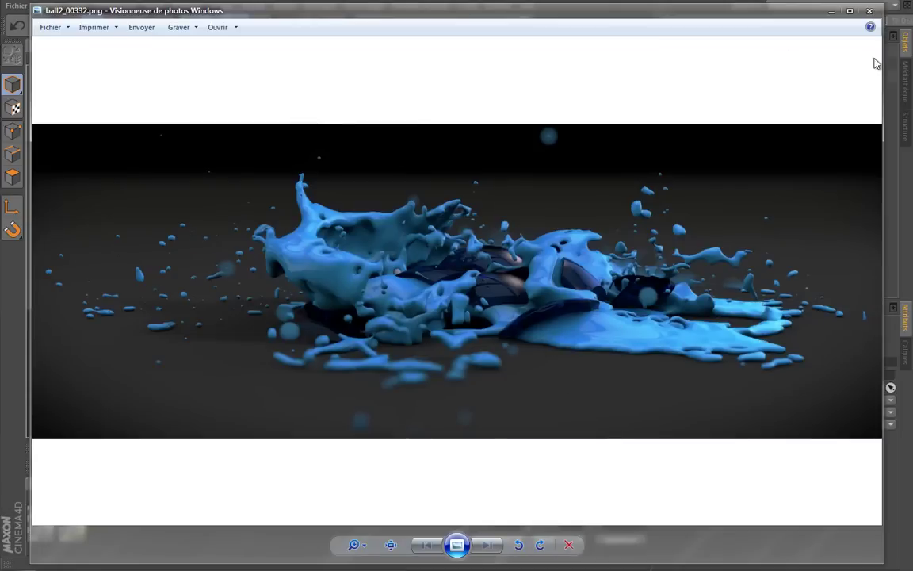
Play the rendered ball splash video in VLC, rewind it to the start, and close the player
{"action": "left_click", "coordinate": [831, 10]}
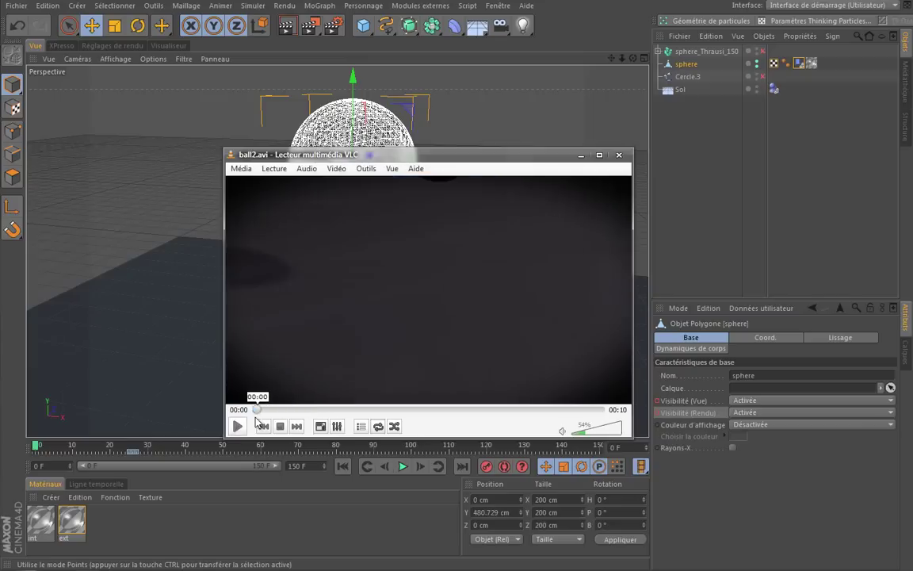
{"action": "left_click", "coordinate": [237, 426]}
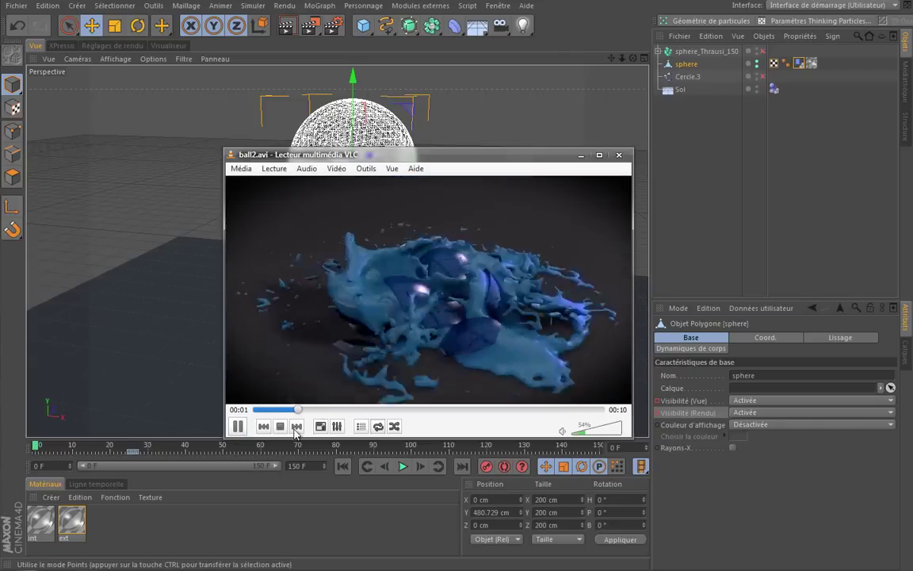
{"action": "left_click", "coordinate": [238, 427]}
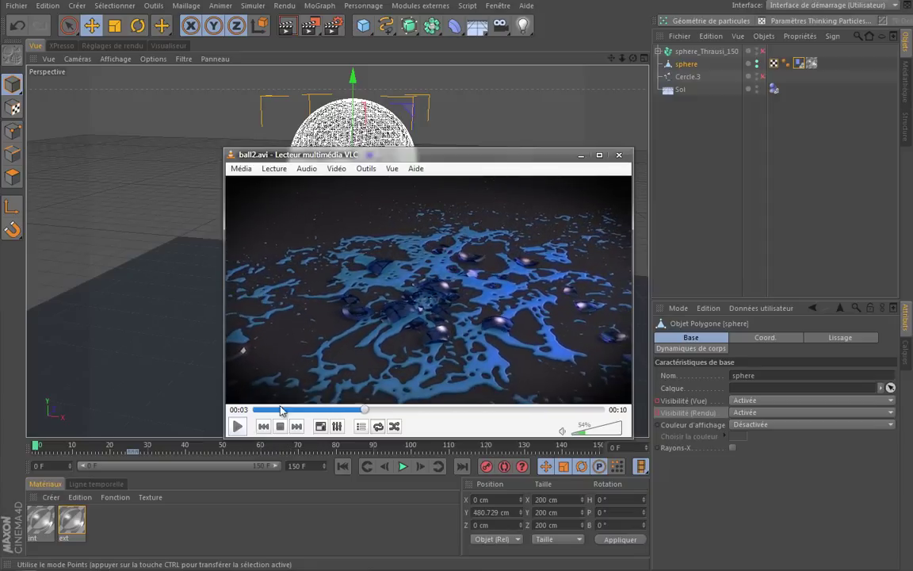
{"action": "left_click_drag", "start_coordinate": [349, 409], "coordinate": [245, 439]}
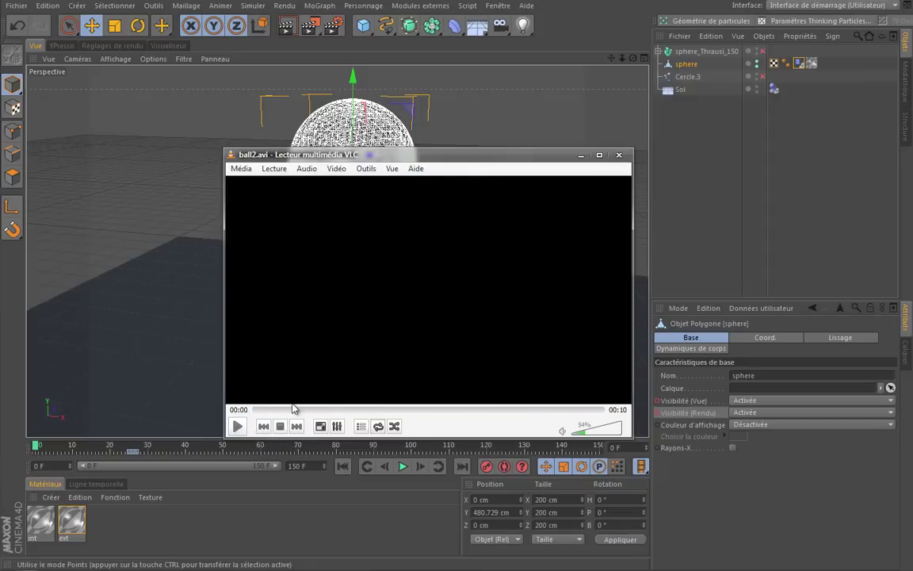
{"action": "left_click", "coordinate": [619, 154]}
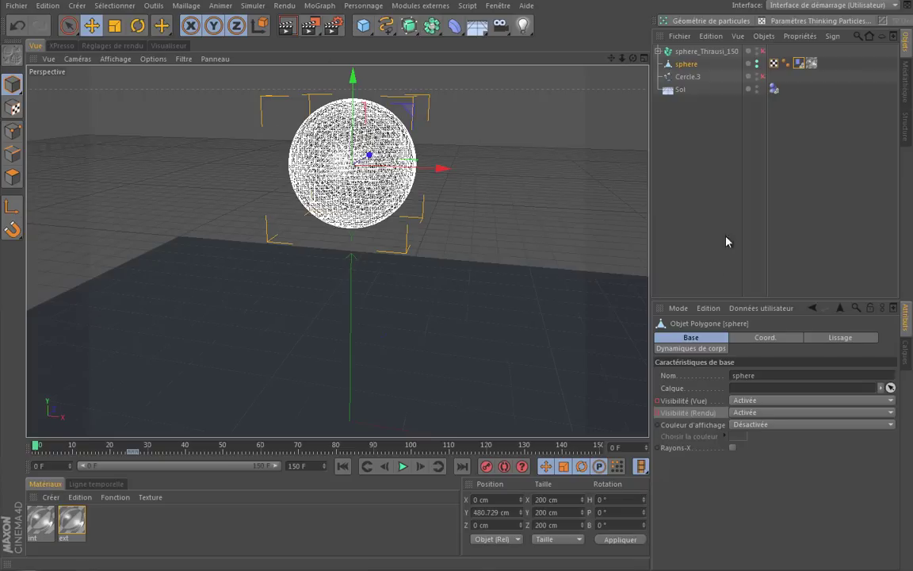
Expand and collapse sphere_Thrausi_150, then bring up the RealFlow plugins submenu
{"action": "left_click", "coordinate": [659, 51]}
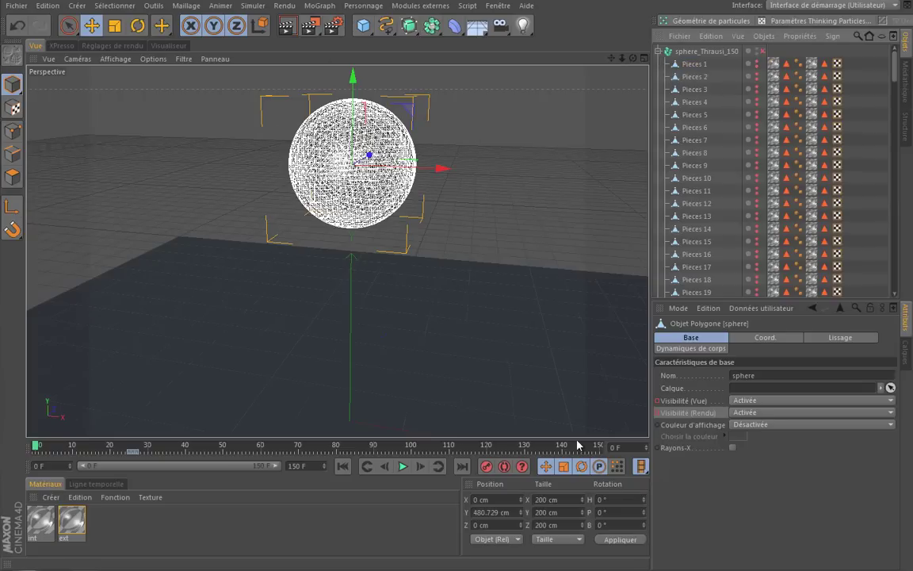
{"action": "left_click", "coordinate": [659, 52]}
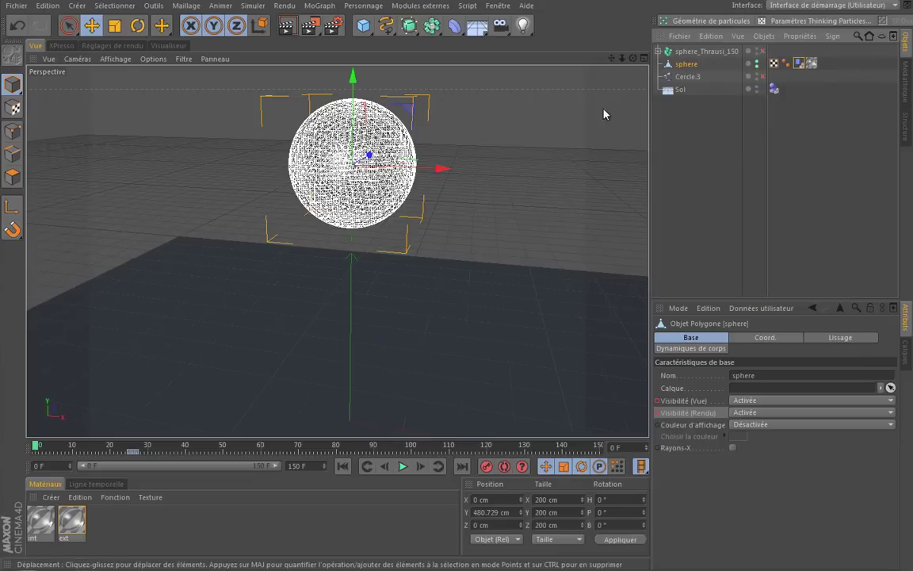
{"action": "left_click", "coordinate": [432, 7]}
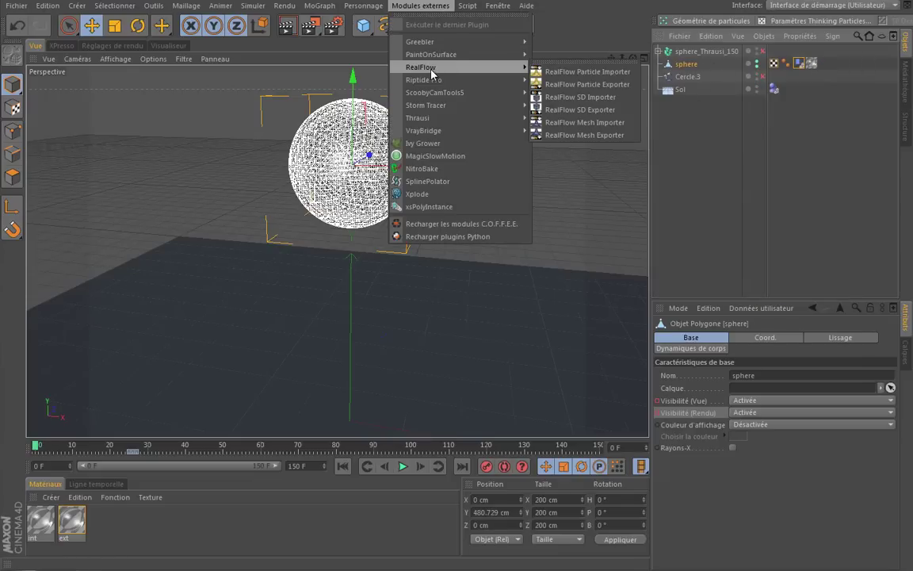
Open the RealFlow SD Exporter and set its SD file to the existing explosion_ball.sd, overwriting it
{"action": "mouse_move", "coordinate": [421, 68]}
{"action": "left_click", "coordinate": [592, 117]}
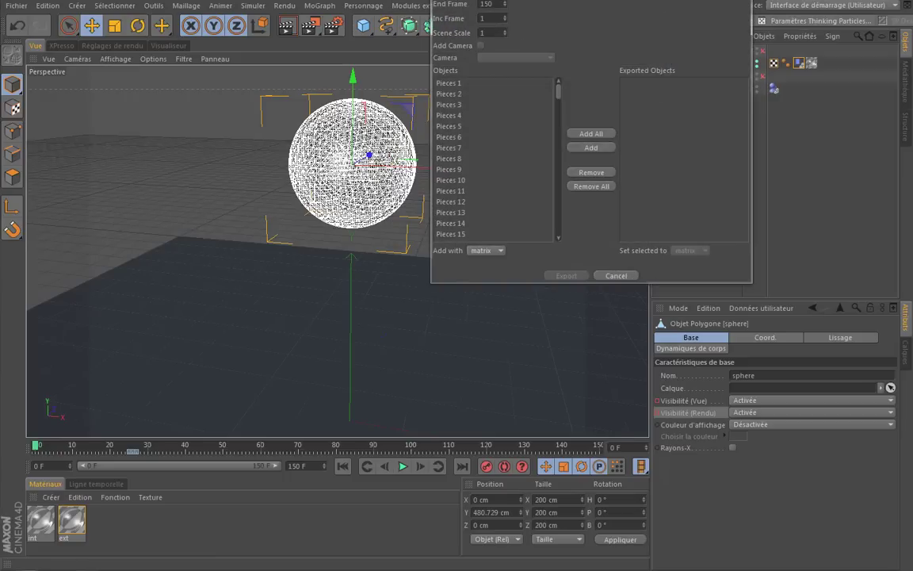
{"action": "mouse_move", "coordinate": [559, 49]}
{"action": "left_mouse_down"}
{"action": "mouse_move", "coordinate": [477, 108]}
{"action": "mouse_move", "coordinate": [496, 131]}
{"action": "mouse_move", "coordinate": [467, 110]}
{"action": "left_mouse_up"}
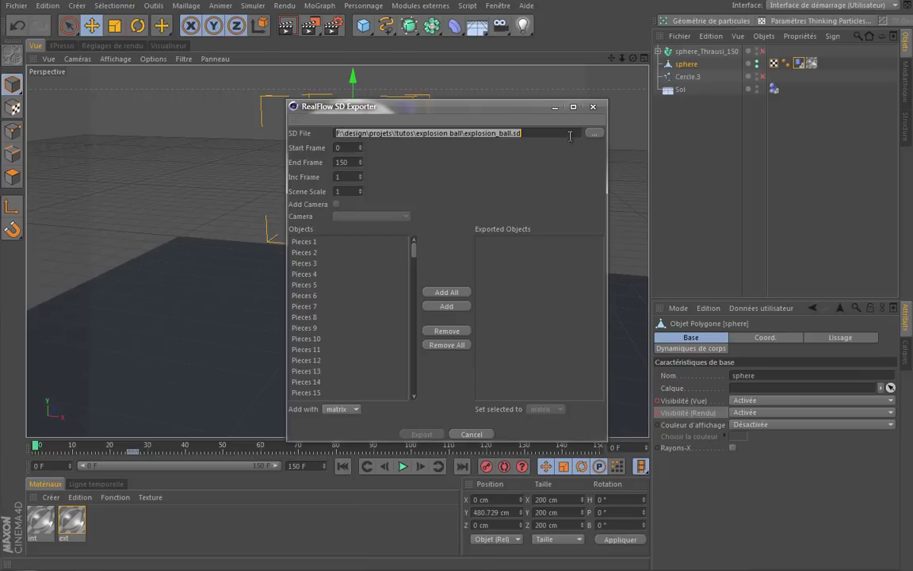
{"action": "left_click", "coordinate": [536, 131]}
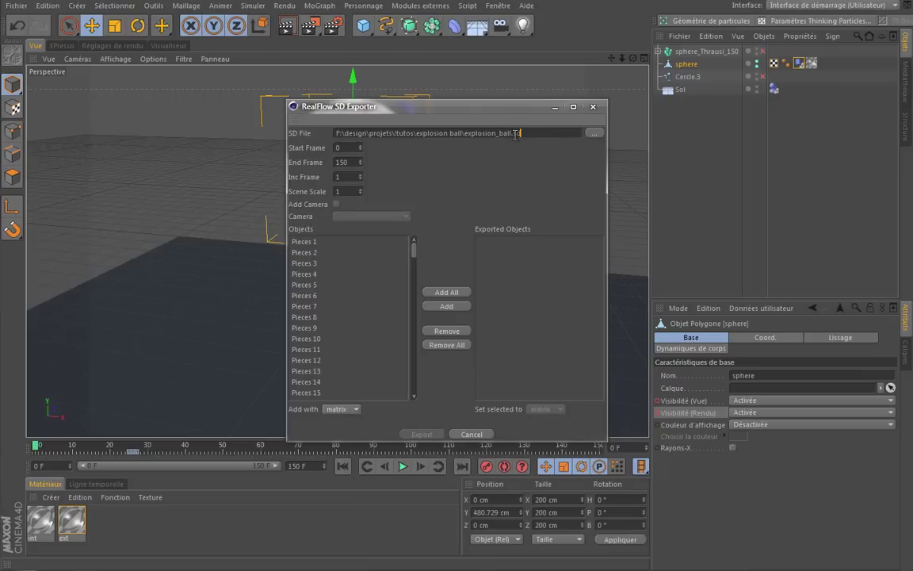
{"action": "left_click", "coordinate": [594, 132]}
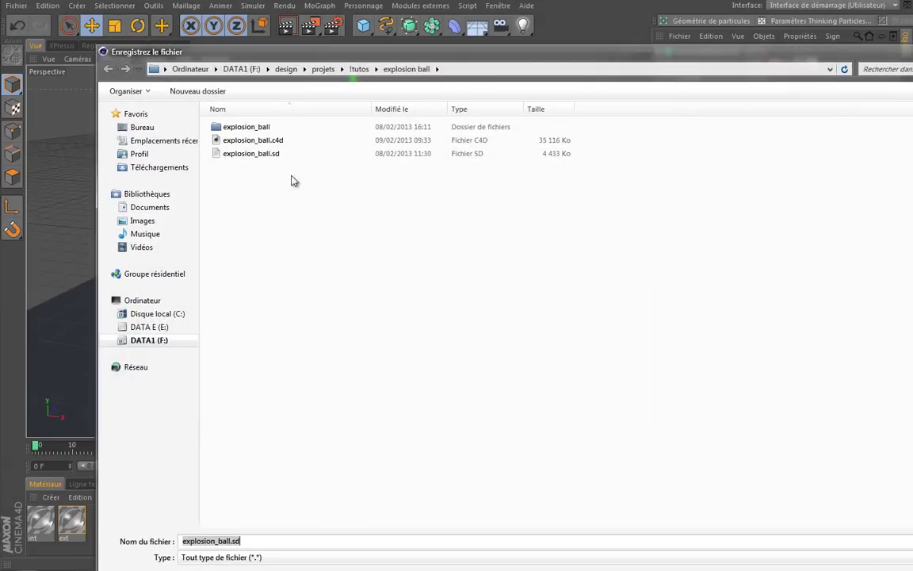
{"action": "left_click", "coordinate": [264, 156]}
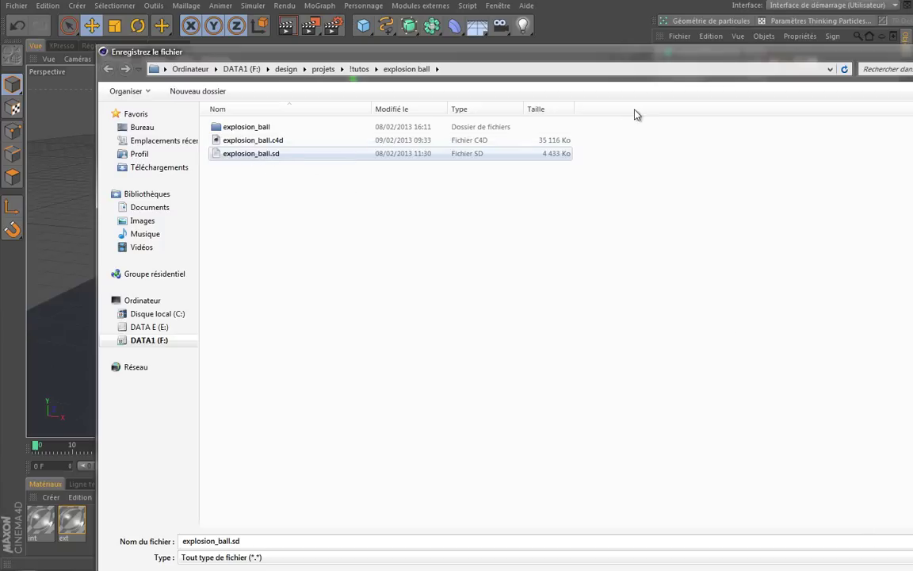
{"action": "left_click_drag", "start_coordinate": [638, 52], "coordinate": [568, 13]}
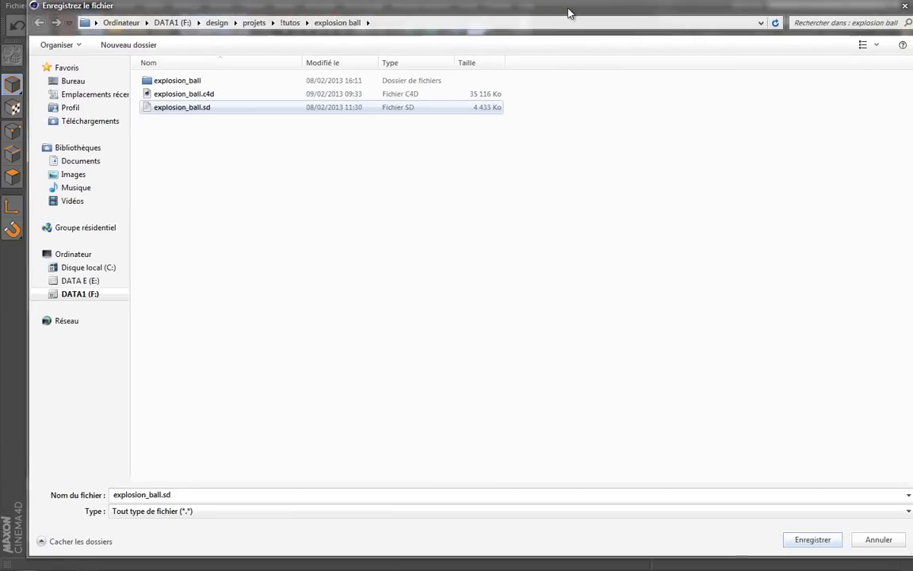
{"action": "left_click", "coordinate": [818, 539]}
{"action": "left_click", "coordinate": [438, 273]}
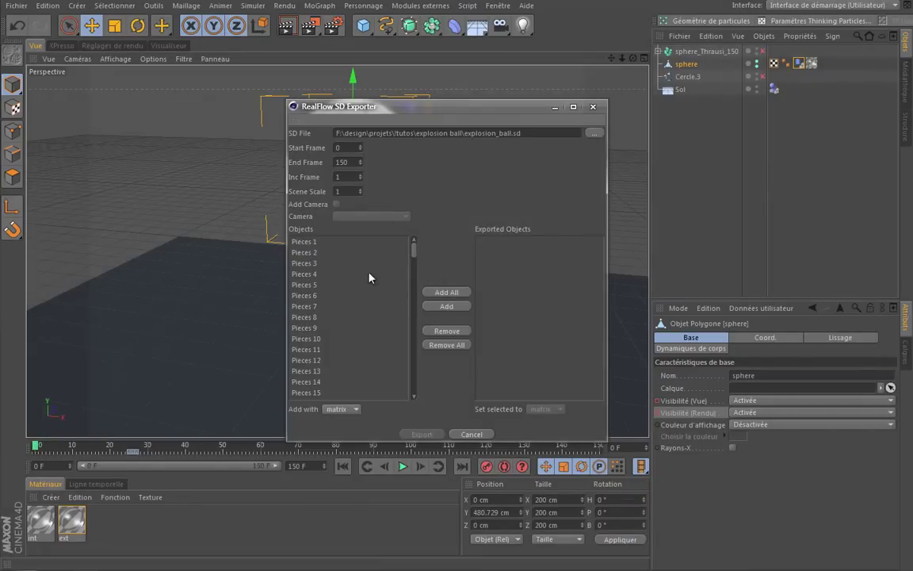
Keep frames 0–150, add all objects, remove sphere from the list, and export
{"action": "double_click", "coordinate": [339, 147]}
{"action": "double_click", "coordinate": [348, 162]}
{"action": "left_click", "coordinate": [340, 163]}
{"action": "left_click", "coordinate": [447, 292]}
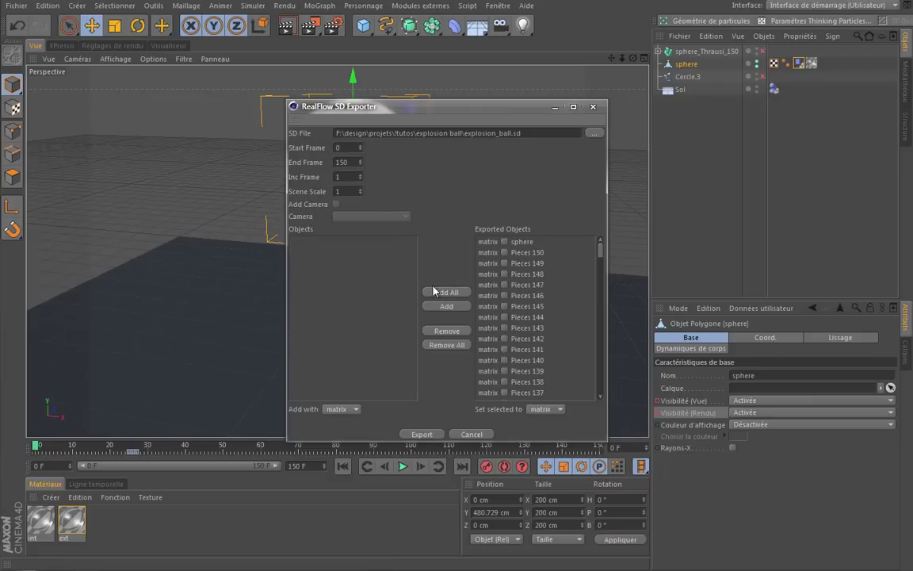
{"action": "left_click", "coordinate": [537, 241]}
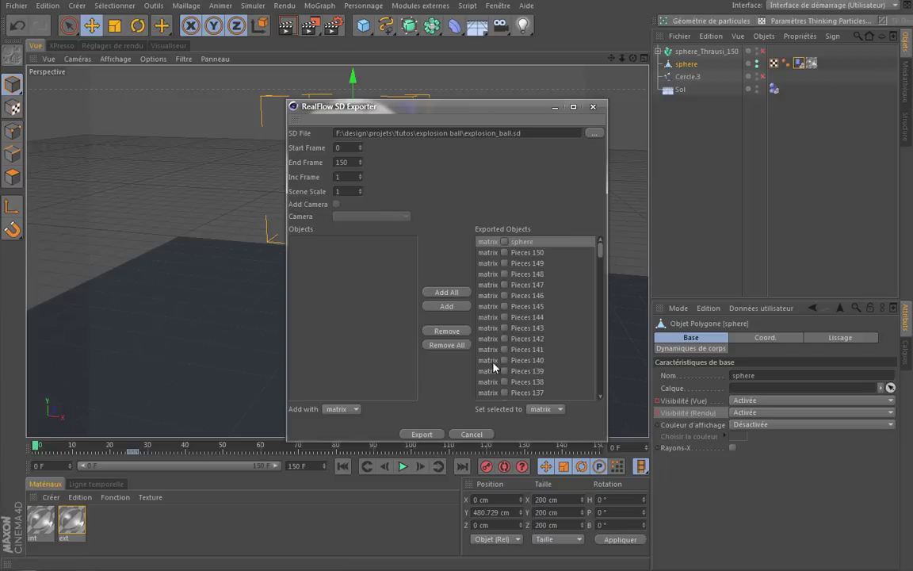
{"action": "left_click", "coordinate": [447, 331]}
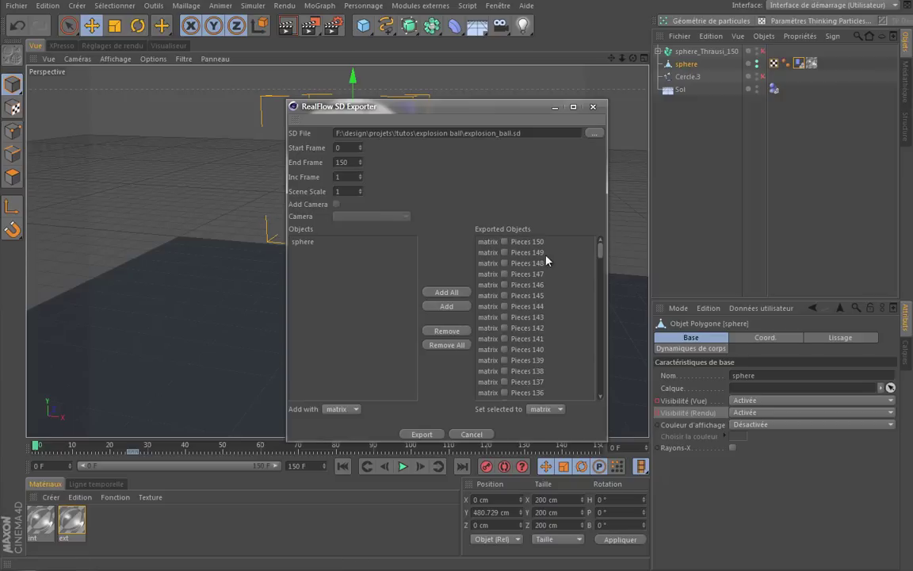
{"action": "left_click_drag", "start_coordinate": [600, 251], "coordinate": [604, 399]}
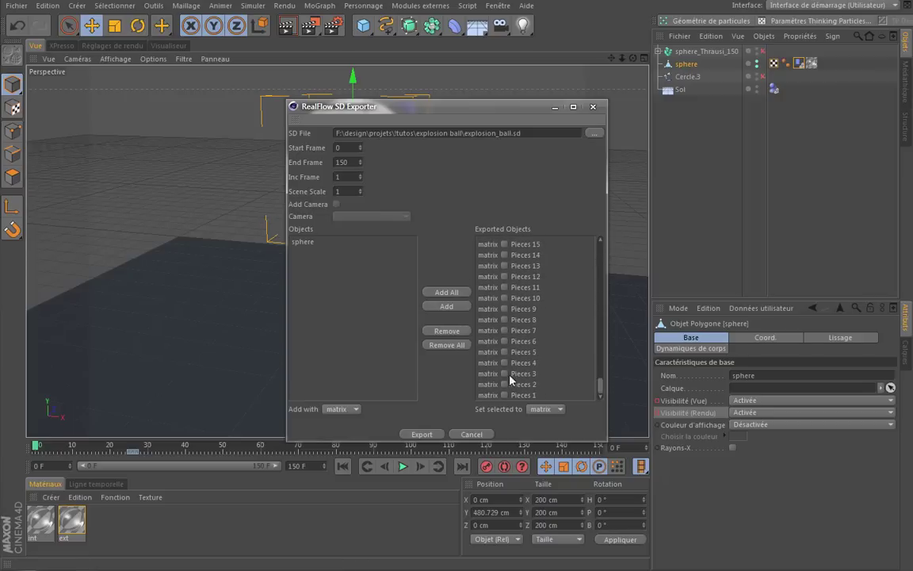
{"action": "left_click", "coordinate": [422, 434]}
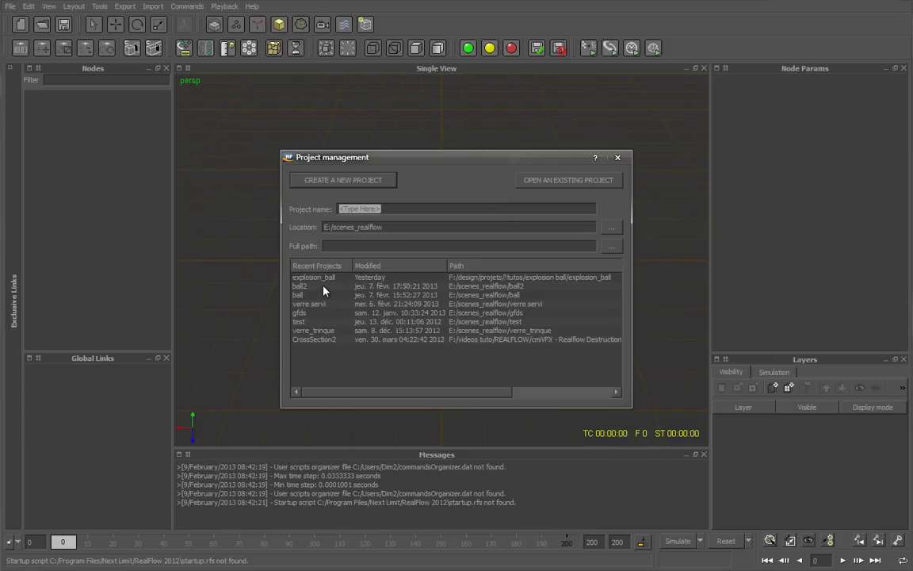
Set the project location to the explosion ball folder under DATA1 (F:) design/projets/!tutos
{"action": "left_click_drag", "start_coordinate": [458, 159], "coordinate": [468, 188]}
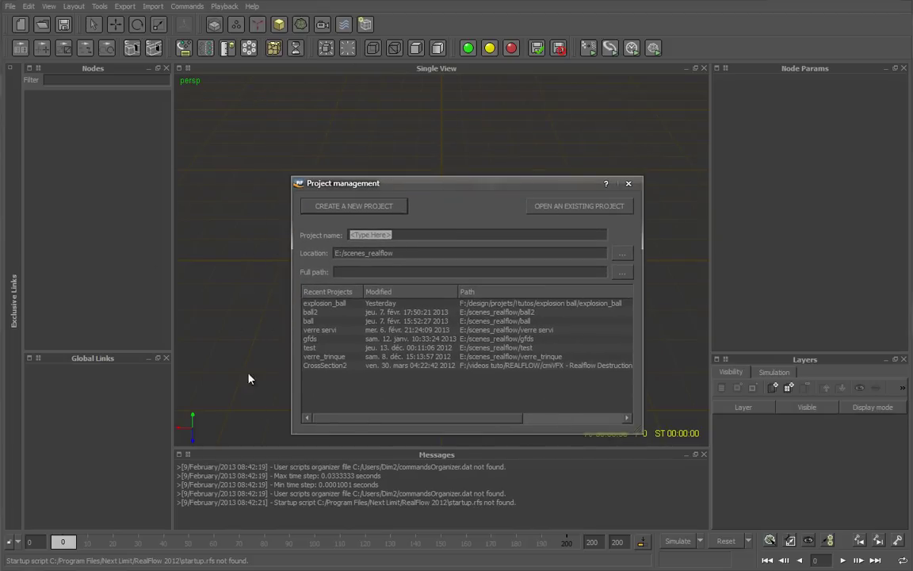
{"action": "left_click_drag", "start_coordinate": [491, 185], "coordinate": [475, 171]}
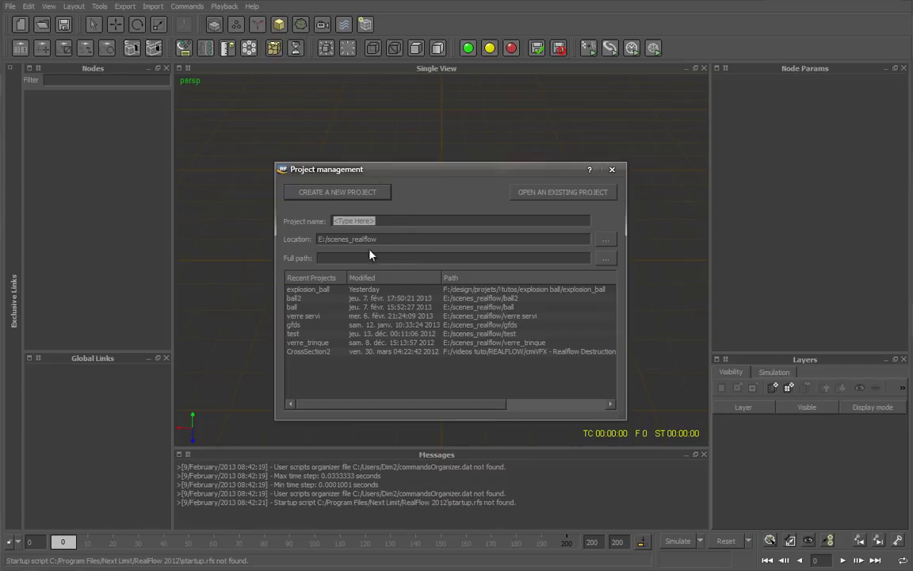
{"action": "left_click", "coordinate": [607, 240]}
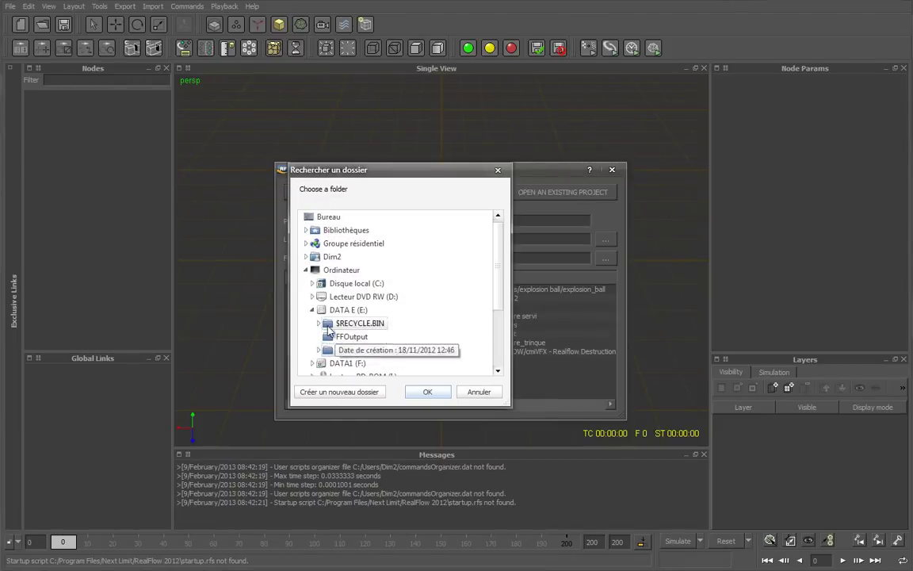
{"action": "left_click", "coordinate": [312, 310]}
{"action": "left_click", "coordinate": [312, 324]}
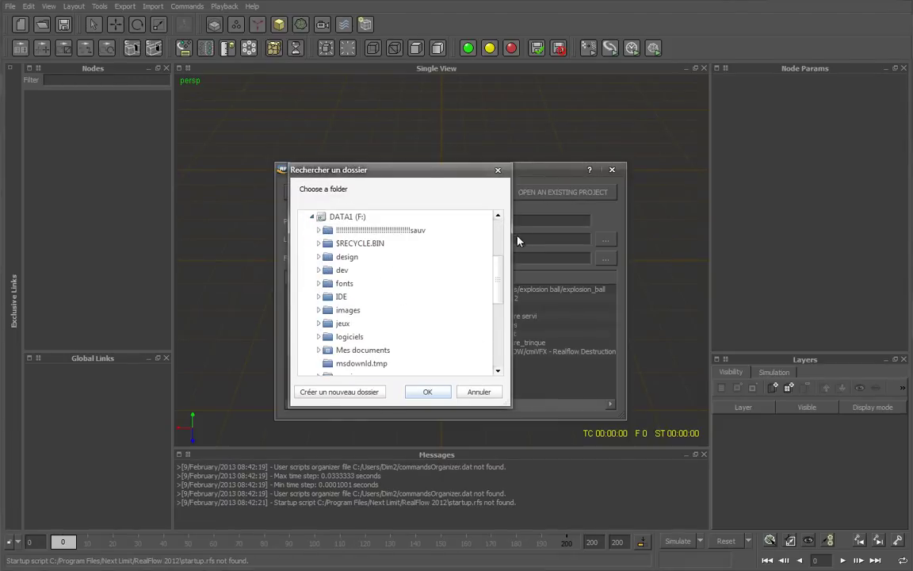
{"action": "scroll", "coordinate": [395, 279], "scroll_direction": "down", "scroll_amount": 2}
{"action": "scroll", "coordinate": [333, 246], "scroll_direction": "up", "scroll_amount": 1}
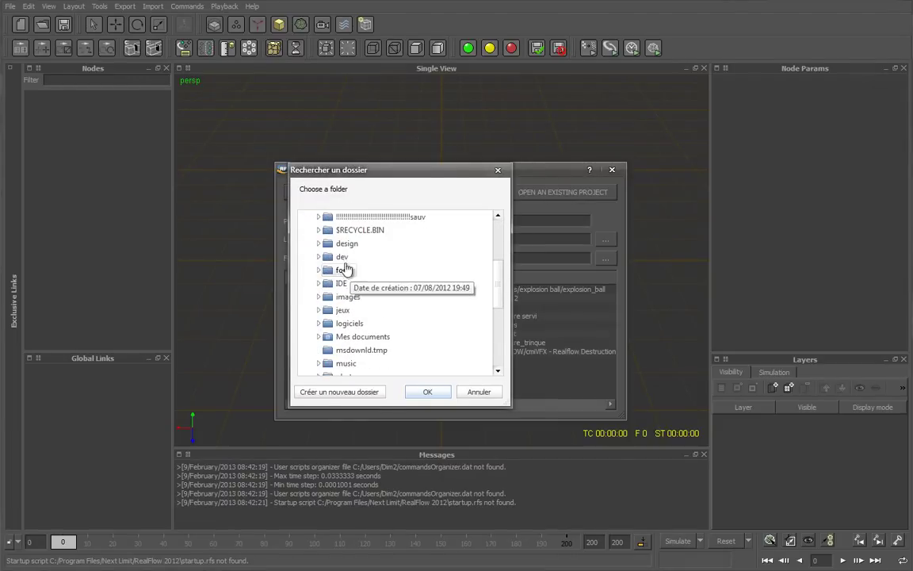
{"action": "left_click", "coordinate": [318, 245]}
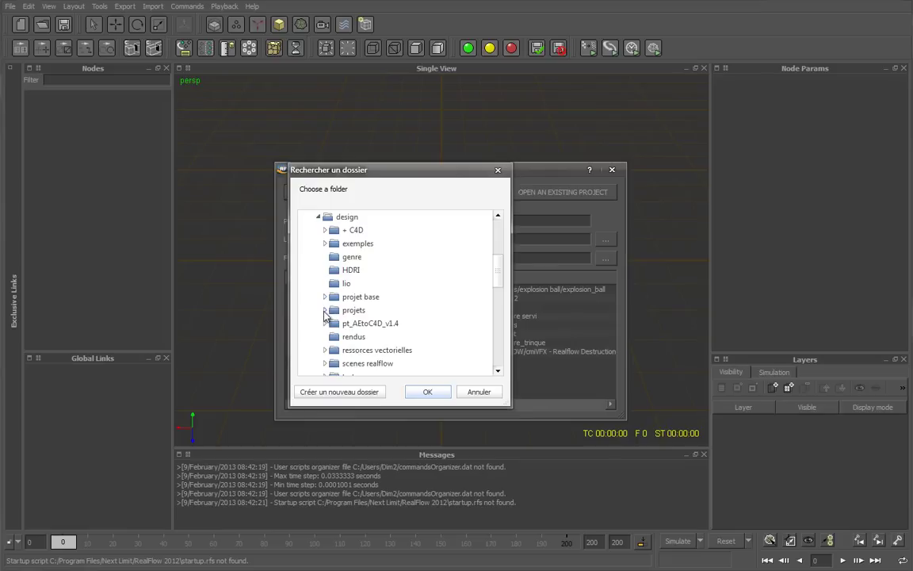
{"action": "left_click", "coordinate": [326, 311]}
{"action": "left_click", "coordinate": [352, 231]}
{"action": "scroll", "coordinate": [333, 254], "scroll_direction": "up", "scroll_amount": 3}
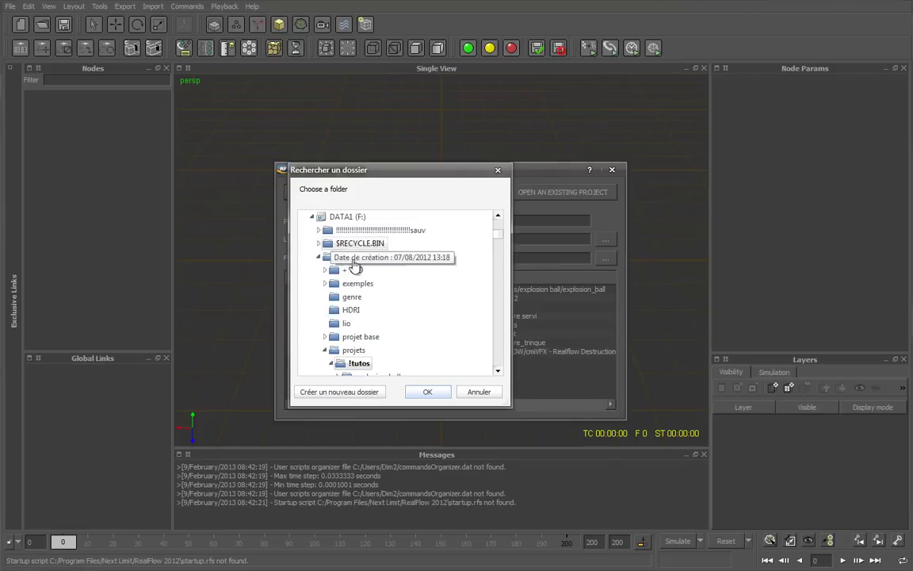
{"action": "scroll", "coordinate": [385, 298], "scroll_direction": "down", "scroll_amount": 1}
{"action": "scroll", "coordinate": [387, 298], "scroll_direction": "down", "scroll_amount": 1}
{"action": "left_click", "coordinate": [387, 297]}
{"action": "scroll", "coordinate": [341, 312], "scroll_direction": "up", "scroll_amount": 2}
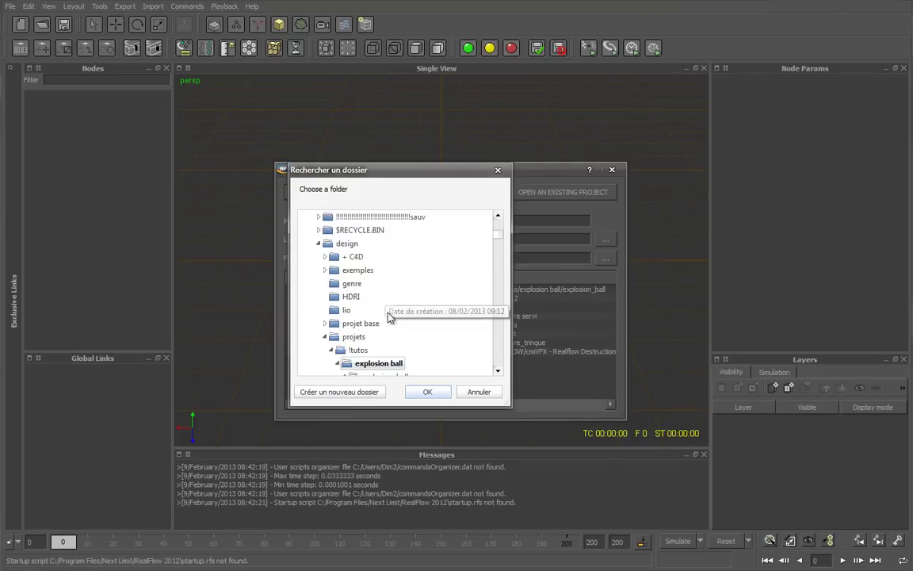
{"action": "left_click", "coordinate": [428, 392]}
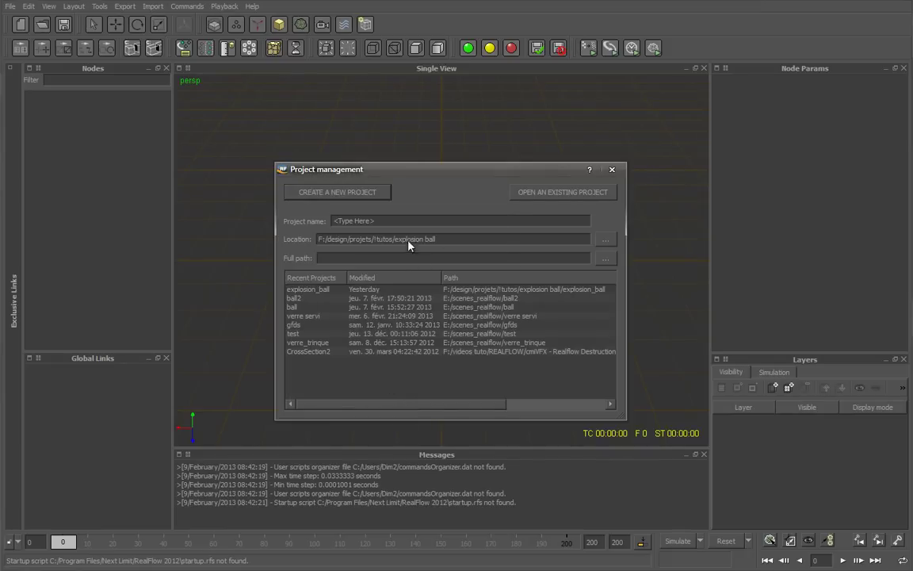
Name the project 'realflow' and create it
{"action": "left_click_drag", "start_coordinate": [394, 221], "coordinate": [270, 225]}
{"action": "type", "text": "real"}
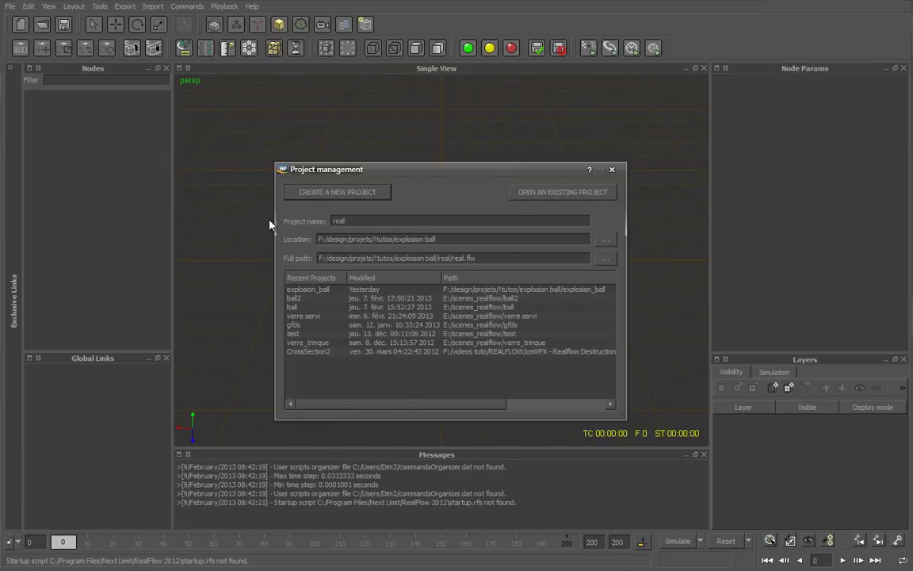
{"action": "type", "text": "flow"}
{"action": "left_click", "coordinate": [358, 199]}
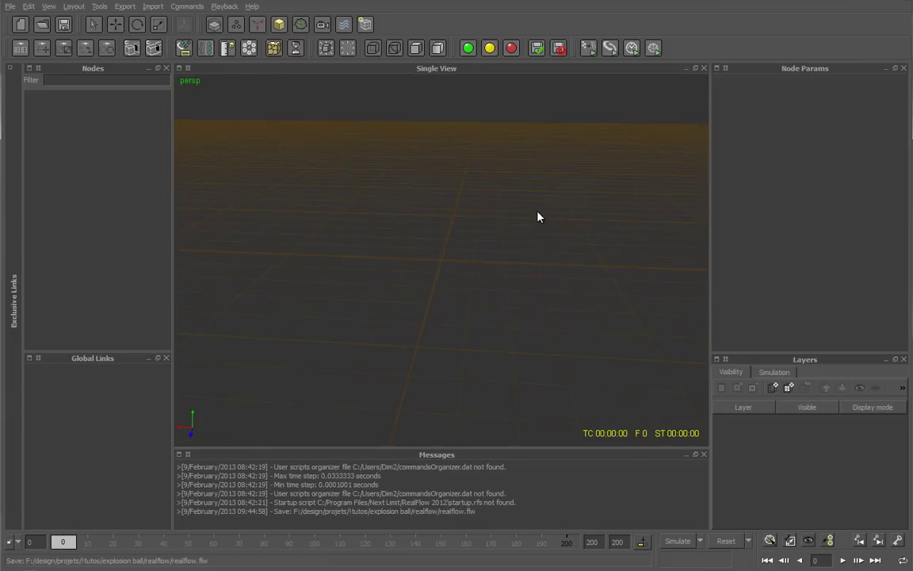
{"action": "left_click_drag", "start_coordinate": [610, 149], "coordinate": [589, 159], "text": "alt"}
{"action": "mouse_move", "coordinate": [479, 230]}
{"action": "left_mouse_down", "text": "alt"}
{"action": "mouse_move", "coordinate": [510, 220]}
{"action": "mouse_move", "coordinate": [483, 195]}
{"action": "mouse_move", "coordinate": [465, 226]}
{"action": "mouse_move", "coordinate": [470, 203]}
{"action": "mouse_move", "coordinate": [487, 207]}
{"action": "left_mouse_up", "text": "alt"}
{"action": "mouse_move", "coordinate": [493, 179]}
{"action": "left_mouse_down", "text": "alt"}
{"action": "mouse_move", "coordinate": [498, 217]}
{"action": "mouse_move", "coordinate": [453, 175]}
{"action": "mouse_move", "coordinate": [503, 154]}
{"action": "mouse_move", "coordinate": [530, 188]}
{"action": "mouse_move", "coordinate": [487, 193]}
{"action": "mouse_move", "coordinate": [513, 188]}
{"action": "mouse_move", "coordinate": [496, 176]}
{"action": "mouse_move", "coordinate": [491, 190]}
{"action": "left_mouse_up", "text": "alt"}
{"action": "mouse_move", "coordinate": [486, 230]}
{"action": "left_mouse_down", "text": "alt"}
{"action": "mouse_move", "coordinate": [390, 241]}
{"action": "mouse_move", "coordinate": [522, 230]}
{"action": "mouse_move", "coordinate": [506, 245]}
{"action": "mouse_move", "coordinate": [597, 239]}
{"action": "mouse_move", "coordinate": [462, 250]}
{"action": "mouse_move", "coordinate": [654, 254]}
{"action": "left_mouse_up", "text": "alt"}
{"action": "mouse_move", "coordinate": [497, 262]}
{"action": "left_mouse_down", "text": "alt"}
{"action": "mouse_move", "coordinate": [413, 257]}
{"action": "mouse_move", "coordinate": [633, 264]}
{"action": "left_mouse_up", "text": "alt"}
{"action": "scroll", "coordinate": [453, 251], "scroll_direction": "up", "scroll_amount": 2}
{"action": "scroll", "coordinate": [452, 251], "scroll_direction": "up", "scroll_amount": 2}
{"action": "scroll", "coordinate": [452, 251], "scroll_direction": "up", "scroll_amount": 1}
{"action": "left_click_drag", "start_coordinate": [478, 227], "coordinate": [465, 231], "text": "alt"}
{"action": "mouse_move", "coordinate": [402, 223]}
{"action": "left_mouse_down", "text": "alt"}
{"action": "mouse_move", "coordinate": [492, 231]}
{"action": "mouse_move", "coordinate": [435, 196]}
{"action": "mouse_move", "coordinate": [439, 292]}
{"action": "mouse_move", "coordinate": [458, 278]}
{"action": "left_mouse_up", "text": "alt"}
{"action": "mouse_move", "coordinate": [526, 260]}
{"action": "left_mouse_down", "text": "alt"}
{"action": "mouse_move", "coordinate": [489, 206]}
{"action": "mouse_move", "coordinate": [363, 222]}
{"action": "left_mouse_up", "text": "alt"}
{"action": "left_click_drag", "start_coordinate": [535, 235], "coordinate": [406, 321], "text": "alt"}
{"action": "left_click_drag", "start_coordinate": [478, 514], "coordinate": [157, 474]}
{"action": "left_click", "coordinate": [157, 474]}
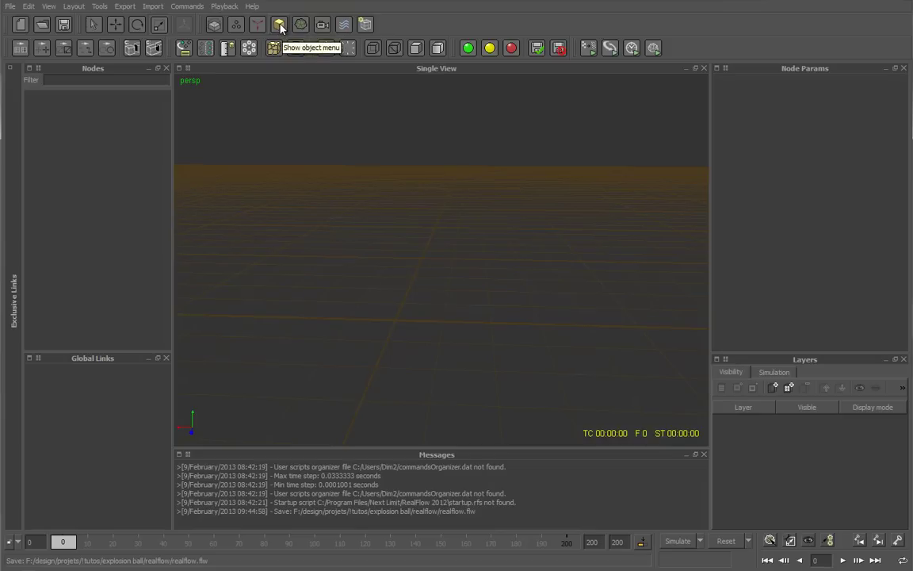
Add a cube to the scene and select Cube01 in the Nodes list
{"action": "left_click", "coordinate": [280, 26]}
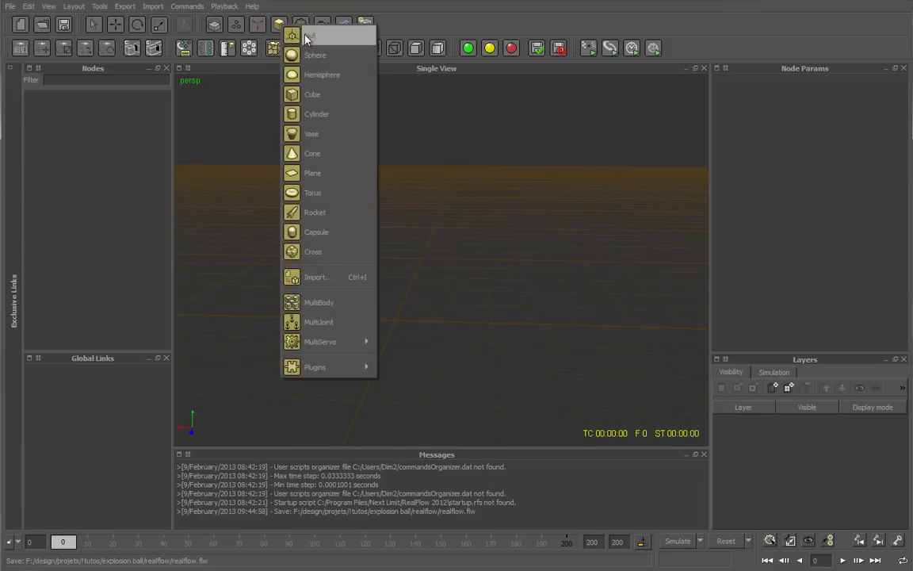
{"action": "left_click", "coordinate": [332, 96]}
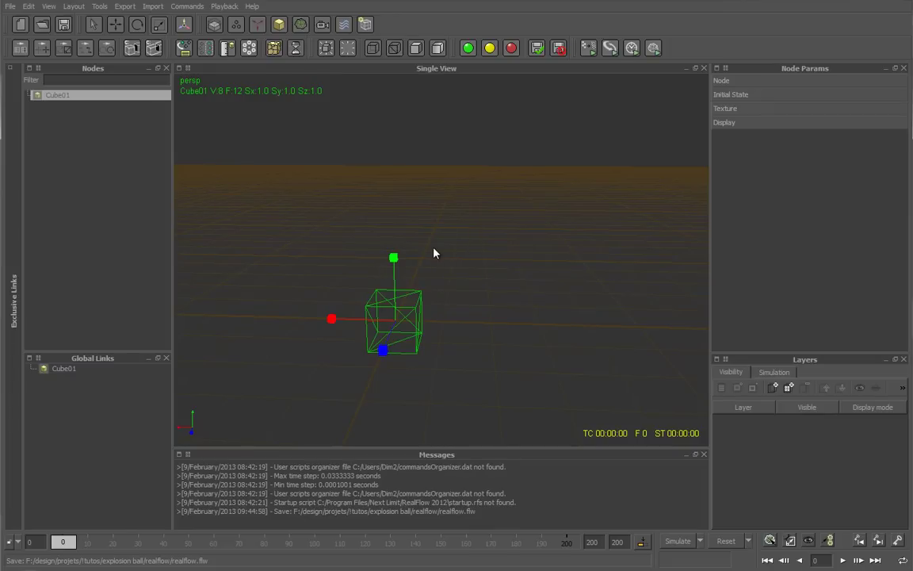
{"action": "left_click_drag", "start_coordinate": [479, 285], "coordinate": [477, 267], "text": "alt"}
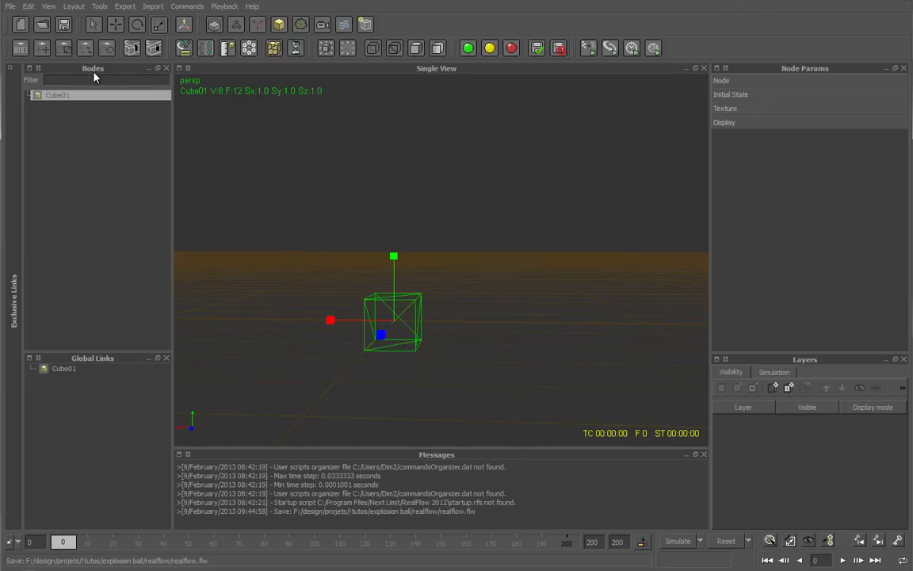
{"action": "left_click", "coordinate": [74, 118]}
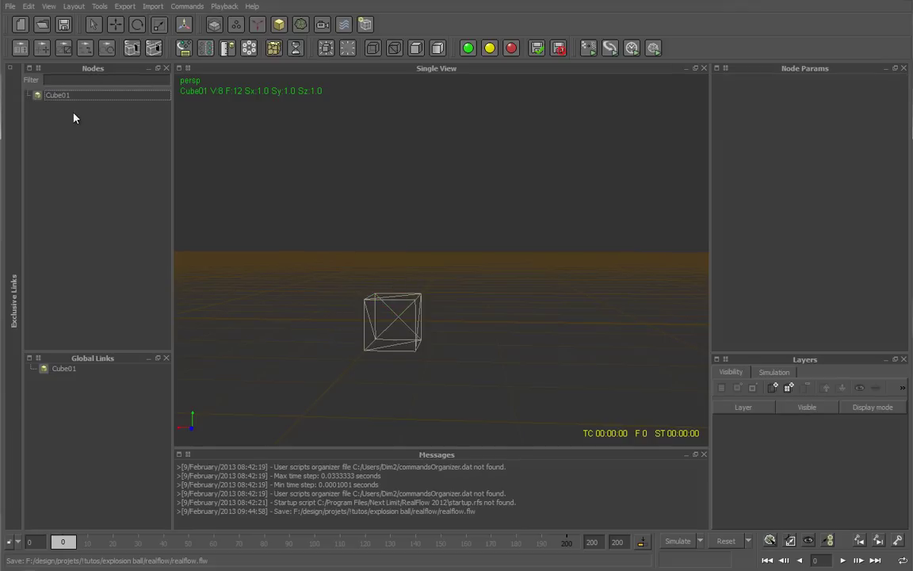
{"action": "left_click", "coordinate": [70, 96]}
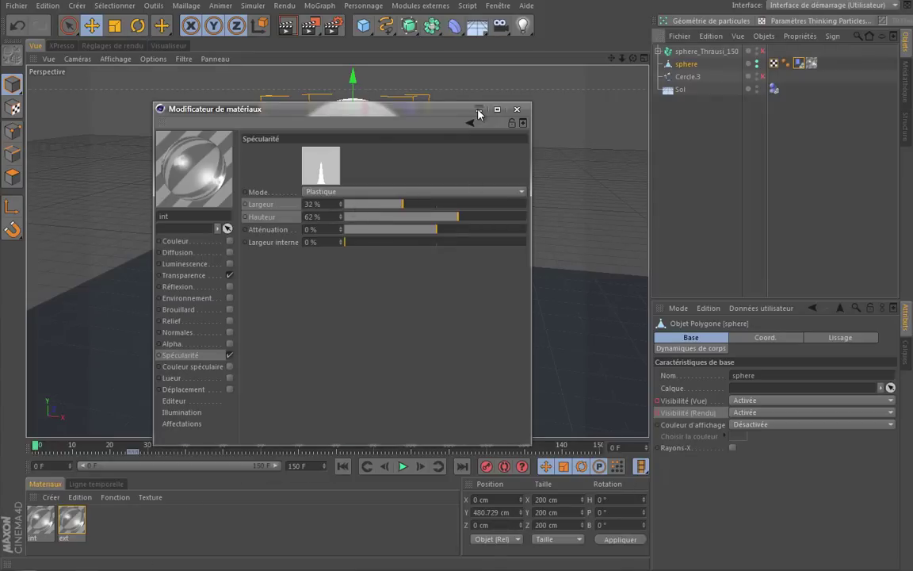
{"action": "left_click", "coordinate": [479, 111]}
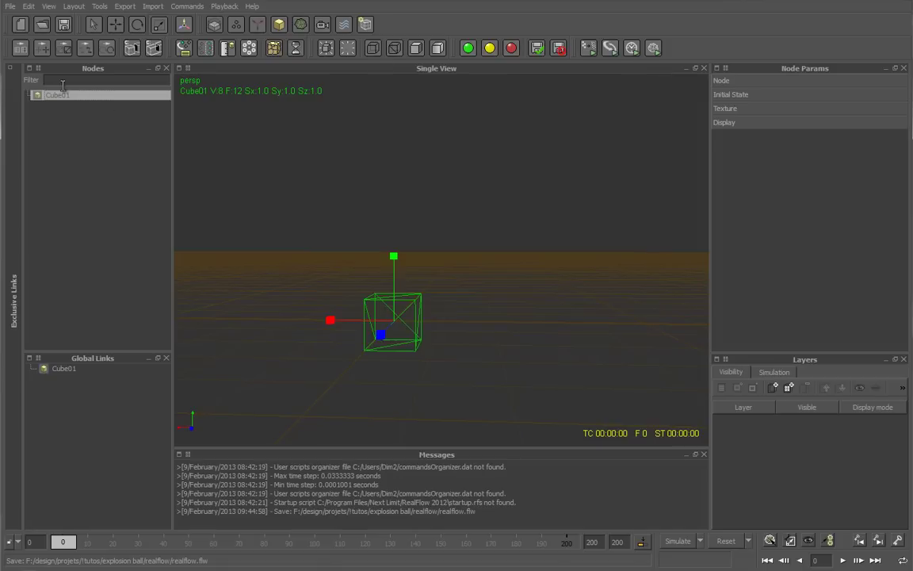
Expand Cube01's Node, Initial State, Texture and Display parameter groups
{"action": "left_click", "coordinate": [811, 81]}
{"action": "left_click", "coordinate": [800, 203]}
{"action": "left_click", "coordinate": [800, 238]}
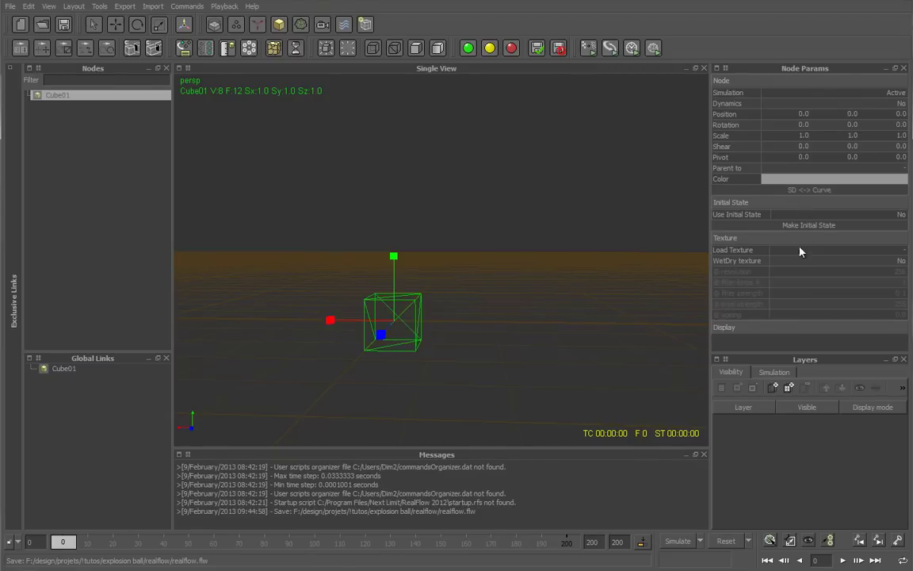
{"action": "left_click", "coordinate": [788, 329]}
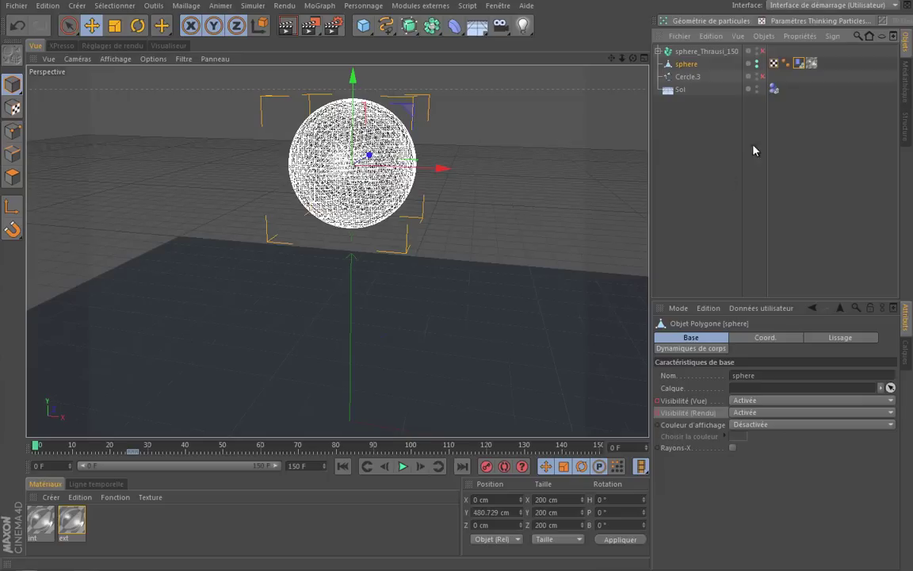
Select sphere_Thrausi_150 in the Object Manager to display its Fracture object attributes
{"action": "left_click", "coordinate": [686, 76]}
{"action": "left_click", "coordinate": [686, 63]}
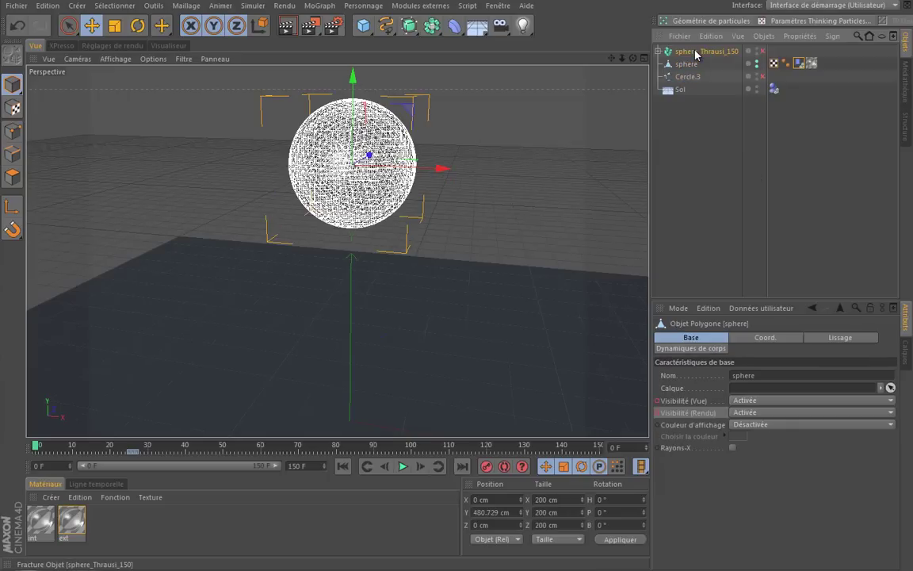
{"action": "left_click", "coordinate": [702, 51]}
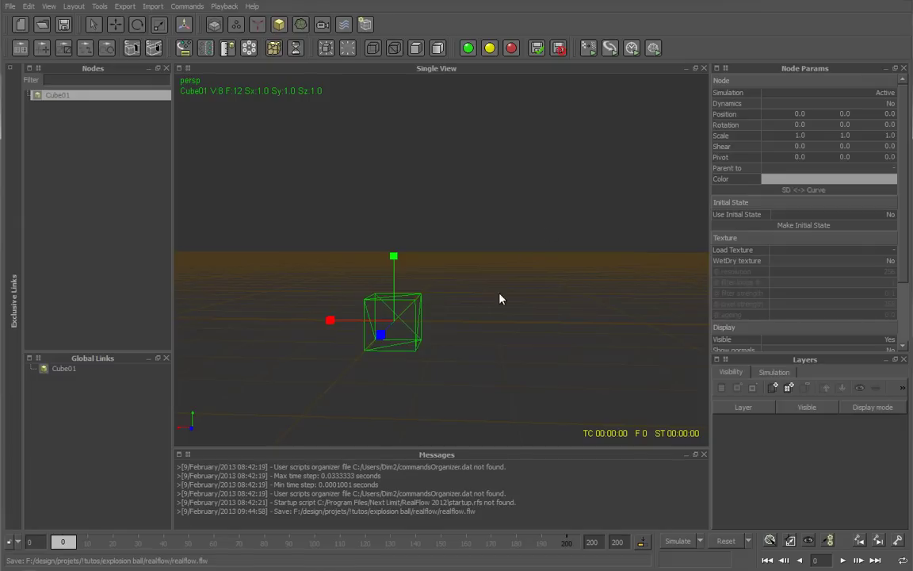
Move Cube01 along its X, Y and Z axes with the move gizmo
{"action": "mouse_move", "coordinate": [527, 178]}
{"action": "left_mouse_down", "text": "alt"}
{"action": "mouse_move", "coordinate": [508, 218]}
{"action": "mouse_move", "coordinate": [397, 277]}
{"action": "left_mouse_up", "text": "alt"}
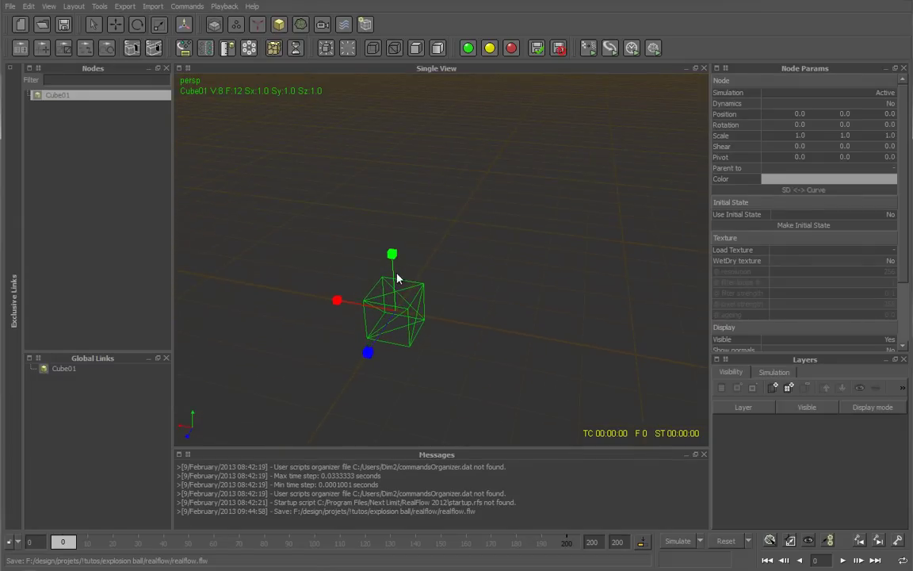
{"action": "middle_click_drag", "start_coordinate": [401, 287], "coordinate": [451, 208], "text": "alt"}
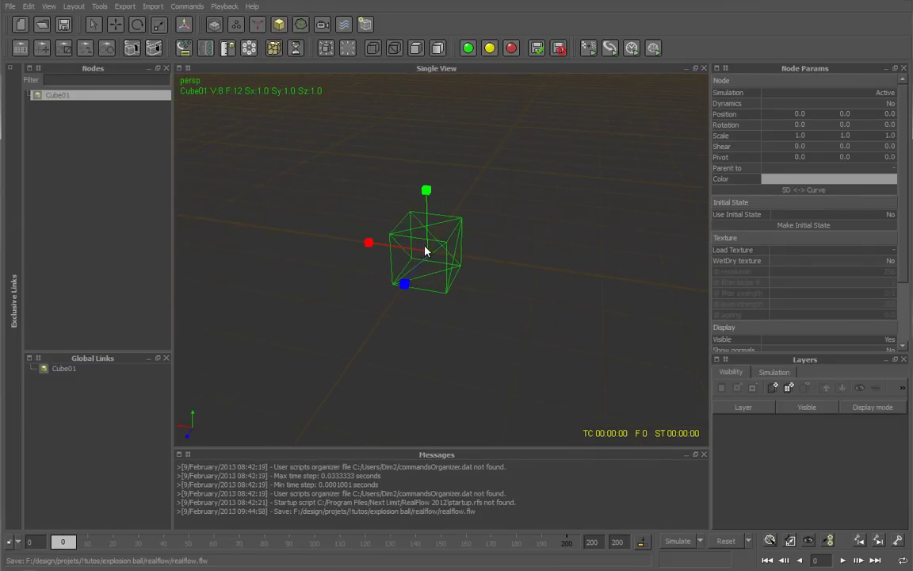
{"action": "scroll", "coordinate": [426, 251], "scroll_direction": "up", "scroll_amount": 2}
{"action": "key", "text": "w"}
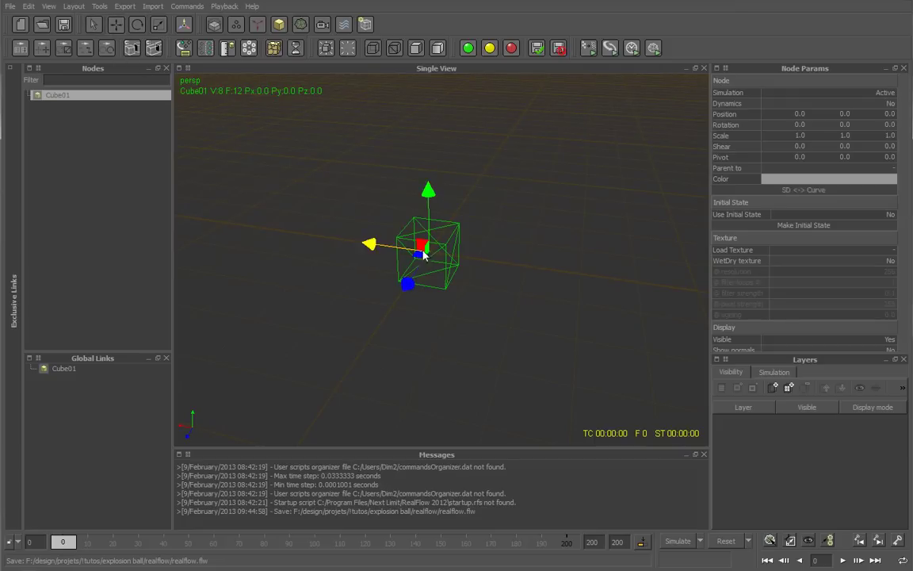
{"action": "mouse_move", "coordinate": [380, 252]}
{"action": "left_mouse_down"}
{"action": "mouse_move", "coordinate": [310, 234]}
{"action": "mouse_move", "coordinate": [396, 252]}
{"action": "left_mouse_up"}
{"action": "left_click_drag", "start_coordinate": [444, 207], "coordinate": [441, 174]}
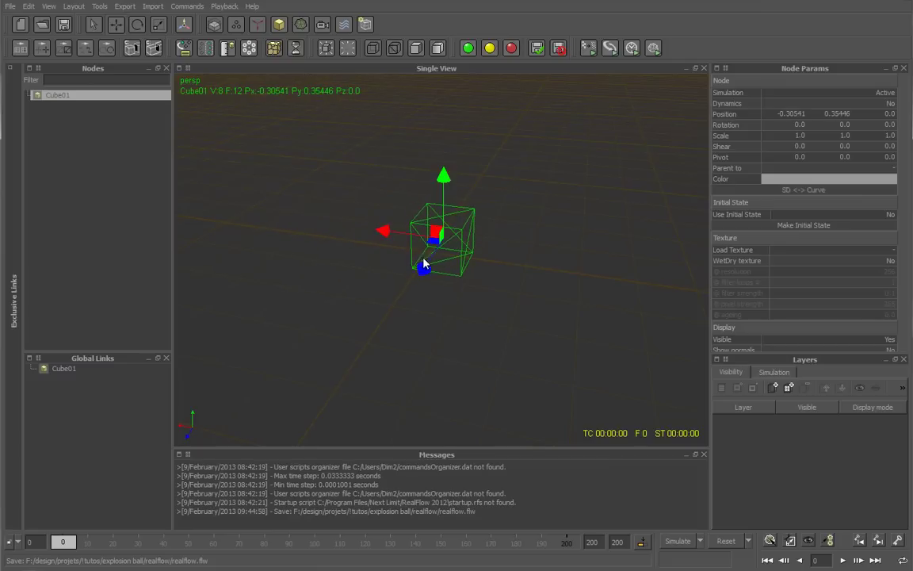
{"action": "mouse_move", "coordinate": [424, 265]}
{"action": "left_mouse_down"}
{"action": "mouse_move", "coordinate": [416, 275]}
{"action": "mouse_move", "coordinate": [416, 214]}
{"action": "mouse_move", "coordinate": [450, 218]}
{"action": "mouse_move", "coordinate": [425, 262]}
{"action": "mouse_move", "coordinate": [417, 202]}
{"action": "mouse_move", "coordinate": [413, 228]}
{"action": "mouse_move", "coordinate": [343, 230]}
{"action": "mouse_move", "coordinate": [332, 245]}
{"action": "left_mouse_up"}
Rotate the cube about X, stretch it into a long box, then delete it
{"action": "left_click", "coordinate": [141, 25]}
{"action": "key", "text": "r"}
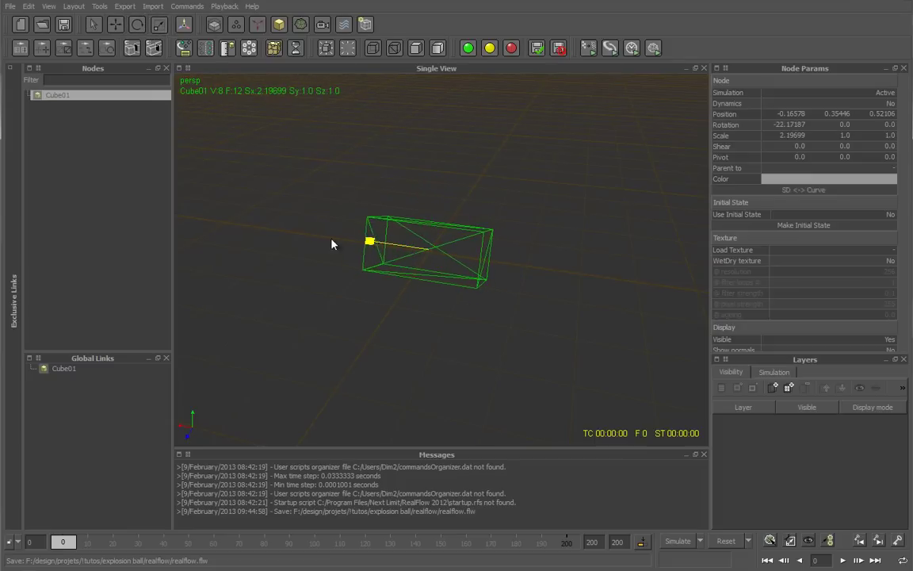
{"action": "mouse_move", "coordinate": [405, 256]}
{"action": "left_mouse_down"}
{"action": "mouse_move", "coordinate": [395, 269]}
{"action": "mouse_move", "coordinate": [326, 277]}
{"action": "mouse_move", "coordinate": [394, 268]}
{"action": "left_mouse_up"}
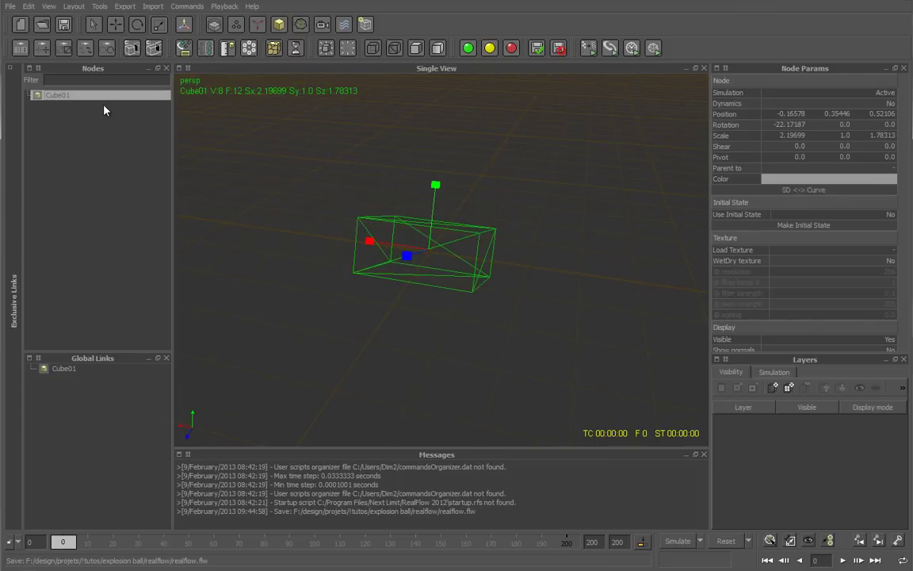
{"action": "key", "text": "Delete"}
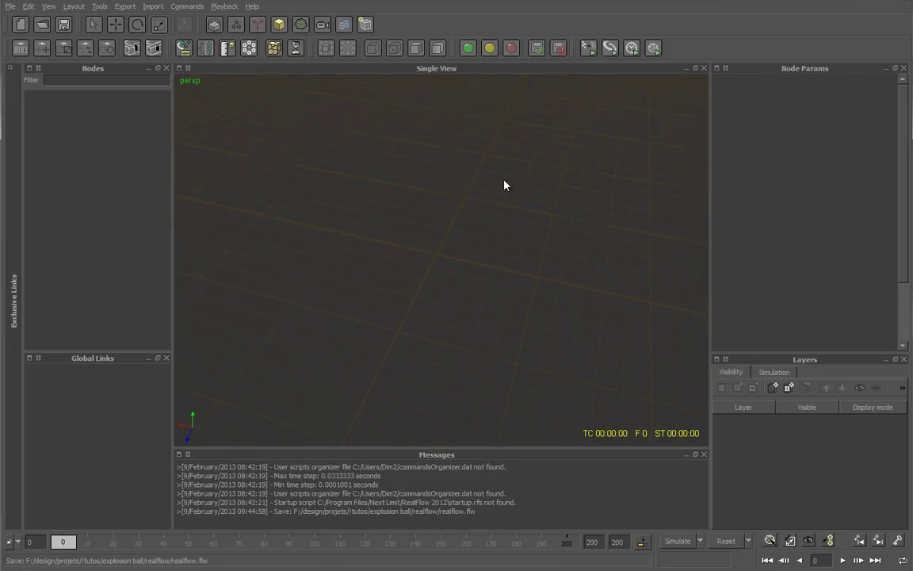
Create Circle01 by choosing Circle from the Emitters list
{"action": "left_click_drag", "start_coordinate": [504, 185], "coordinate": [499, 156], "text": "alt"}
{"action": "left_click", "coordinate": [238, 25]}
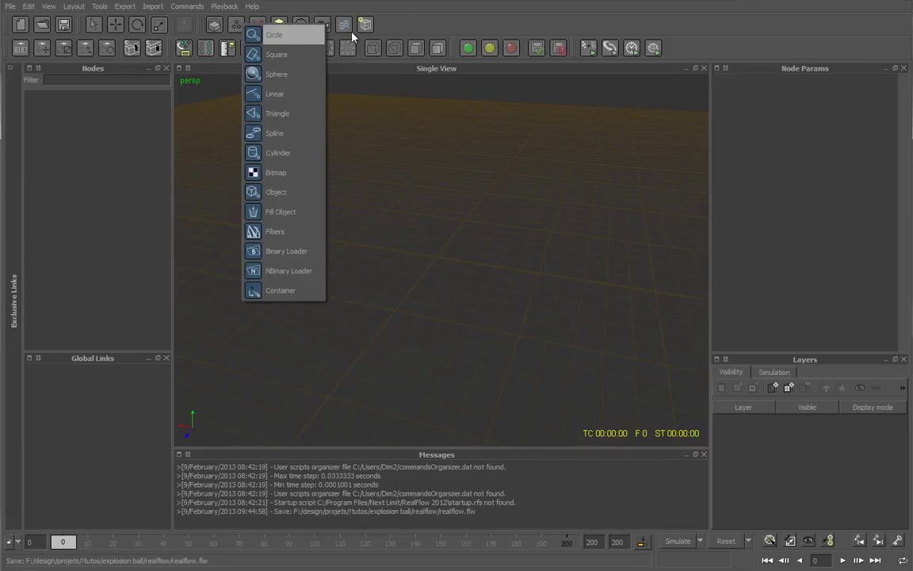
{"action": "left_click", "coordinate": [336, 2]}
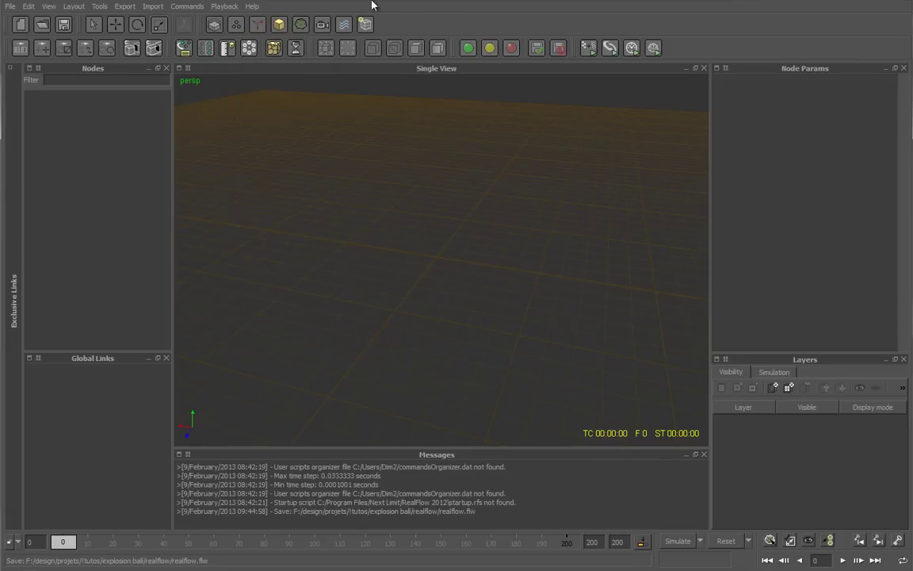
{"action": "left_click", "coordinate": [237, 25]}
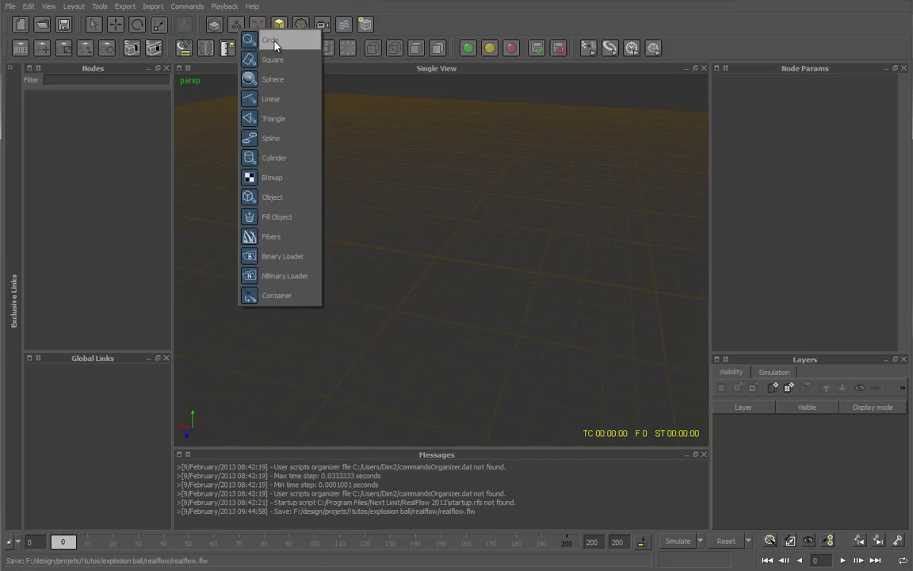
{"action": "left_click", "coordinate": [251, 38]}
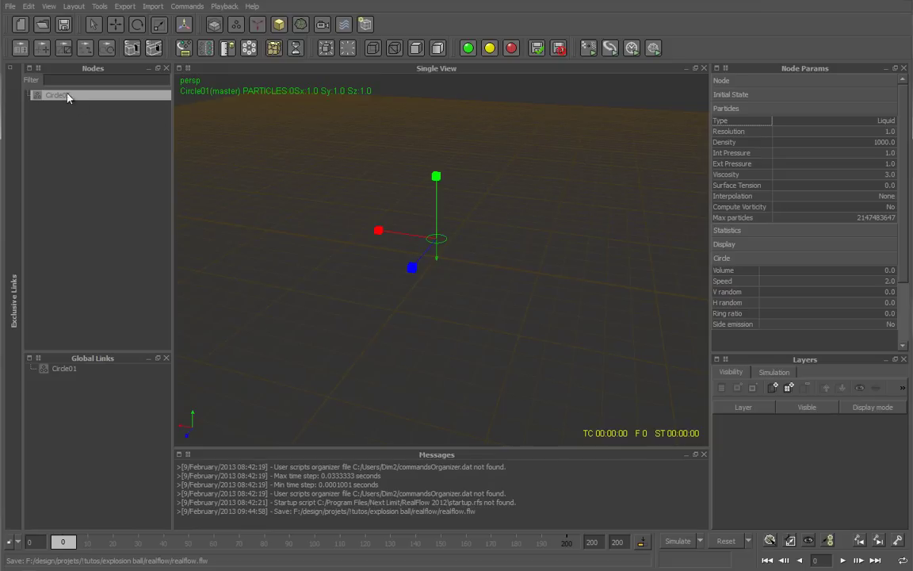
Raise the Circle01 emitter along Y and shift it left along X
{"action": "left_click_drag", "start_coordinate": [505, 268], "coordinate": [467, 224], "text": "alt"}
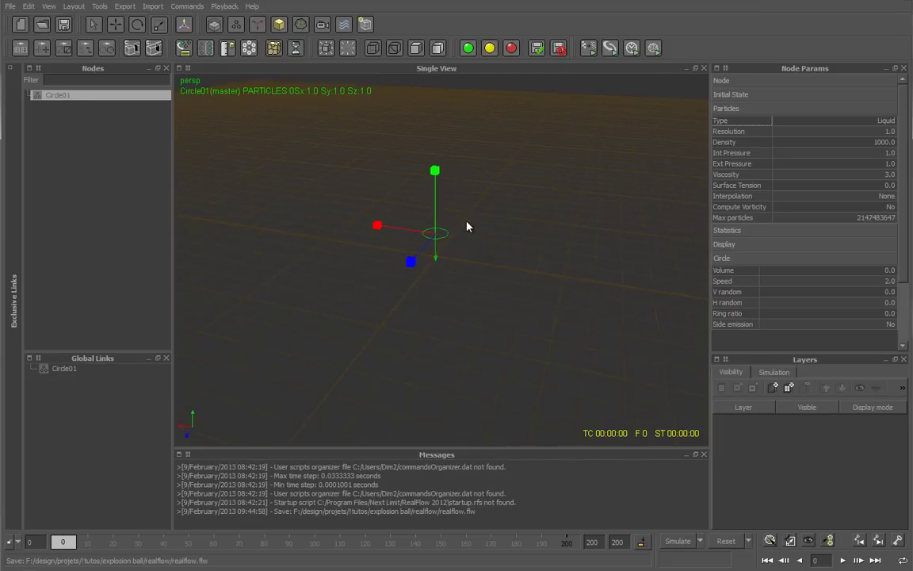
{"action": "mouse_move", "coordinate": [486, 188]}
{"action": "left_mouse_down", "text": "alt"}
{"action": "mouse_move", "coordinate": [510, 163]}
{"action": "mouse_move", "coordinate": [485, 165]}
{"action": "left_mouse_up", "text": "alt"}
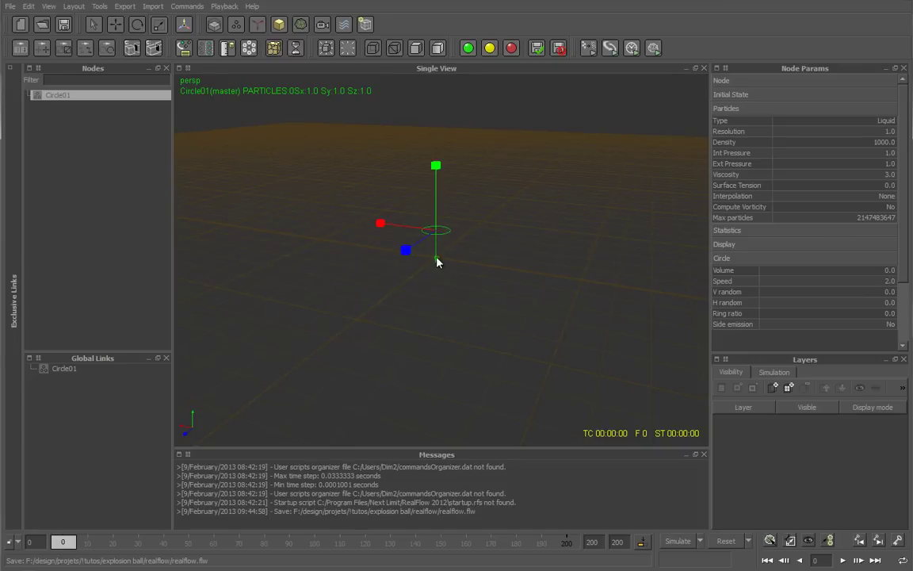
{"action": "mouse_move", "coordinate": [487, 215]}
{"action": "left_mouse_down", "text": "alt"}
{"action": "mouse_move", "coordinate": [545, 185]}
{"action": "mouse_move", "coordinate": [521, 198]}
{"action": "mouse_move", "coordinate": [521, 206]}
{"action": "left_mouse_up", "text": "alt"}
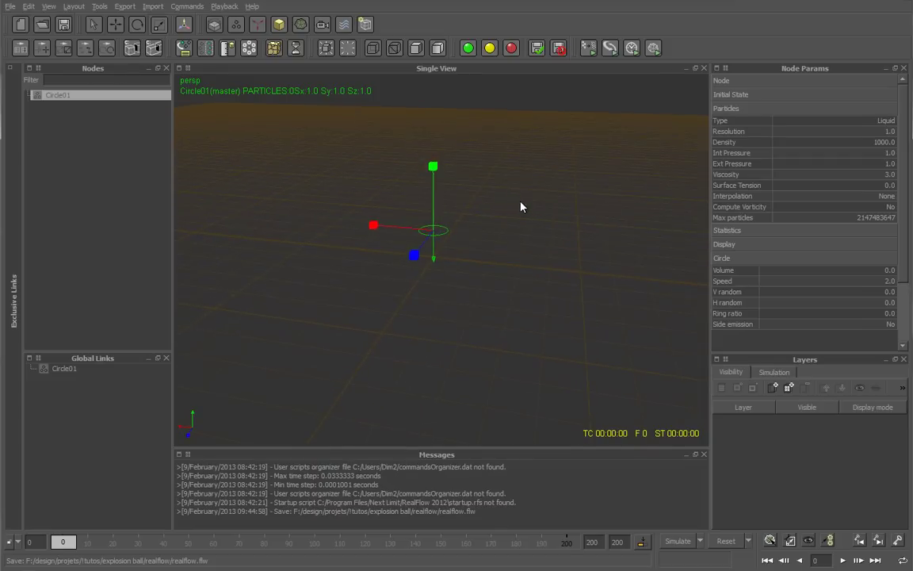
{"action": "left_click", "coordinate": [114, 24]}
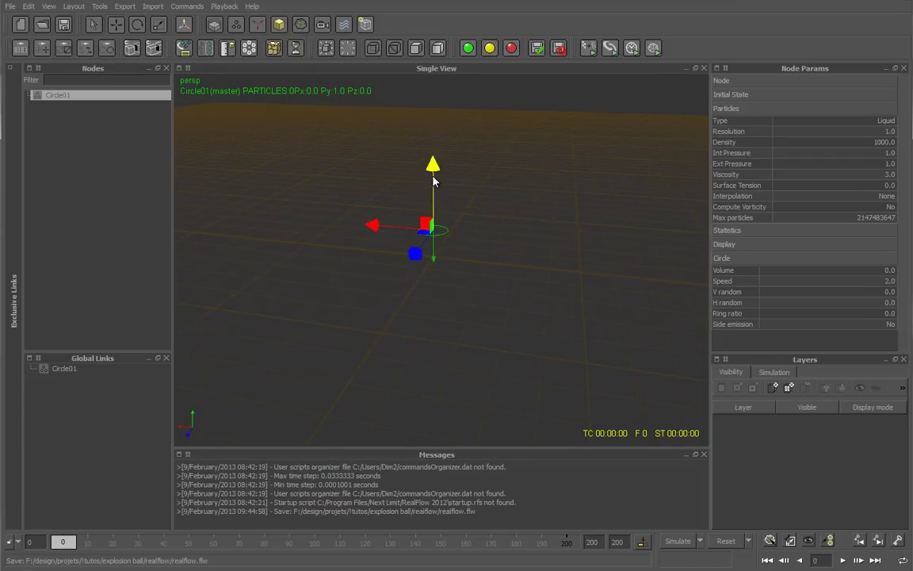
{"action": "left_click_drag", "start_coordinate": [433, 166], "coordinate": [434, 101]}
{"action": "left_click_drag", "start_coordinate": [389, 165], "coordinate": [357, 165]}
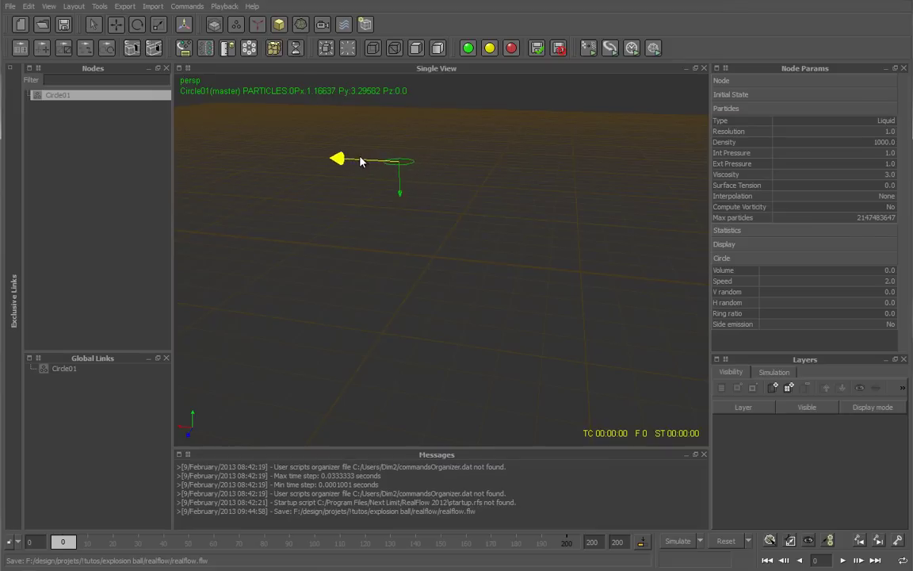
Rotate the emitter to about -125 degrees on Z and orbit to check its tilt
{"action": "left_click", "coordinate": [137, 25]}
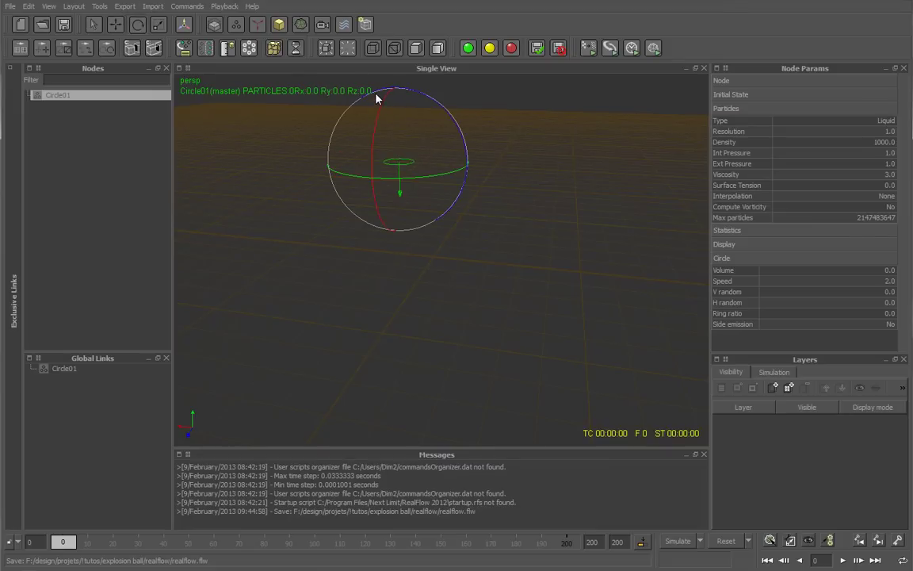
{"action": "left_click_drag", "start_coordinate": [383, 91], "coordinate": [314, 258]}
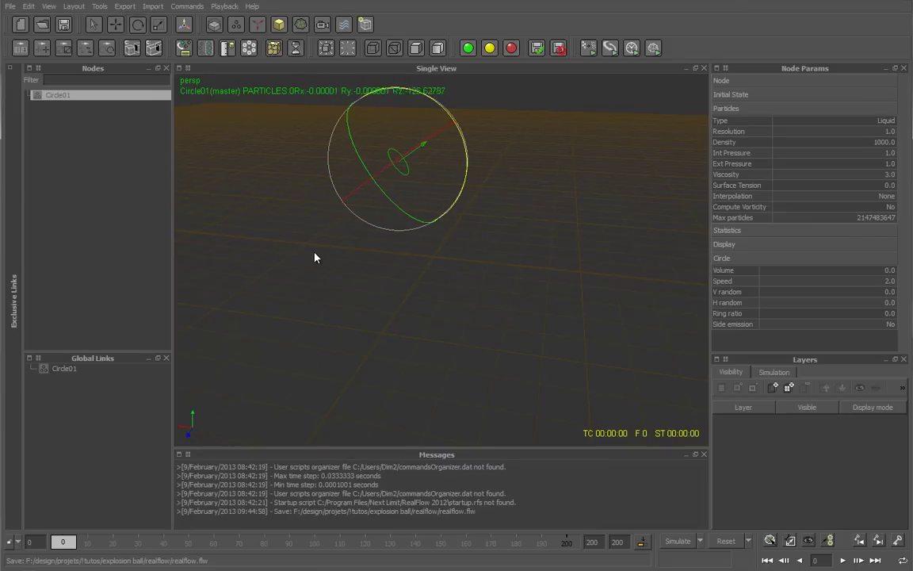
{"action": "mouse_move", "coordinate": [474, 159]}
{"action": "left_mouse_down", "text": "alt"}
{"action": "mouse_move", "coordinate": [524, 131]}
{"action": "mouse_move", "coordinate": [521, 169]}
{"action": "mouse_move", "coordinate": [553, 147]}
{"action": "left_mouse_up", "text": "alt"}
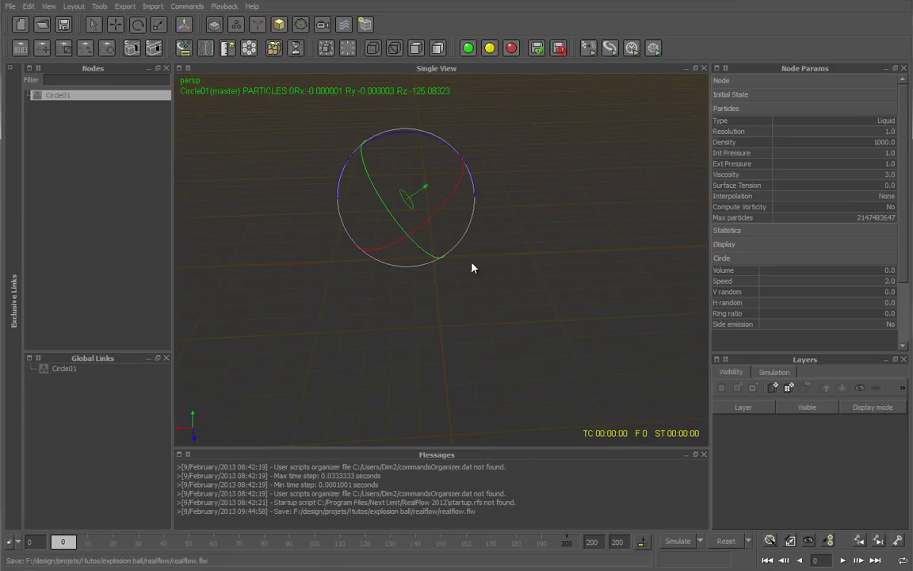
{"action": "left_click_drag", "start_coordinate": [474, 247], "coordinate": [447, 138], "text": "alt"}
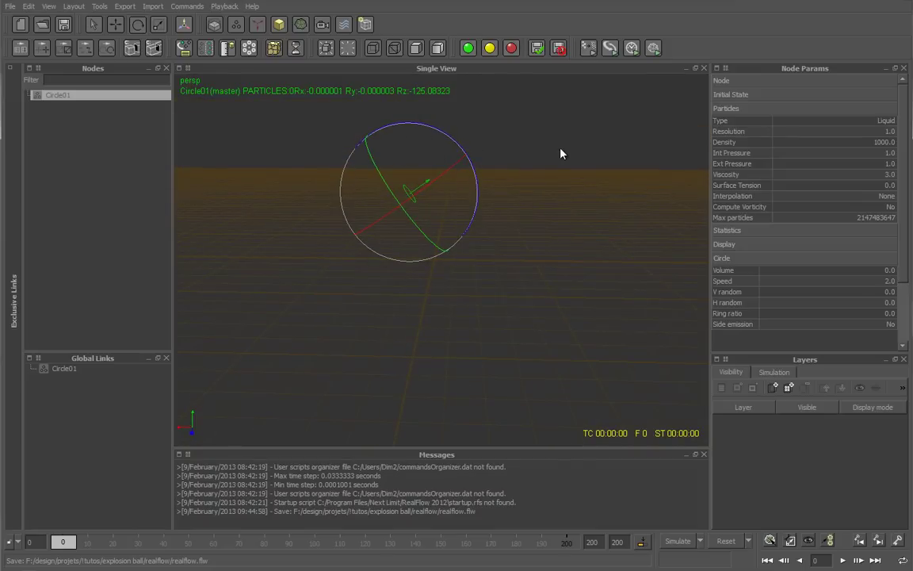
{"action": "mouse_move", "coordinate": [561, 153]}
{"action": "left_mouse_down", "text": "alt"}
{"action": "mouse_move", "coordinate": [569, 164]}
{"action": "mouse_move", "coordinate": [556, 169]}
{"action": "left_mouse_up", "text": "alt"}
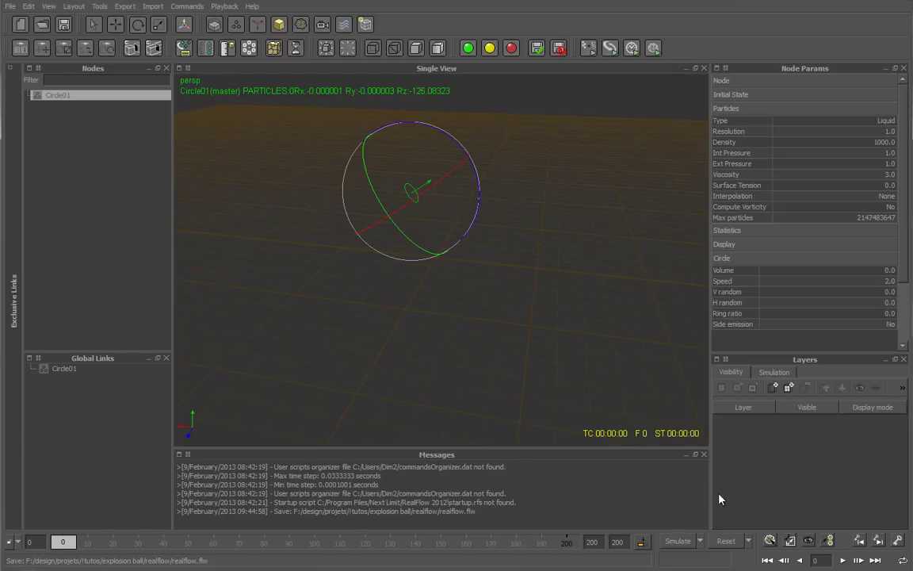
Simulate the Circle01 emitter to frame 85, producing 4805 liquid particles
{"action": "left_click", "coordinate": [679, 541]}
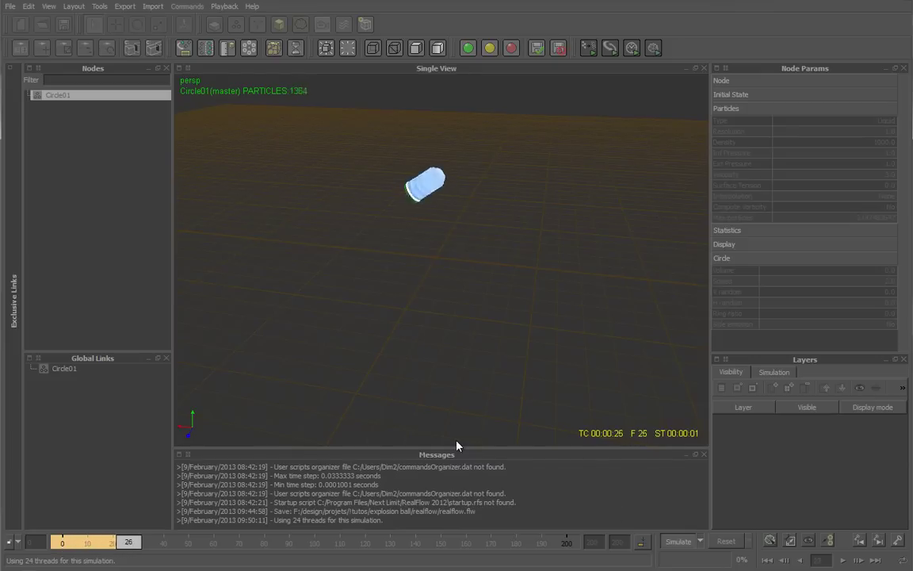
{"action": "left_click", "coordinate": [674, 543]}
{"action": "left_click_drag", "start_coordinate": [414, 192], "coordinate": [520, 128]}
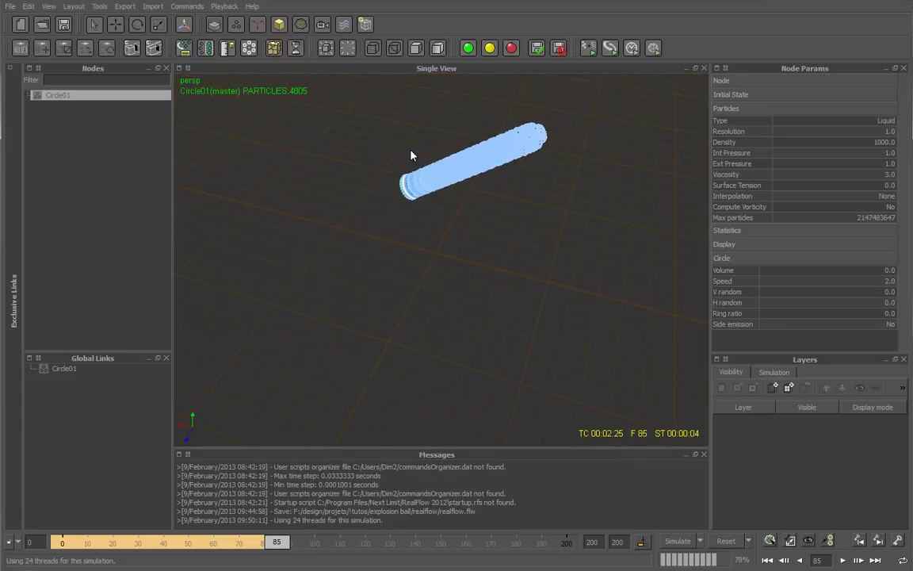
{"action": "scroll", "coordinate": [411, 155], "scroll_direction": "up", "scroll_amount": 3}
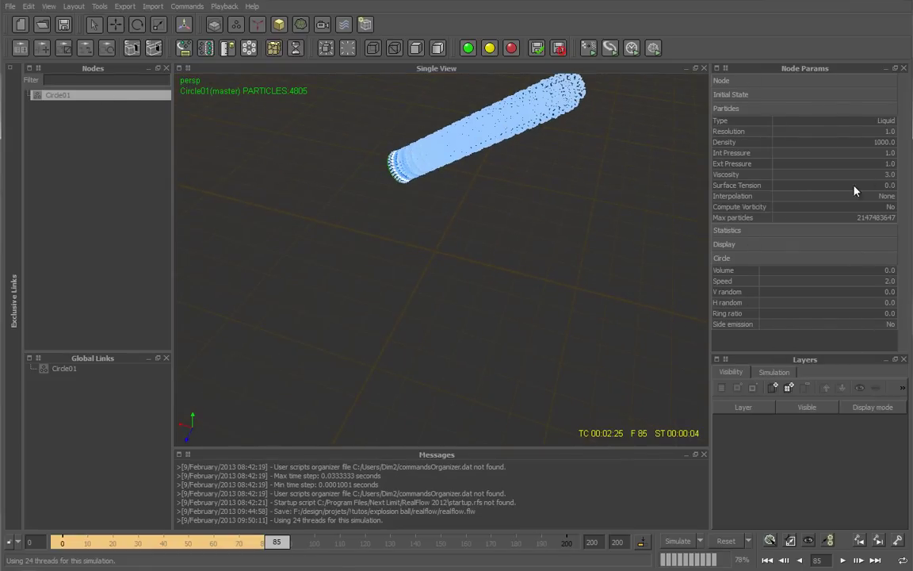
Orbit around the slanted particle stream to inspect it, then reset the simulation
{"action": "left_click_drag", "start_coordinate": [605, 268], "coordinate": [630, 282], "text": "alt"}
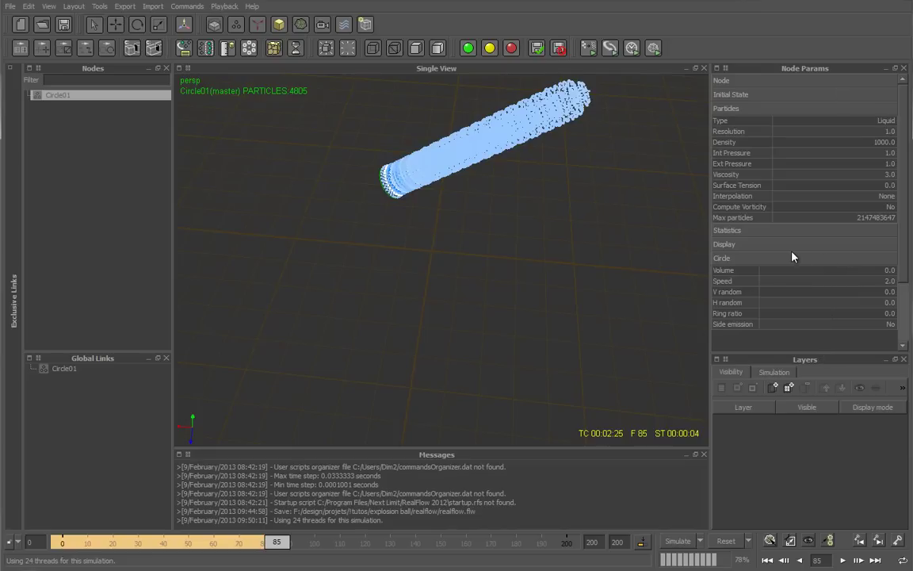
{"action": "mouse_move", "coordinate": [698, 214]}
{"action": "left_mouse_down", "text": "alt"}
{"action": "mouse_move", "coordinate": [660, 197]}
{"action": "mouse_move", "coordinate": [632, 214]}
{"action": "mouse_move", "coordinate": [611, 204]}
{"action": "mouse_move", "coordinate": [624, 185]}
{"action": "mouse_move", "coordinate": [640, 185]}
{"action": "mouse_move", "coordinate": [589, 150]}
{"action": "left_mouse_up", "text": "alt"}
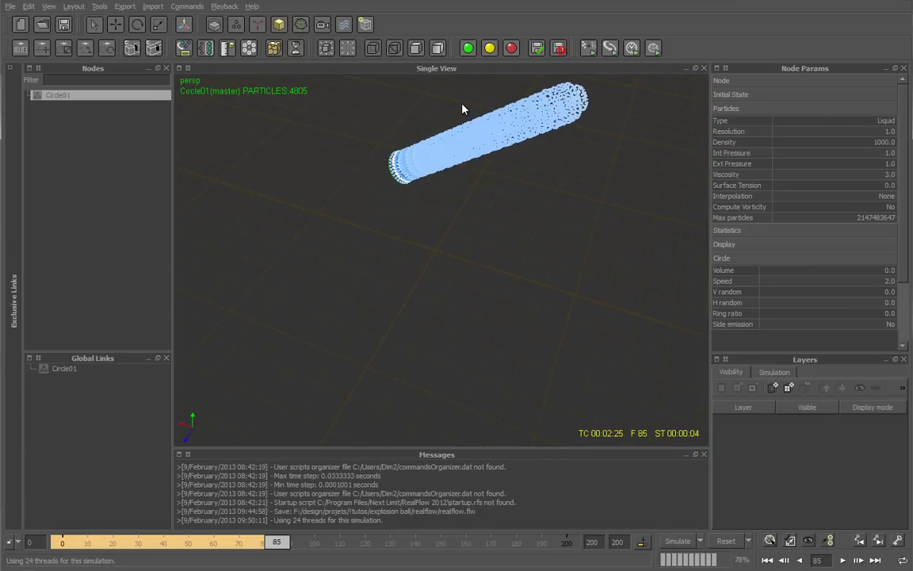
{"action": "mouse_move", "coordinate": [415, 92]}
{"action": "left_mouse_down", "text": "alt"}
{"action": "mouse_move", "coordinate": [415, 218]}
{"action": "mouse_move", "coordinate": [444, 237]}
{"action": "mouse_move", "coordinate": [530, 274]}
{"action": "mouse_move", "coordinate": [605, 261]}
{"action": "mouse_move", "coordinate": [530, 190]}
{"action": "mouse_move", "coordinate": [579, 202]}
{"action": "mouse_move", "coordinate": [586, 192]}
{"action": "left_mouse_up", "text": "alt"}
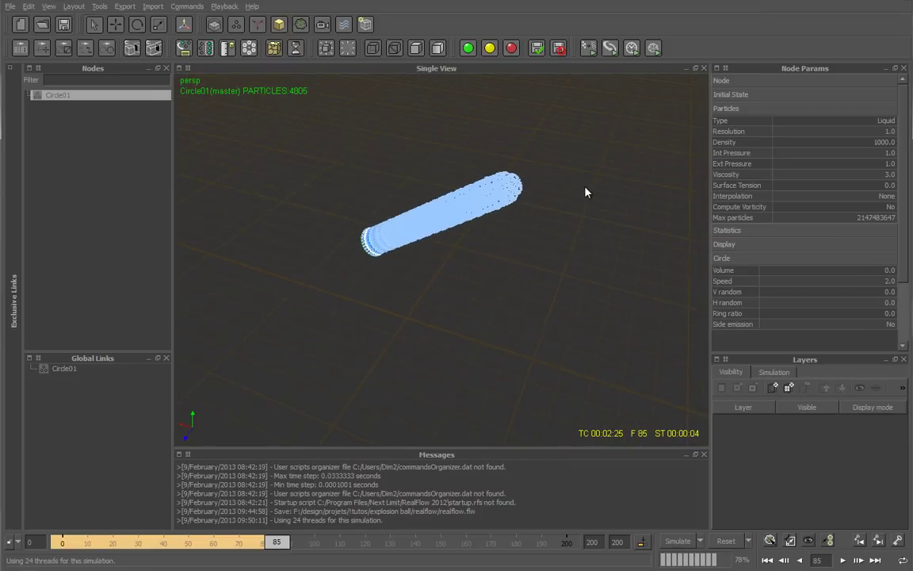
{"action": "left_click_drag", "start_coordinate": [474, 208], "coordinate": [461, 235], "text": "alt"}
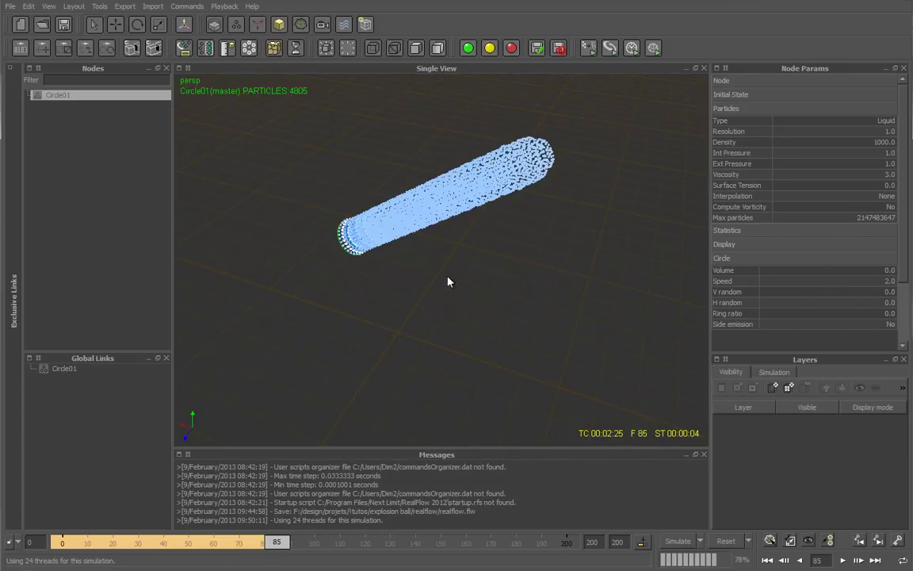
{"action": "left_click", "coordinate": [725, 541]}
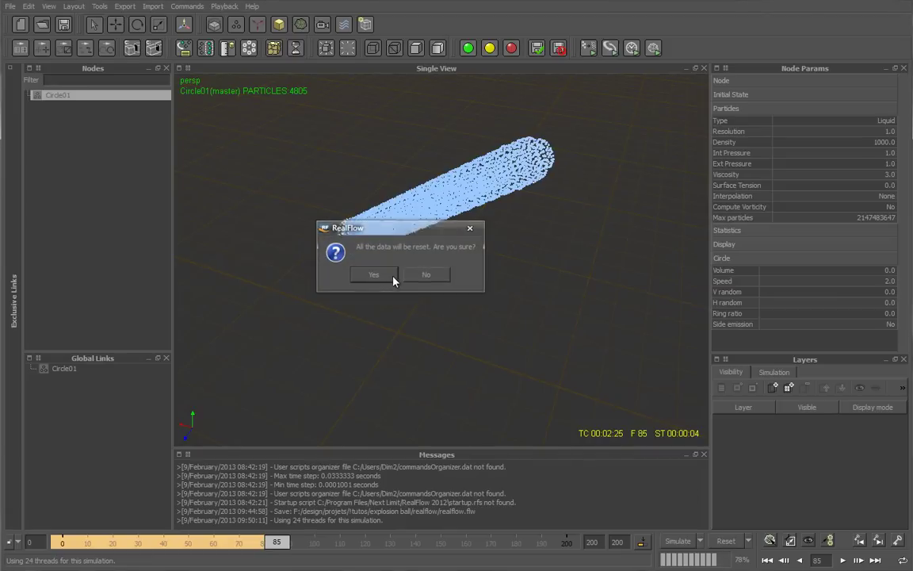
Clear the simulation and test a Circle01 Speed of 10, simulating to frame 18
{"action": "left_click", "coordinate": [369, 274]}
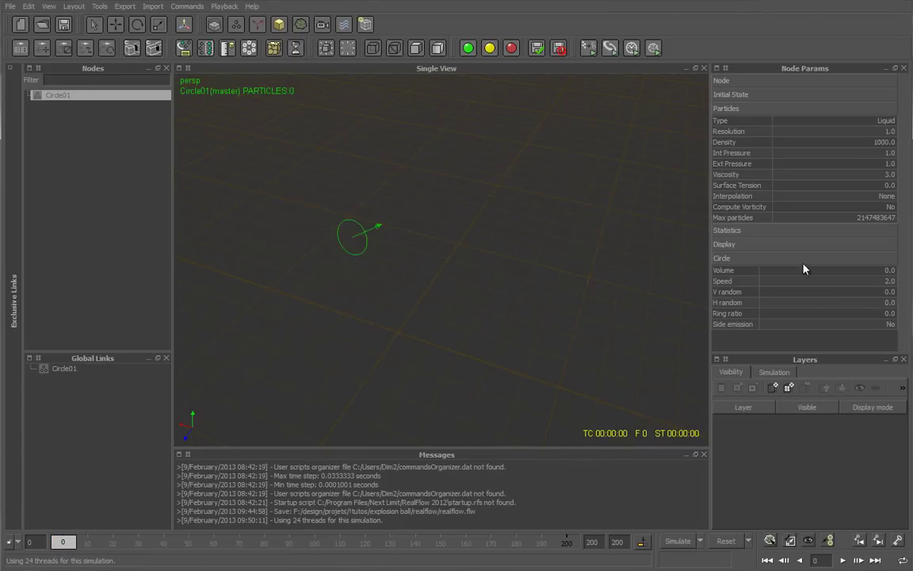
{"action": "left_click", "coordinate": [880, 282]}
{"action": "type", "text": "10"}
{"action": "key", "text": "Return"}
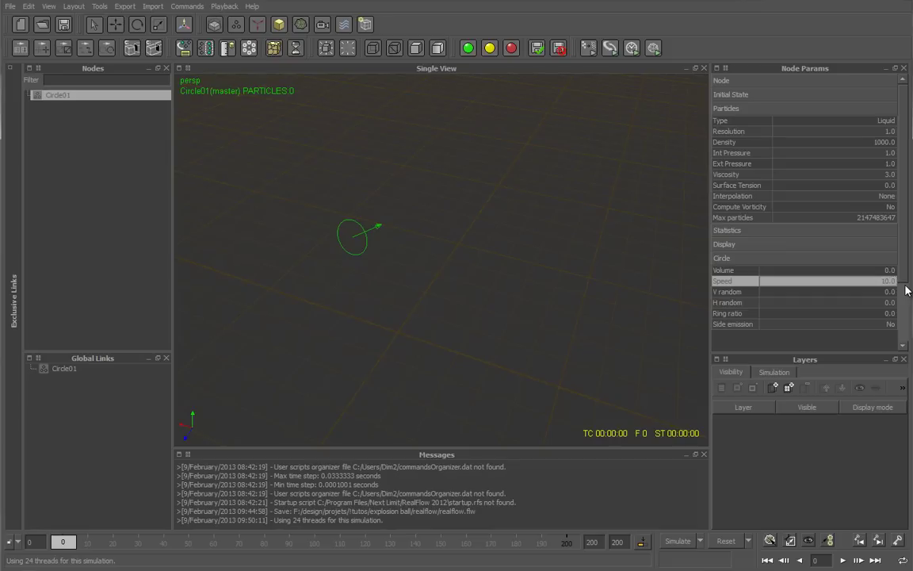
{"action": "left_click", "coordinate": [677, 542]}
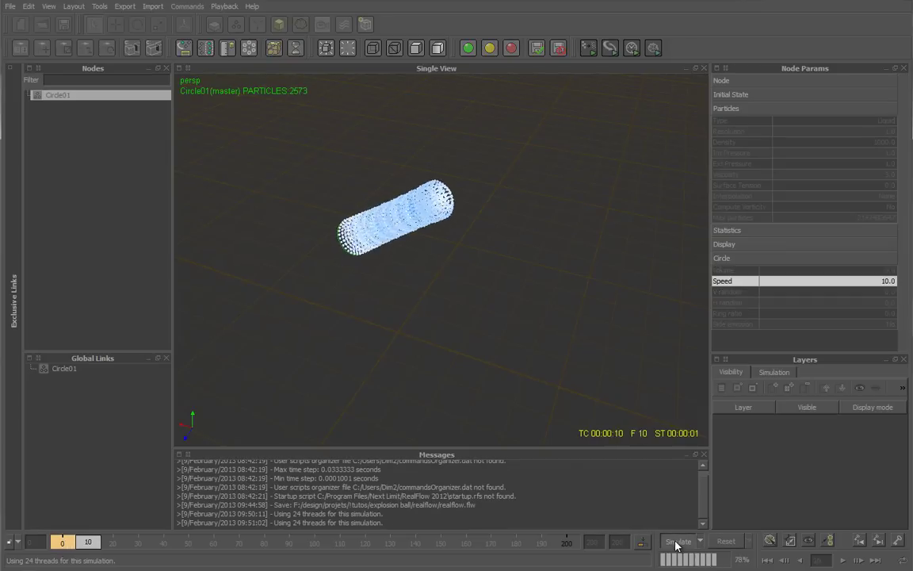
{"action": "left_click", "coordinate": [676, 541]}
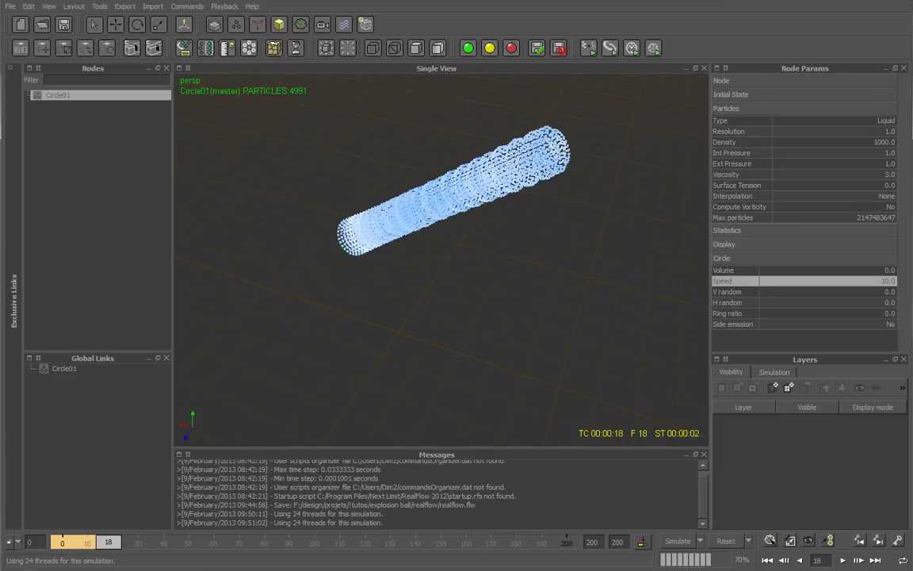
Reset, set Speed back to 2, and re-simulate to frame 36 with 2015 particles
{"action": "left_click", "coordinate": [726, 541]}
{"action": "left_click", "coordinate": [381, 282]}
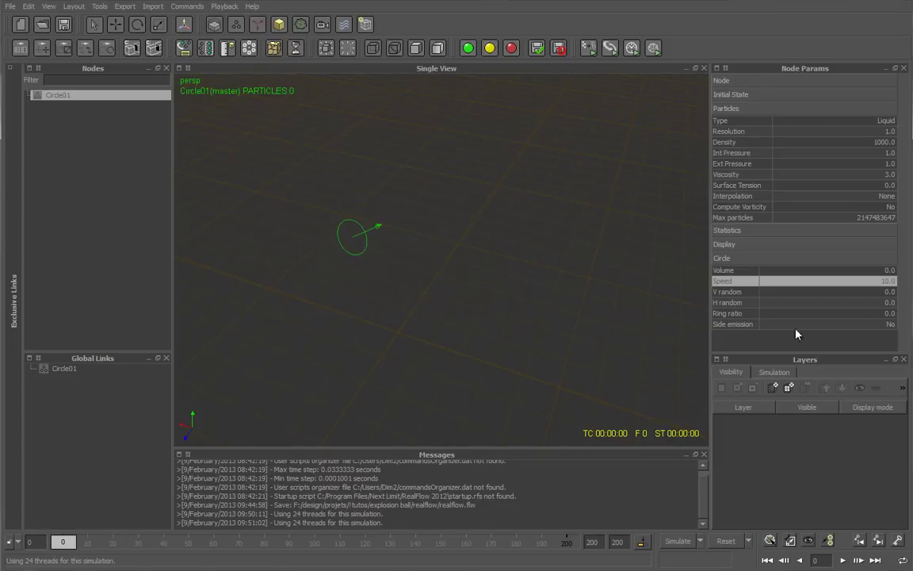
{"action": "left_click", "coordinate": [880, 281]}
{"action": "type", "text": "2"}
{"action": "key", "text": "Return"}
{"action": "left_click", "coordinate": [674, 542]}
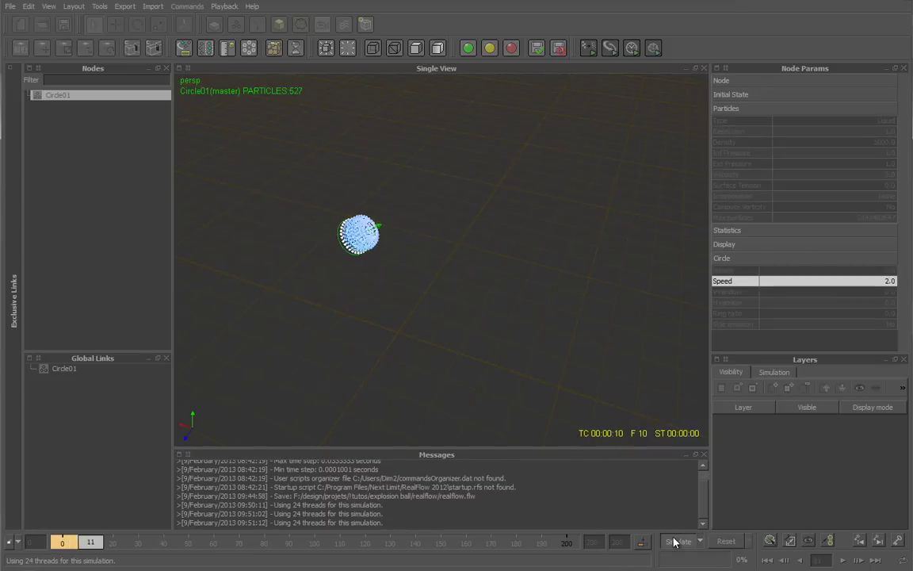
{"action": "left_click", "coordinate": [675, 541]}
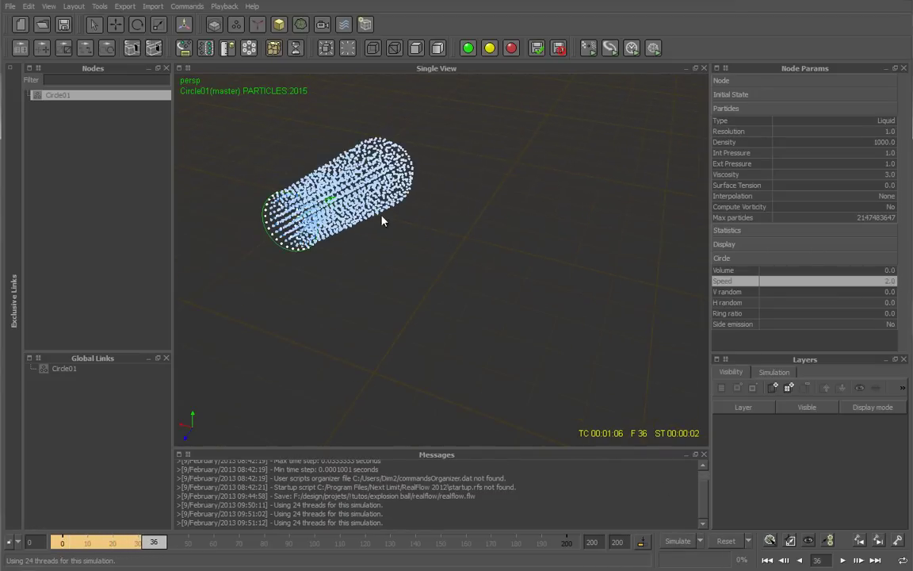
{"action": "left_click_drag", "start_coordinate": [470, 227], "coordinate": [504, 207], "text": "alt"}
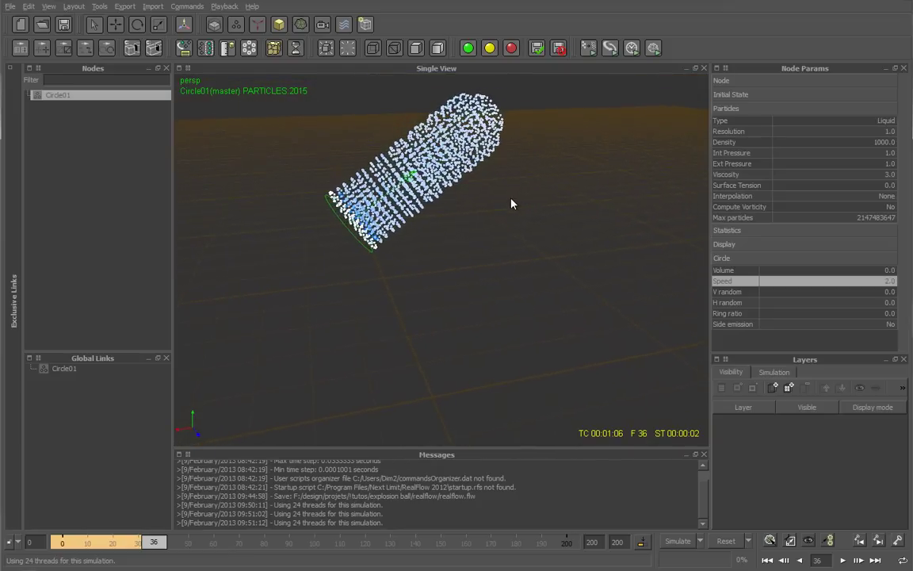
{"action": "left_click_drag", "start_coordinate": [504, 207], "coordinate": [506, 206], "text": "alt"}
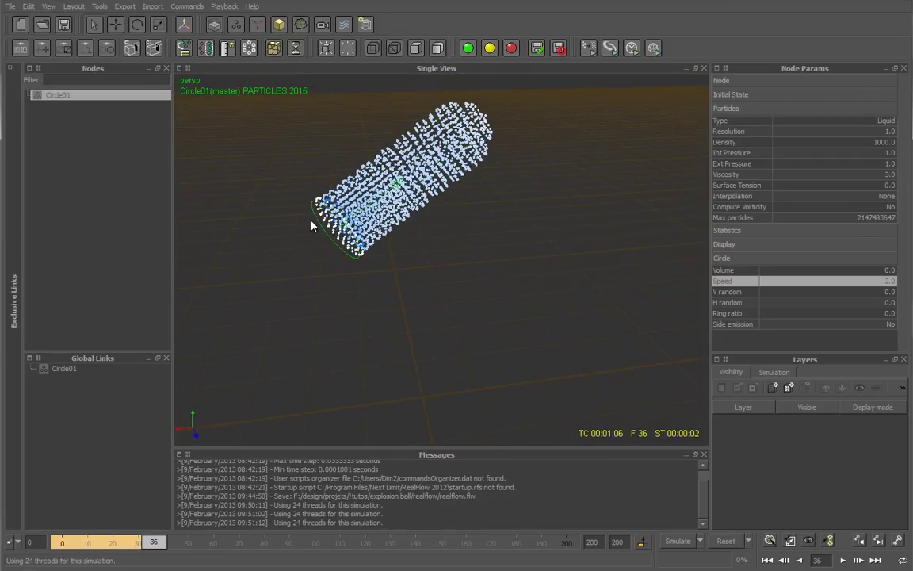
{"action": "mouse_move", "coordinate": [571, 169]}
{"action": "left_mouse_down", "text": "alt"}
{"action": "mouse_move", "coordinate": [565, 185]}
{"action": "mouse_move", "coordinate": [545, 193]}
{"action": "left_mouse_up", "text": "alt"}
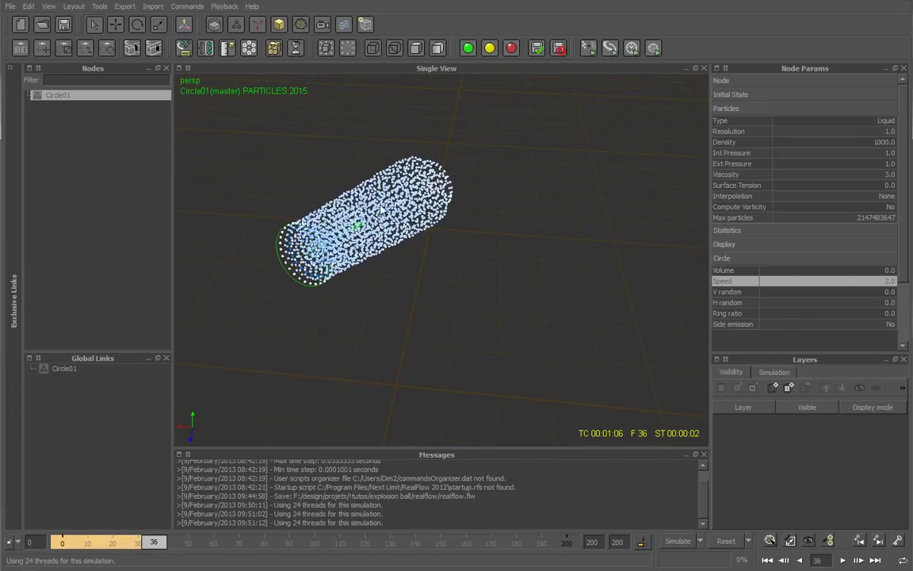
Set Circle01's V random and H random both to 1.0
{"action": "key", "text": "Tab"}
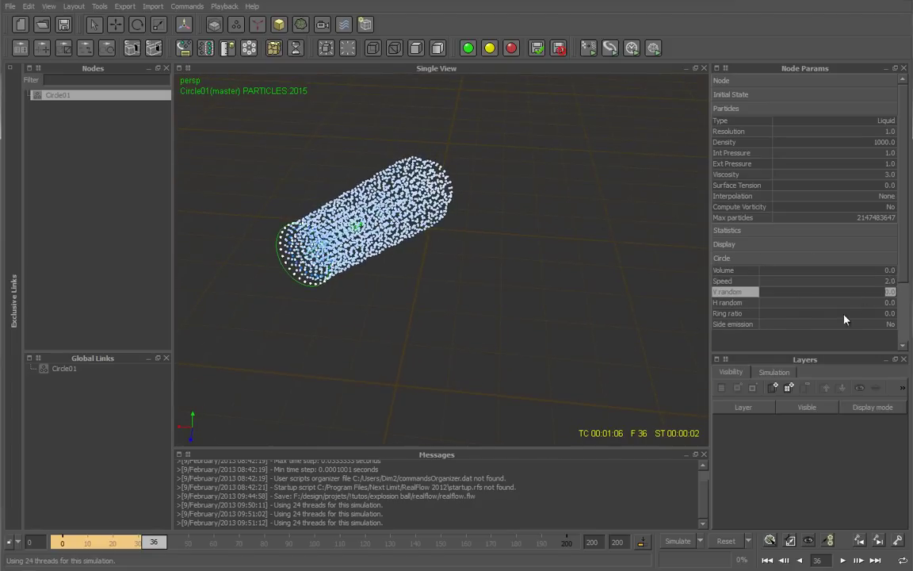
{"action": "type", "text": "1"}
{"action": "key", "text": "Return"}
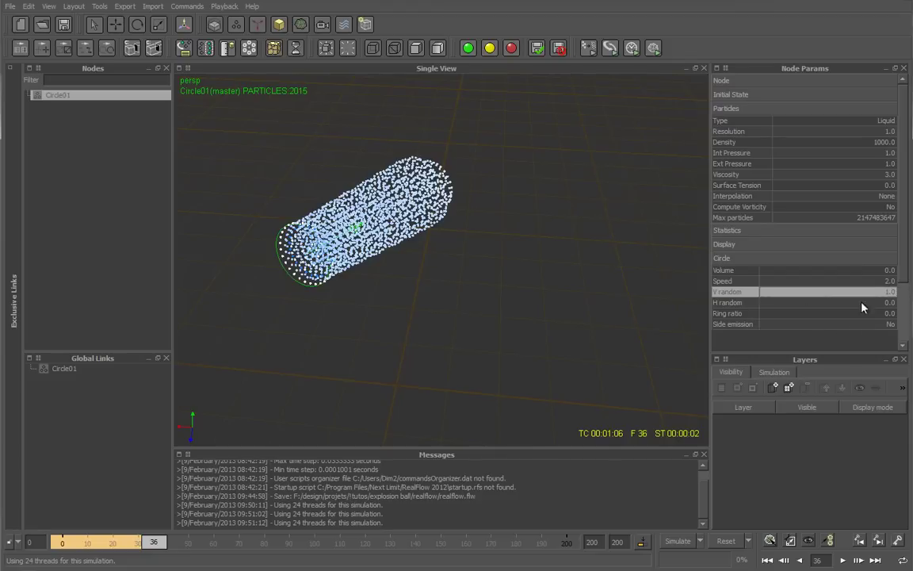
{"action": "key", "text": "Tab"}
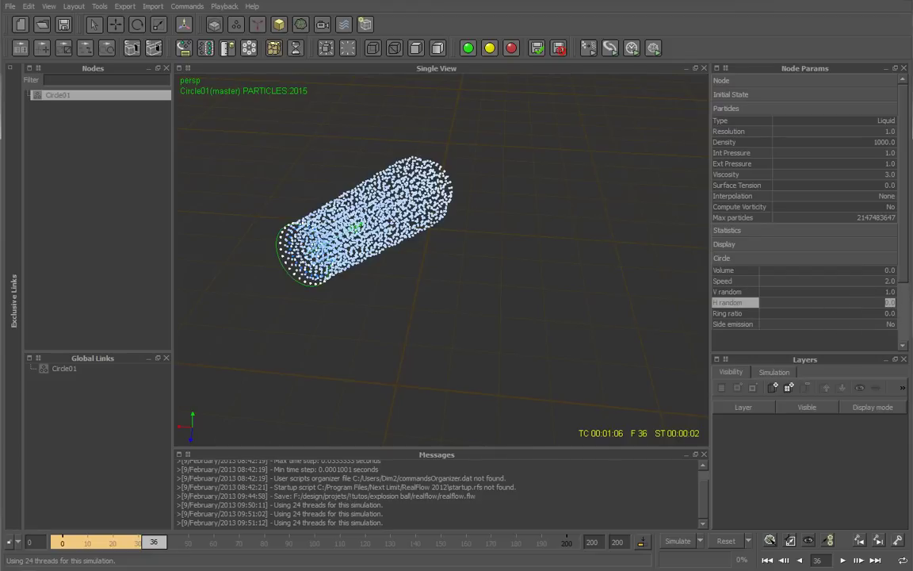
{"action": "type", "text": "1"}
{"action": "key", "text": "Return"}
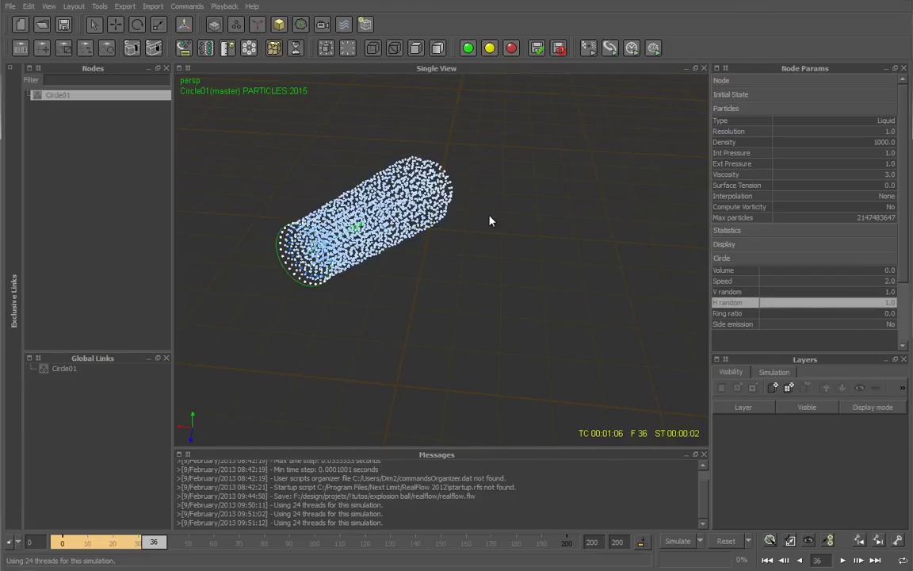
Reset and re-simulate to frame 43, giving 2387 scattered particles
{"action": "left_click", "coordinate": [726, 541]}
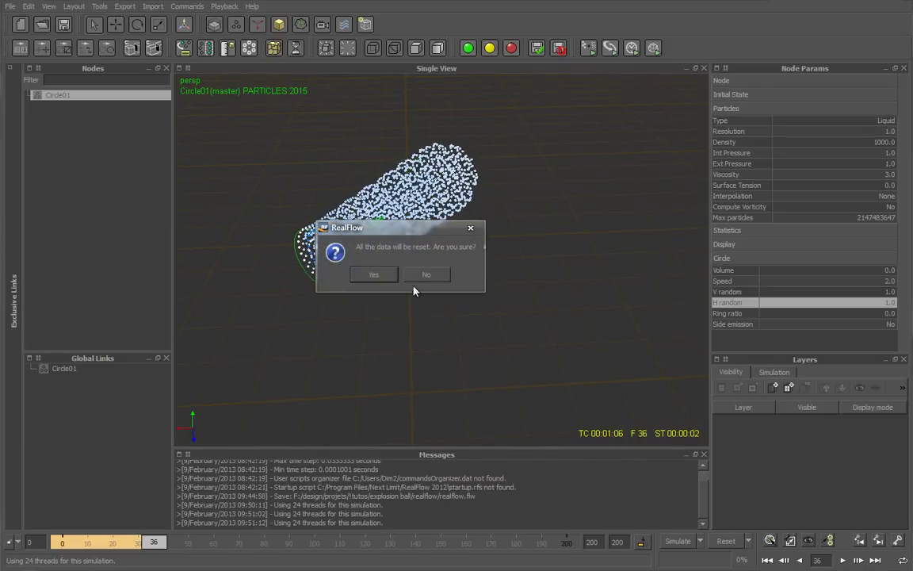
{"action": "left_click", "coordinate": [373, 274]}
{"action": "left_click", "coordinate": [676, 541]}
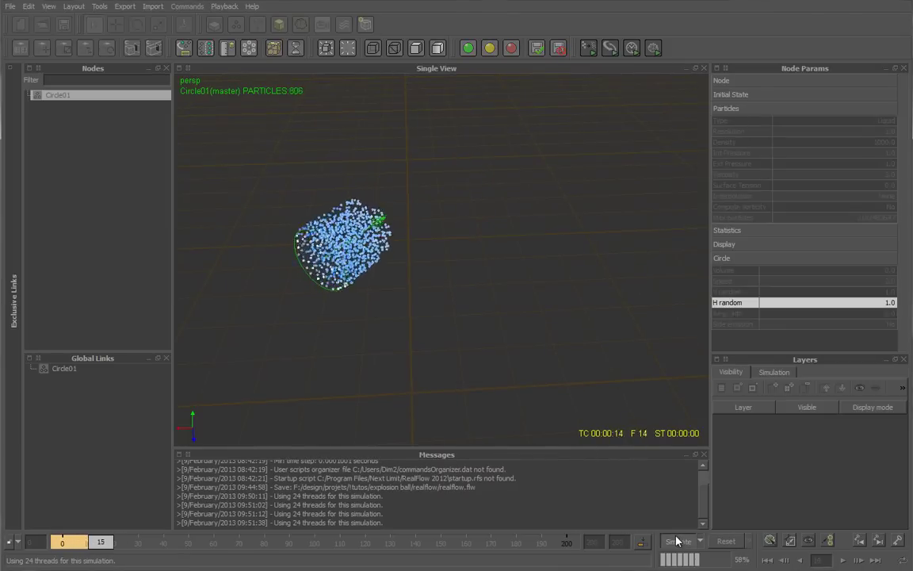
{"action": "left_click", "coordinate": [676, 541]}
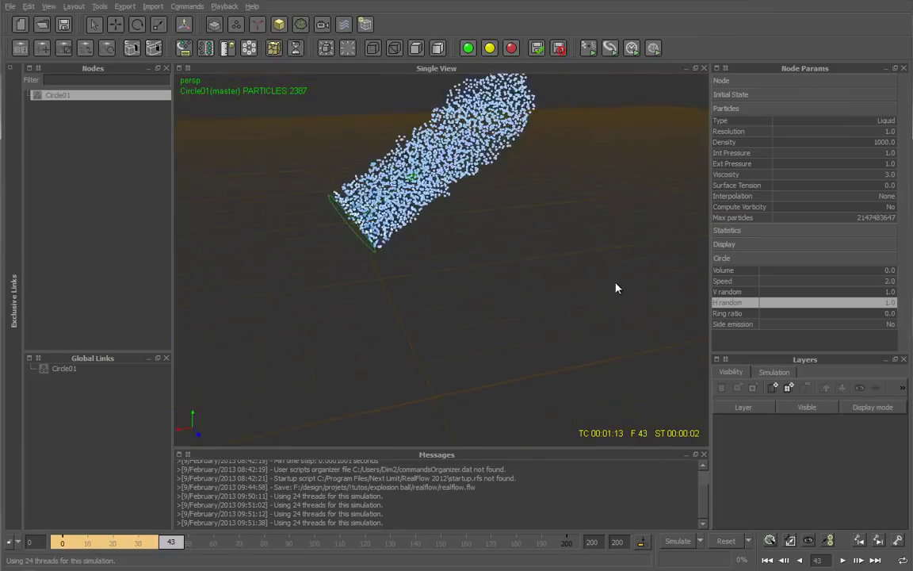
{"action": "mouse_move", "coordinate": [617, 288]}
{"action": "left_mouse_down", "text": "alt"}
{"action": "mouse_move", "coordinate": [611, 314]}
{"action": "mouse_move", "coordinate": [604, 300]}
{"action": "mouse_move", "coordinate": [628, 306]}
{"action": "mouse_move", "coordinate": [610, 326]}
{"action": "mouse_move", "coordinate": [567, 324]}
{"action": "mouse_move", "coordinate": [571, 308]}
{"action": "mouse_move", "coordinate": [585, 316]}
{"action": "left_mouse_up", "text": "alt"}
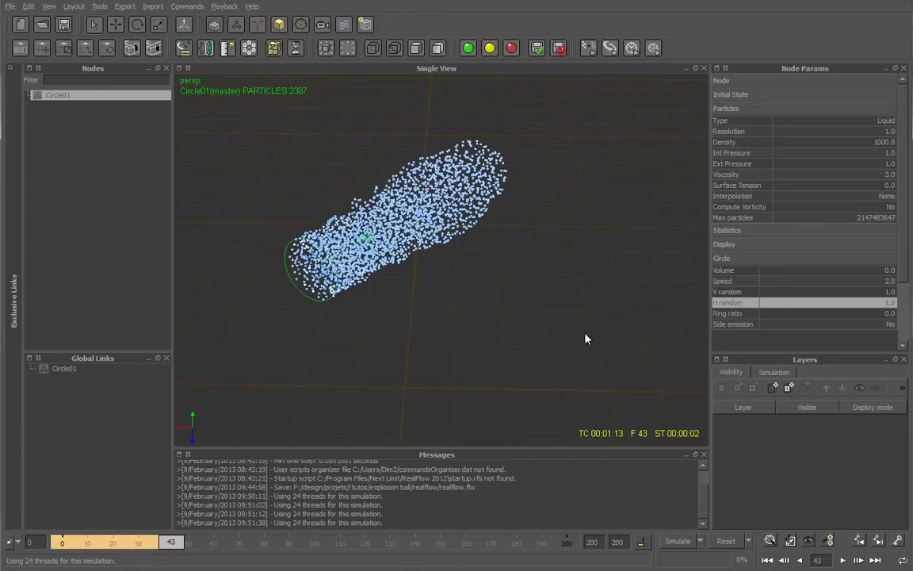
{"action": "mouse_move", "coordinate": [585, 336]}
{"action": "left_mouse_down", "text": "alt"}
{"action": "mouse_move", "coordinate": [481, 180]}
{"action": "mouse_move", "coordinate": [597, 141]}
{"action": "mouse_move", "coordinate": [602, 149]}
{"action": "mouse_move", "coordinate": [592, 156]}
{"action": "left_mouse_up", "text": "alt"}
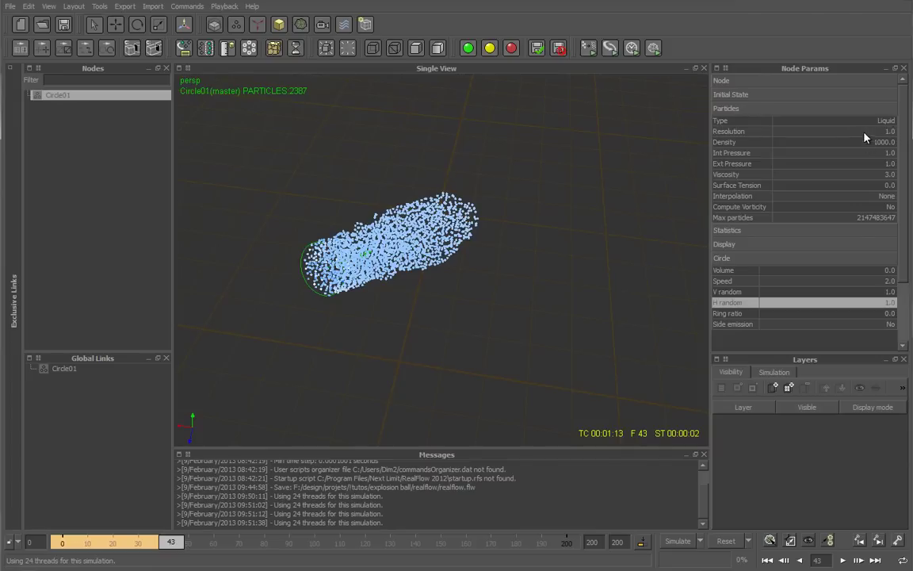
{"action": "mouse_move", "coordinate": [410, 222]}
{"action": "left_mouse_down", "text": "alt"}
{"action": "mouse_move", "coordinate": [493, 233]}
{"action": "mouse_move", "coordinate": [485, 230]}
{"action": "left_mouse_up", "text": "alt"}
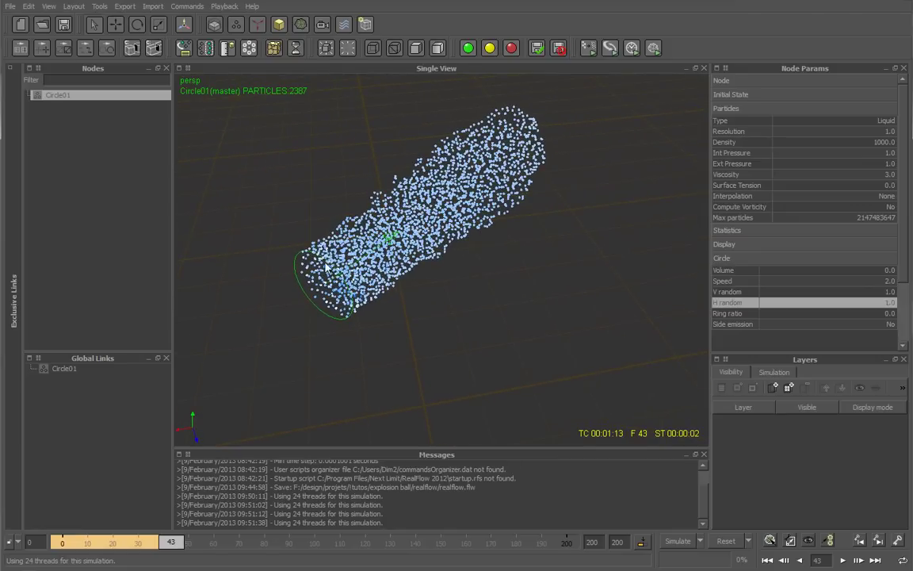
{"action": "scroll", "coordinate": [319, 277], "scroll_direction": "up", "scroll_amount": 2}
{"action": "scroll", "coordinate": [278, 254], "scroll_direction": "down", "scroll_amount": 1}
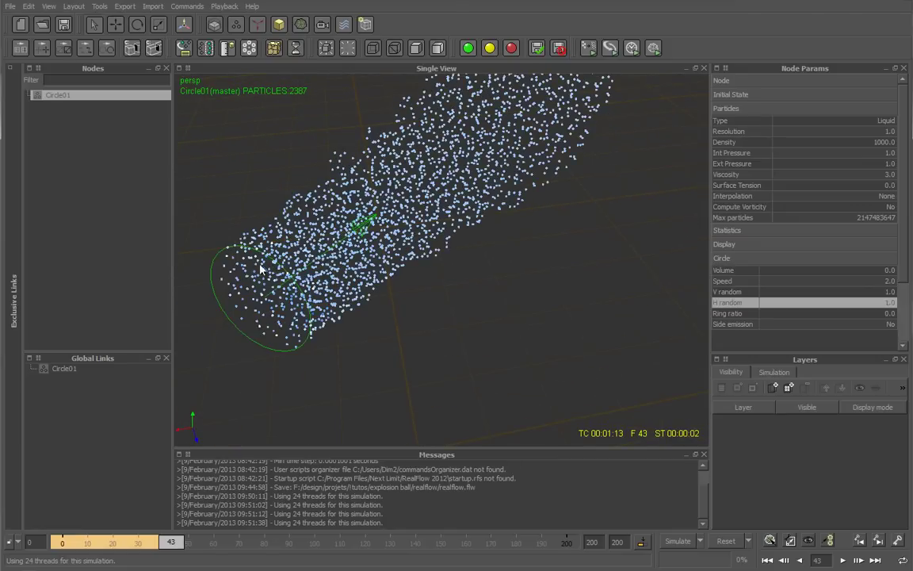
{"action": "scroll", "coordinate": [512, 202], "scroll_direction": "down", "scroll_amount": 2}
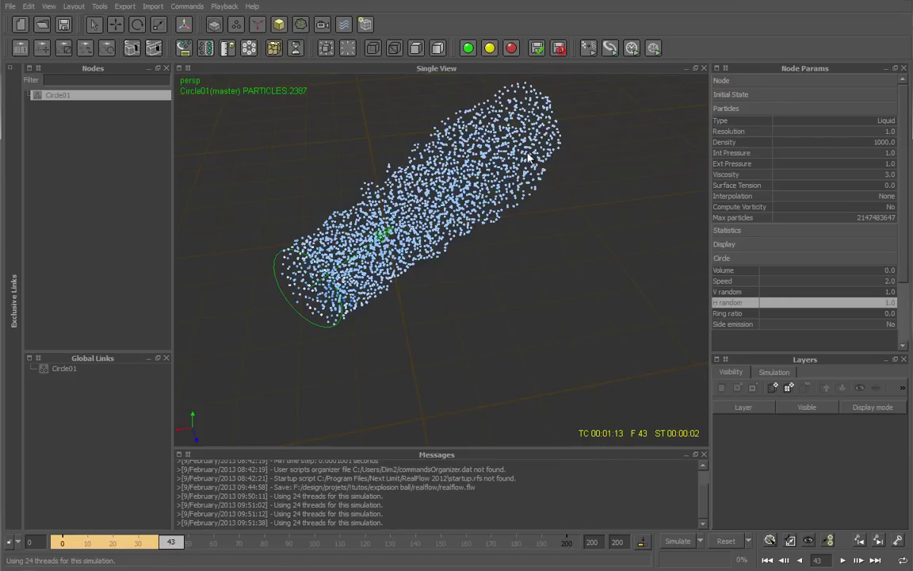
Set Circle01's liquid Resolution to 10
{"action": "double_click", "coordinate": [888, 131]}
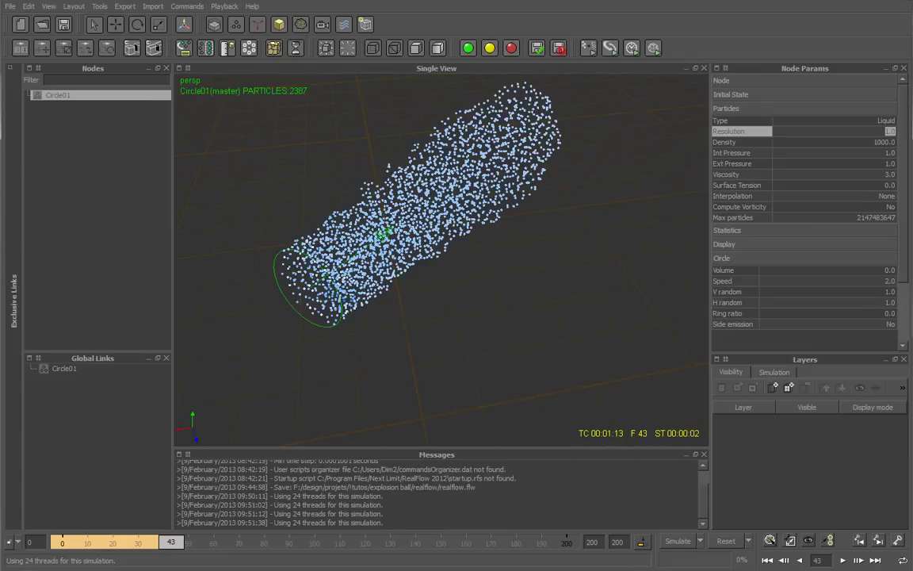
{"action": "type", "text": "10"}
{"action": "key", "text": "Return"}
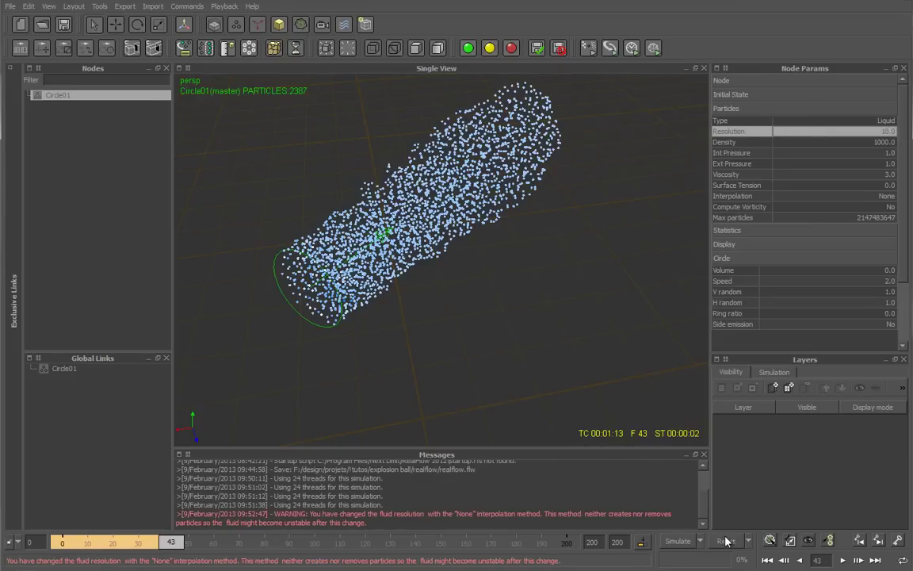
Reset and re-simulate to frame 43, producing a dense 19778-particle liquid
{"action": "key", "text": "ctrl+r"}
{"action": "left_click", "coordinate": [388, 274]}
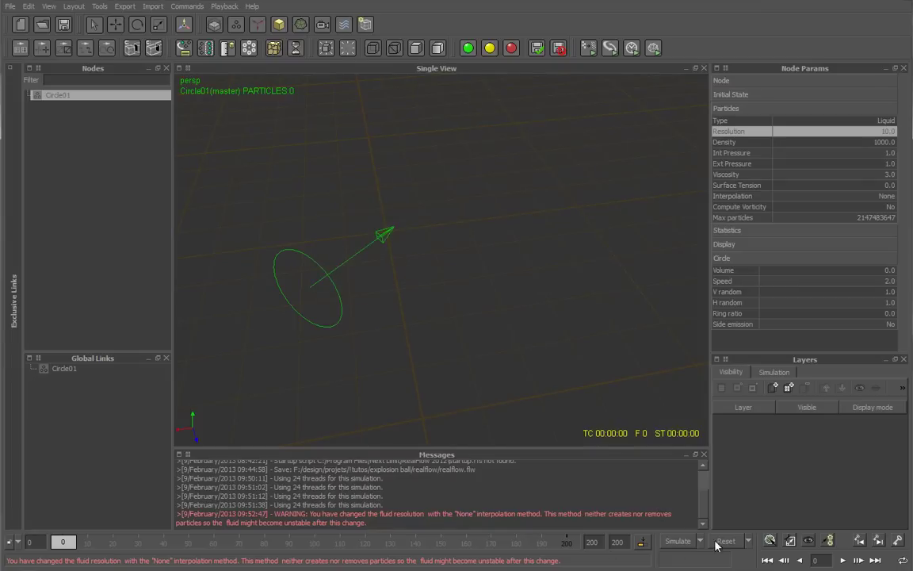
{"action": "left_click", "coordinate": [674, 542]}
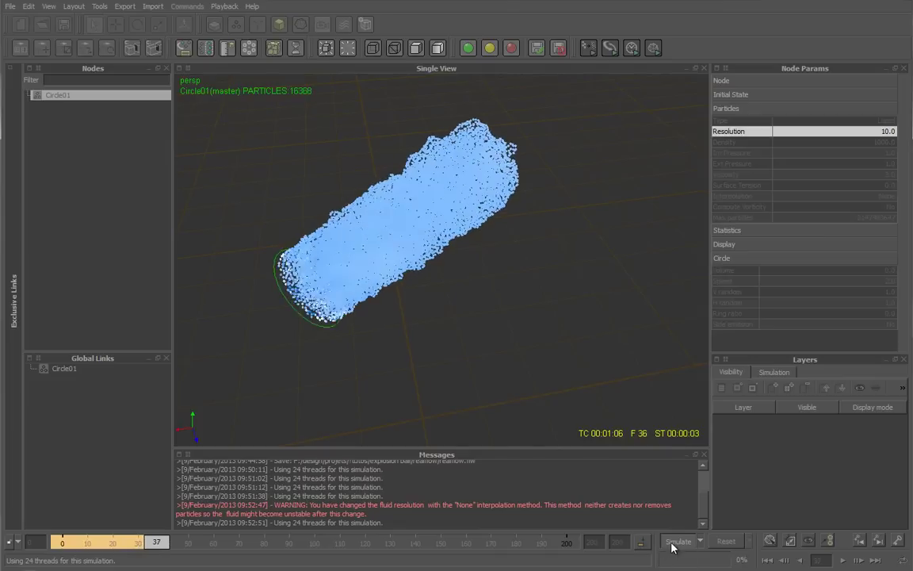
{"action": "left_click", "coordinate": [672, 544]}
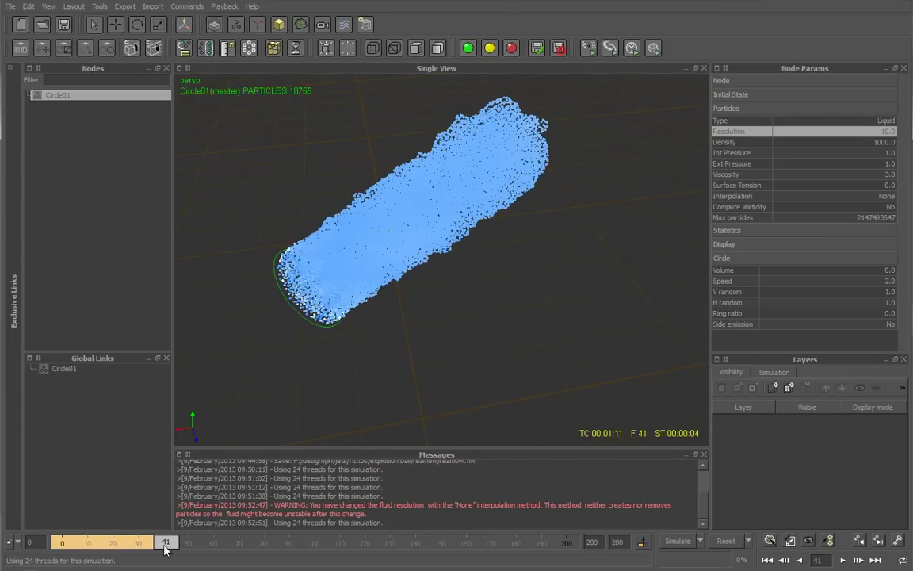
{"action": "left_click", "coordinate": [682, 544]}
{"action": "left_click", "coordinate": [682, 544]}
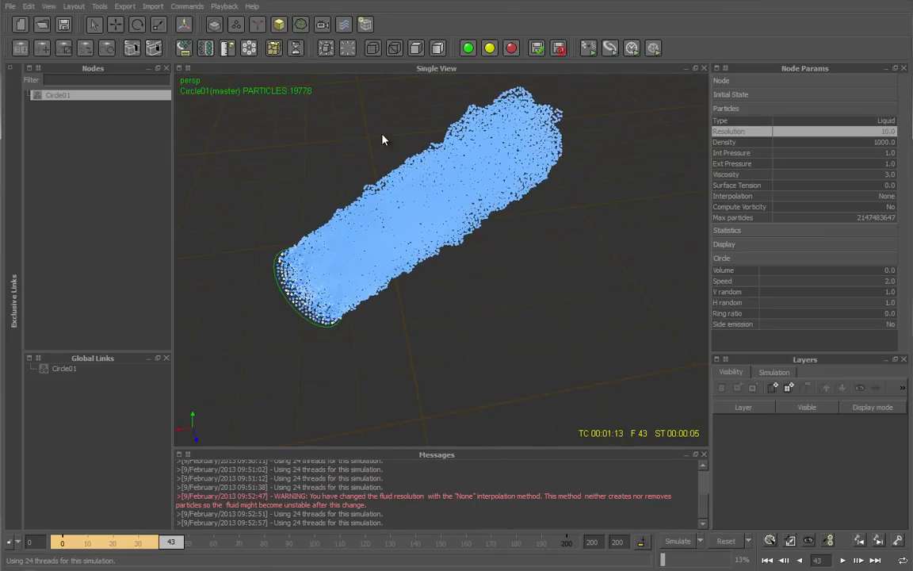
{"action": "mouse_move", "coordinate": [621, 165]}
{"action": "left_mouse_down", "text": "alt"}
{"action": "mouse_move", "coordinate": [620, 189]}
{"action": "mouse_move", "coordinate": [624, 174]}
{"action": "mouse_move", "coordinate": [455, 205]}
{"action": "left_mouse_up", "text": "alt"}
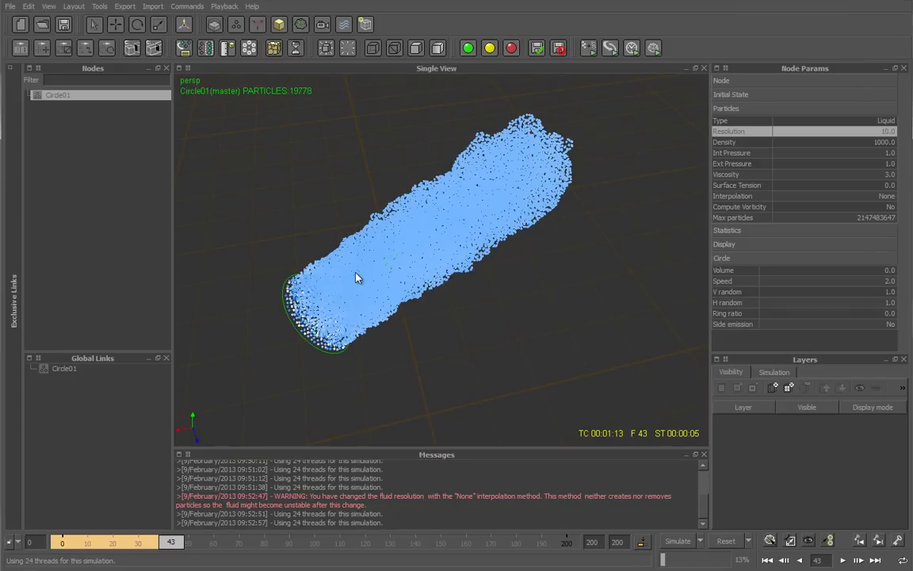
{"action": "scroll", "coordinate": [356, 277], "scroll_direction": "up", "scroll_amount": 5}
{"action": "scroll", "coordinate": [357, 269], "scroll_direction": "down", "scroll_amount": 3}
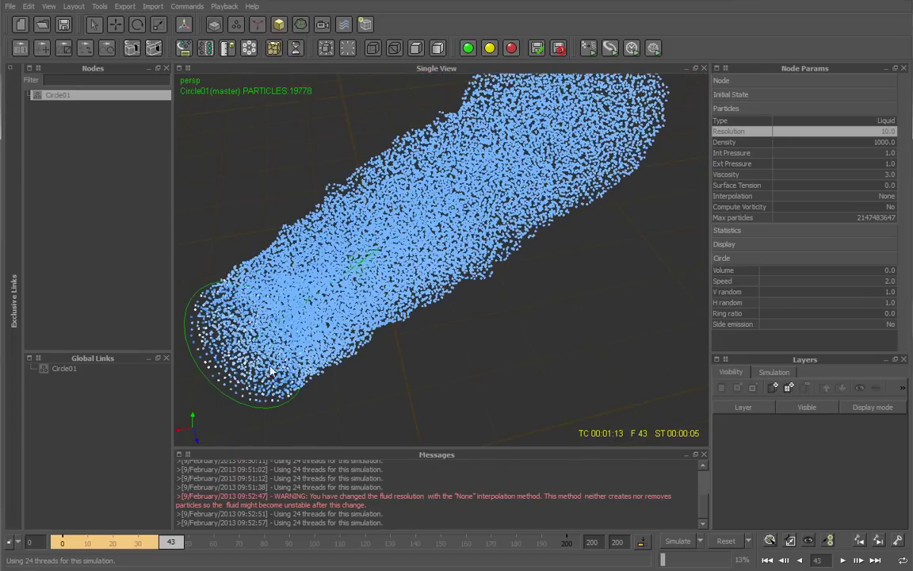
{"action": "scroll", "coordinate": [511, 241], "scroll_direction": "down", "scroll_amount": 2}
{"action": "scroll", "coordinate": [511, 243], "scroll_direction": "down", "scroll_amount": 2}
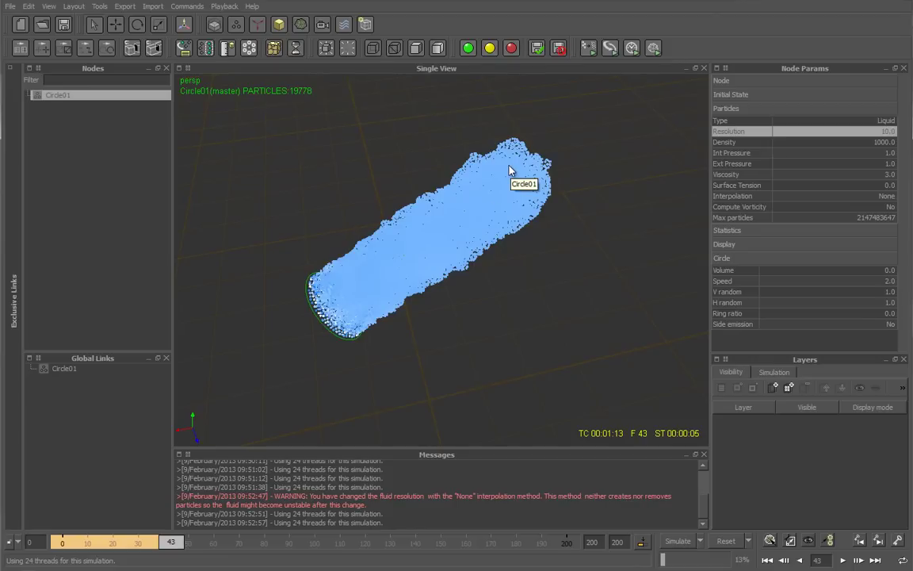
{"action": "mouse_move", "coordinate": [585, 197]}
{"action": "middle_mouse_down", "text": "alt"}
{"action": "mouse_move", "coordinate": [560, 200]}
{"action": "mouse_move", "coordinate": [561, 181]}
{"action": "mouse_move", "coordinate": [556, 195]}
{"action": "mouse_move", "coordinate": [567, 197]}
{"action": "middle_mouse_up", "text": "alt"}
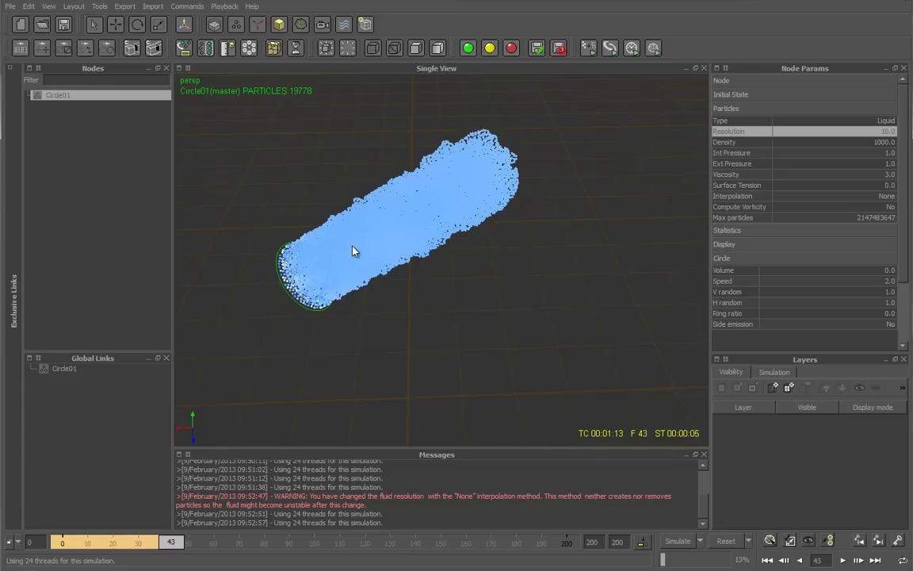
{"action": "scroll", "coordinate": [408, 199], "scroll_direction": "up", "scroll_amount": 3}
{"action": "scroll", "coordinate": [408, 199], "scroll_direction": "down", "scroll_amount": 2}
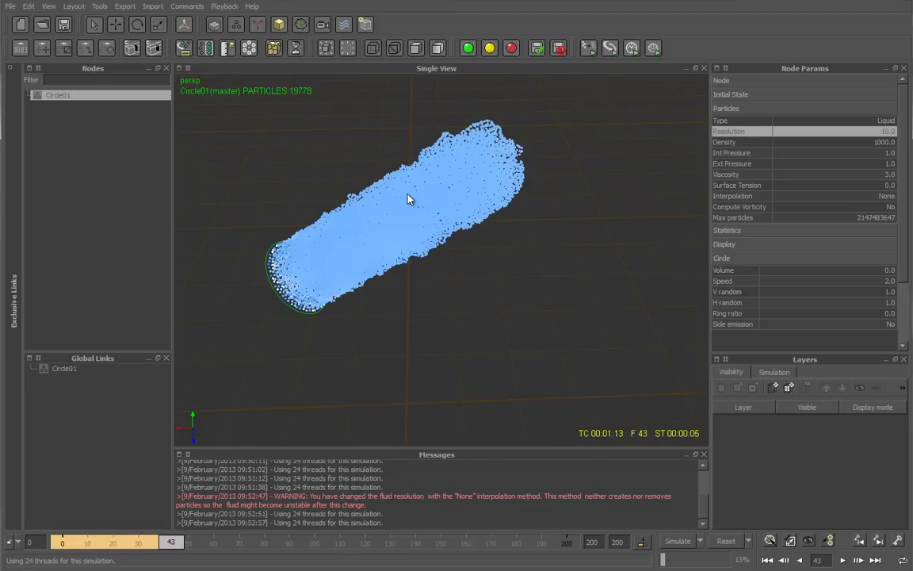
Change Circle01's liquid Resolution to 100
{"action": "double_click", "coordinate": [890, 132]}
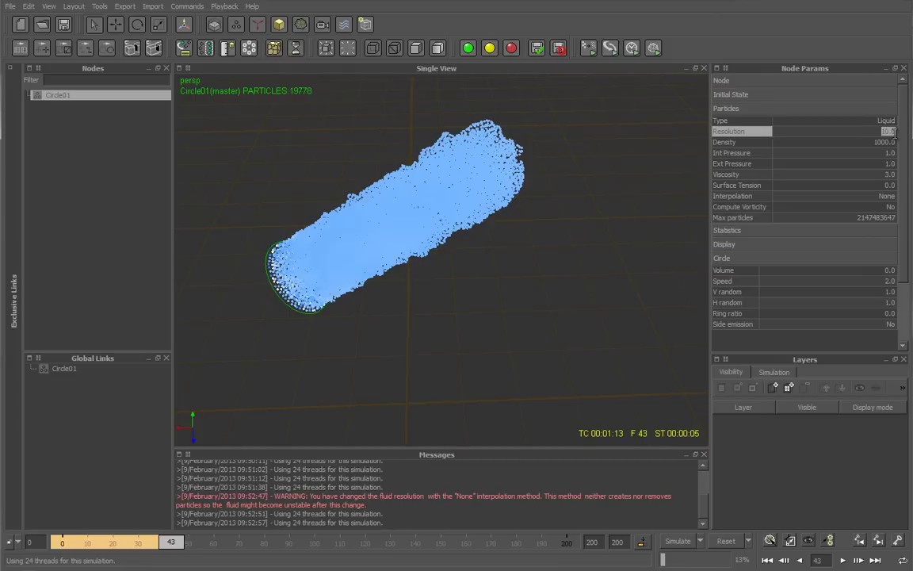
{"action": "left_click", "coordinate": [894, 132]}
{"action": "key", "text": "BackSpace"}
{"action": "type", "text": "0"}
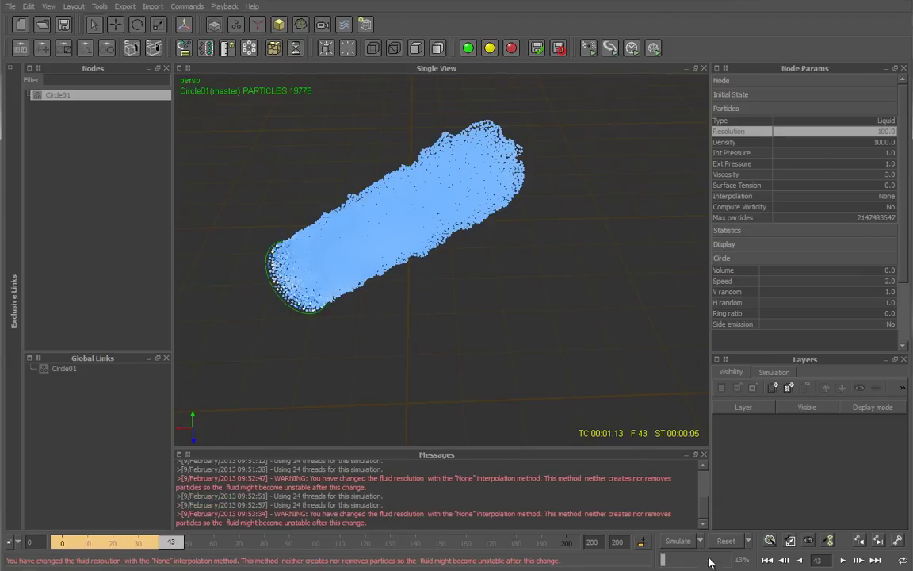
Reset and re-simulate to frame 19, reaching 89596 particles
{"action": "left_click", "coordinate": [726, 541]}
{"action": "left_click", "coordinate": [373, 275]}
{"action": "left_click", "coordinate": [387, 276]}
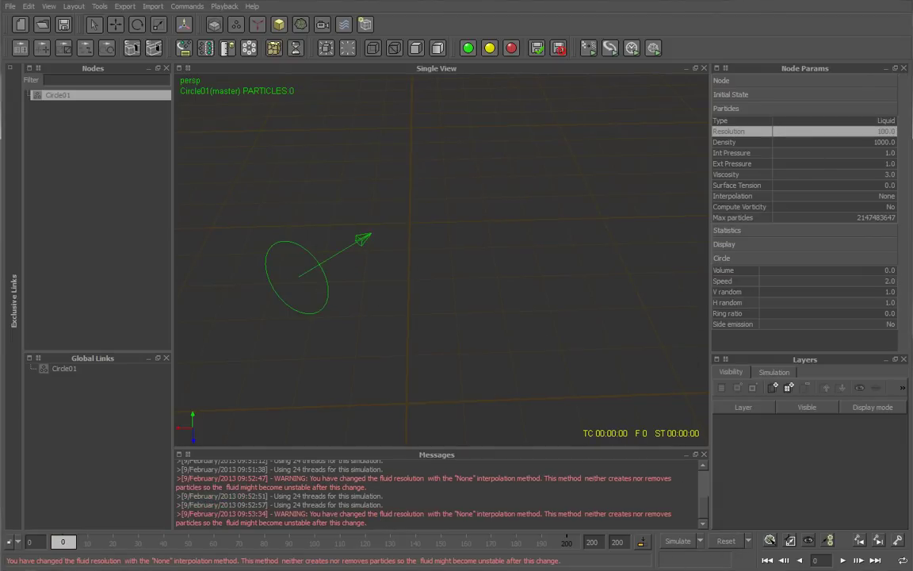
{"action": "left_click", "coordinate": [679, 542]}
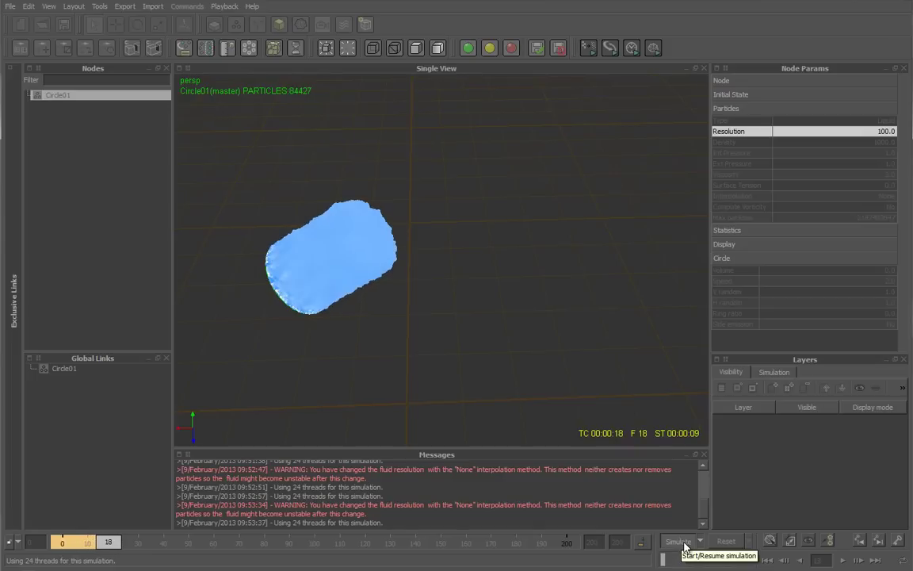
{"action": "left_click", "coordinate": [683, 544]}
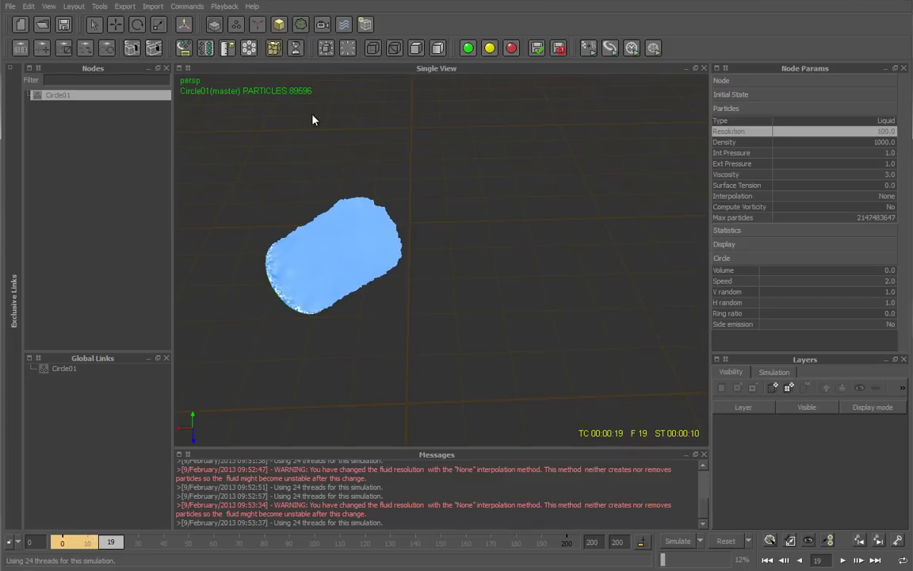
{"action": "scroll", "coordinate": [312, 253], "scroll_direction": "up", "scroll_amount": 5}
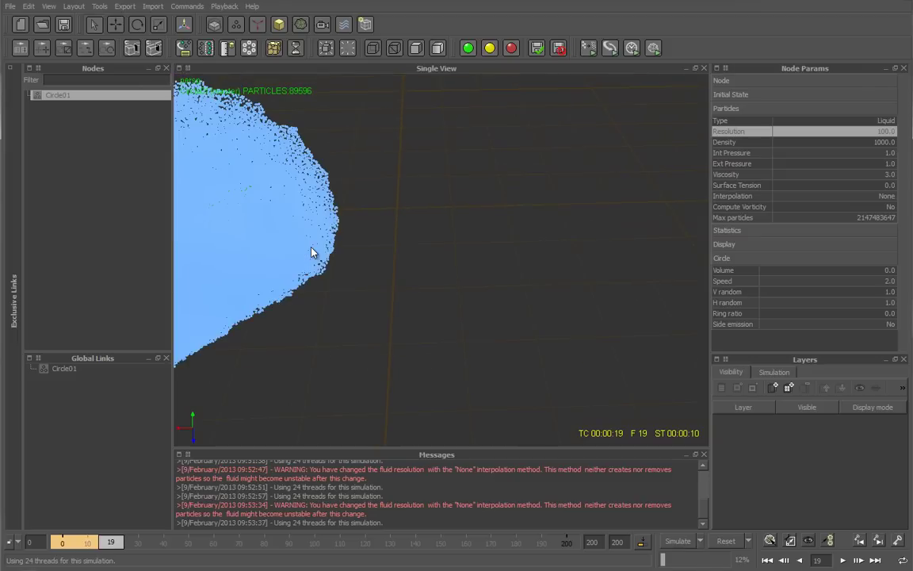
{"action": "scroll", "coordinate": [312, 253], "scroll_direction": "down", "scroll_amount": 5}
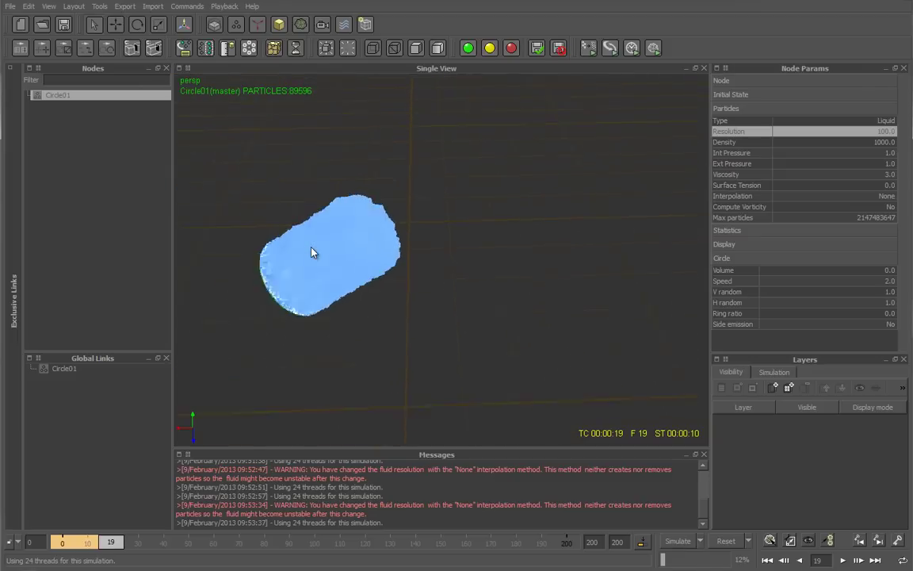
{"action": "scroll", "coordinate": [312, 252], "scroll_direction": "up", "scroll_amount": 2}
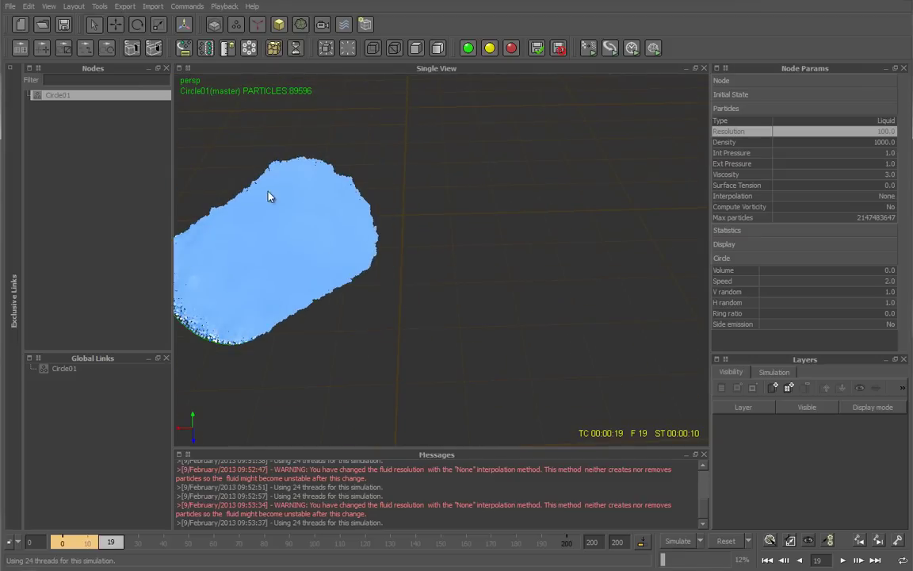
{"action": "mouse_move", "coordinate": [288, 248]}
{"action": "left_mouse_down", "text": "alt"}
{"action": "mouse_move", "coordinate": [418, 230]}
{"action": "mouse_move", "coordinate": [410, 204]}
{"action": "mouse_move", "coordinate": [543, 200]}
{"action": "mouse_move", "coordinate": [492, 204]}
{"action": "mouse_move", "coordinate": [502, 212]}
{"action": "mouse_move", "coordinate": [494, 213]}
{"action": "left_mouse_up", "text": "alt"}
{"action": "scroll", "coordinate": [406, 218], "scroll_direction": "up", "scroll_amount": 3}
{"action": "scroll", "coordinate": [401, 230], "scroll_direction": "up", "scroll_amount": 3}
{"action": "scroll", "coordinate": [400, 229], "scroll_direction": "down", "scroll_amount": 5}
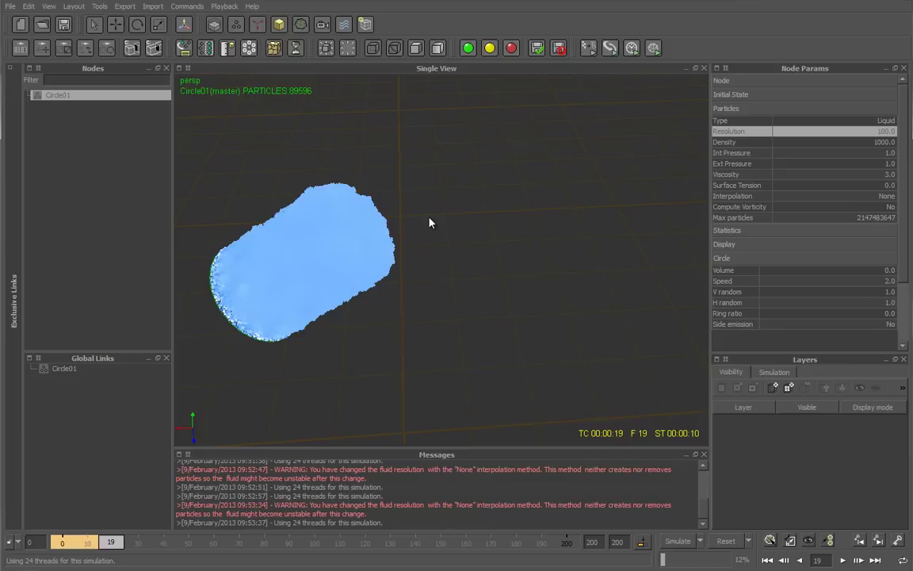
{"action": "left_click_drag", "start_coordinate": [429, 223], "coordinate": [413, 224], "text": "alt"}
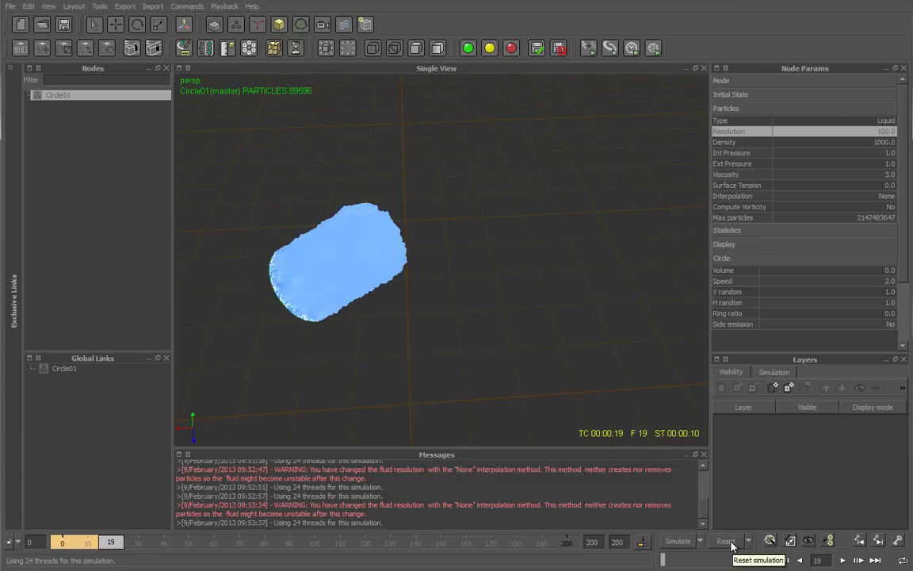
Set Circle01's liquid Resolution back to 1
{"action": "double_click", "coordinate": [801, 131]}
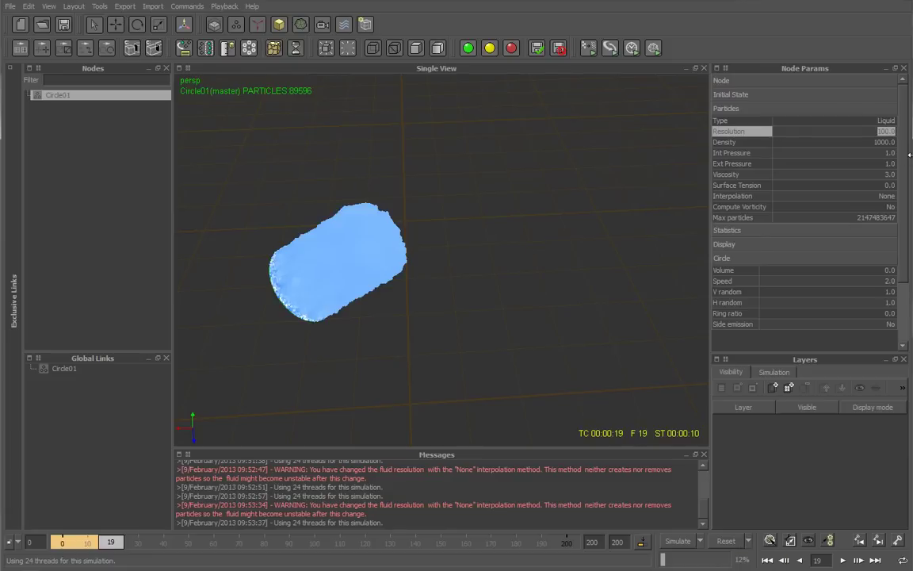
{"action": "type", "text": "1"}
{"action": "key", "text": "Return"}
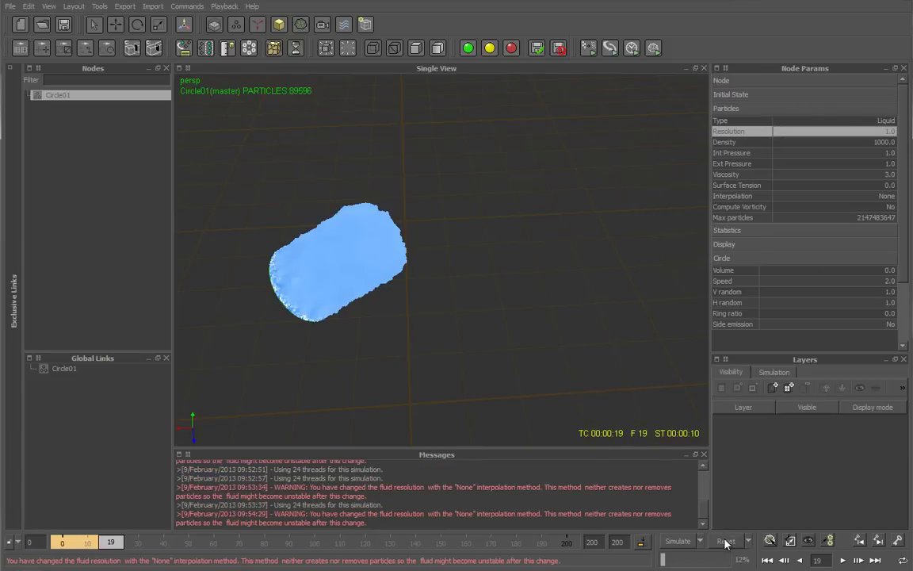
Reset the simulation to frame 0 and reframe the view on the emitter circle
{"action": "left_click", "coordinate": [726, 540]}
{"action": "left_click", "coordinate": [359, 271]}
{"action": "mouse_move", "coordinate": [519, 268]}
{"action": "left_mouse_down", "text": "alt"}
{"action": "mouse_move", "coordinate": [523, 249]}
{"action": "mouse_move", "coordinate": [515, 250]}
{"action": "left_mouse_up", "text": "alt"}
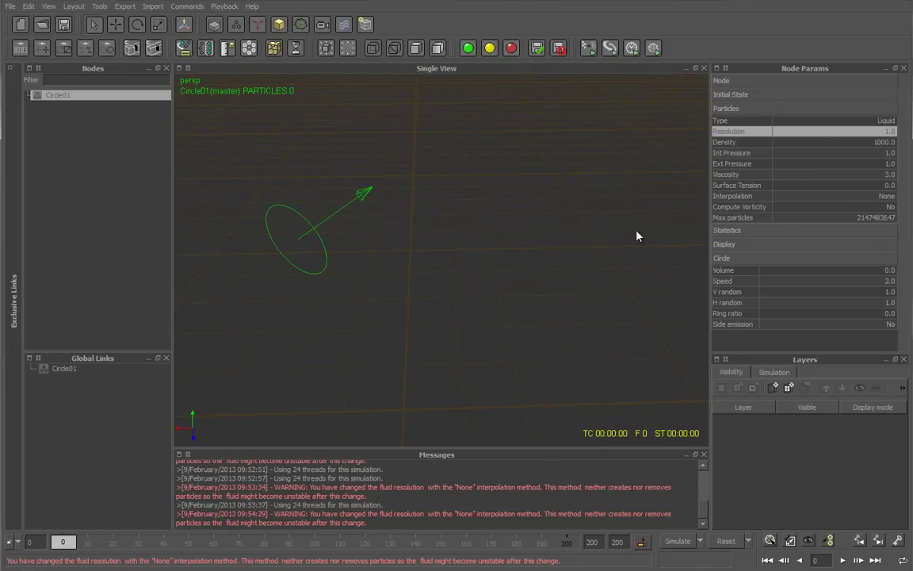
{"action": "left_click_drag", "start_coordinate": [563, 188], "coordinate": [594, 150], "text": "alt"}
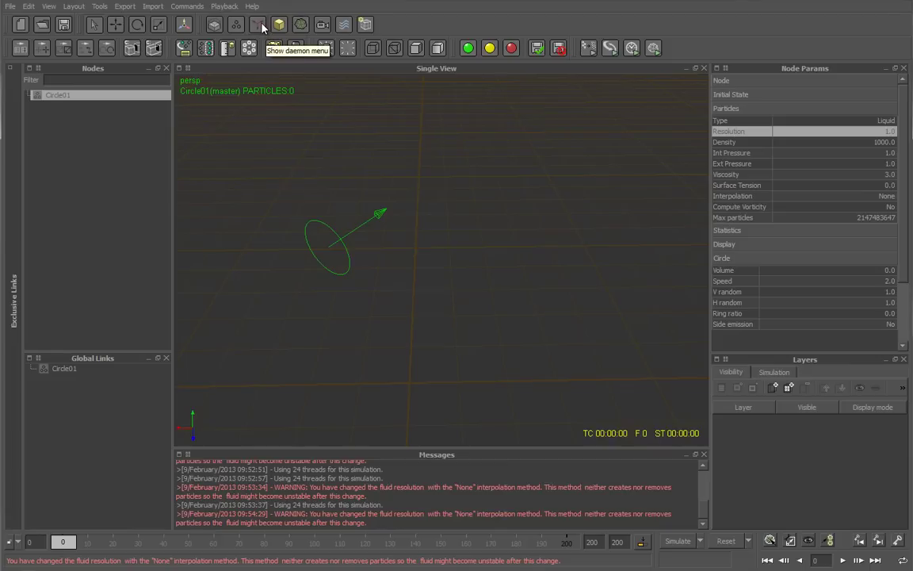
Simulate the resolution-1 liquid with Ctrl+A, stopping at frame 76 with 4247 particles
{"action": "left_click_drag", "start_coordinate": [547, 167], "coordinate": [547, 171], "text": "alt"}
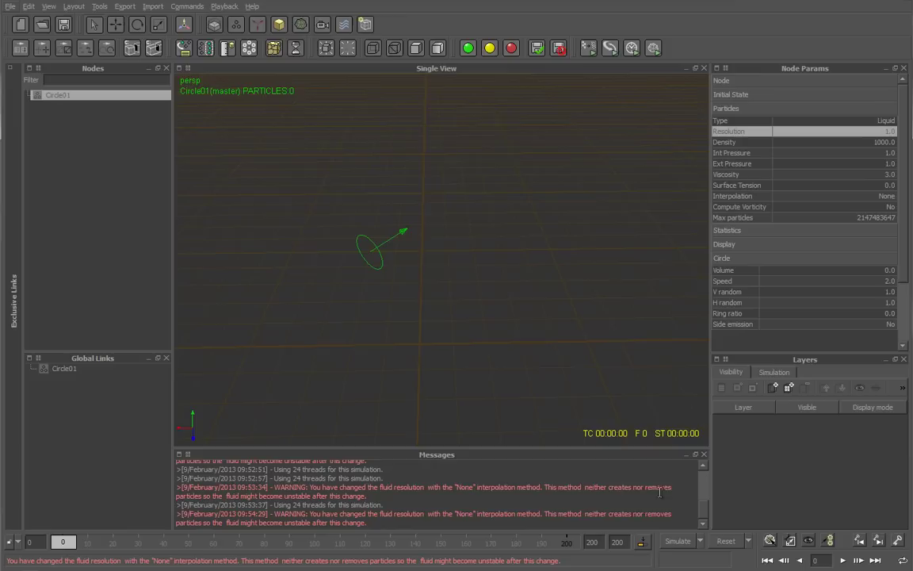
{"action": "key", "text": "ctrl+a"}
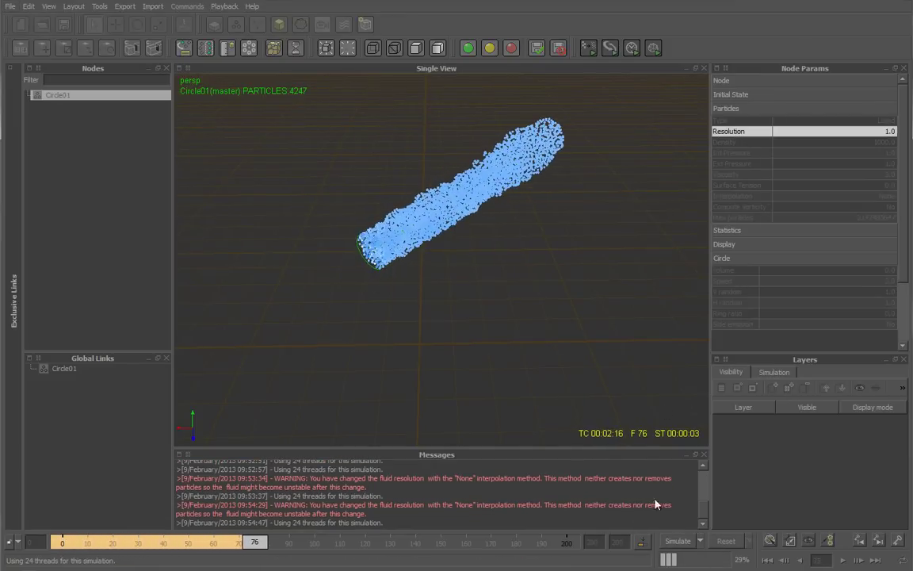
{"action": "key", "text": "ctrl+a"}
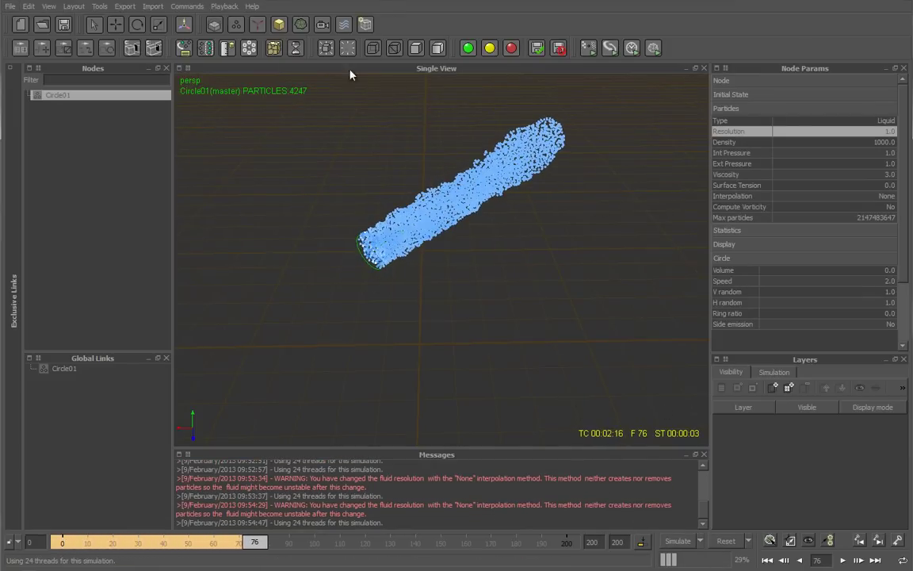
Reset the simulation to frame 0 and bring up the Daemons list
{"action": "key", "text": "ctrl+r"}
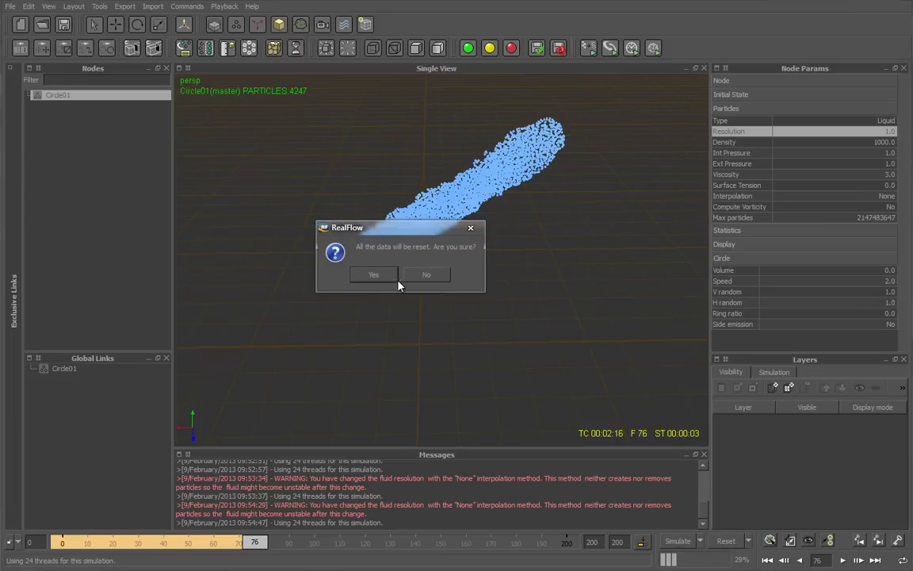
{"action": "left_click", "coordinate": [369, 277]}
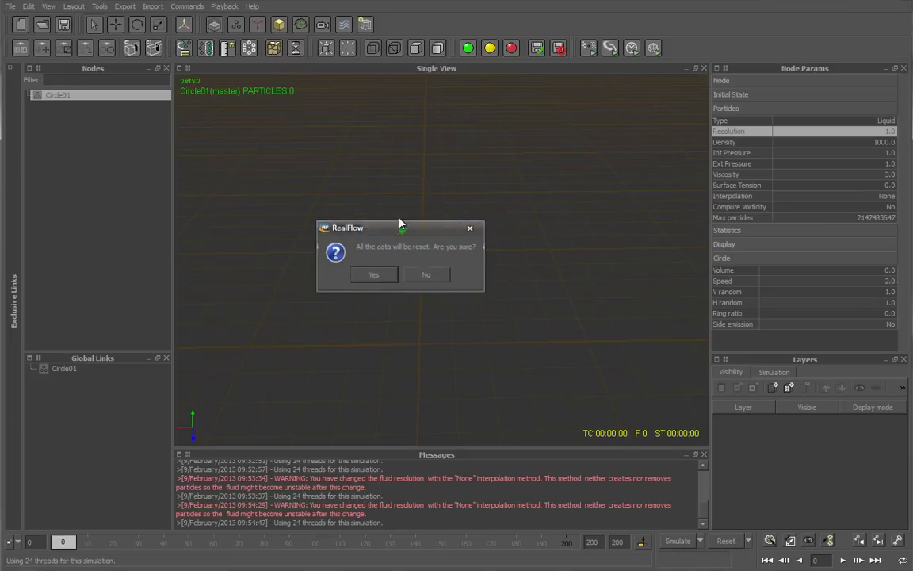
{"action": "left_click", "coordinate": [259, 26]}
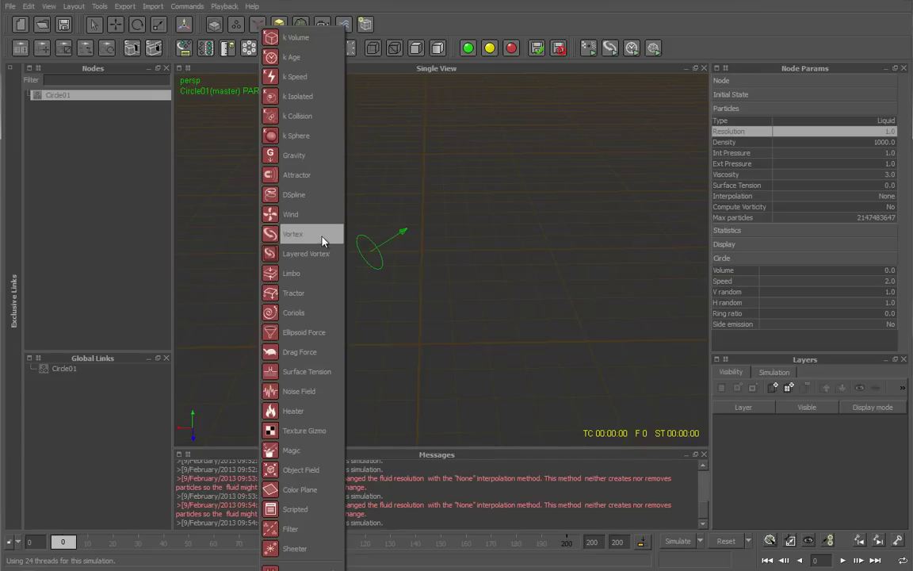
Add a Gravity daemon and test-simulate the liquid falling under it
{"action": "left_click", "coordinate": [302, 157]}
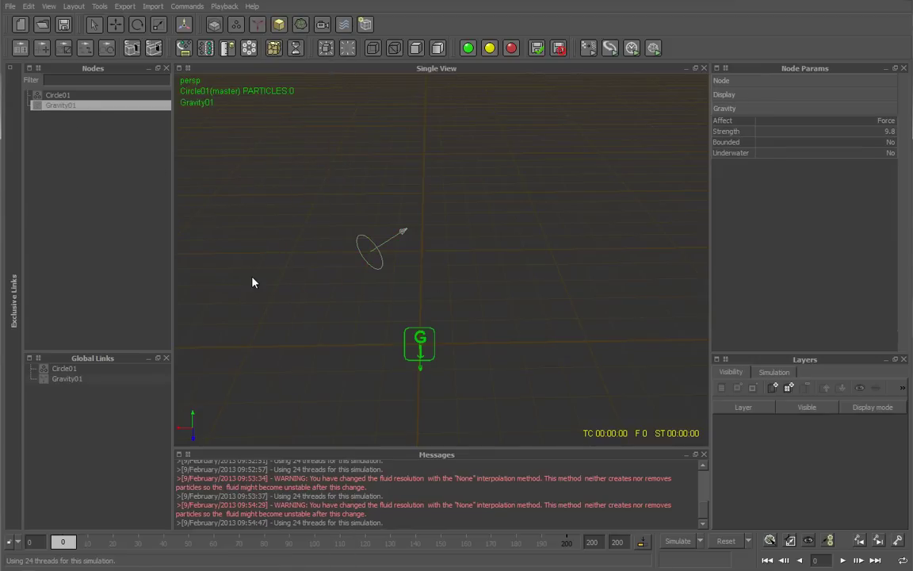
{"action": "left_click", "coordinate": [726, 542]}
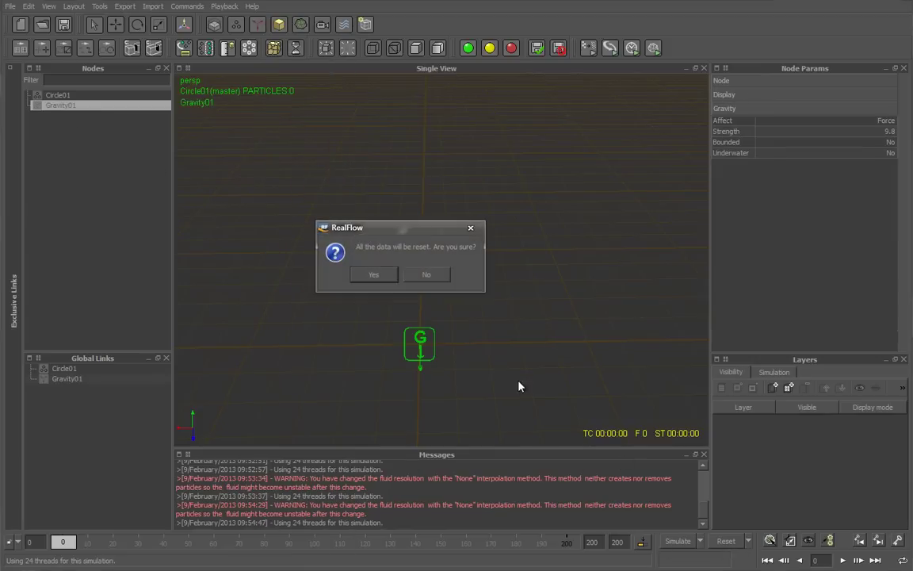
{"action": "left_click", "coordinate": [385, 276]}
{"action": "left_click", "coordinate": [675, 541]}
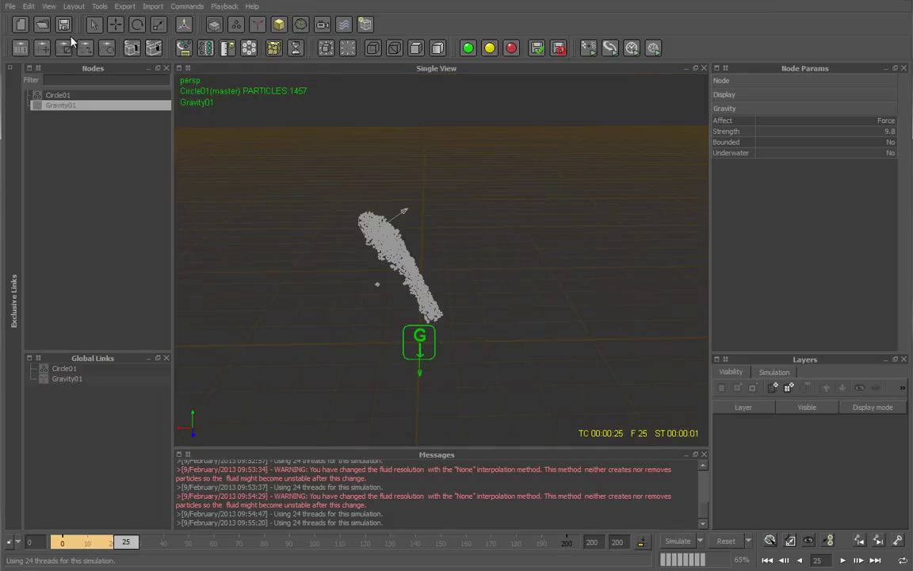
{"action": "left_click", "coordinate": [63, 96]}
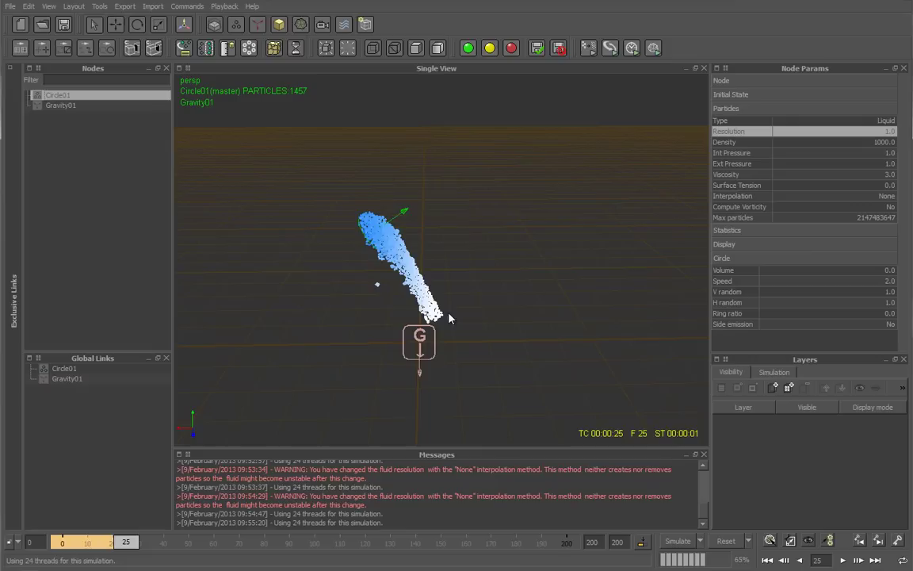
Reset the simulation to frame 0 and select Gravity01
{"action": "left_click", "coordinate": [726, 541]}
{"action": "left_click", "coordinate": [376, 276]}
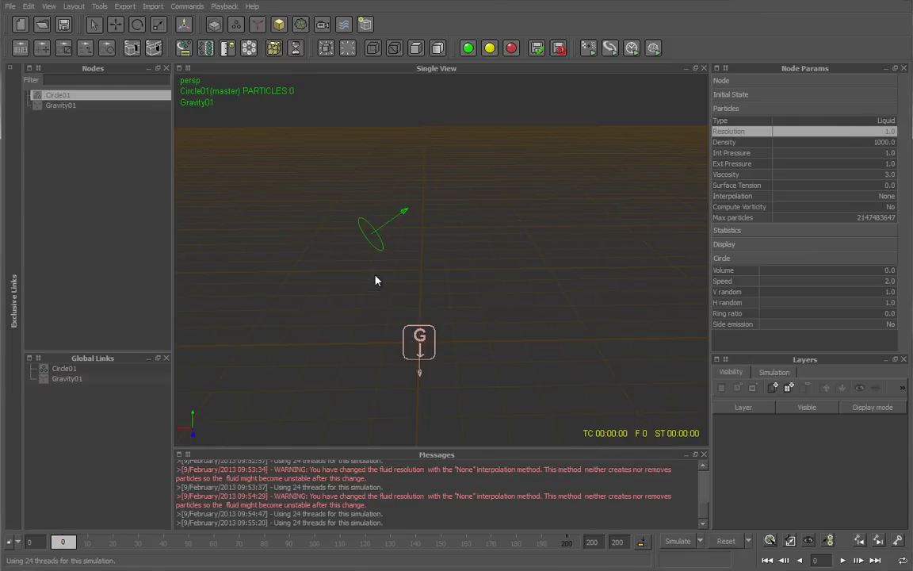
{"action": "left_click", "coordinate": [68, 105]}
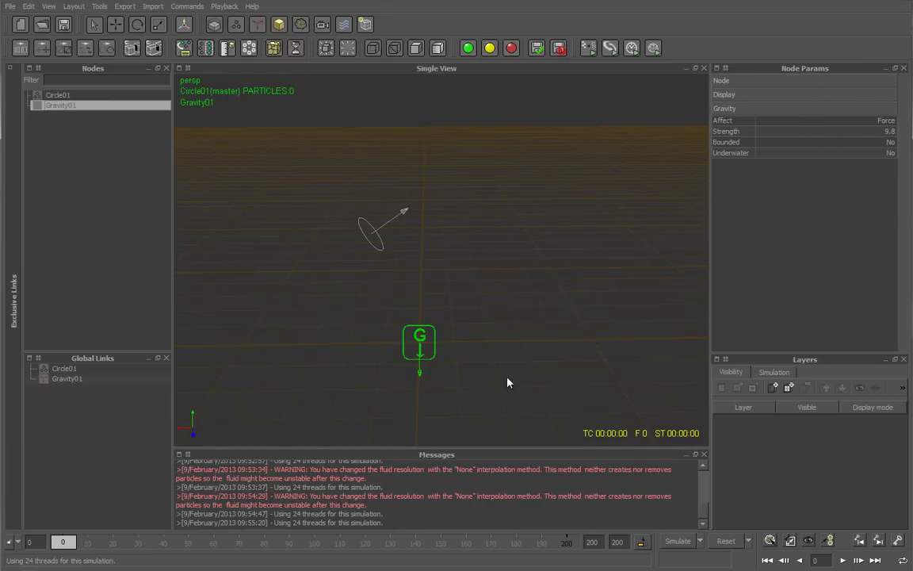
Add a Plane01 ground and simulate the liquid splashing onto it to frame 47 (2852 particles)
{"action": "left_click", "coordinate": [280, 25]}
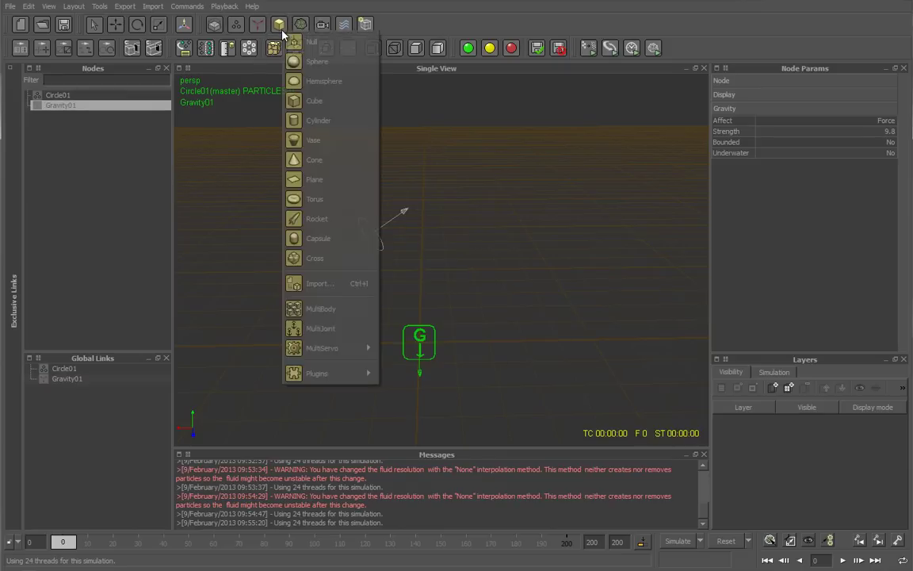
{"action": "left_click", "coordinate": [346, 179]}
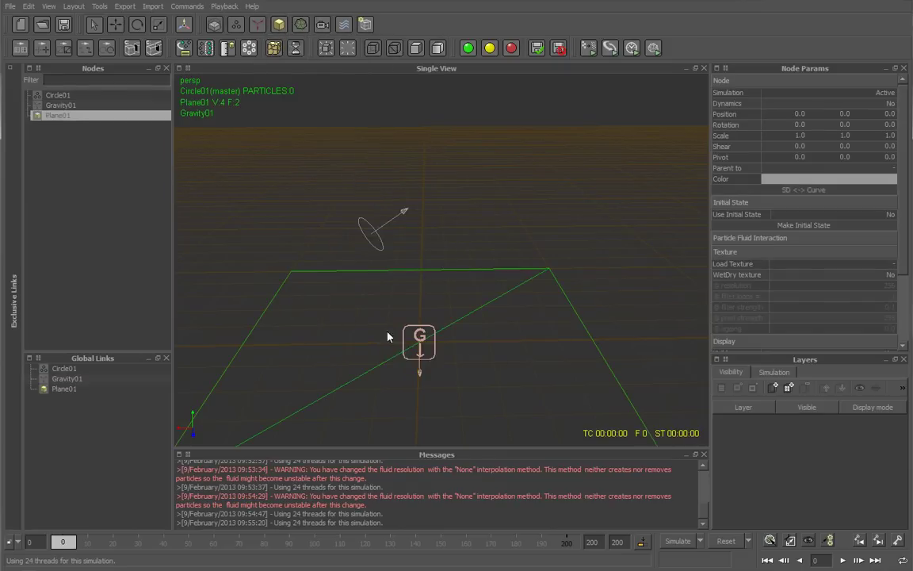
{"action": "mouse_move", "coordinate": [595, 275]}
{"action": "left_mouse_down", "text": "alt"}
{"action": "mouse_move", "coordinate": [601, 282]}
{"action": "mouse_move", "coordinate": [584, 294]}
{"action": "left_mouse_up", "text": "alt"}
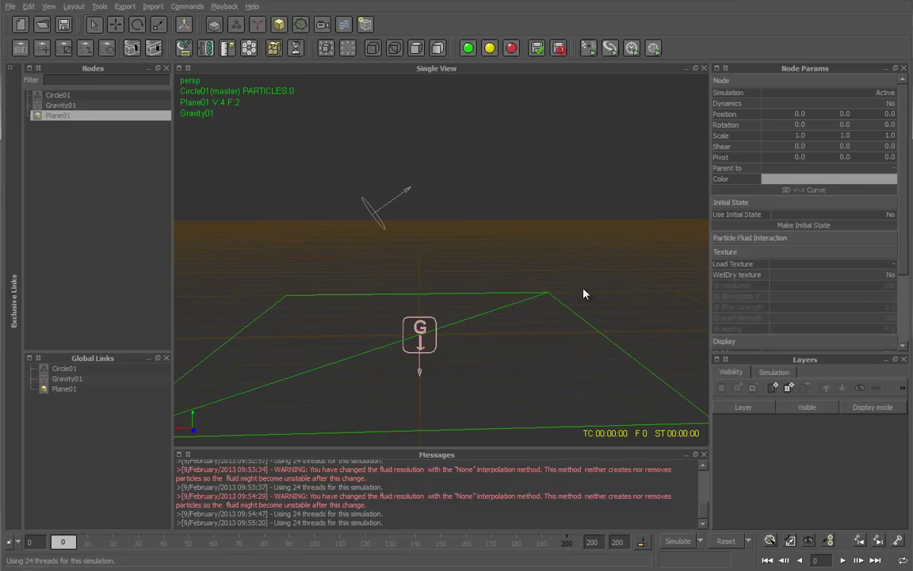
{"action": "left_click", "coordinate": [676, 542]}
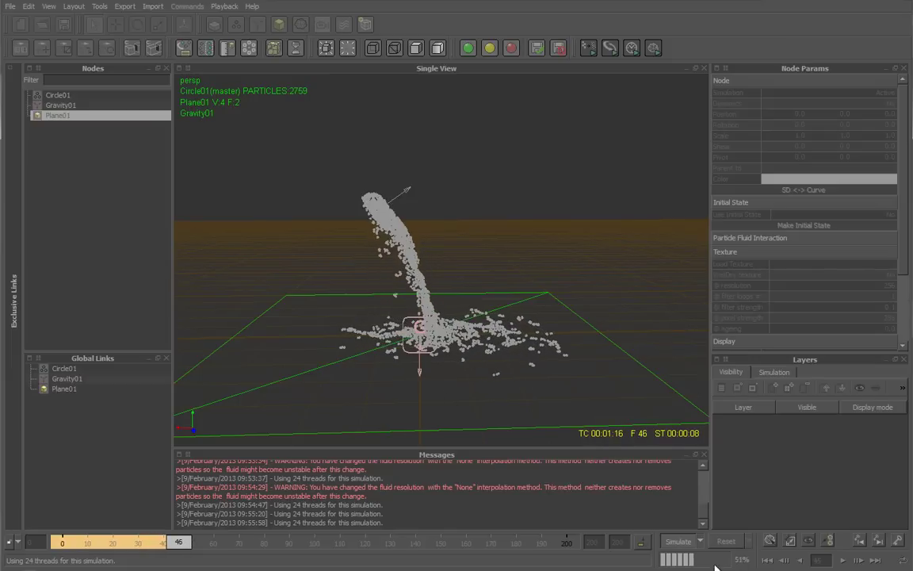
{"action": "left_click", "coordinate": [683, 542]}
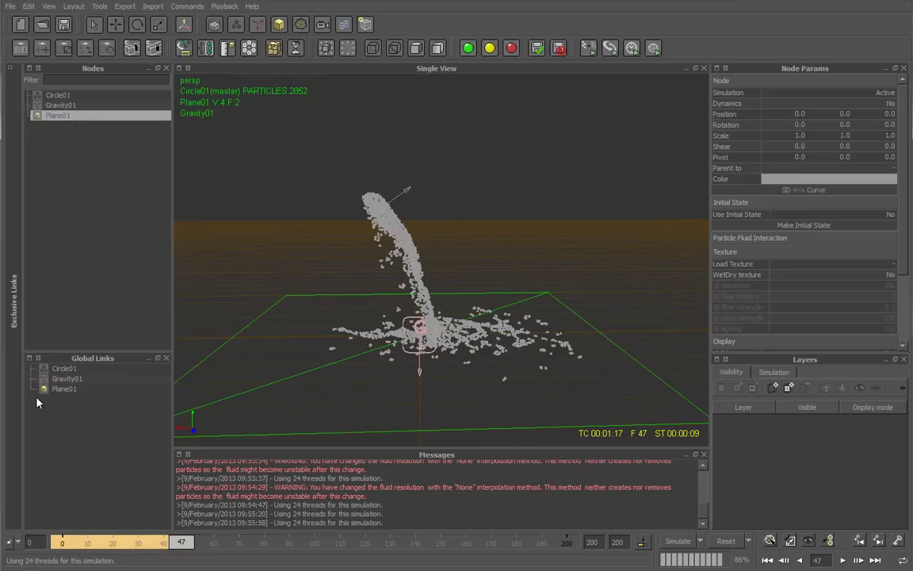
{"action": "left_click", "coordinate": [77, 370]}
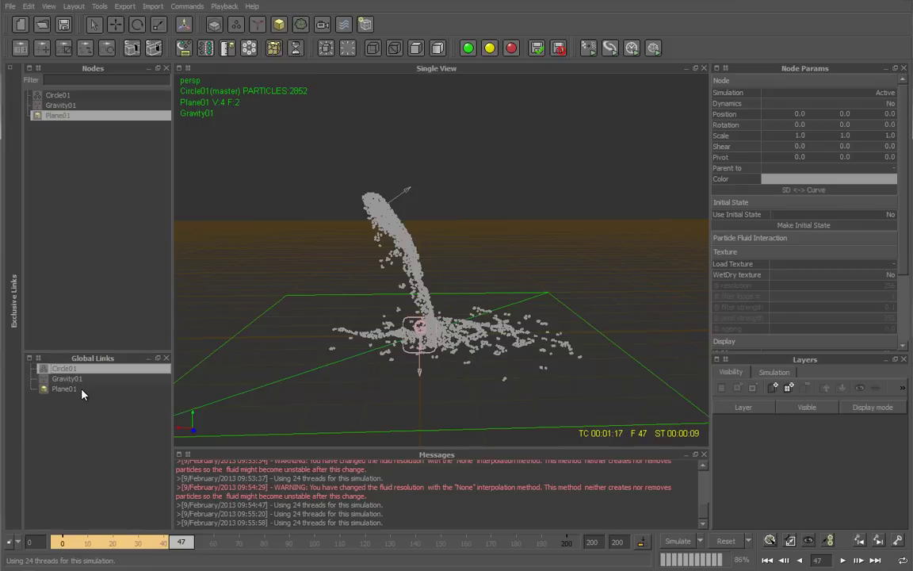
{"action": "left_click", "coordinate": [80, 390]}
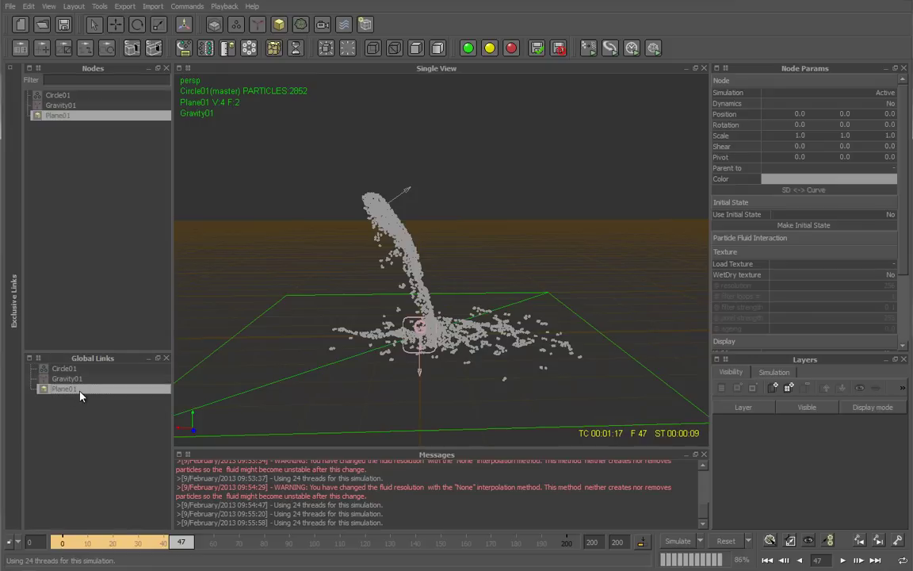
{"action": "left_click", "coordinate": [73, 369]}
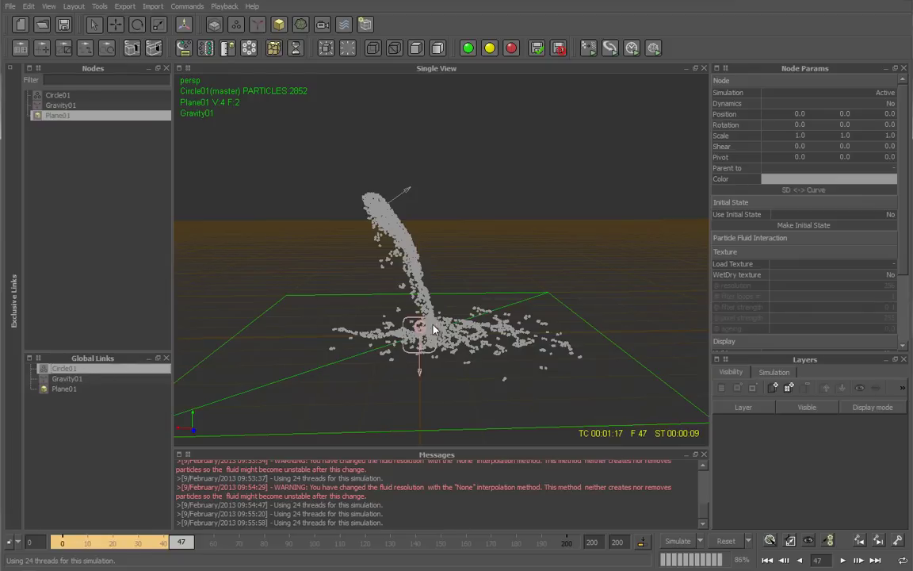
{"action": "mouse_move", "coordinate": [511, 259]}
{"action": "left_mouse_down", "text": "alt"}
{"action": "mouse_move", "coordinate": [494, 238]}
{"action": "mouse_move", "coordinate": [532, 246]}
{"action": "mouse_move", "coordinate": [520, 267]}
{"action": "mouse_move", "coordinate": [489, 260]}
{"action": "mouse_move", "coordinate": [515, 261]}
{"action": "left_mouse_up", "text": "alt"}
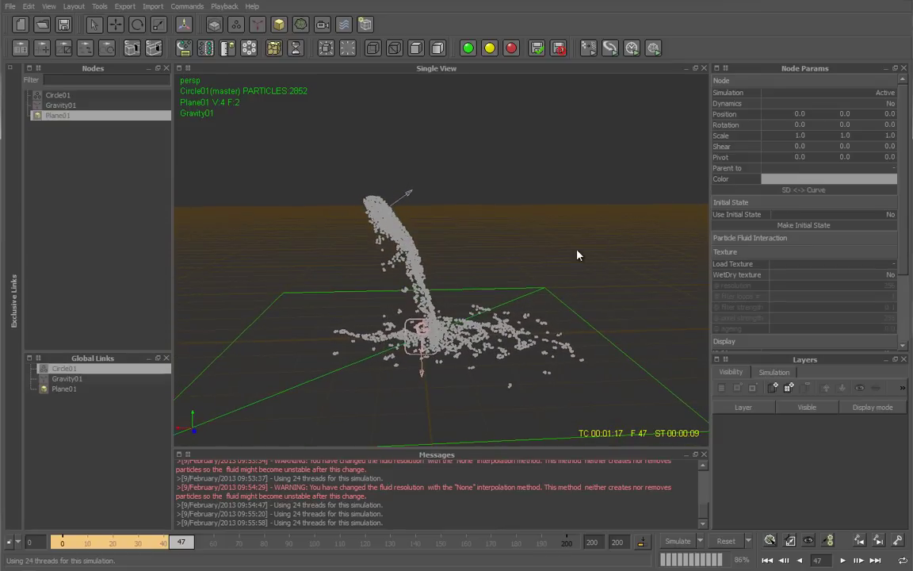
{"action": "mouse_move", "coordinate": [579, 254]}
{"action": "left_mouse_down", "text": "alt"}
{"action": "mouse_move", "coordinate": [560, 261]}
{"action": "mouse_move", "coordinate": [570, 230]}
{"action": "left_mouse_up", "text": "alt"}
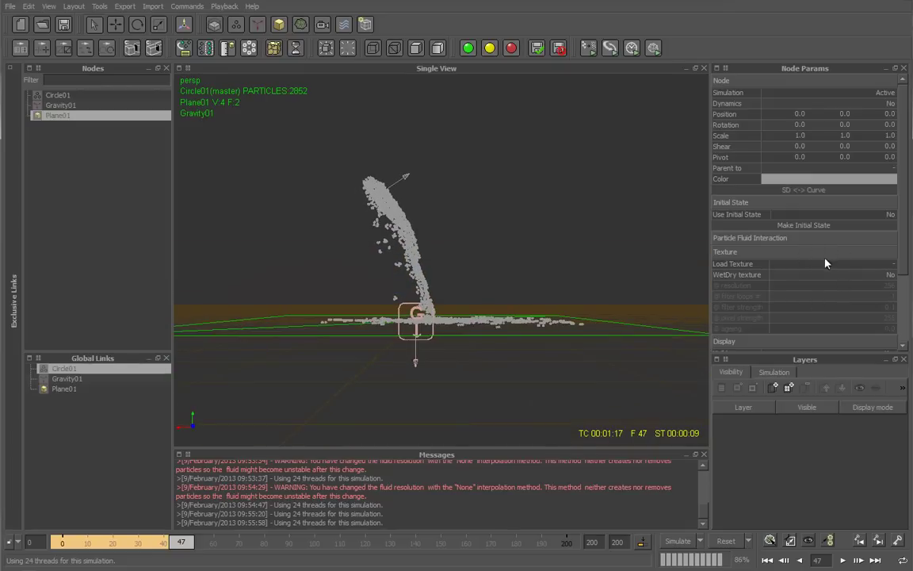
Select Plane01 and expand its Particle Fluid Interaction settings, tilting the view edge-on
{"action": "left_click", "coordinate": [75, 196]}
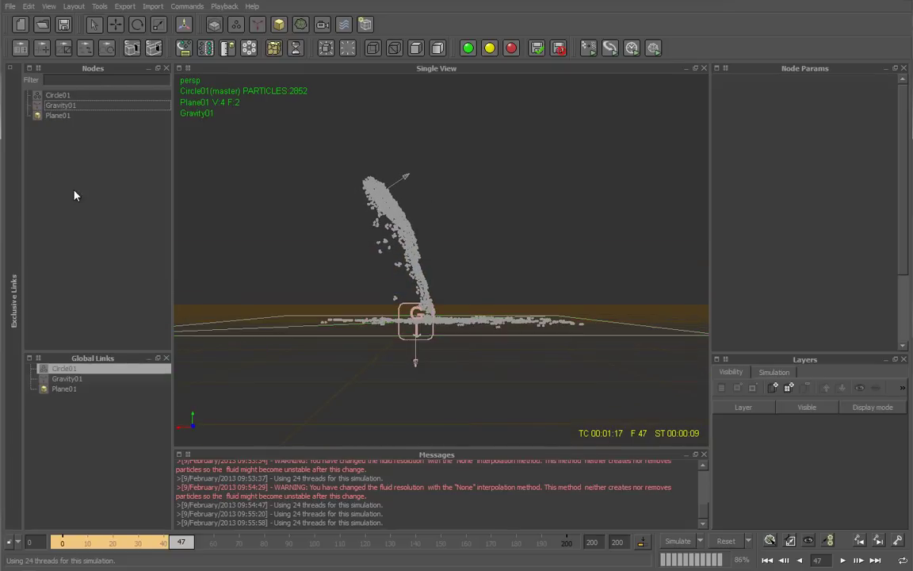
{"action": "left_click", "coordinate": [79, 115]}
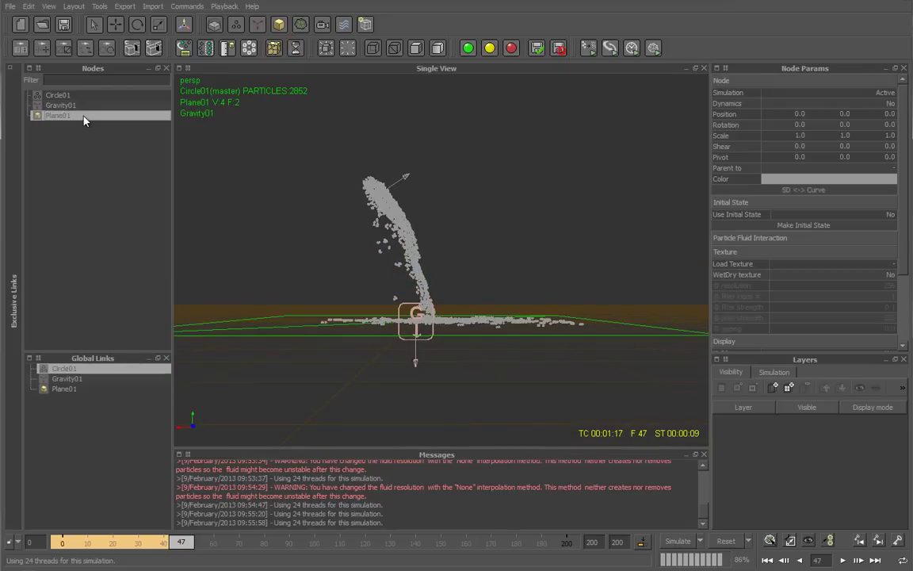
{"action": "left_click", "coordinate": [788, 239]}
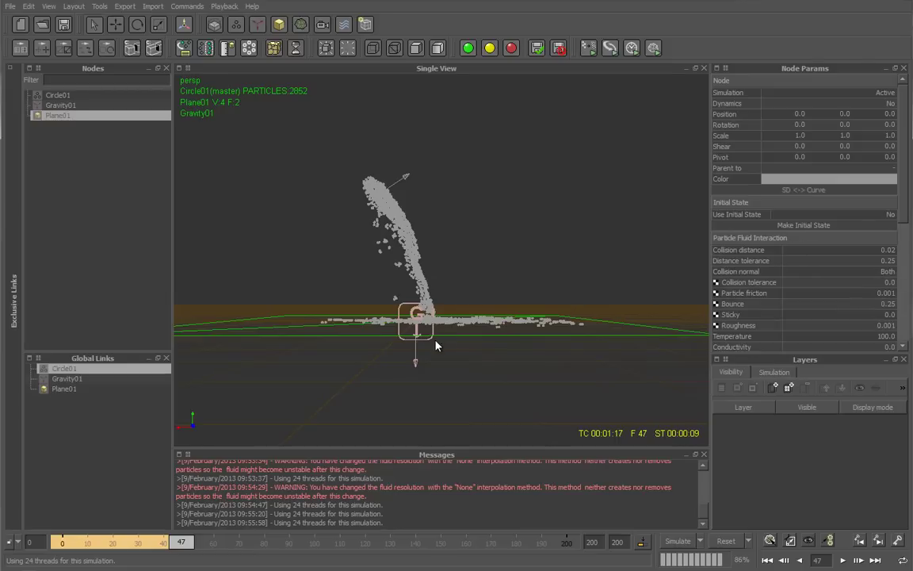
{"action": "mouse_move", "coordinate": [441, 332]}
{"action": "left_mouse_down", "text": "alt"}
{"action": "mouse_move", "coordinate": [439, 341]}
{"action": "mouse_move", "coordinate": [482, 324]}
{"action": "mouse_move", "coordinate": [479, 333]}
{"action": "left_mouse_up", "text": "alt"}
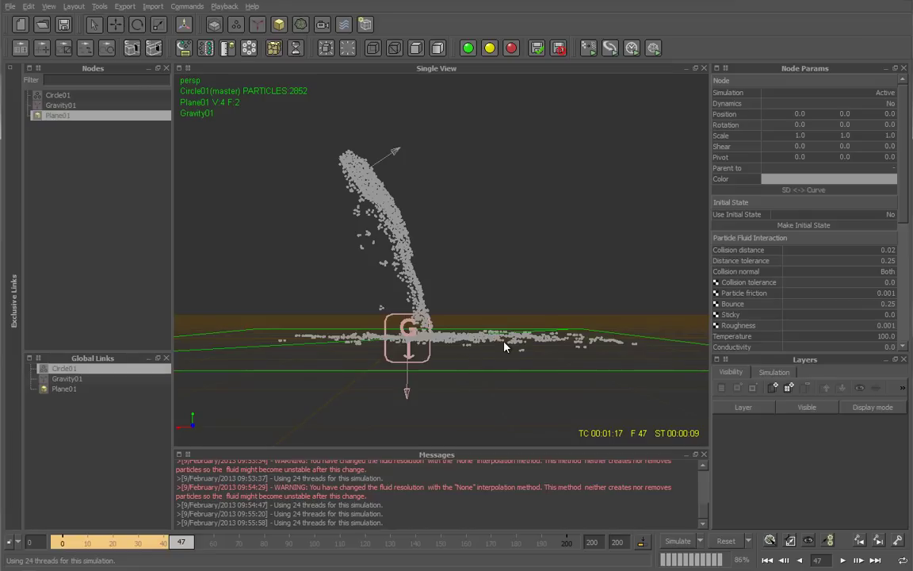
{"action": "left_click_drag", "start_coordinate": [505, 347], "coordinate": [509, 342], "text": "alt"}
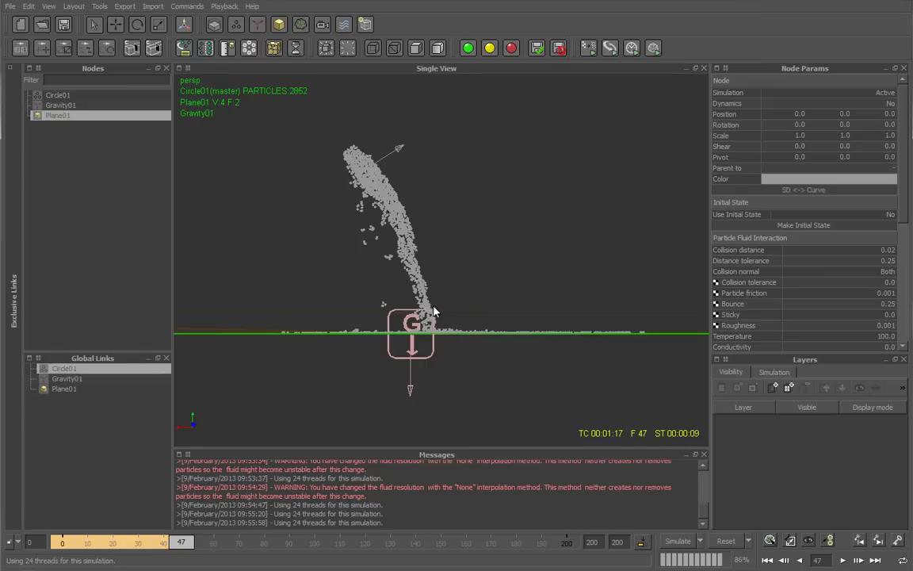
Set Plane01's Collision distance to 1.0, then reset and re-simulate, stopping at frame 37
{"action": "left_click", "coordinate": [885, 250]}
{"action": "type", "text": "1"}
{"action": "key", "text": "Return"}
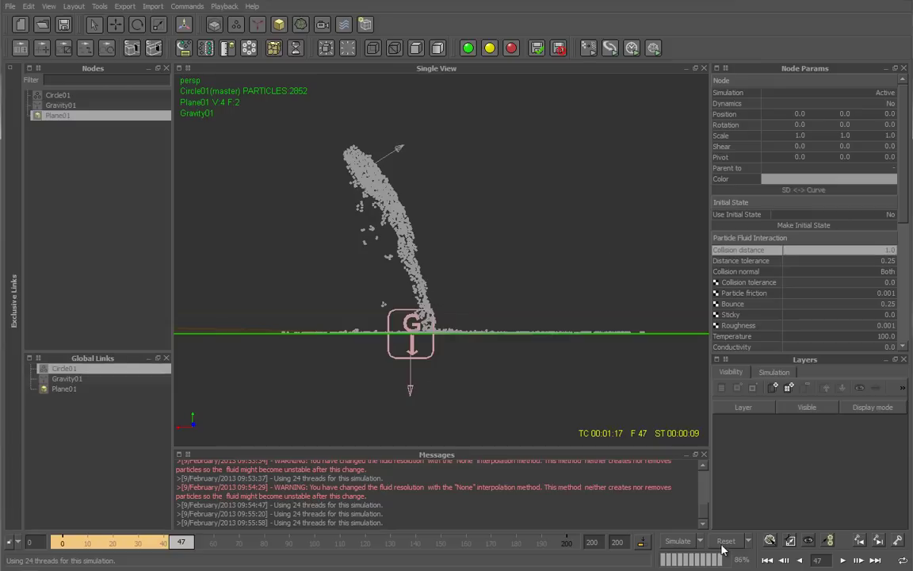
{"action": "key", "text": "ctrl+Home"}
{"action": "left_click", "coordinate": [377, 276]}
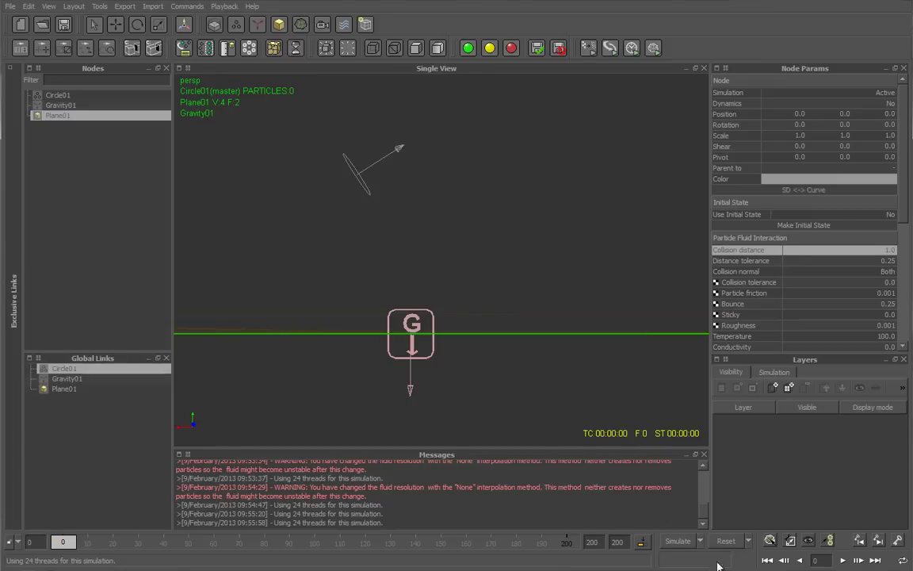
{"action": "left_click", "coordinate": [680, 541]}
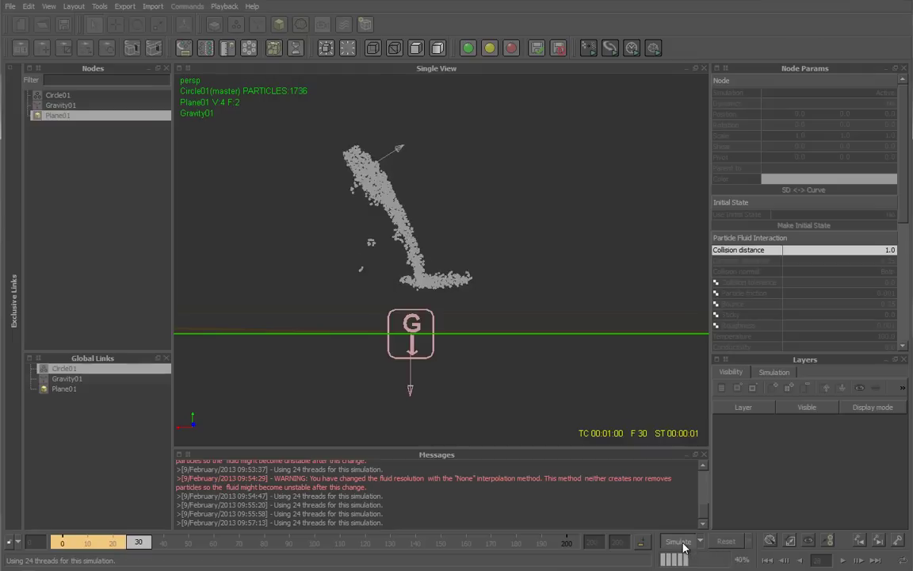
{"action": "left_click", "coordinate": [680, 542]}
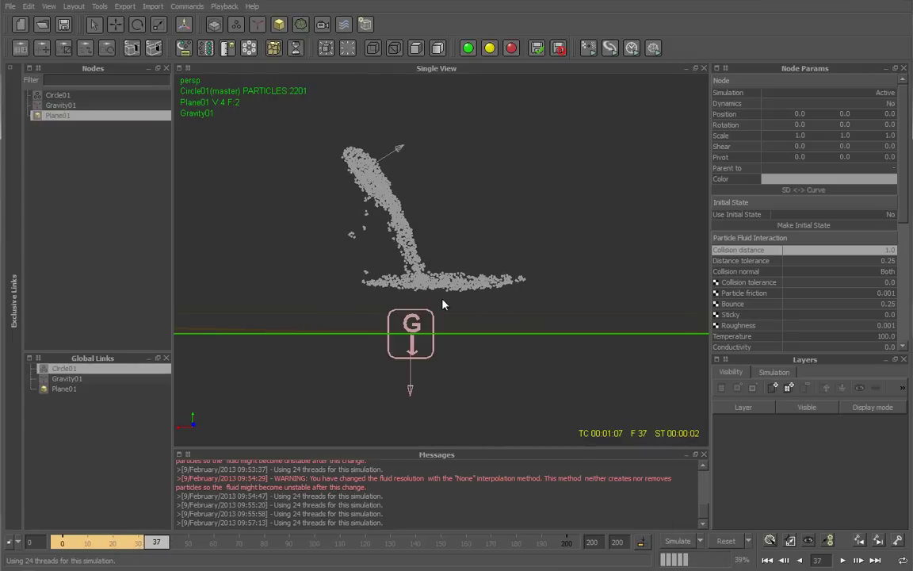
{"action": "double_click", "coordinate": [813, 250]}
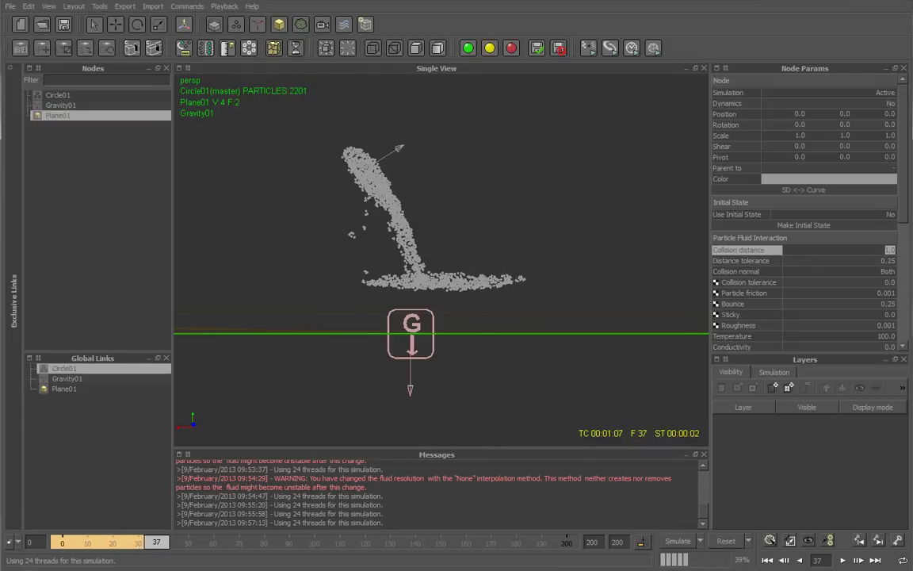
Set the Collision distance to 0.5, then reset and briefly rerun the simulation
{"action": "type", "text": "0.5"}
{"action": "key", "text": "Return"}
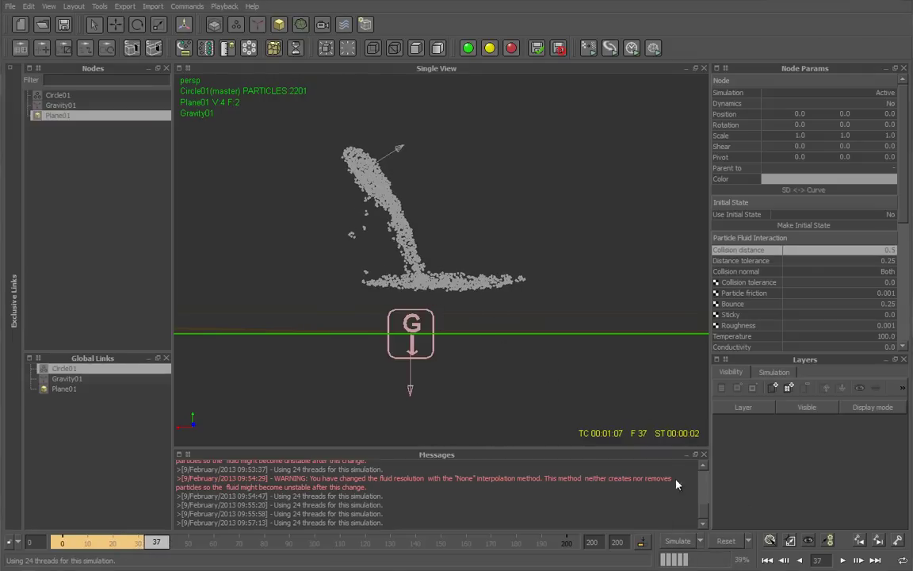
{"action": "left_click", "coordinate": [726, 542]}
{"action": "left_click", "coordinate": [373, 273]}
{"action": "left_click", "coordinate": [675, 541]}
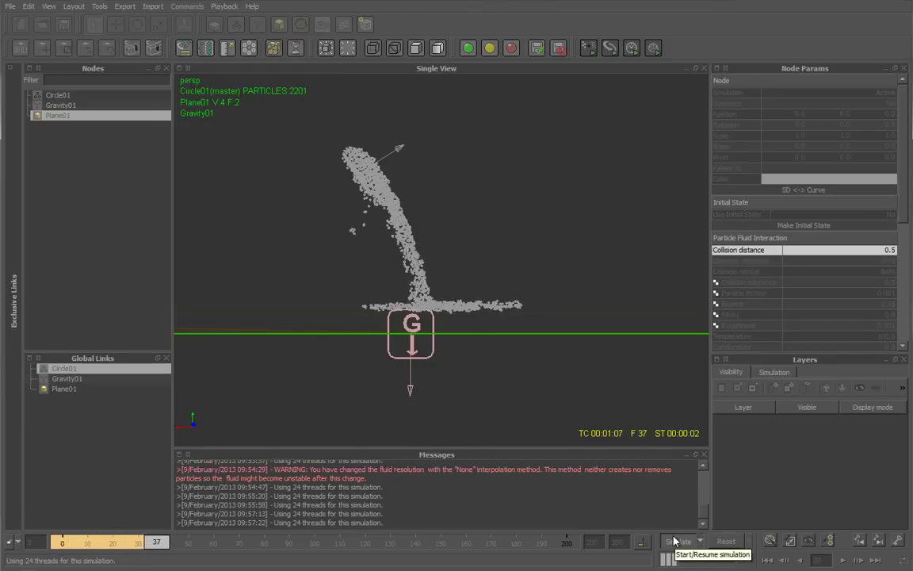
{"action": "left_click", "coordinate": [674, 542]}
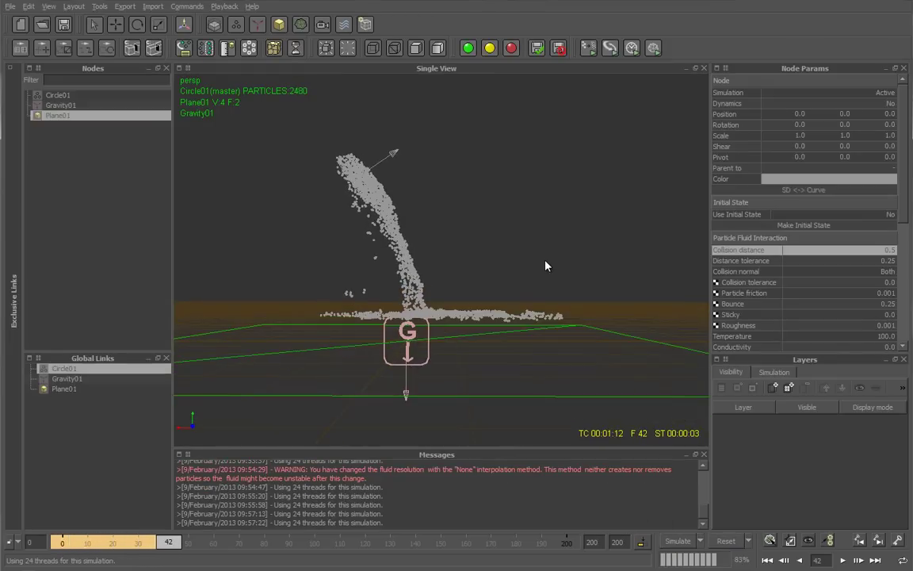
Lower the Collision distance to 0.05, rerun to frame 34, and view the plane from above
{"action": "left_click", "coordinate": [888, 251]}
{"action": "type", "text": "0"}
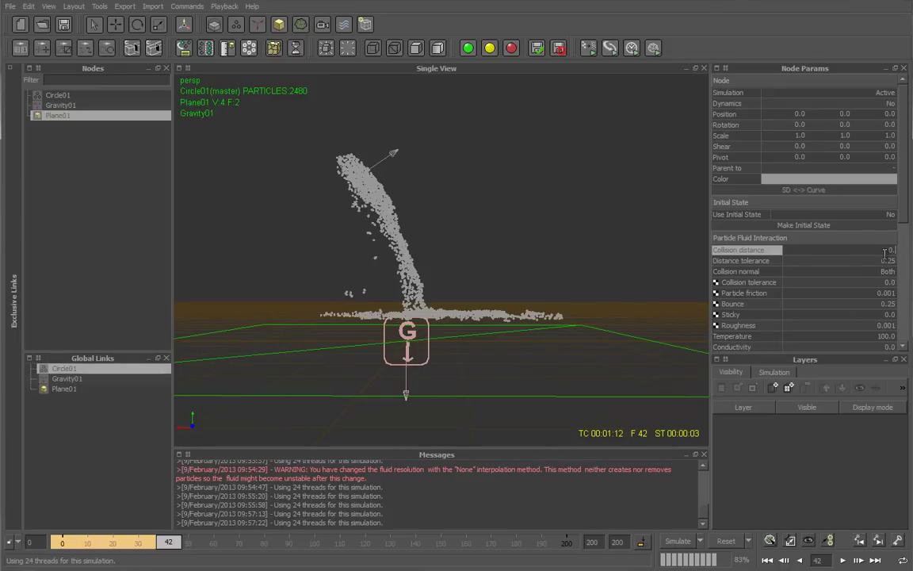
{"action": "type", "text": "5"}
{"action": "key", "text": "Return"}
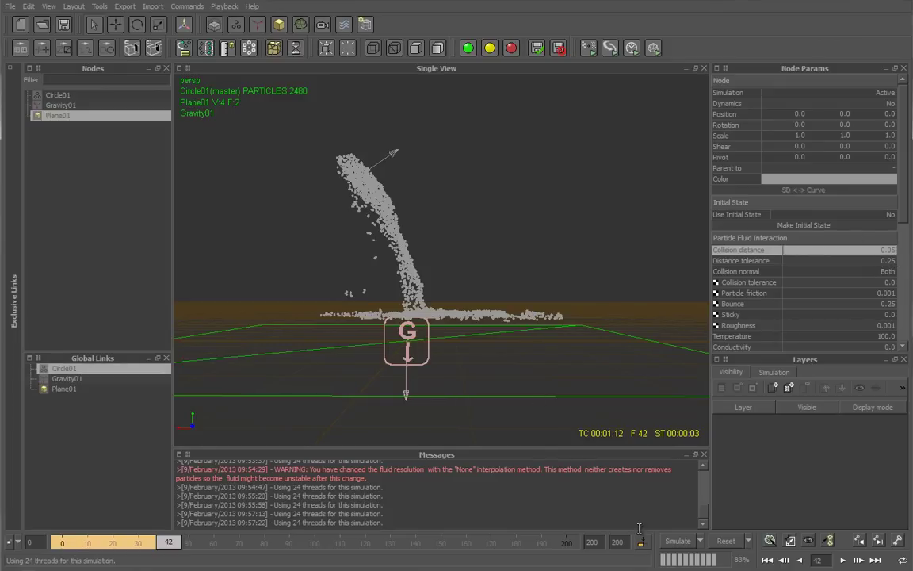
{"action": "left_click", "coordinate": [723, 543]}
{"action": "left_click", "coordinate": [358, 272]}
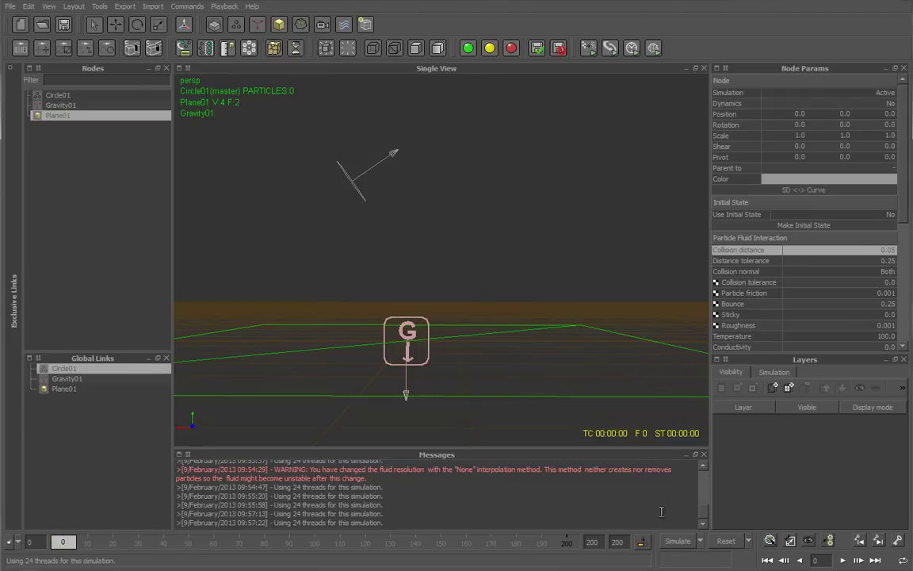
{"action": "left_click", "coordinate": [676, 544]}
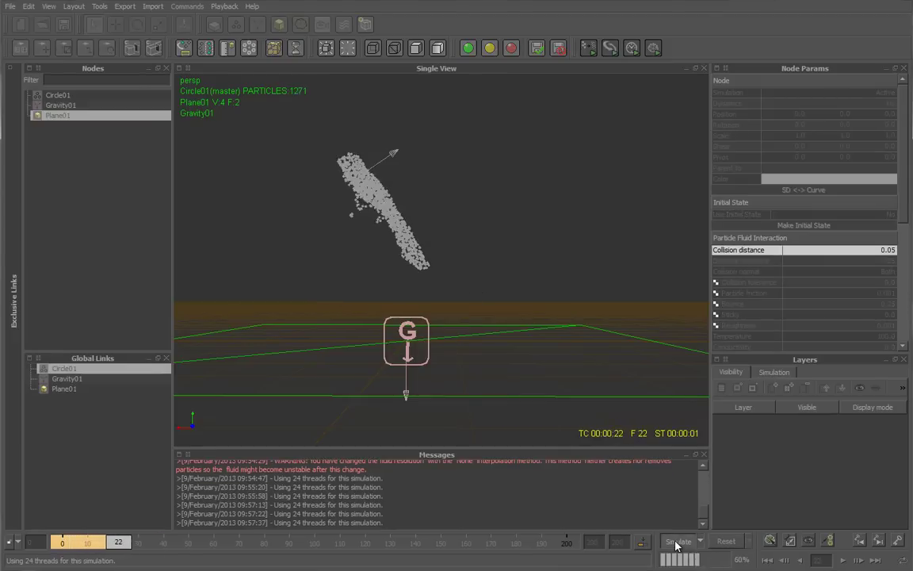
{"action": "left_click", "coordinate": [677, 544]}
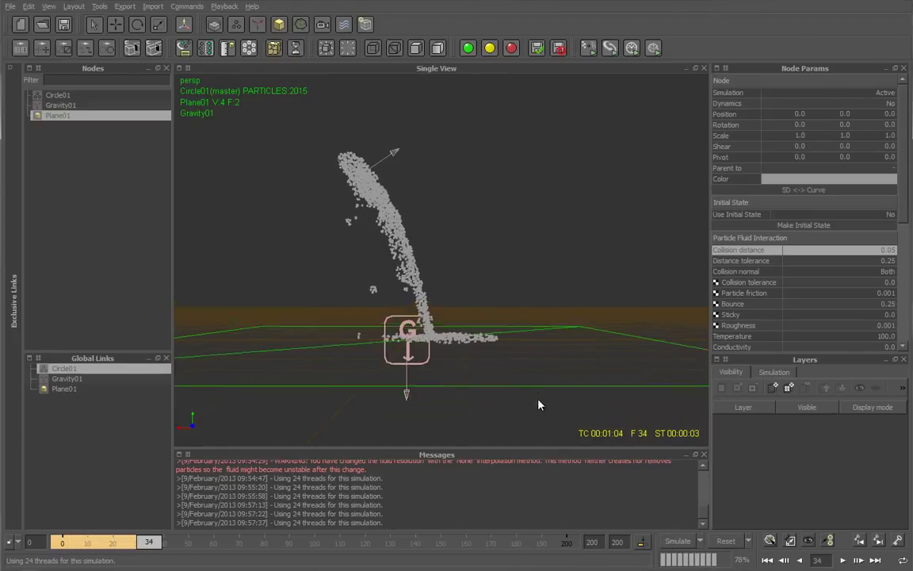
{"action": "left_click_drag", "start_coordinate": [538, 403], "coordinate": [561, 372], "text": "alt"}
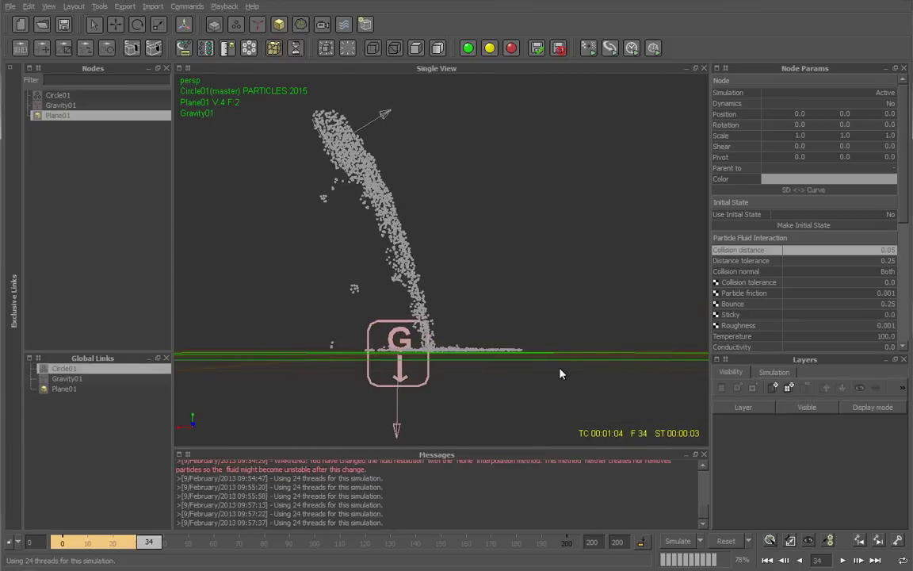
{"action": "mouse_move", "coordinate": [471, 360]}
{"action": "left_mouse_down", "text": "alt"}
{"action": "mouse_move", "coordinate": [510, 322]}
{"action": "mouse_move", "coordinate": [588, 279]}
{"action": "mouse_move", "coordinate": [581, 310]}
{"action": "left_mouse_up", "text": "alt"}
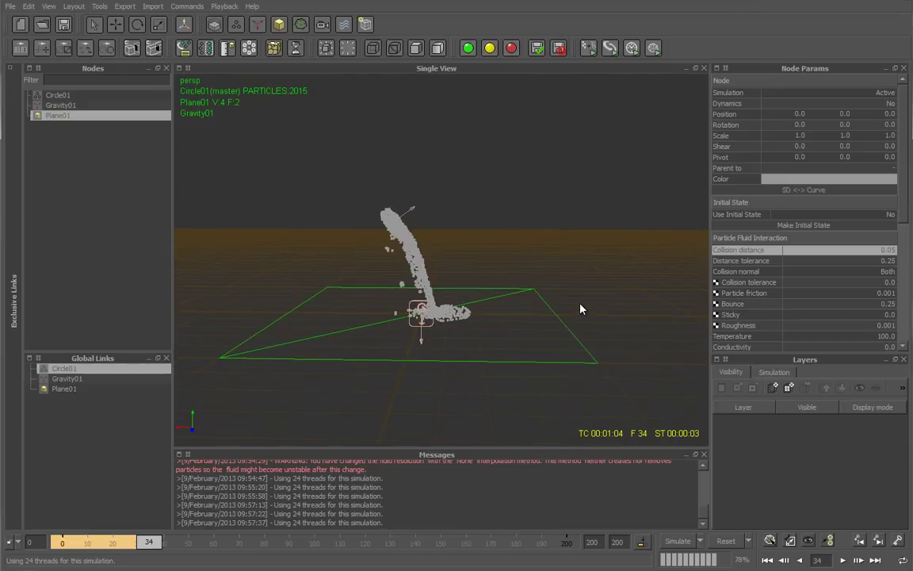
{"action": "key", "text": "F11"}
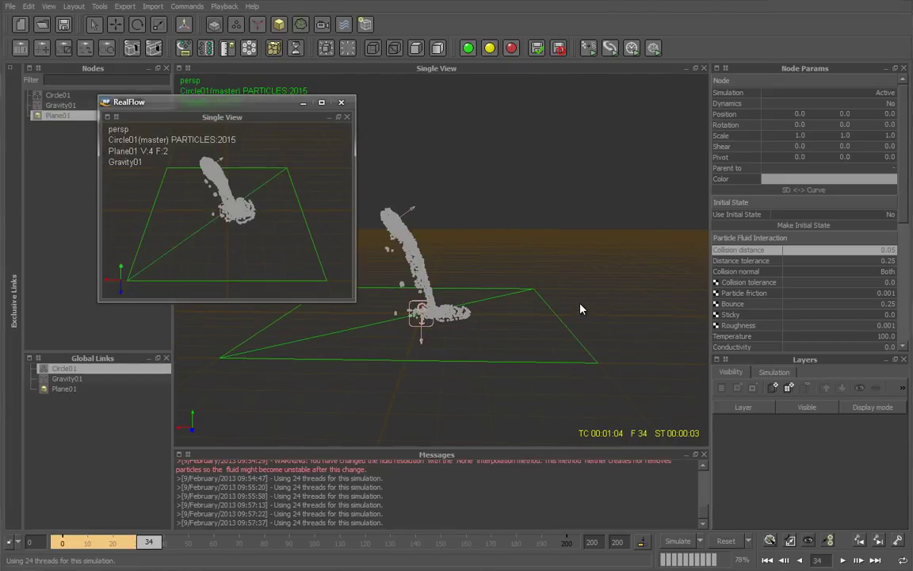
Close the floating viewport and cycle through top, front, side and perspective views
{"action": "left_click", "coordinate": [341, 104]}
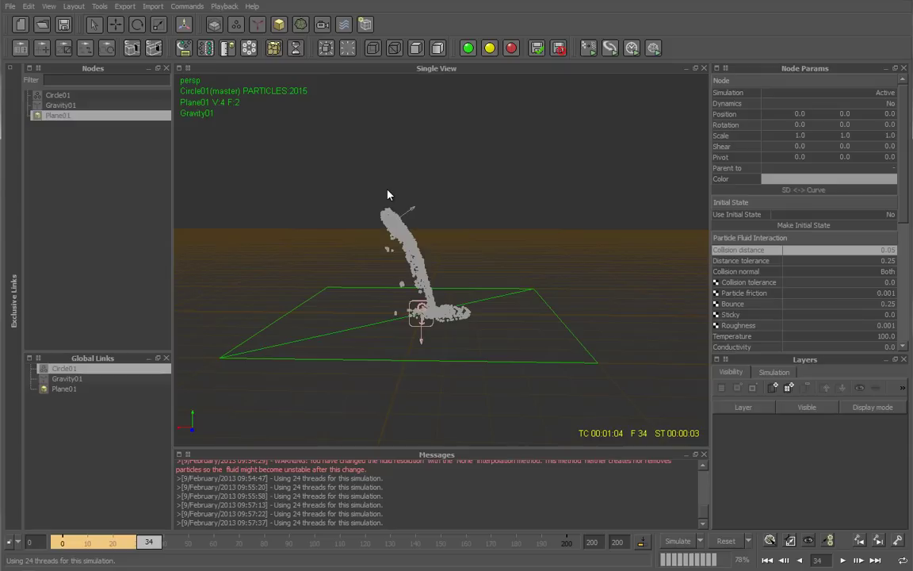
{"action": "key", "text": "1"}
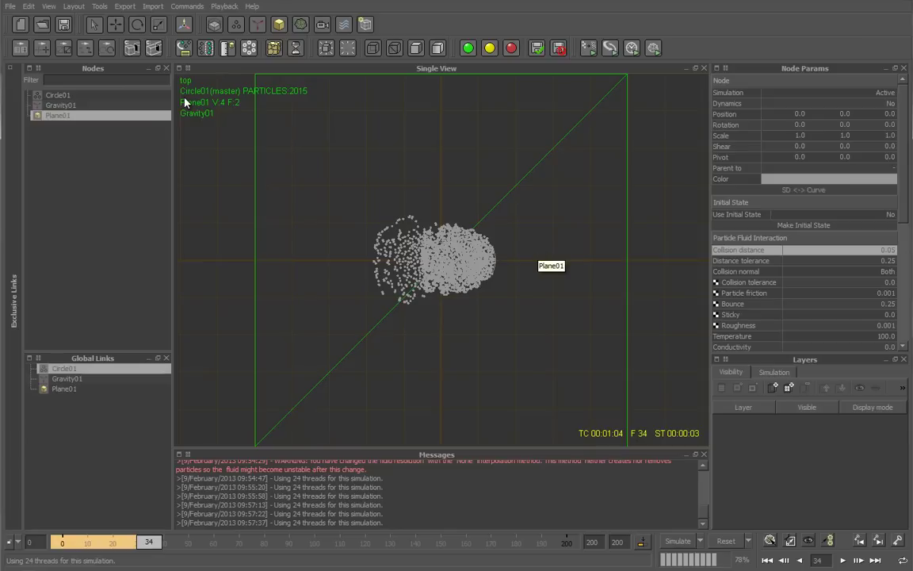
{"action": "key", "text": "2"}
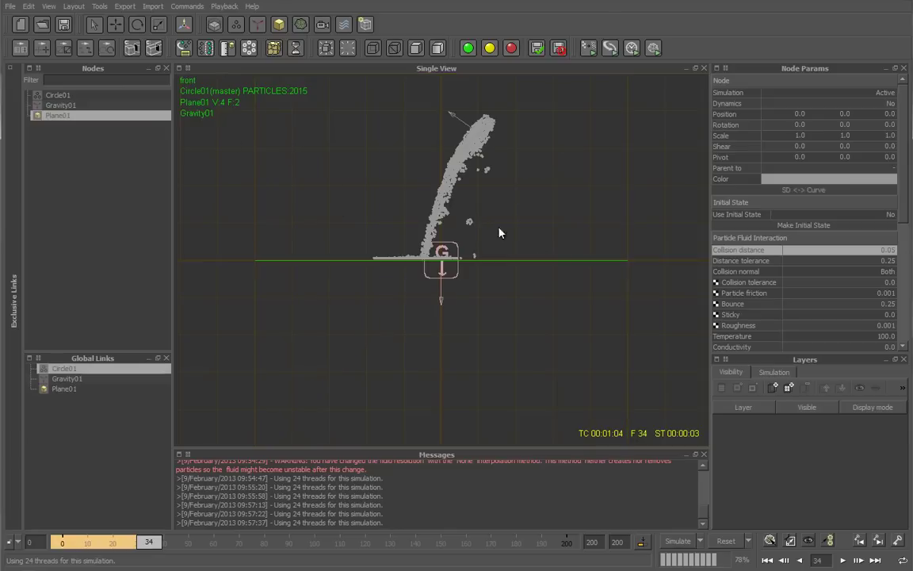
{"action": "key", "text": "3"}
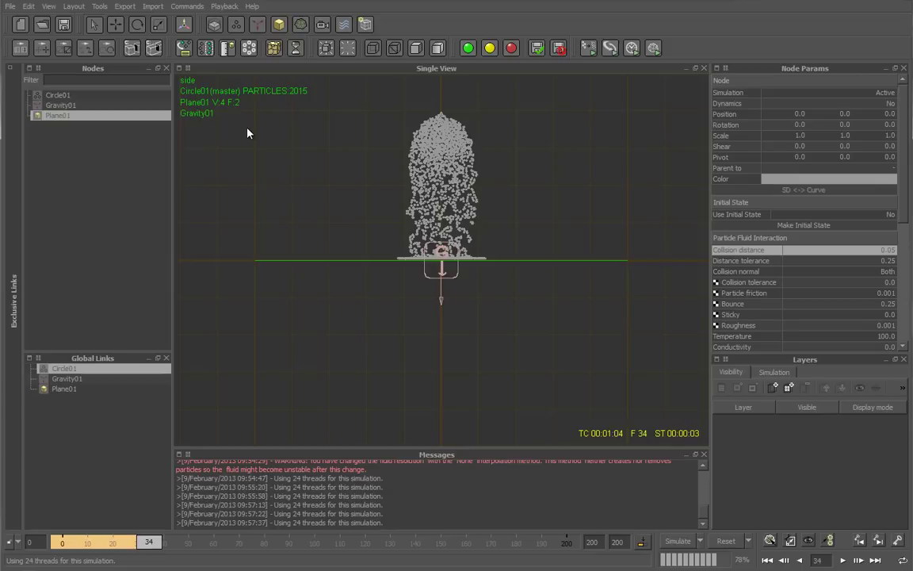
{"action": "key", "text": "4"}
{"action": "key", "text": "2"}
{"action": "key", "text": "3"}
{"action": "key", "text": "1"}
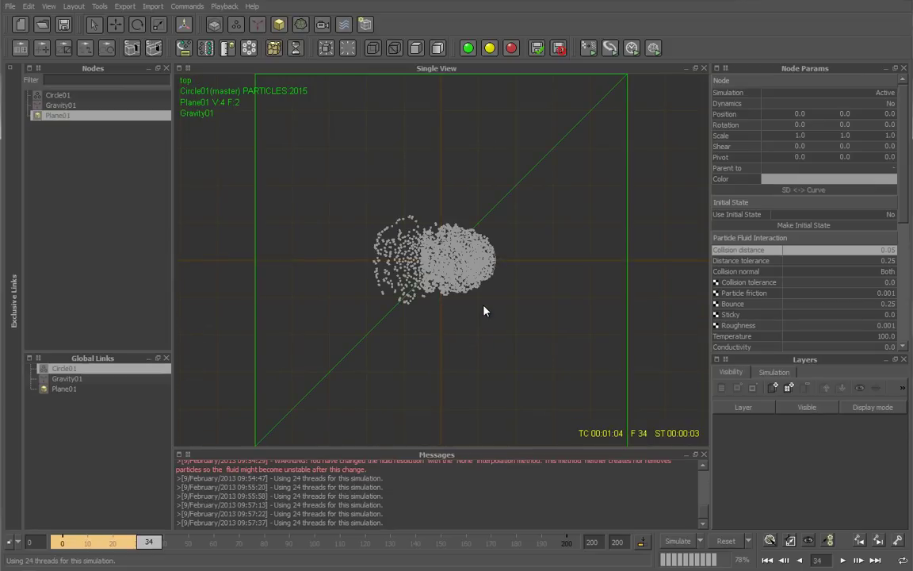
{"action": "key", "text": "2"}
{"action": "key", "text": "3"}
{"action": "key", "text": "4"}
{"action": "key", "text": "3"}
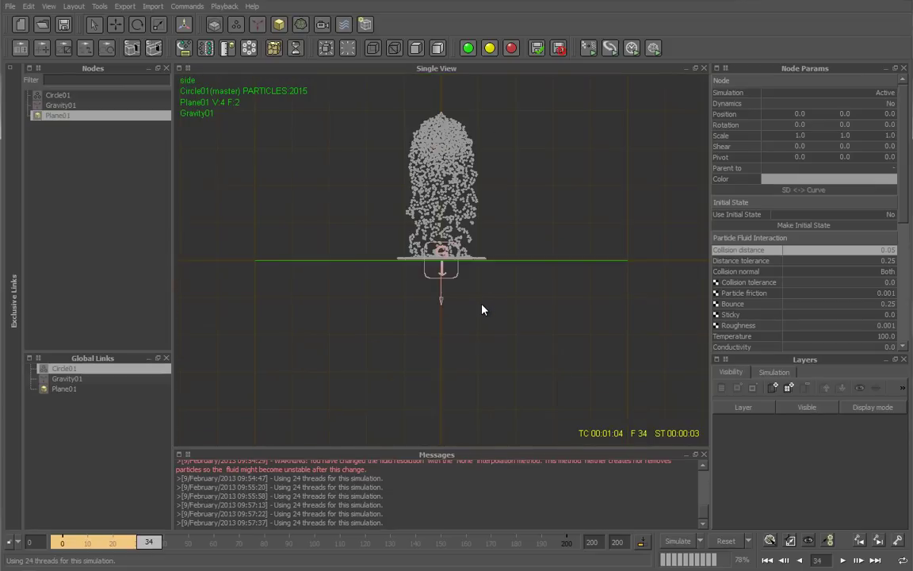
Zoom in and out on the side view of the liquid splash
{"action": "scroll", "coordinate": [453, 258], "scroll_direction": "up", "scroll_amount": 3}
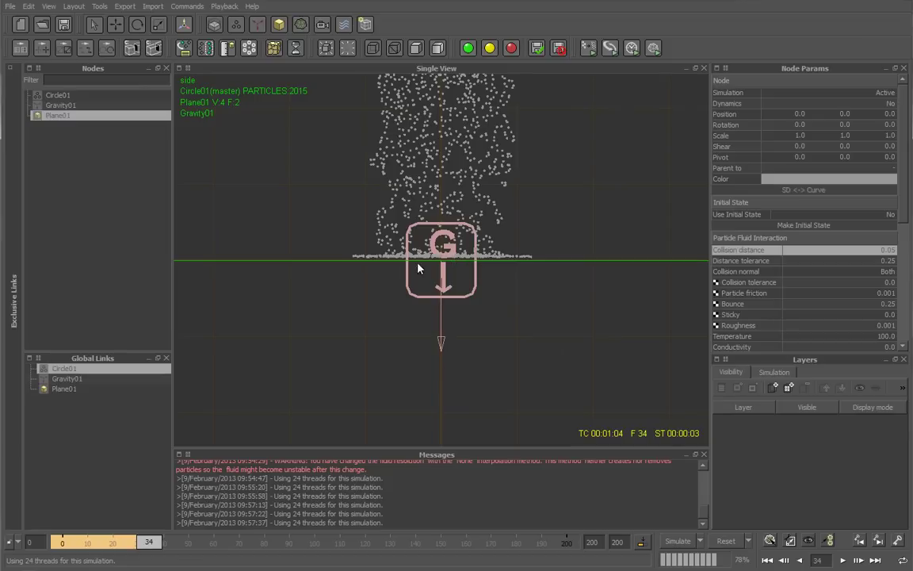
{"action": "scroll", "coordinate": [484, 264], "scroll_direction": "down", "scroll_amount": 2}
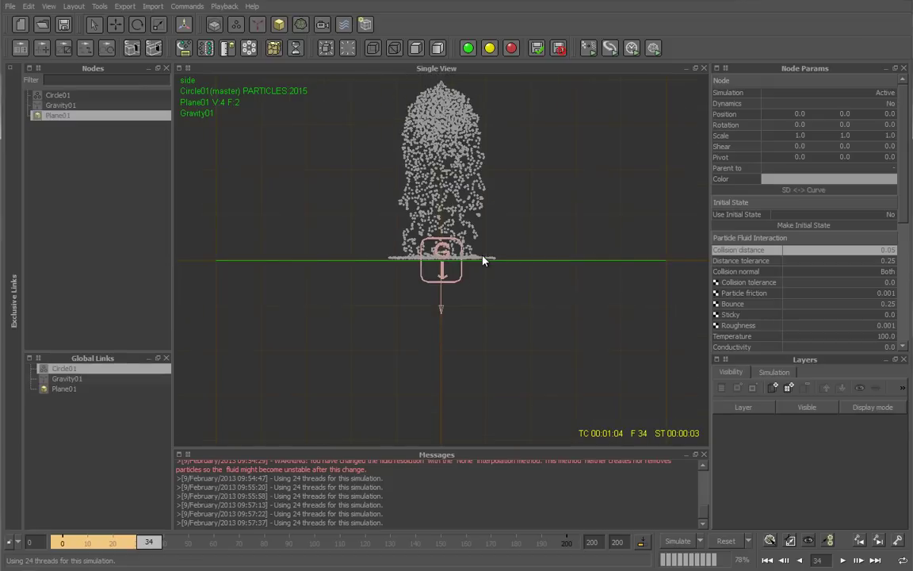
{"action": "scroll", "coordinate": [484, 261], "scroll_direction": "down", "scroll_amount": 1}
{"action": "scroll", "coordinate": [475, 243], "scroll_direction": "up", "scroll_amount": 1}
{"action": "scroll", "coordinate": [476, 242], "scroll_direction": "up", "scroll_amount": 1}
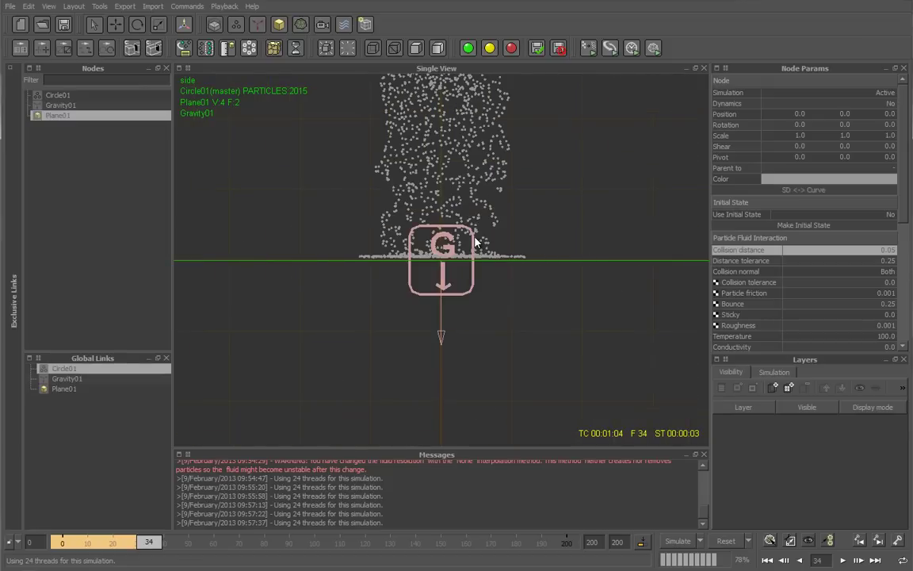
{"action": "scroll", "coordinate": [476, 243], "scroll_direction": "up", "scroll_amount": 2}
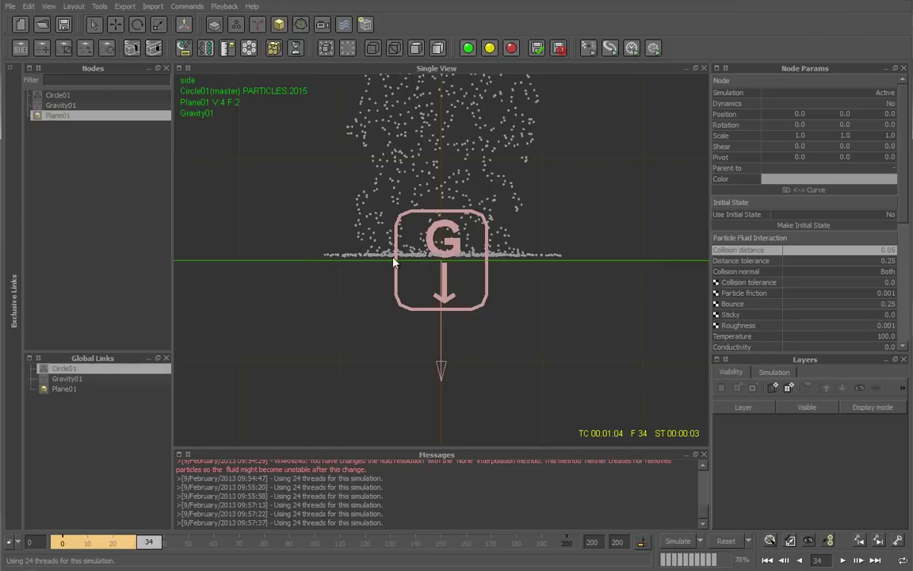
{"action": "scroll", "coordinate": [542, 228], "scroll_direction": "down", "scroll_amount": 3}
{"action": "scroll", "coordinate": [539, 224], "scroll_direction": "down", "scroll_amount": 2}
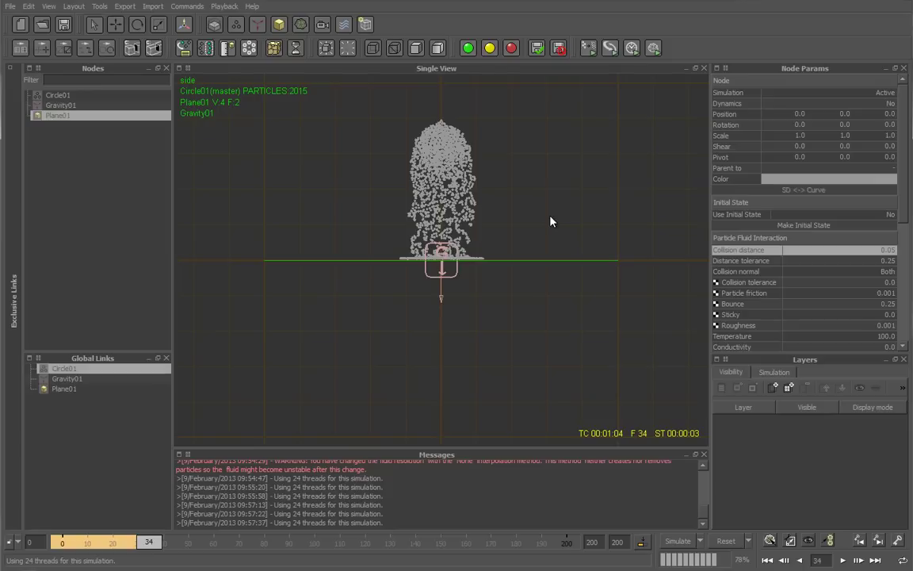
Return to perspective and orbit, pan and zoom in on the frame-34 puddle on Plane01
{"action": "key", "text": "4"}
{"action": "scroll", "coordinate": [413, 339], "scroll_direction": "up", "scroll_amount": 2}
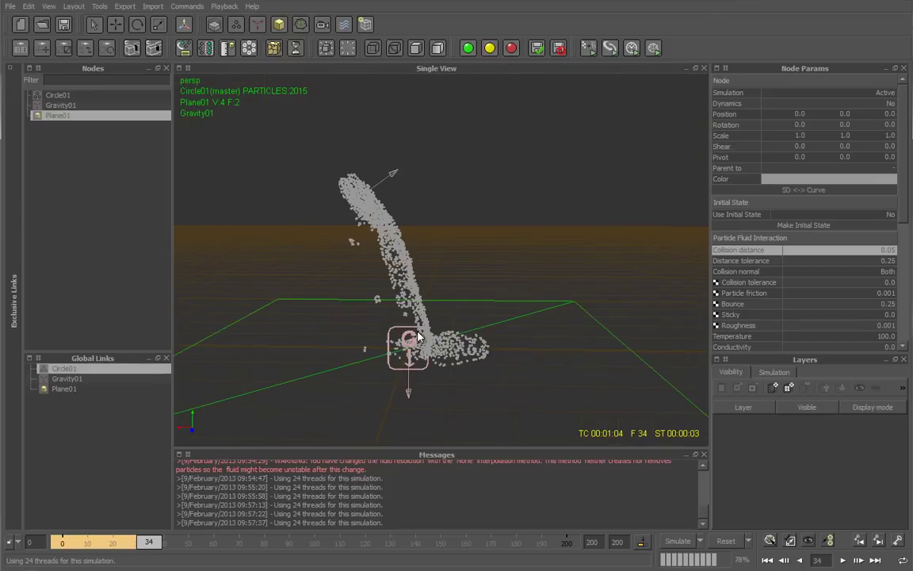
{"action": "mouse_move", "coordinate": [464, 339]}
{"action": "middle_mouse_down"}
{"action": "mouse_move", "coordinate": [490, 320]}
{"action": "mouse_move", "coordinate": [499, 265]}
{"action": "mouse_move", "coordinate": [479, 265]}
{"action": "mouse_move", "coordinate": [433, 328]}
{"action": "middle_mouse_up"}
{"action": "scroll", "coordinate": [433, 327], "scroll_direction": "up", "scroll_amount": 2}
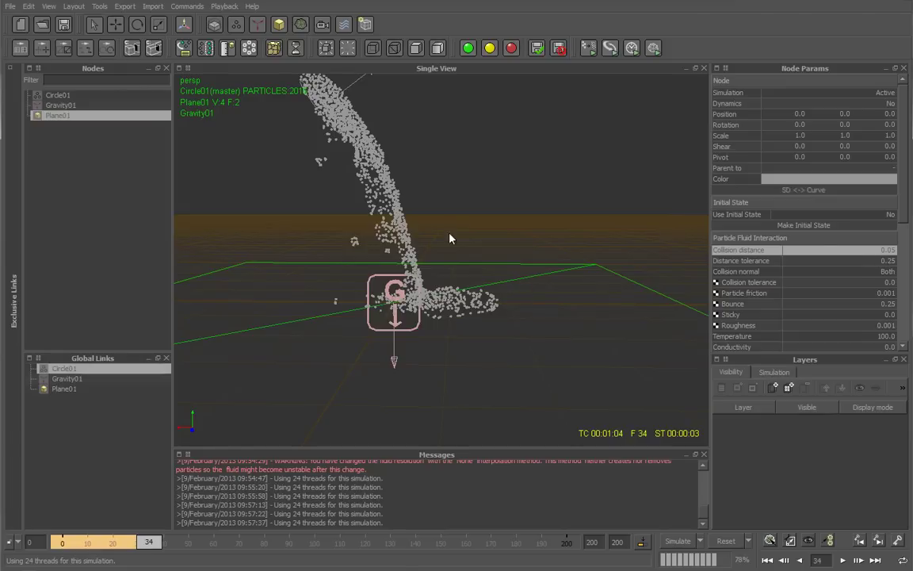
{"action": "left_click_drag", "start_coordinate": [379, 284], "coordinate": [420, 317], "text": "alt"}
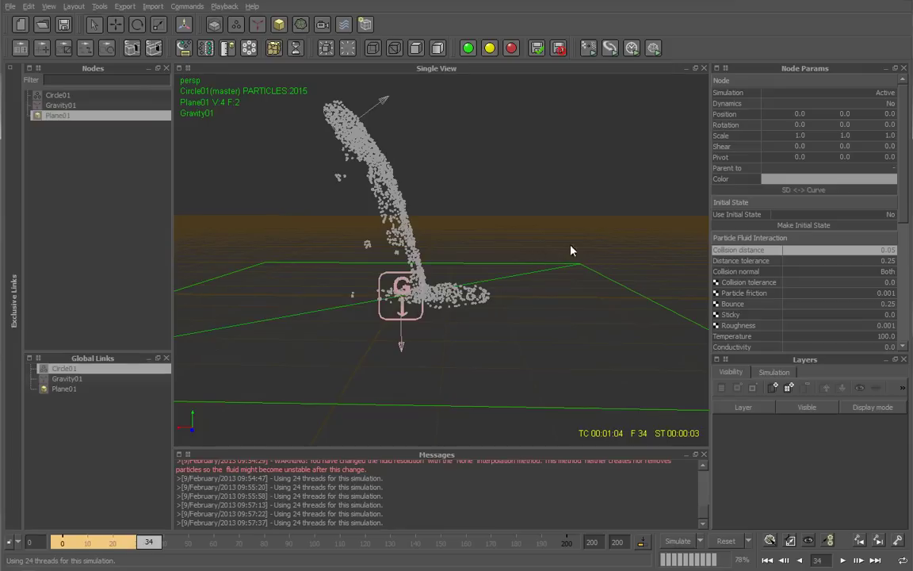
{"action": "left_click_drag", "start_coordinate": [579, 231], "coordinate": [564, 235], "text": "alt"}
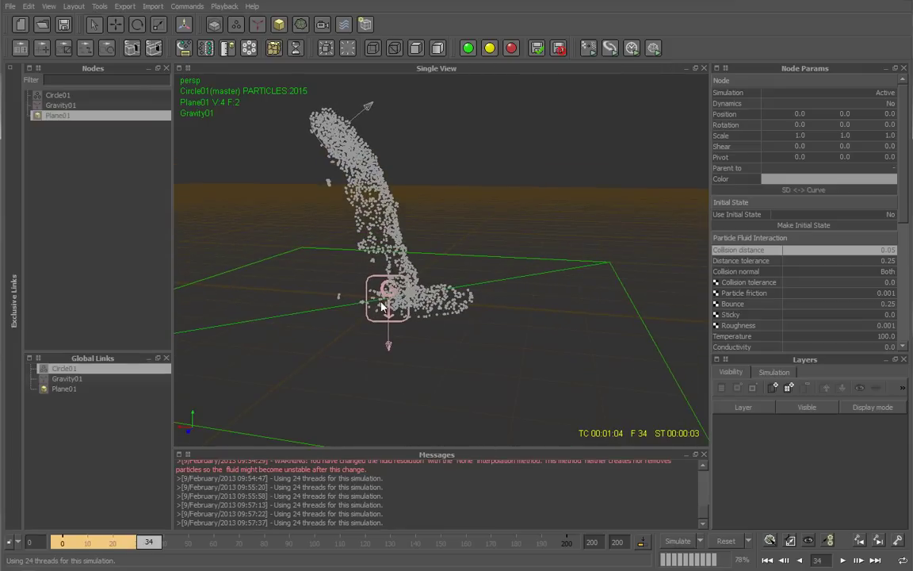
{"action": "left_click_drag", "start_coordinate": [383, 307], "coordinate": [377, 297], "text": "alt"}
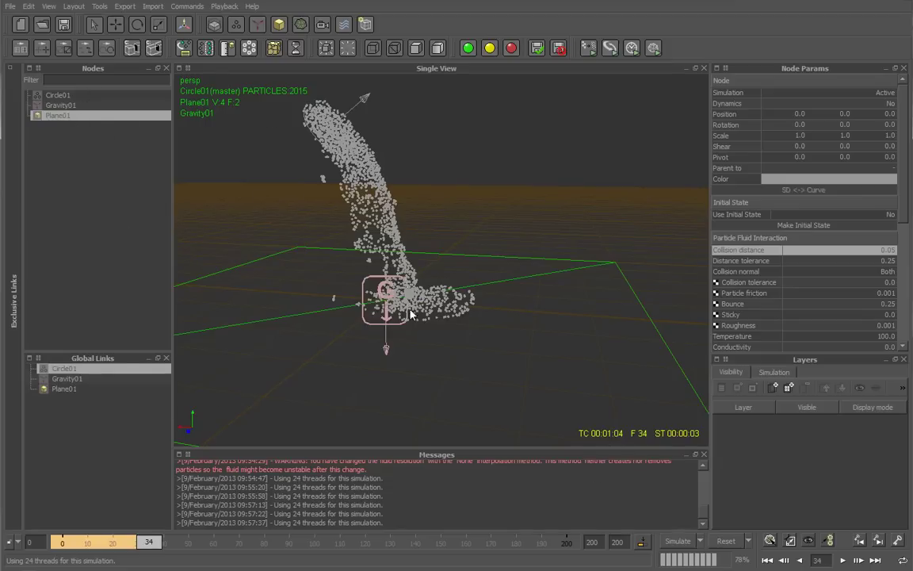
Select Gravity01 and resume the simulation from frame 34
{"action": "left_click", "coordinate": [60, 106]}
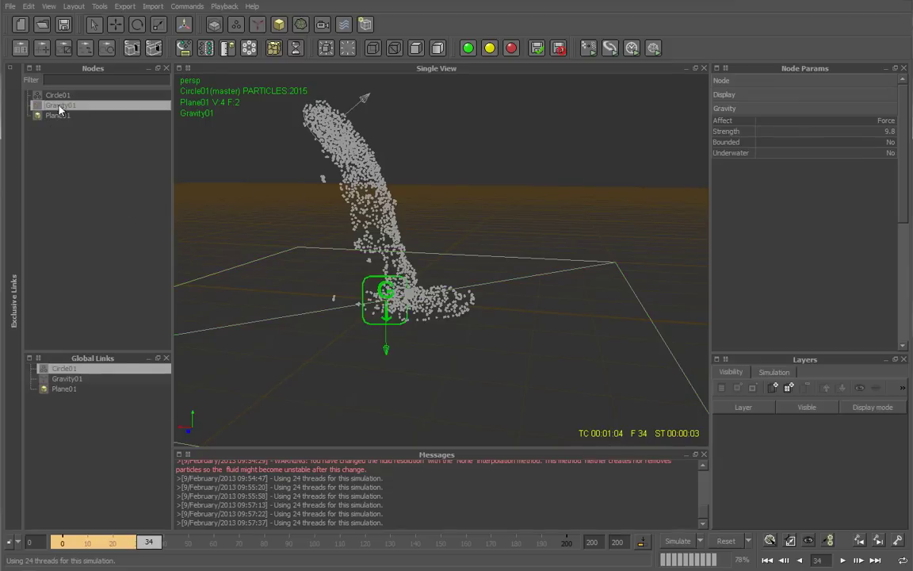
{"action": "mouse_move", "coordinate": [427, 258]}
{"action": "left_mouse_down", "text": "alt"}
{"action": "mouse_move", "coordinate": [460, 250]}
{"action": "mouse_move", "coordinate": [441, 253]}
{"action": "mouse_move", "coordinate": [437, 264]}
{"action": "mouse_move", "coordinate": [432, 257]}
{"action": "left_mouse_up", "text": "alt"}
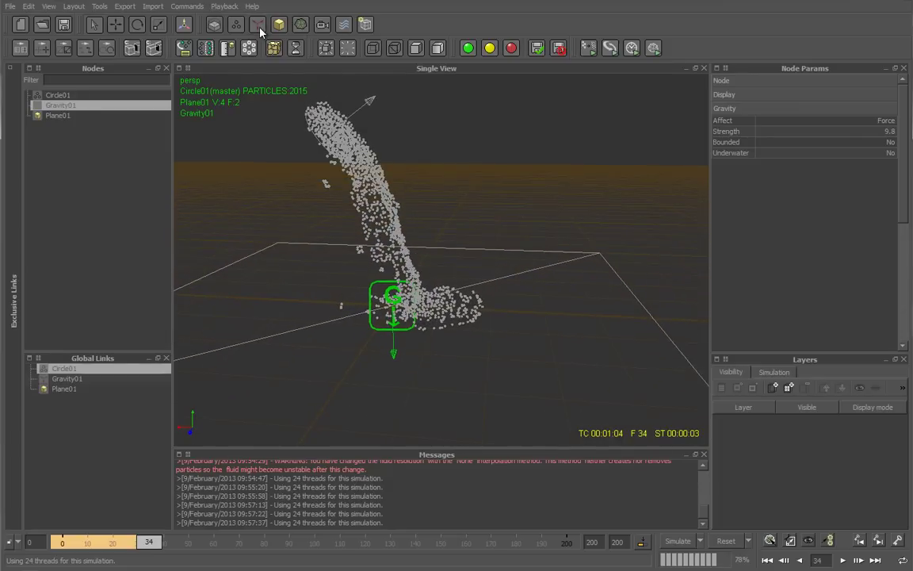
{"action": "left_click", "coordinate": [679, 543]}
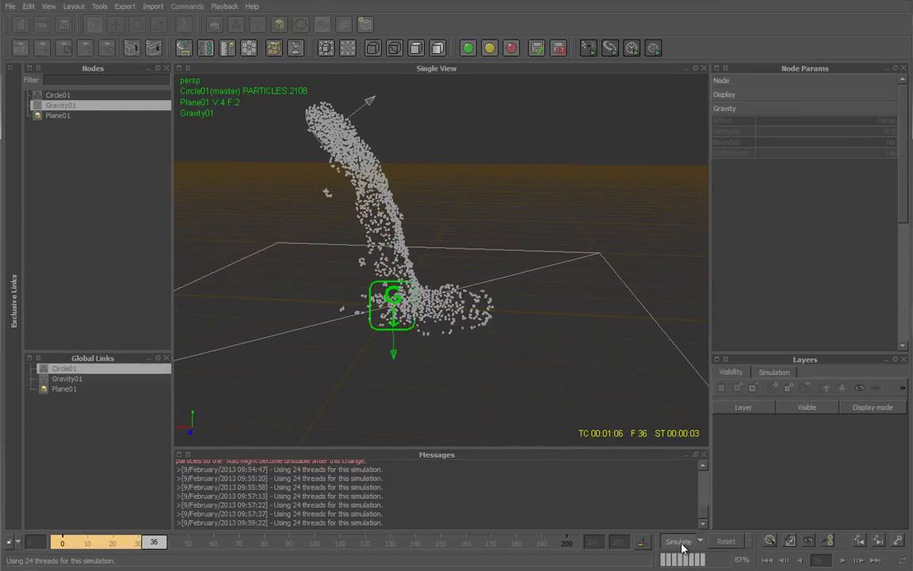
{"action": "scroll", "coordinate": [536, 336], "scroll_direction": "down", "scroll_amount": 3}
{"action": "scroll", "coordinate": [536, 336], "scroll_direction": "down", "scroll_amount": 1}
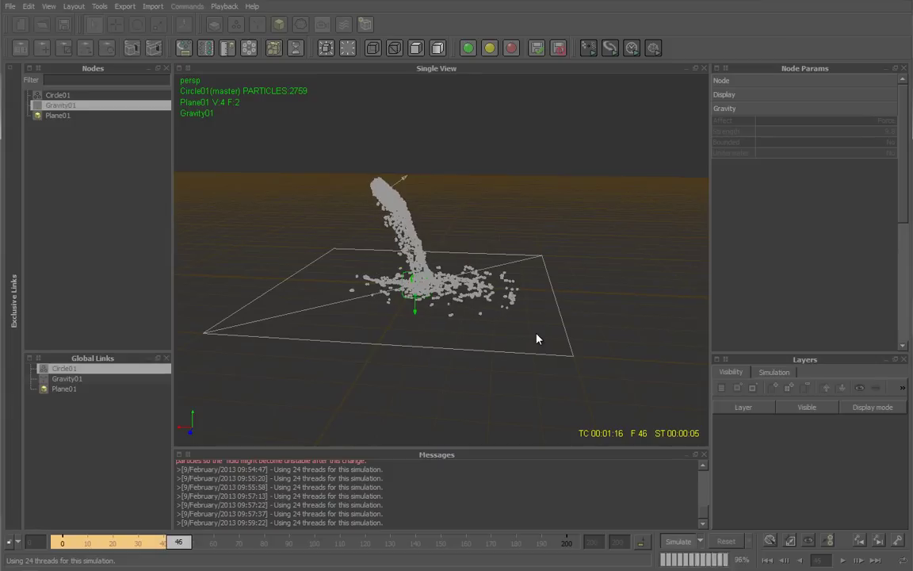
{"action": "scroll", "coordinate": [428, 271], "scroll_direction": "down", "scroll_amount": 1}
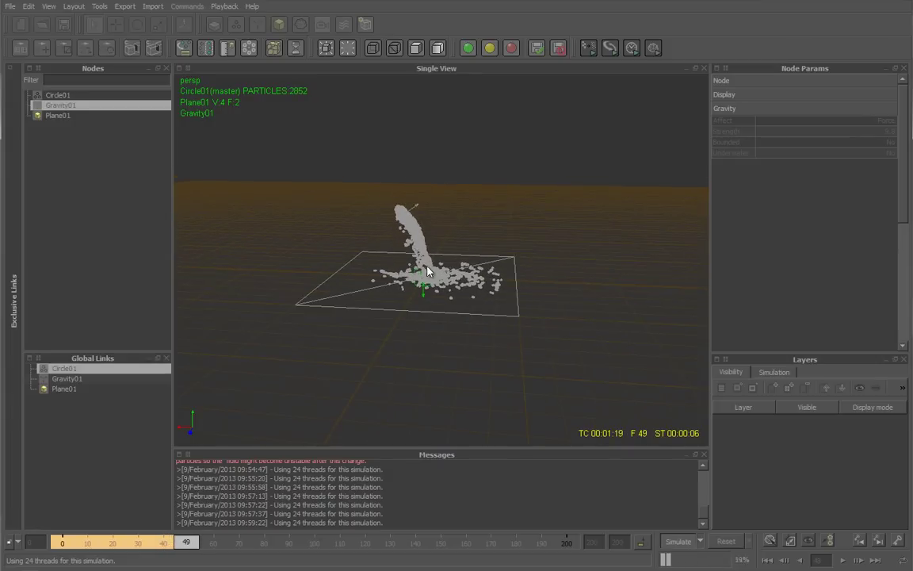
Review Circle01's particle settings and stop the simulation at frame 121
{"action": "left_click", "coordinate": [88, 95]}
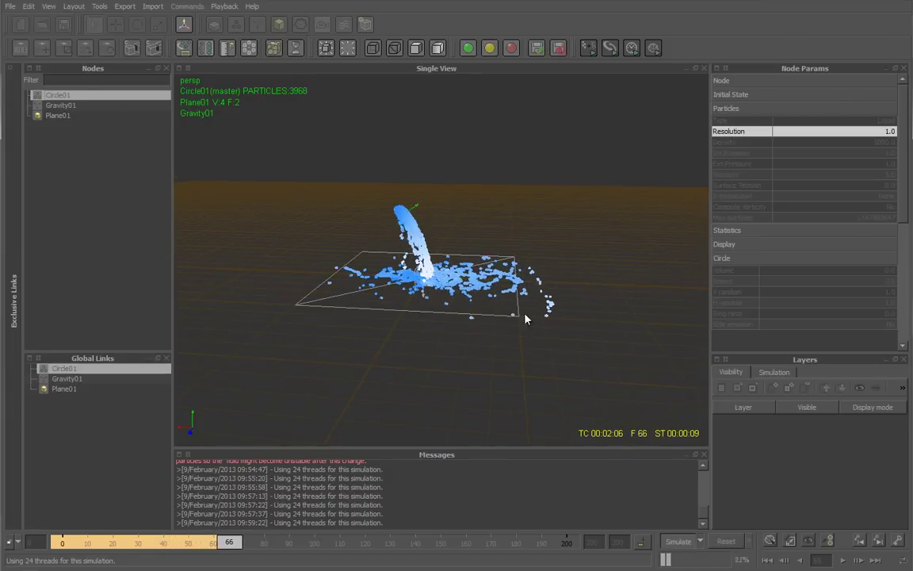
{"action": "scroll", "coordinate": [426, 288], "scroll_direction": "up", "scroll_amount": 2}
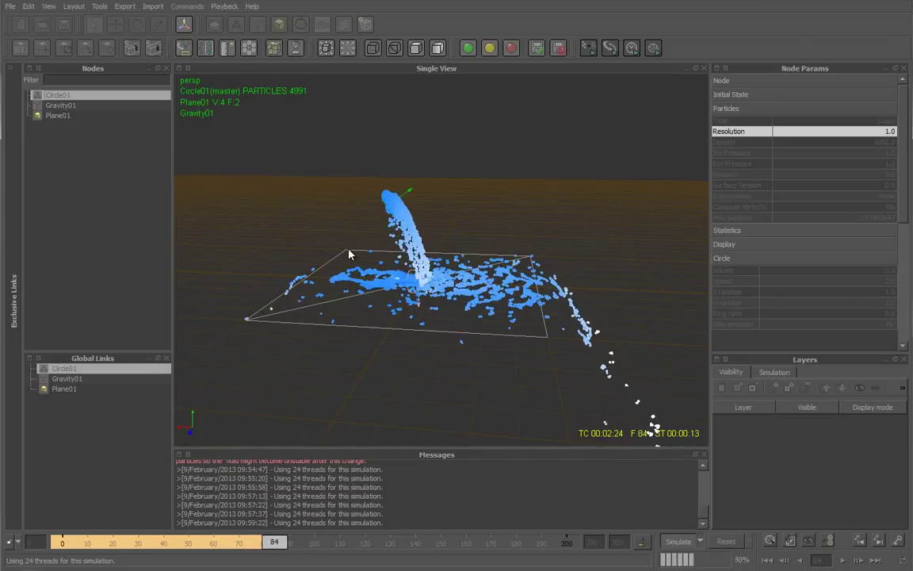
{"action": "scroll", "coordinate": [590, 364], "scroll_direction": "down", "scroll_amount": 3}
{"action": "scroll", "coordinate": [569, 371], "scroll_direction": "down", "scroll_amount": 1}
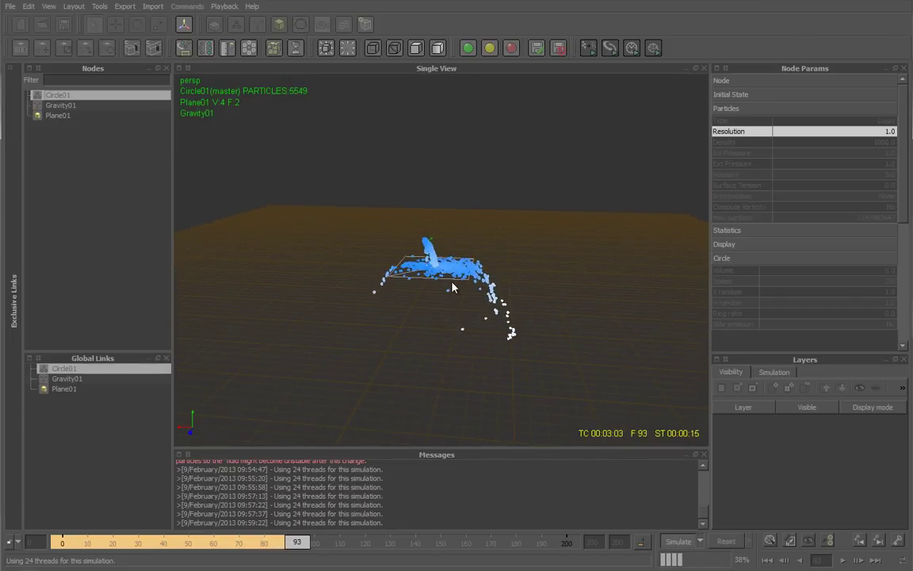
{"action": "scroll", "coordinate": [571, 368], "scroll_direction": "up", "scroll_amount": 3}
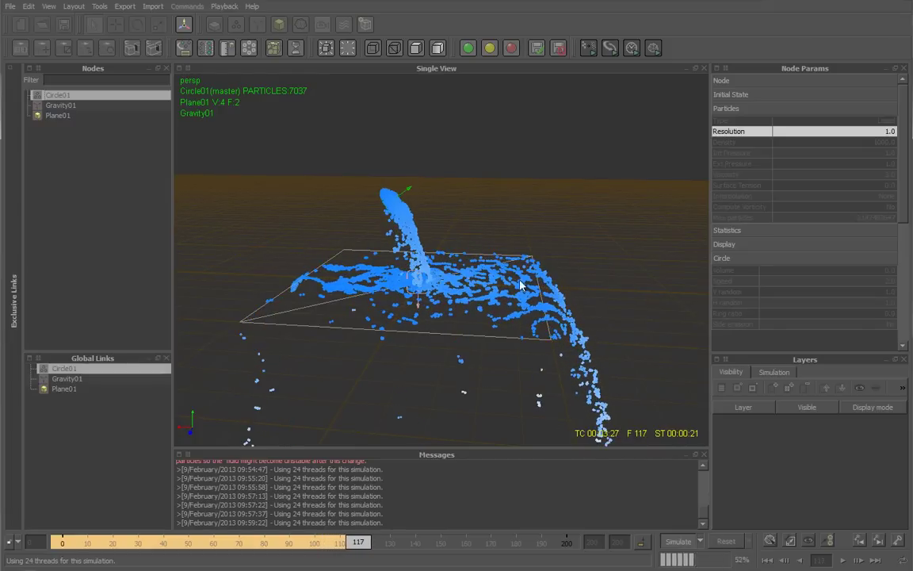
{"action": "left_click", "coordinate": [678, 541]}
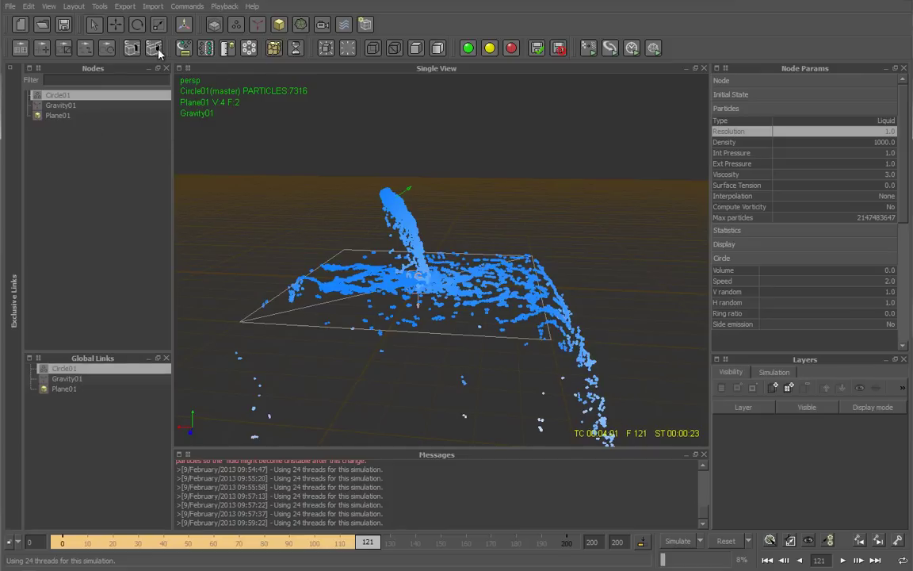
Add a k Volume daemon to the scene from the daemons list
{"action": "left_click", "coordinate": [67, 105]}
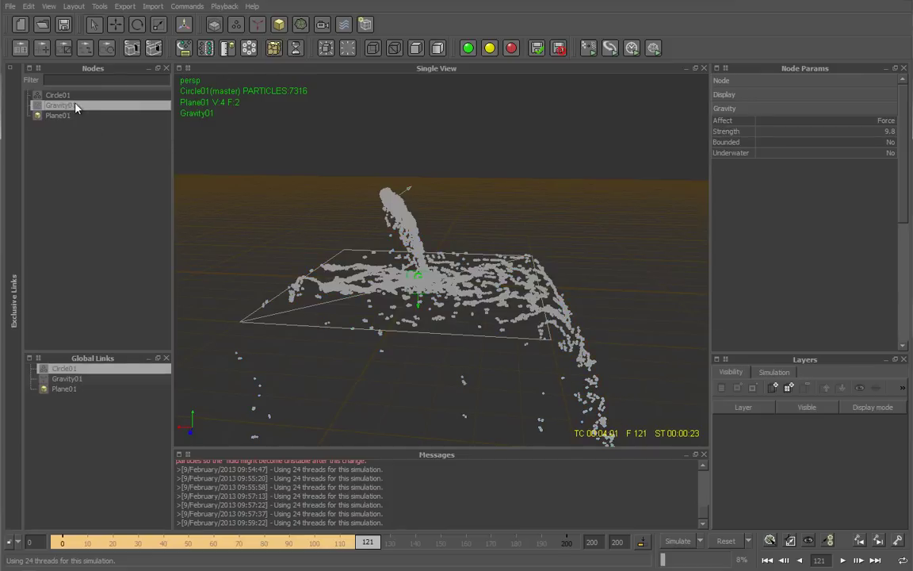
{"action": "left_click", "coordinate": [119, 94]}
{"action": "left_click", "coordinate": [258, 26]}
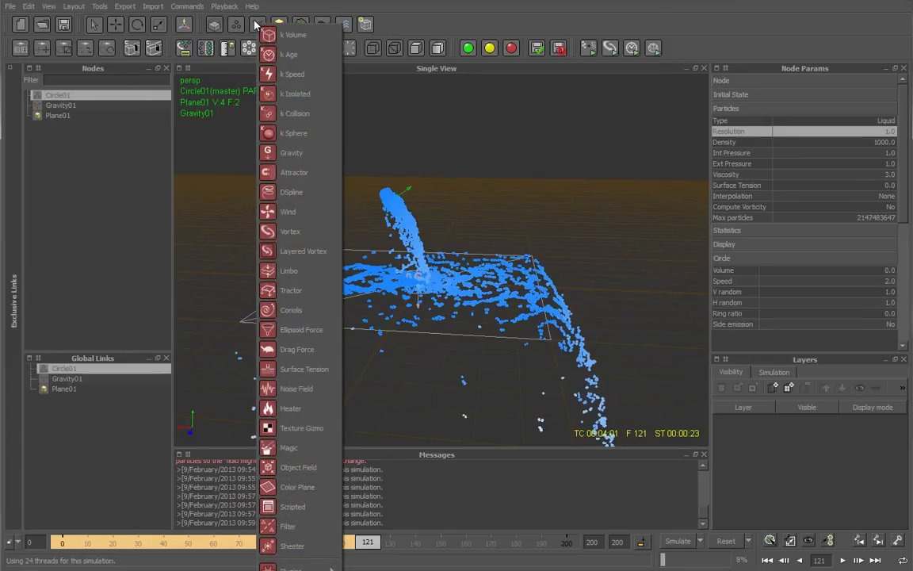
{"action": "left_click", "coordinate": [307, 39]}
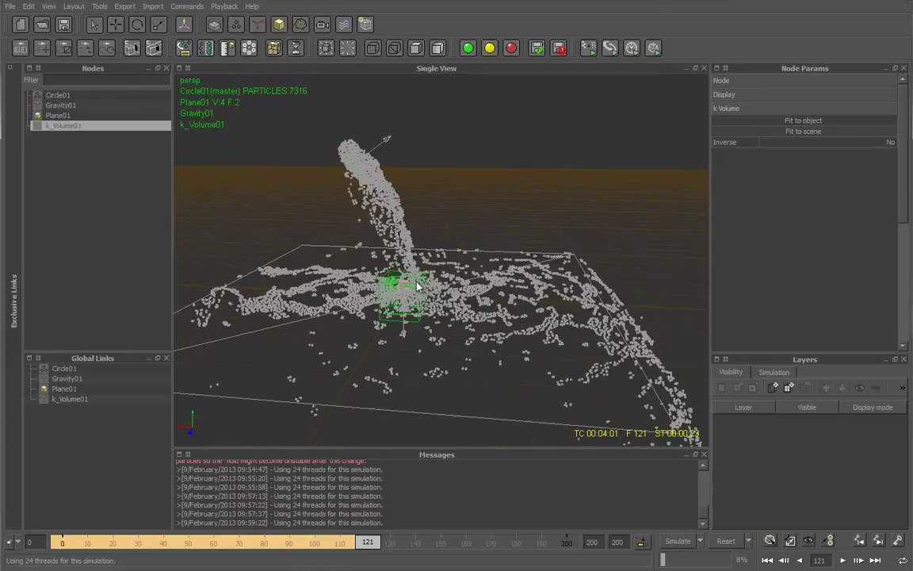
{"action": "left_click_drag", "start_coordinate": [424, 285], "coordinate": [418, 285], "text": "alt"}
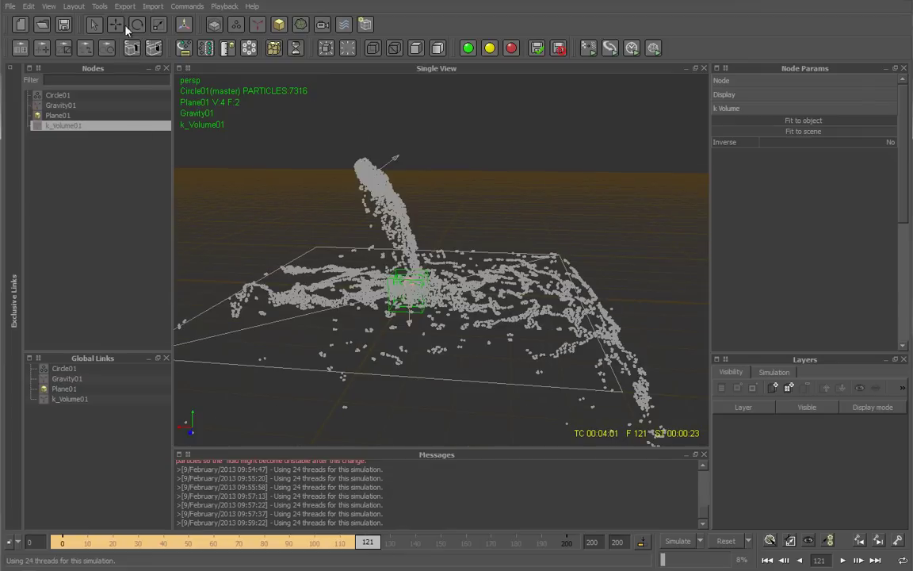
Scale the k Volume box to about 9.38 × 8.65 × 9.48 around the plane and fluid
{"action": "left_click", "coordinate": [159, 26]}
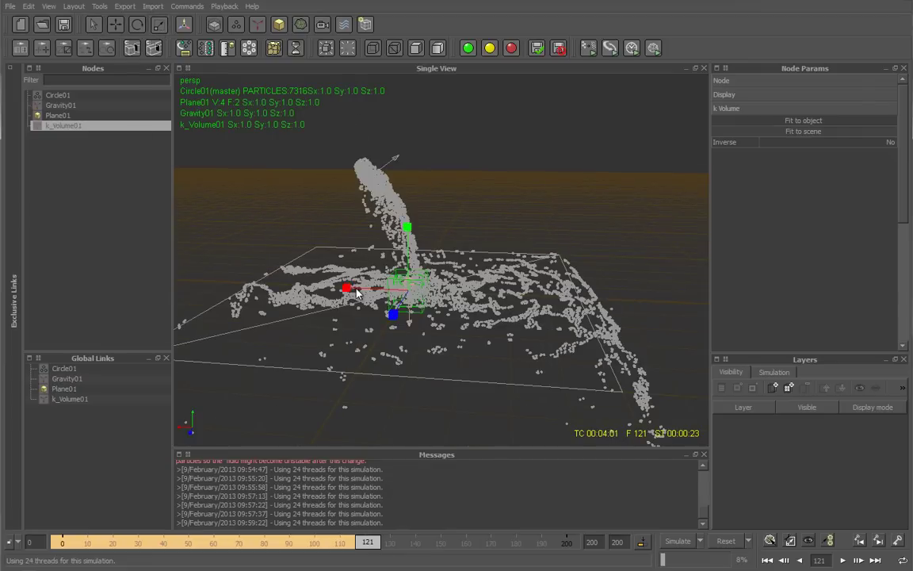
{"action": "left_click_drag", "start_coordinate": [347, 288], "coordinate": [75, 275]}
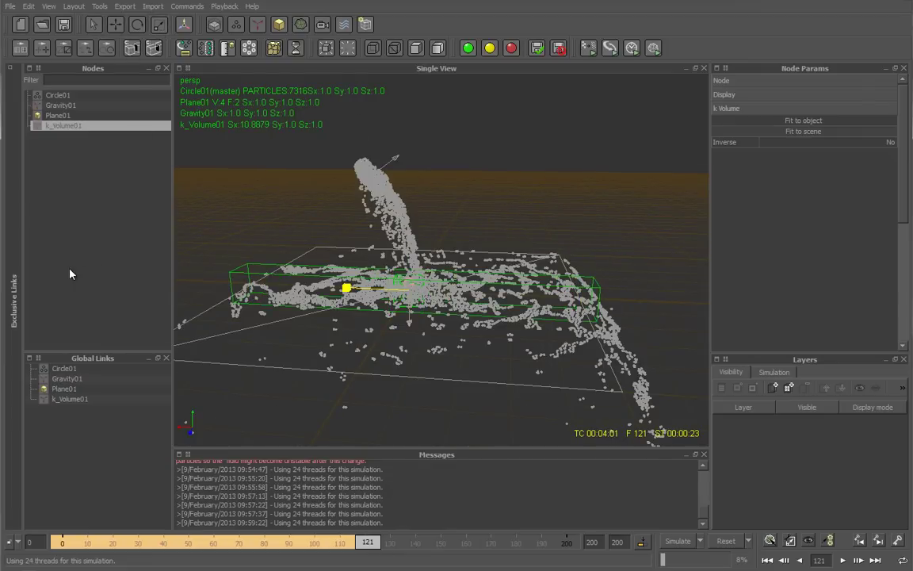
{"action": "mouse_move", "coordinate": [394, 316]}
{"action": "left_mouse_down"}
{"action": "mouse_move", "coordinate": [329, 505]}
{"action": "mouse_move", "coordinate": [369, 418]}
{"action": "left_mouse_up"}
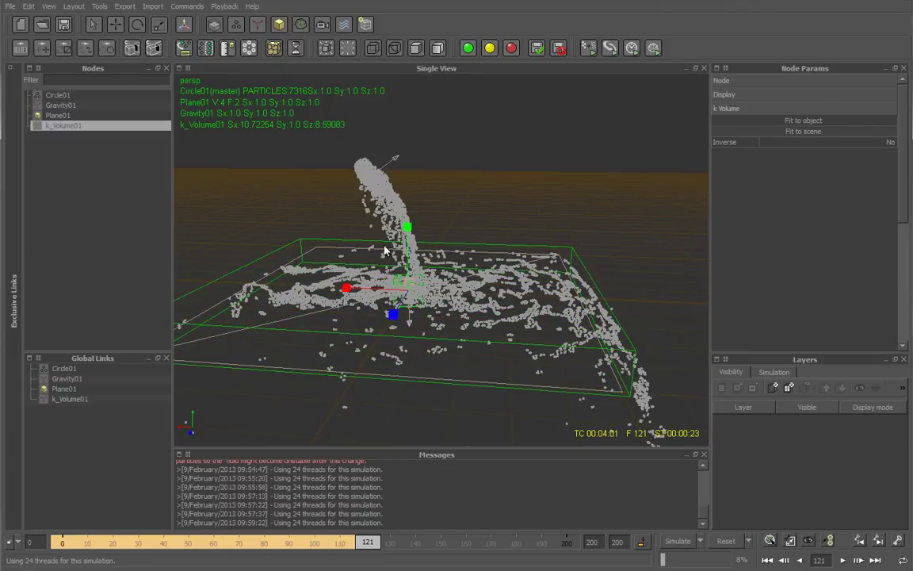
{"action": "left_click_drag", "start_coordinate": [407, 229], "coordinate": [412, 44]}
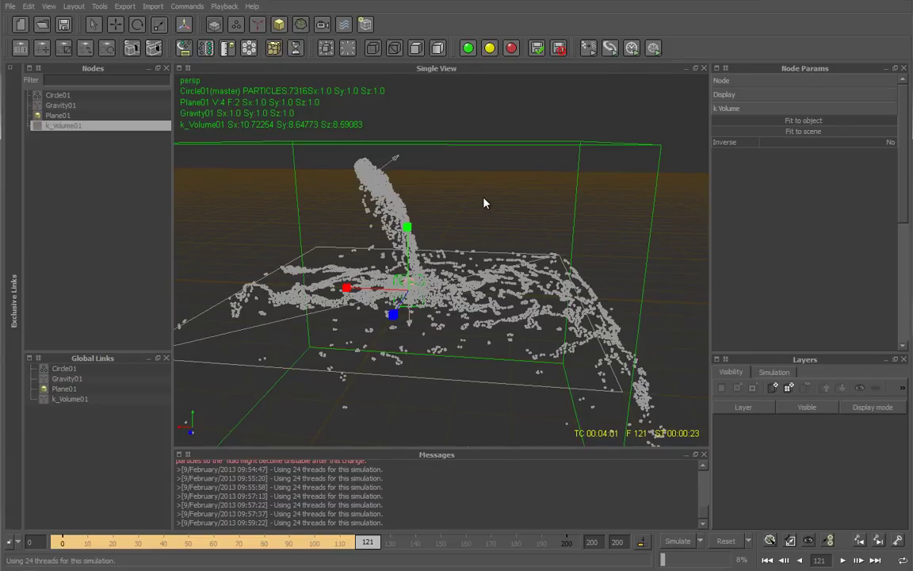
{"action": "left_click", "coordinate": [321, 106]}
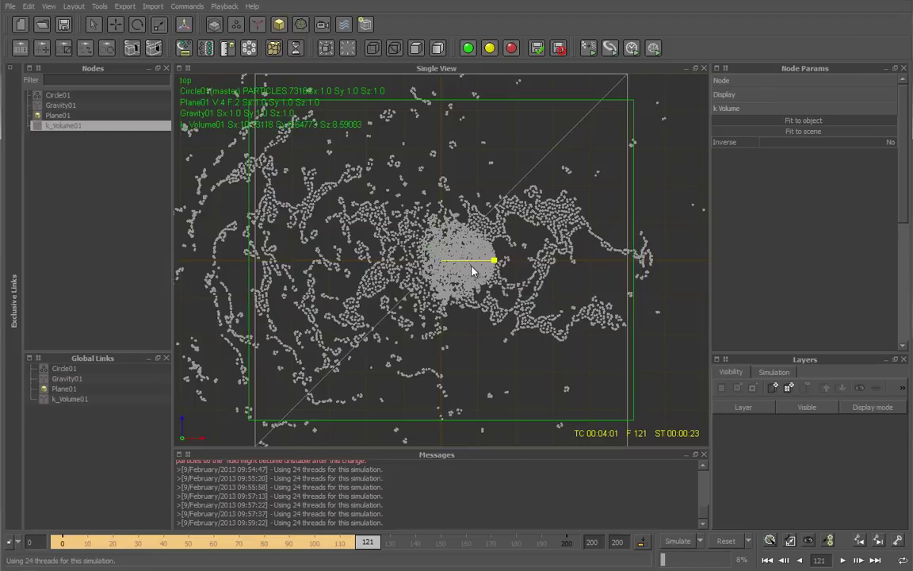
{"action": "left_click_drag", "start_coordinate": [471, 271], "coordinate": [445, 276]}
{"action": "left_click_drag", "start_coordinate": [441, 209], "coordinate": [442, 179]}
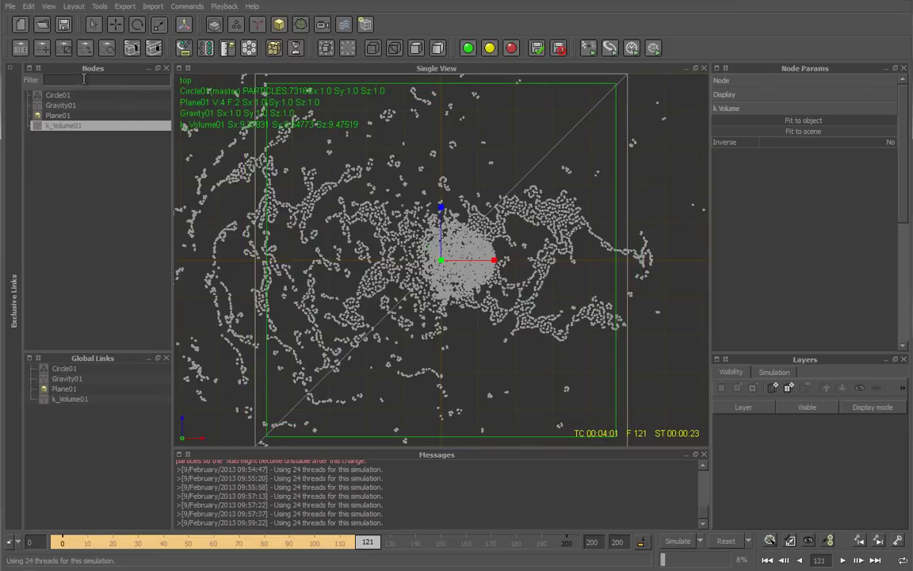
{"action": "key", "text": "4"}
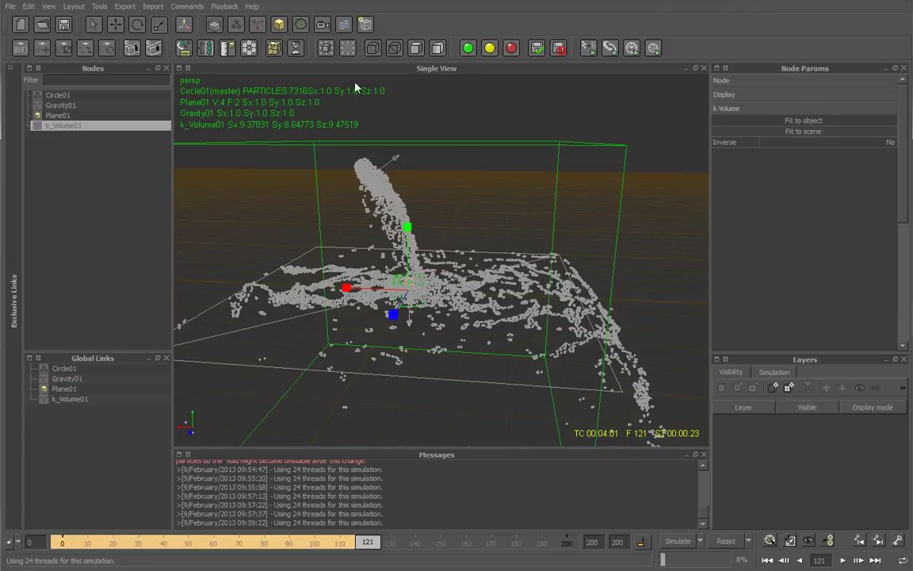
{"action": "left_click_drag", "start_coordinate": [386, 223], "coordinate": [478, 372], "text": "alt"}
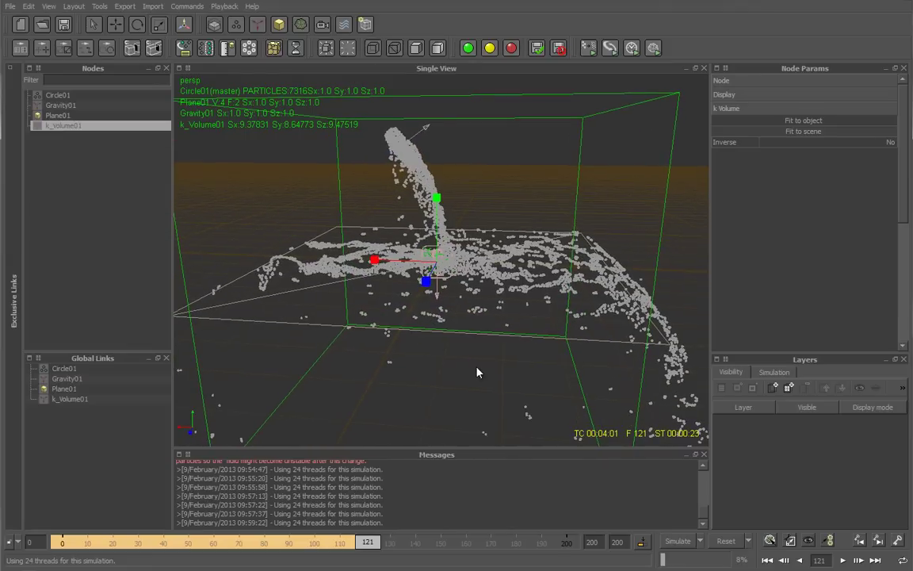
Reset all simulation data and rerun the liquid from frame 0 with k_Volume01 active
{"action": "left_click", "coordinate": [728, 542]}
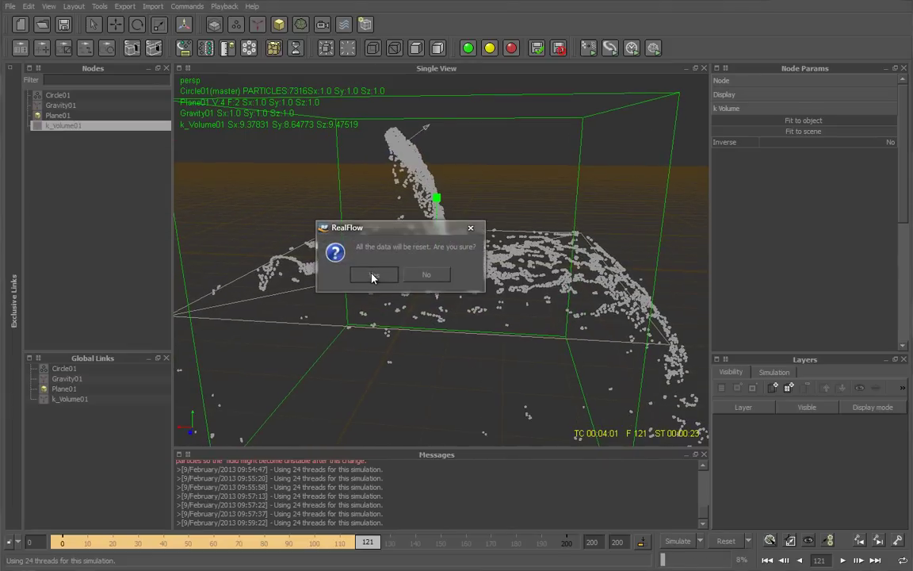
{"action": "left_click", "coordinate": [371, 275]}
{"action": "left_click", "coordinate": [673, 541]}
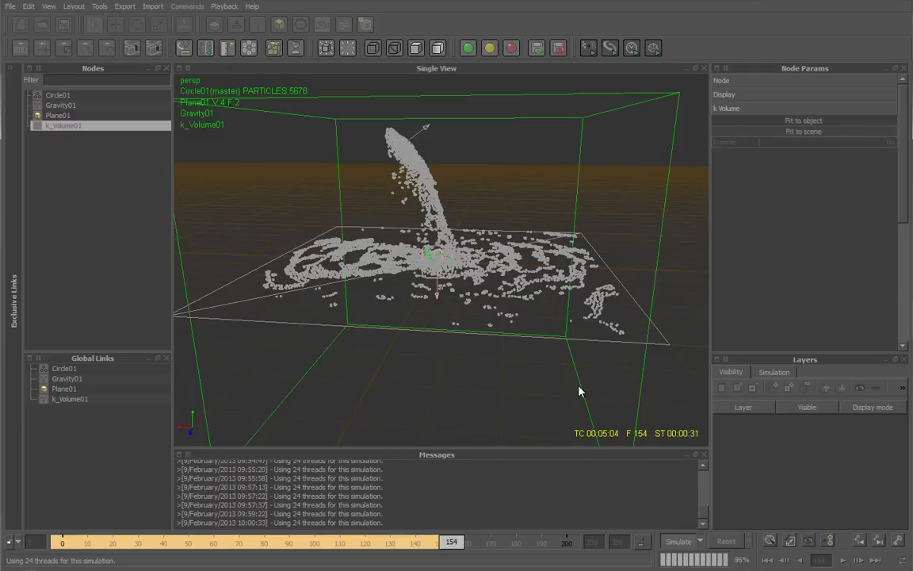
Stop the simulation at frame 165 and orbit to inspect the 5828 contained particles
{"action": "left_click", "coordinate": [682, 542]}
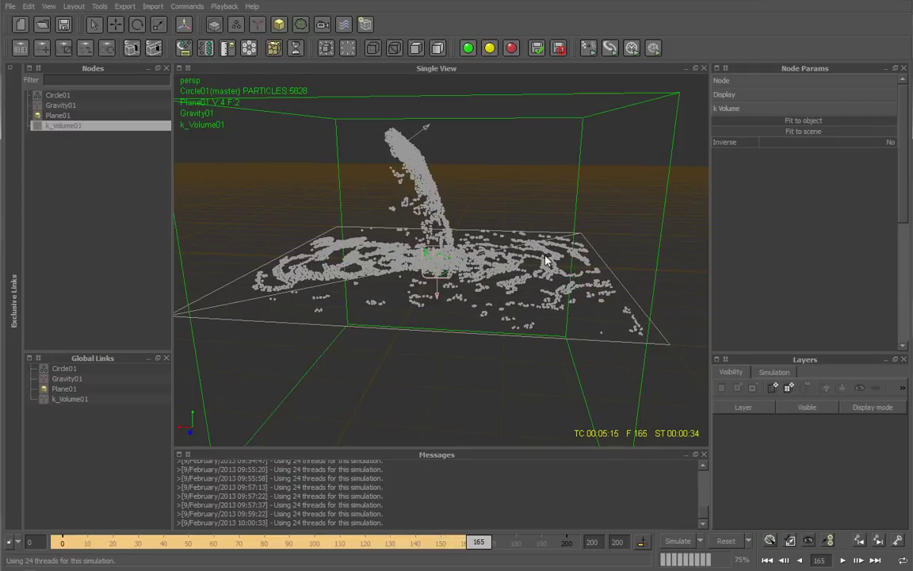
{"action": "mouse_move", "coordinate": [521, 247]}
{"action": "left_mouse_down", "text": "alt"}
{"action": "mouse_move", "coordinate": [581, 214]}
{"action": "mouse_move", "coordinate": [638, 225]}
{"action": "mouse_move", "coordinate": [564, 238]}
{"action": "mouse_move", "coordinate": [571, 244]}
{"action": "left_mouse_up", "text": "alt"}
{"action": "scroll", "coordinate": [420, 279], "scroll_direction": "up", "scroll_amount": 5}
{"action": "scroll", "coordinate": [418, 278], "scroll_direction": "down", "scroll_amount": 4}
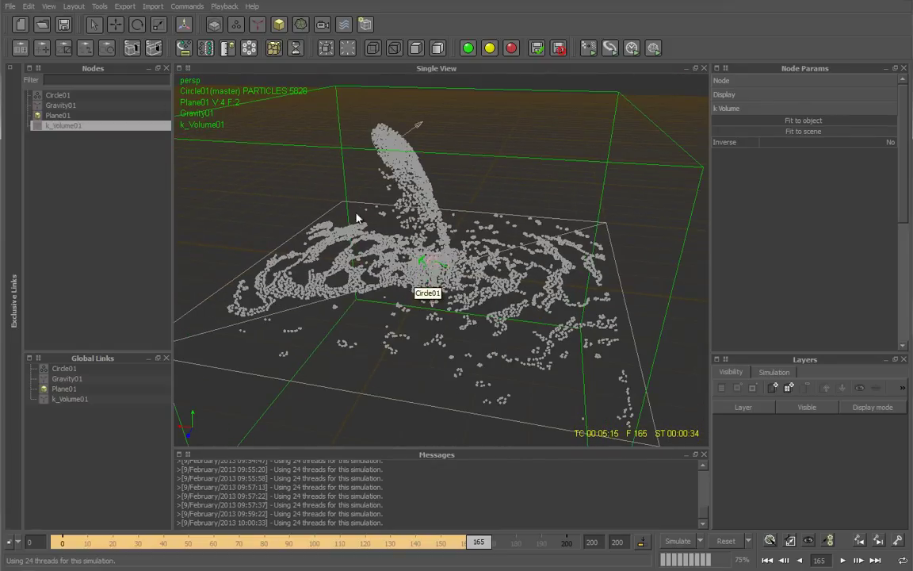
Resume simulating Circle01 through frame 200, then scrub back through earlier frames
{"action": "left_click", "coordinate": [84, 96]}
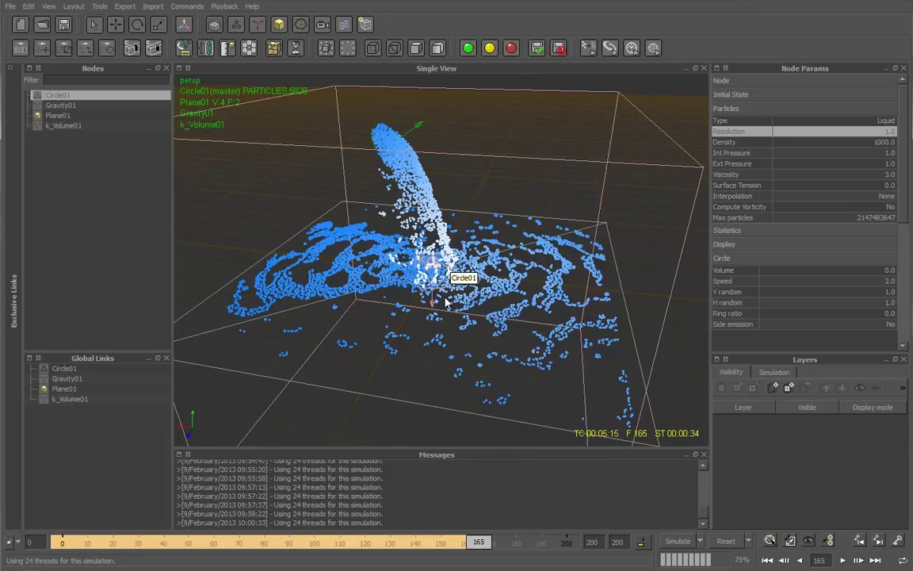
{"action": "left_click", "coordinate": [679, 545]}
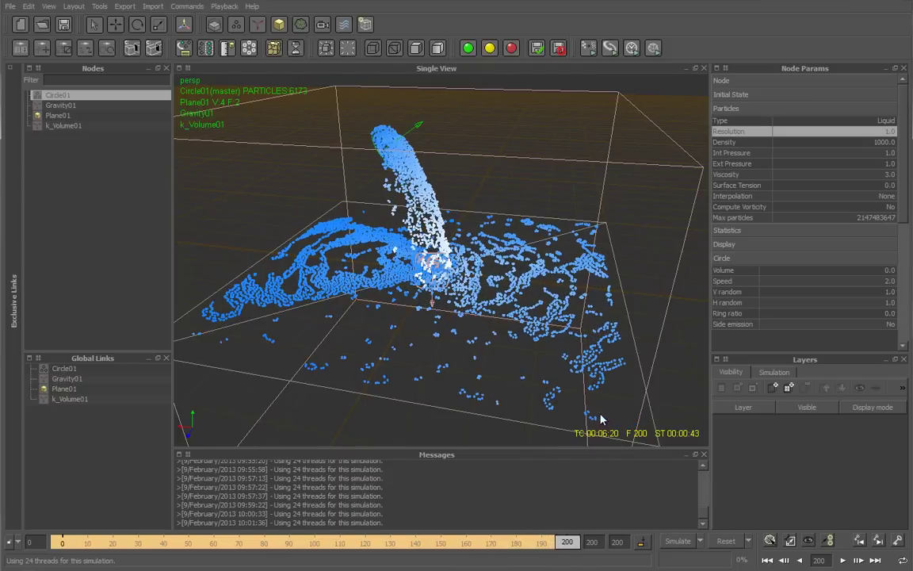
{"action": "left_click_drag", "start_coordinate": [568, 543], "coordinate": [46, 524]}
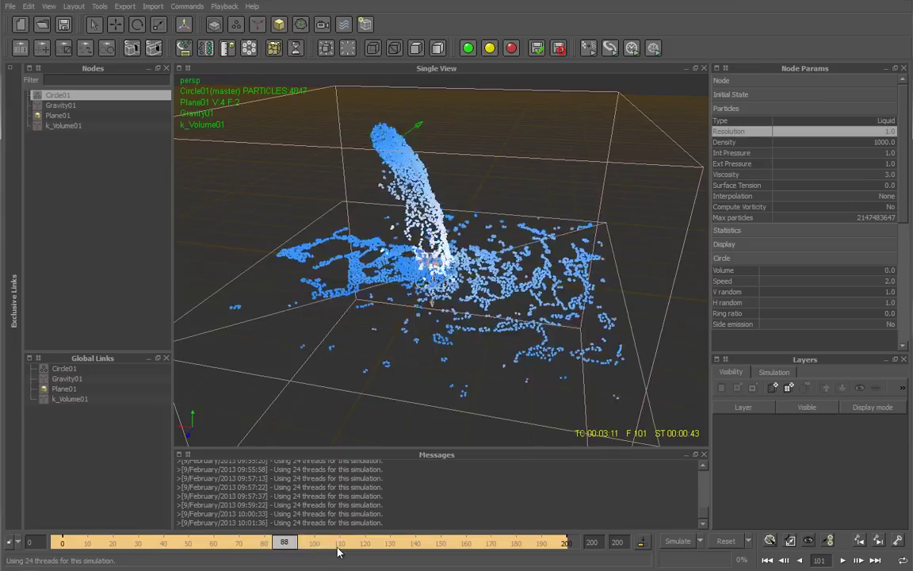
{"action": "mouse_move", "coordinate": [204, 530]}
{"action": "left_mouse_down"}
{"action": "mouse_move", "coordinate": [505, 542]}
{"action": "mouse_move", "coordinate": [61, 542]}
{"action": "mouse_move", "coordinate": [485, 542]}
{"action": "mouse_move", "coordinate": [123, 550]}
{"action": "left_mouse_up"}
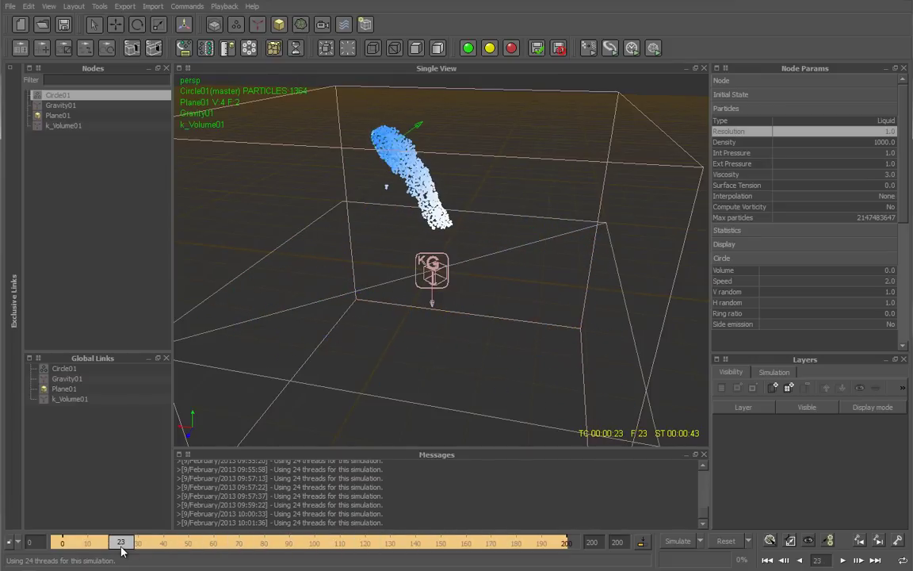
In Explorer, navigate to design > projets > !tutos > explosion ball > realflow and arrange the window
{"action": "key", "text": "alt+Tab"}
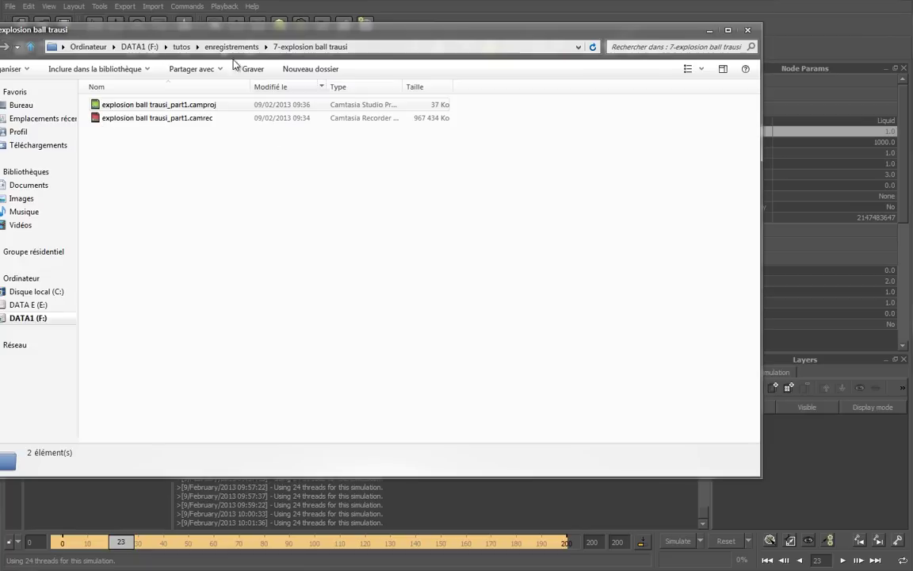
{"action": "left_click", "coordinate": [232, 47]}
{"action": "left_click", "coordinate": [142, 47]}
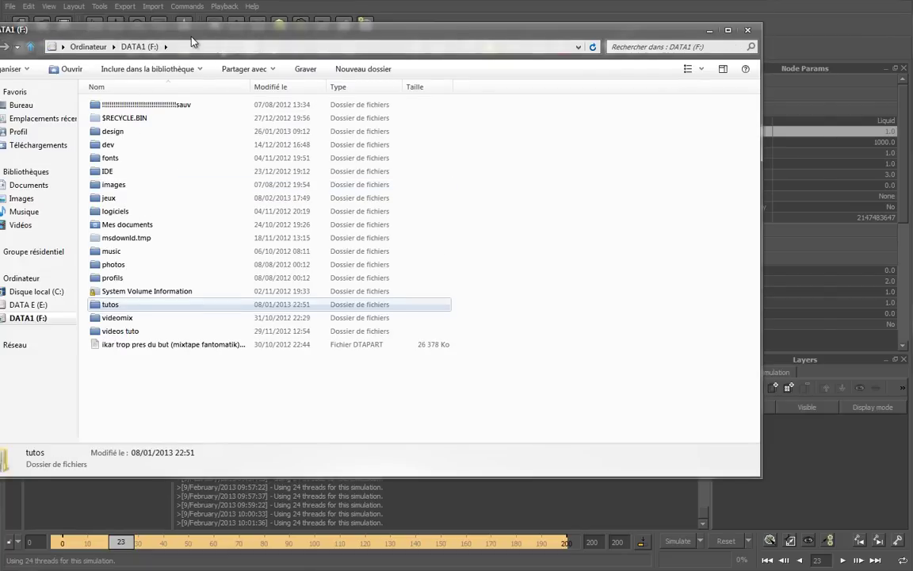
{"action": "left_click_drag", "start_coordinate": [192, 38], "coordinate": [489, 102]}
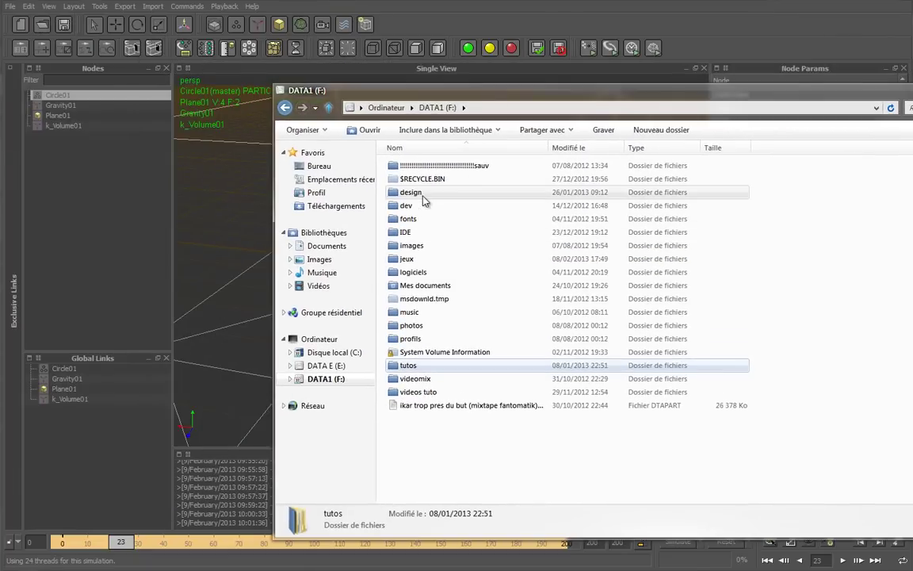
{"action": "double_click", "coordinate": [423, 193]}
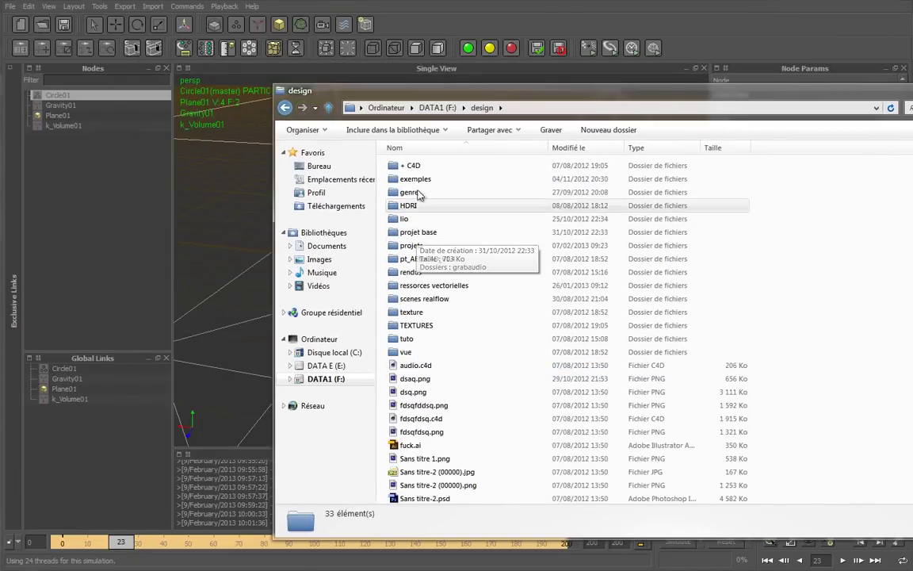
{"action": "double_click", "coordinate": [428, 245]}
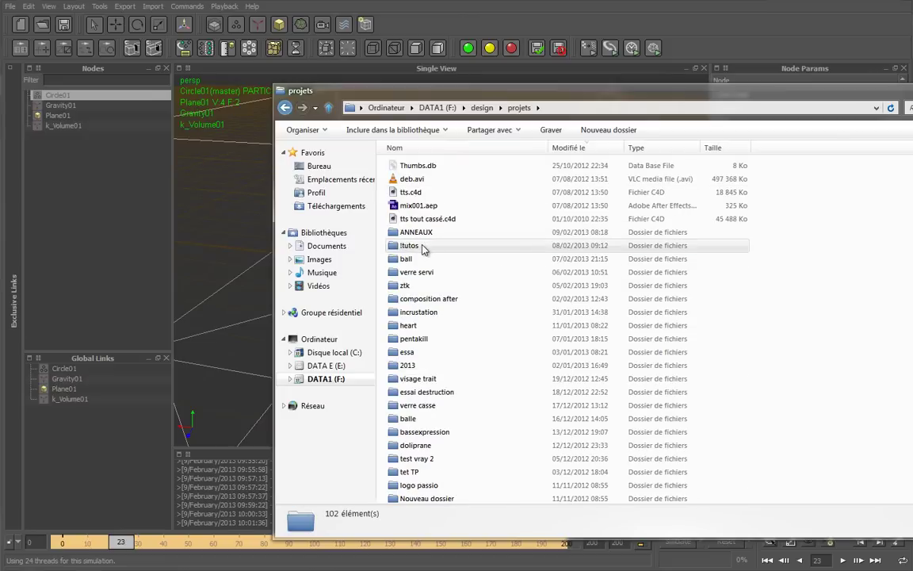
{"action": "double_click", "coordinate": [465, 216]}
{"action": "double_click", "coordinate": [434, 170]}
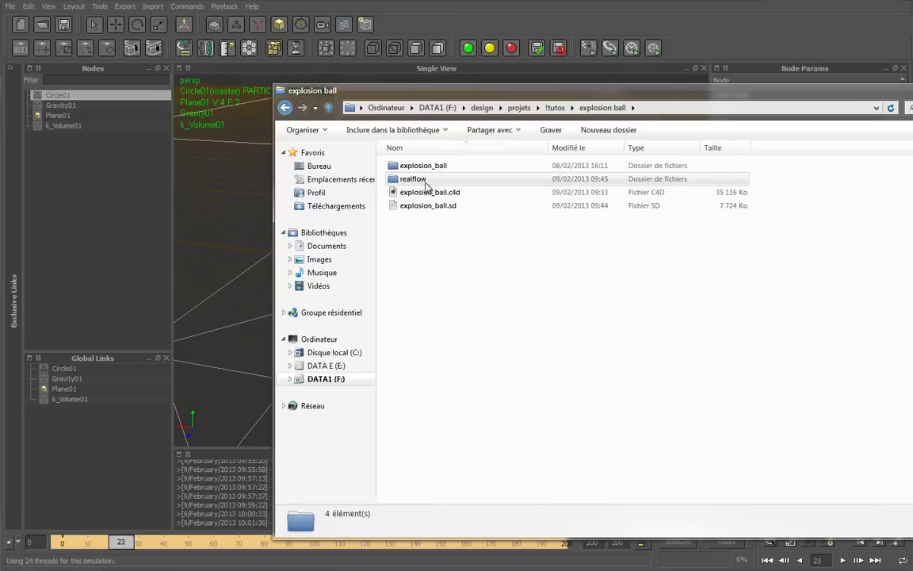
{"action": "double_click", "coordinate": [460, 178]}
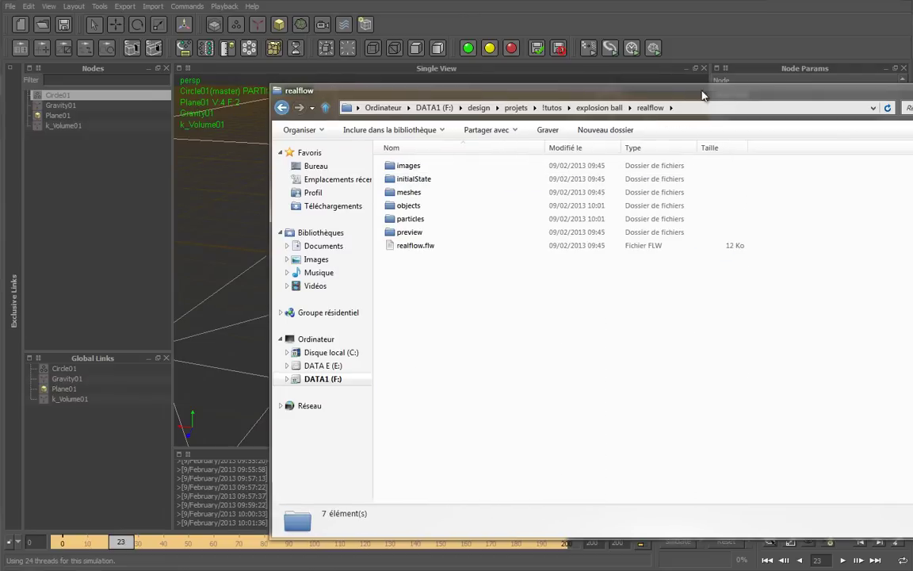
{"action": "left_click_drag", "start_coordinate": [716, 104], "coordinate": [629, 93]}
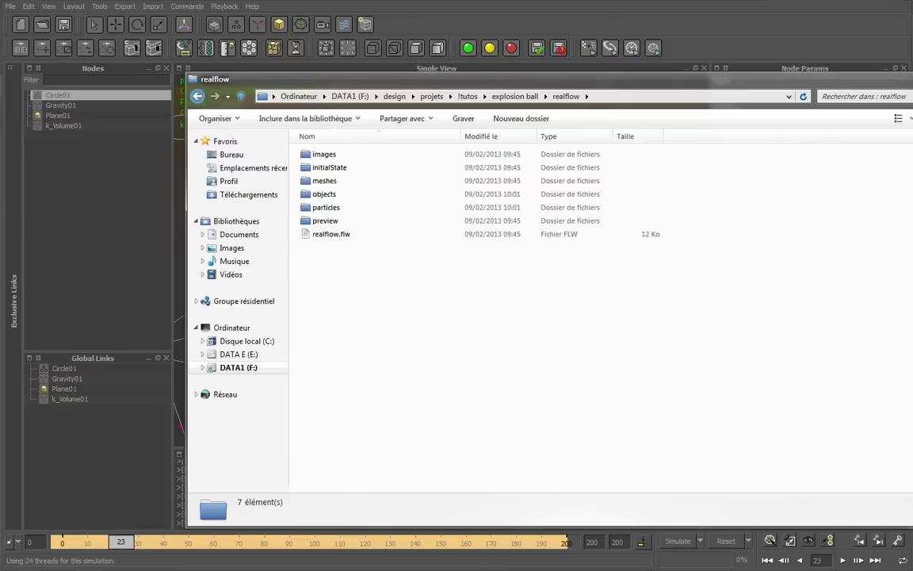
{"action": "left_click_drag", "start_coordinate": [910, 253], "coordinate": [657, 253]}
{"action": "mouse_move", "coordinate": [412, 84]}
{"action": "left_mouse_down"}
{"action": "mouse_move", "coordinate": [544, 97]}
{"action": "mouse_move", "coordinate": [725, 62]}
{"action": "left_mouse_up"}
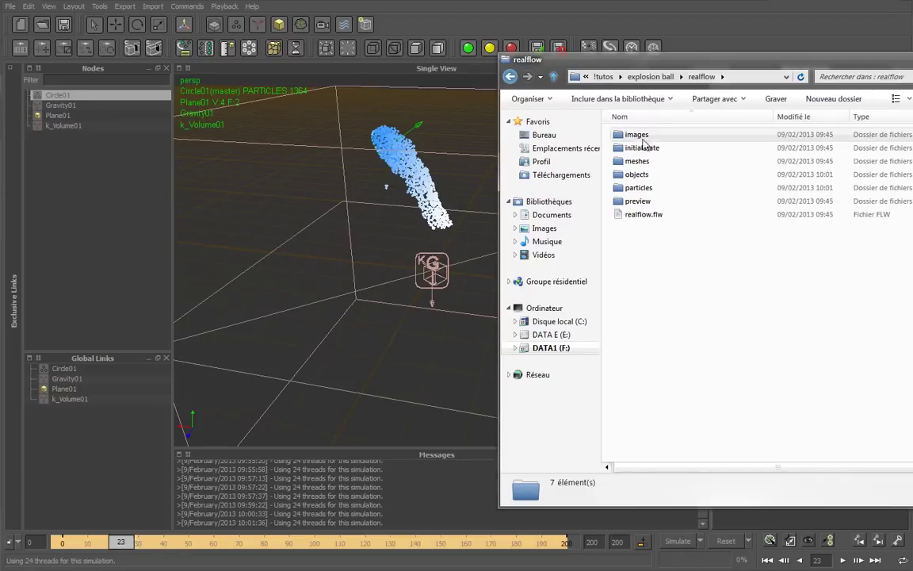
Open the particles folder to check the cached Circle01 .bin frames, then return to RealFlow
{"action": "double_click", "coordinate": [656, 189]}
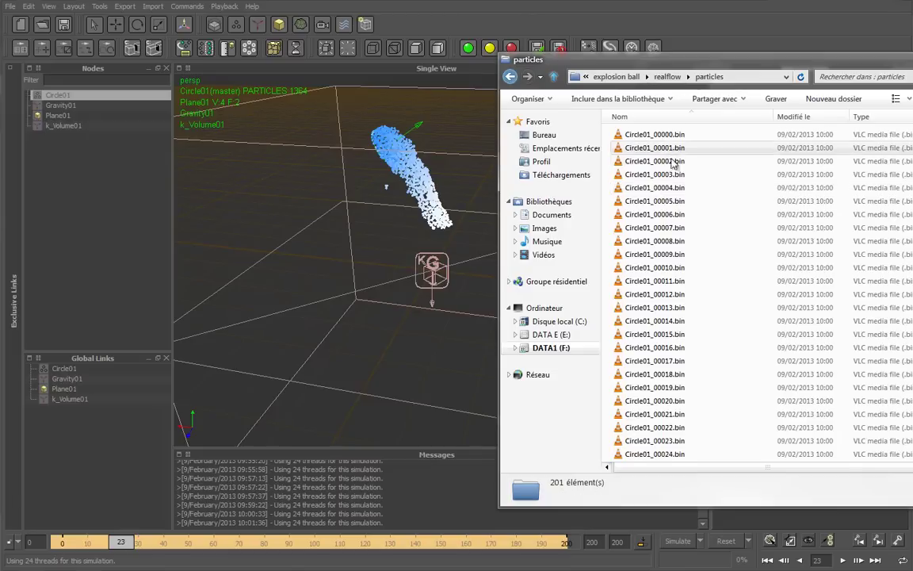
{"action": "scroll", "coordinate": [658, 194], "scroll_direction": "down", "scroll_amount": 6}
{"action": "scroll", "coordinate": [674, 262], "scroll_direction": "down", "scroll_amount": 15}
{"action": "scroll", "coordinate": [679, 271], "scroll_direction": "down", "scroll_amount": 9}
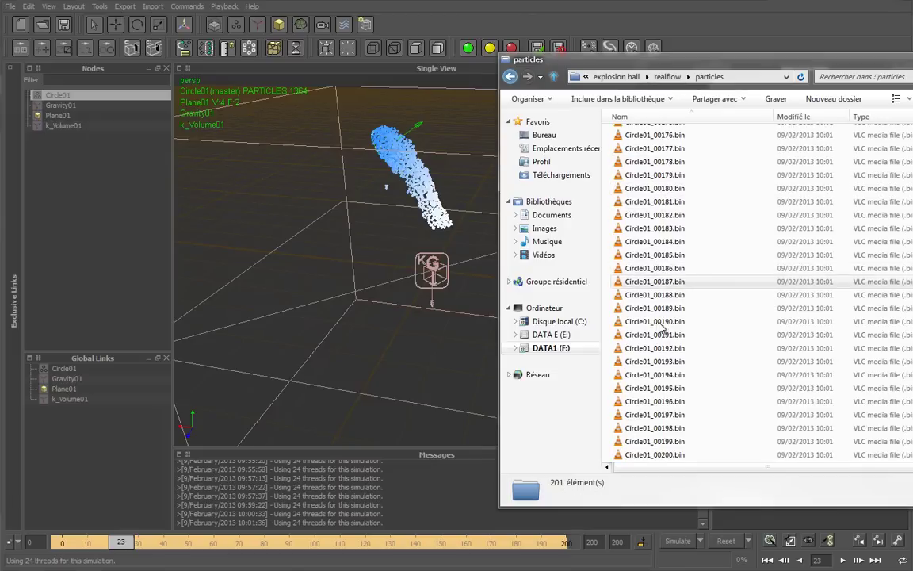
{"action": "left_click", "coordinate": [677, 323]}
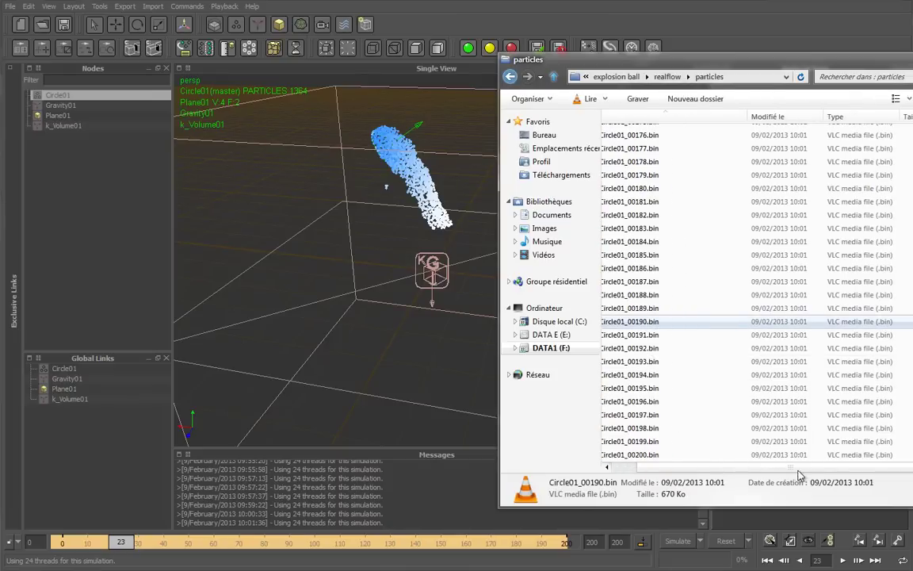
{"action": "scroll", "coordinate": [678, 398], "scroll_direction": "up", "scroll_amount": 4}
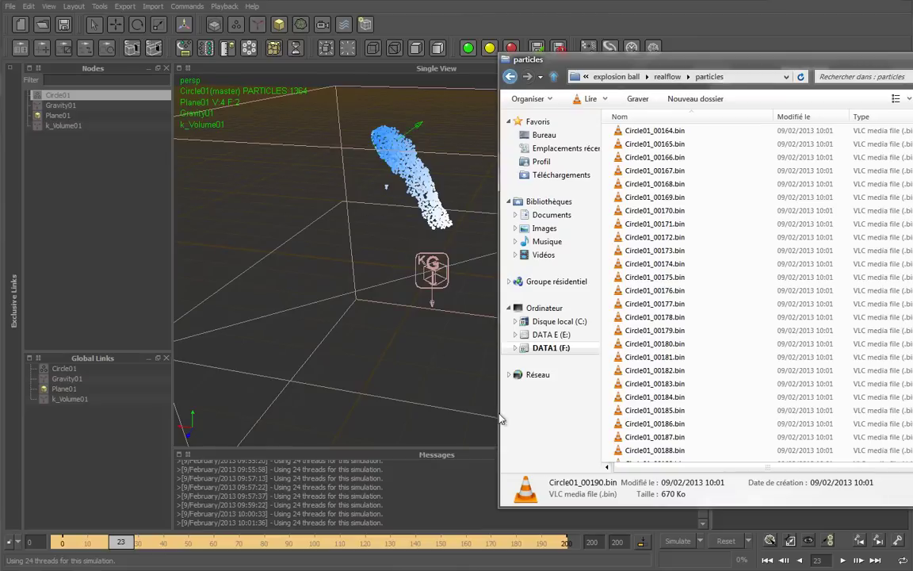
{"action": "mouse_move", "coordinate": [121, 546]}
{"action": "left_mouse_down"}
{"action": "mouse_move", "coordinate": [352, 553]}
{"action": "mouse_move", "coordinate": [101, 565]}
{"action": "mouse_move", "coordinate": [317, 564]}
{"action": "mouse_move", "coordinate": [293, 541]}
{"action": "mouse_move", "coordinate": [148, 541]}
{"action": "mouse_move", "coordinate": [315, 541]}
{"action": "mouse_move", "coordinate": [129, 542]}
{"action": "mouse_move", "coordinate": [181, 542]}
{"action": "left_mouse_up"}
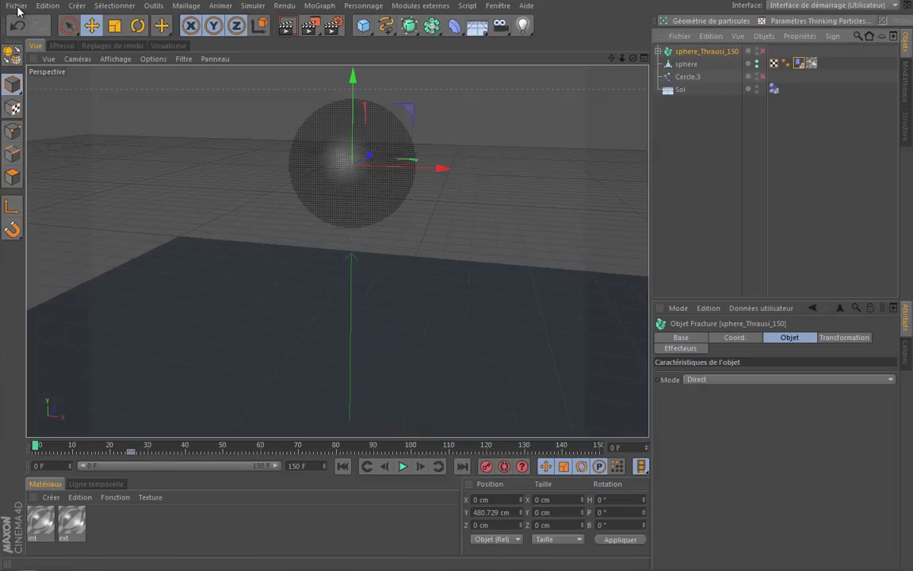
Start a new empty Cinema 4D project via Fichier > Nouveau
{"action": "left_click", "coordinate": [16, 5]}
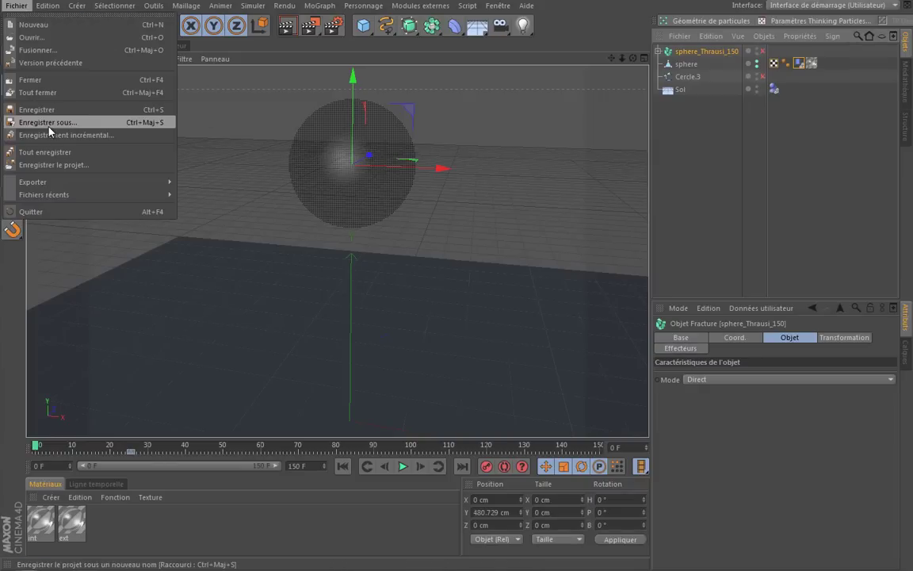
{"action": "left_click", "coordinate": [47, 24]}
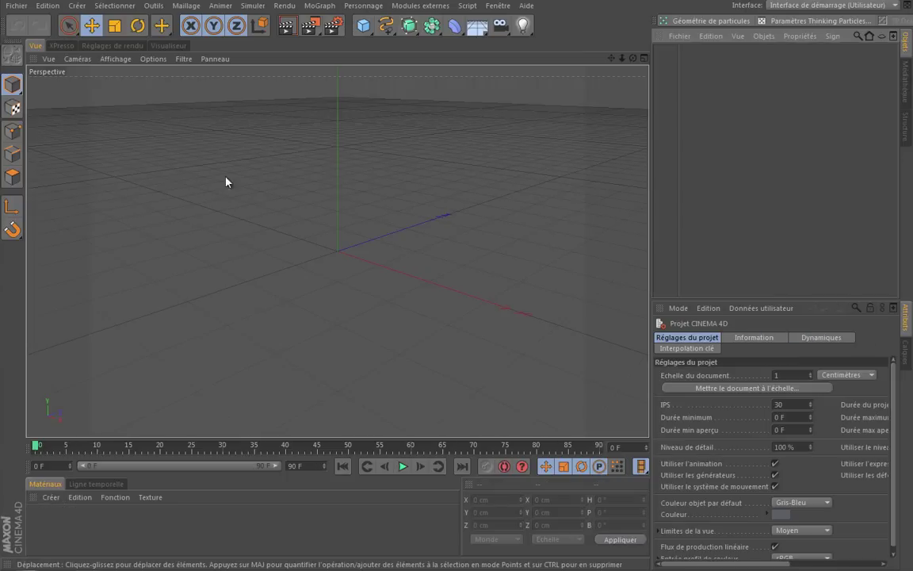
{"action": "left_click", "coordinate": [420, 6]}
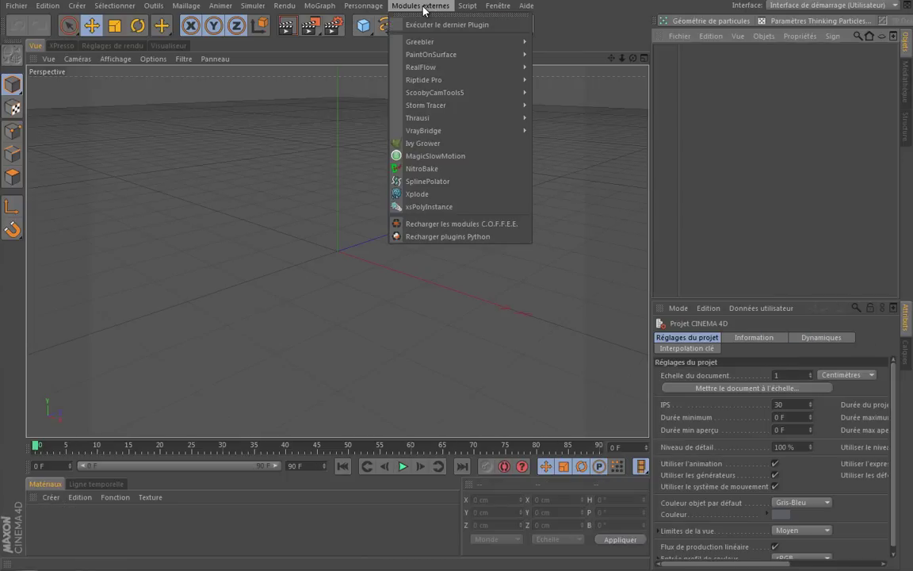
{"action": "mouse_move", "coordinate": [421, 66]}
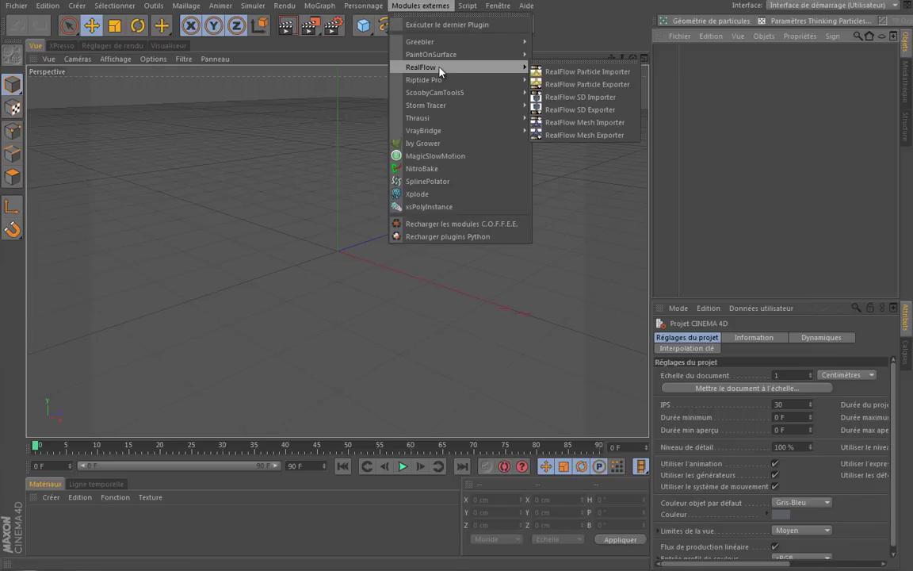
Add a RealFlow Particle Importer reading Circle01_00000.bin from the realflow > particles folder
{"action": "left_click", "coordinate": [597, 72]}
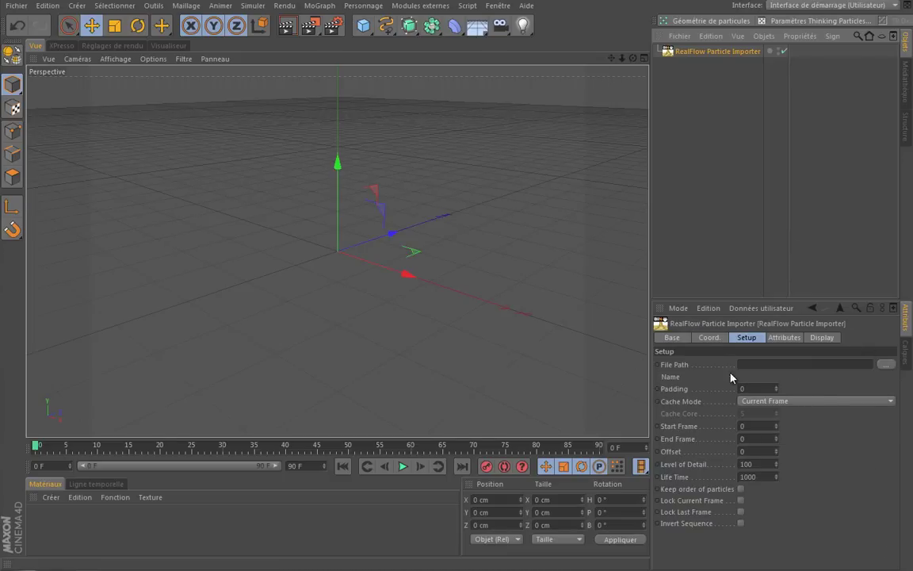
{"action": "left_click", "coordinate": [886, 364]}
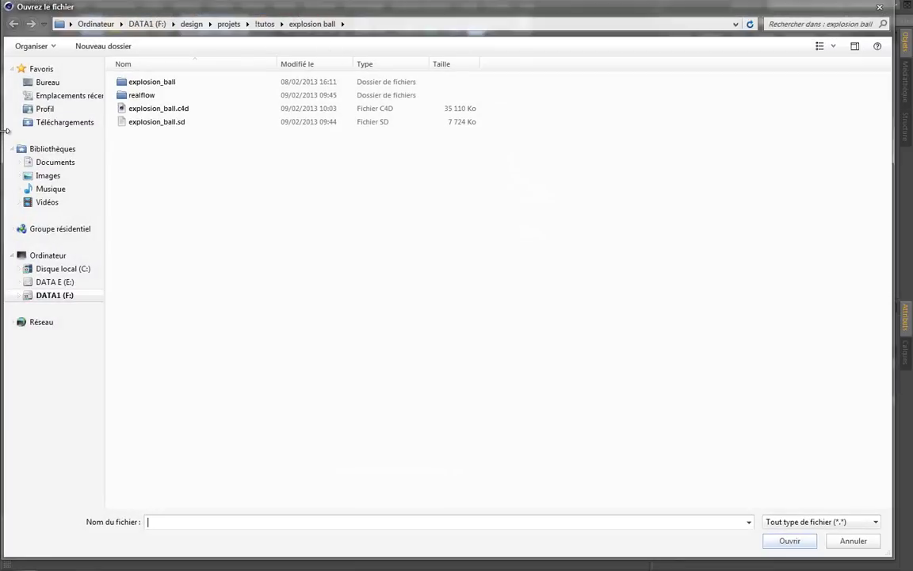
{"action": "left_click_drag", "start_coordinate": [6, 130], "coordinate": [49, 131]}
{"action": "double_click", "coordinate": [186, 95]}
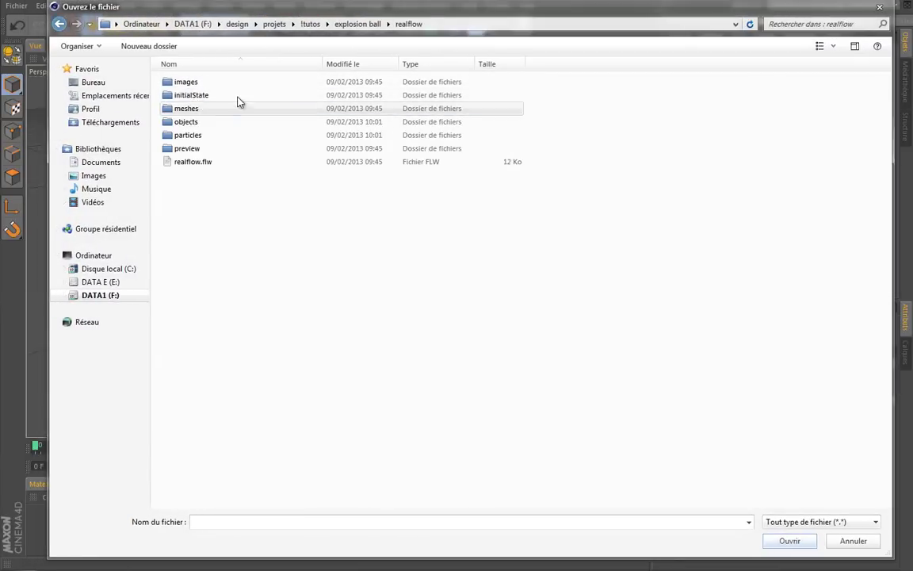
{"action": "double_click", "coordinate": [188, 135]}
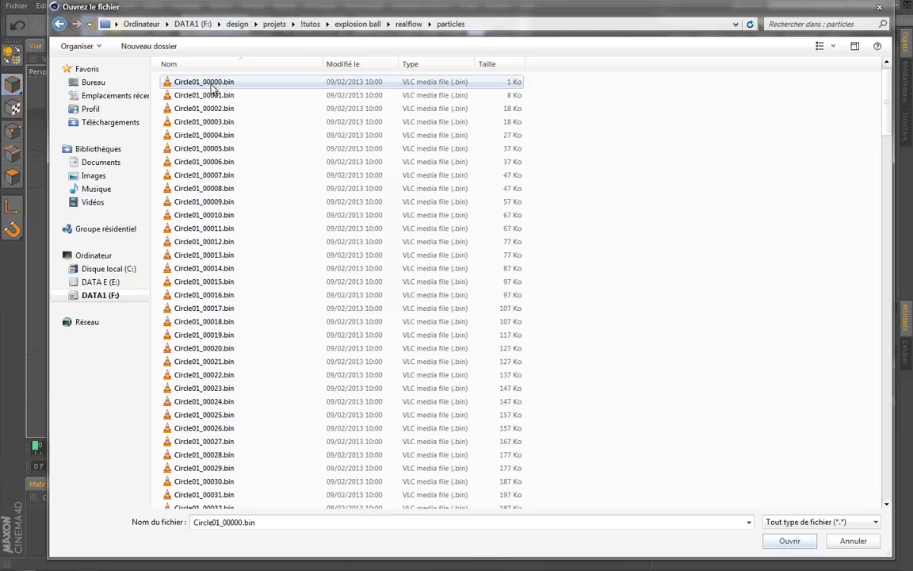
{"action": "left_click", "coordinate": [788, 542]}
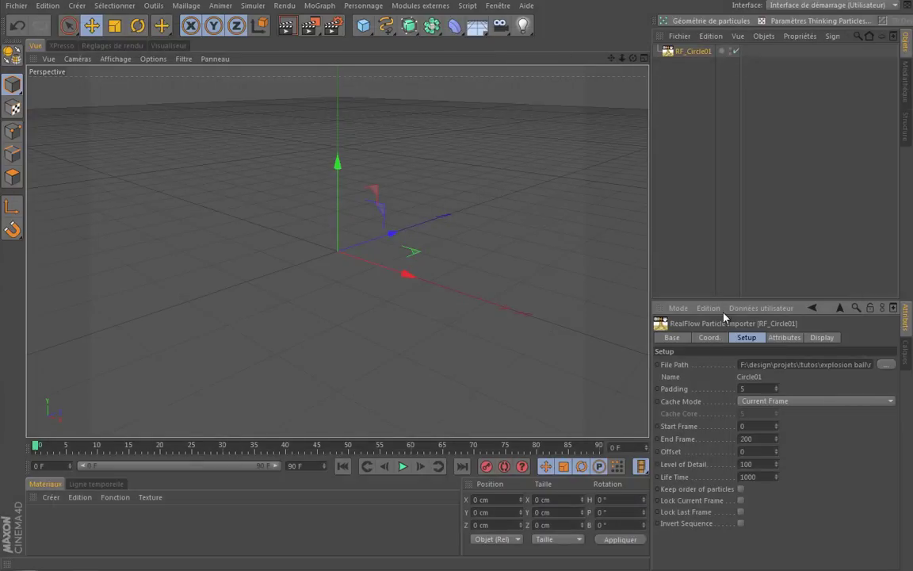
Scrub to frames 2 and 41 and orbit around the imported particle splash
{"action": "left_click", "coordinate": [52, 448]}
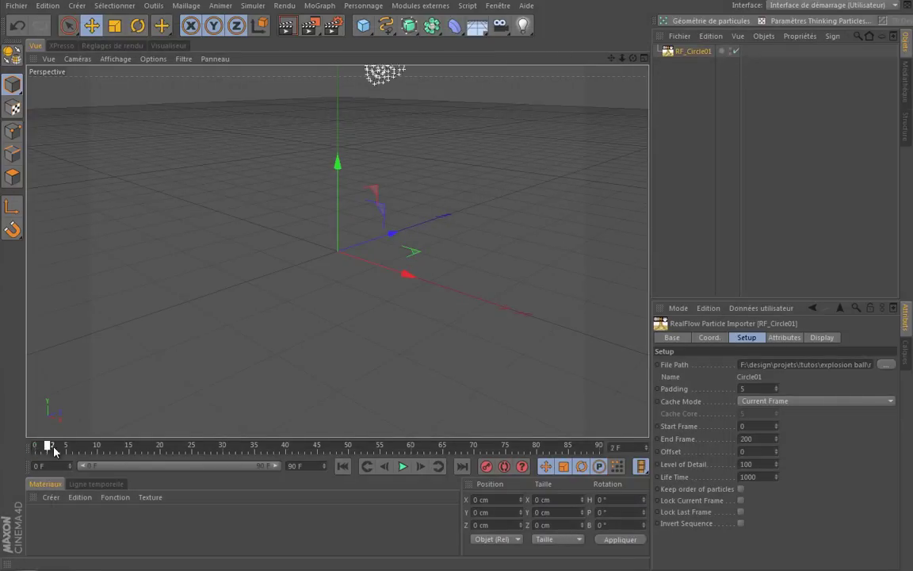
{"action": "left_click_drag", "start_coordinate": [104, 450], "coordinate": [292, 454]}
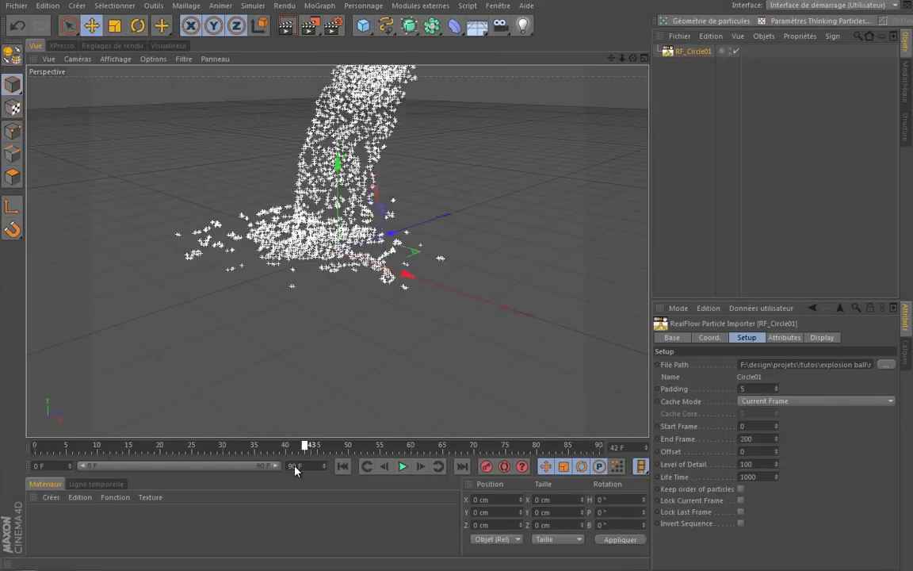
{"action": "left_click_drag", "start_coordinate": [637, 63], "coordinate": [298, 236]}
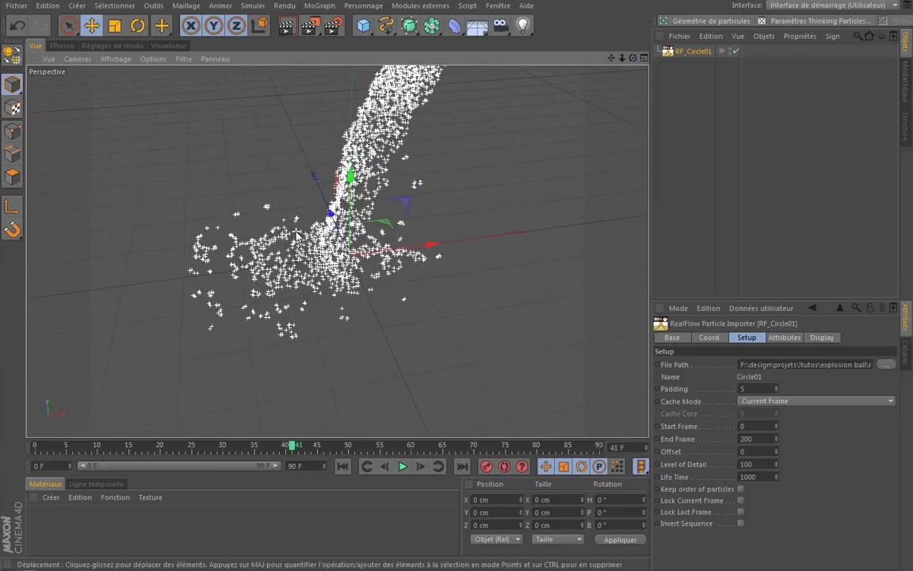
{"action": "left_click_drag", "start_coordinate": [297, 235], "coordinate": [375, 123]}
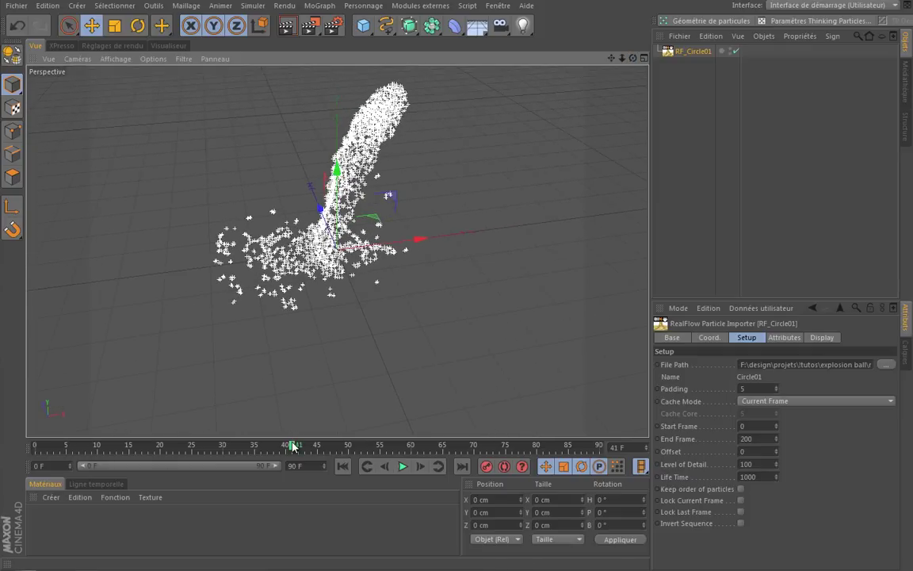
{"action": "mouse_move", "coordinate": [293, 445]}
{"action": "left_mouse_down"}
{"action": "mouse_move", "coordinate": [464, 442]}
{"action": "mouse_move", "coordinate": [221, 453]}
{"action": "mouse_move", "coordinate": [188, 444]}
{"action": "mouse_move", "coordinate": [410, 423]}
{"action": "mouse_move", "coordinate": [623, 421]}
{"action": "mouse_move", "coordinate": [210, 439]}
{"action": "mouse_move", "coordinate": [409, 432]}
{"action": "mouse_move", "coordinate": [533, 443]}
{"action": "mouse_move", "coordinate": [219, 422]}
{"action": "mouse_move", "coordinate": [546, 408]}
{"action": "mouse_move", "coordinate": [230, 434]}
{"action": "mouse_move", "coordinate": [305, 444]}
{"action": "left_mouse_up"}
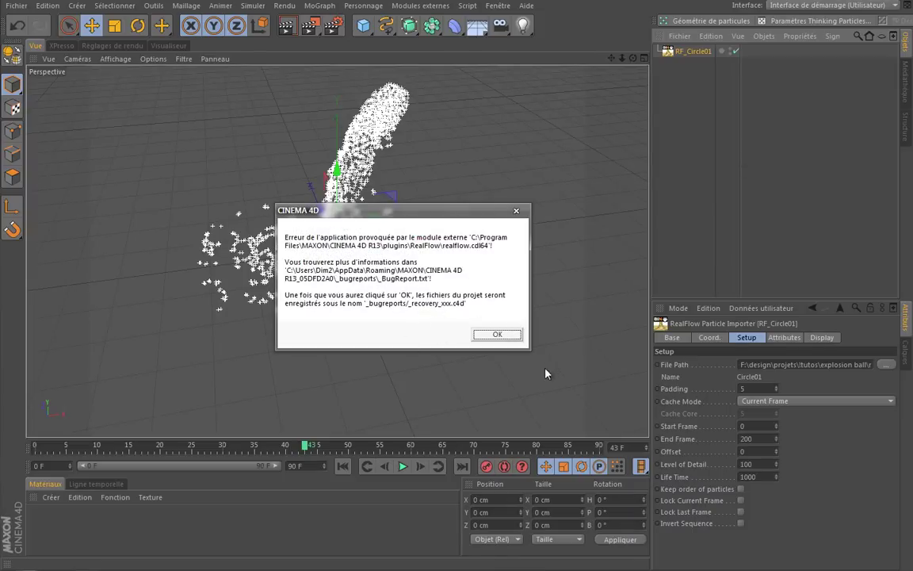
Acknowledge the RealFlow plugin error and decline sending the crash report
{"action": "left_click", "coordinate": [508, 334]}
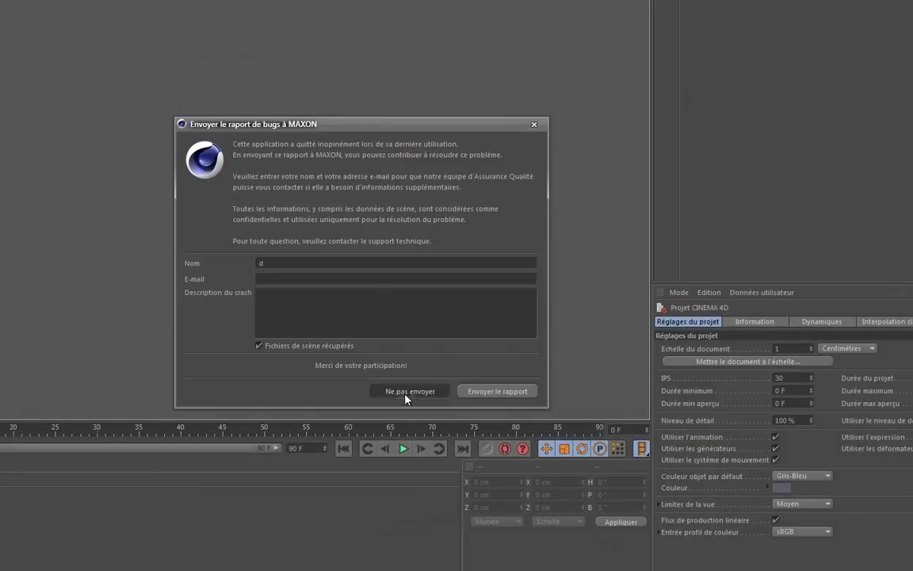
{"action": "left_click", "coordinate": [408, 391]}
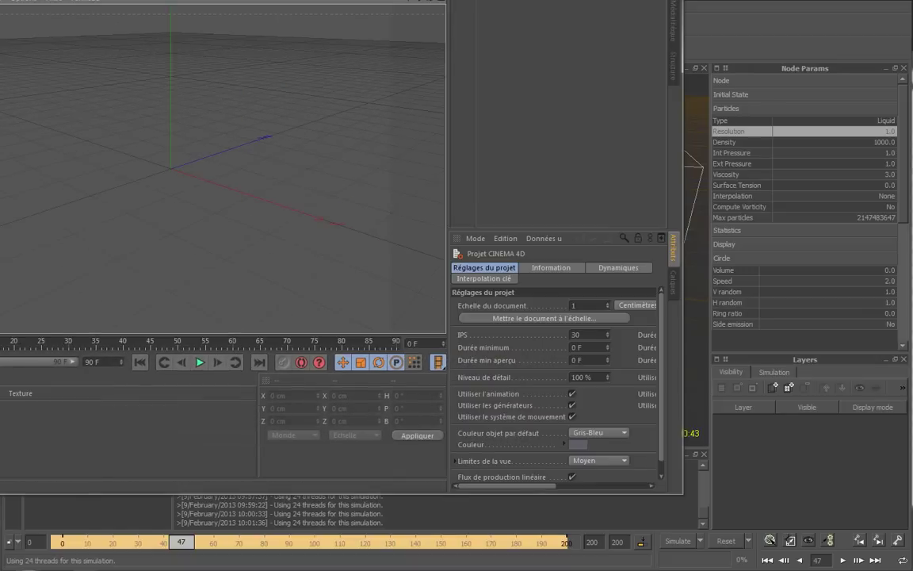
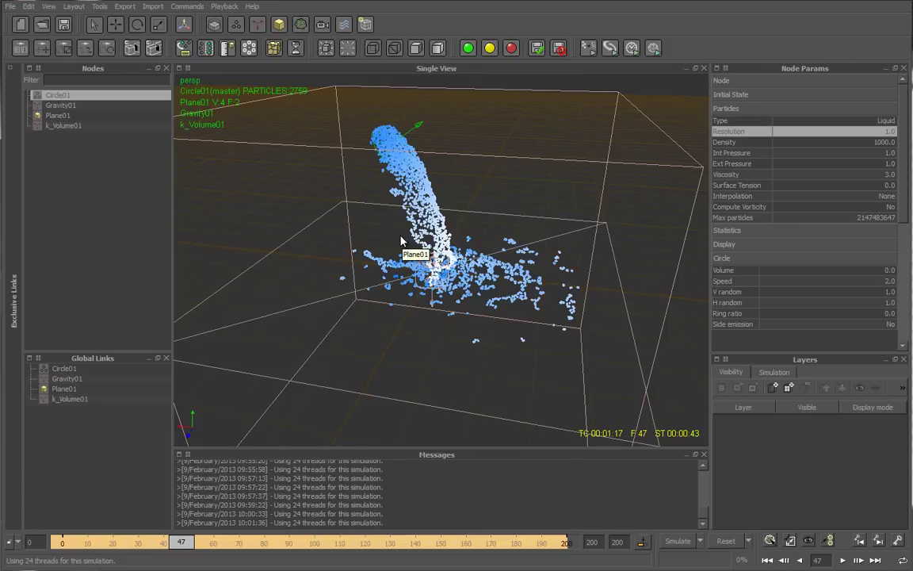
Add a Particle mesh (Standard) node, ParticleMesh_ST01, and expand it to show Circle01 as its emitter
{"action": "left_click", "coordinate": [232, 250]}
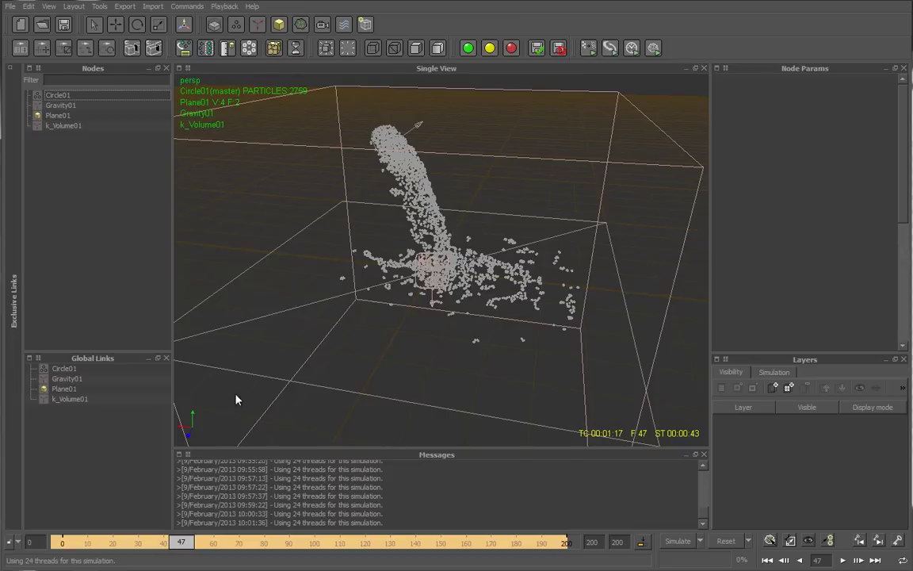
{"action": "mouse_move", "coordinate": [182, 543]}
{"action": "left_mouse_down"}
{"action": "mouse_move", "coordinate": [553, 546]}
{"action": "mouse_move", "coordinate": [62, 546]}
{"action": "left_mouse_up"}
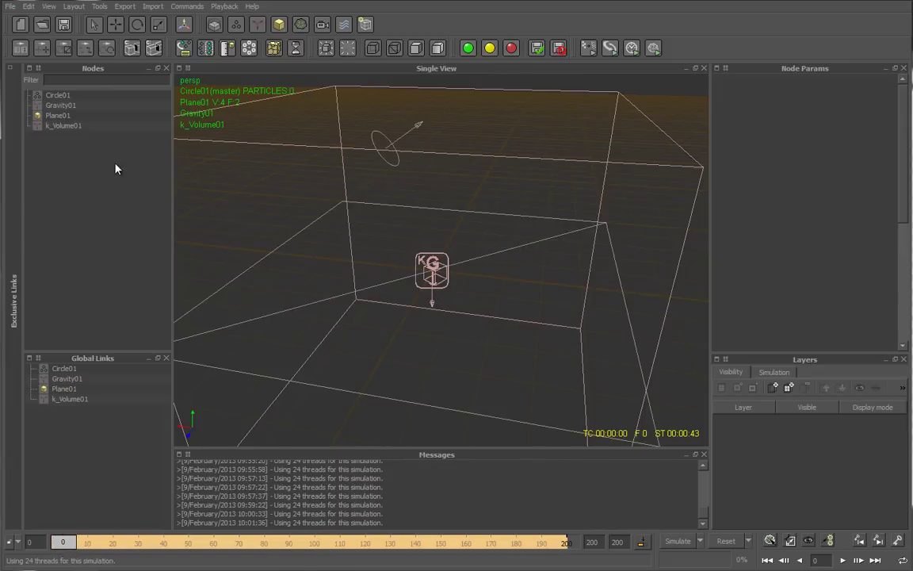
{"action": "left_click", "coordinate": [301, 25]}
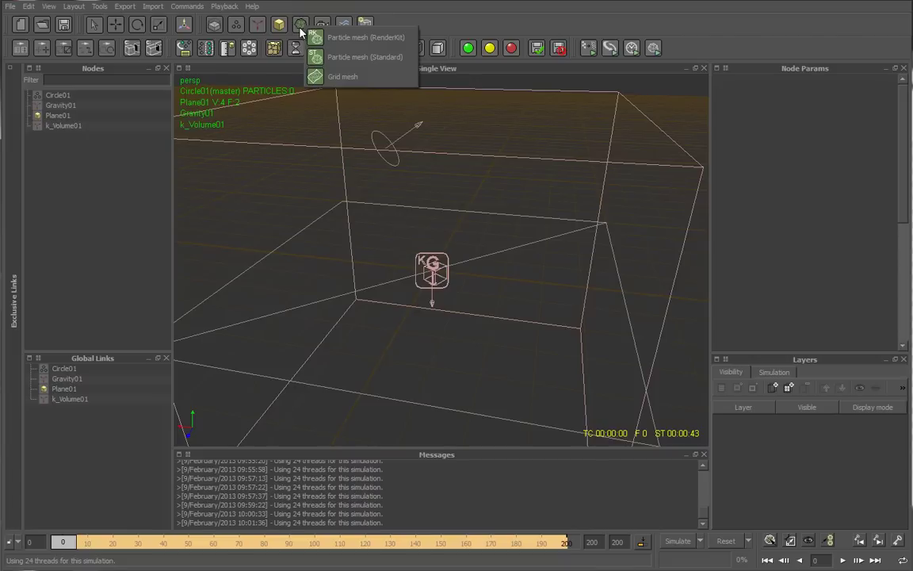
{"action": "left_click", "coordinate": [343, 58]}
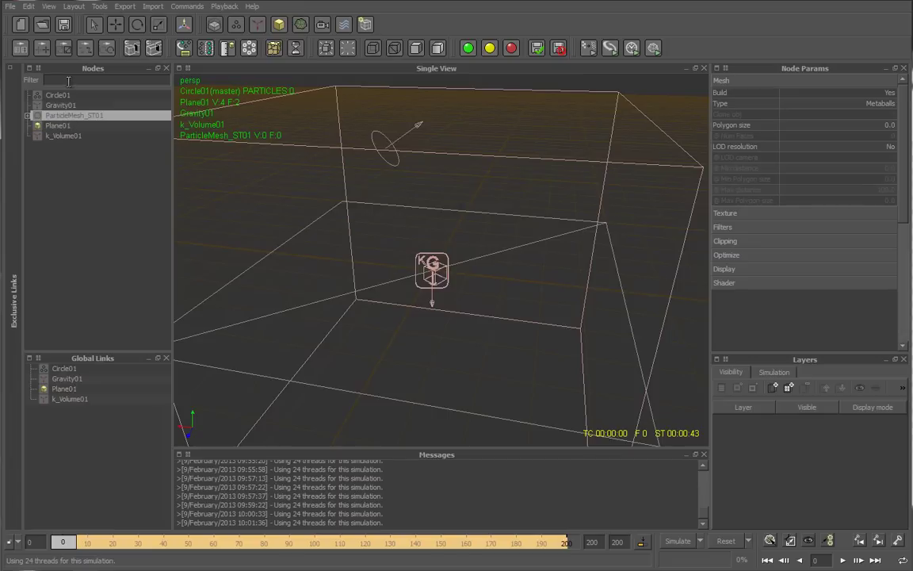
{"action": "left_click", "coordinate": [29, 116]}
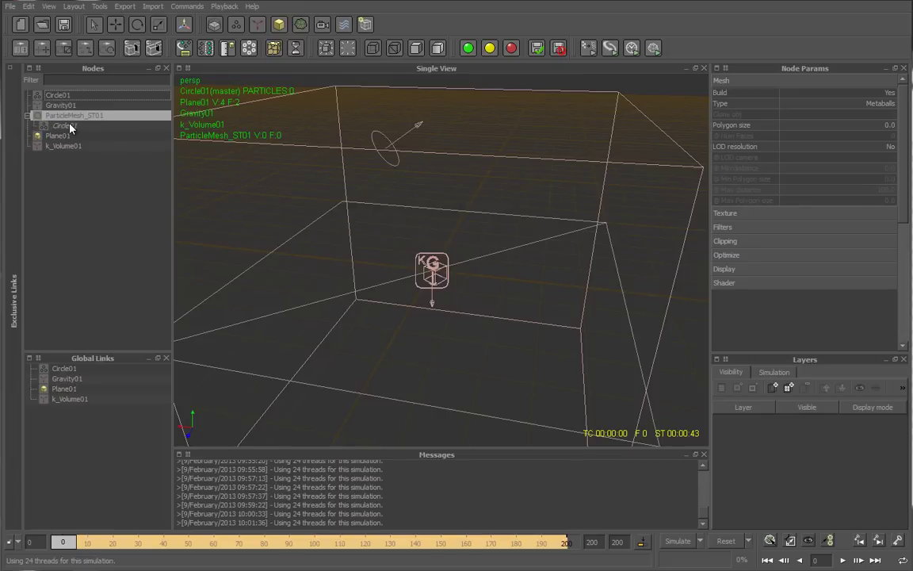
{"action": "left_click", "coordinate": [65, 126]}
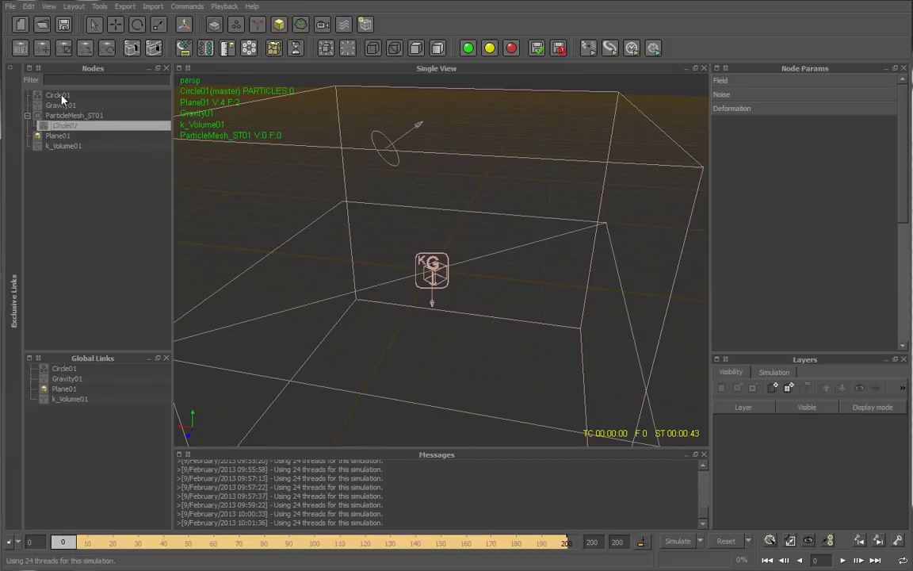
{"action": "left_click", "coordinate": [45, 96]}
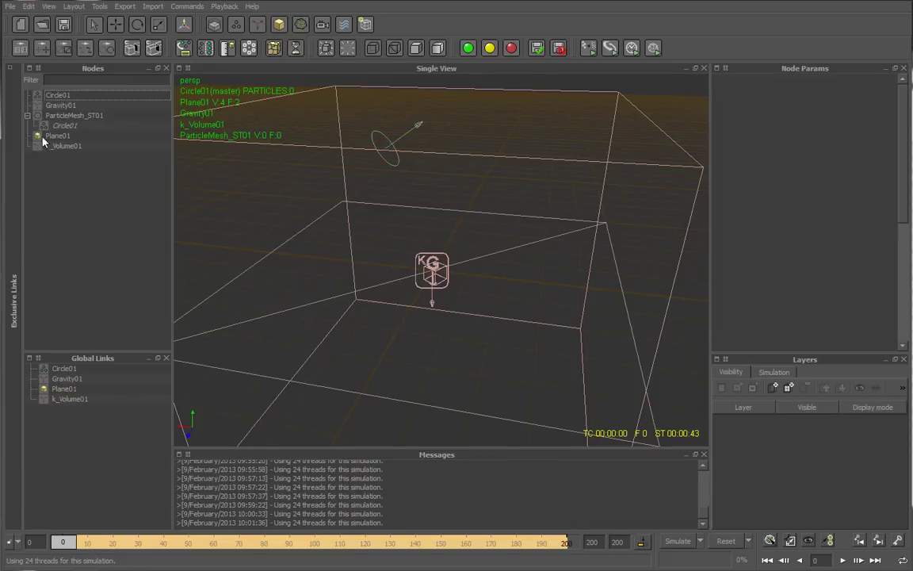
Use Insert all emitters on ParticleMesh_ST01 so Circle01 feeds the mesh
{"action": "right_click", "coordinate": [81, 116]}
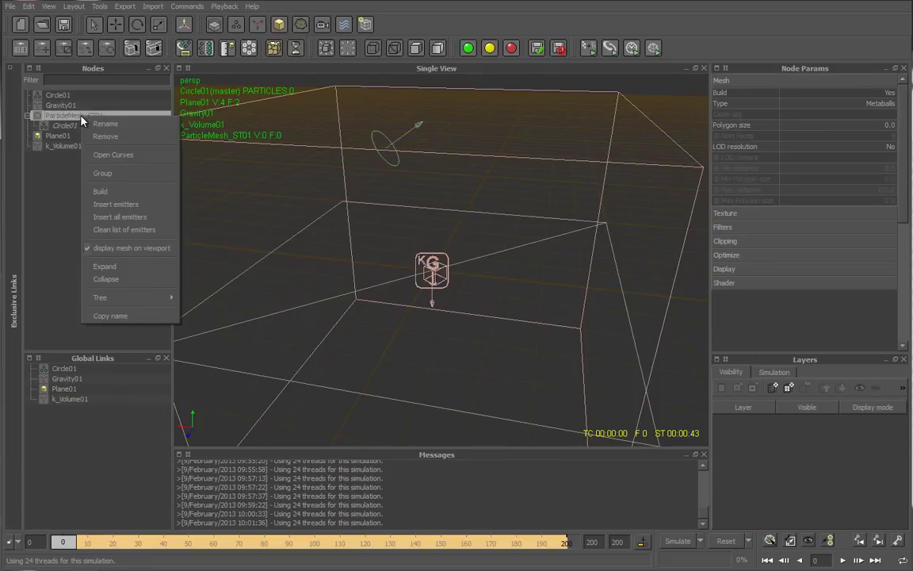
{"action": "left_click", "coordinate": [151, 205]}
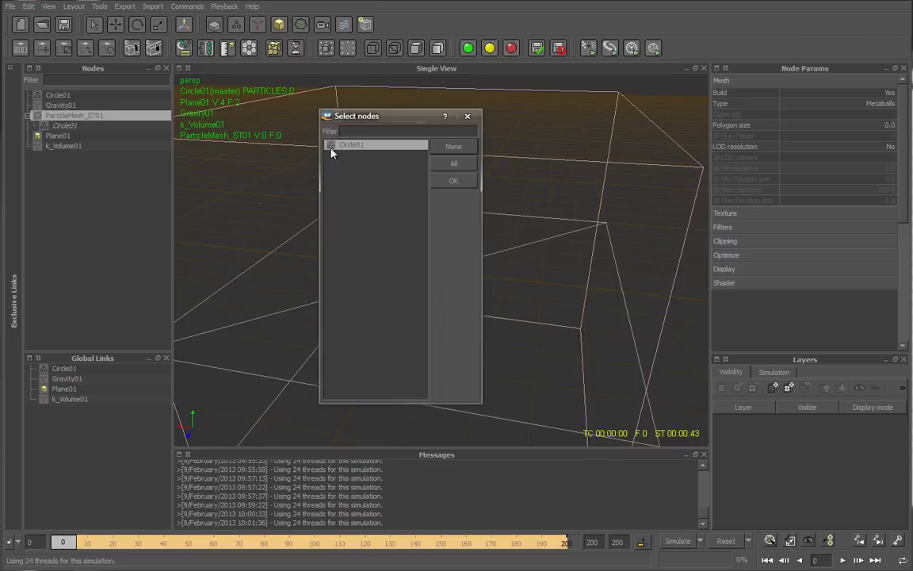
{"action": "left_click", "coordinate": [467, 117]}
{"action": "right_click", "coordinate": [93, 116]}
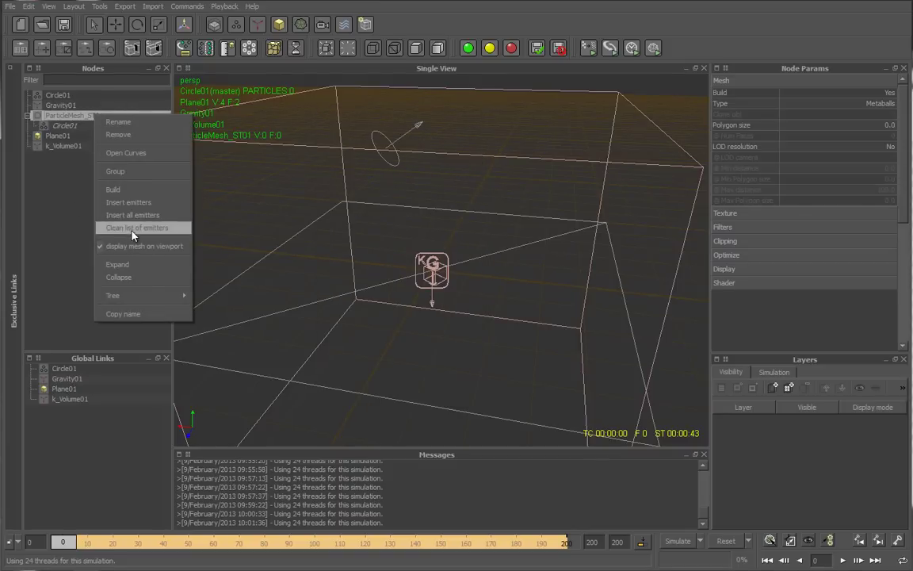
{"action": "left_click", "coordinate": [123, 172]}
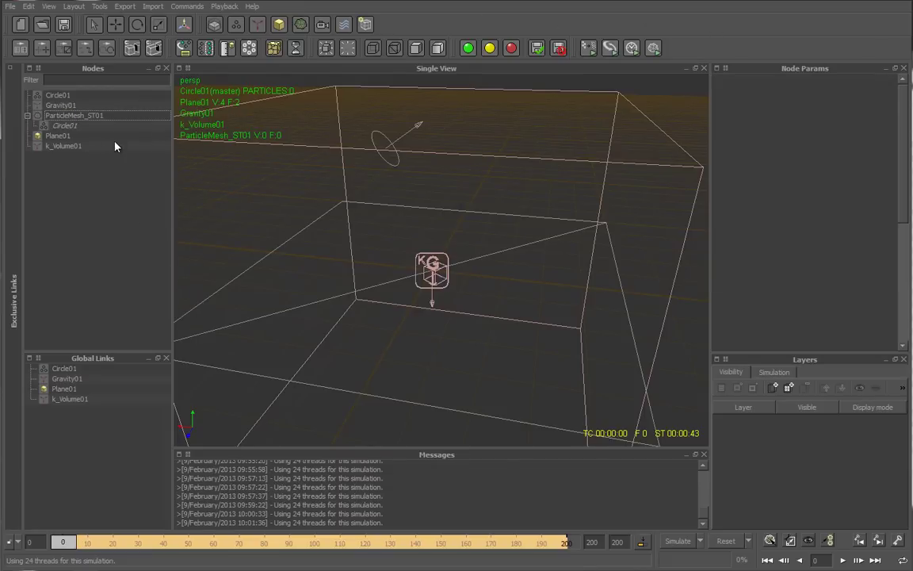
Run the scene script until Done appears, then go to frame 3
{"action": "mouse_move", "coordinate": [57, 542]}
{"action": "left_mouse_down"}
{"action": "mouse_move", "coordinate": [177, 545]}
{"action": "mouse_move", "coordinate": [19, 540]}
{"action": "left_mouse_up"}
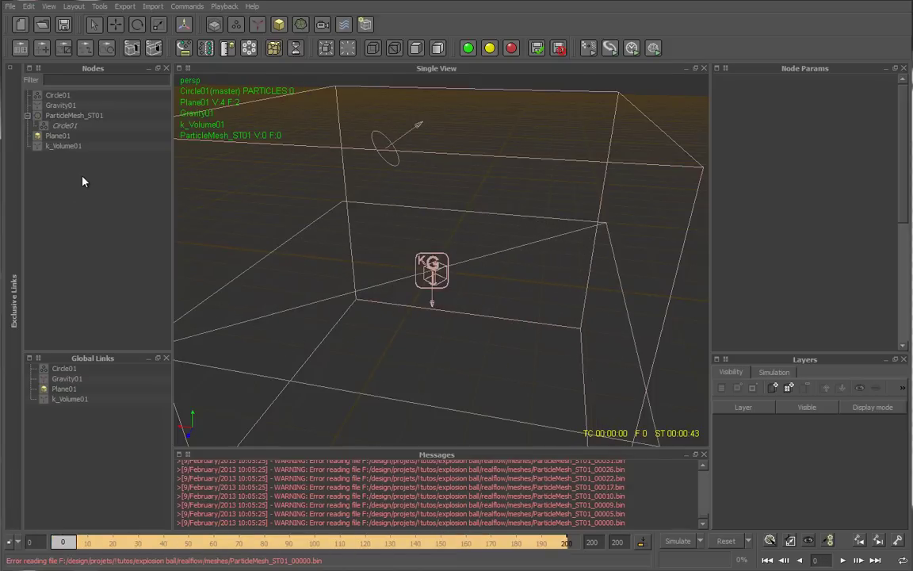
{"action": "left_click", "coordinate": [654, 50]}
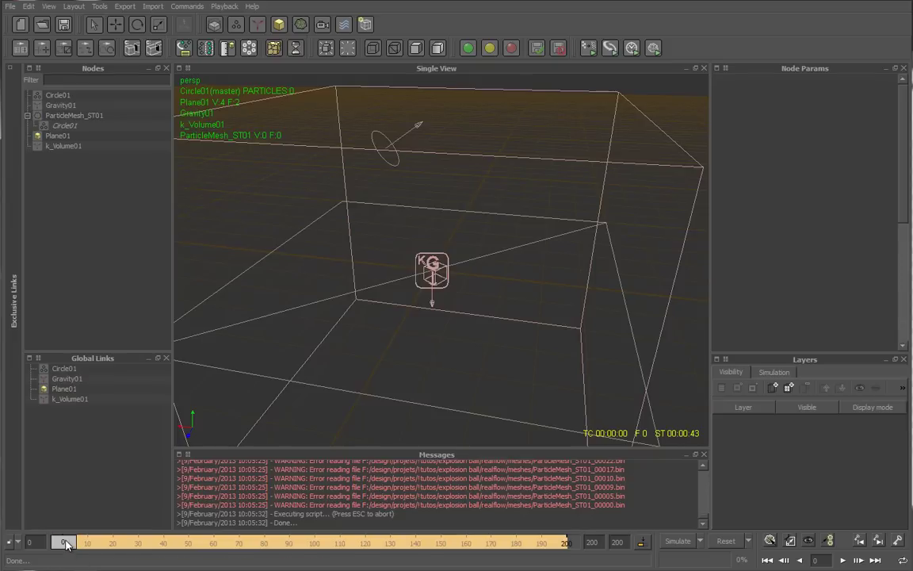
{"action": "mouse_move", "coordinate": [66, 544]}
{"action": "left_mouse_down"}
{"action": "mouse_move", "coordinate": [111, 544]}
{"action": "mouse_move", "coordinate": [70, 544]}
{"action": "left_mouse_up"}
Start building the ParticleMesh_ST01 mesh sequence and bring up the particles folder window
{"action": "left_click", "coordinate": [86, 115]}
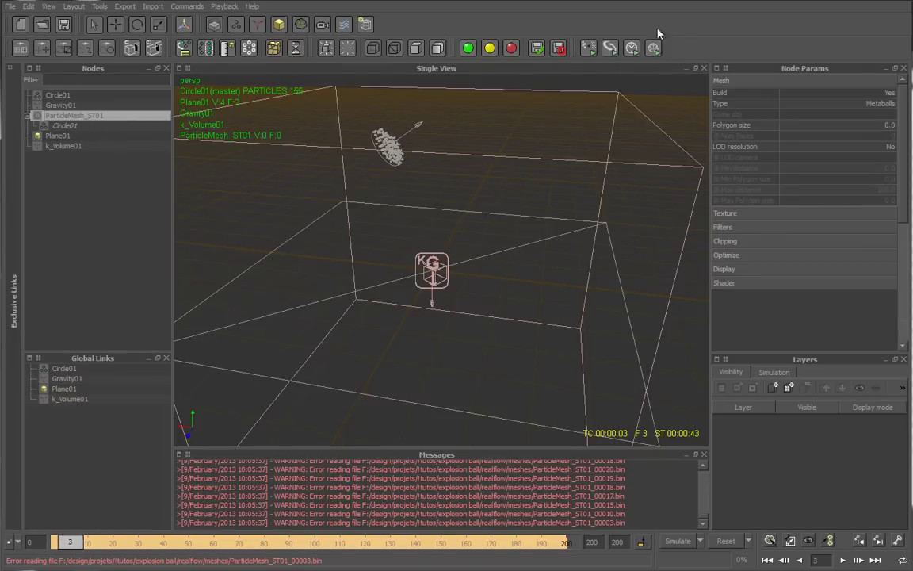
{"action": "left_click", "coordinate": [653, 49]}
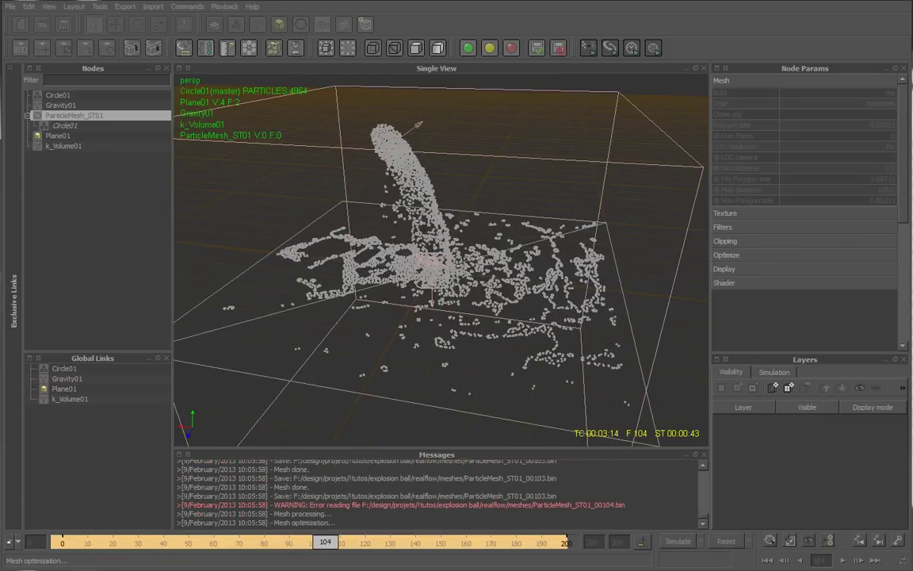
{"action": "key", "text": "alt+Tab"}
Move Explorer aside and browse from the realflow folder into the meshes folder
{"action": "left_click_drag", "start_coordinate": [716, 71], "coordinate": [599, 86]}
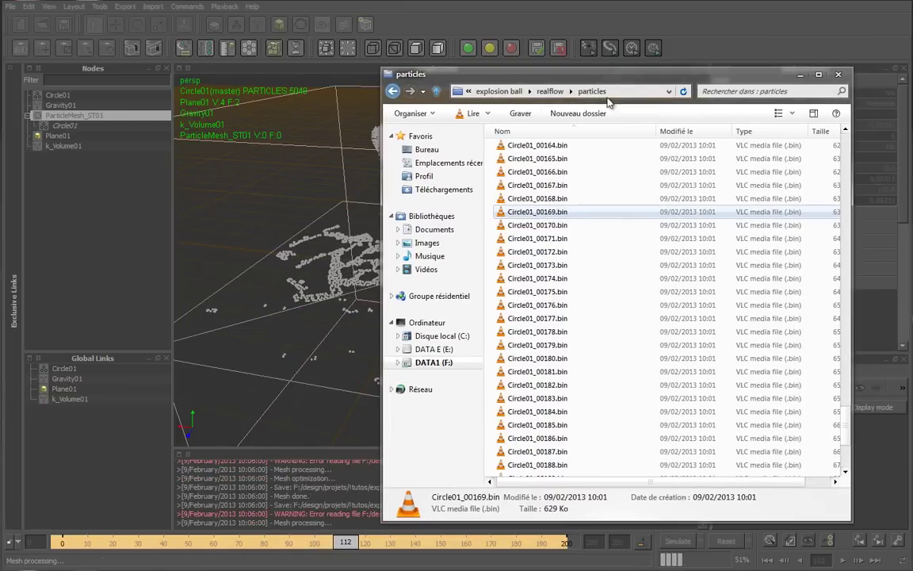
{"action": "left_click", "coordinate": [550, 91]}
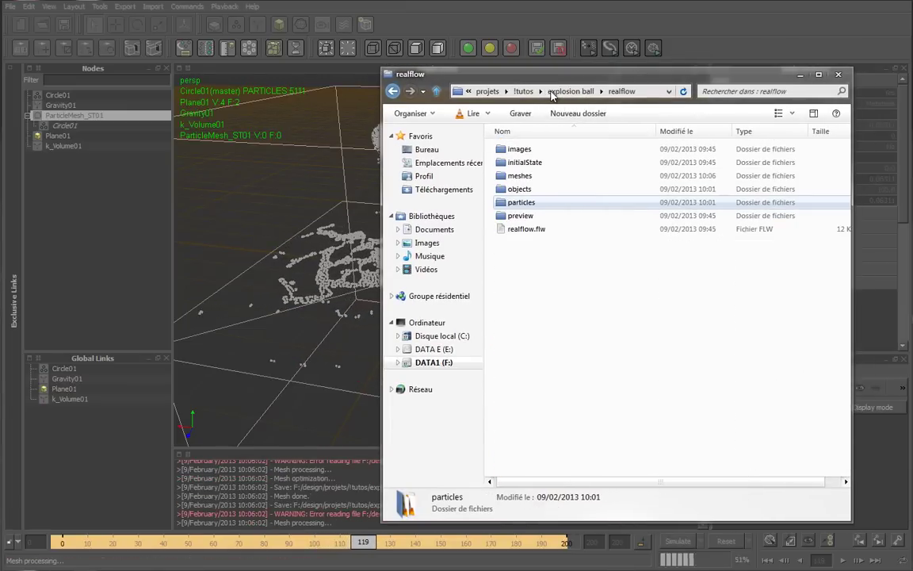
{"action": "double_click", "coordinate": [519, 175]}
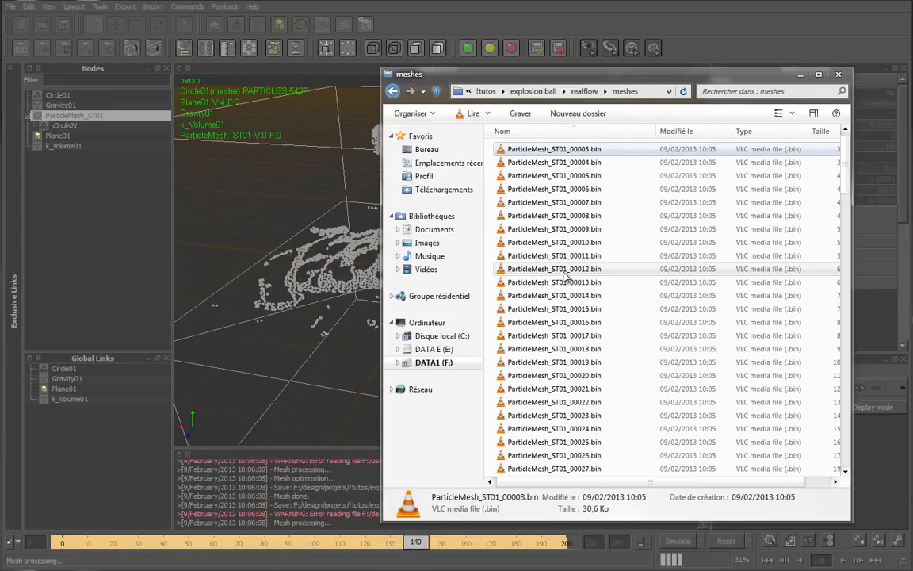
{"action": "scroll", "coordinate": [562, 265], "scroll_direction": "down", "scroll_amount": 5}
{"action": "scroll", "coordinate": [565, 275], "scroll_direction": "down", "scroll_amount": 10}
{"action": "scroll", "coordinate": [565, 274], "scroll_direction": "up", "scroll_amount": 8}
{"action": "scroll", "coordinate": [627, 182], "scroll_direction": "up", "scroll_amount": 7}
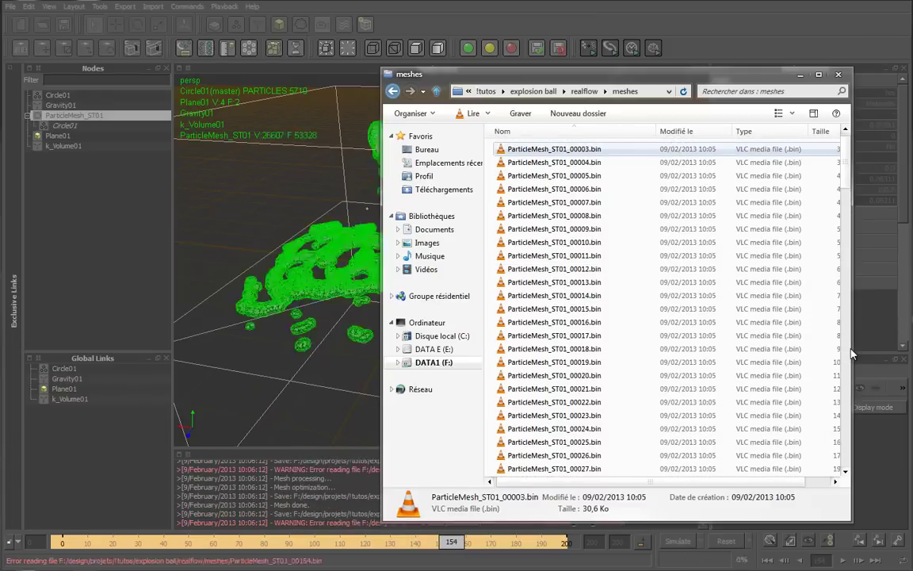
Widen the window and check sizes of the ParticleMesh_ST01 .bin files, e.g. 00016 and 00170
{"action": "left_click_drag", "start_coordinate": [852, 353], "coordinate": [893, 351]}
{"action": "left_click", "coordinate": [587, 322]}
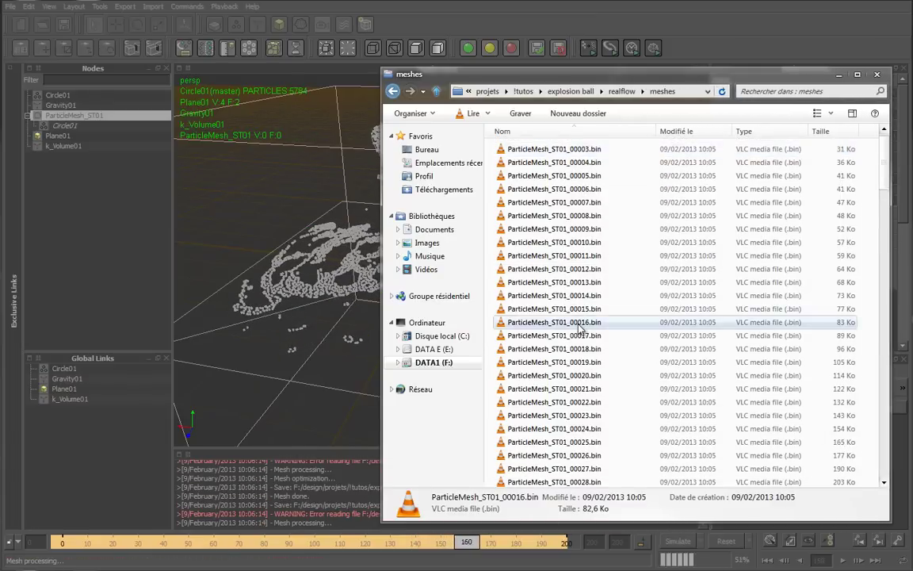
{"action": "scroll", "coordinate": [582, 322], "scroll_direction": "down", "scroll_amount": 7}
{"action": "scroll", "coordinate": [579, 327], "scroll_direction": "down", "scroll_amount": 9}
{"action": "scroll", "coordinate": [579, 326], "scroll_direction": "down", "scroll_amount": 8}
{"action": "scroll", "coordinate": [578, 327], "scroll_direction": "down", "scroll_amount": 6}
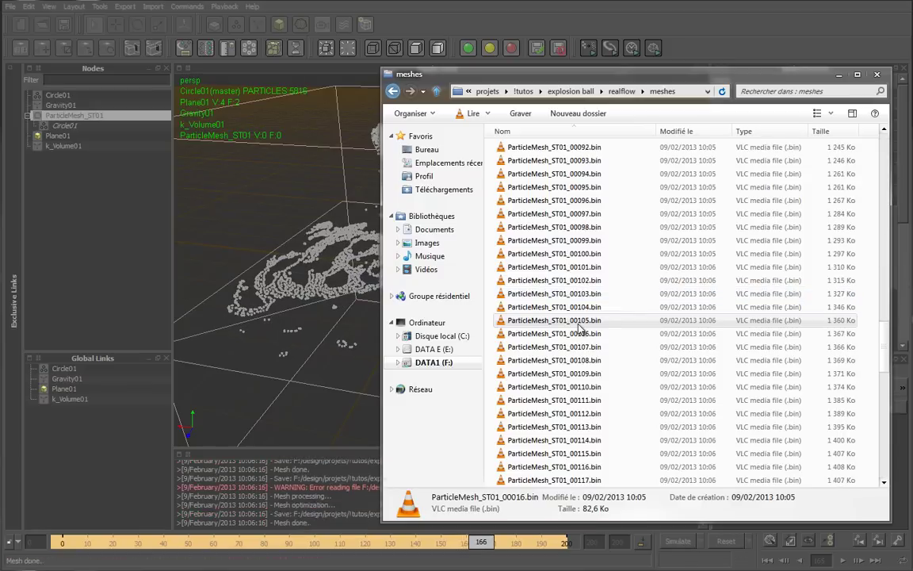
{"action": "scroll", "coordinate": [579, 327], "scroll_direction": "down", "scroll_amount": 11}
{"action": "scroll", "coordinate": [579, 327], "scroll_direction": "down", "scroll_amount": 6}
{"action": "scroll", "coordinate": [579, 328], "scroll_direction": "down", "scroll_amount": 2}
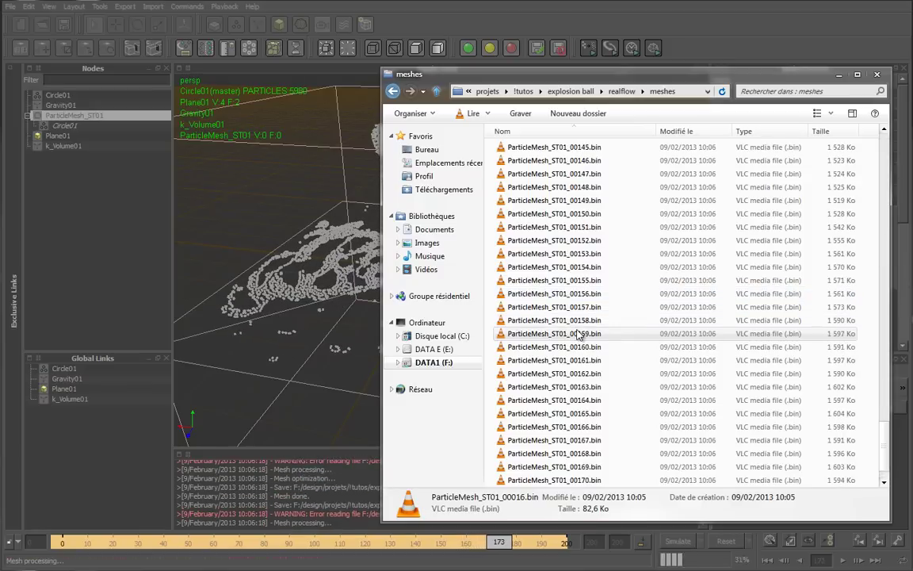
{"action": "scroll", "coordinate": [583, 333], "scroll_direction": "down", "scroll_amount": 1}
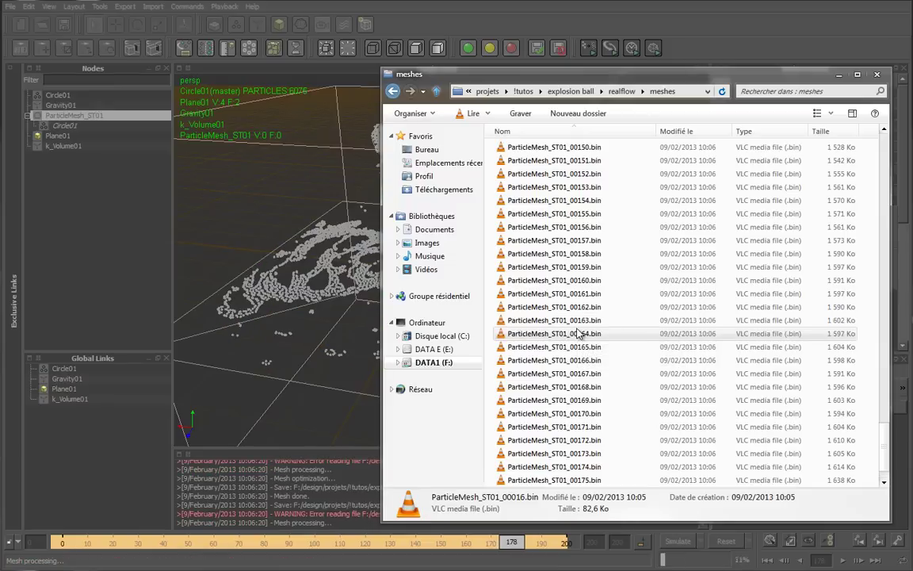
{"action": "left_click", "coordinate": [593, 413]}
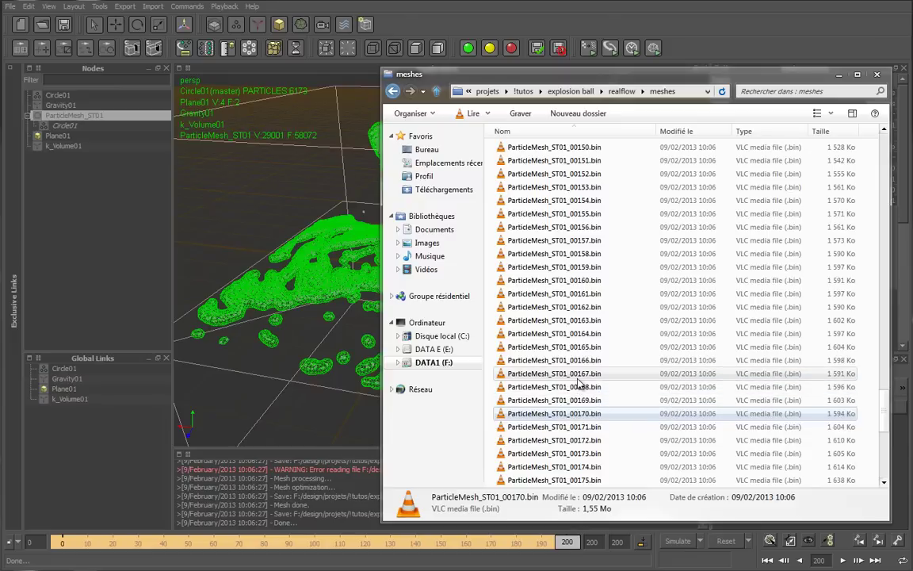
Minimize Explorer and scrub back to review the green fluid mesh at an earlier frame
{"action": "left_click", "coordinate": [837, 75]}
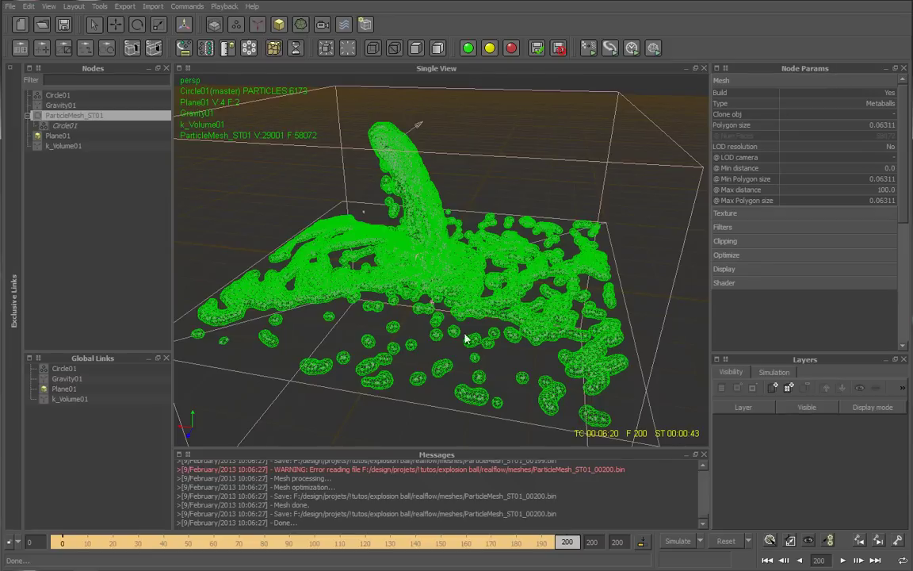
{"action": "mouse_move", "coordinate": [568, 542]}
{"action": "left_mouse_down"}
{"action": "mouse_move", "coordinate": [497, 532]}
{"action": "mouse_move", "coordinate": [275, 541]}
{"action": "mouse_move", "coordinate": [382, 545]}
{"action": "left_mouse_up"}
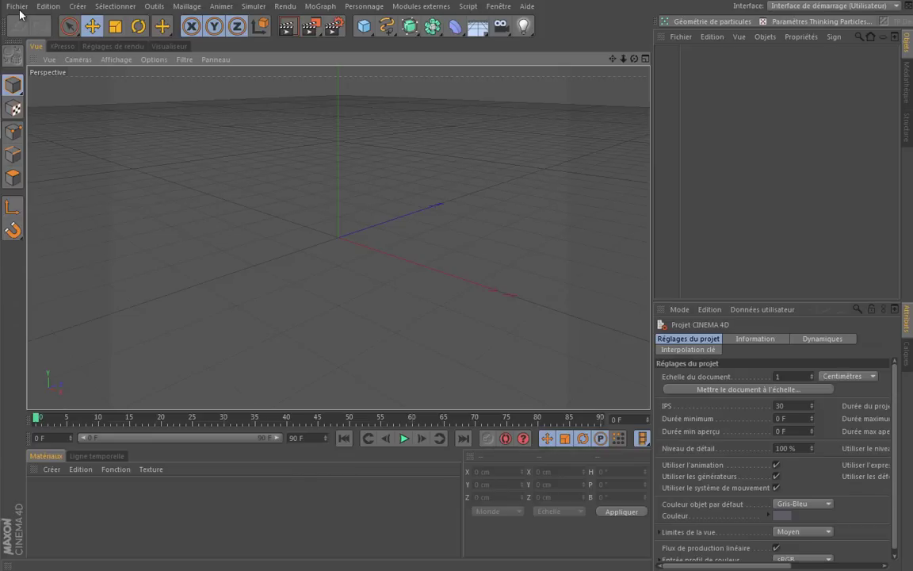
Add a RealFlow Mesh Importer and load the ParticleMesh_ST01 sequence from the realflow meshes folder
{"action": "left_click", "coordinate": [424, 7]}
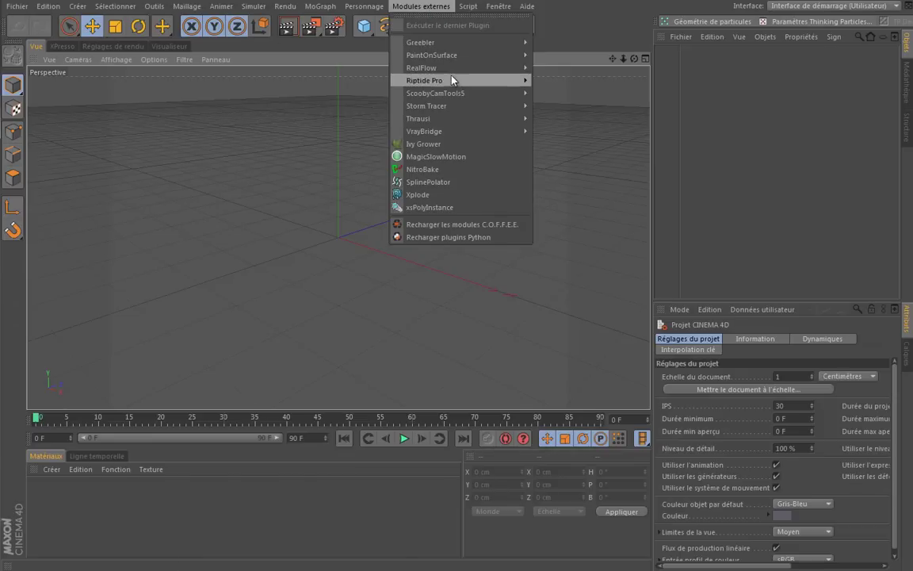
{"action": "mouse_move", "coordinate": [421, 68]}
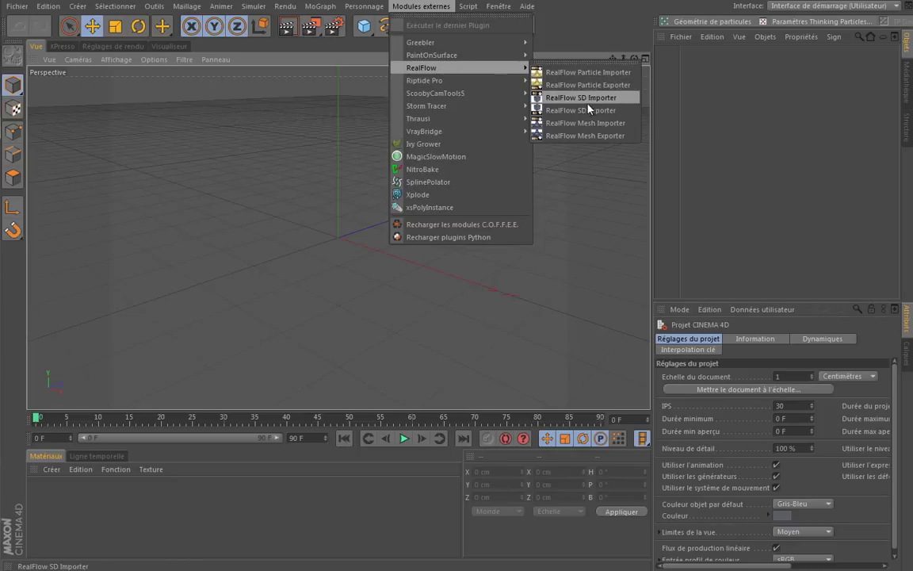
{"action": "left_click", "coordinate": [610, 126]}
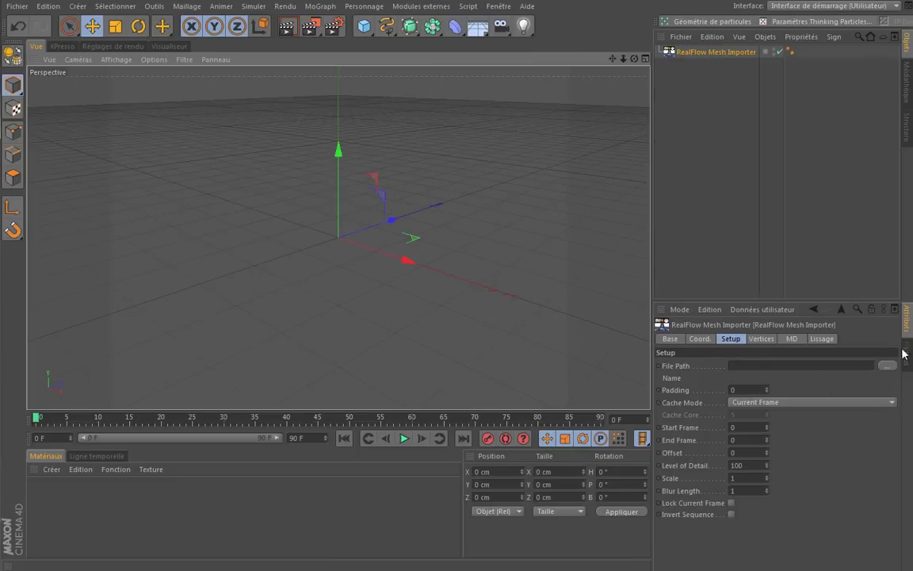
{"action": "left_click", "coordinate": [888, 367]}
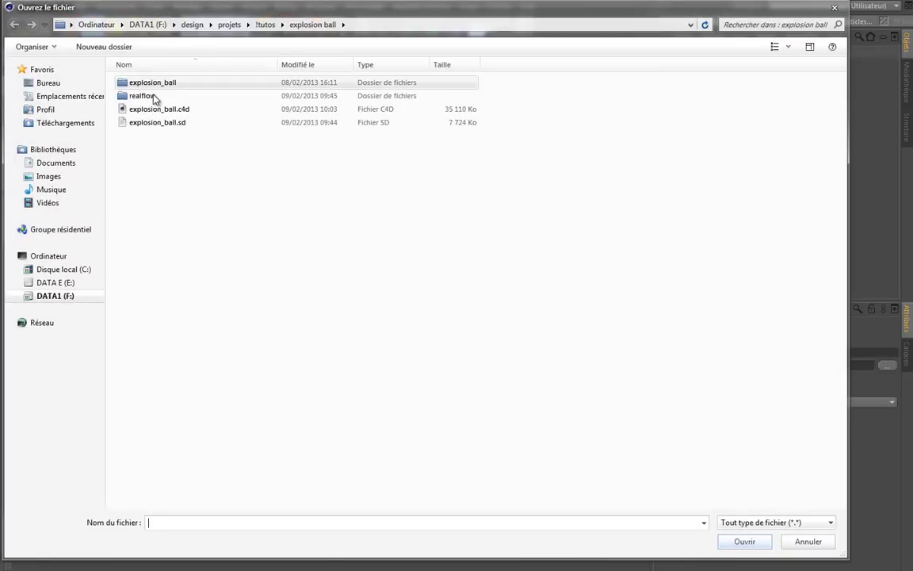
{"action": "double_click", "coordinate": [151, 96]}
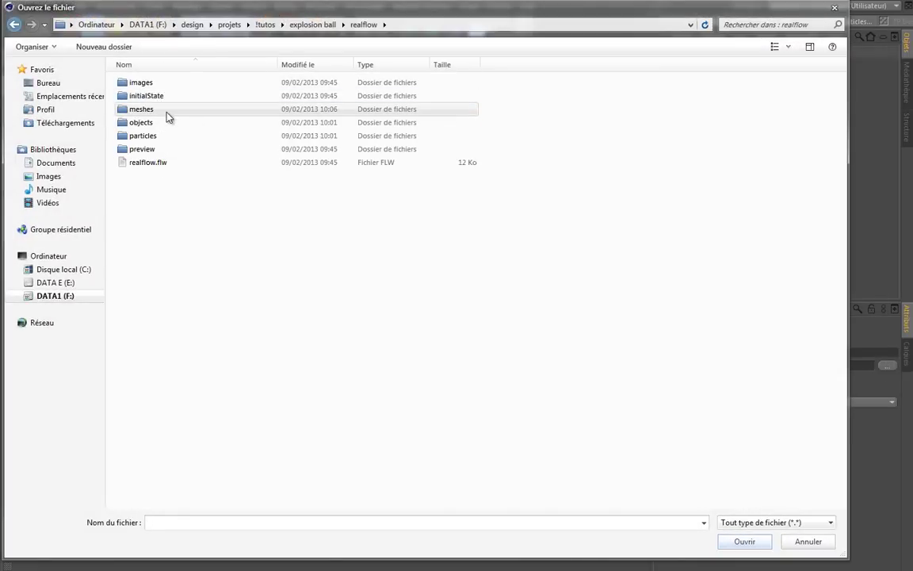
{"action": "double_click", "coordinate": [151, 108]}
{"action": "left_click", "coordinate": [187, 82]}
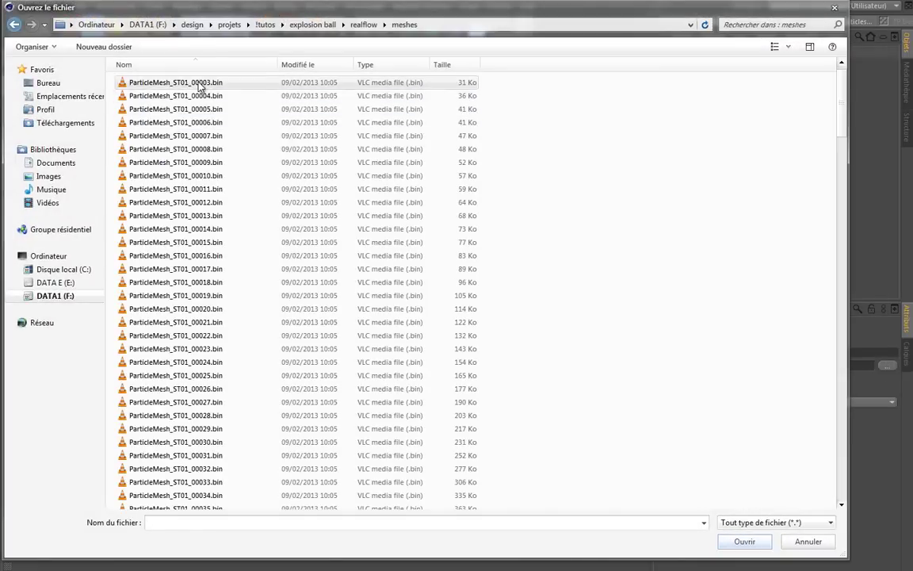
{"action": "left_click", "coordinate": [745, 542]}
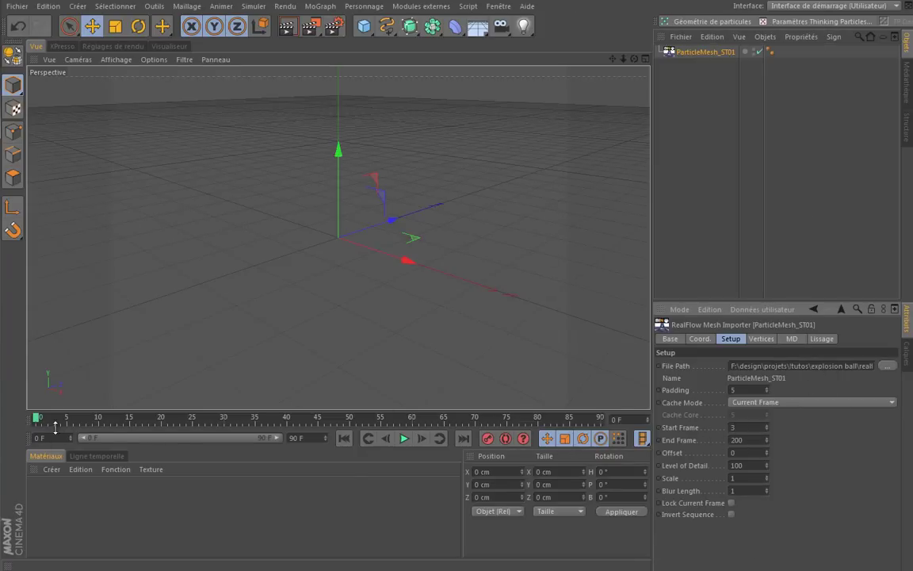
Advance the sequence to the splash frames, frame the mesh in the viewport, and select ParticleMesh_ST01
{"action": "left_click_drag", "start_coordinate": [40, 418], "coordinate": [249, 428]}
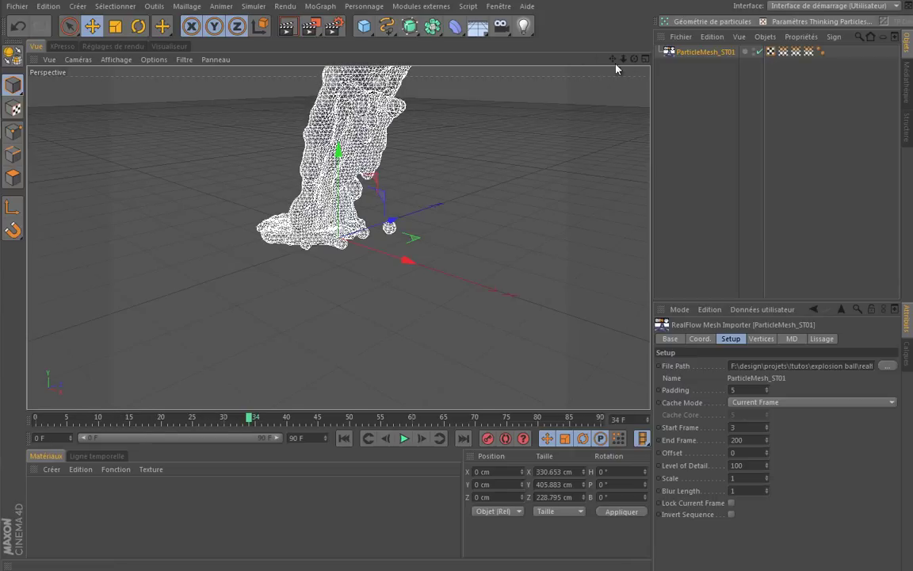
{"action": "middle_click_drag", "start_coordinate": [617, 69], "coordinate": [360, 237], "text": "alt"}
{"action": "mouse_move", "coordinate": [360, 237]}
{"action": "left_mouse_down", "text": "alt"}
{"action": "mouse_move", "coordinate": [402, 268]}
{"action": "mouse_move", "coordinate": [475, 254]}
{"action": "left_mouse_up", "text": "alt"}
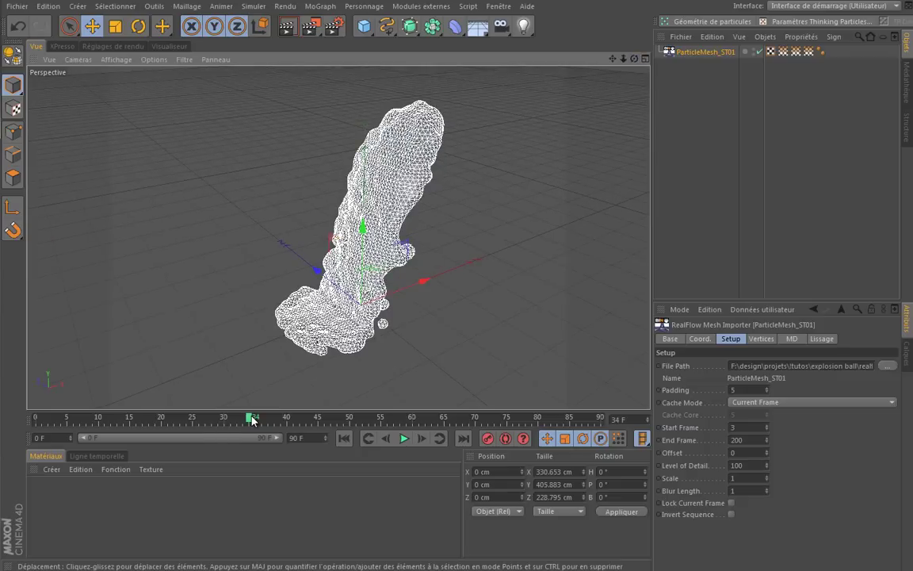
{"action": "mouse_move", "coordinate": [253, 420]}
{"action": "left_mouse_down"}
{"action": "mouse_move", "coordinate": [314, 420]}
{"action": "mouse_move", "coordinate": [287, 420]}
{"action": "left_mouse_up"}
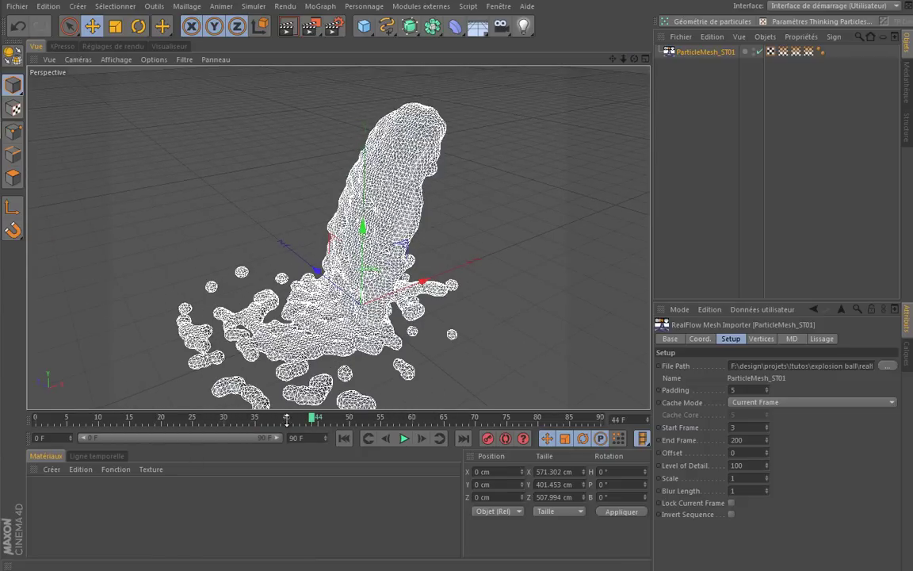
{"action": "left_click", "coordinate": [701, 118]}
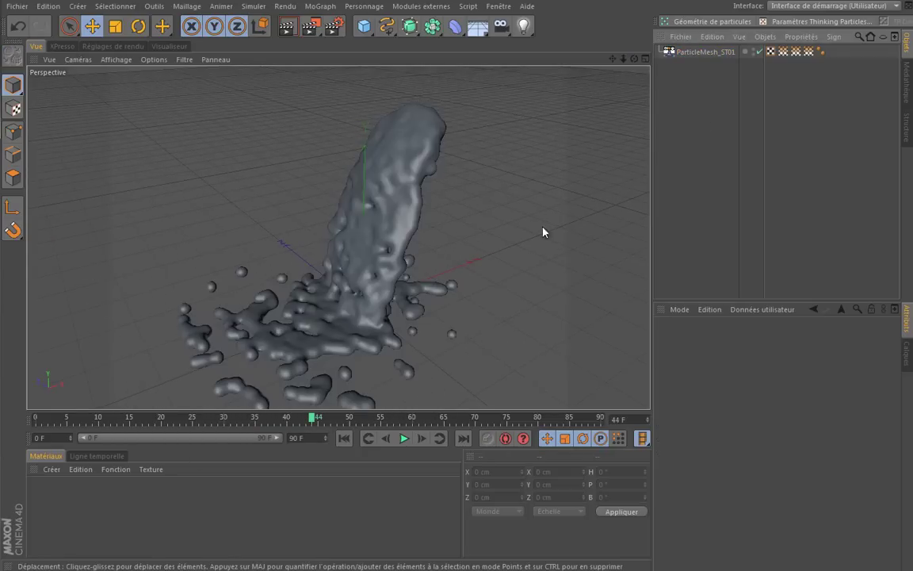
{"action": "left_click", "coordinate": [697, 54]}
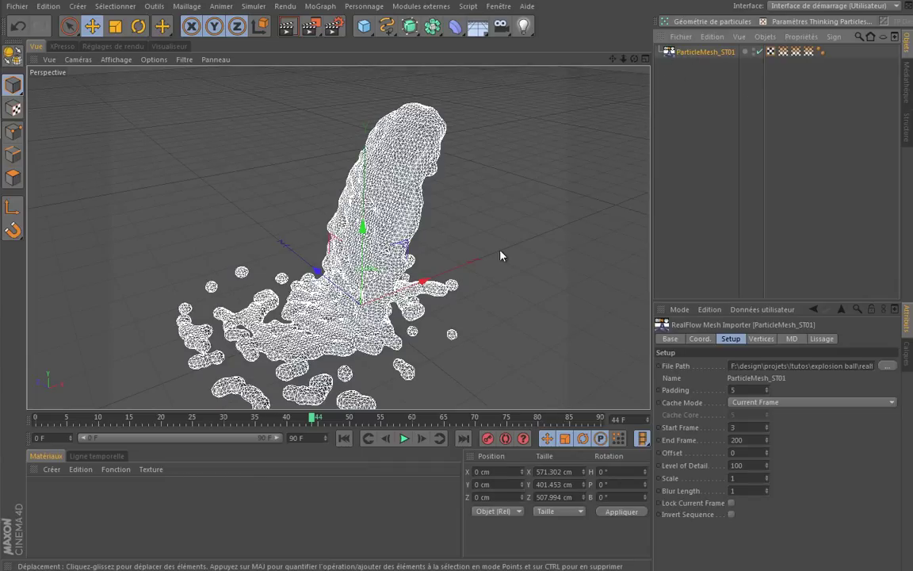
Create a new material Mat, apply it to ParticleMesh_ST01, and open it for editing
{"action": "double_click", "coordinate": [113, 515]}
{"action": "left_click_drag", "start_coordinate": [41, 492], "coordinate": [683, 53]}
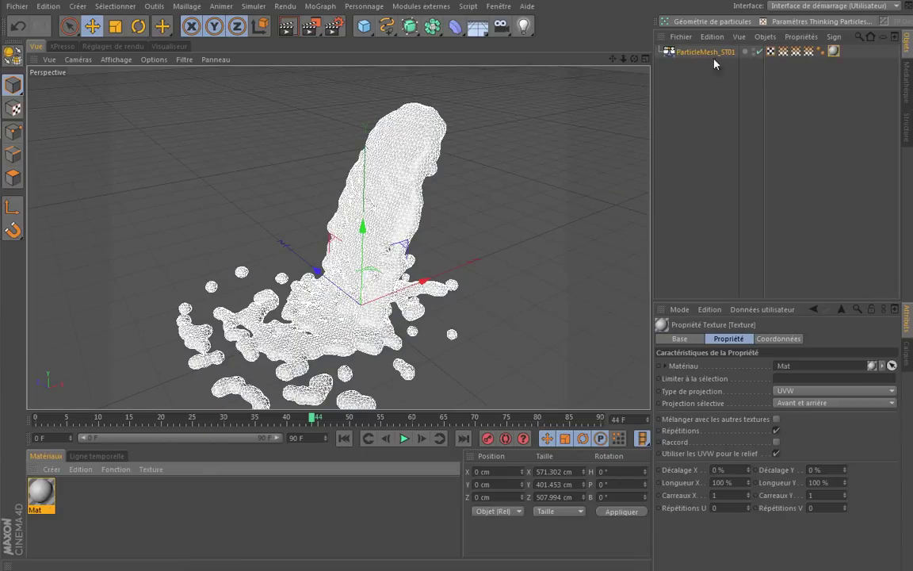
{"action": "double_click", "coordinate": [35, 494]}
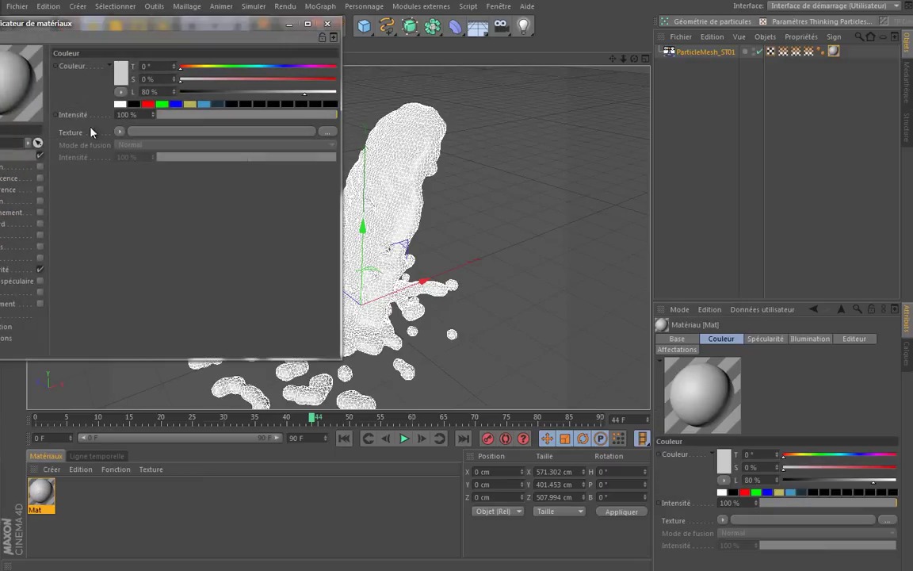
{"action": "left_click_drag", "start_coordinate": [158, 29], "coordinate": [171, 33]}
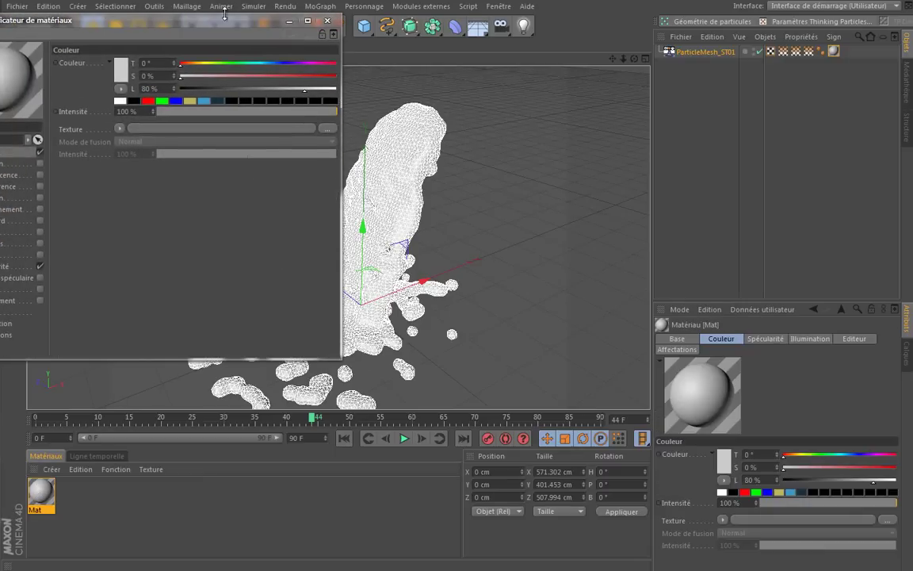
{"action": "left_click_drag", "start_coordinate": [307, 59], "coordinate": [325, 63]}
Disable Spécularité and enable Réflexion at 10% with a Fresnel shader at about 24% mix
{"action": "left_click", "coordinate": [218, 311]}
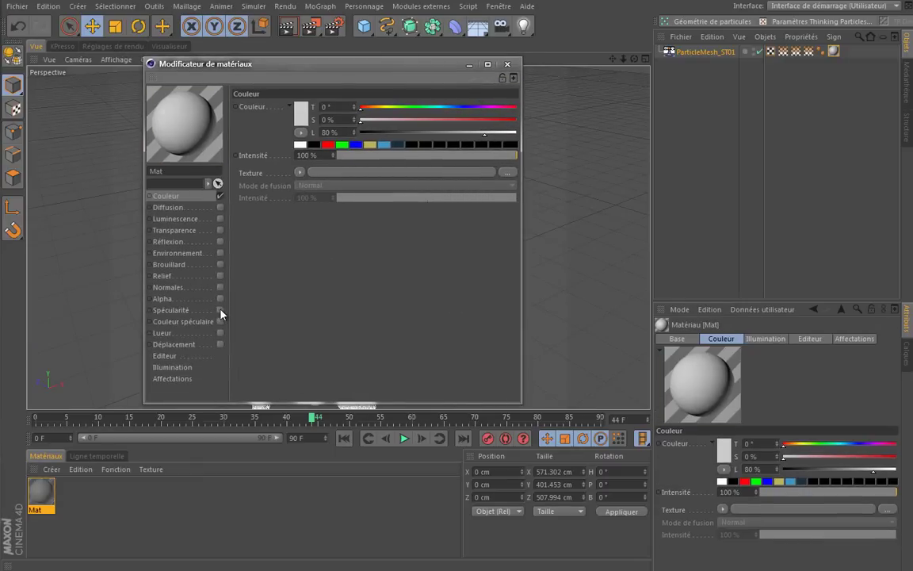
{"action": "left_click", "coordinate": [219, 243]}
{"action": "left_click", "coordinate": [220, 242]}
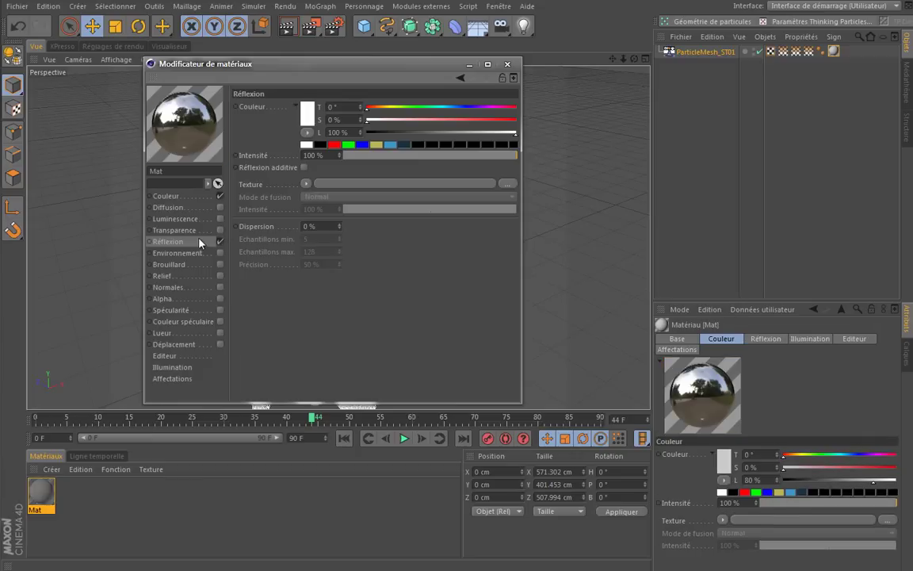
{"action": "left_click", "coordinate": [362, 154]}
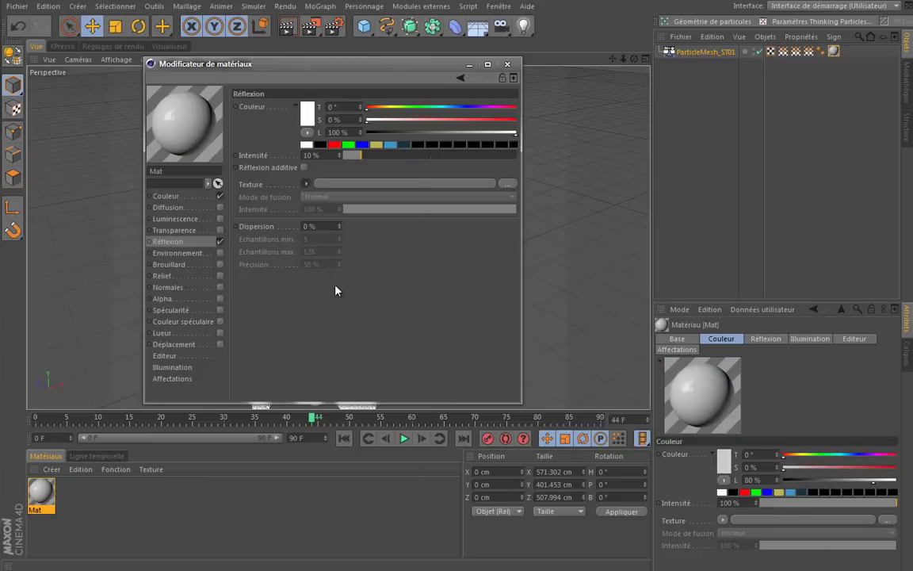
{"action": "left_click", "coordinate": [304, 186]}
{"action": "left_click", "coordinate": [452, 269]}
{"action": "left_click", "coordinate": [307, 186]}
{"action": "left_click", "coordinate": [357, 332]}
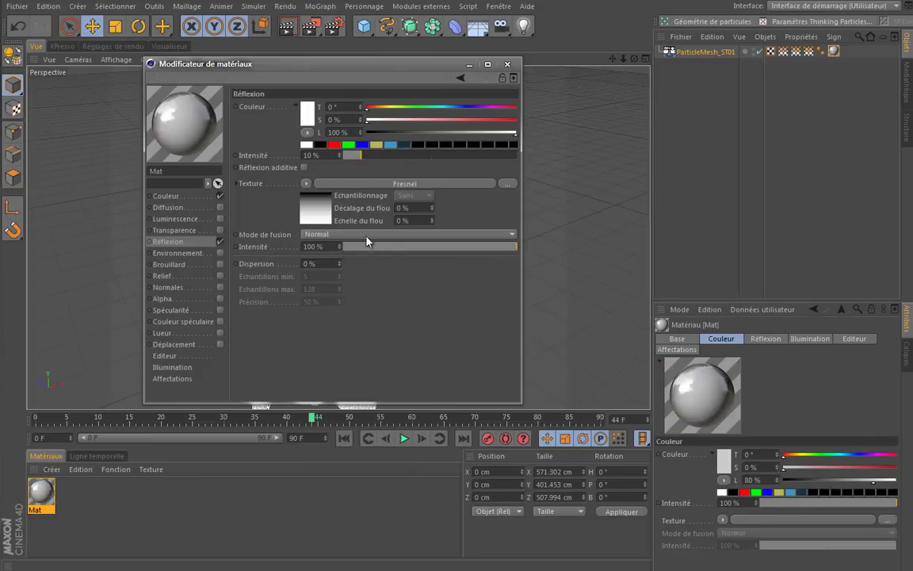
{"action": "left_click_drag", "start_coordinate": [367, 246], "coordinate": [386, 247]}
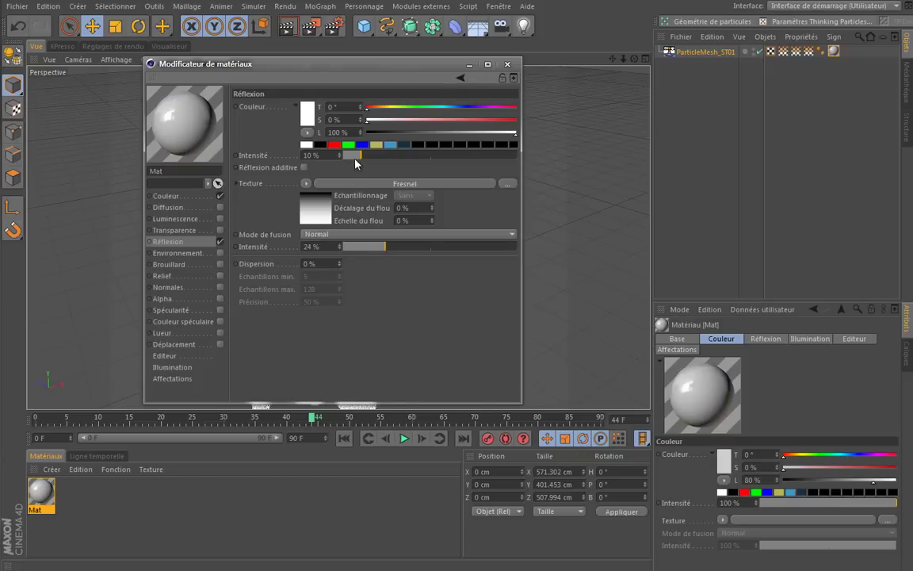
Set the Couleur to light blue, close the editor, and render a preview
{"action": "left_click", "coordinate": [166, 195]}
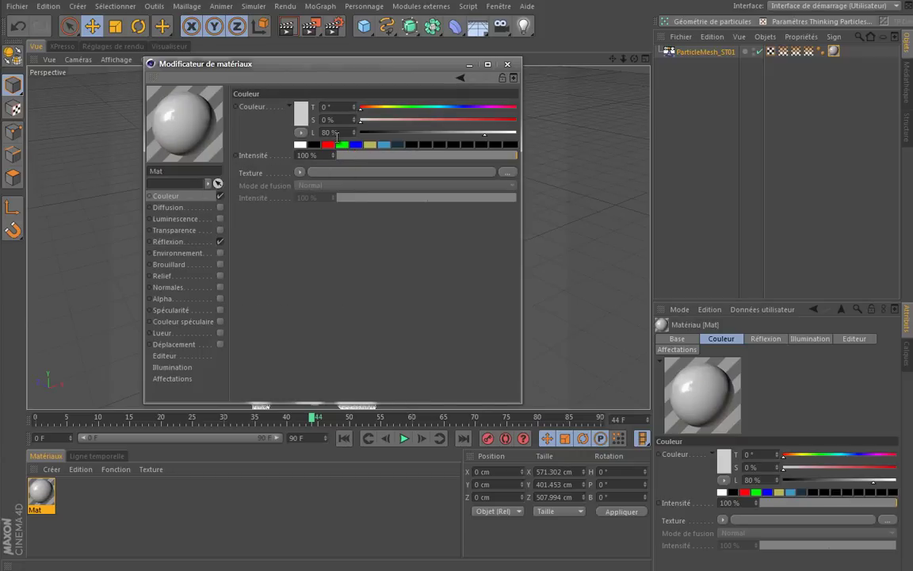
{"action": "left_click", "coordinate": [385, 145]}
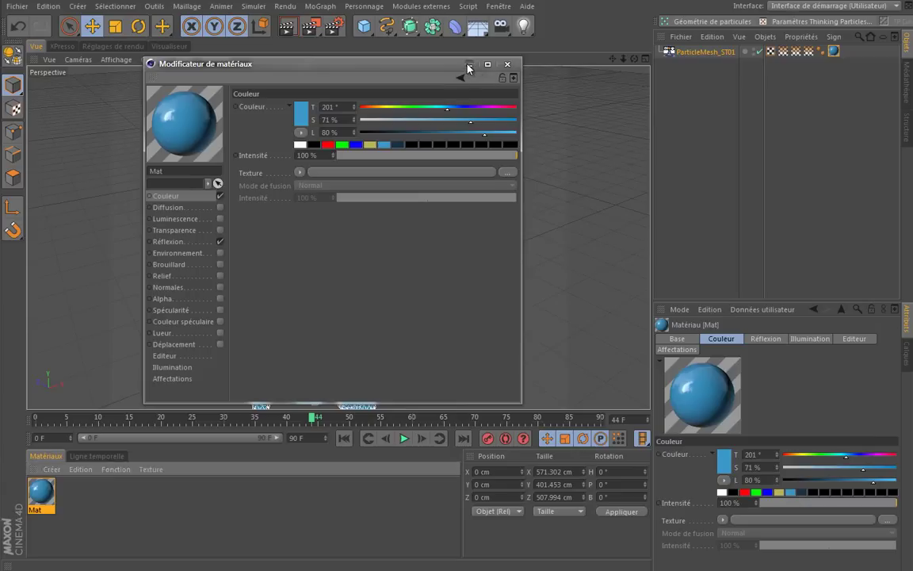
{"action": "left_click", "coordinate": [507, 64]}
{"action": "left_click", "coordinate": [286, 26]}
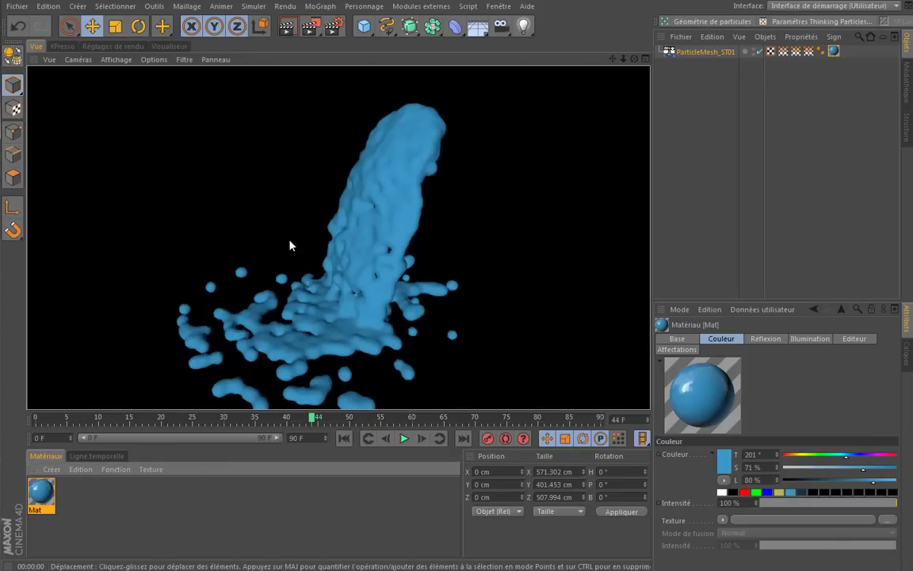
Add a Lumière light at X -488 cm, render with Ctrl+R, and advance to a later frame
{"action": "left_click", "coordinate": [524, 26]}
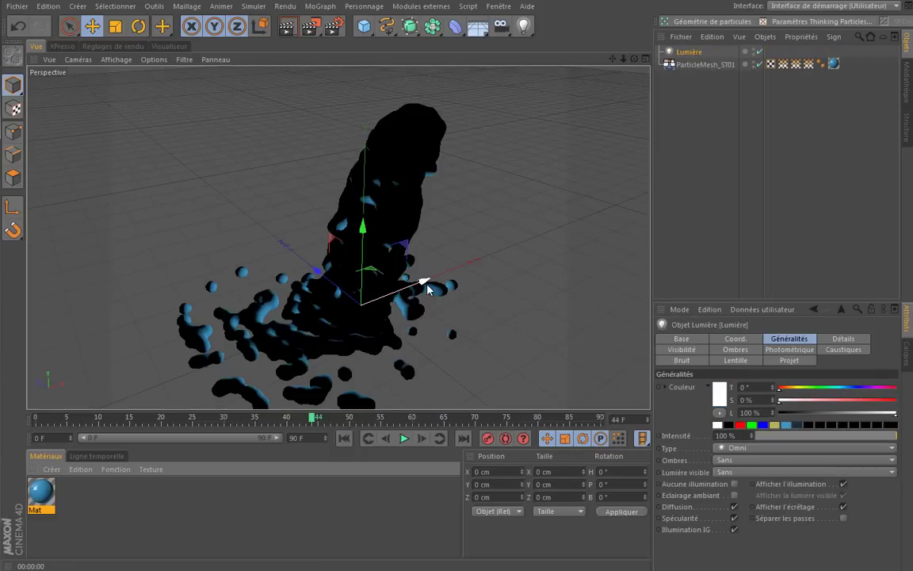
{"action": "mouse_move", "coordinate": [358, 273]}
{"action": "left_mouse_down"}
{"action": "mouse_move", "coordinate": [87, 349]}
{"action": "mouse_move", "coordinate": [59, 255]}
{"action": "left_mouse_up"}
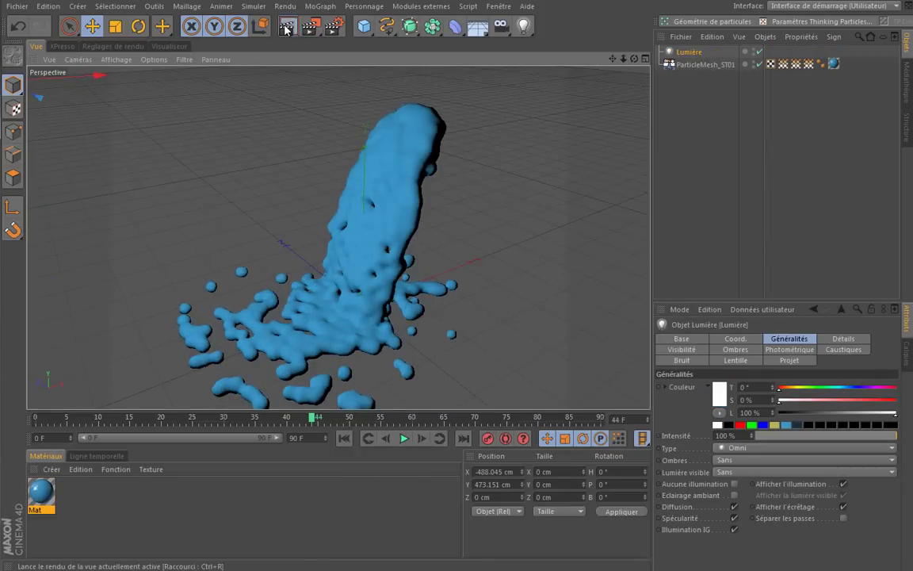
{"action": "key", "text": "ctrl+r"}
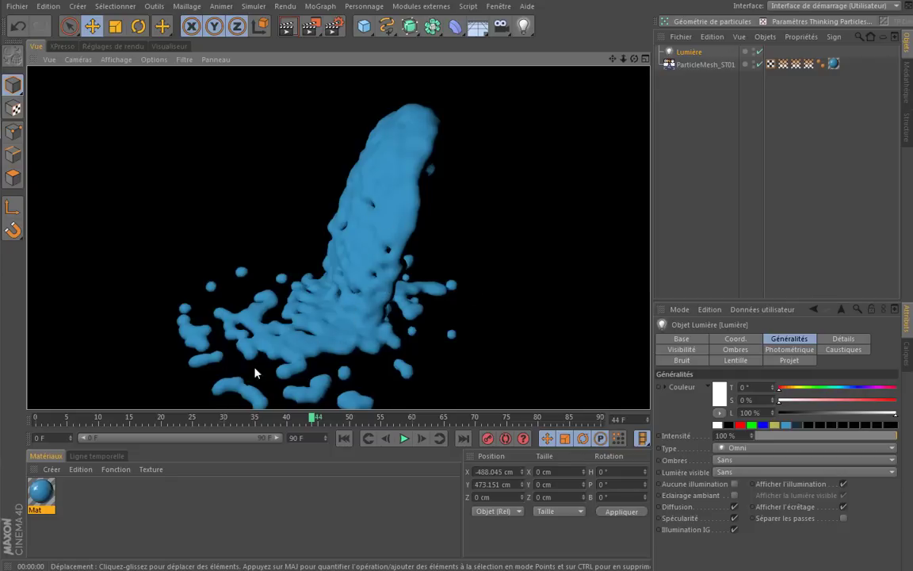
{"action": "mouse_move", "coordinate": [316, 417]}
{"action": "left_mouse_down"}
{"action": "mouse_move", "coordinate": [403, 423]}
{"action": "mouse_move", "coordinate": [346, 445]}
{"action": "mouse_move", "coordinate": [245, 442]}
{"action": "mouse_move", "coordinate": [373, 436]}
{"action": "left_mouse_up"}
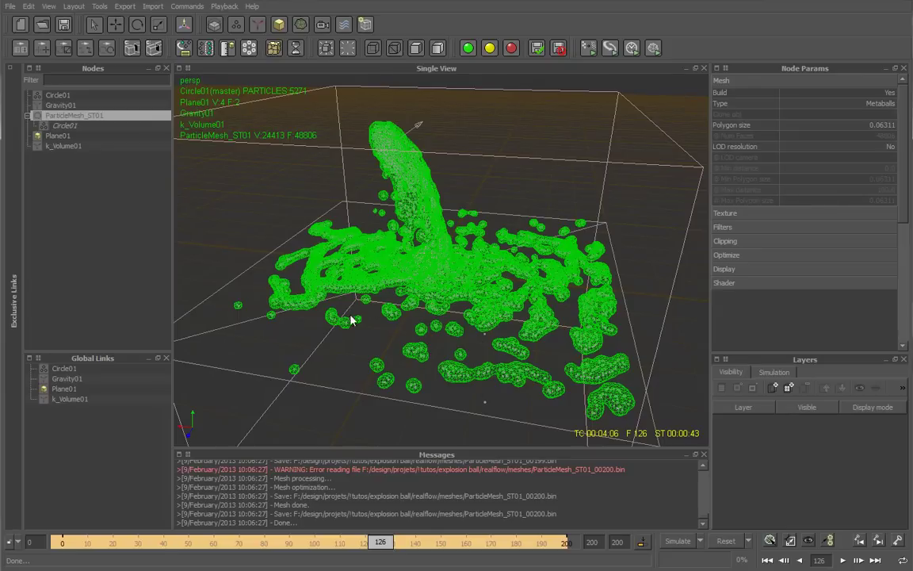
Zoom and orbit around the RealFlow mesh to inspect its surface from low and high angles
{"action": "scroll", "coordinate": [422, 399], "scroll_direction": "up", "scroll_amount": 5}
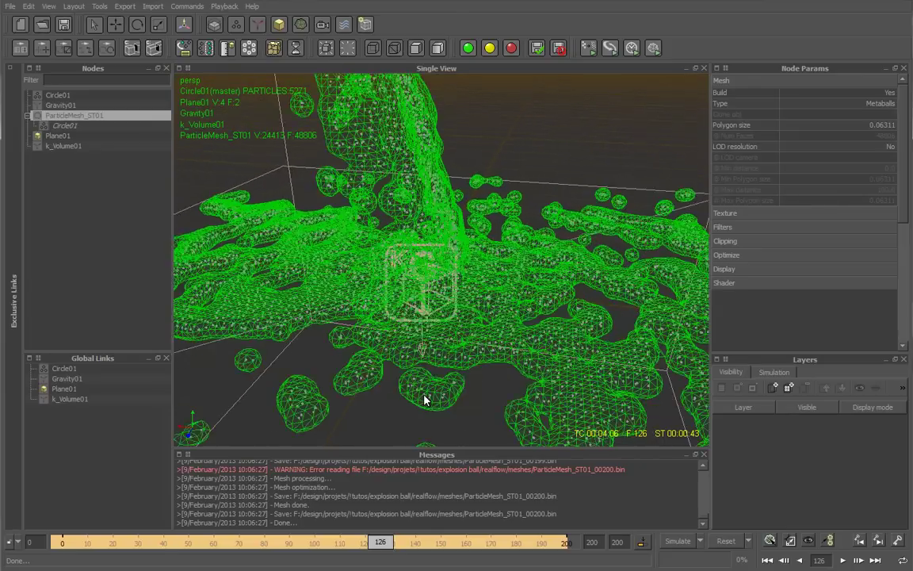
{"action": "scroll", "coordinate": [527, 294], "scroll_direction": "up", "scroll_amount": 2}
{"action": "left_click_drag", "start_coordinate": [442, 205], "coordinate": [403, 283], "text": "alt"}
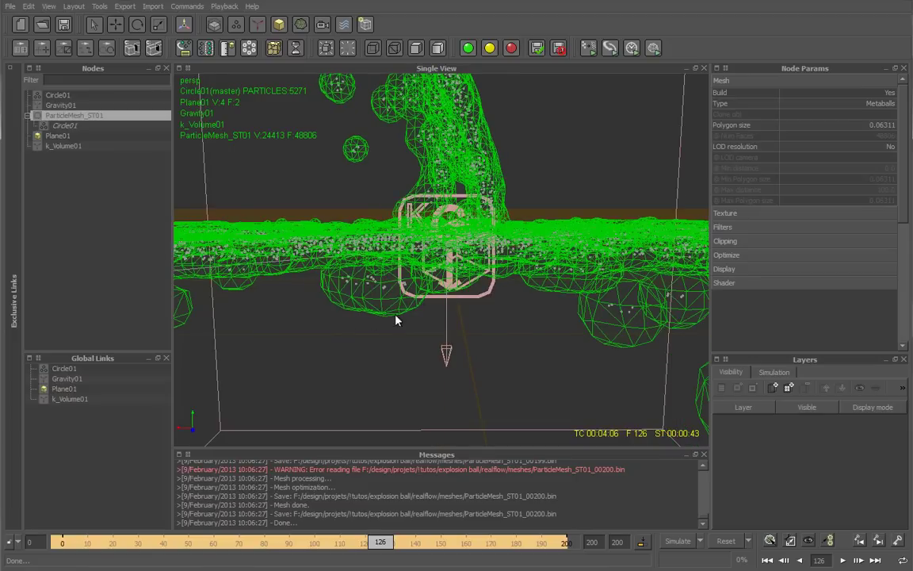
{"action": "mouse_move", "coordinate": [596, 167]}
{"action": "left_mouse_down", "text": "alt"}
{"action": "mouse_move", "coordinate": [577, 193]}
{"action": "mouse_move", "coordinate": [278, 136]}
{"action": "left_mouse_up", "text": "alt"}
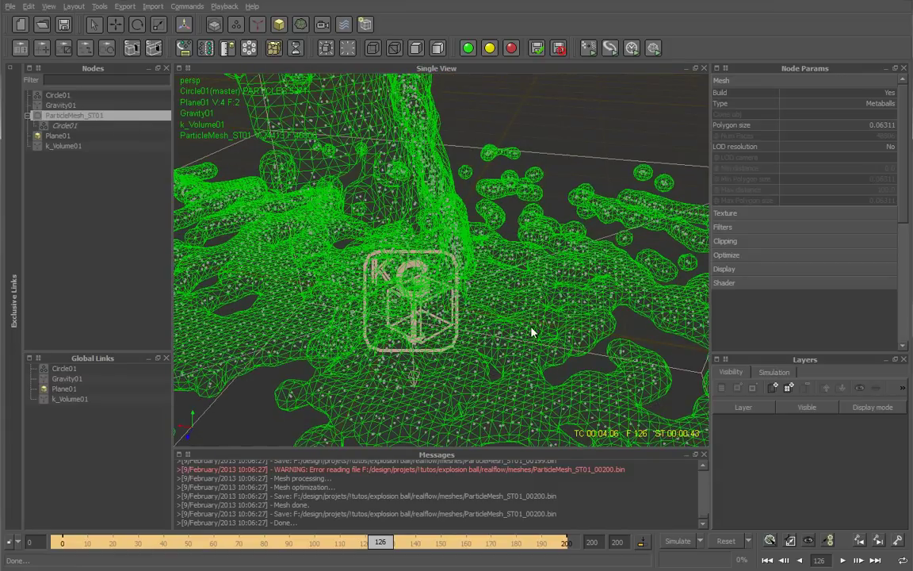
{"action": "mouse_move", "coordinate": [480, 299]}
{"action": "left_mouse_down", "text": "alt"}
{"action": "mouse_move", "coordinate": [544, 305]}
{"action": "mouse_move", "coordinate": [372, 140]}
{"action": "left_mouse_up", "text": "alt"}
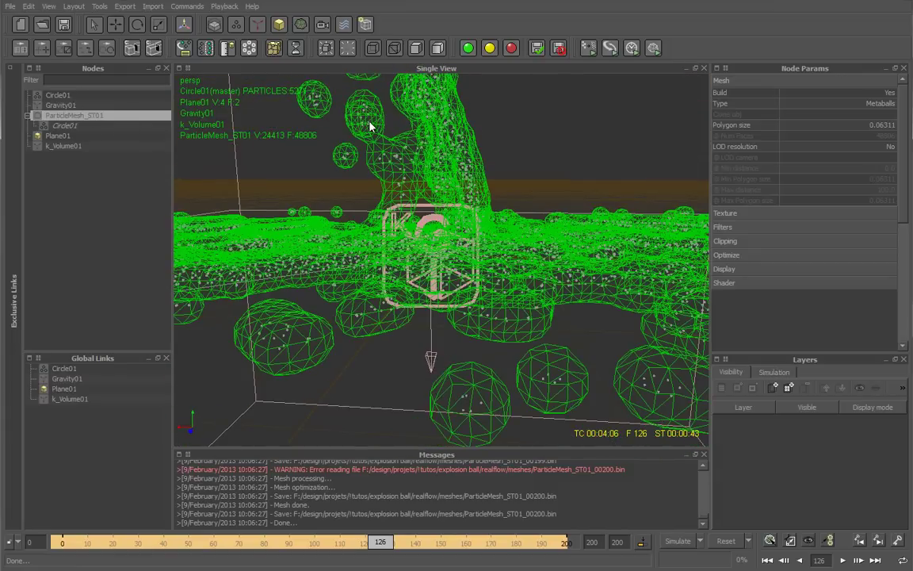
{"action": "mouse_move", "coordinate": [434, 179]}
{"action": "left_mouse_down", "text": "alt"}
{"action": "mouse_move", "coordinate": [489, 183]}
{"action": "mouse_move", "coordinate": [231, 113]}
{"action": "left_mouse_up", "text": "alt"}
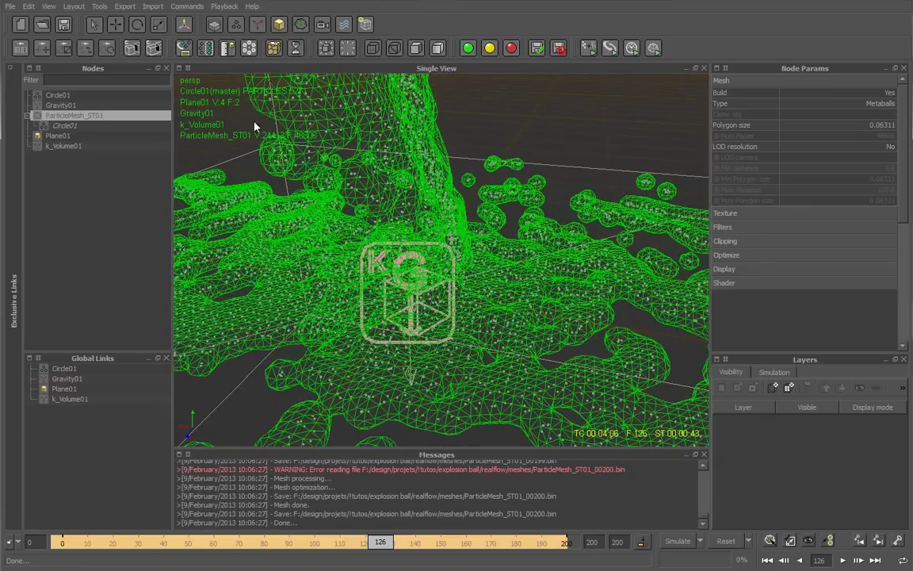
Set Filter to Yes on ParticleMesh_ST01 (Relaxation 0.1, Tension 0.0, Steps 64) and rewind to frame 0
{"action": "left_click", "coordinate": [68, 95]}
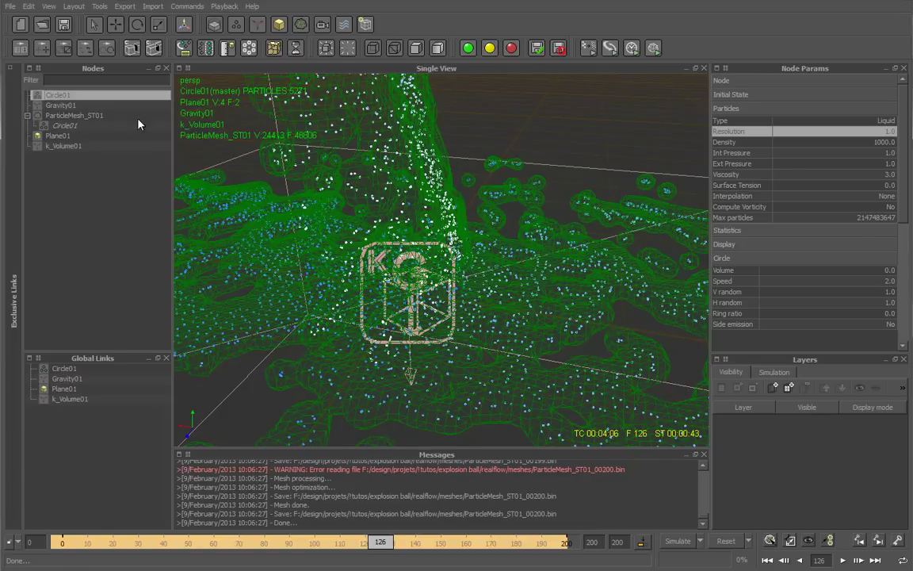
{"action": "left_click", "coordinate": [79, 116]}
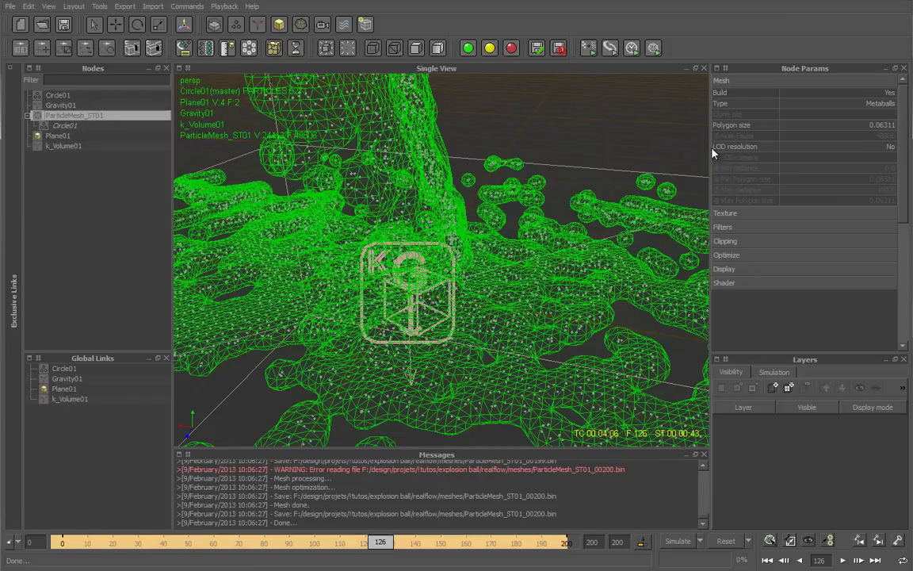
{"action": "left_click", "coordinate": [802, 215]}
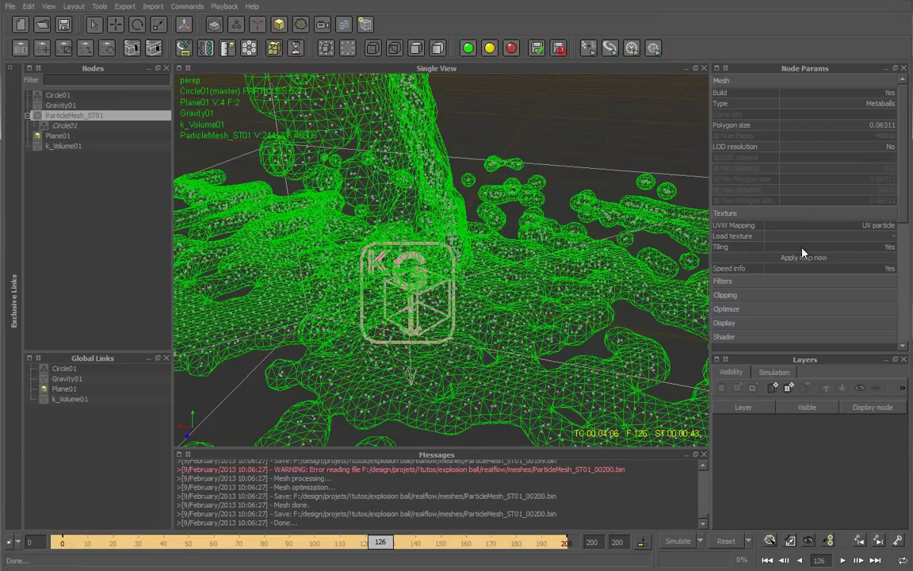
{"action": "left_click", "coordinate": [766, 214]}
{"action": "left_click", "coordinate": [771, 228]}
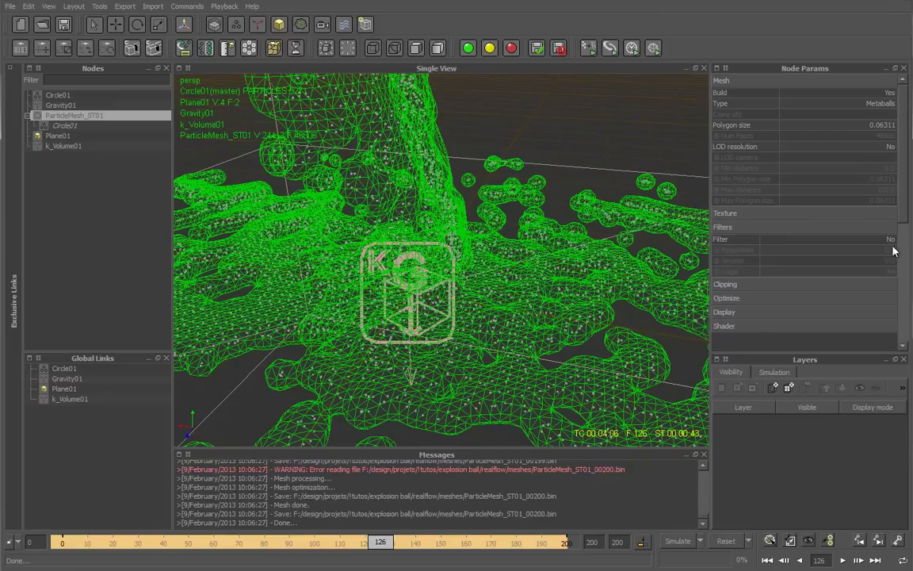
{"action": "scroll", "coordinate": [589, 252], "scroll_direction": "down", "scroll_amount": 5}
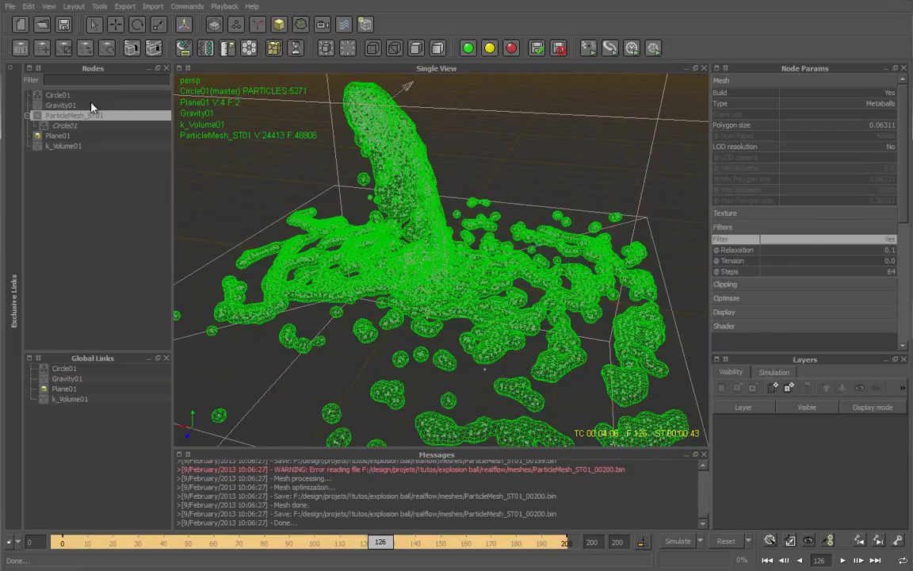
{"action": "left_click_drag", "start_coordinate": [356, 544], "coordinate": [63, 542]}
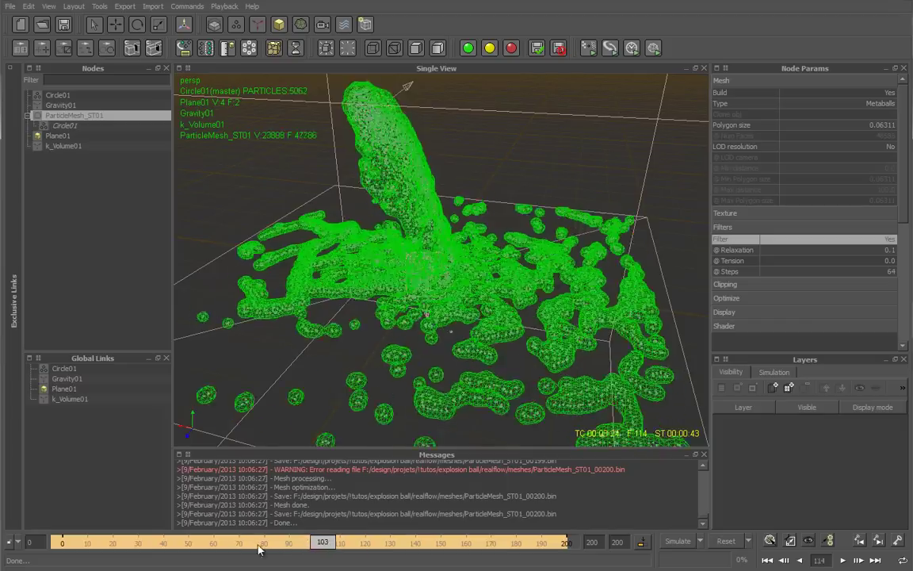
Rebuild the filtered ParticleMesh_ST01 mesh and stop with Escape once frame 74 is saved
{"action": "left_click", "coordinate": [654, 51]}
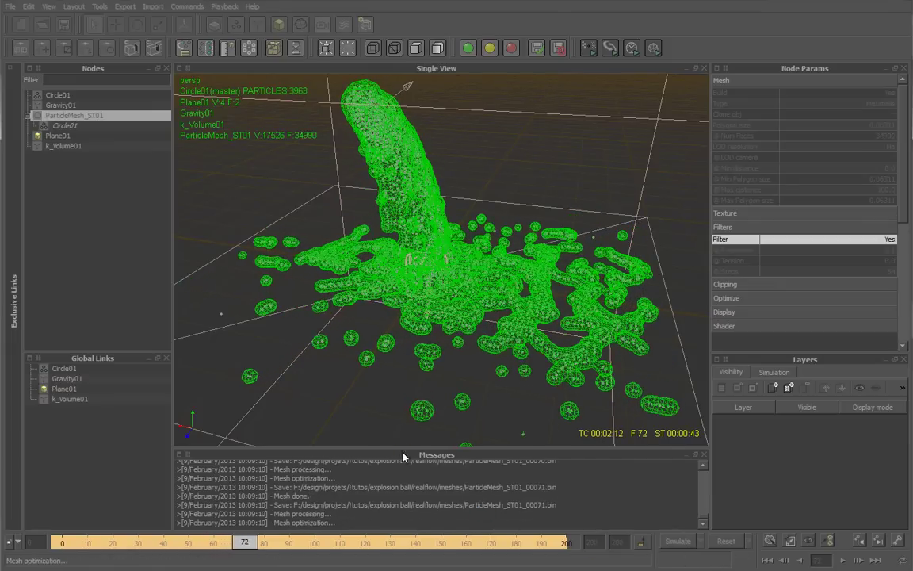
{"action": "key", "text": "Escape"}
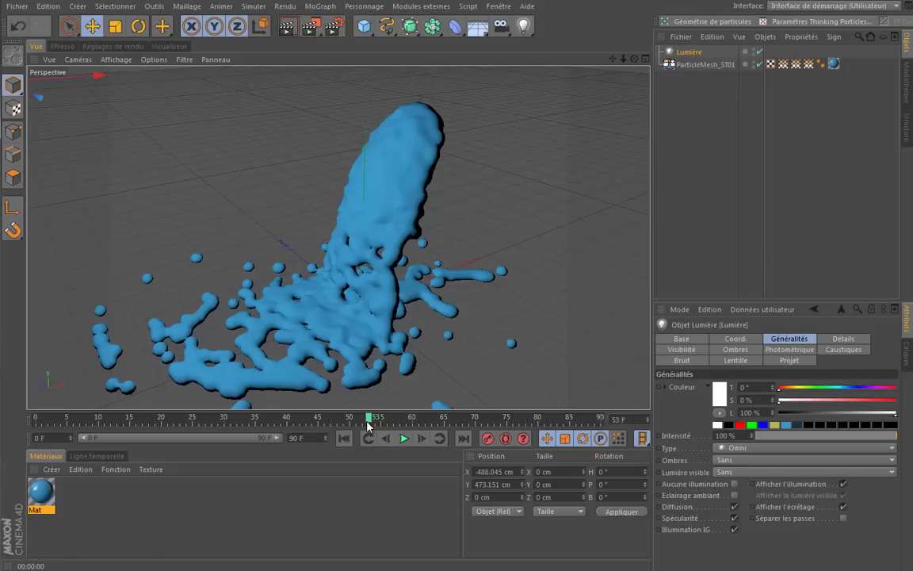
Render previews of the fluid mesh at frames 74 and 75, ending back on frame 74
{"action": "left_click", "coordinate": [359, 427]}
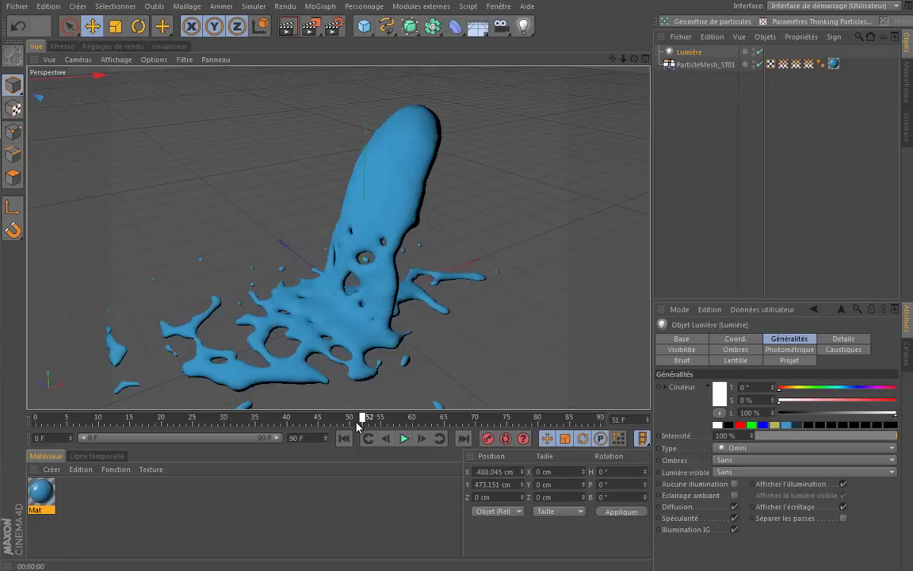
{"action": "left_click_drag", "start_coordinate": [358, 427], "coordinate": [506, 428]}
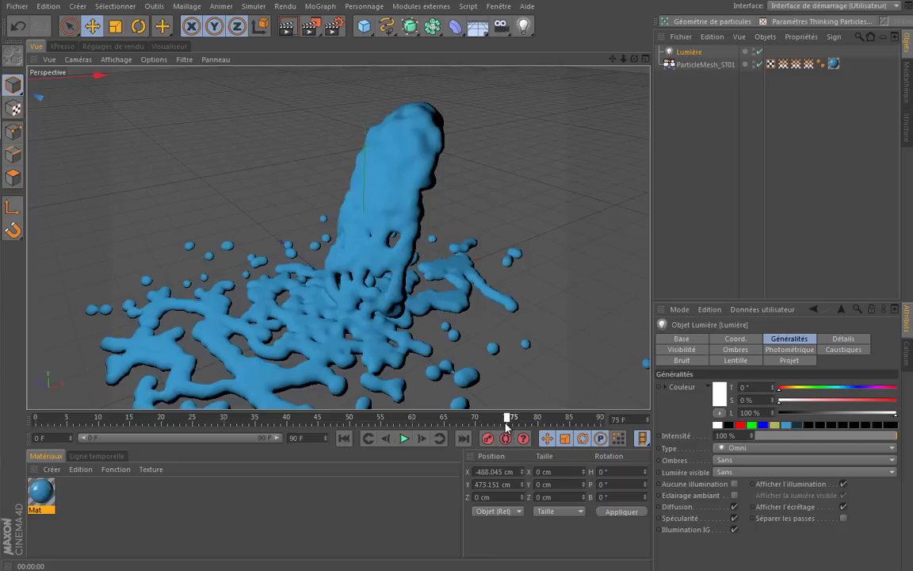
{"action": "left_click_drag", "start_coordinate": [508, 428], "coordinate": [505, 428]}
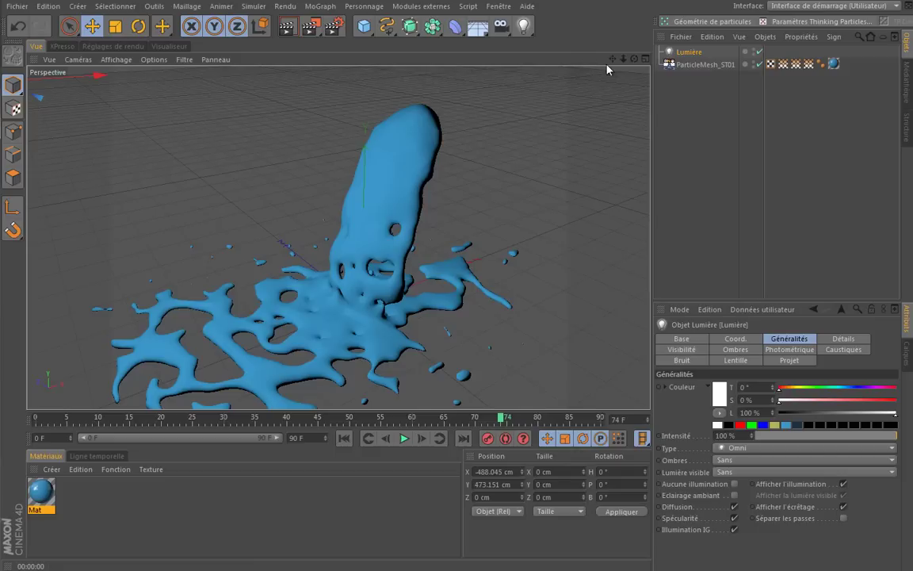
{"action": "left_click_drag", "start_coordinate": [613, 59], "coordinate": [401, 268]}
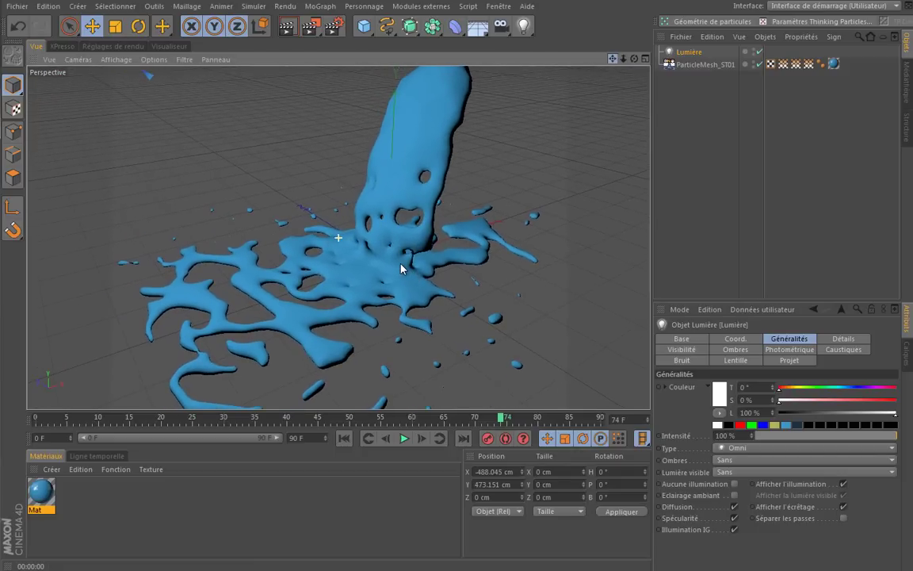
{"action": "left_click", "coordinate": [287, 26]}
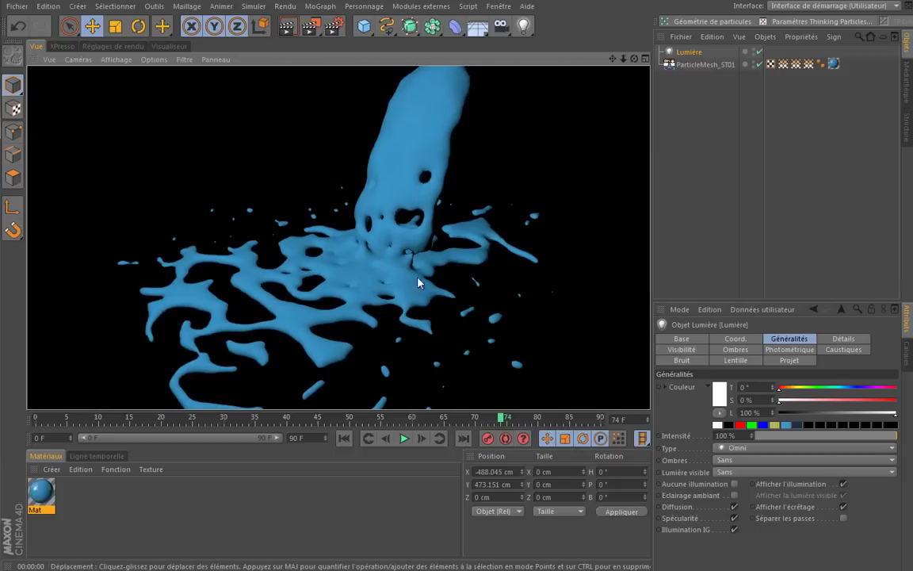
{"action": "left_click_drag", "start_coordinate": [500, 418], "coordinate": [509, 421]}
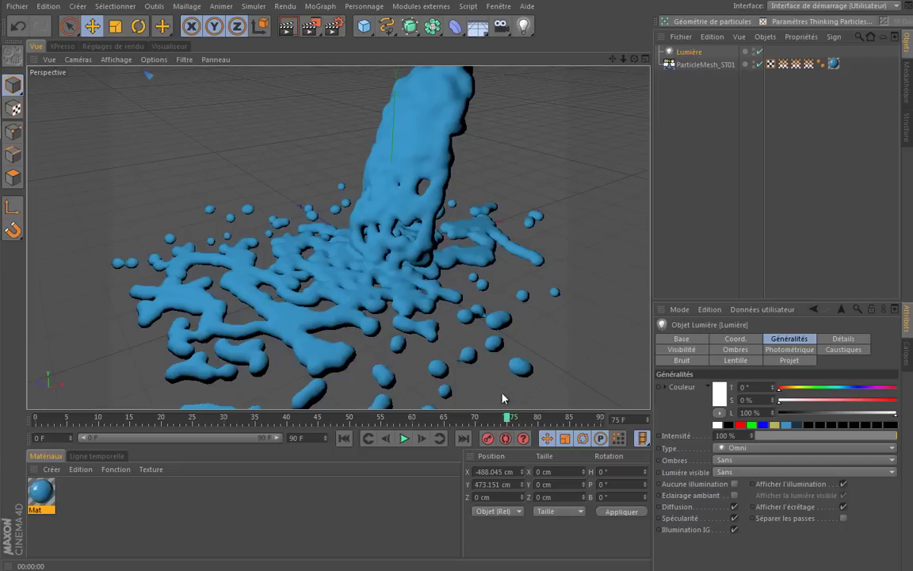
{"action": "left_click", "coordinate": [286, 26]}
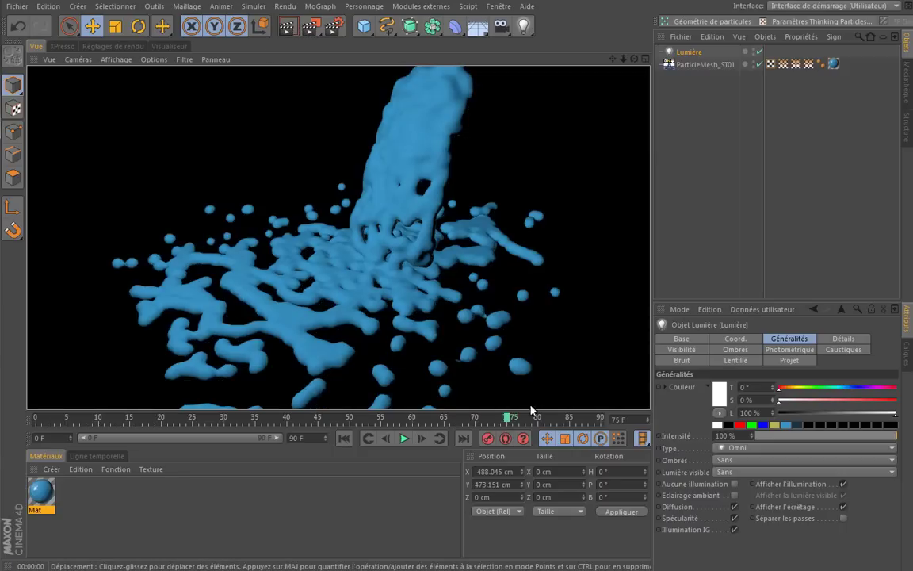
{"action": "left_click_drag", "start_coordinate": [507, 423], "coordinate": [501, 421]}
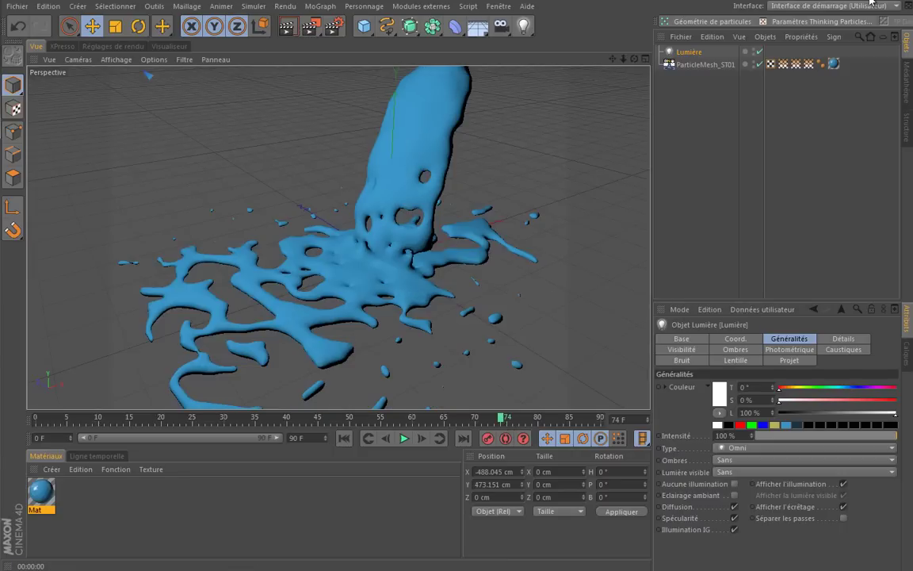
Close the untitled Cinema 4D project without saving (Fichier > Fermer, Non)
{"action": "left_click", "coordinate": [19, 6]}
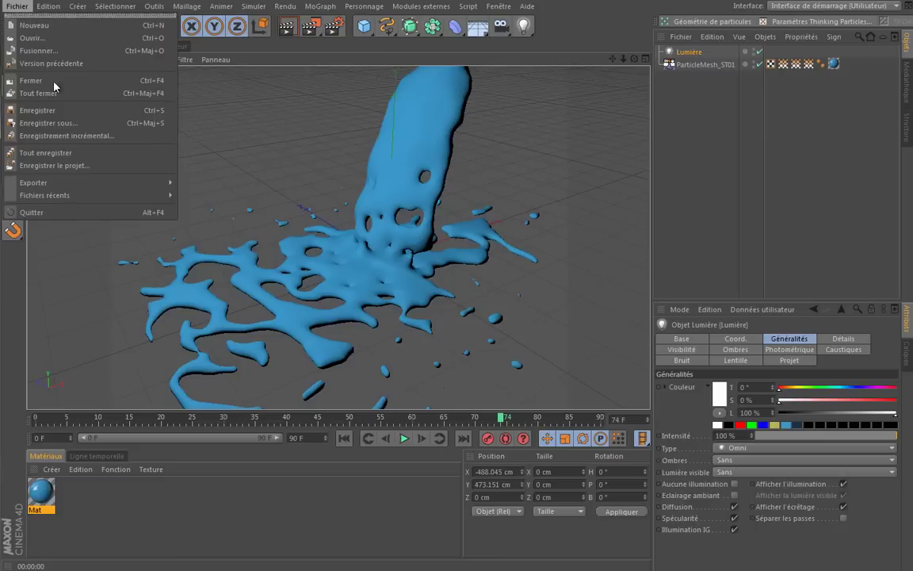
{"action": "left_click", "coordinate": [75, 93]}
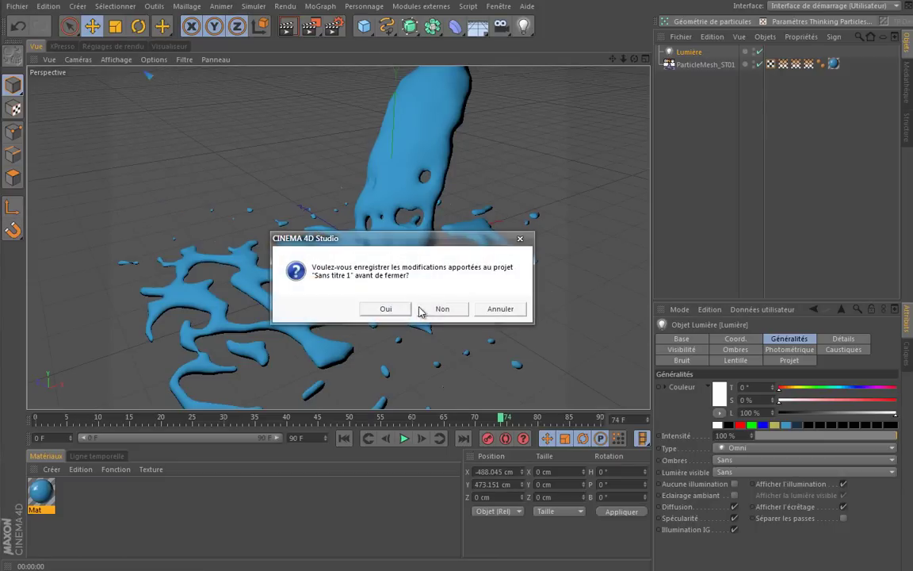
{"action": "left_click", "coordinate": [441, 310]}
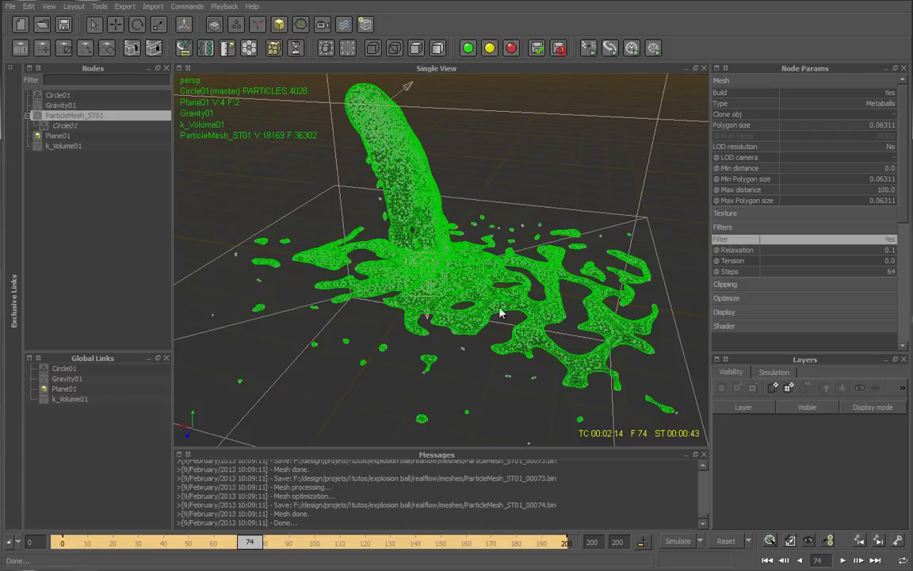
Delete every node in the scene and reset all simulation data
{"action": "left_click_drag", "start_coordinate": [483, 281], "coordinate": [484, 282], "text": "alt"}
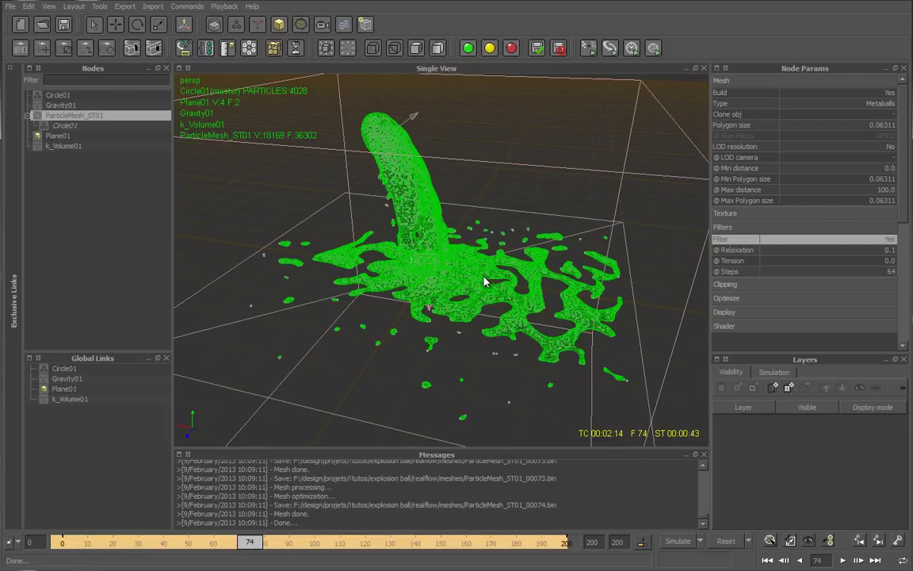
{"action": "left_click", "coordinate": [96, 167]}
{"action": "left_click", "coordinate": [67, 95]}
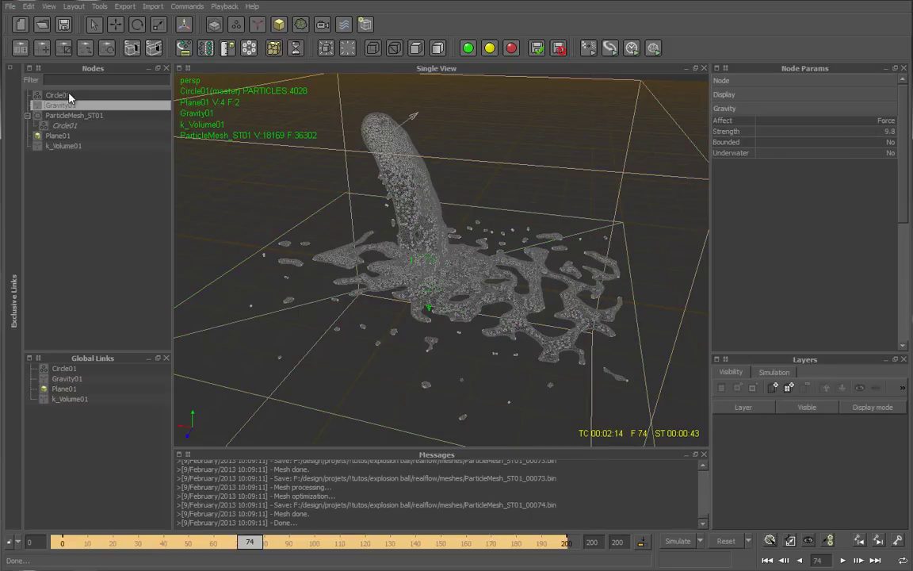
{"action": "key", "text": "ctrl+a"}
{"action": "key", "text": "Delete"}
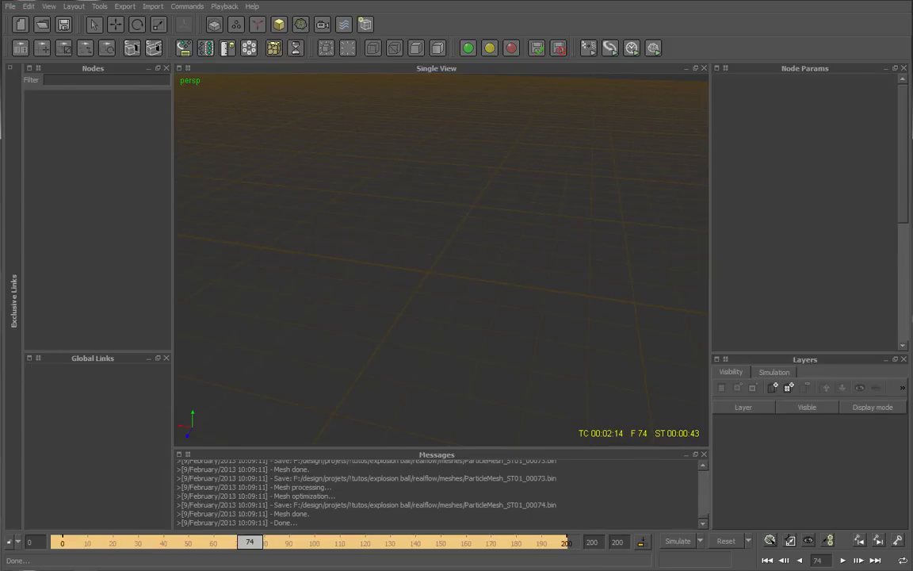
{"action": "left_click", "coordinate": [727, 540]}
{"action": "left_click", "coordinate": [376, 275]}
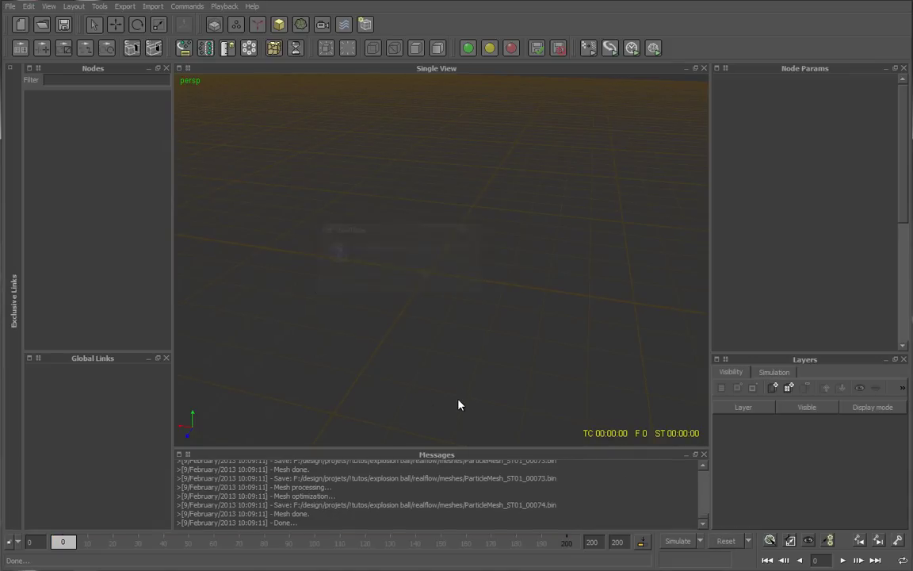
Add a Circle emitter, raise it to Py 2.9054, and start simulating
{"action": "left_click", "coordinate": [236, 27]}
{"action": "left_click", "coordinate": [282, 33]}
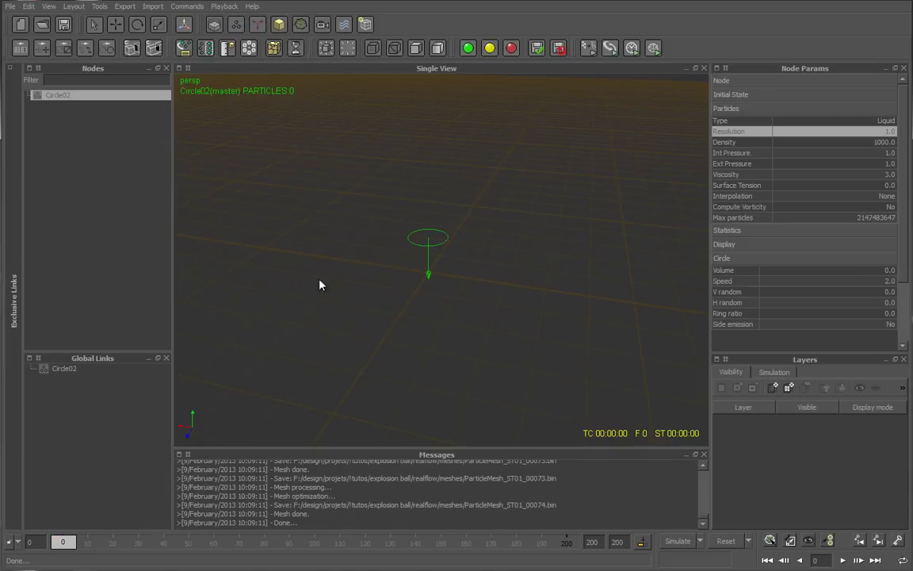
{"action": "left_click_drag", "start_coordinate": [529, 279], "coordinate": [553, 243], "text": "alt"}
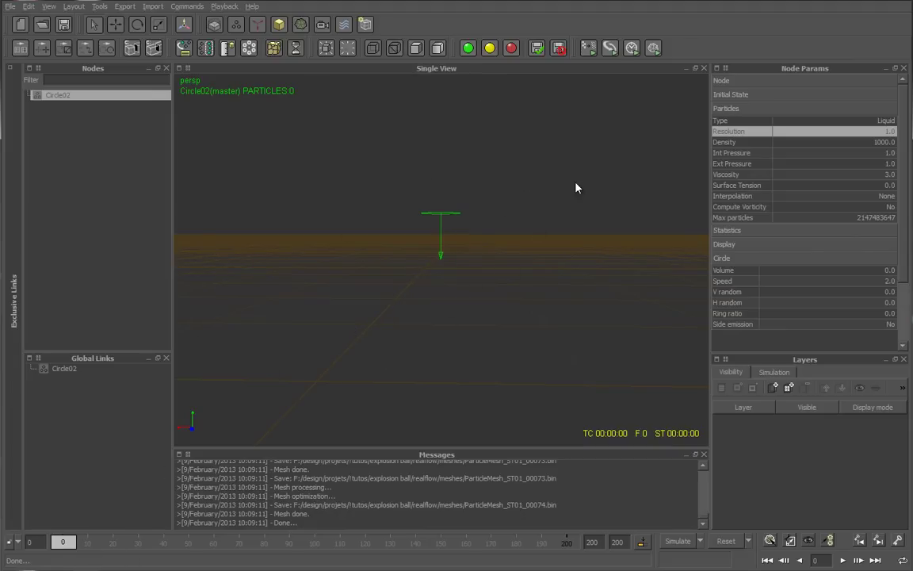
{"action": "left_click_drag", "start_coordinate": [576, 188], "coordinate": [567, 204], "text": "alt"}
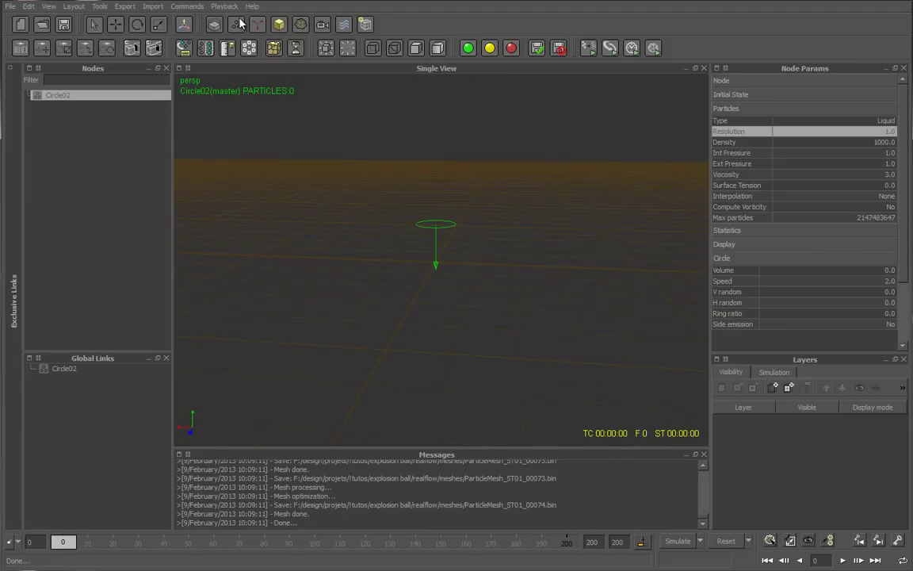
{"action": "left_click", "coordinate": [112, 27]}
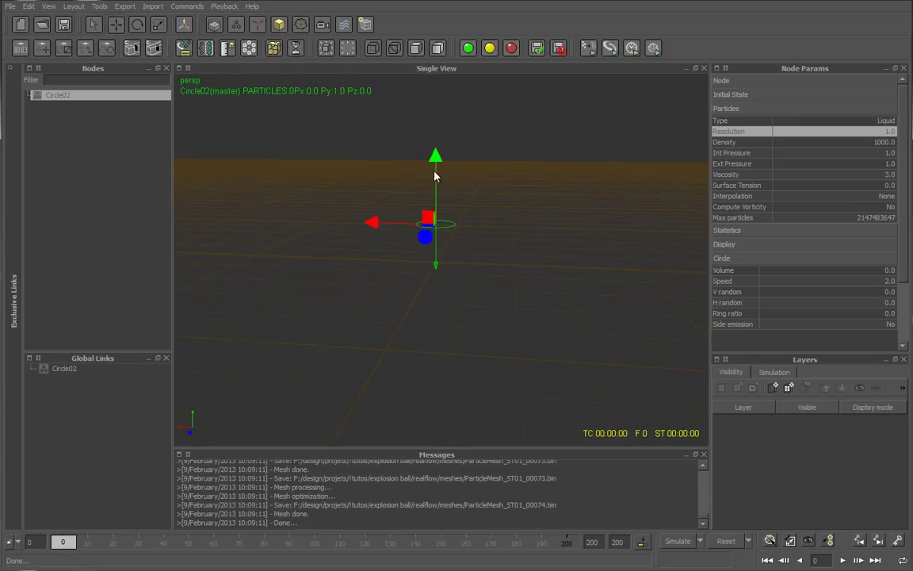
{"action": "left_click_drag", "start_coordinate": [434, 176], "coordinate": [426, 166]}
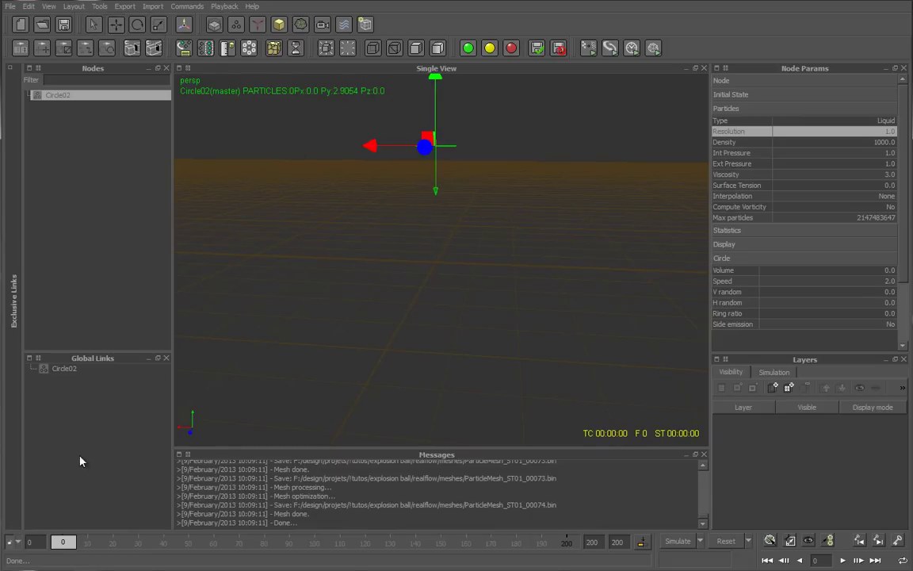
{"action": "left_click", "coordinate": [678, 544]}
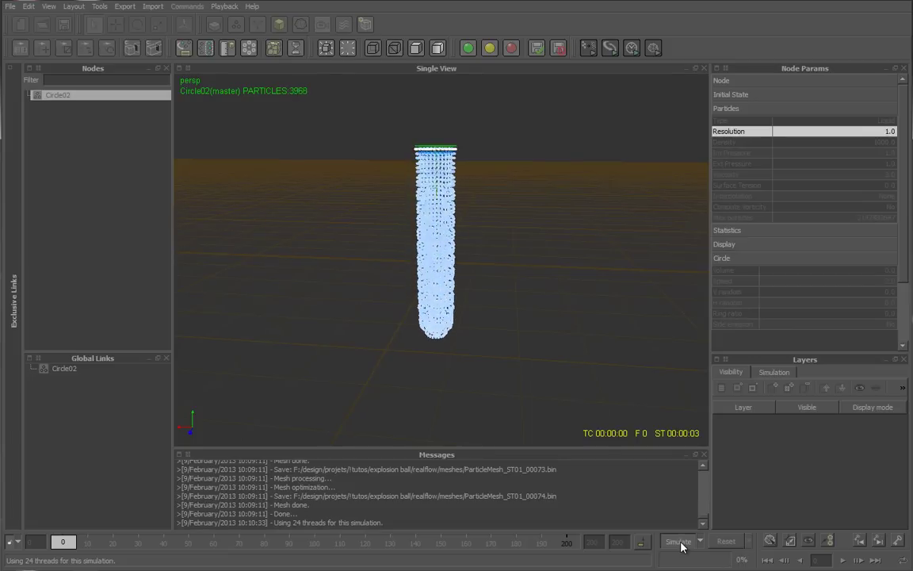
Stop the simulation, rerun it to frame 34, then scrub back to frame 3
{"action": "left_click", "coordinate": [681, 545]}
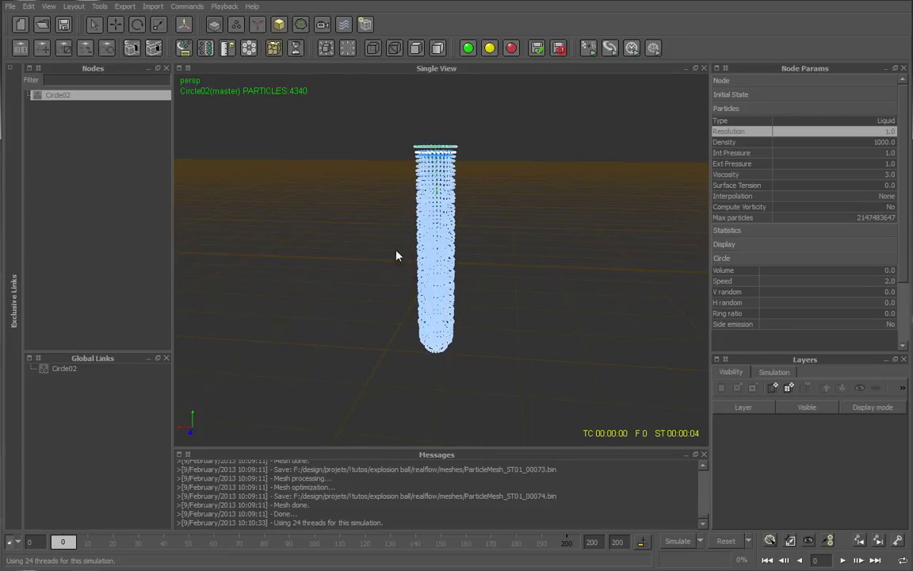
{"action": "mouse_move", "coordinate": [508, 262]}
{"action": "left_mouse_down", "text": "alt"}
{"action": "mouse_move", "coordinate": [573, 229]}
{"action": "mouse_move", "coordinate": [587, 203]}
{"action": "mouse_move", "coordinate": [587, 215]}
{"action": "left_mouse_up", "text": "alt"}
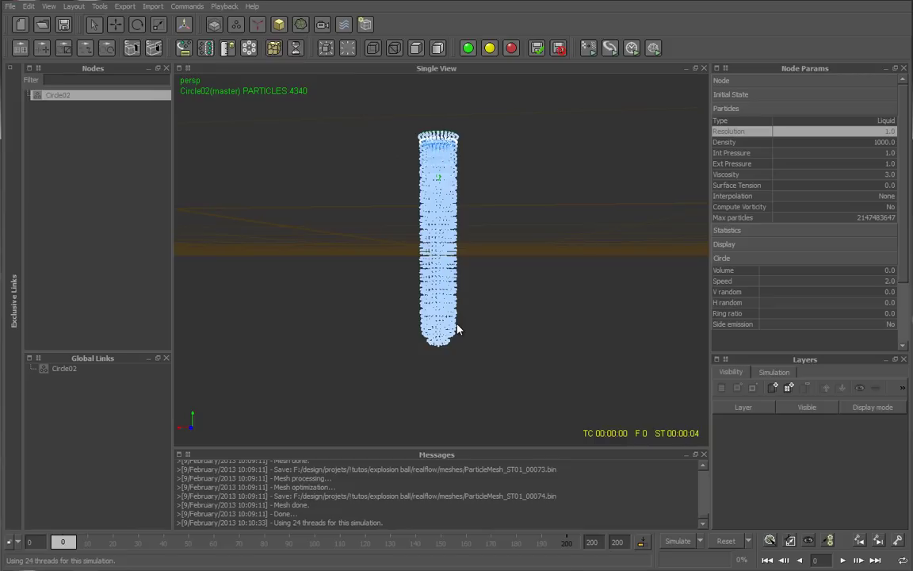
{"action": "left_click", "coordinate": [677, 542]}
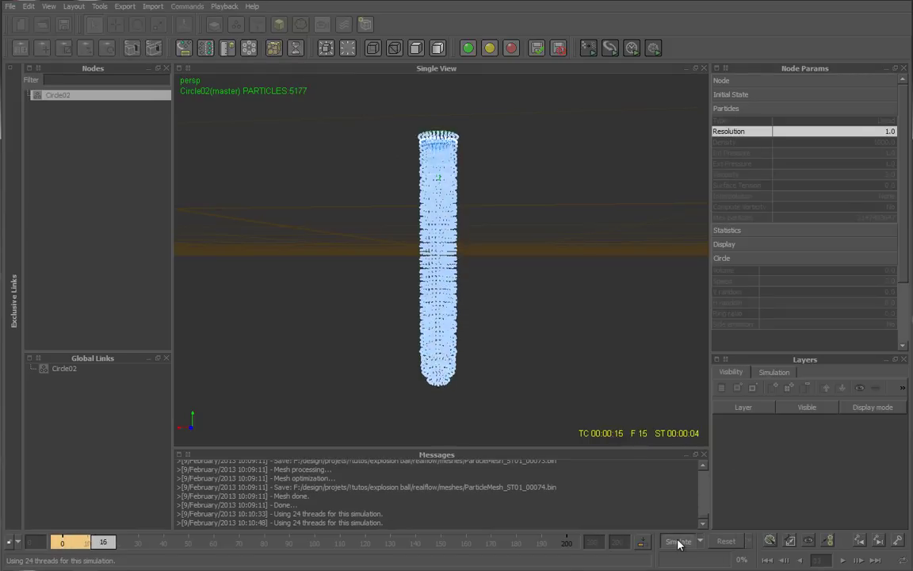
{"action": "left_click", "coordinate": [678, 541]}
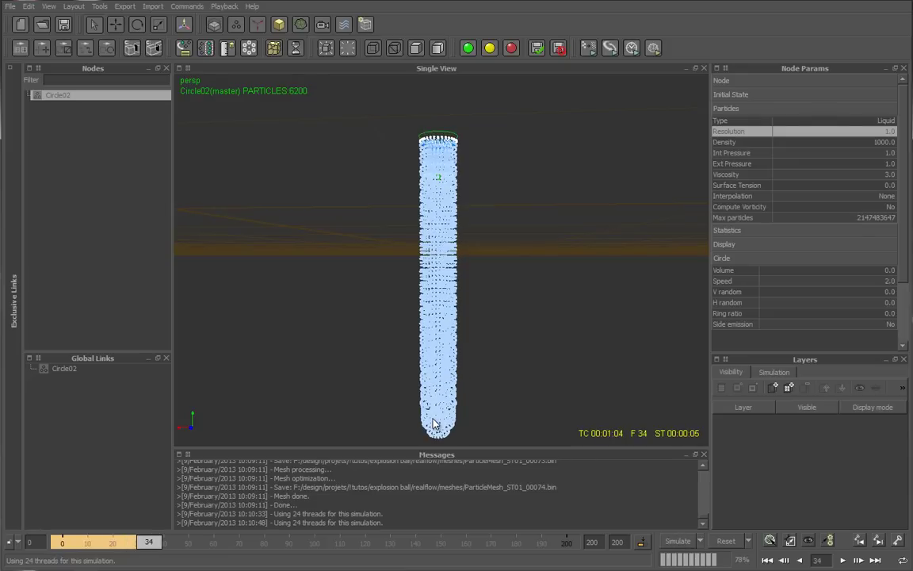
{"action": "mouse_move", "coordinate": [149, 541]}
{"action": "left_mouse_down"}
{"action": "mouse_move", "coordinate": [70, 542]}
{"action": "mouse_move", "coordinate": [50, 553]}
{"action": "left_mouse_up"}
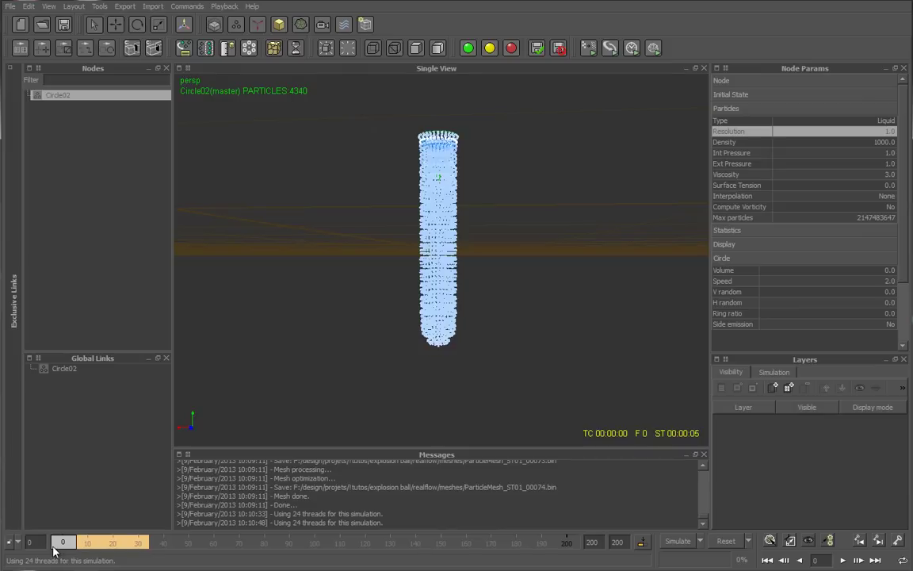
Reset the simulation data and delete the Circle02 emitter
{"action": "left_click", "coordinate": [727, 541]}
{"action": "left_click", "coordinate": [333, 252]}
{"action": "left_click", "coordinate": [87, 153]}
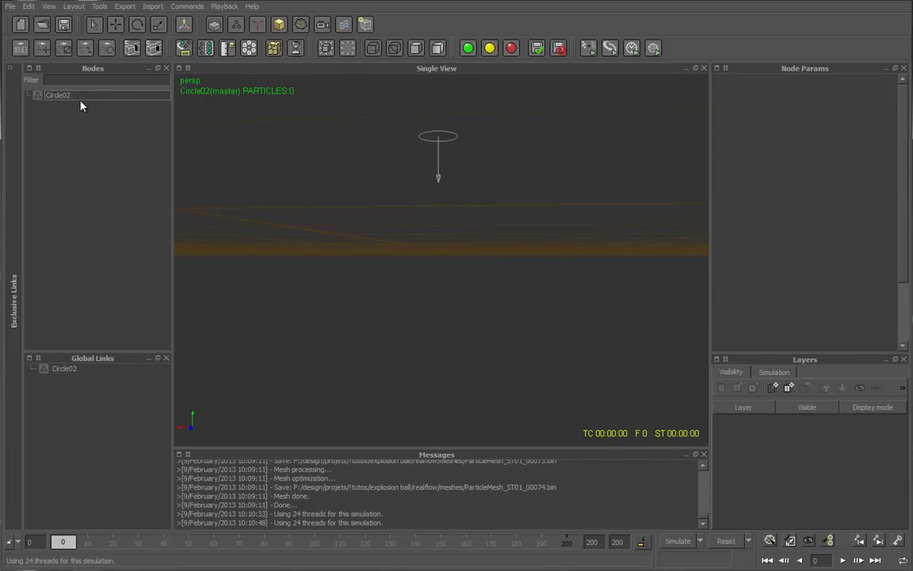
{"action": "left_click", "coordinate": [81, 97]}
{"action": "key", "text": "Delete"}
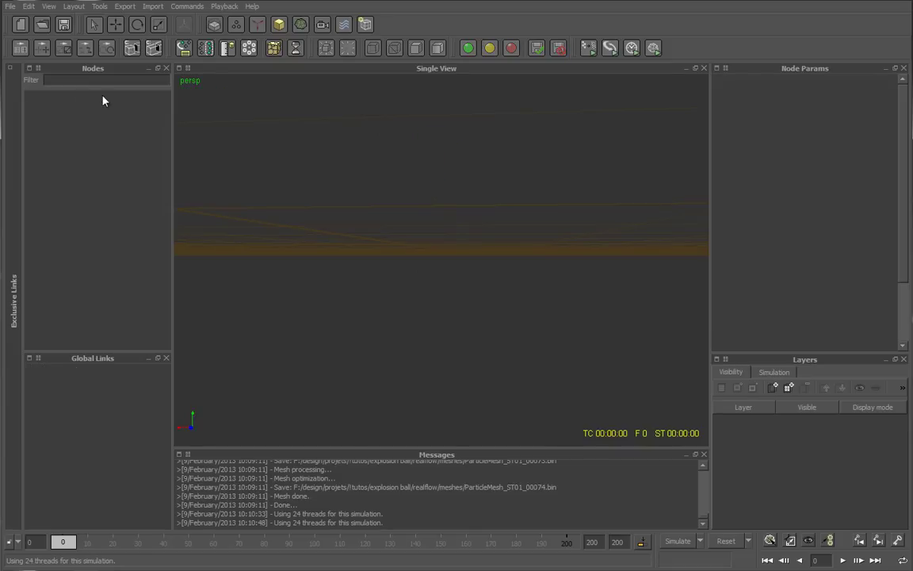
{"action": "mouse_move", "coordinate": [533, 218]}
{"action": "left_mouse_down", "text": "alt"}
{"action": "mouse_move", "coordinate": [550, 207]}
{"action": "mouse_move", "coordinate": [544, 220]}
{"action": "left_mouse_up", "text": "alt"}
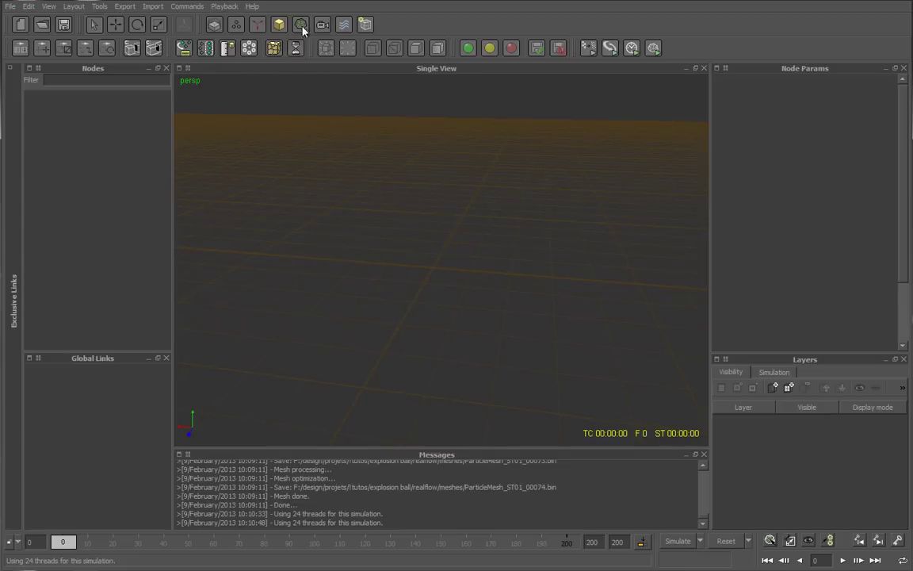
Import explosion_ball.sd from the explosion ball folder through Import Object
{"action": "left_click", "coordinate": [277, 25]}
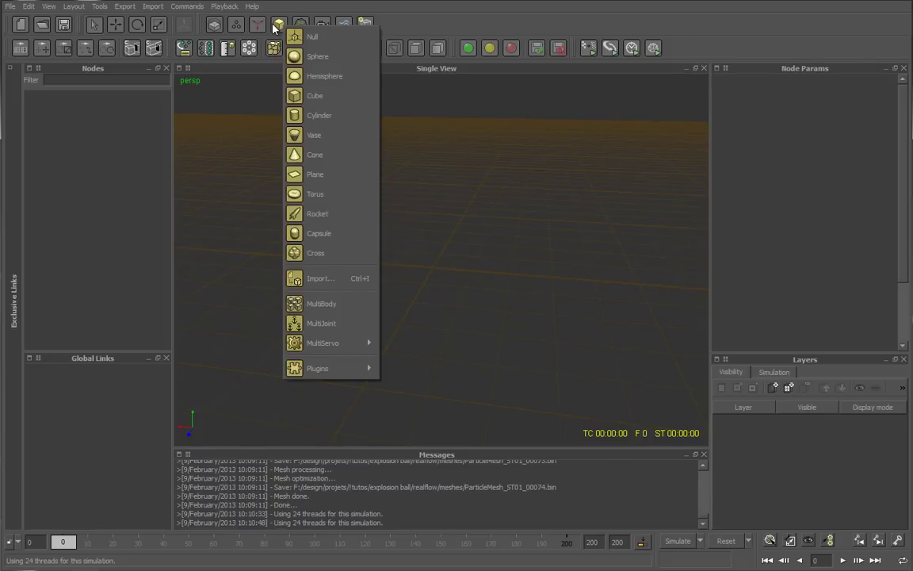
{"action": "left_click", "coordinate": [317, 278]}
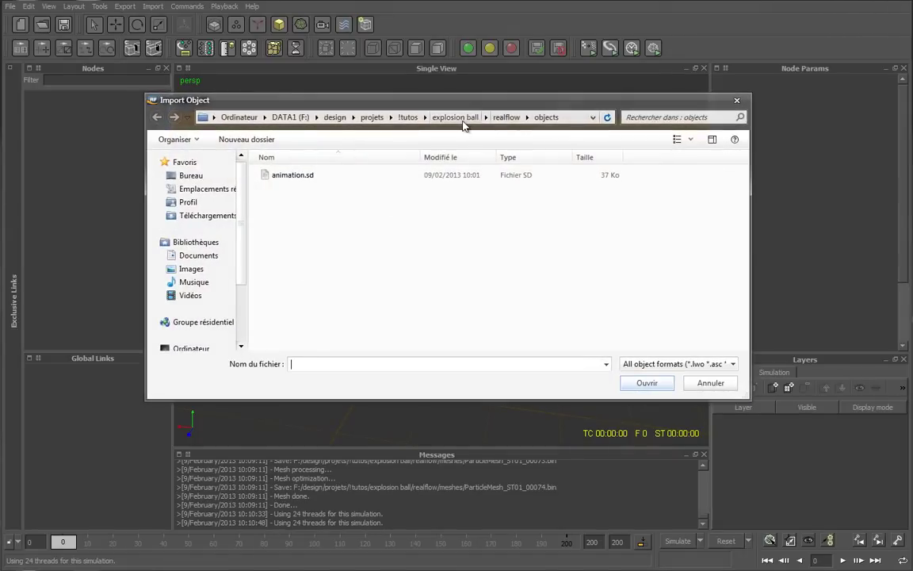
{"action": "left_click", "coordinate": [448, 117]}
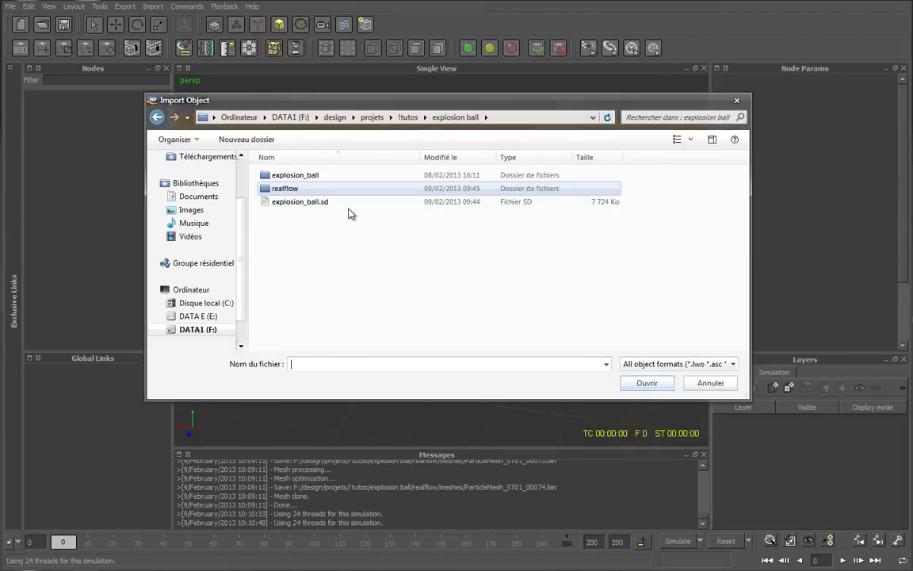
{"action": "left_click", "coordinate": [313, 201]}
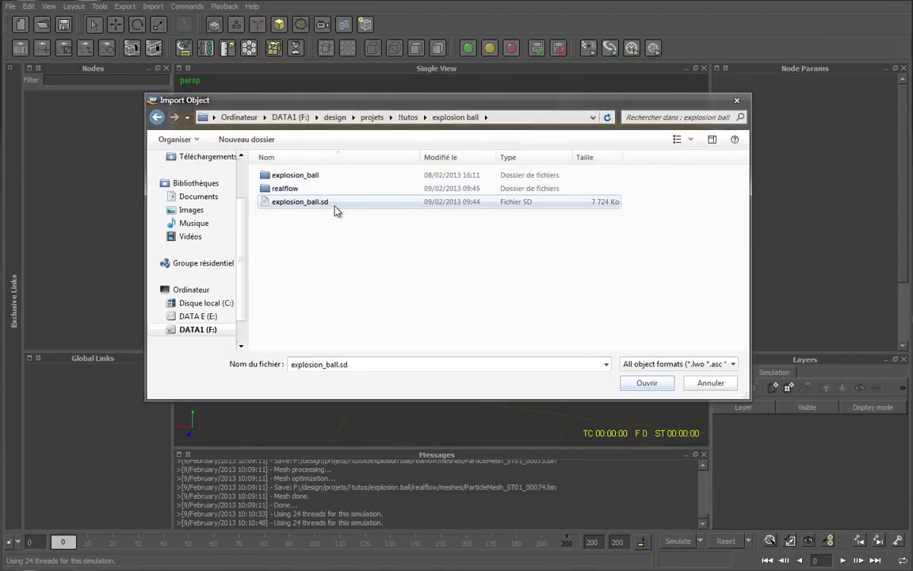
{"action": "left_click", "coordinate": [647, 383]}
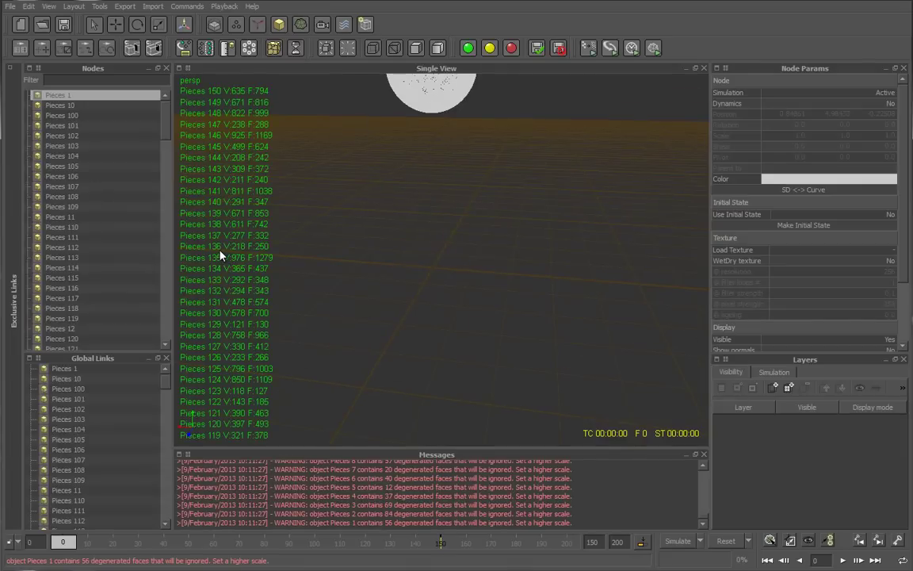
{"action": "scroll", "coordinate": [425, 203], "scroll_direction": "down", "scroll_amount": 2}
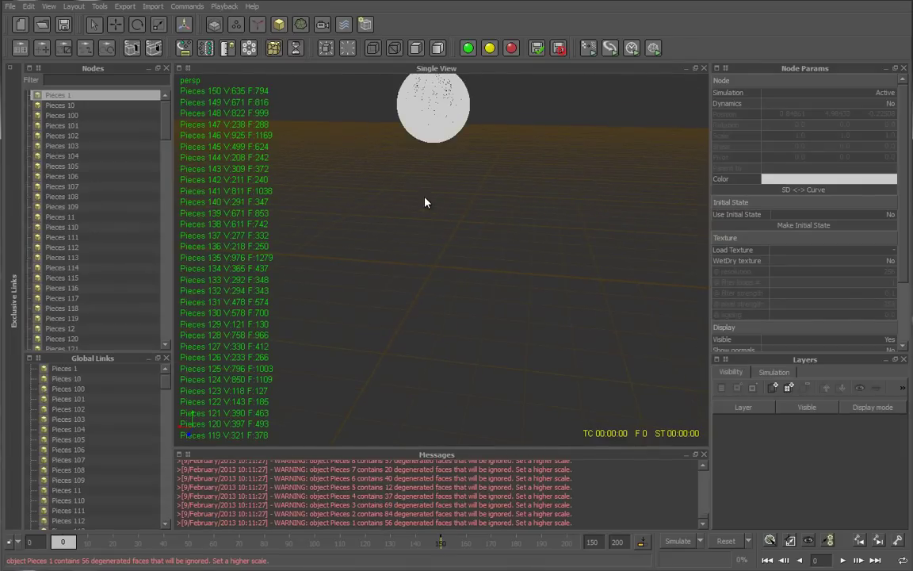
{"action": "scroll", "coordinate": [425, 203], "scroll_direction": "down", "scroll_amount": 1}
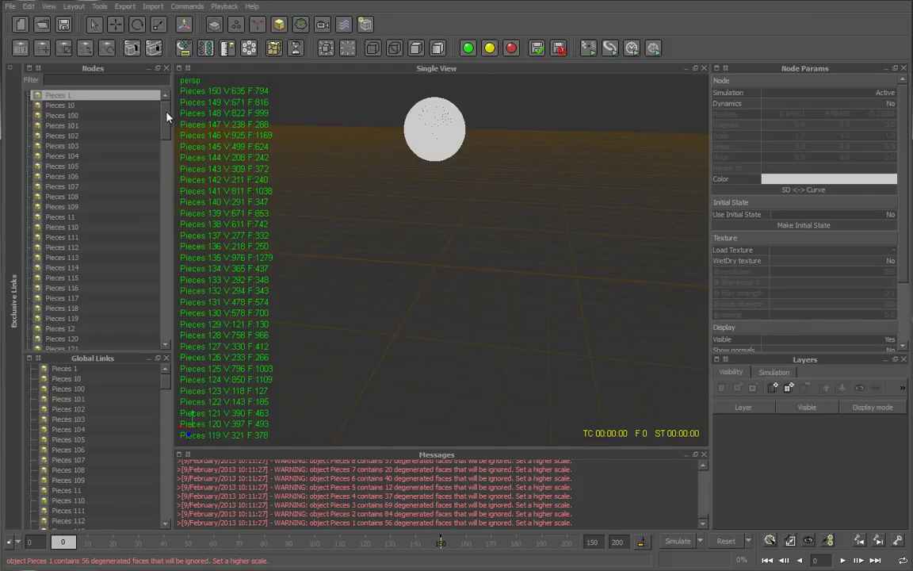
{"action": "left_click_drag", "start_coordinate": [167, 117], "coordinate": [167, 228]}
{"action": "key", "text": "Home"}
{"action": "left_click", "coordinate": [684, 544]}
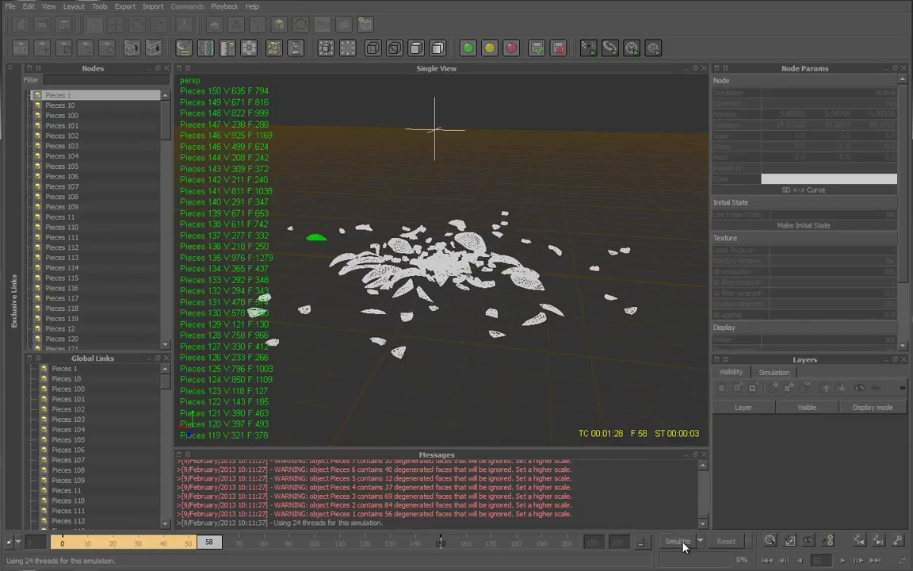
{"action": "left_click", "coordinate": [681, 543]}
{"action": "left_click", "coordinate": [732, 545]}
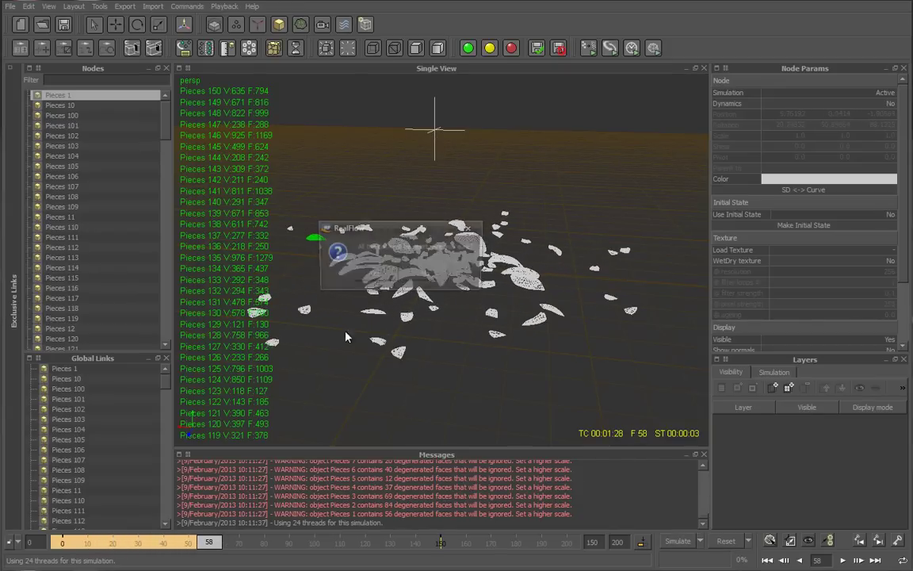
{"action": "left_click", "coordinate": [373, 275]}
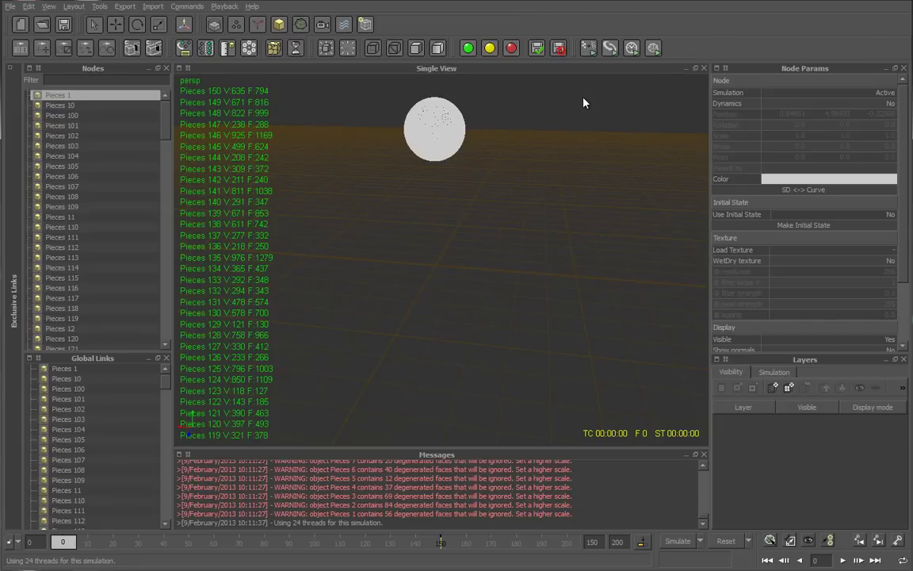
{"action": "middle_click_drag", "start_coordinate": [584, 103], "coordinate": [583, 155], "text": "alt"}
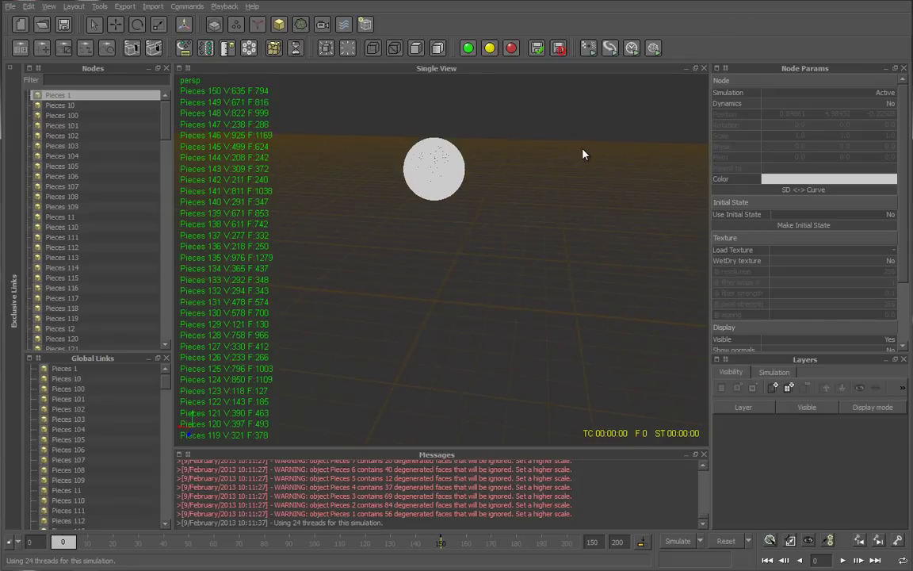
Add Plane01 and scale it to about 12.8 × 1.0 × 14.1
{"action": "left_click", "coordinate": [279, 24]}
{"action": "left_click", "coordinate": [333, 176]}
{"action": "left_click", "coordinate": [158, 26]}
{"action": "left_click_drag", "start_coordinate": [379, 295], "coordinate": [306, 292]}
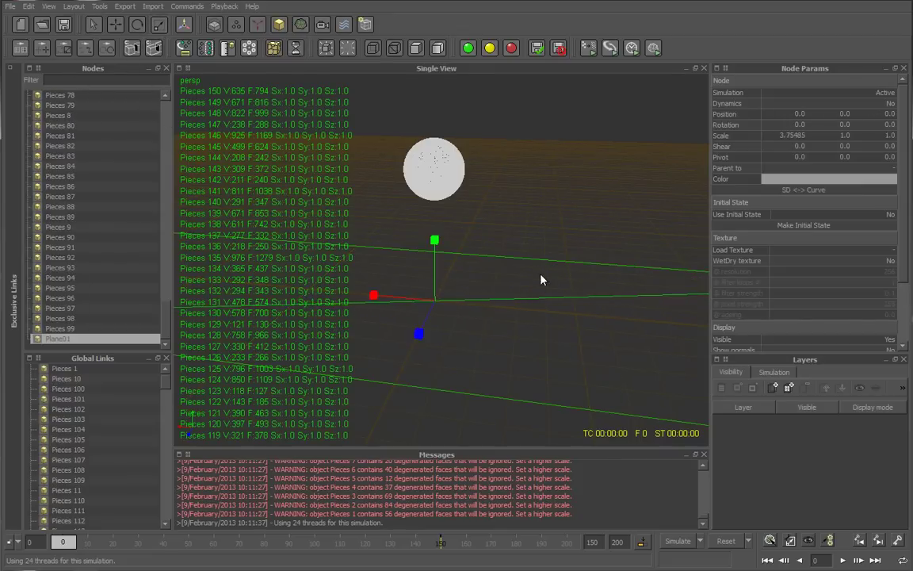
{"action": "left_click_drag", "start_coordinate": [542, 279], "coordinate": [344, 263], "text": "alt"}
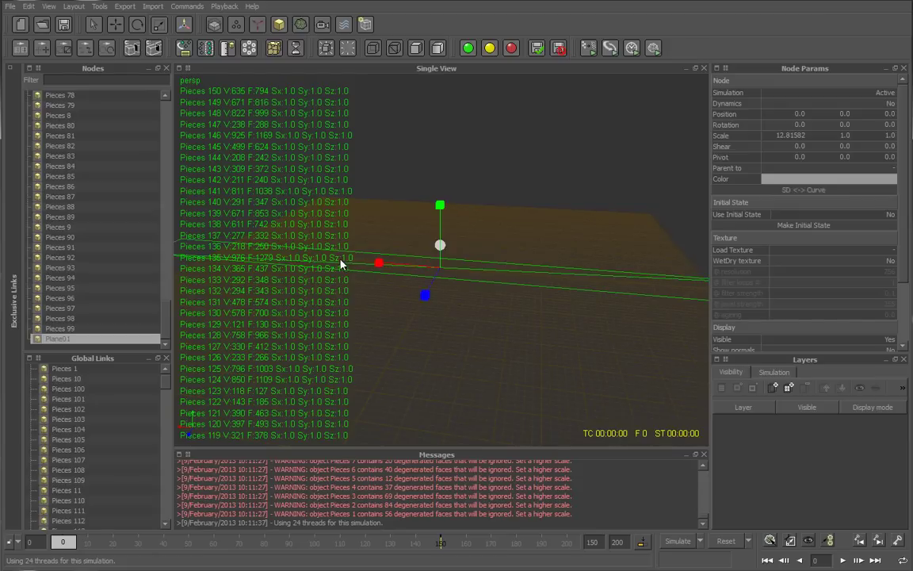
{"action": "mouse_move", "coordinate": [425, 294]}
{"action": "left_mouse_down"}
{"action": "mouse_move", "coordinate": [371, 399]}
{"action": "mouse_move", "coordinate": [442, 256]}
{"action": "left_mouse_up"}
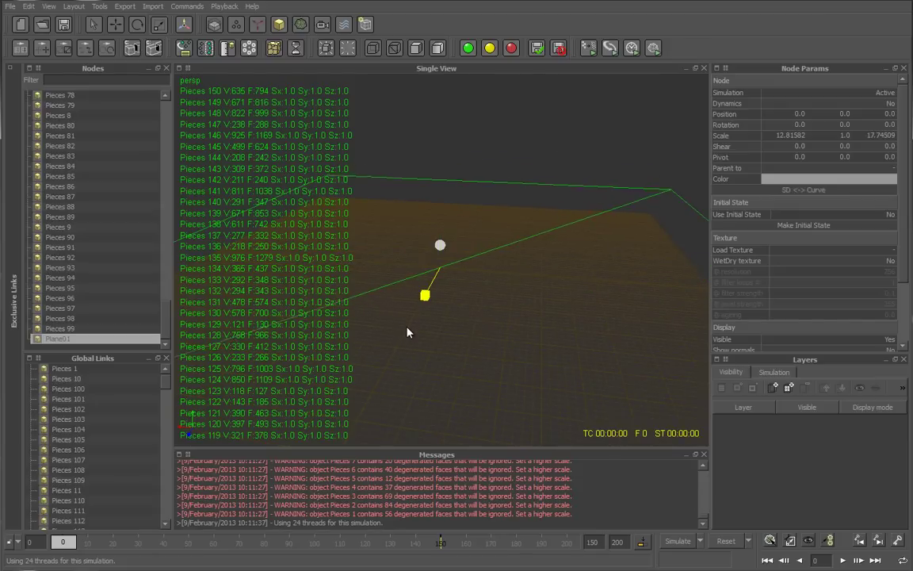
Clear the cached simulation data and confirm the reset
{"action": "scroll", "coordinate": [442, 256], "scroll_direction": "up", "scroll_amount": 2}
{"action": "scroll", "coordinate": [434, 262], "scroll_direction": "up", "scroll_amount": 2}
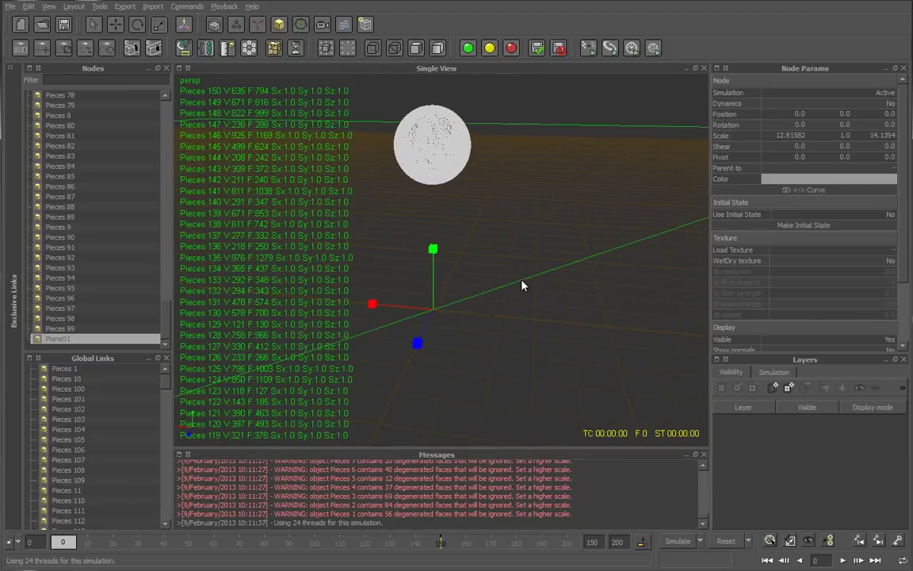
{"action": "left_click_drag", "start_coordinate": [528, 281], "coordinate": [476, 216], "text": "alt"}
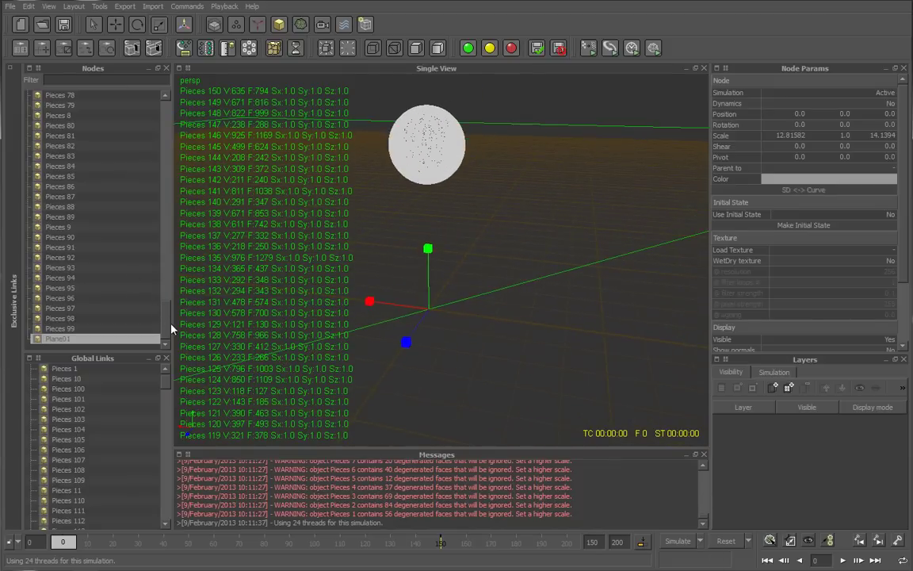
{"action": "left_click_drag", "start_coordinate": [165, 326], "coordinate": [175, 95]}
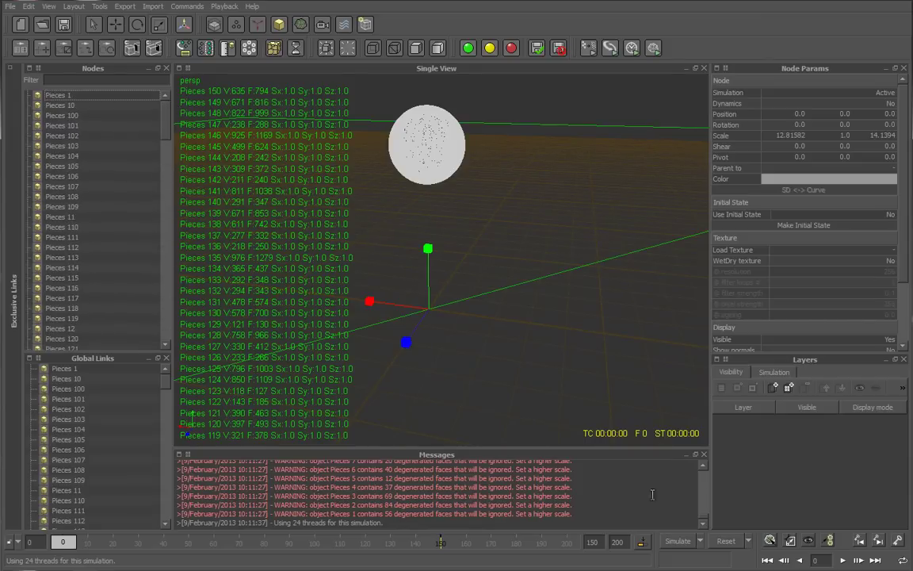
{"action": "left_click", "coordinate": [726, 541]}
{"action": "left_click", "coordinate": [342, 249]}
Add a Circle01 emitter and raise it to about Py 5.07 inside the sphere
{"action": "left_click", "coordinate": [235, 24]}
{"action": "left_click", "coordinate": [267, 36]}
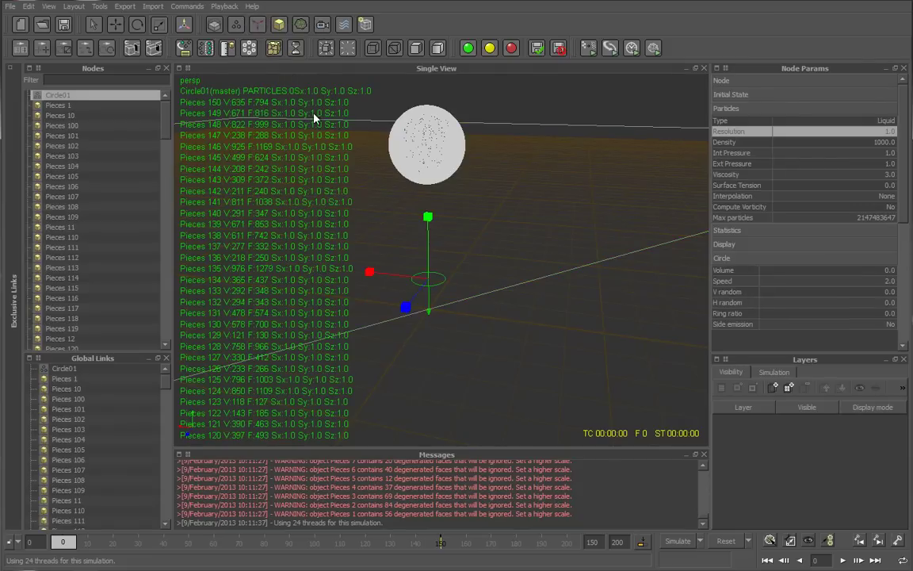
{"action": "left_click", "coordinate": [117, 26]}
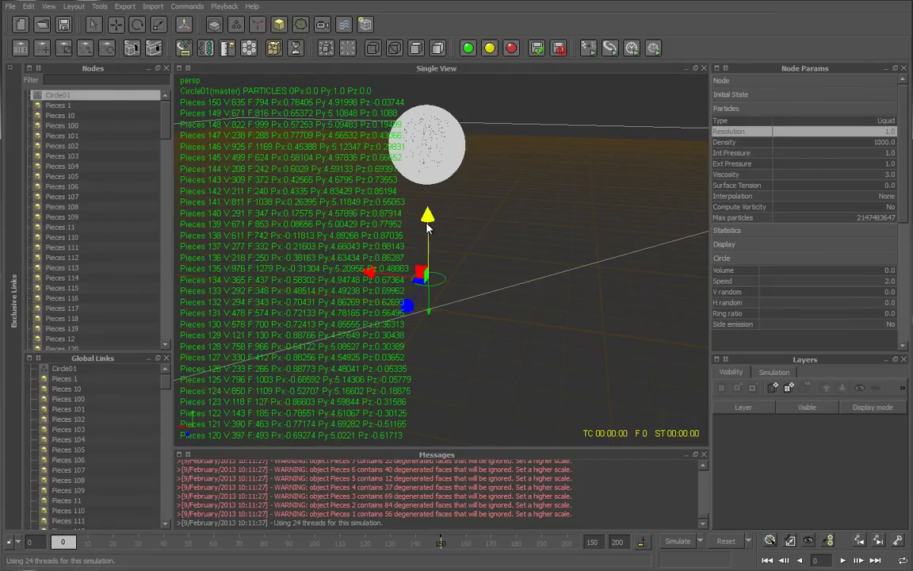
{"action": "left_click_drag", "start_coordinate": [429, 224], "coordinate": [426, 62]}
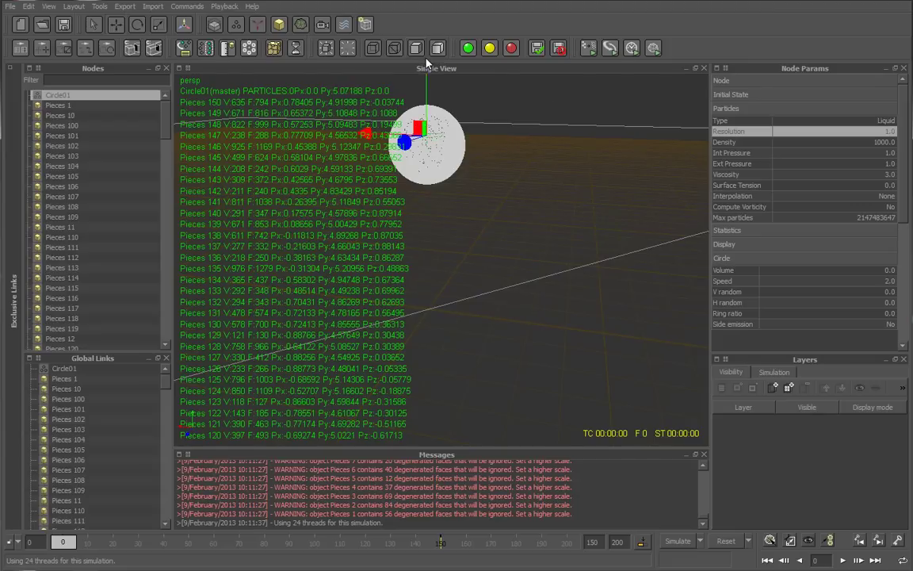
Switch to the front view and centre the sphere in it
{"action": "key", "text": "1"}
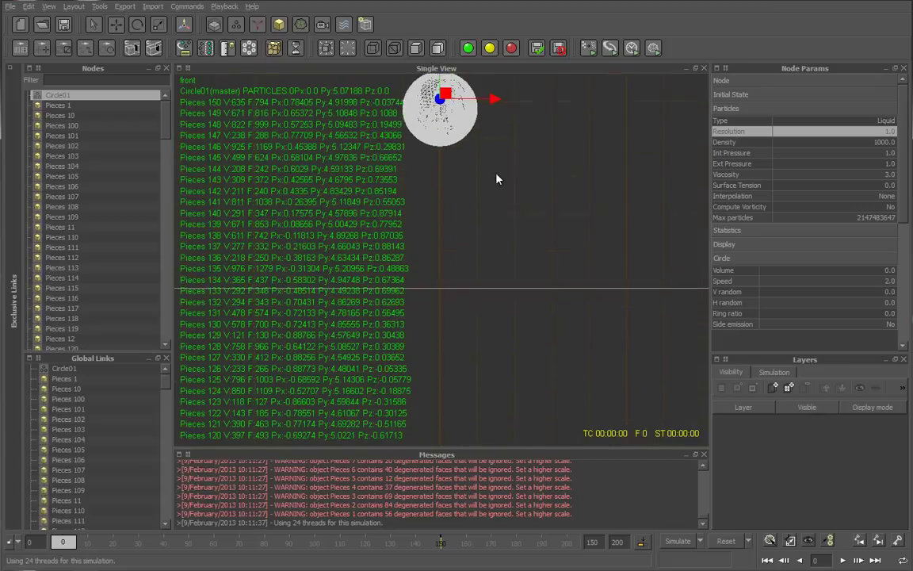
{"action": "scroll", "coordinate": [458, 121], "scroll_direction": "up", "scroll_amount": 1}
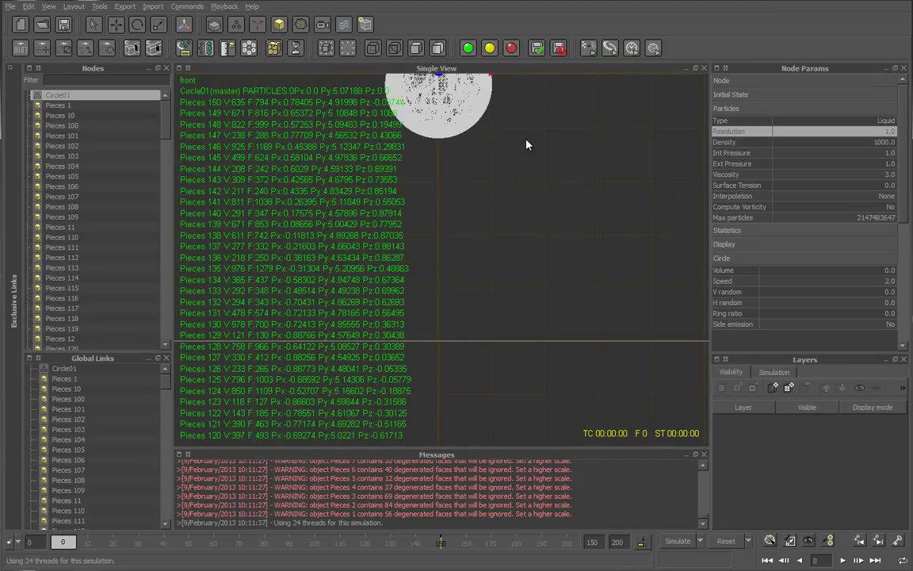
{"action": "middle_click_drag", "start_coordinate": [527, 145], "coordinate": [661, 318], "text": "alt"}
{"action": "scroll", "coordinate": [578, 264], "scroll_direction": "up", "scroll_amount": 1}
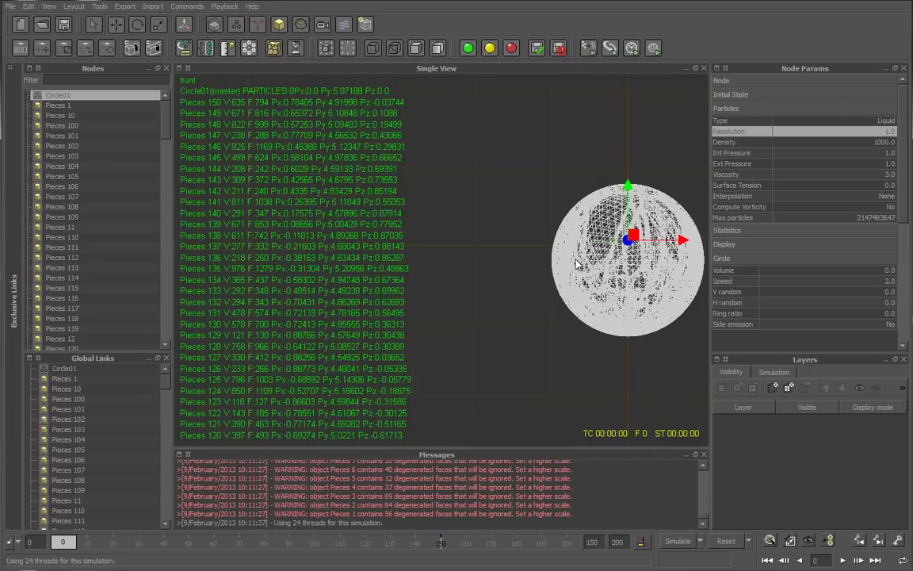
{"action": "middle_click_drag", "start_coordinate": [644, 290], "coordinate": [557, 301], "text": "alt"}
{"action": "left_click", "coordinate": [539, 206]}
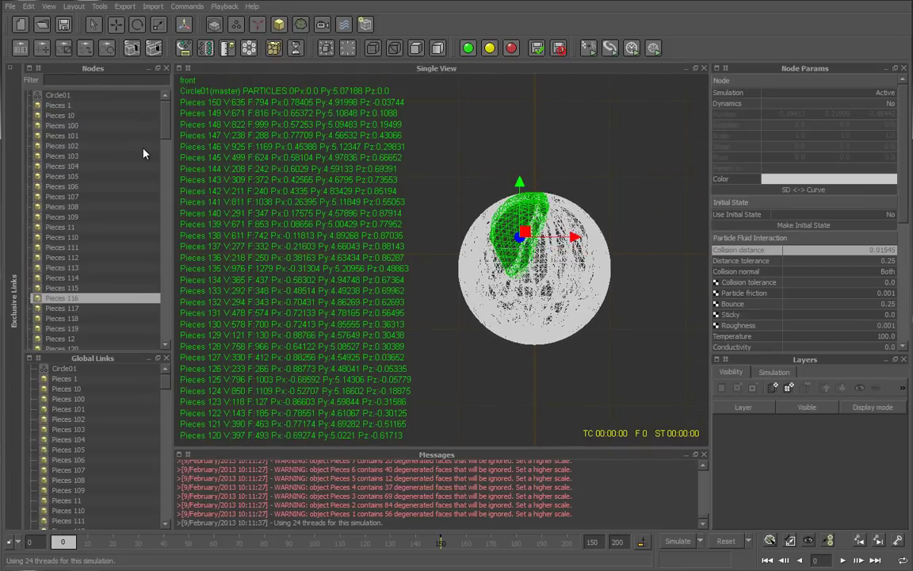
Undo the piece selection, nudge Circle01 to Py 5.34688, and set Resolution to 10
{"action": "key", "text": "ctrl+z"}
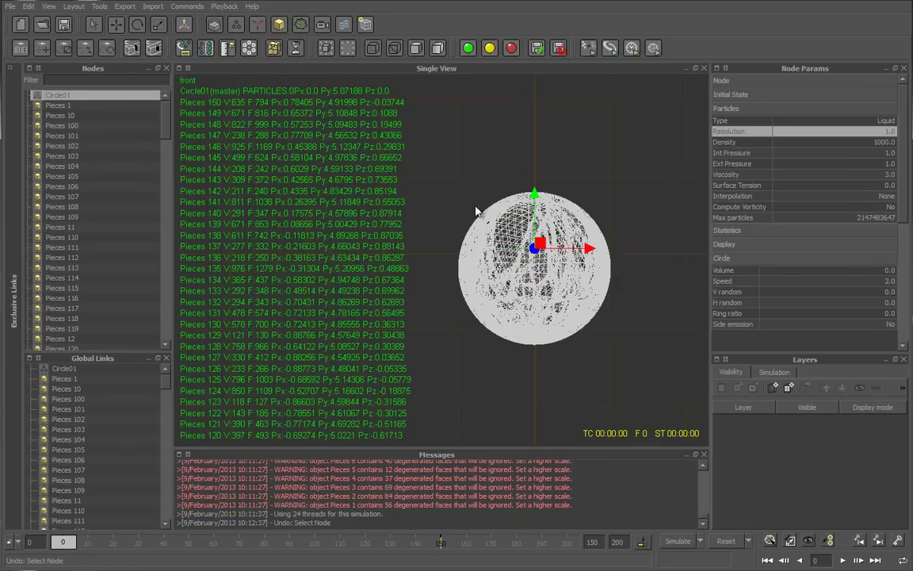
{"action": "left_click_drag", "start_coordinate": [534, 194], "coordinate": [535, 181]}
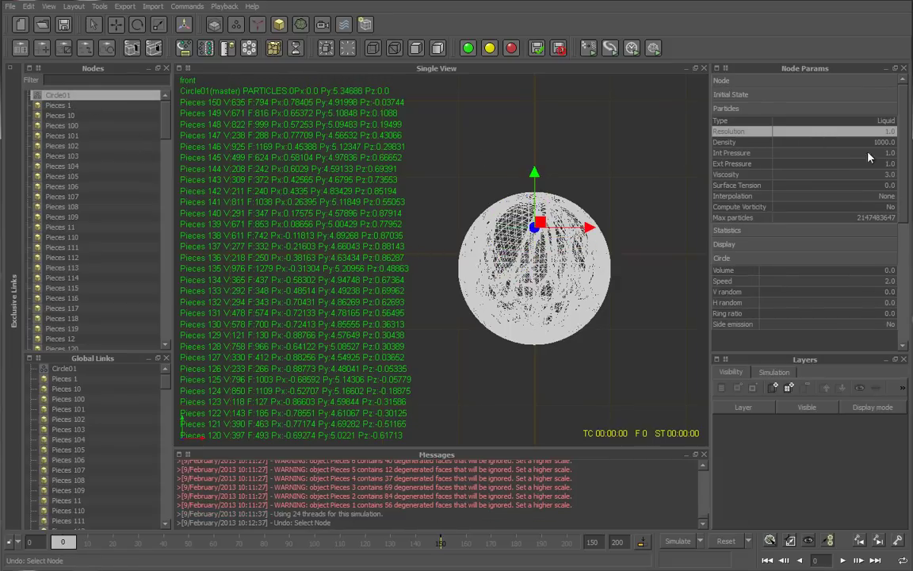
{"action": "double_click", "coordinate": [889, 132]}
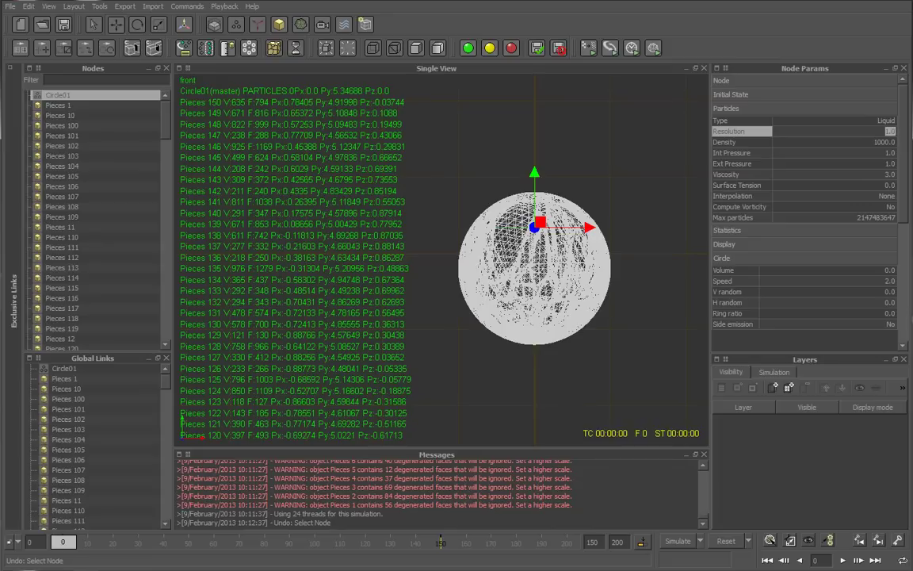
{"action": "type", "text": "10"}
{"action": "key", "text": "Return"}
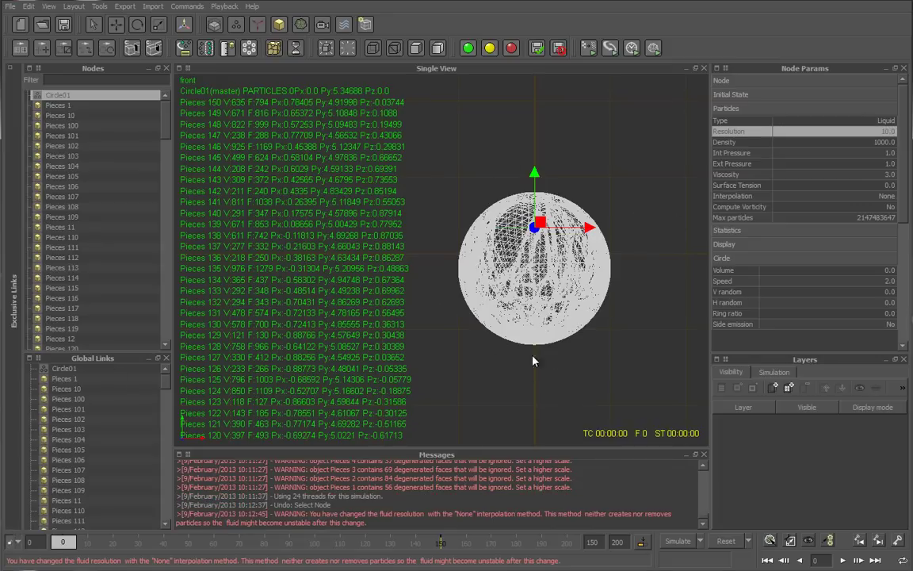
Run the simulation and zoom in as liquid pools in the sphere, reaching 20,460 particles
{"action": "left_click", "coordinate": [685, 543]}
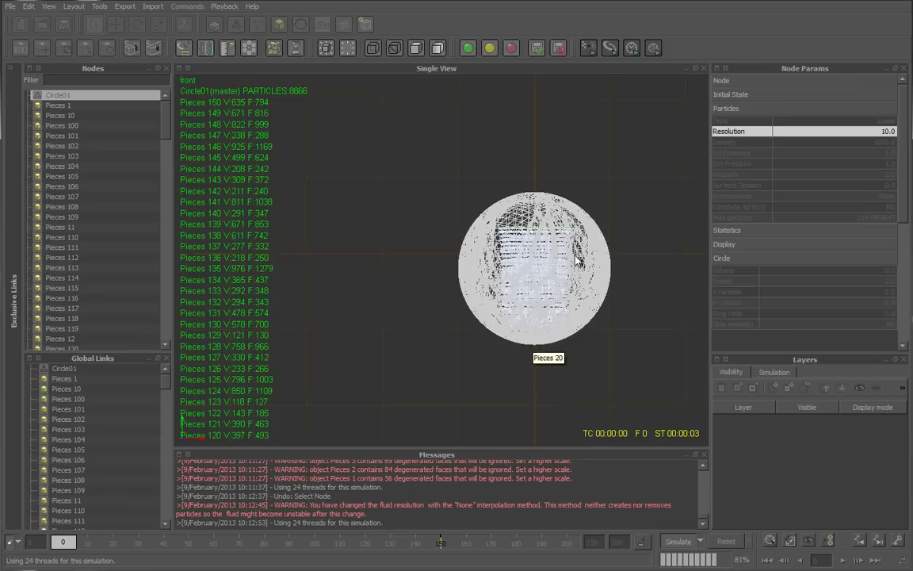
{"action": "scroll", "coordinate": [567, 259], "scroll_direction": "up", "scroll_amount": 2}
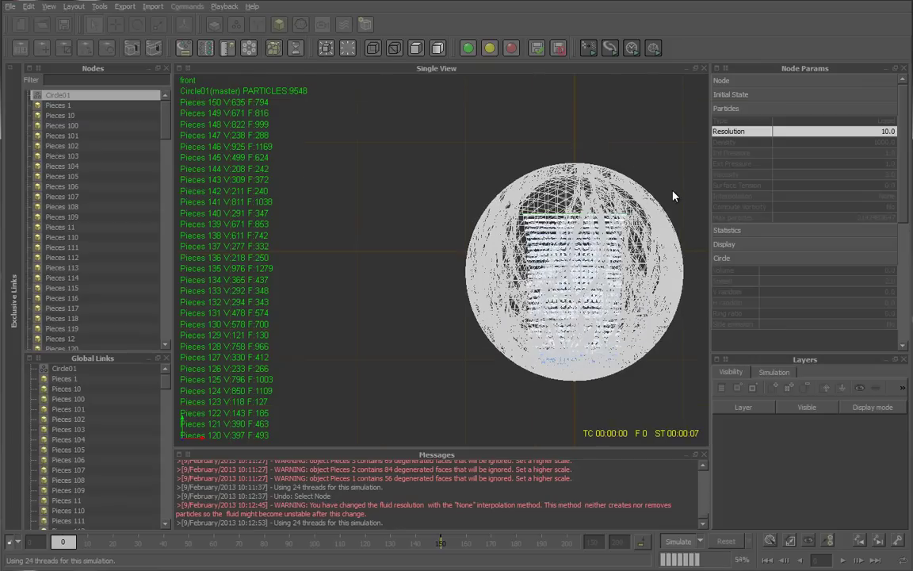
{"action": "mouse_move", "coordinate": [662, 191]}
{"action": "middle_mouse_down", "text": "alt"}
{"action": "mouse_move", "coordinate": [571, 164]}
{"action": "mouse_move", "coordinate": [524, 168]}
{"action": "middle_mouse_up", "text": "alt"}
{"action": "scroll", "coordinate": [497, 361], "scroll_direction": "up", "scroll_amount": 2}
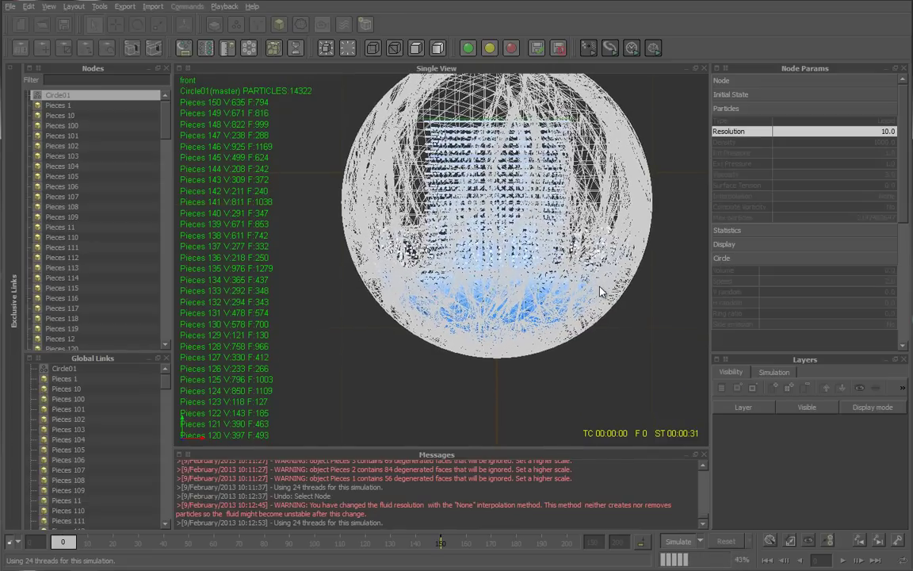
{"action": "scroll", "coordinate": [602, 310], "scroll_direction": "up", "scroll_amount": 2}
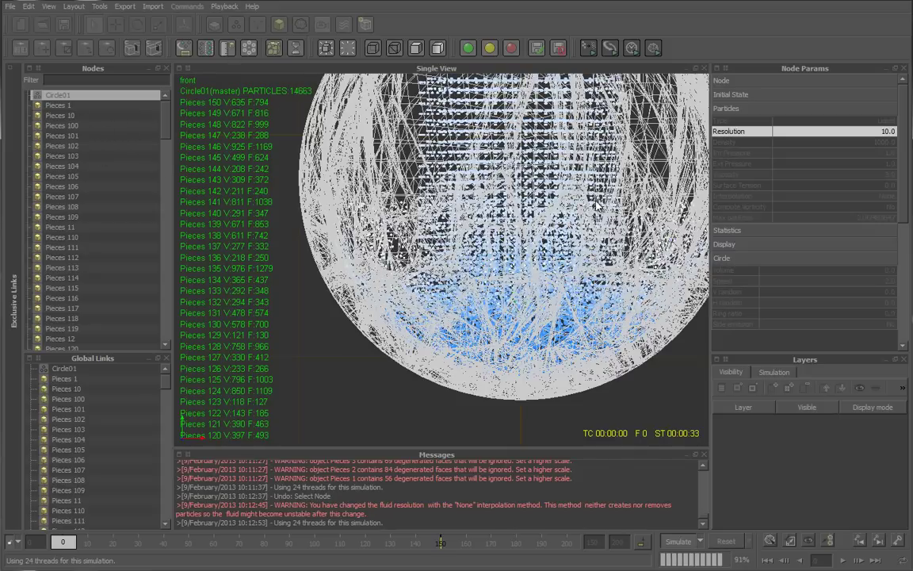
{"action": "scroll", "coordinate": [609, 225], "scroll_direction": "up", "scroll_amount": 1}
{"action": "scroll", "coordinate": [609, 225], "scroll_direction": "up", "scroll_amount": 2}
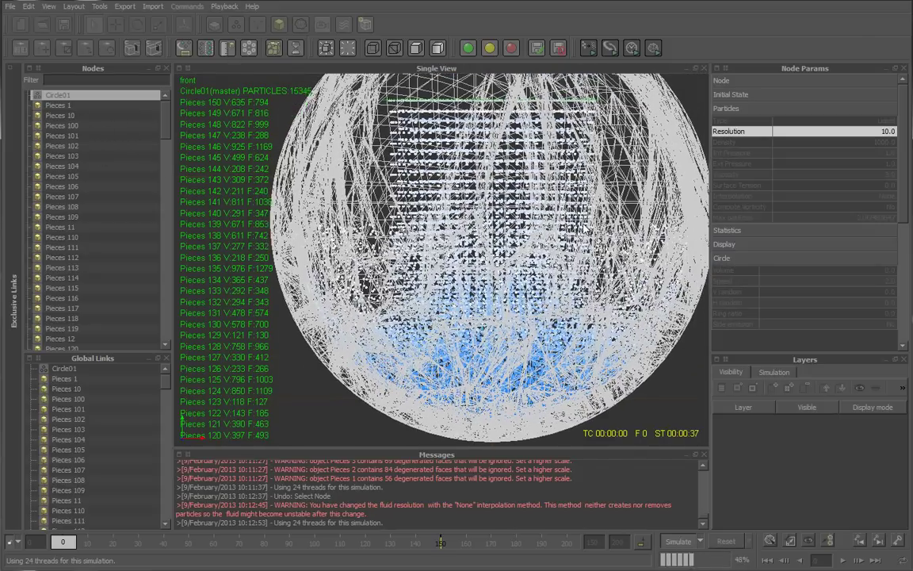
{"action": "scroll", "coordinate": [528, 208], "scroll_direction": "down", "scroll_amount": 2}
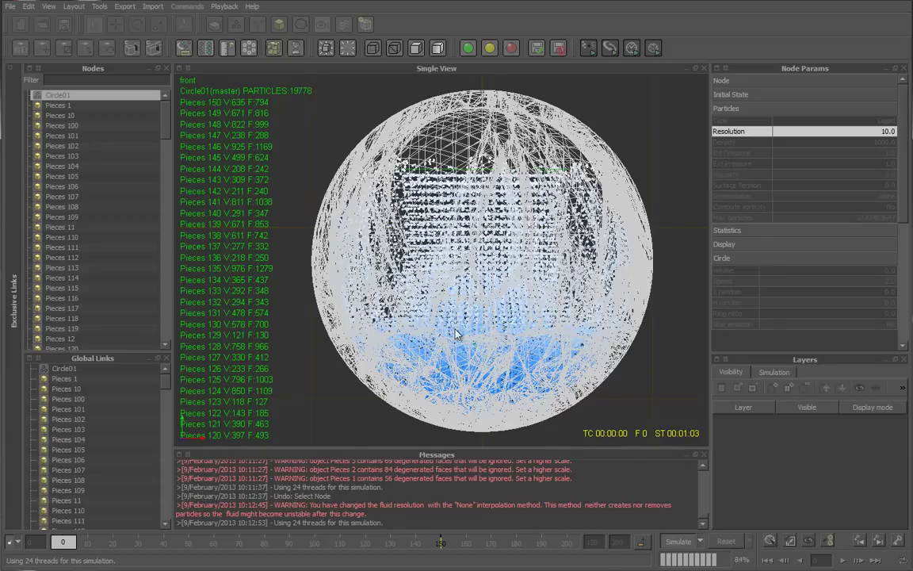
Stop the liquid simulation at 24,552 particles
{"action": "left_click", "coordinate": [678, 542]}
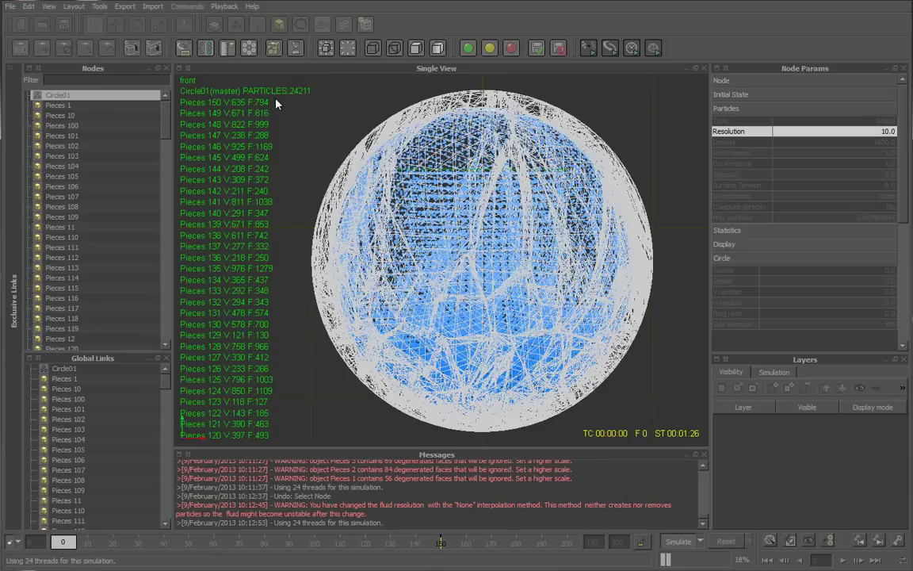
{"action": "left_click", "coordinate": [680, 542]}
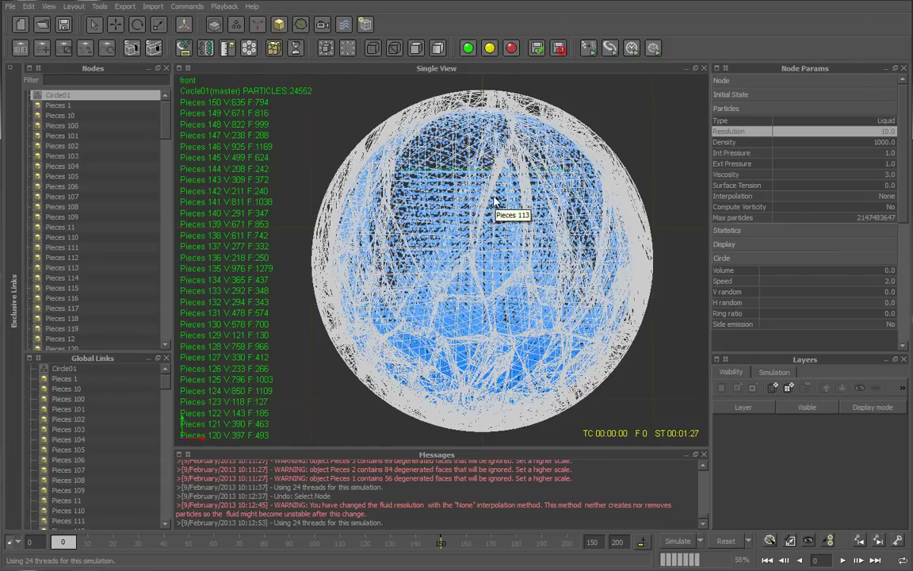
Set Circle01's Speed to 0 and add a Gravity daemon
{"action": "left_click", "coordinate": [890, 281]}
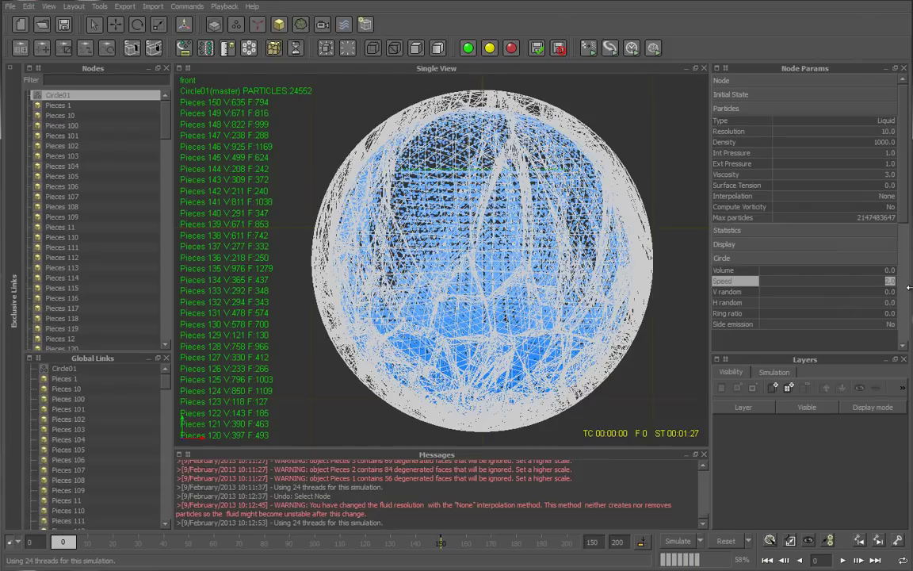
{"action": "type", "text": "0"}
{"action": "key", "text": "Return"}
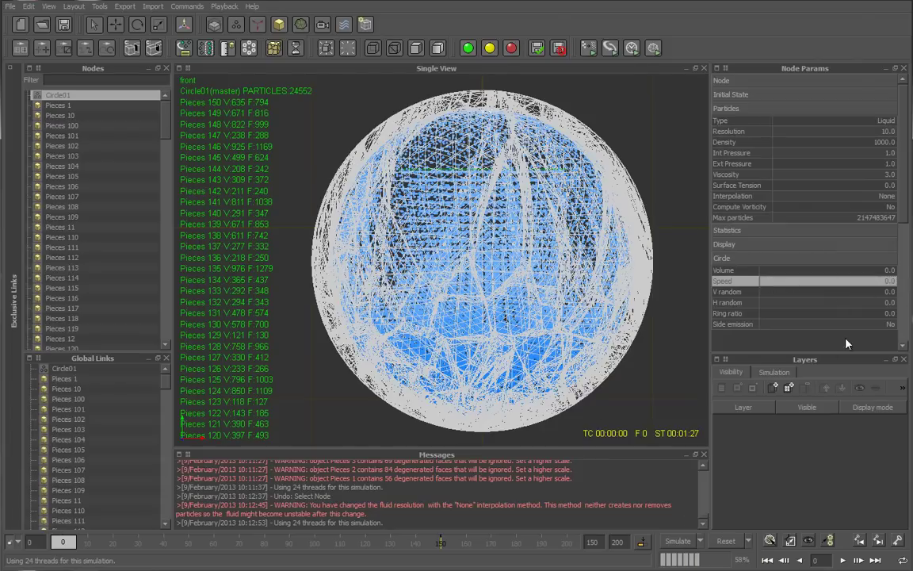
{"action": "left_click", "coordinate": [254, 28]}
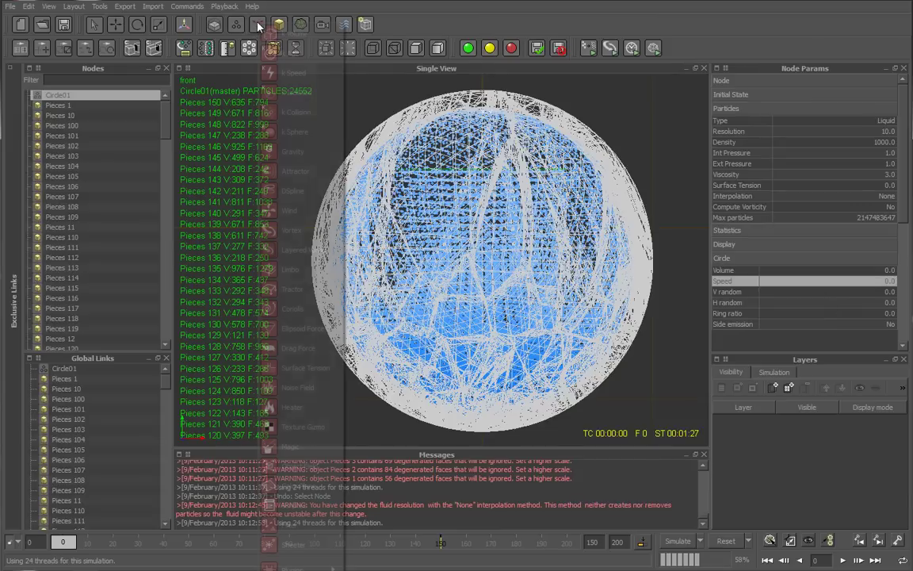
{"action": "left_click", "coordinate": [293, 149]}
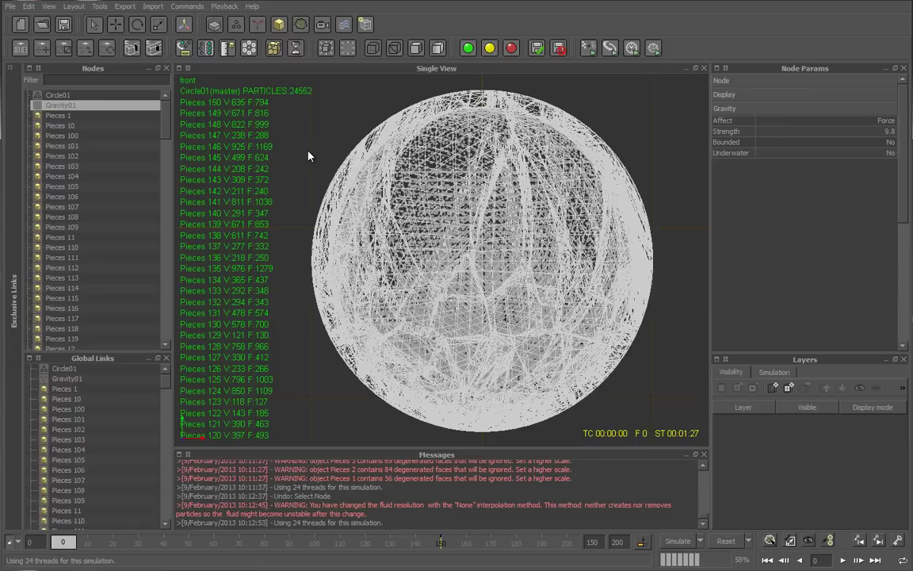
Simulate under gravity and inspect the liquid settling in the sphere's lower half
{"action": "left_click", "coordinate": [673, 543]}
{"action": "left_click", "coordinate": [83, 95]}
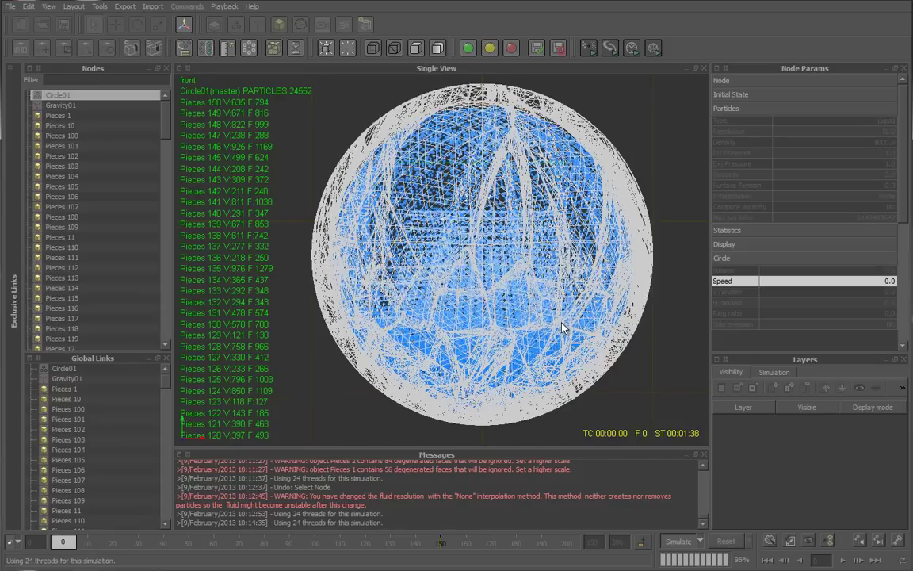
{"action": "middle_click_drag", "start_coordinate": [561, 326], "coordinate": [491, 211], "text": "alt"}
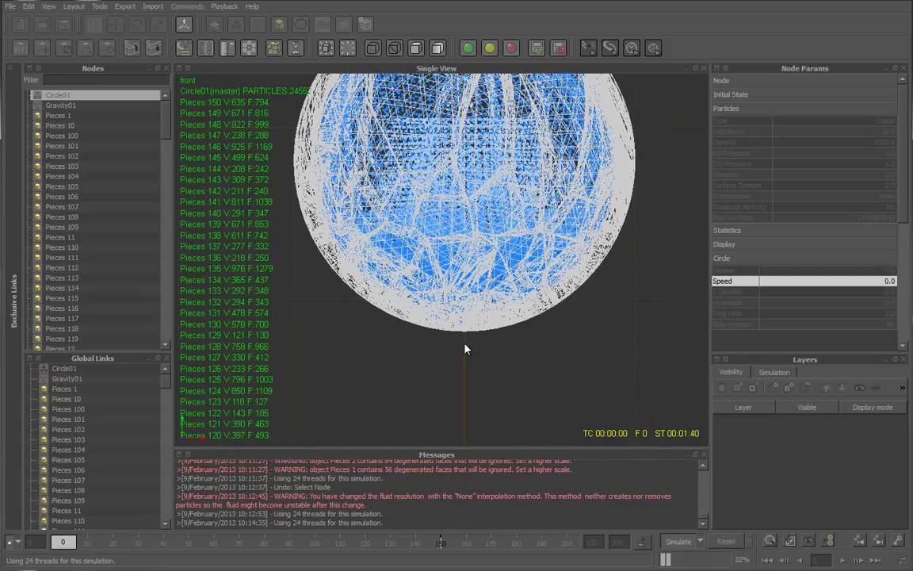
{"action": "scroll", "coordinate": [468, 349], "scroll_direction": "up", "scroll_amount": 2}
{"action": "mouse_move", "coordinate": [509, 287]}
{"action": "middle_mouse_down", "text": "alt"}
{"action": "mouse_move", "coordinate": [559, 256]}
{"action": "mouse_move", "coordinate": [547, 222]}
{"action": "middle_mouse_up", "text": "alt"}
{"action": "scroll", "coordinate": [500, 320], "scroll_direction": "up", "scroll_amount": 2}
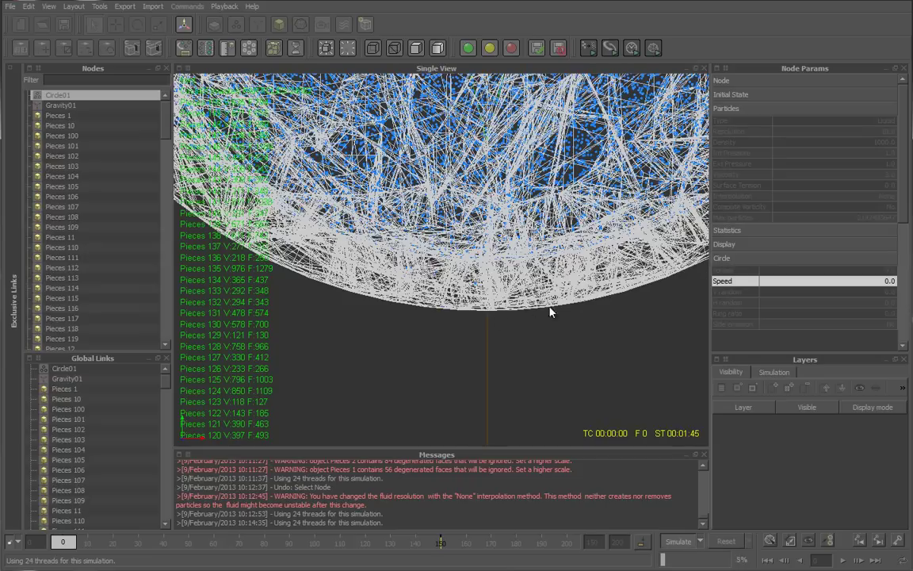
{"action": "left_click_drag", "start_coordinate": [502, 259], "coordinate": [452, 270], "text": "alt"}
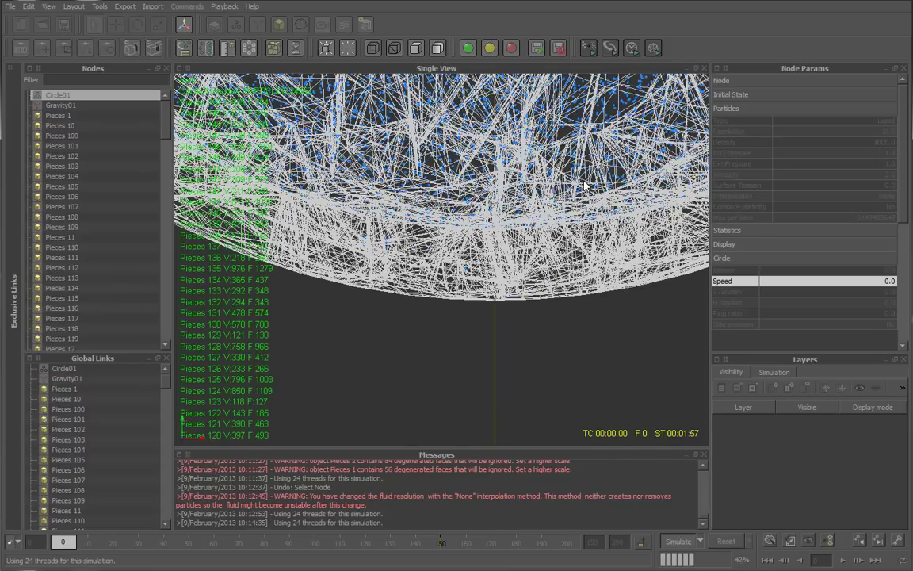
{"action": "scroll", "coordinate": [515, 171], "scroll_direction": "down", "scroll_amount": 3}
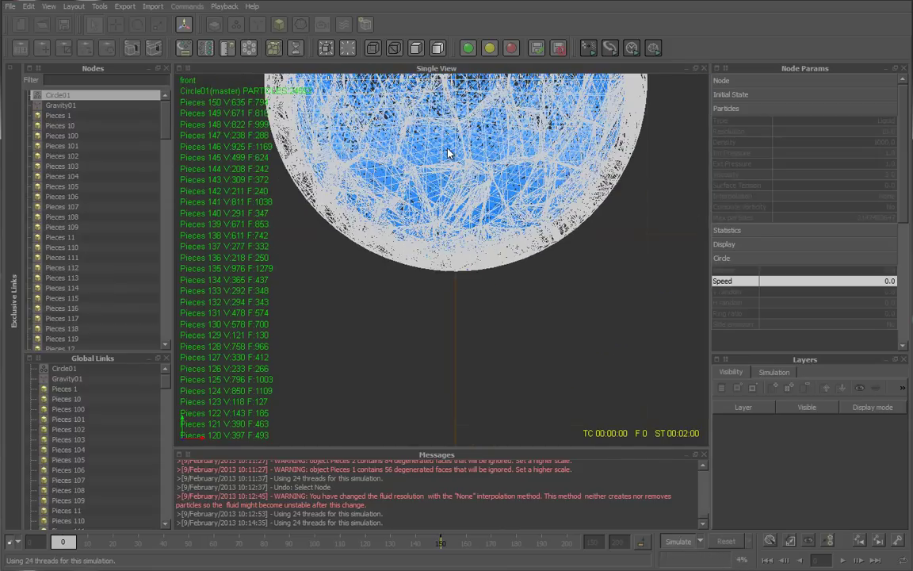
{"action": "scroll", "coordinate": [448, 153], "scroll_direction": "down", "scroll_amount": 2}
{"action": "scroll", "coordinate": [527, 198], "scroll_direction": "down", "scroll_amount": 3}
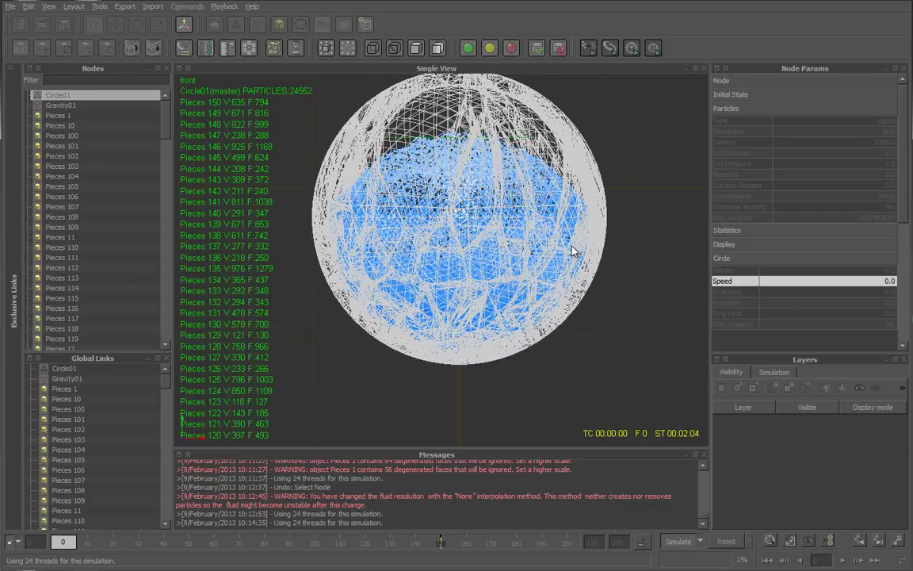
{"action": "middle_click_drag", "start_coordinate": [573, 251], "coordinate": [574, 235], "text": "alt"}
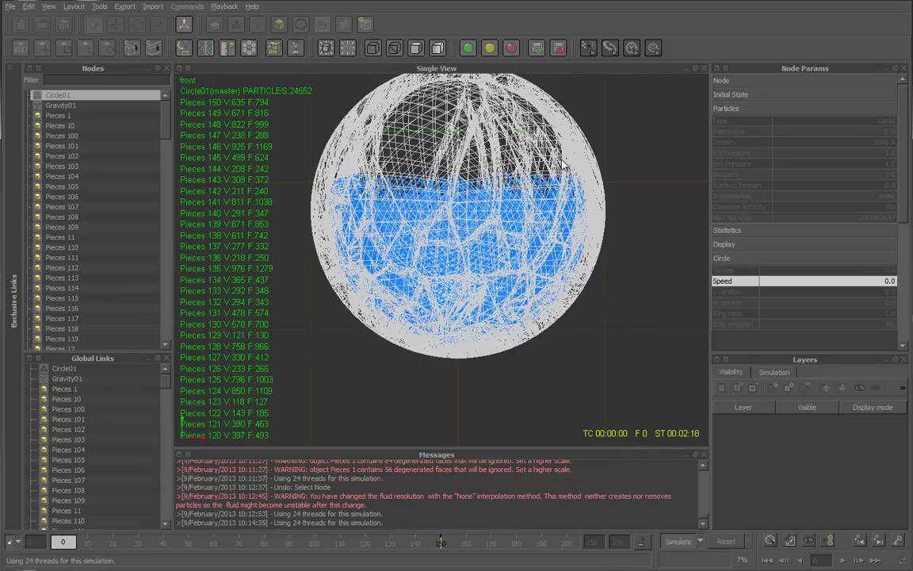
Check the settled liquid in perspective view, then stop the simulation
{"action": "key", "text": "p"}
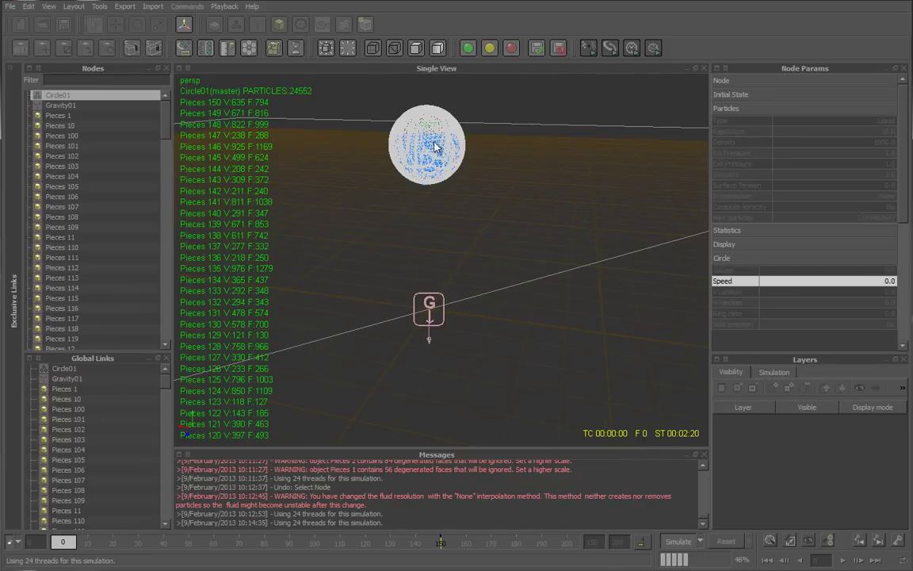
{"action": "scroll", "coordinate": [428, 135], "scroll_direction": "up", "scroll_amount": 3}
{"action": "middle_click_drag", "start_coordinate": [515, 235], "coordinate": [523, 341], "text": "alt"}
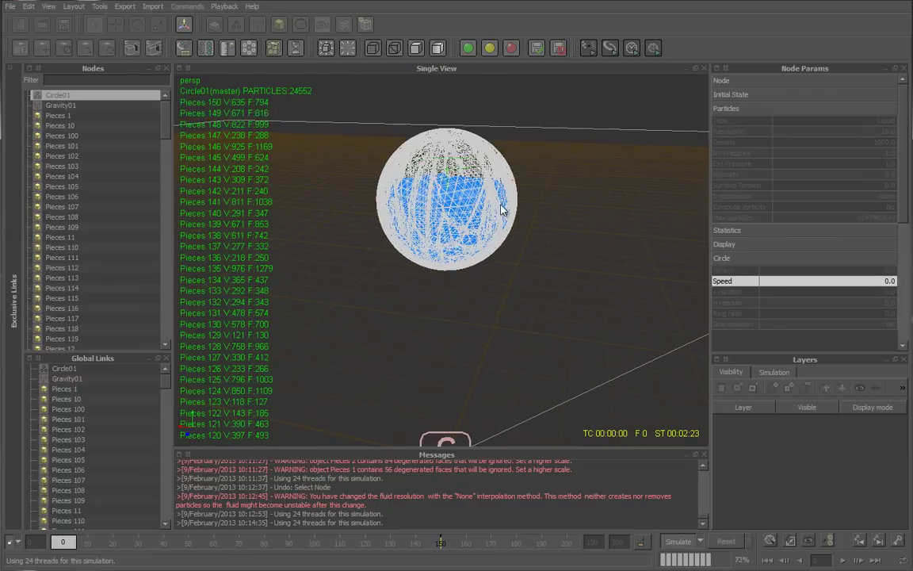
{"action": "scroll", "coordinate": [561, 212], "scroll_direction": "up", "scroll_amount": 3}
{"action": "mouse_move", "coordinate": [562, 212]}
{"action": "left_mouse_down", "text": "alt"}
{"action": "mouse_move", "coordinate": [609, 264]}
{"action": "mouse_move", "coordinate": [560, 285]}
{"action": "mouse_move", "coordinate": [531, 242]}
{"action": "mouse_move", "coordinate": [551, 289]}
{"action": "mouse_move", "coordinate": [565, 271]}
{"action": "left_mouse_up", "text": "alt"}
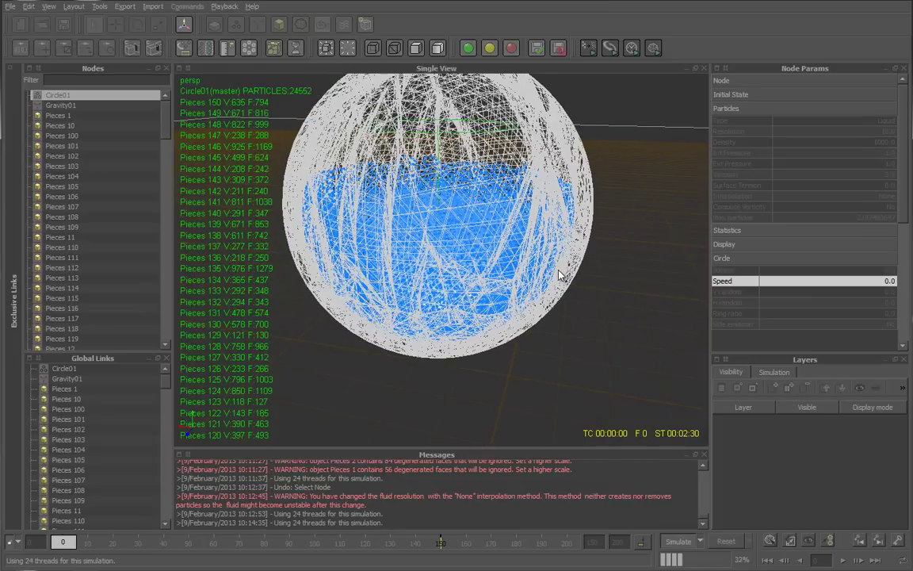
{"action": "scroll", "coordinate": [575, 205], "scroll_direction": "down", "scroll_amount": 2}
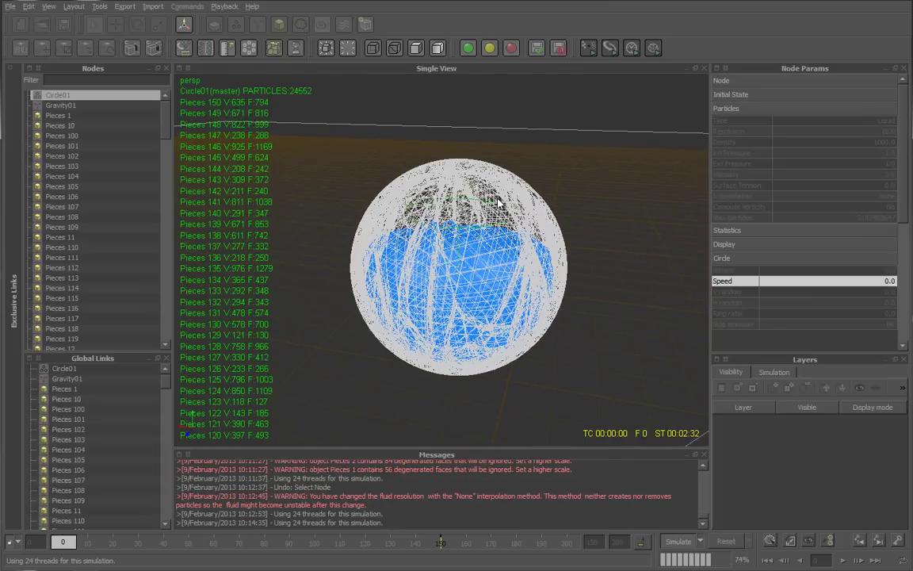
{"action": "left_click", "coordinate": [678, 541]}
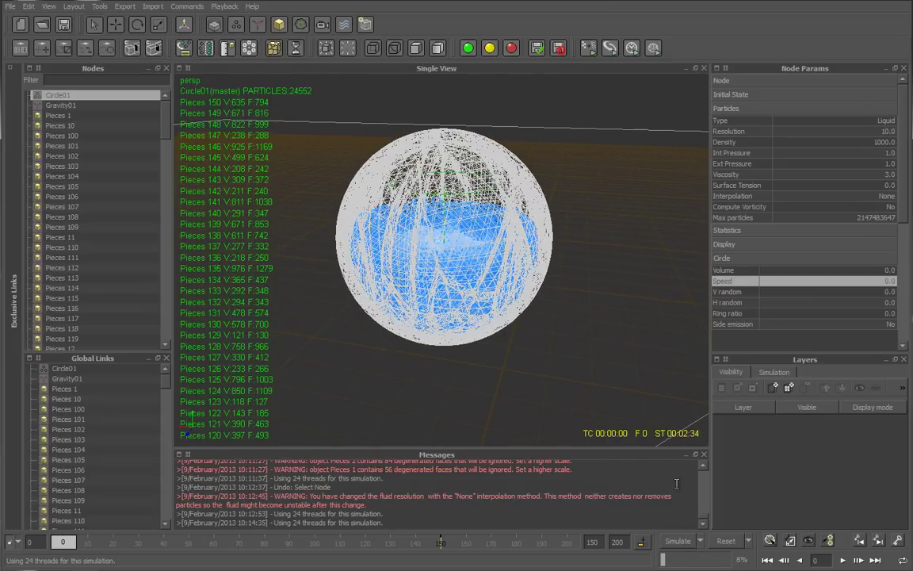
{"action": "mouse_move", "coordinate": [550, 261]}
{"action": "left_mouse_down", "text": "alt"}
{"action": "mouse_move", "coordinate": [571, 254]}
{"action": "mouse_move", "coordinate": [567, 204]}
{"action": "left_mouse_up", "text": "alt"}
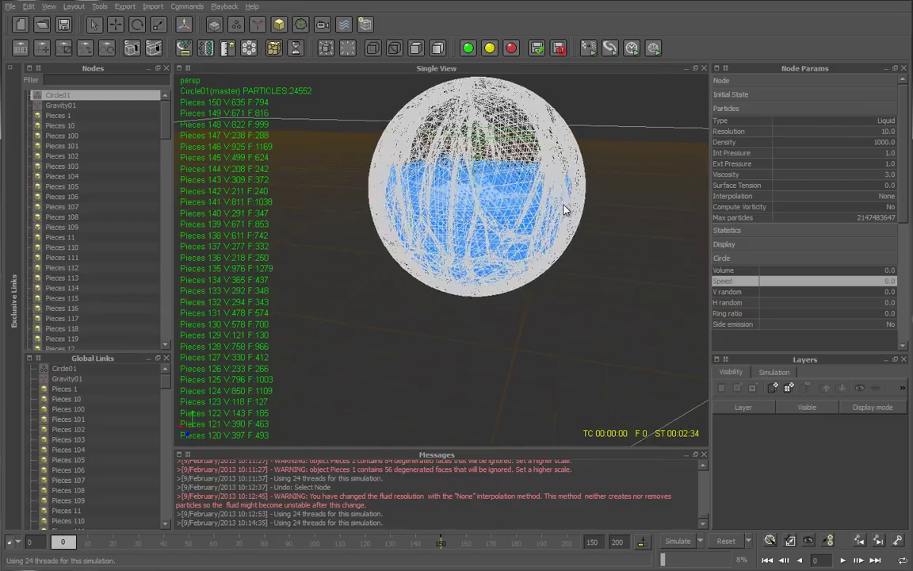
Delete the Gravity01 daemon, check the liquid resting in the sphere, and reselect Circle01
{"action": "left_click", "coordinate": [63, 105]}
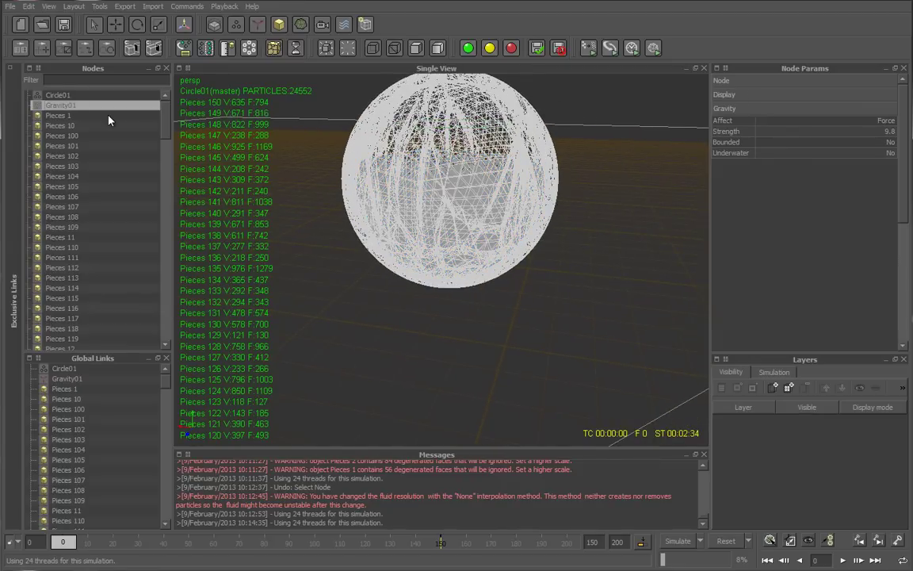
{"action": "key", "text": "Delete"}
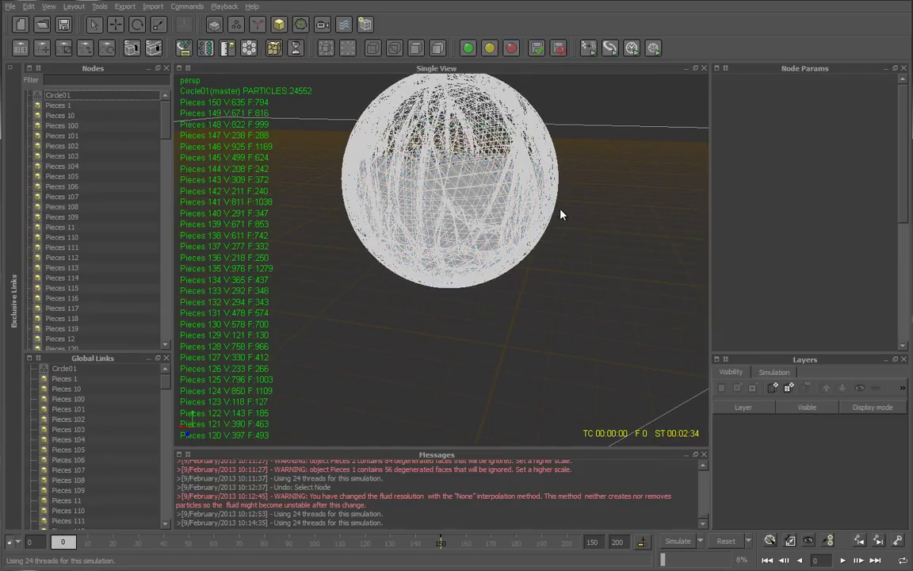
{"action": "left_click_drag", "start_coordinate": [560, 214], "coordinate": [621, 163], "text": "alt"}
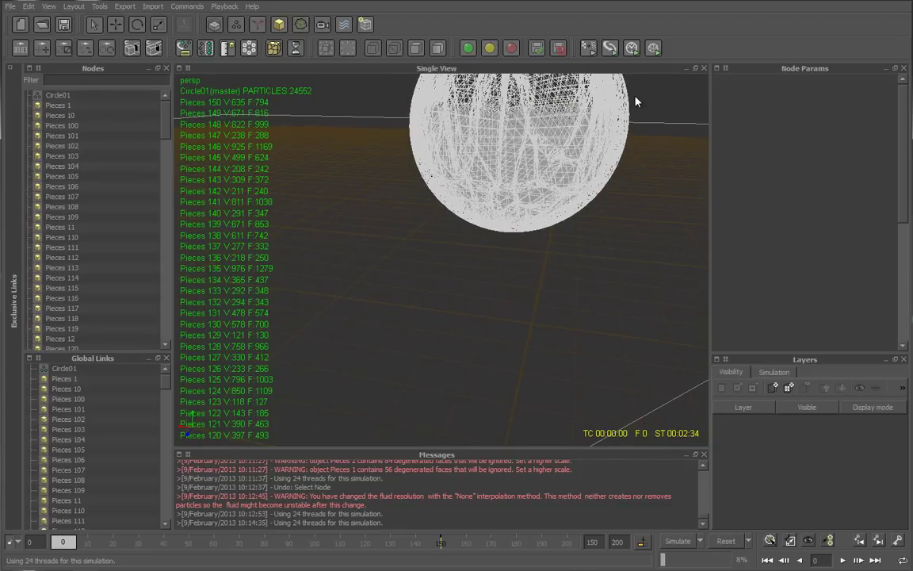
{"action": "mouse_move", "coordinate": [636, 96]}
{"action": "left_mouse_down", "text": "alt"}
{"action": "mouse_move", "coordinate": [581, 220]}
{"action": "mouse_move", "coordinate": [571, 319]}
{"action": "mouse_move", "coordinate": [610, 311]}
{"action": "left_mouse_up", "text": "alt"}
{"action": "right_click_drag", "start_coordinate": [610, 311], "coordinate": [582, 179], "text": "alt"}
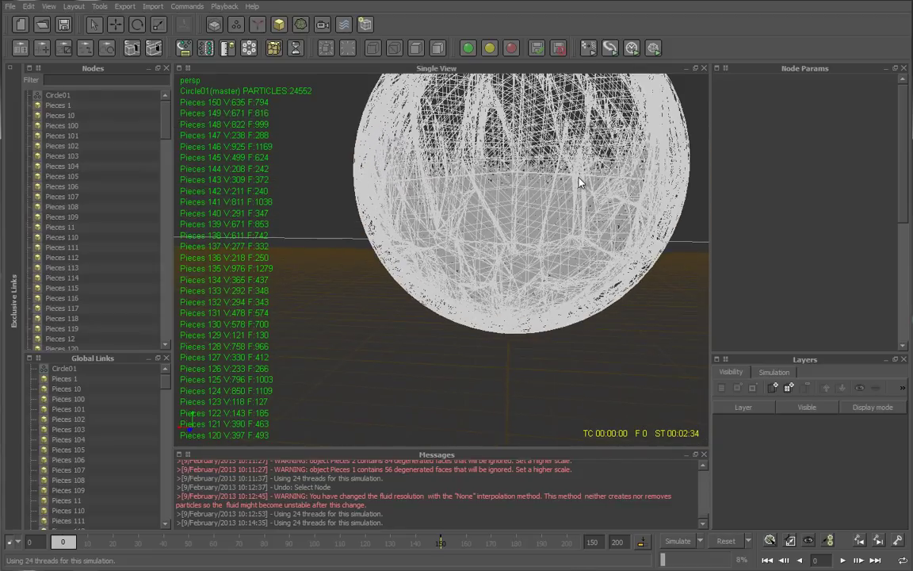
{"action": "middle_click_drag", "start_coordinate": [629, 161], "coordinate": [597, 190], "text": "alt"}
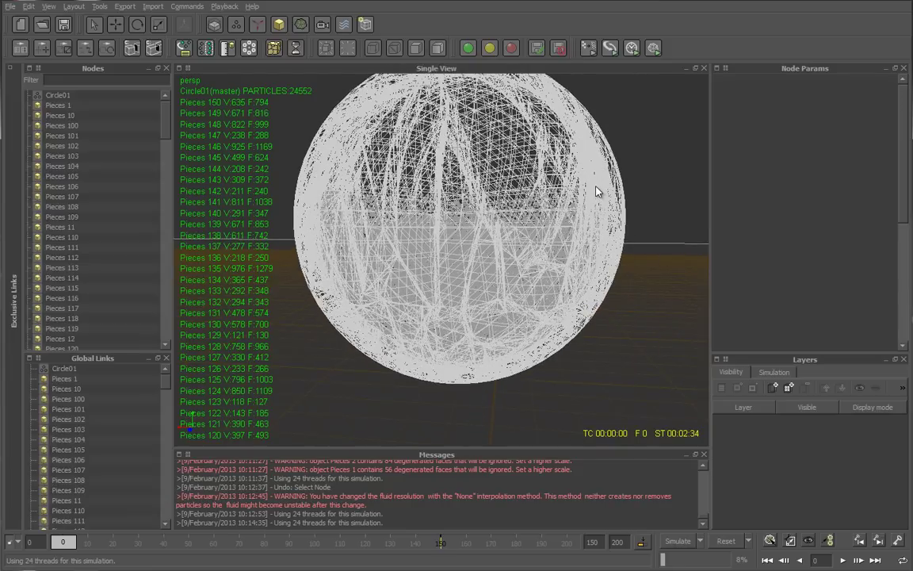
{"action": "left_click", "coordinate": [57, 95]}
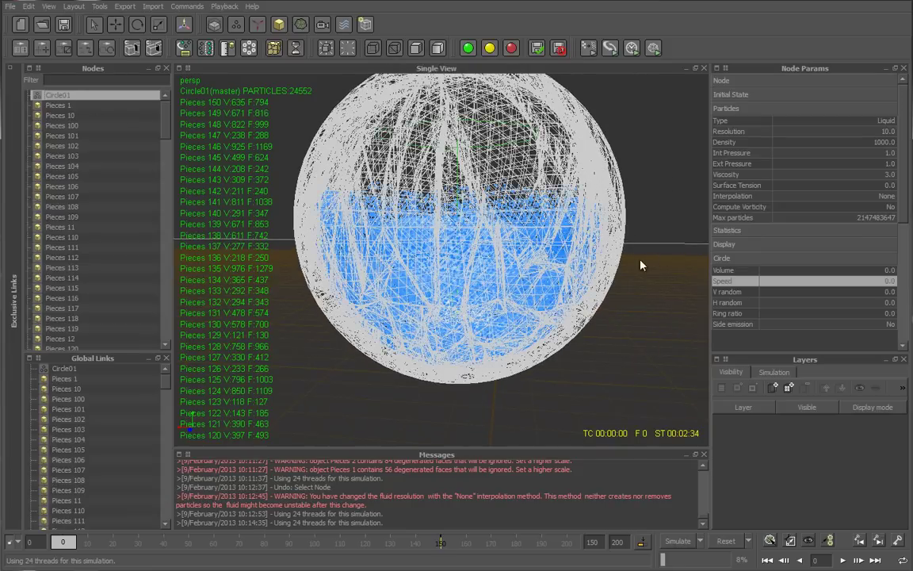
Select all the shattered sphere pieces and set their collision distance to 0.01
{"action": "left_click", "coordinate": [92, 105]}
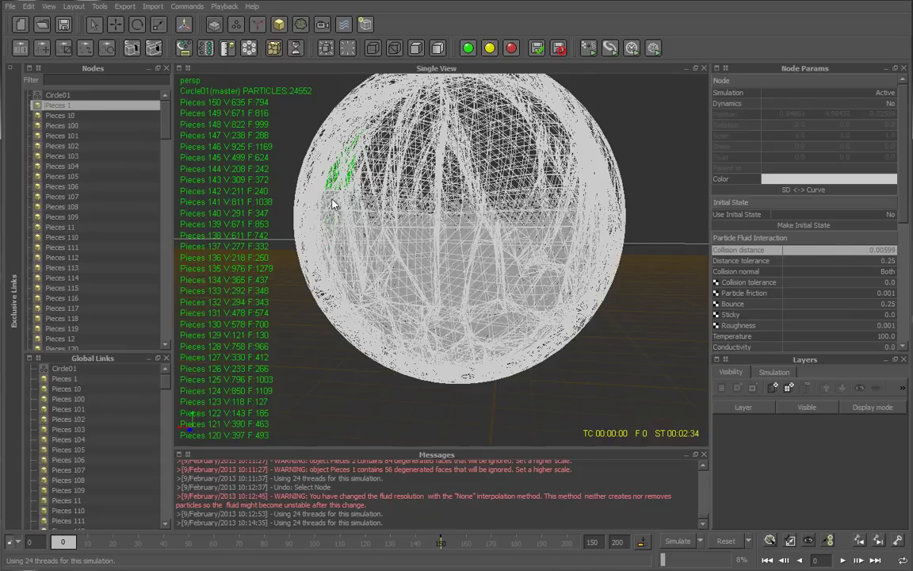
{"action": "left_click_drag", "start_coordinate": [166, 126], "coordinate": [159, 343]}
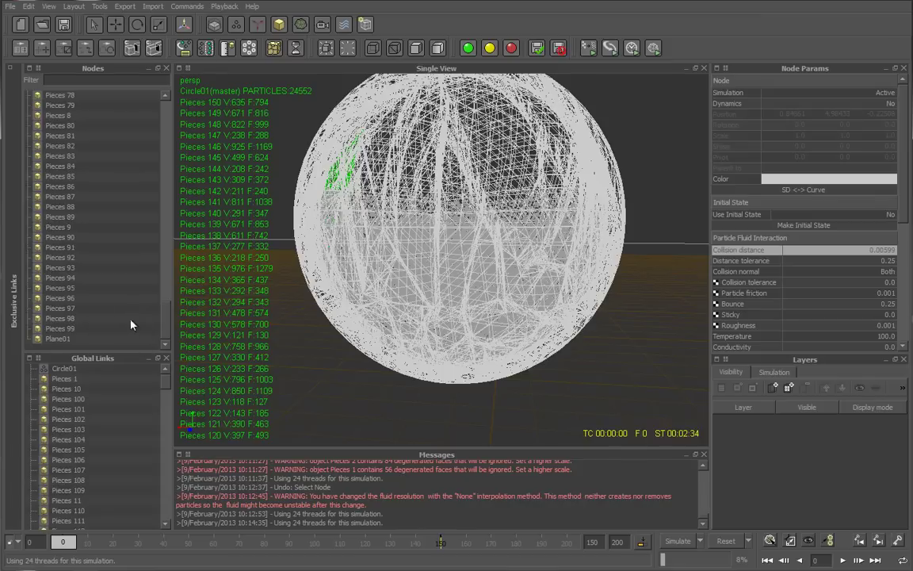
{"action": "left_click", "coordinate": [77, 330], "text": "shift"}
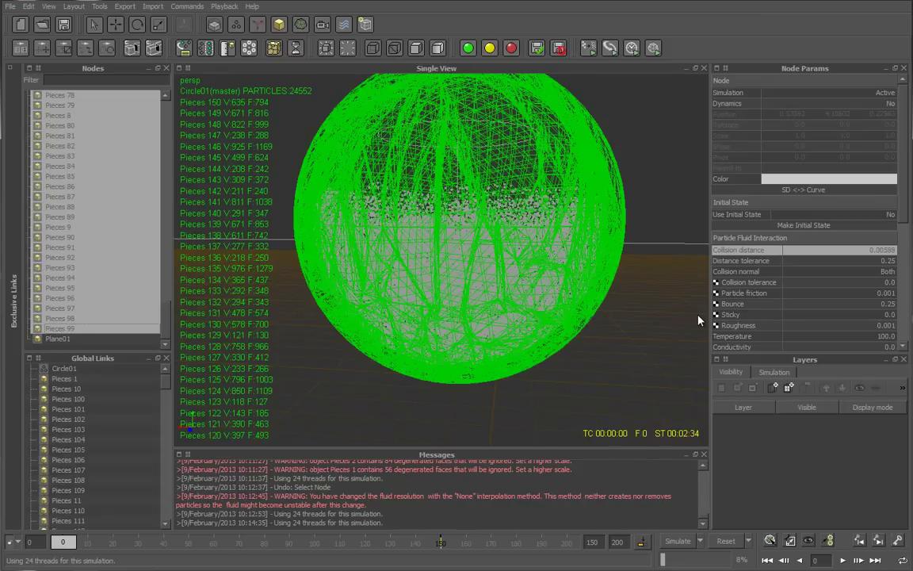
{"action": "left_click", "coordinate": [880, 252]}
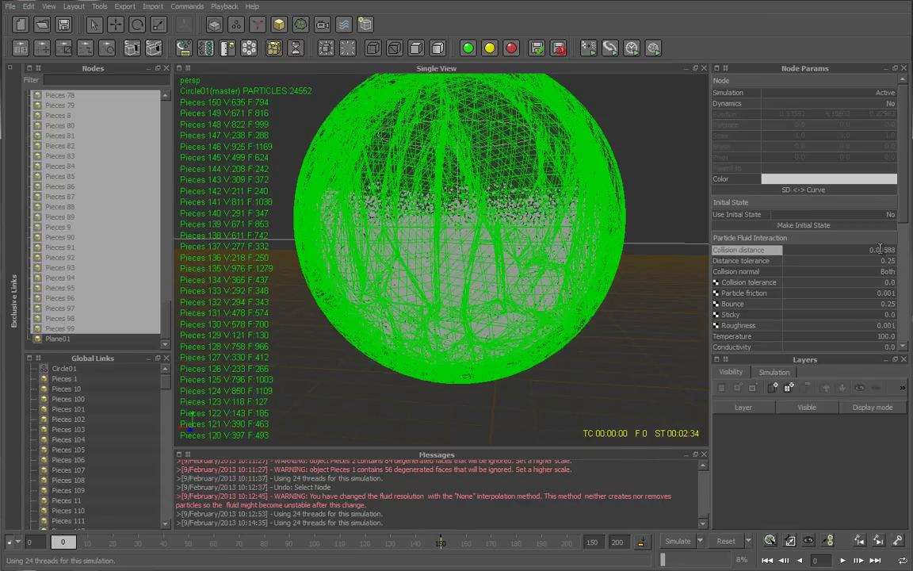
{"action": "left_click_drag", "start_coordinate": [880, 249], "coordinate": [910, 251]}
{"action": "type", "text": "1"}
{"action": "key", "text": "Return"}
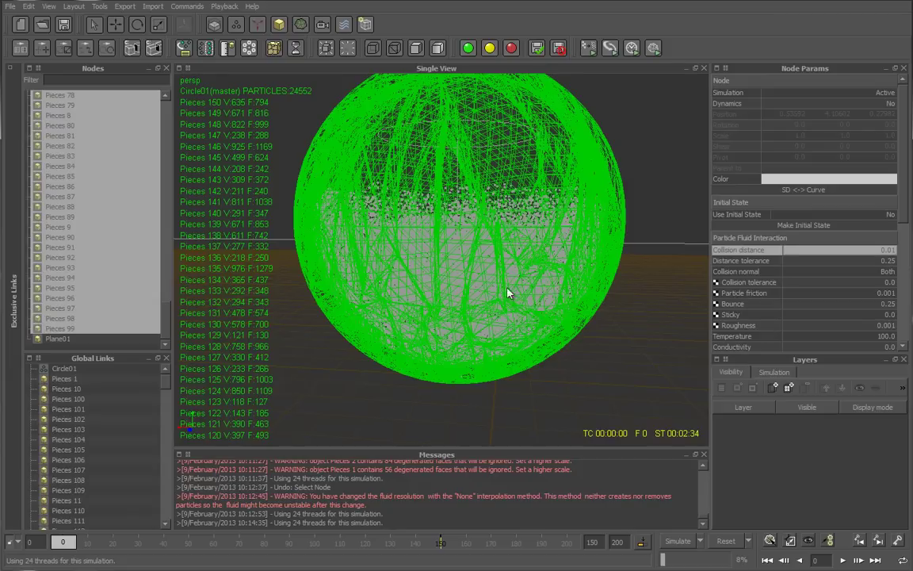
Reset the simulation, confirming Yes, so all particles are cleared
{"action": "left_click", "coordinate": [735, 542]}
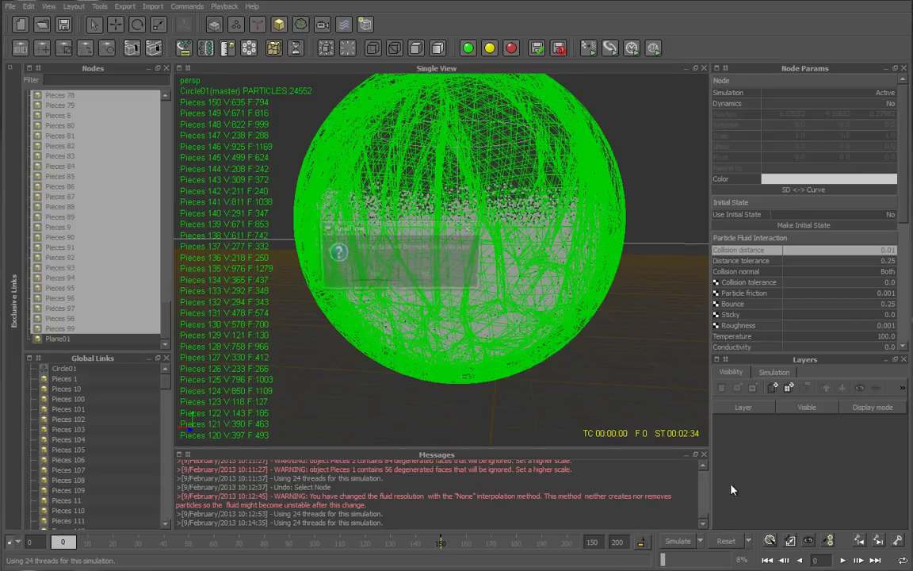
{"action": "left_click", "coordinate": [371, 273]}
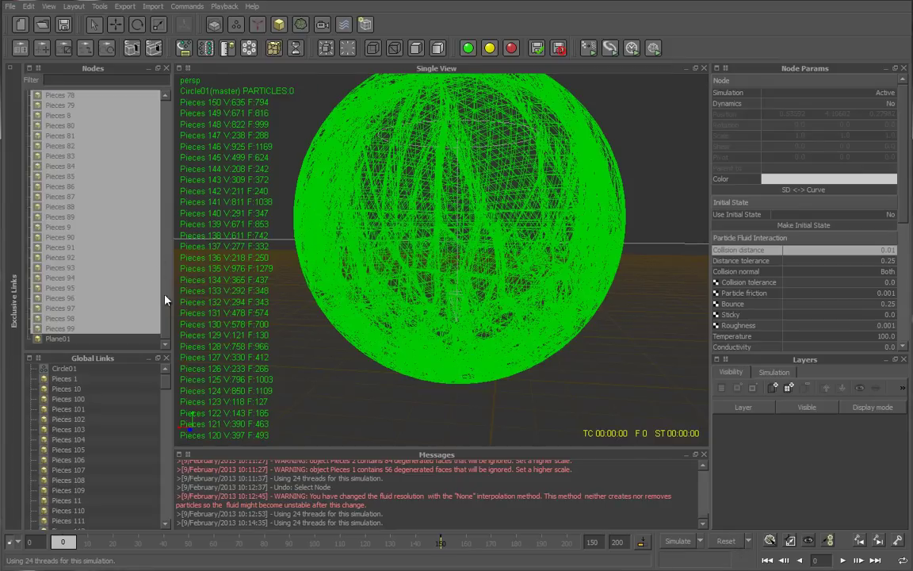
{"action": "left_click_drag", "start_coordinate": [167, 301], "coordinate": [164, 118]}
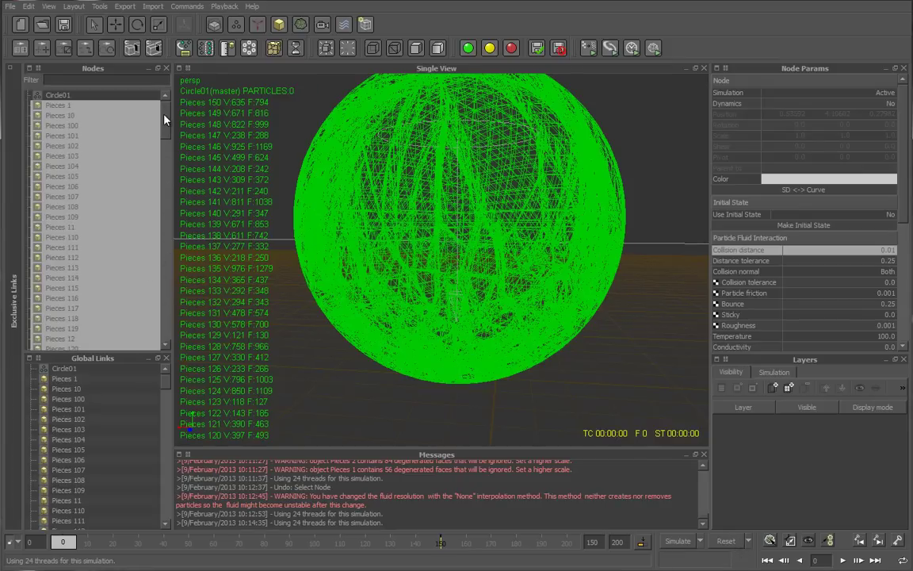
Set the Circle01 emitter Speed to 3.0 and restart the simulation
{"action": "left_click", "coordinate": [75, 96]}
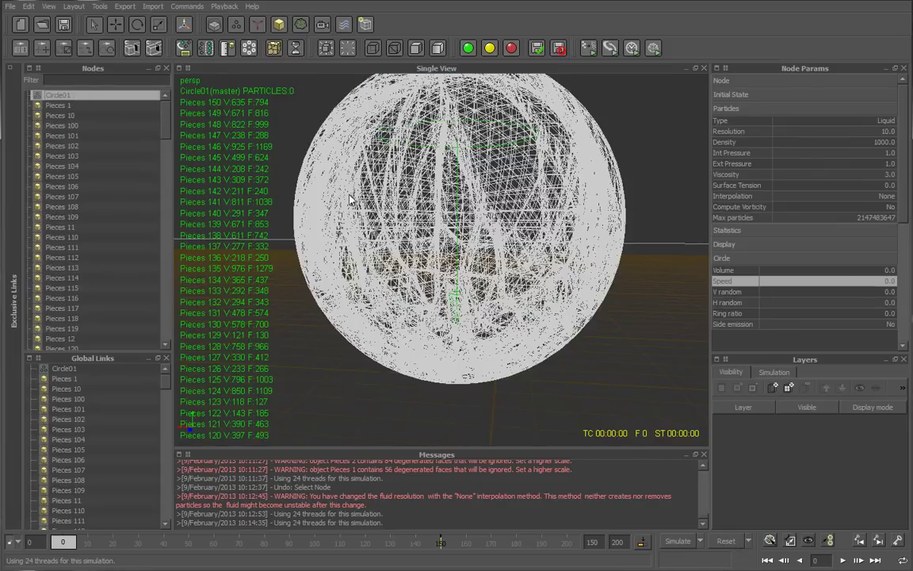
{"action": "left_click", "coordinate": [673, 542]}
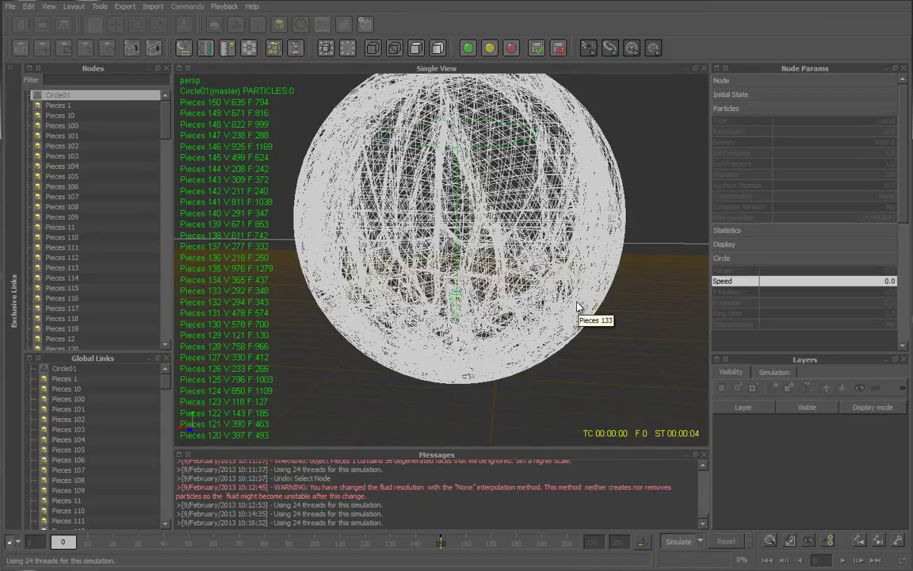
{"action": "left_click", "coordinate": [680, 543]}
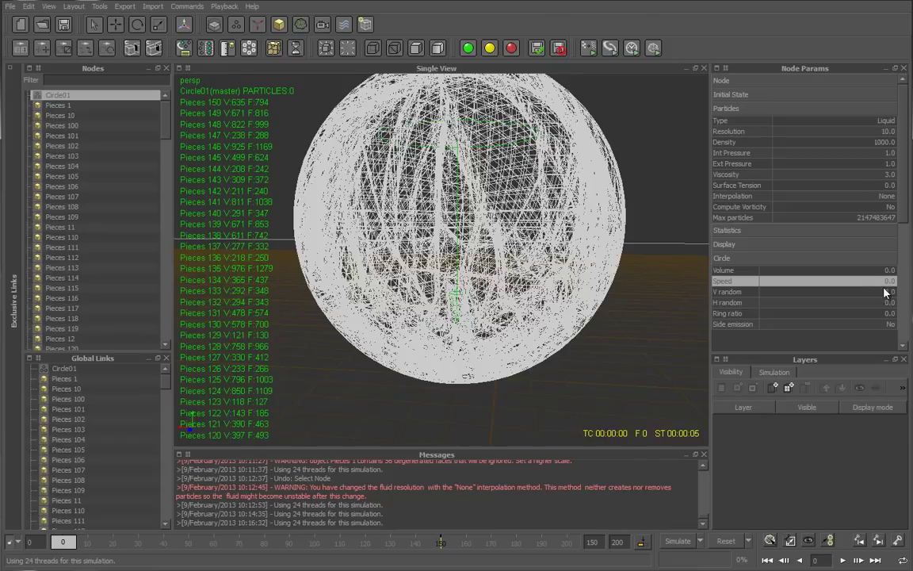
{"action": "left_click", "coordinate": [888, 280]}
{"action": "type", "text": "3"}
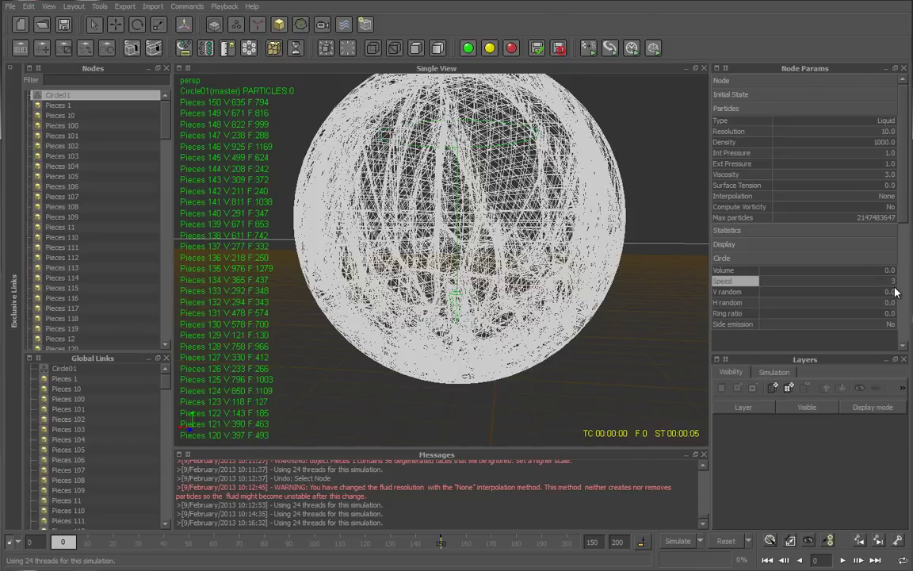
{"action": "key", "text": "Return"}
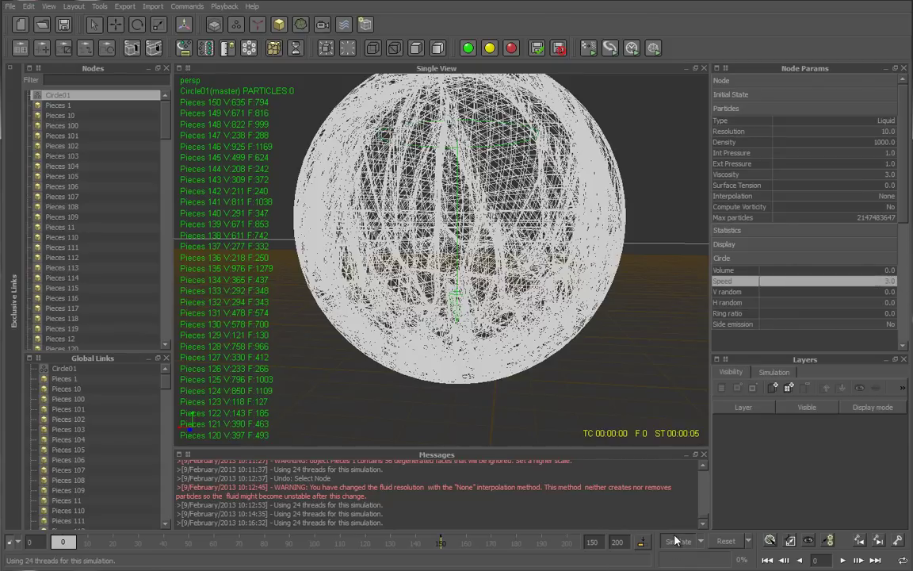
{"action": "left_click", "coordinate": [674, 540]}
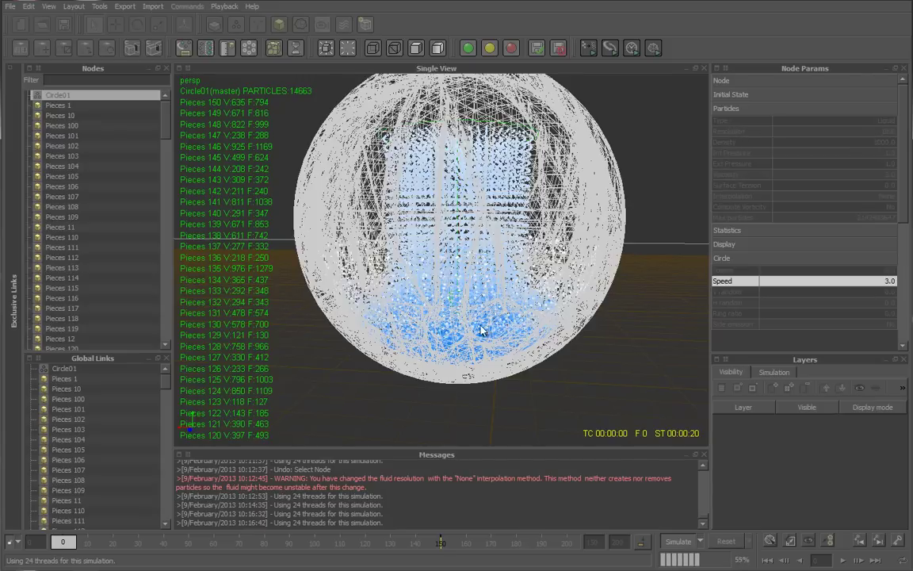
Orbit and zoom around the sphere as it fills to about 26,257 particles
{"action": "left_click_drag", "start_coordinate": [578, 310], "coordinate": [577, 302], "text": "alt"}
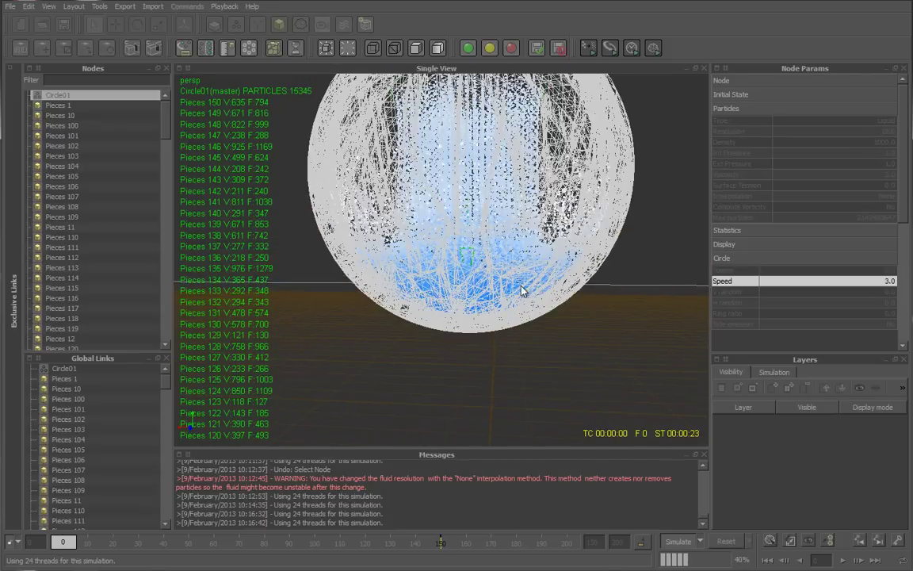
{"action": "scroll", "coordinate": [501, 310], "scroll_direction": "up", "scroll_amount": 2}
{"action": "scroll", "coordinate": [501, 310], "scroll_direction": "up", "scroll_amount": 1}
{"action": "scroll", "coordinate": [604, 344], "scroll_direction": "up", "scroll_amount": 1}
{"action": "mouse_move", "coordinate": [604, 343]}
{"action": "left_mouse_down", "text": "alt"}
{"action": "mouse_move", "coordinate": [601, 333]}
{"action": "mouse_move", "coordinate": [526, 337]}
{"action": "left_mouse_up", "text": "alt"}
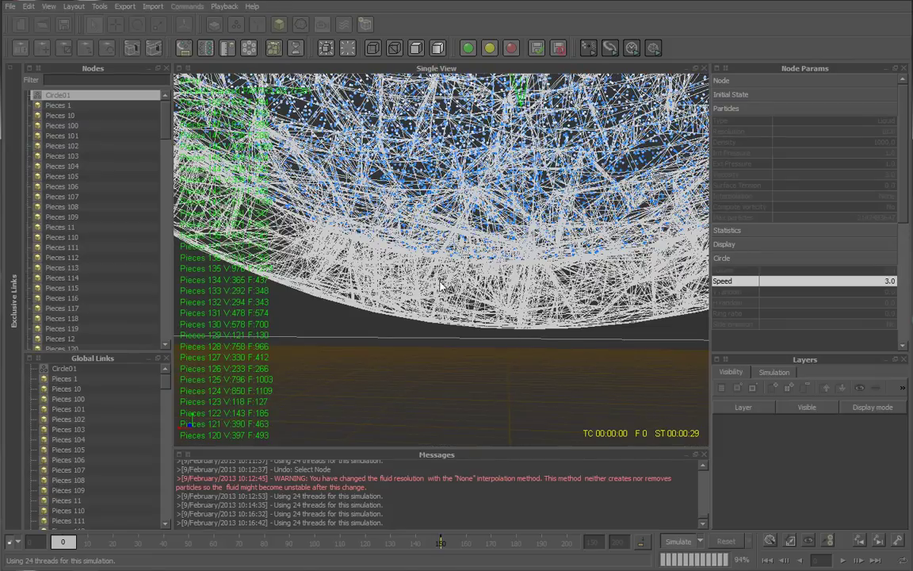
{"action": "scroll", "coordinate": [591, 239], "scroll_direction": "down", "scroll_amount": 3}
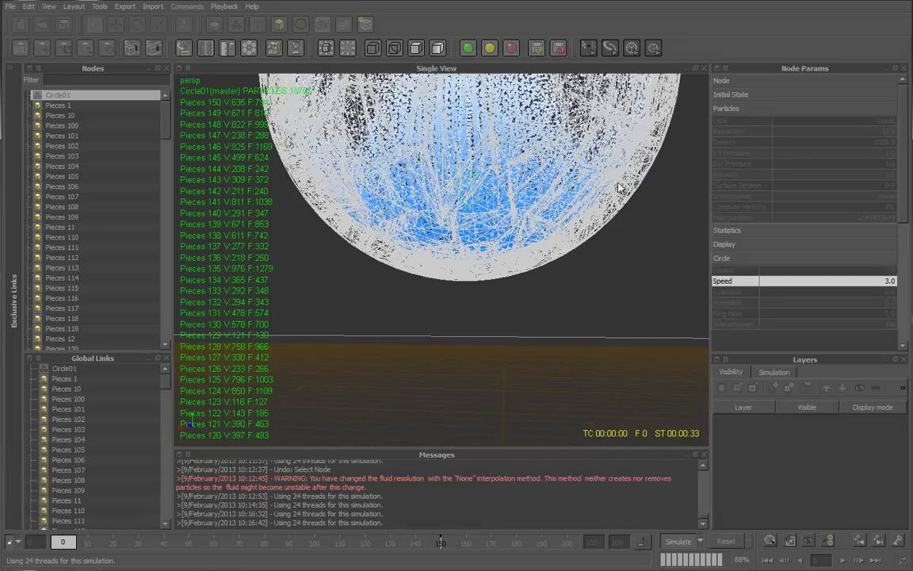
{"action": "left_click_drag", "start_coordinate": [421, 159], "coordinate": [367, 131], "text": "alt"}
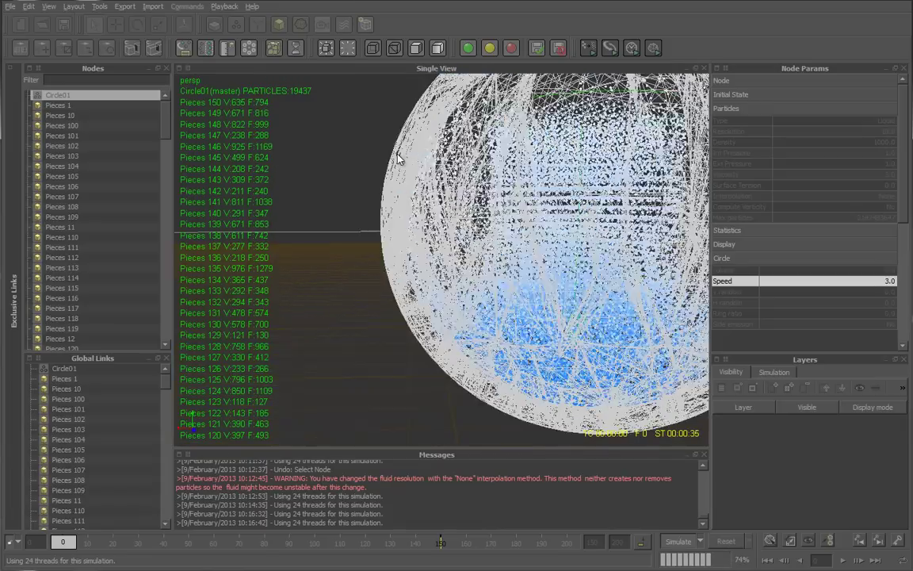
{"action": "scroll", "coordinate": [336, 111], "scroll_direction": "up", "scroll_amount": 2}
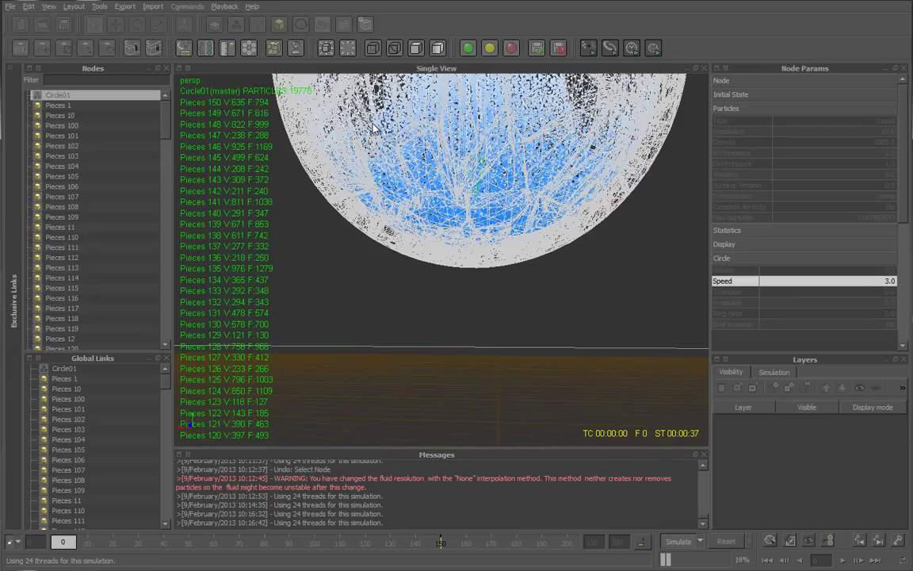
{"action": "scroll", "coordinate": [380, 229], "scroll_direction": "up", "scroll_amount": 3}
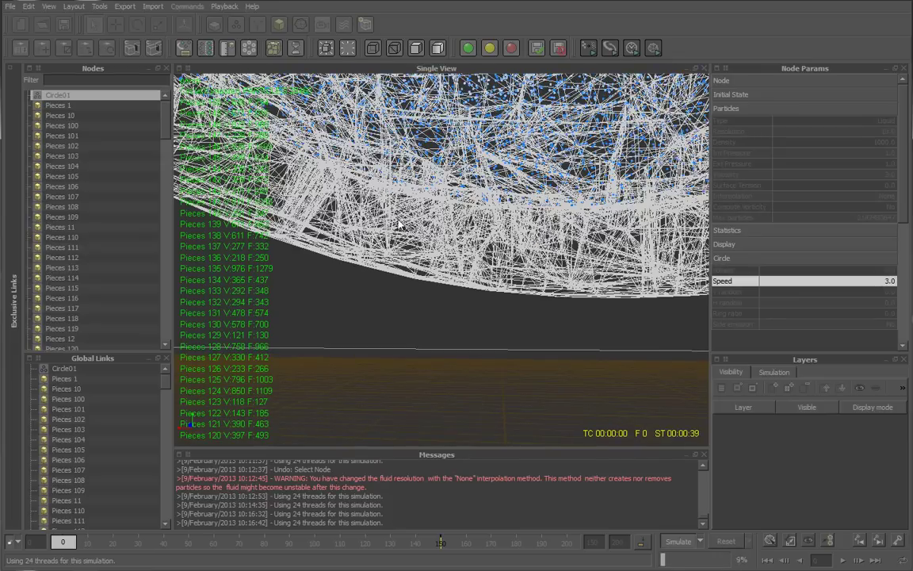
{"action": "scroll", "coordinate": [466, 191], "scroll_direction": "up", "scroll_amount": 2}
{"action": "scroll", "coordinate": [467, 190], "scroll_direction": "up", "scroll_amount": 2}
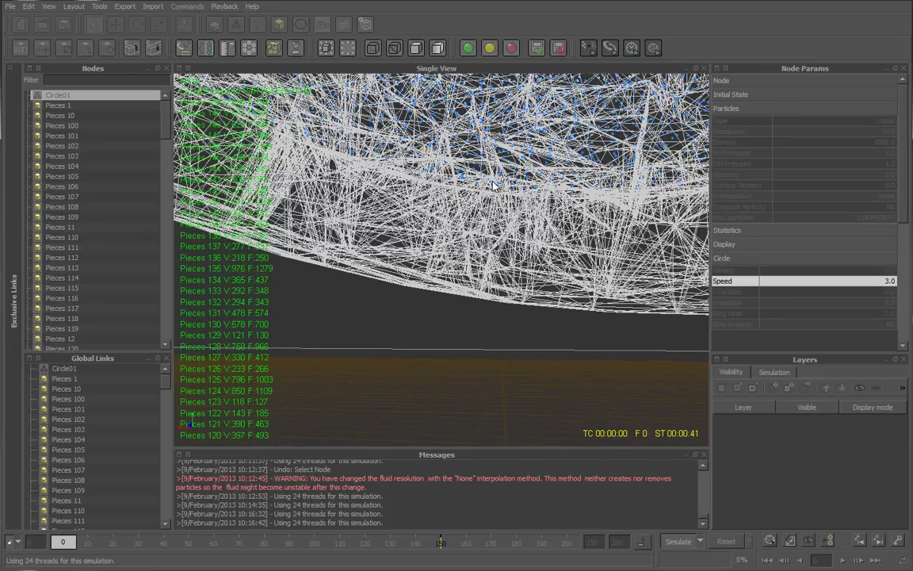
{"action": "scroll", "coordinate": [549, 182], "scroll_direction": "up", "scroll_amount": 2}
{"action": "scroll", "coordinate": [548, 182], "scroll_direction": "down", "scroll_amount": 2}
{"action": "scroll", "coordinate": [498, 159], "scroll_direction": "up", "scroll_amount": 1}
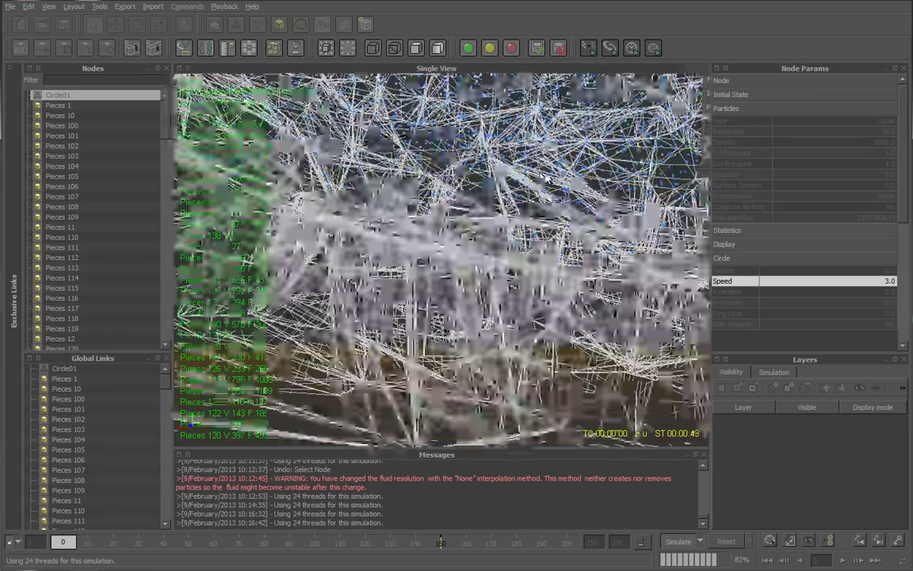
{"action": "scroll", "coordinate": [498, 158], "scroll_direction": "down", "scroll_amount": 1}
{"action": "scroll", "coordinate": [464, 170], "scroll_direction": "down", "scroll_amount": 1}
{"action": "scroll", "coordinate": [508, 192], "scroll_direction": "down", "scroll_amount": 1}
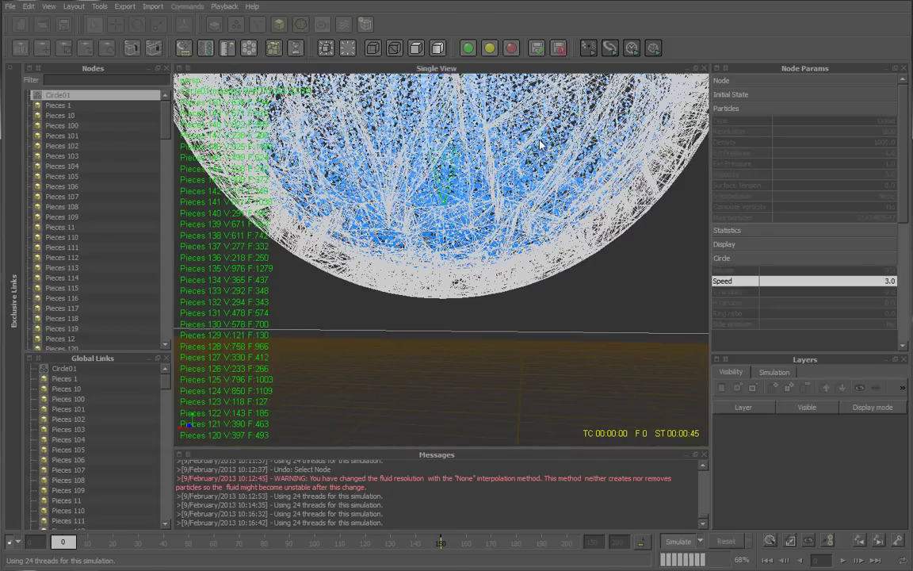
{"action": "scroll", "coordinate": [535, 144], "scroll_direction": "down", "scroll_amount": 1}
{"action": "scroll", "coordinate": [535, 142], "scroll_direction": "down", "scroll_amount": 1}
Watch the sphere fill, then stop the simulation at about 35,464 particles
{"action": "scroll", "coordinate": [537, 137], "scroll_direction": "down", "scroll_amount": 1}
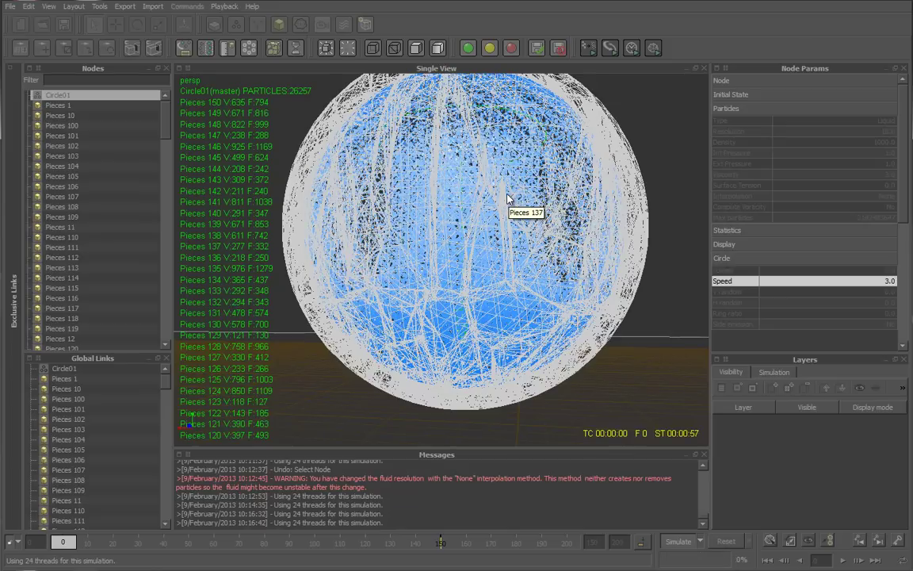
{"action": "mouse_move", "coordinate": [513, 280]}
{"action": "right_mouse_down", "text": "alt"}
{"action": "mouse_move", "coordinate": [495, 336]}
{"action": "mouse_move", "coordinate": [554, 333]}
{"action": "right_mouse_up", "text": "alt"}
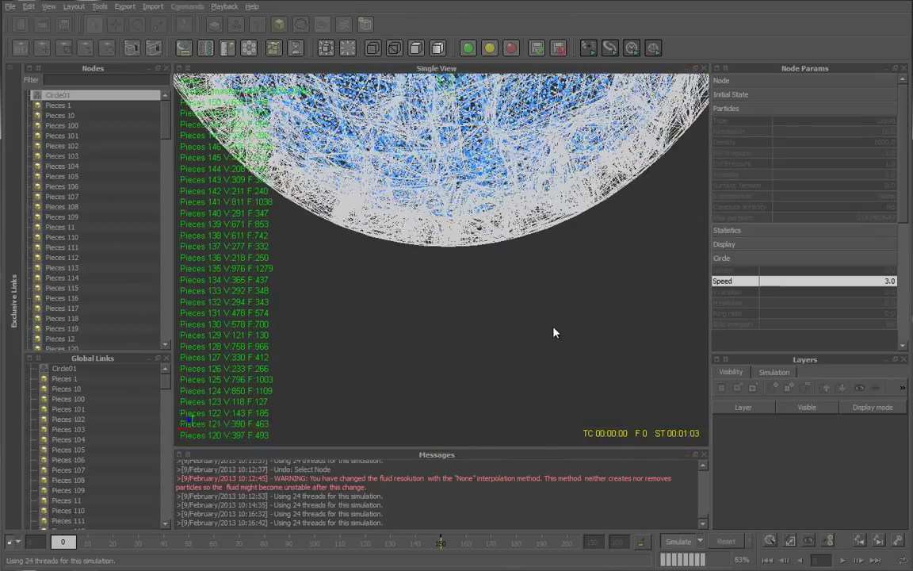
{"action": "left_click_drag", "start_coordinate": [554, 333], "coordinate": [442, 312], "text": "alt"}
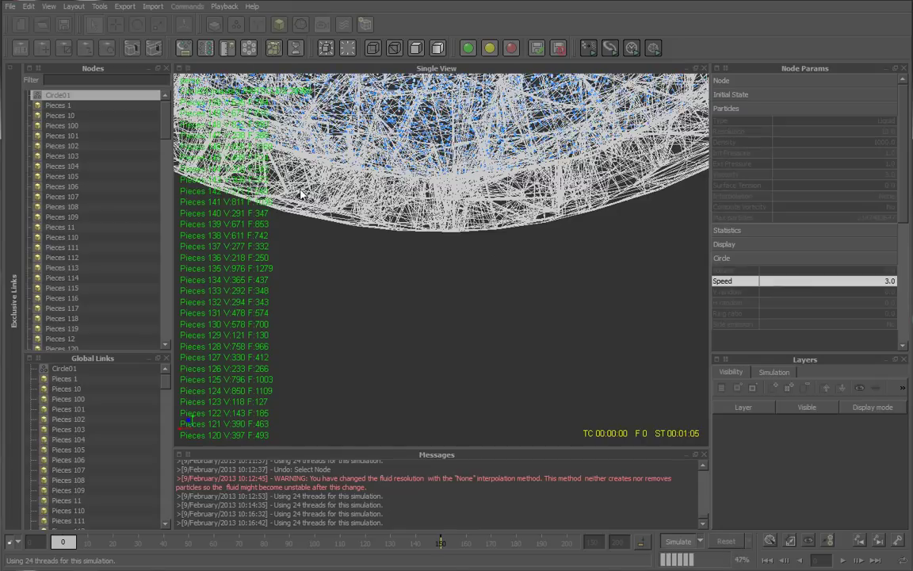
{"action": "scroll", "coordinate": [459, 185], "scroll_direction": "down", "scroll_amount": 1}
{"action": "scroll", "coordinate": [458, 185], "scroll_direction": "down", "scroll_amount": 2}
{"action": "scroll", "coordinate": [459, 185], "scroll_direction": "down", "scroll_amount": 1}
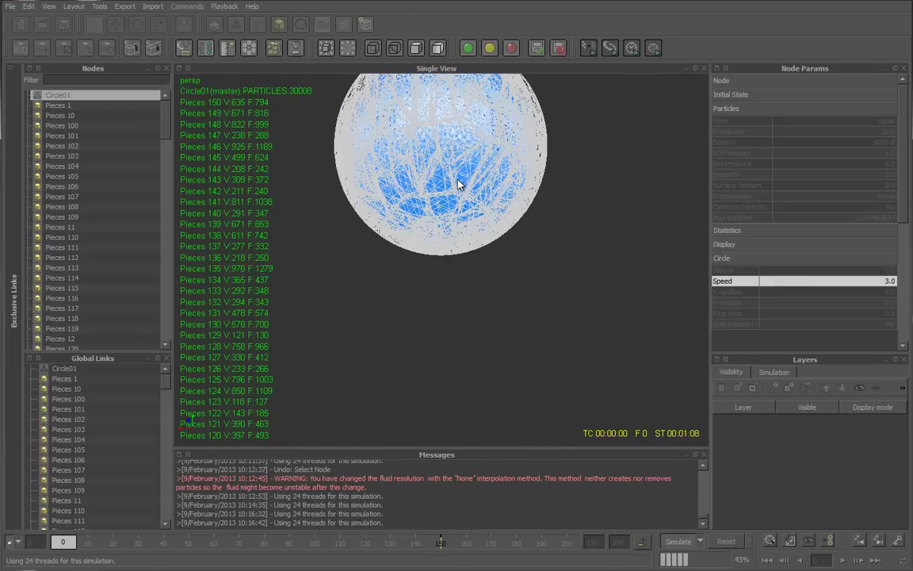
{"action": "mouse_move", "coordinate": [459, 185]}
{"action": "left_mouse_down", "text": "alt"}
{"action": "mouse_move", "coordinate": [444, 131]}
{"action": "mouse_move", "coordinate": [446, 146]}
{"action": "left_mouse_up", "text": "alt"}
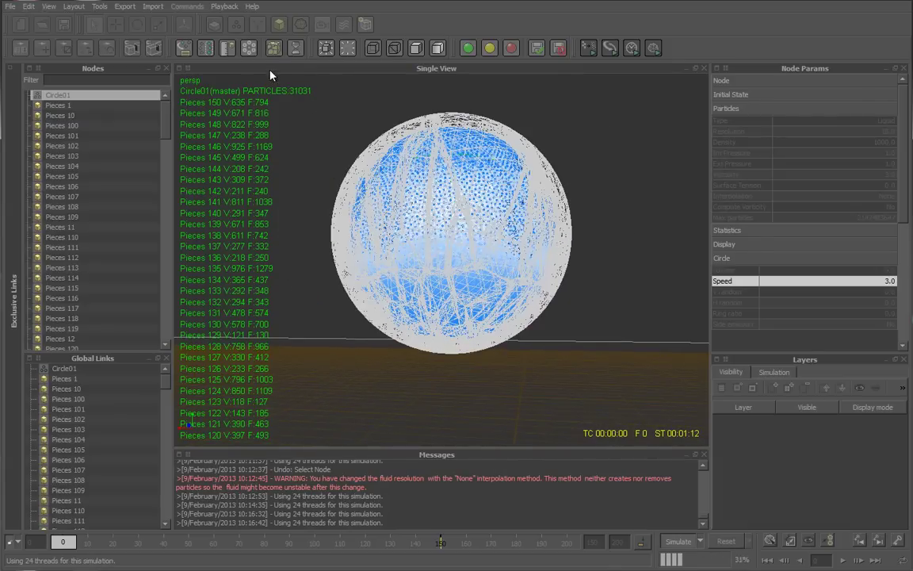
{"action": "scroll", "coordinate": [468, 306], "scroll_direction": "up", "scroll_amount": 2}
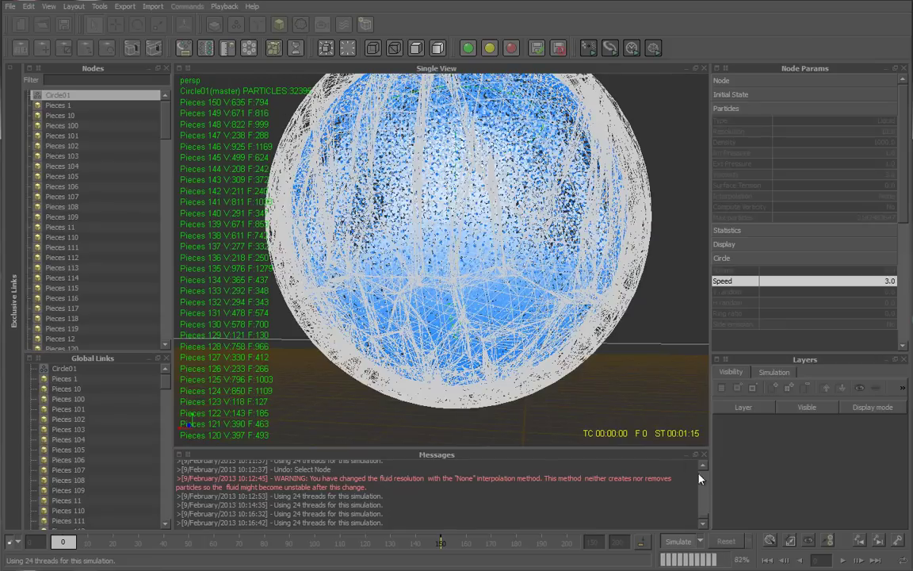
{"action": "left_click", "coordinate": [683, 543]}
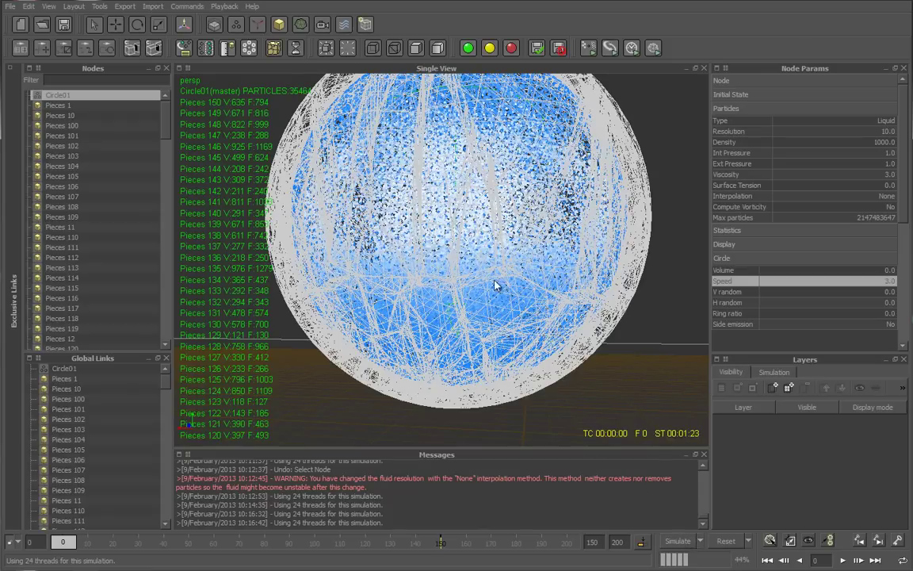
Set the Circle01 emitter Speed back to 0.0 and bring up the daemons list
{"action": "mouse_move", "coordinate": [474, 434]}
{"action": "left_mouse_down", "text": "alt"}
{"action": "mouse_move", "coordinate": [509, 353]}
{"action": "mouse_move", "coordinate": [467, 337]}
{"action": "mouse_move", "coordinate": [446, 240]}
{"action": "mouse_move", "coordinate": [485, 139]}
{"action": "mouse_move", "coordinate": [485, 153]}
{"action": "mouse_move", "coordinate": [434, 181]}
{"action": "left_mouse_up", "text": "alt"}
{"action": "left_click_drag", "start_coordinate": [407, 257], "coordinate": [454, 283], "text": "alt"}
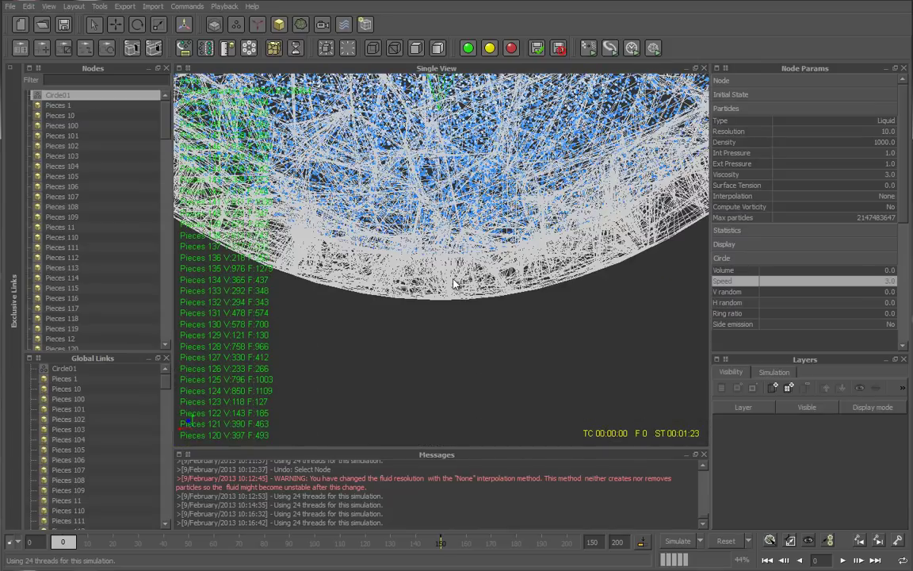
{"action": "scroll", "coordinate": [454, 283], "scroll_direction": "down", "scroll_amount": 3}
{"action": "scroll", "coordinate": [453, 283], "scroll_direction": "down", "scroll_amount": 2}
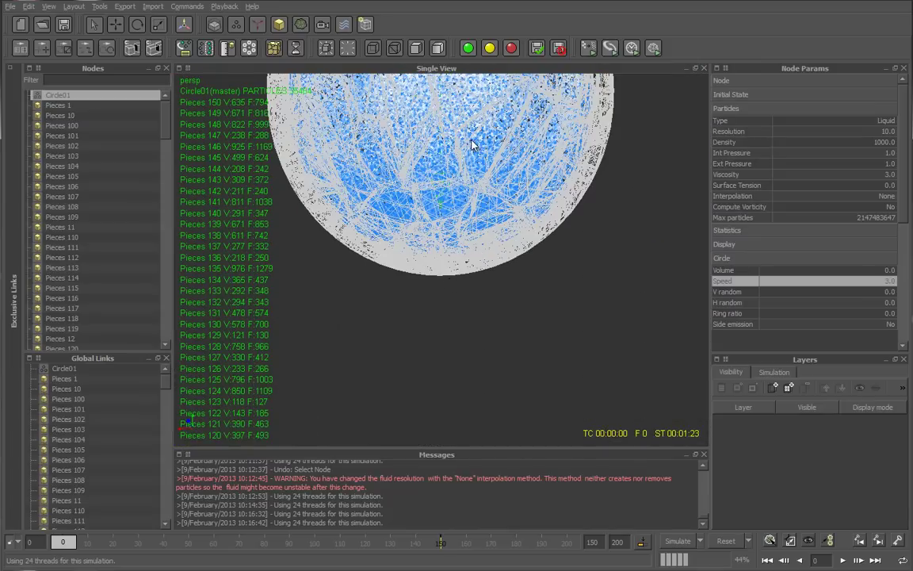
{"action": "middle_click_drag", "start_coordinate": [469, 132], "coordinate": [496, 240], "text": "alt"}
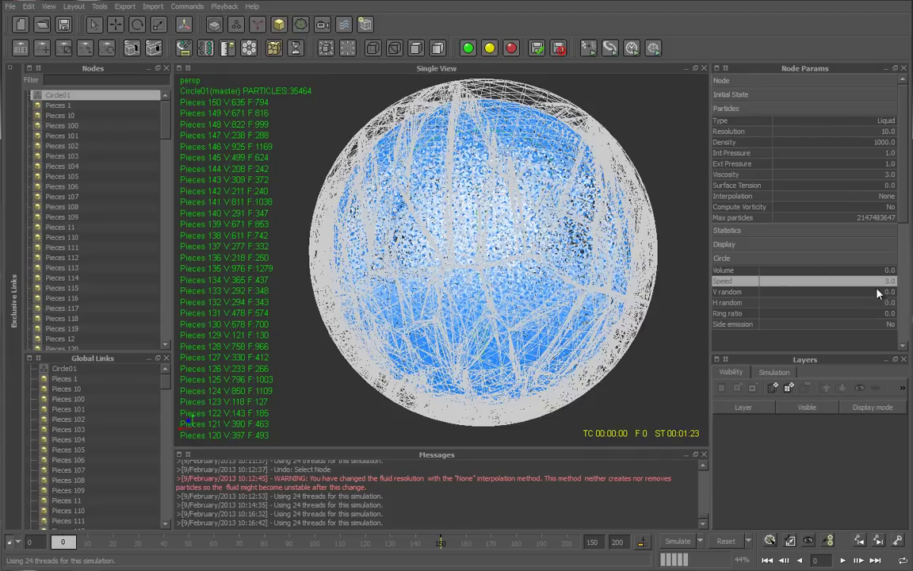
{"action": "double_click", "coordinate": [890, 280]}
{"action": "type", "text": "0"}
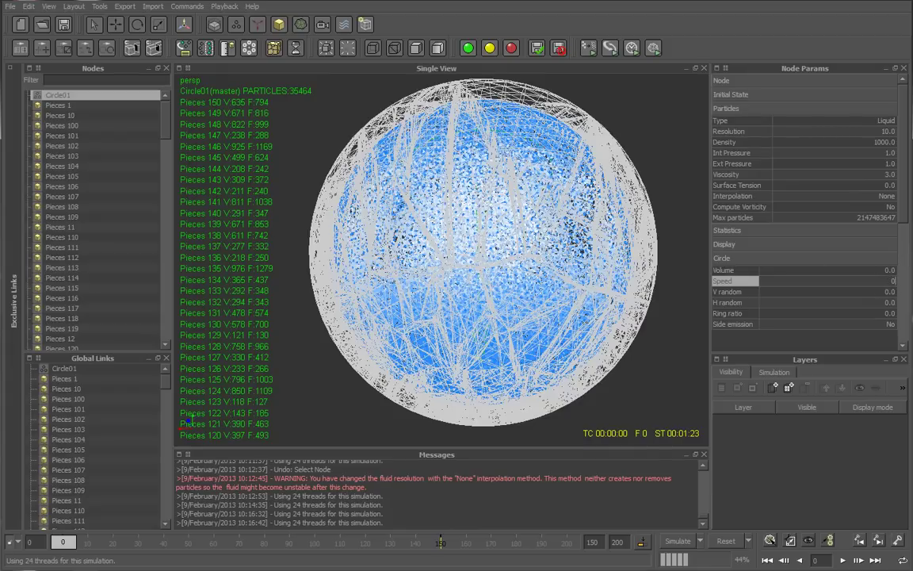
{"action": "key", "text": "Return"}
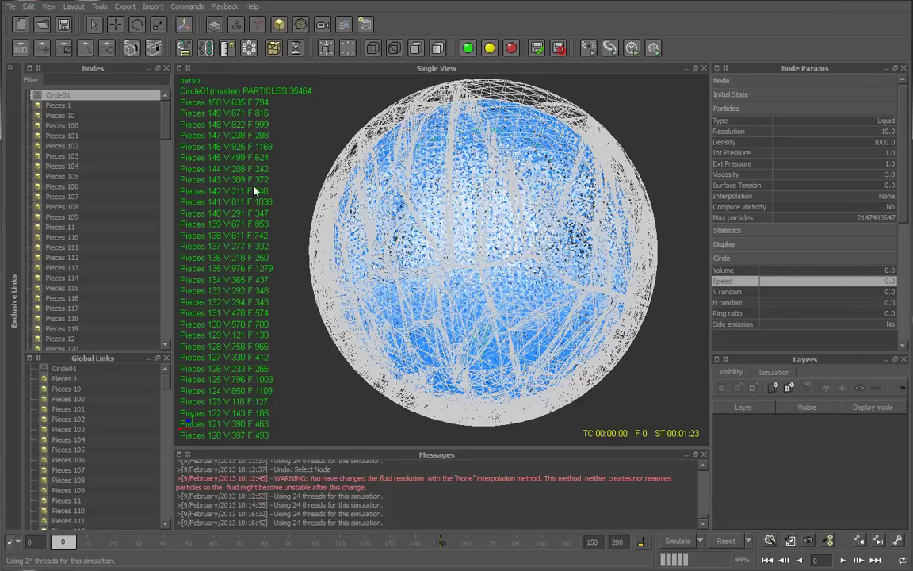
{"action": "left_click", "coordinate": [256, 26]}
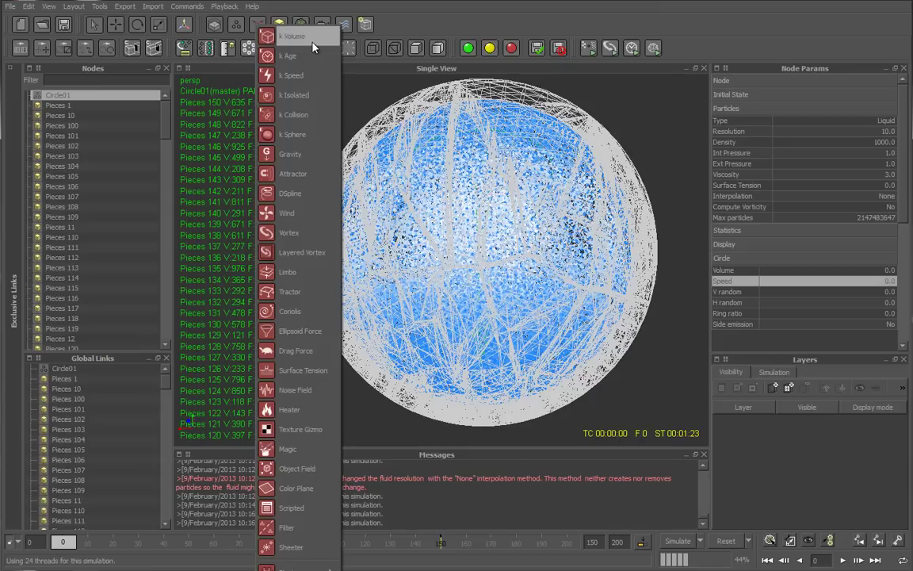
Add a Gravity02 daemon (Strength 9.8) and a k_Volume01 kill-volume daemon to the scene
{"action": "left_click", "coordinate": [306, 154]}
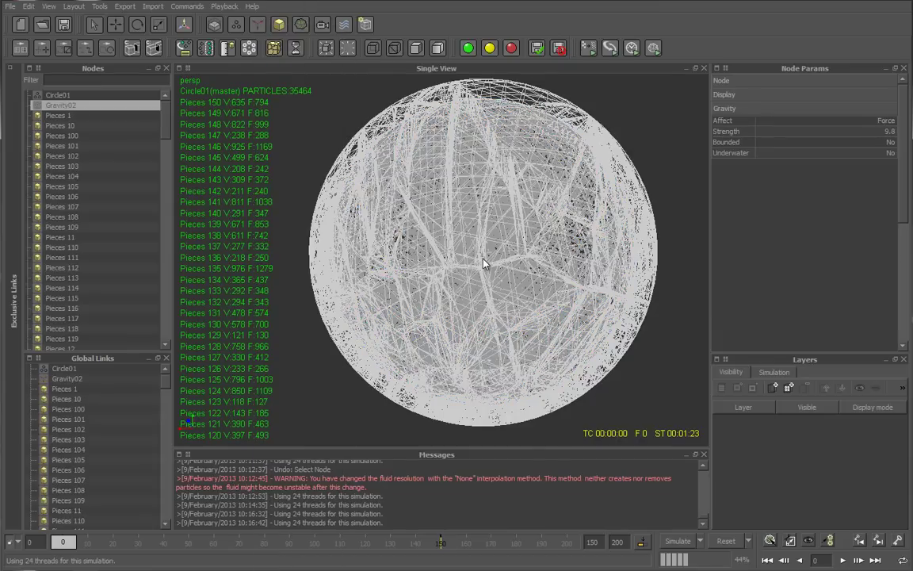
{"action": "scroll", "coordinate": [485, 264], "scroll_direction": "down", "scroll_amount": 5}
{"action": "scroll", "coordinate": [508, 249], "scroll_direction": "down", "scroll_amount": 3}
{"action": "left_click_drag", "start_coordinate": [544, 236], "coordinate": [462, 302], "text": "alt"}
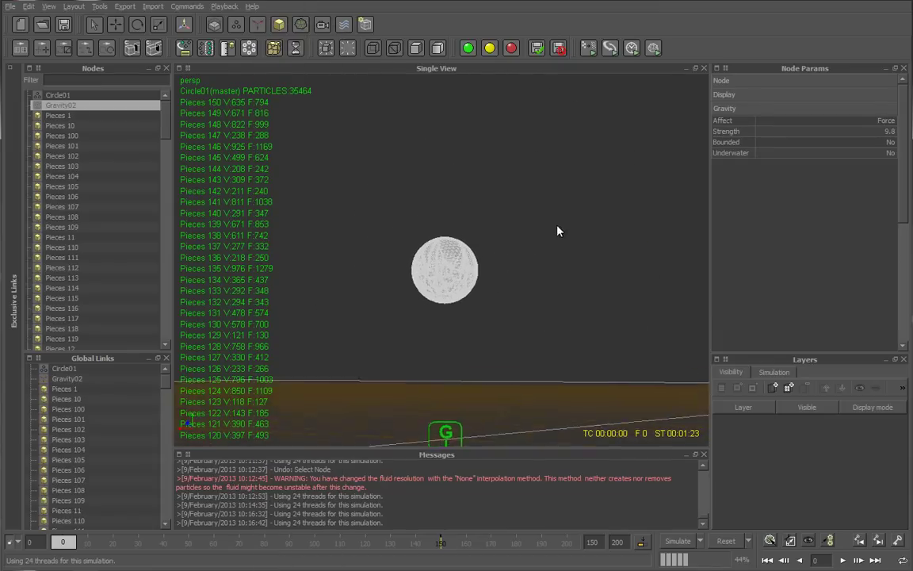
{"action": "scroll", "coordinate": [462, 302], "scroll_direction": "down", "scroll_amount": 2}
{"action": "scroll", "coordinate": [462, 302], "scroll_direction": "down", "scroll_amount": 2}
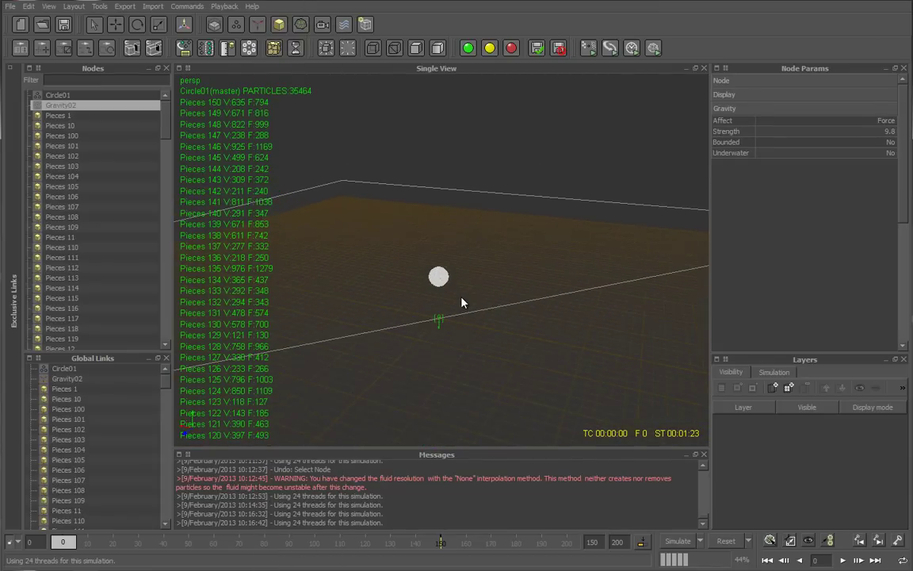
{"action": "left_click", "coordinate": [257, 26]}
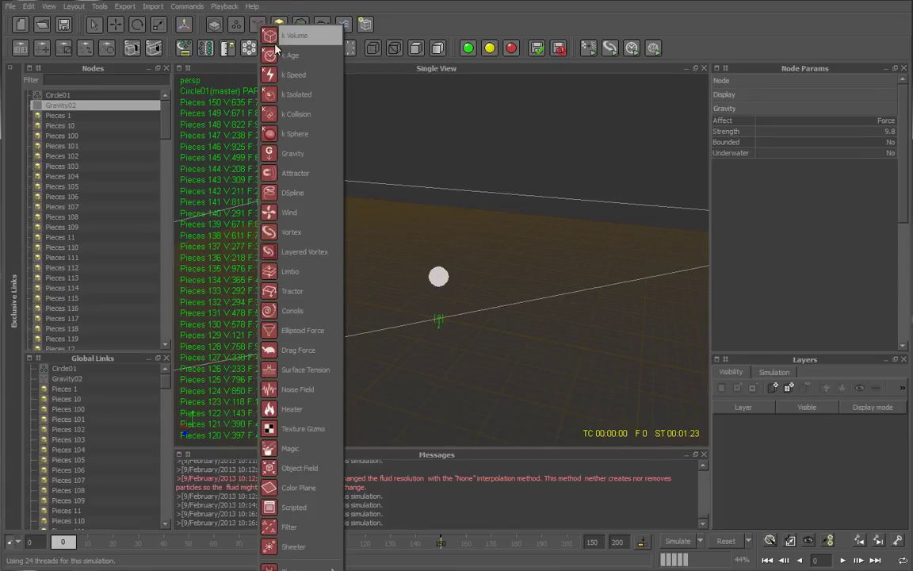
{"action": "left_click", "coordinate": [310, 40]}
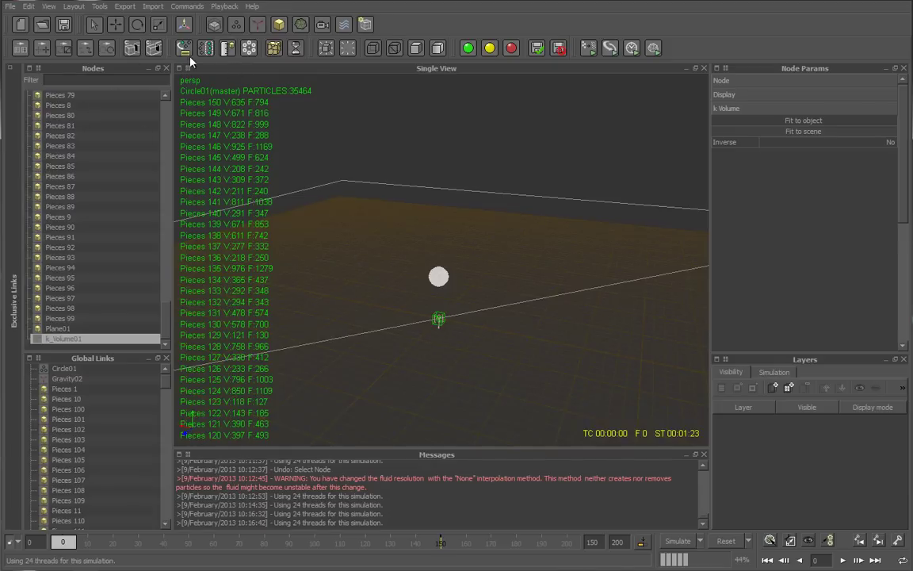
In the top view, scale the k_Volume01 box taller and wider along X
{"action": "left_click", "coordinate": [162, 26]}
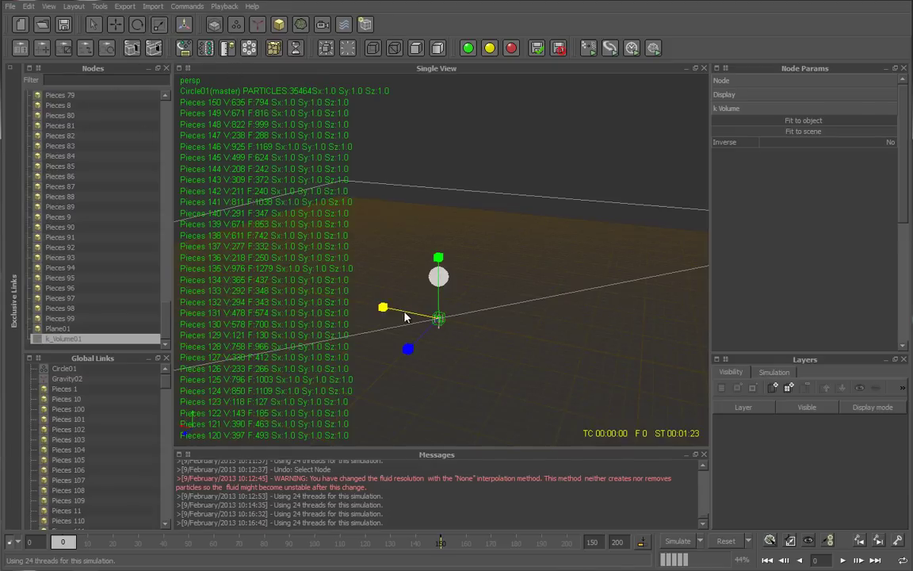
{"action": "left_click_drag", "start_coordinate": [382, 310], "coordinate": [314, 222]}
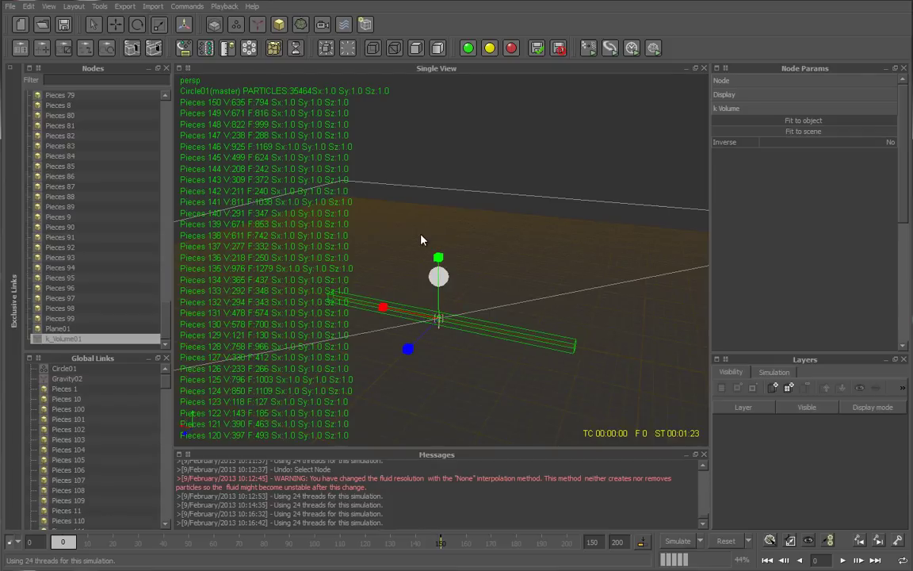
{"action": "key", "text": "2"}
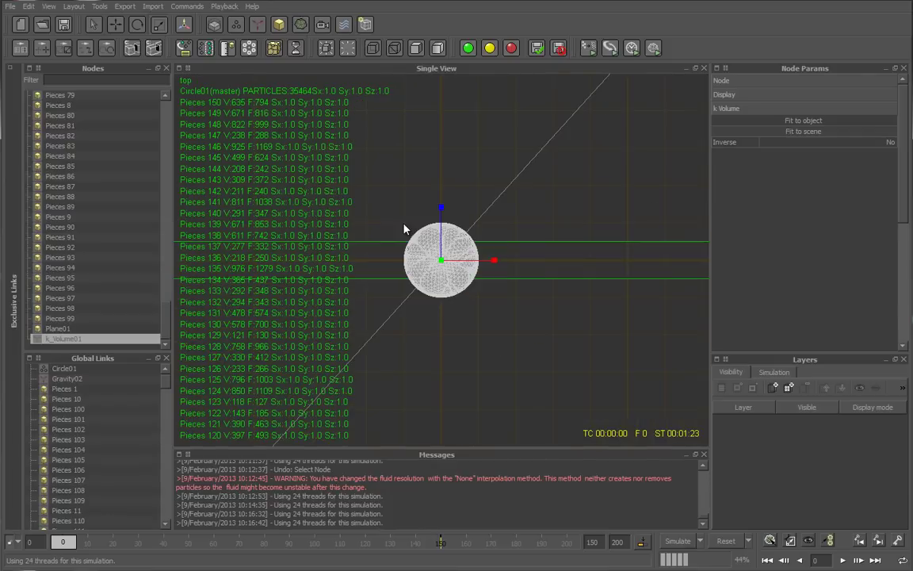
{"action": "key", "text": "1"}
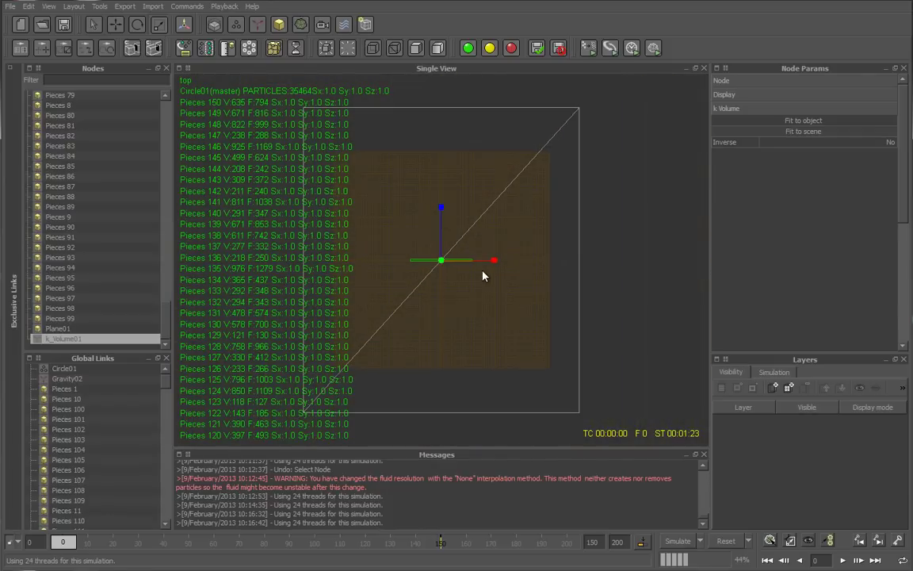
{"action": "key", "text": "w"}
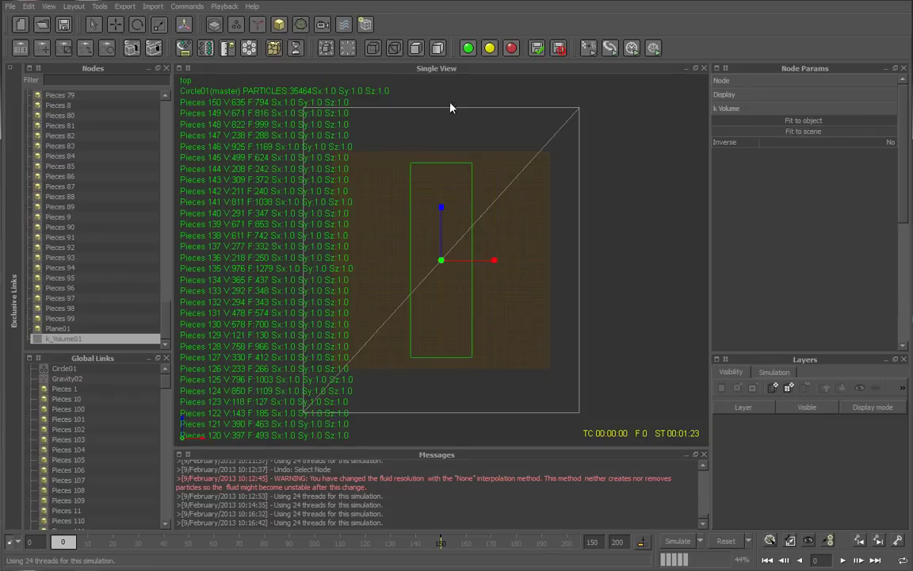
{"action": "key", "text": "r"}
{"action": "left_click_drag", "start_coordinate": [441, 208], "coordinate": [444, 163]}
{"action": "key", "text": "w"}
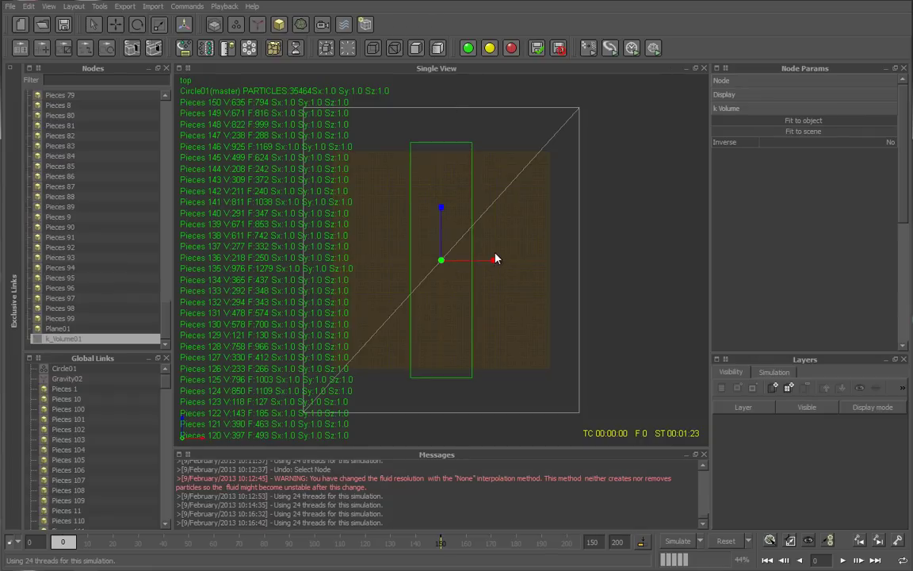
{"action": "key", "text": "r"}
{"action": "mouse_move", "coordinate": [495, 259]}
{"action": "left_mouse_down"}
{"action": "mouse_move", "coordinate": [694, 294]}
{"action": "mouse_move", "coordinate": [596, 274]}
{"action": "left_mouse_up"}
In the front view, stretch the k_Volume01 box vertically and raise it around the sphere
{"action": "key", "text": "1"}
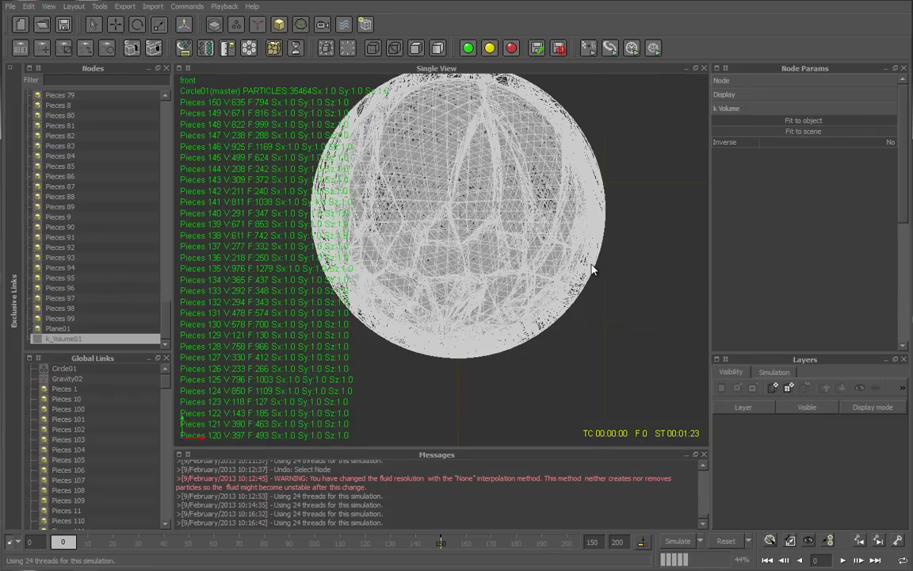
{"action": "scroll", "coordinate": [570, 268], "scroll_direction": "down", "scroll_amount": 5}
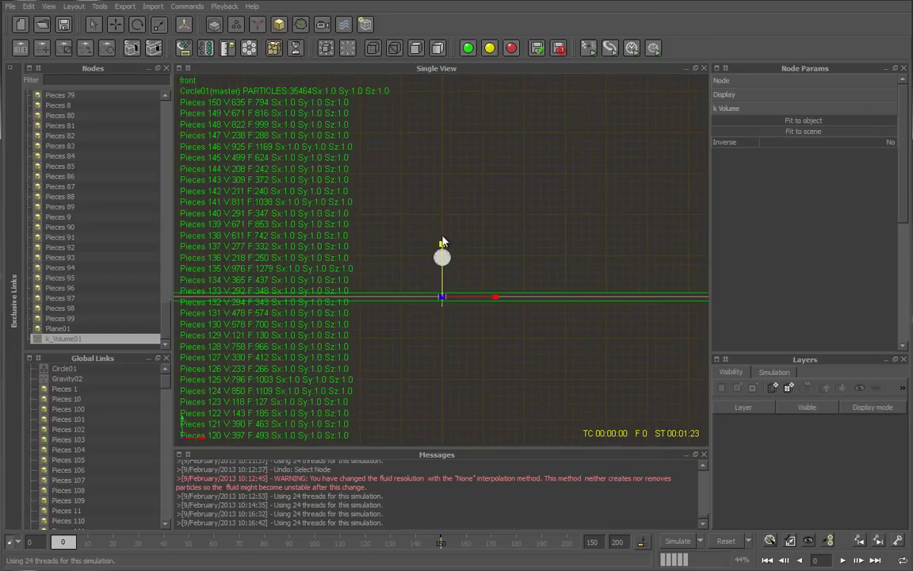
{"action": "mouse_move", "coordinate": [443, 242]}
{"action": "left_mouse_down"}
{"action": "mouse_move", "coordinate": [448, 135]}
{"action": "mouse_move", "coordinate": [449, 185]}
{"action": "left_mouse_up"}
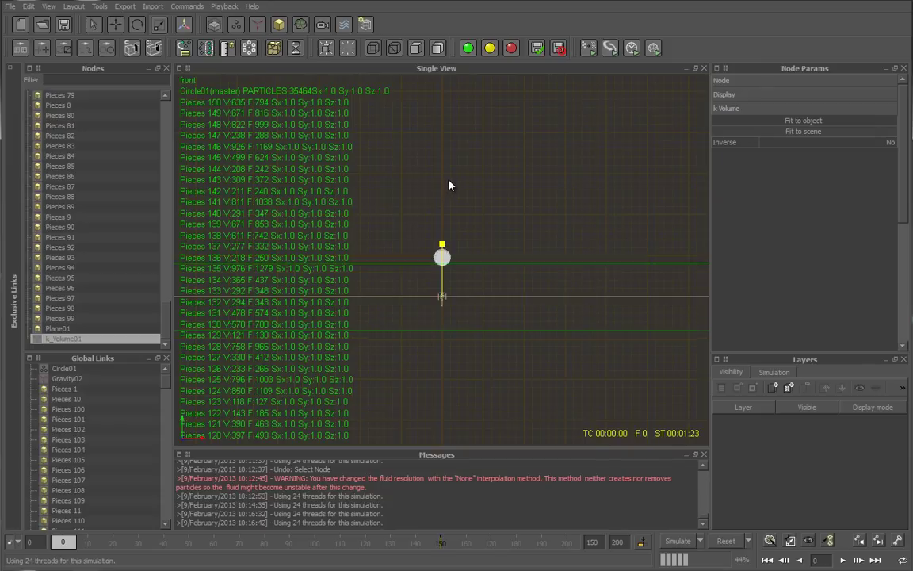
{"action": "key", "text": "w"}
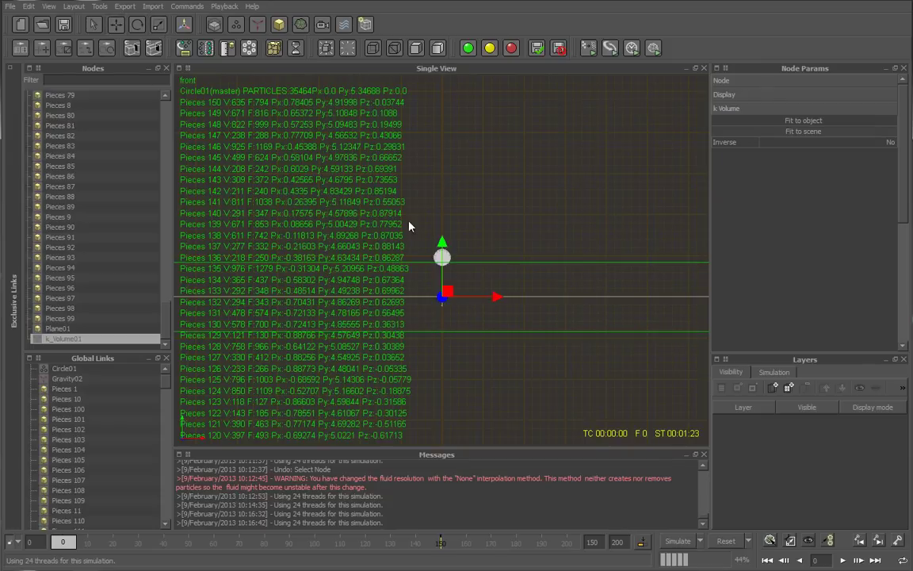
{"action": "left_click_drag", "start_coordinate": [442, 241], "coordinate": [446, 225]}
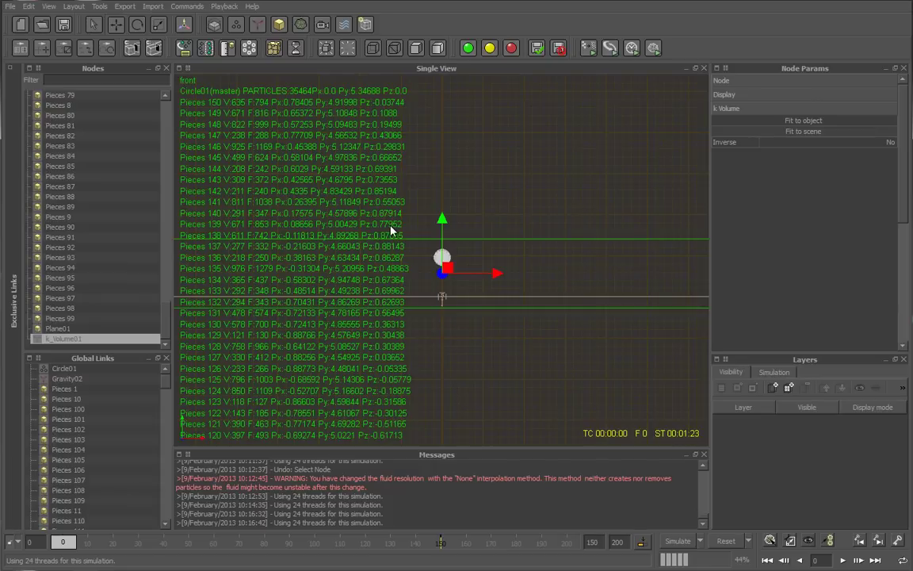
{"action": "left_click_drag", "start_coordinate": [391, 226], "coordinate": [539, 264], "text": "alt"}
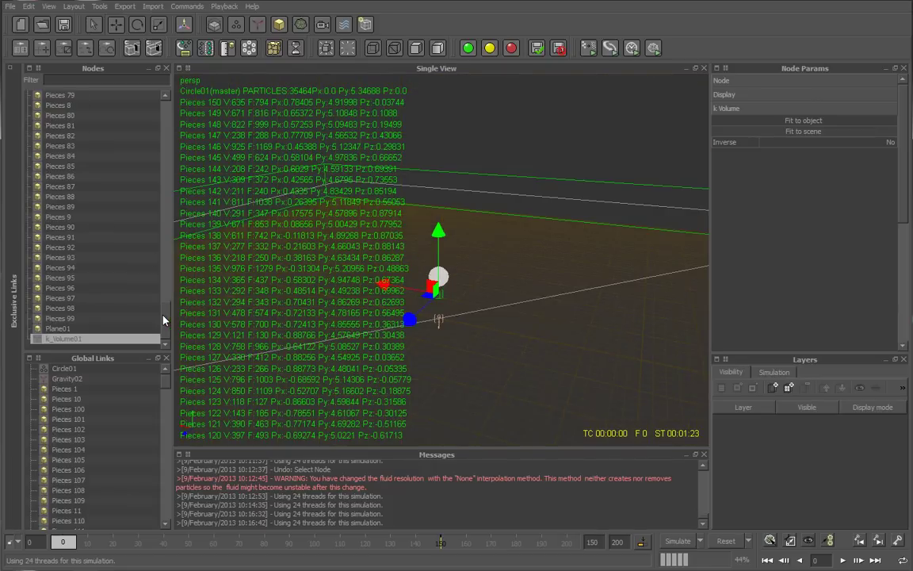
{"action": "left_click_drag", "start_coordinate": [163, 320], "coordinate": [157, 100]}
{"action": "left_click", "coordinate": [98, 96]}
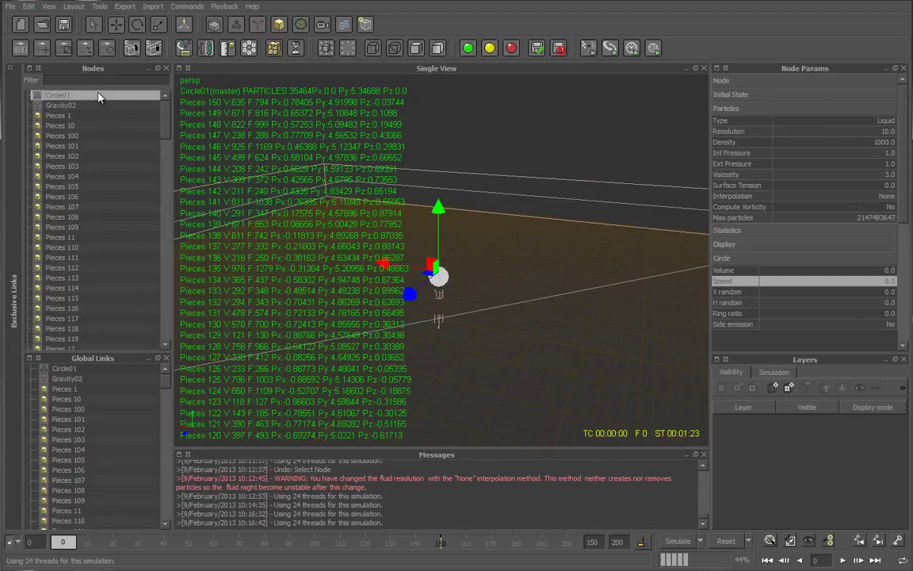
{"action": "left_click", "coordinate": [138, 26]}
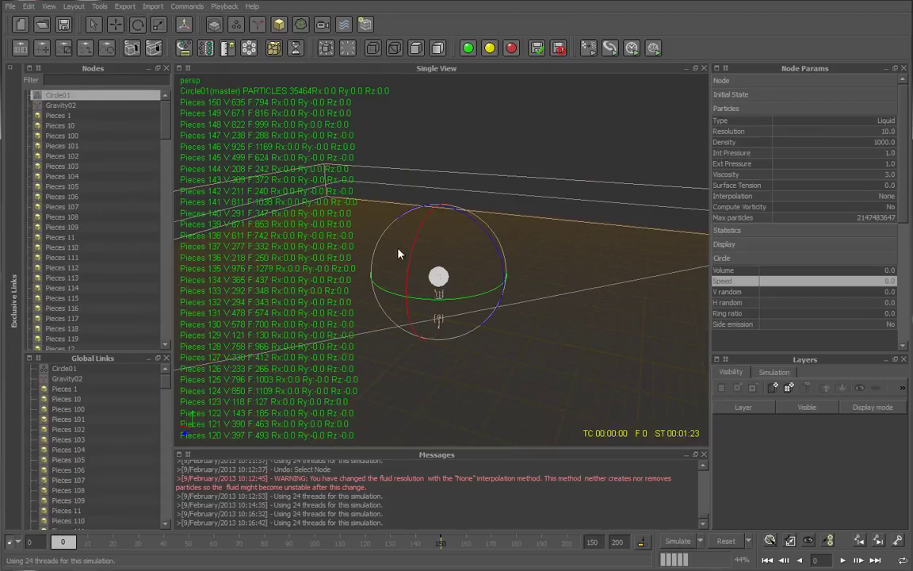
{"action": "mouse_move", "coordinate": [600, 271]}
{"action": "left_mouse_down", "text": "alt"}
{"action": "mouse_move", "coordinate": [579, 249]}
{"action": "mouse_move", "coordinate": [605, 235]}
{"action": "mouse_move", "coordinate": [648, 251]}
{"action": "mouse_move", "coordinate": [597, 264]}
{"action": "mouse_move", "coordinate": [592, 240]}
{"action": "mouse_move", "coordinate": [620, 240]}
{"action": "mouse_move", "coordinate": [628, 257]}
{"action": "left_mouse_up", "text": "alt"}
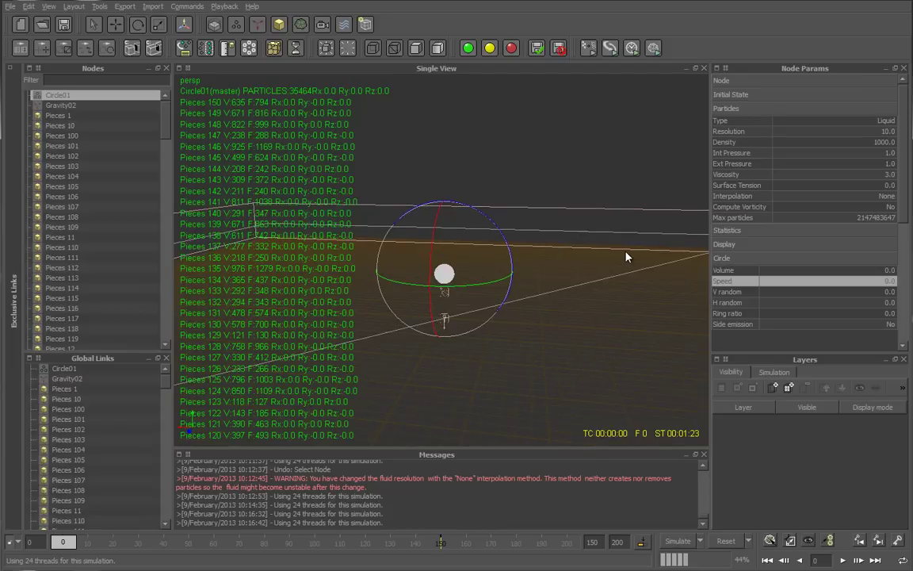
{"action": "mouse_move", "coordinate": [478, 314]}
{"action": "left_mouse_down", "text": "alt"}
{"action": "mouse_move", "coordinate": [465, 288]}
{"action": "mouse_move", "coordinate": [450, 331]}
{"action": "left_mouse_up", "text": "alt"}
{"action": "mouse_move", "coordinate": [579, 347]}
{"action": "left_mouse_down", "text": "alt"}
{"action": "mouse_move", "coordinate": [568, 329]}
{"action": "mouse_move", "coordinate": [581, 306]}
{"action": "mouse_move", "coordinate": [568, 373]}
{"action": "mouse_move", "coordinate": [544, 361]}
{"action": "left_mouse_up", "text": "alt"}
{"action": "scroll", "coordinate": [457, 325], "scroll_direction": "up", "scroll_amount": 1}
{"action": "scroll", "coordinate": [457, 326], "scroll_direction": "up", "scroll_amount": 3}
{"action": "scroll", "coordinate": [492, 372], "scroll_direction": "down", "scroll_amount": 3}
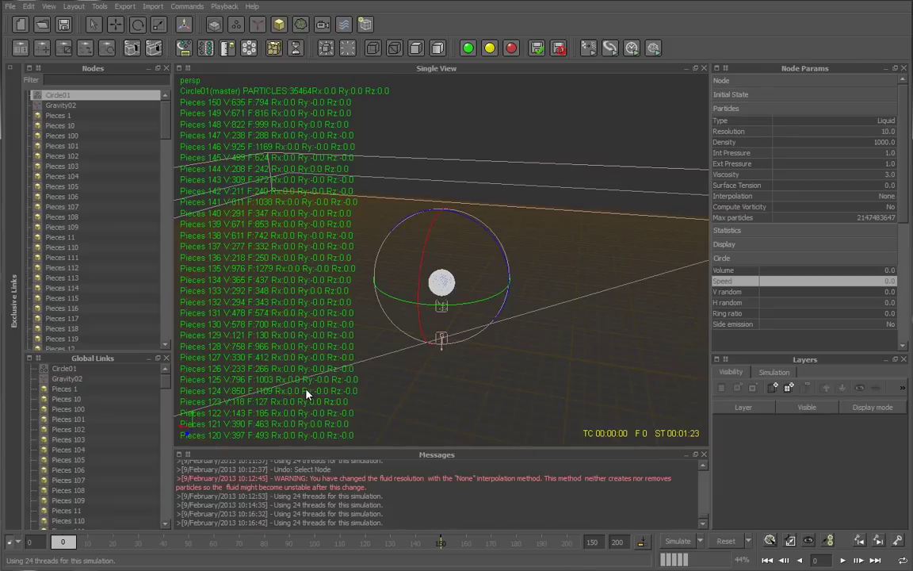
{"action": "left_click", "coordinate": [70, 106]}
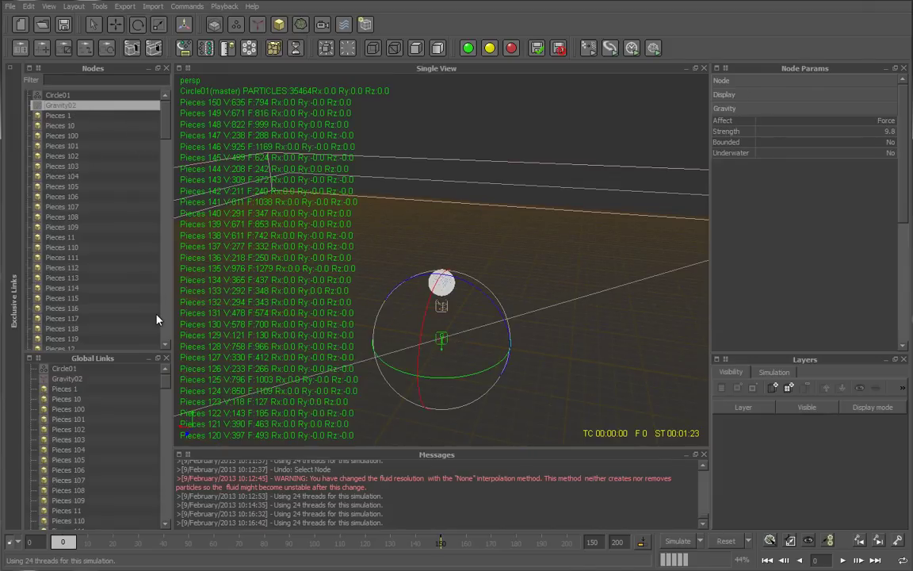
{"action": "left_click", "coordinate": [62, 96]}
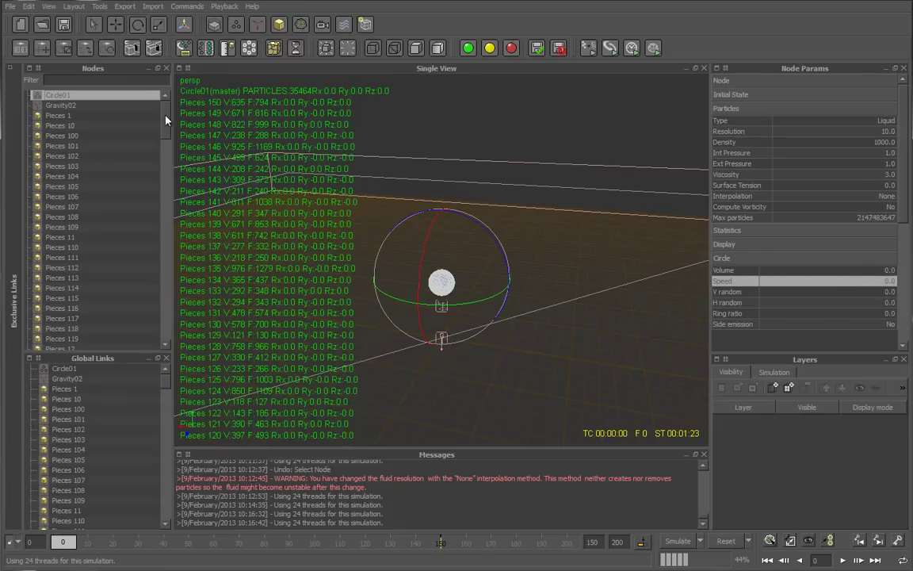
{"action": "mouse_move", "coordinate": [167, 121]}
{"action": "left_mouse_down"}
{"action": "mouse_move", "coordinate": [159, 341]}
{"action": "mouse_move", "coordinate": [155, 76]}
{"action": "left_mouse_up"}
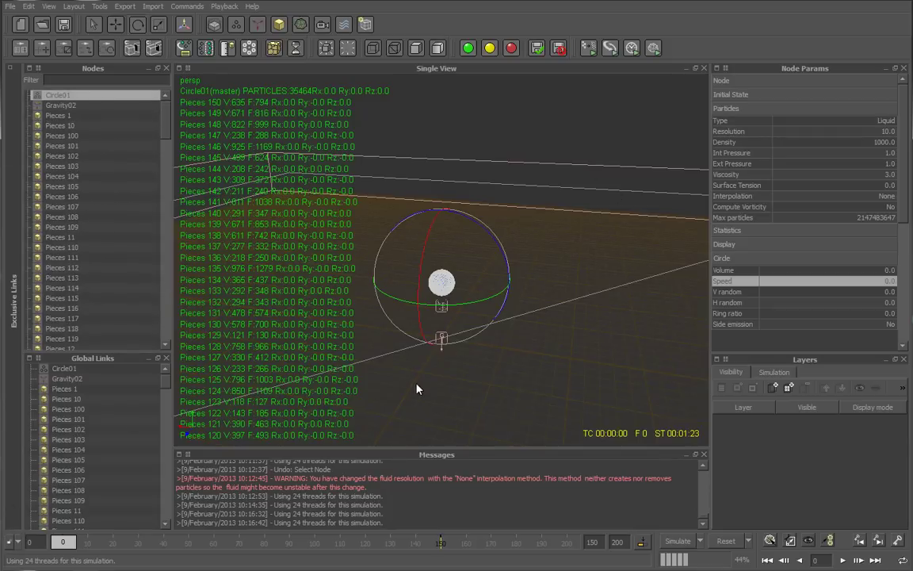
{"action": "left_click_drag", "start_coordinate": [418, 337], "coordinate": [442, 328], "text": "alt"}
{"action": "mouse_move", "coordinate": [555, 336]}
{"action": "left_mouse_down", "text": "alt"}
{"action": "mouse_move", "coordinate": [579, 298]}
{"action": "mouse_move", "coordinate": [563, 321]}
{"action": "mouse_move", "coordinate": [567, 353]}
{"action": "left_mouse_up", "text": "alt"}
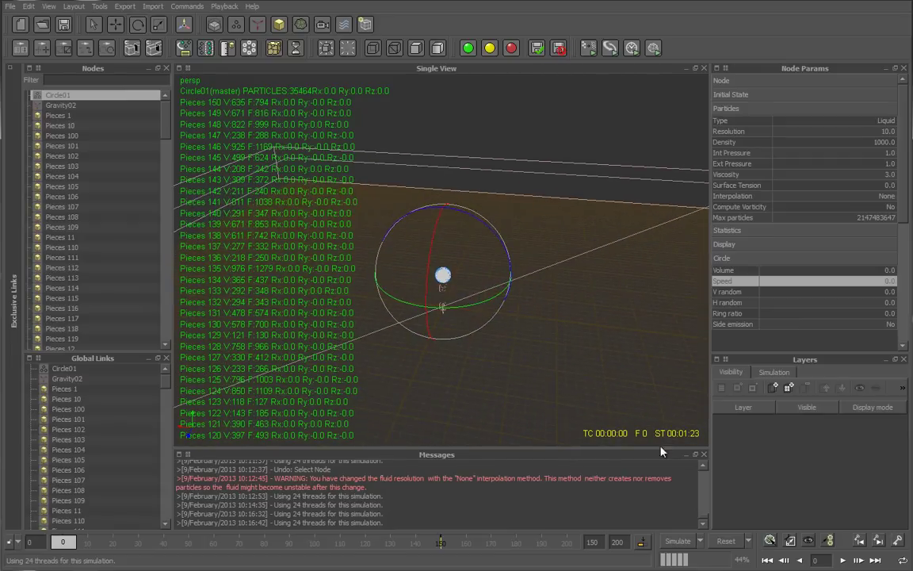
Run the simulation briefly while watching the sphere, stopping at frame 11
{"action": "left_click", "coordinate": [681, 542]}
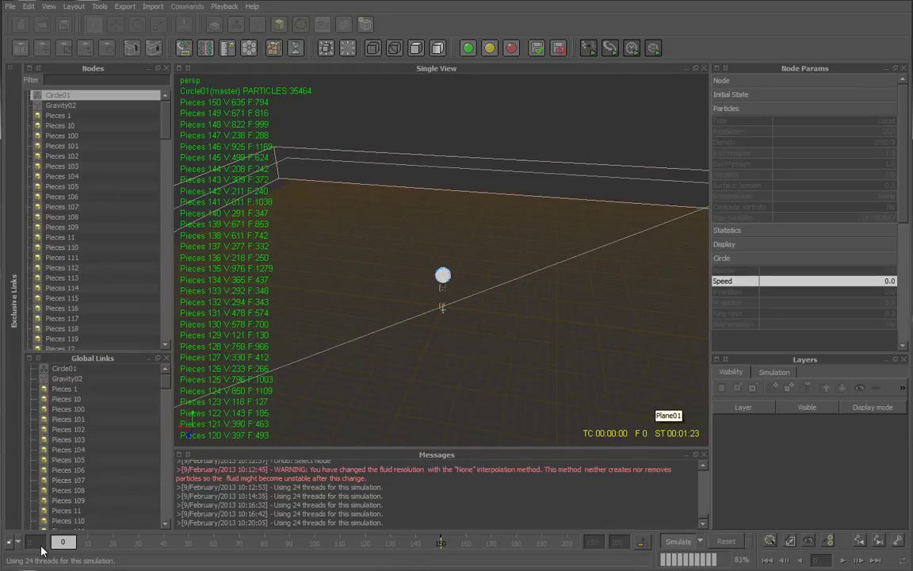
{"action": "scroll", "coordinate": [403, 309], "scroll_direction": "up", "scroll_amount": 2}
{"action": "scroll", "coordinate": [419, 338], "scroll_direction": "up", "scroll_amount": 2}
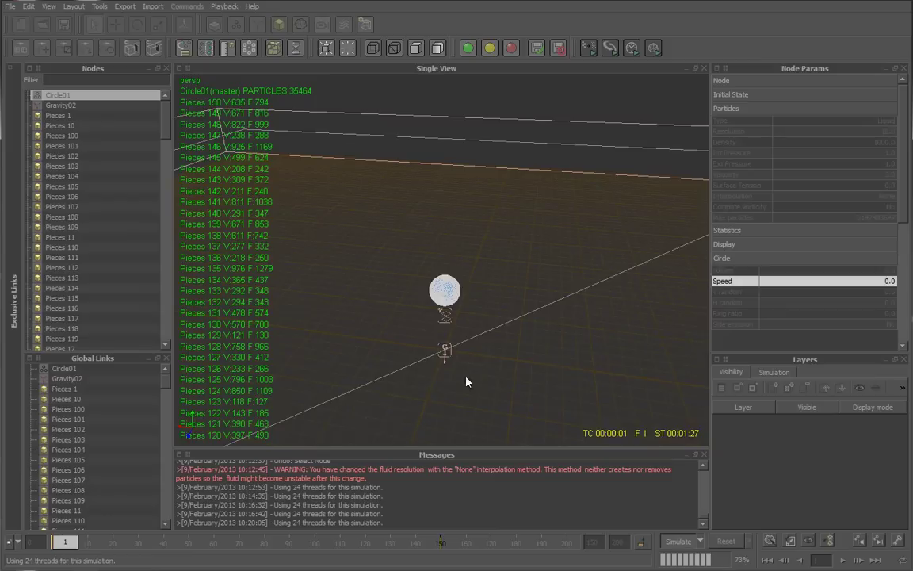
{"action": "mouse_move", "coordinate": [518, 386]}
{"action": "left_mouse_down", "text": "alt"}
{"action": "mouse_move", "coordinate": [524, 367]}
{"action": "mouse_move", "coordinate": [514, 367]}
{"action": "mouse_move", "coordinate": [489, 404]}
{"action": "mouse_move", "coordinate": [536, 365]}
{"action": "mouse_move", "coordinate": [543, 380]}
{"action": "left_mouse_up", "text": "alt"}
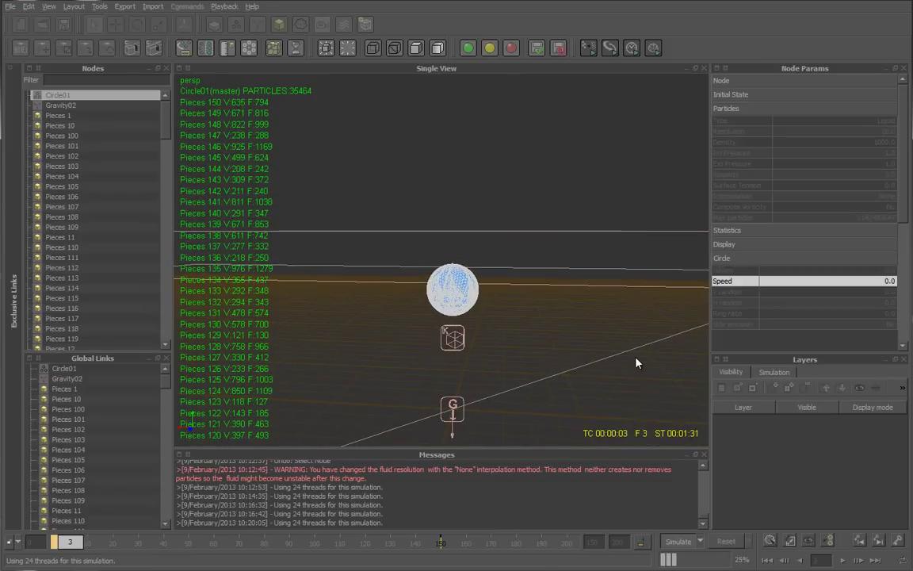
{"action": "left_click_drag", "start_coordinate": [636, 360], "coordinate": [630, 289], "text": "alt"}
{"action": "scroll", "coordinate": [466, 240], "scroll_direction": "up", "scroll_amount": 2}
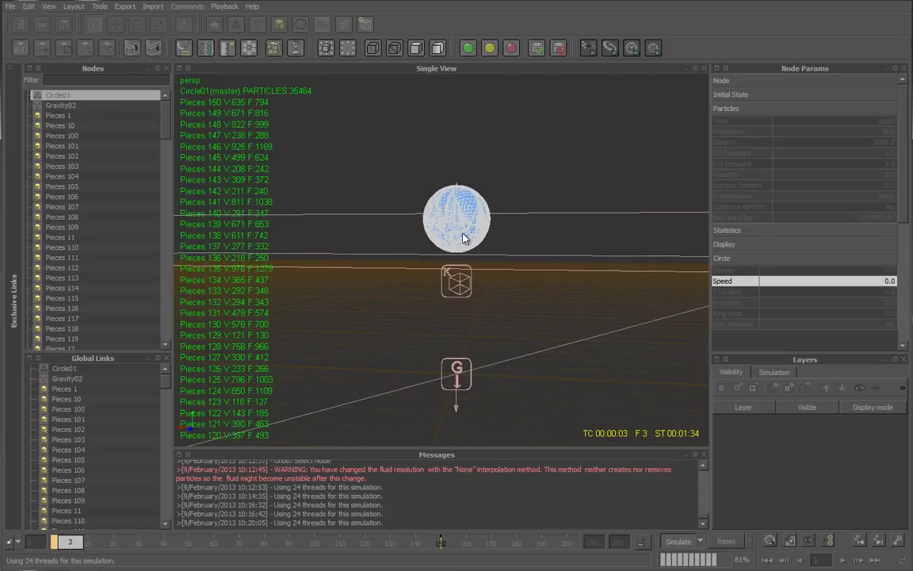
{"action": "scroll", "coordinate": [466, 240], "scroll_direction": "up", "scroll_amount": 3}
{"action": "scroll", "coordinate": [531, 175], "scroll_direction": "up", "scroll_amount": 3}
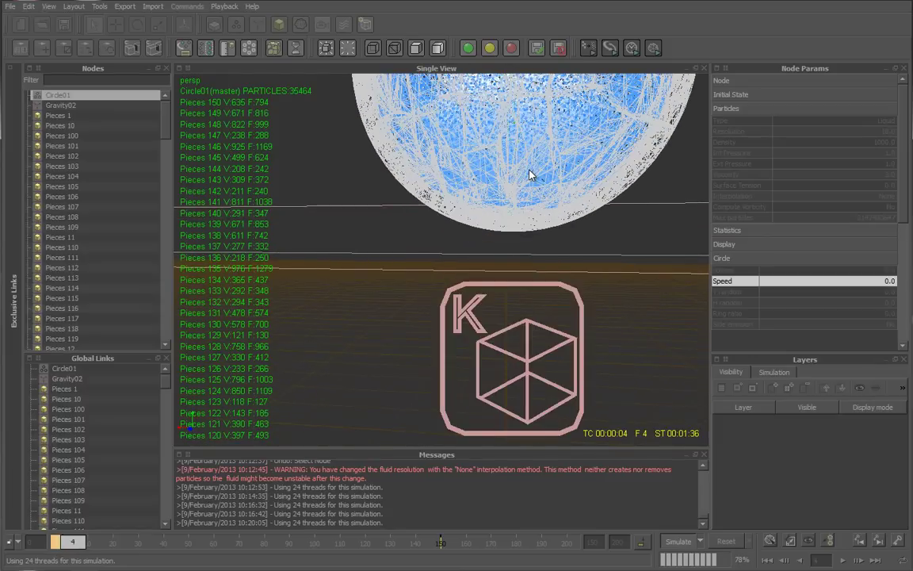
{"action": "scroll", "coordinate": [531, 175], "scroll_direction": "down", "scroll_amount": 3}
{"action": "scroll", "coordinate": [531, 175], "scroll_direction": "down", "scroll_amount": 1}
{"action": "scroll", "coordinate": [530, 175], "scroll_direction": "down", "scroll_amount": 2}
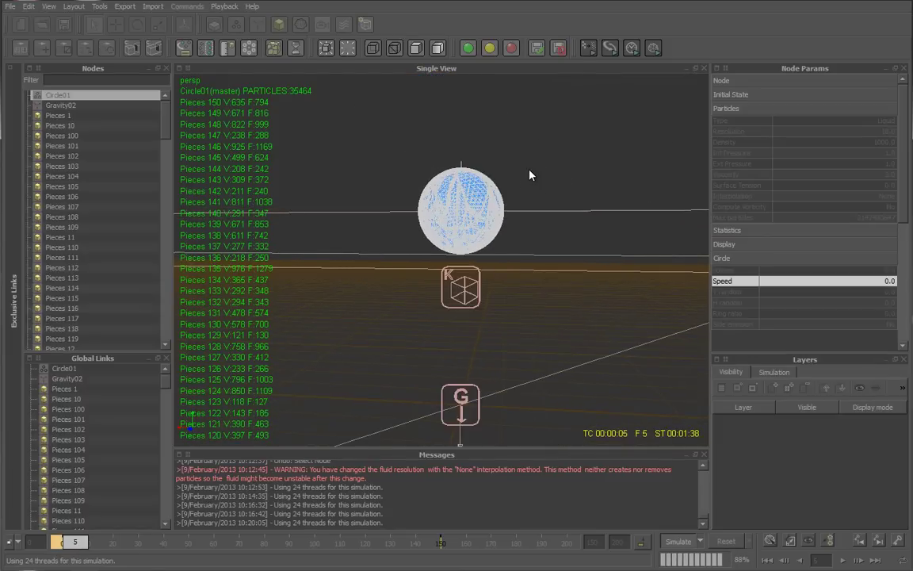
{"action": "scroll", "coordinate": [531, 175], "scroll_direction": "down", "scroll_amount": 1}
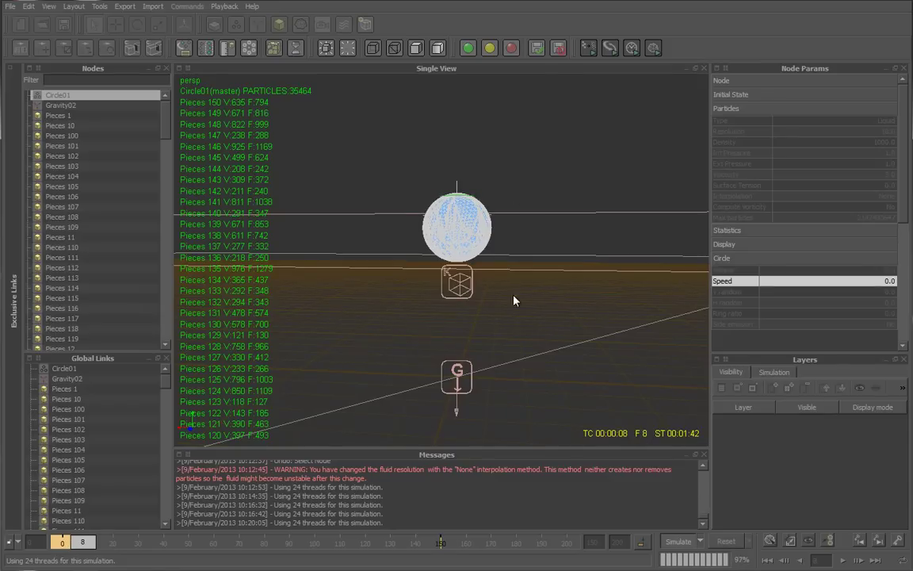
{"action": "left_click", "coordinate": [683, 544]}
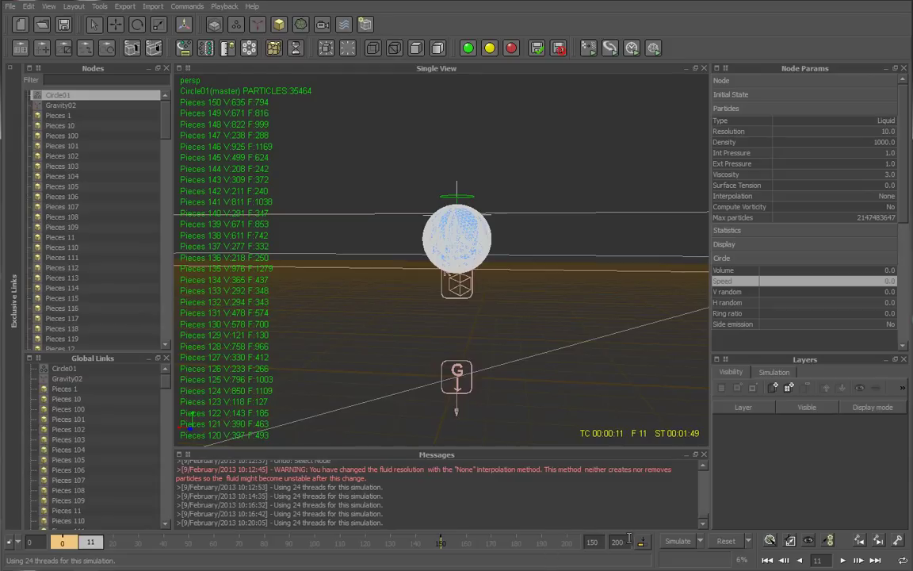
Change the timeline end frame from 200 to 150
{"action": "left_click_drag", "start_coordinate": [626, 543], "coordinate": [581, 544]}
{"action": "type", "text": "150"}
{"action": "key", "text": "Return"}
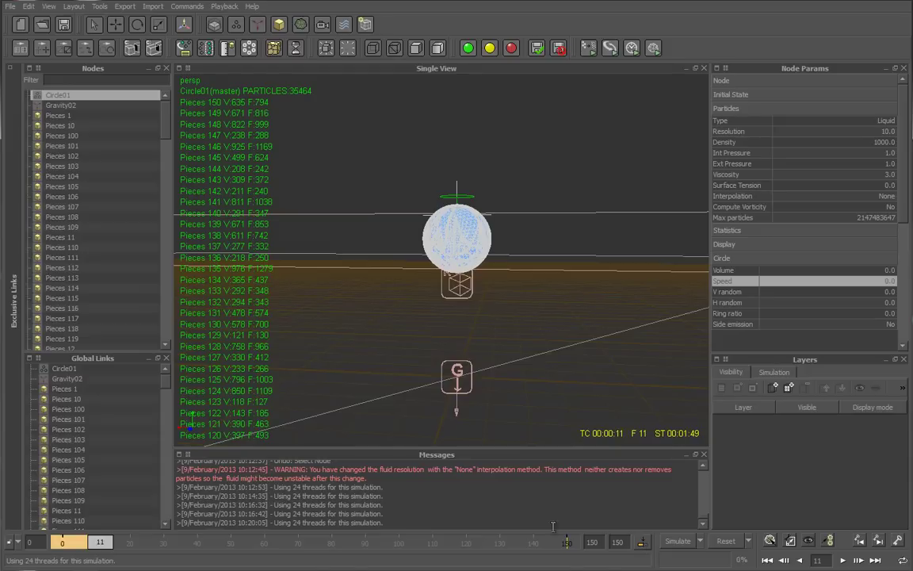
Simulate all 150 frames, watching the liquid burst out across the plane
{"action": "left_click", "coordinate": [678, 542]}
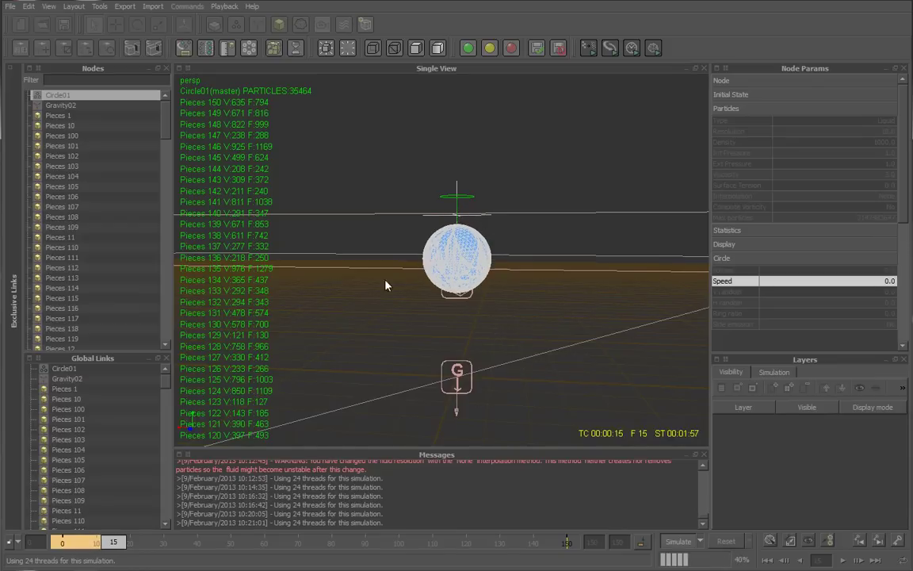
{"action": "middle_click_drag", "start_coordinate": [605, 349], "coordinate": [597, 249]}
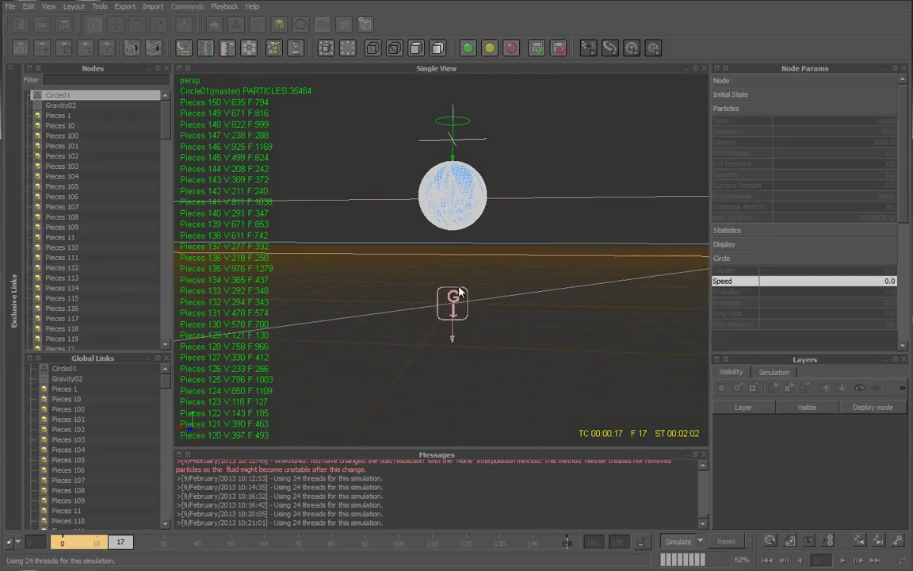
{"action": "scroll", "coordinate": [465, 340], "scroll_direction": "up", "scroll_amount": 2}
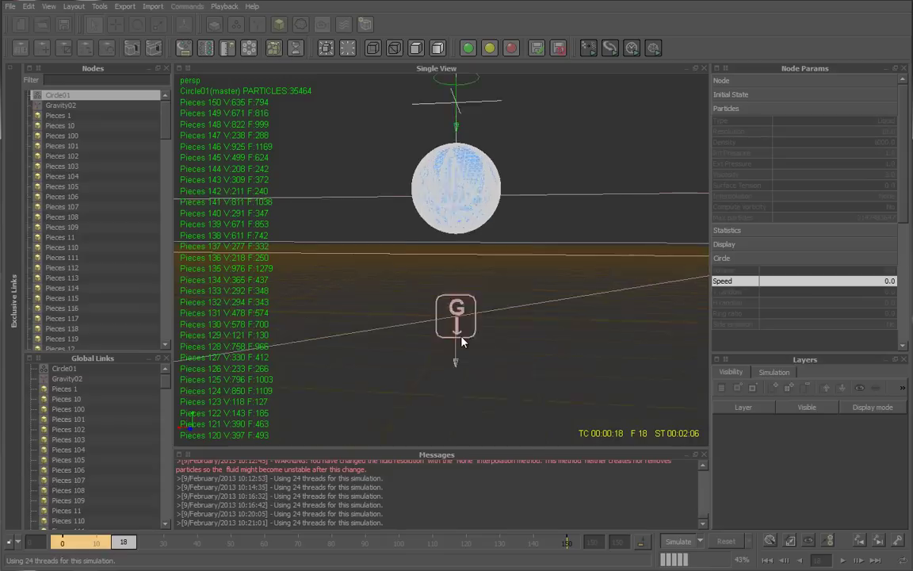
{"action": "scroll", "coordinate": [464, 342], "scroll_direction": "up", "scroll_amount": 2}
{"action": "scroll", "coordinate": [497, 357], "scroll_direction": "up", "scroll_amount": 1}
{"action": "scroll", "coordinate": [497, 357], "scroll_direction": "up", "scroll_amount": 2}
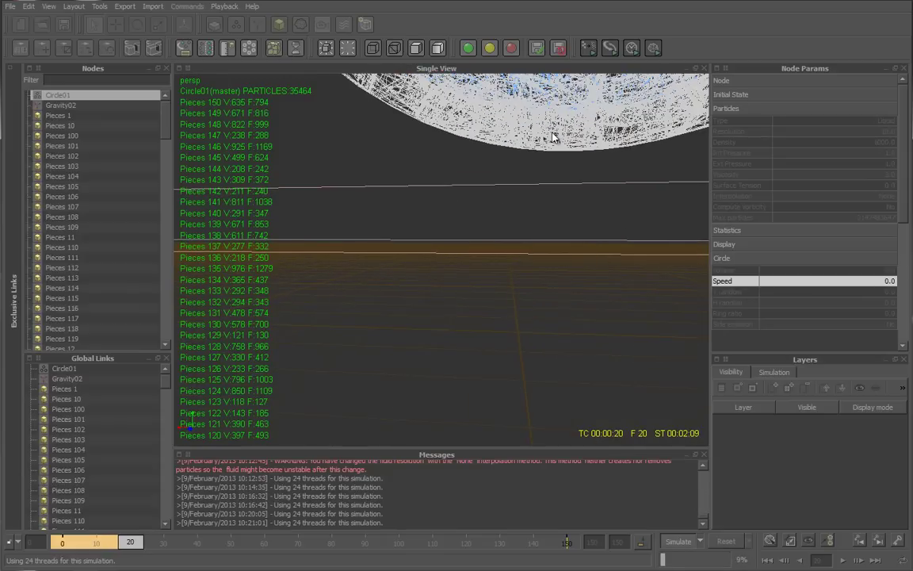
{"action": "scroll", "coordinate": [551, 141], "scroll_direction": "down", "scroll_amount": 3}
{"action": "scroll", "coordinate": [546, 238], "scroll_direction": "down", "scroll_amount": 3}
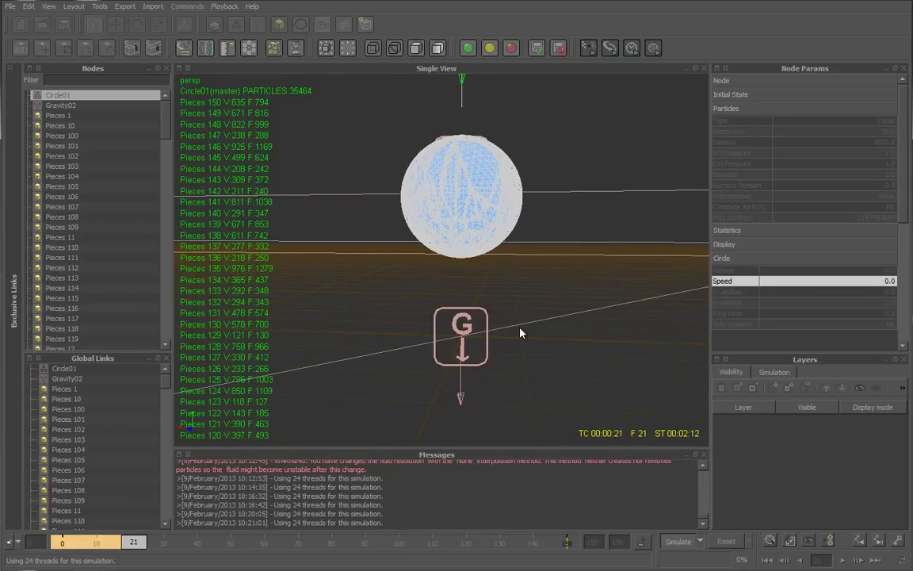
{"action": "scroll", "coordinate": [521, 333], "scroll_direction": "down", "scroll_amount": 1}
{"action": "scroll", "coordinate": [521, 333], "scroll_direction": "down", "scroll_amount": 1}
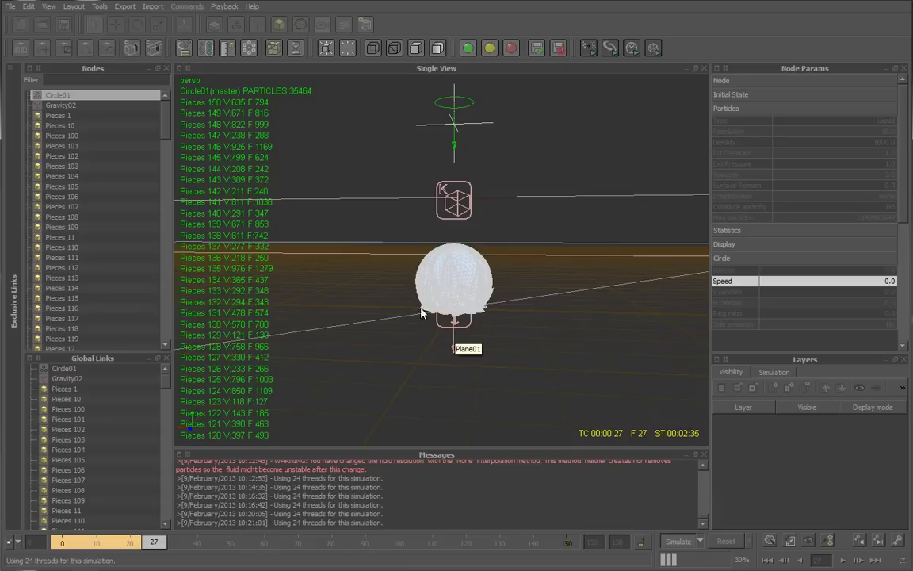
{"action": "scroll", "coordinate": [453, 337], "scroll_direction": "up", "scroll_amount": 3}
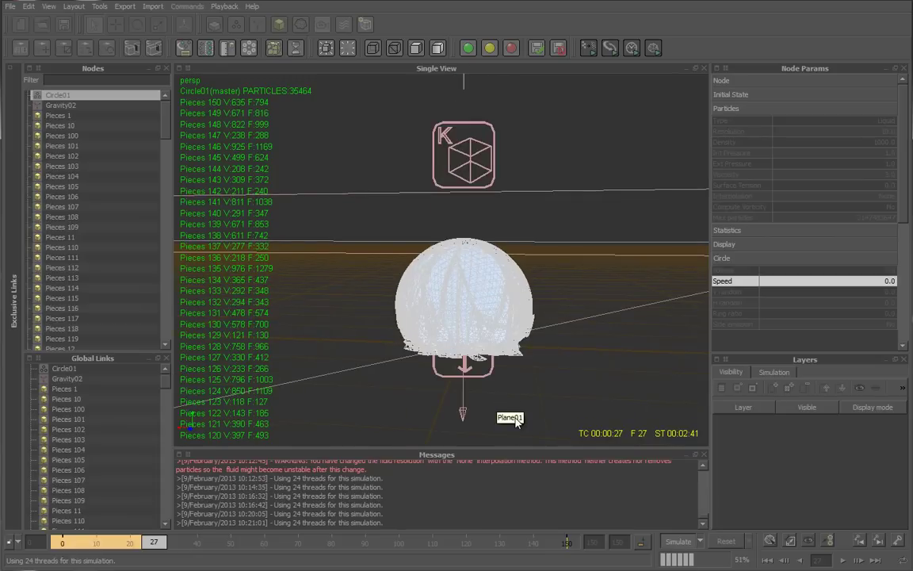
{"action": "scroll", "coordinate": [498, 408], "scroll_direction": "down", "scroll_amount": 3}
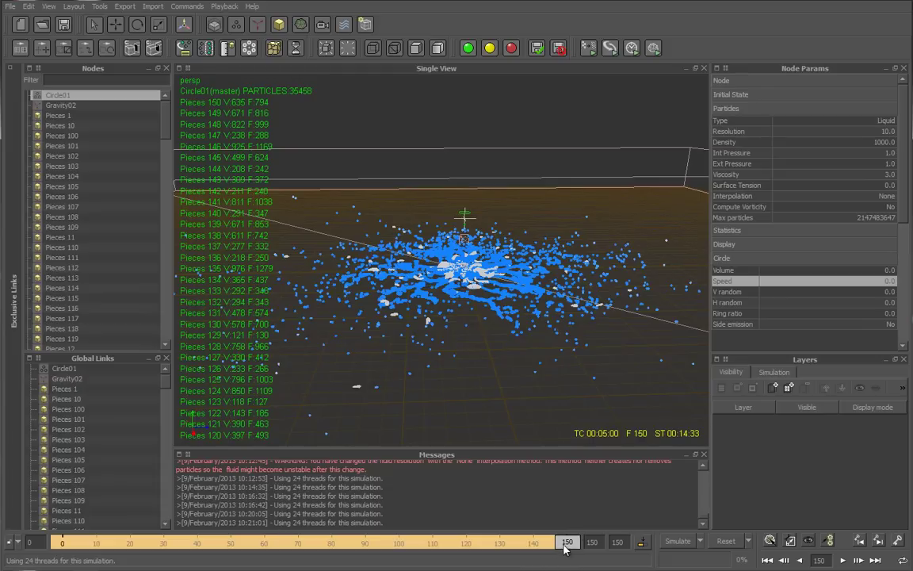
Scrub through the simulated splash and return to frame 0
{"action": "mouse_move", "coordinate": [567, 542]}
{"action": "left_mouse_down"}
{"action": "mouse_move", "coordinate": [513, 553]}
{"action": "mouse_move", "coordinate": [184, 555]}
{"action": "left_mouse_up"}
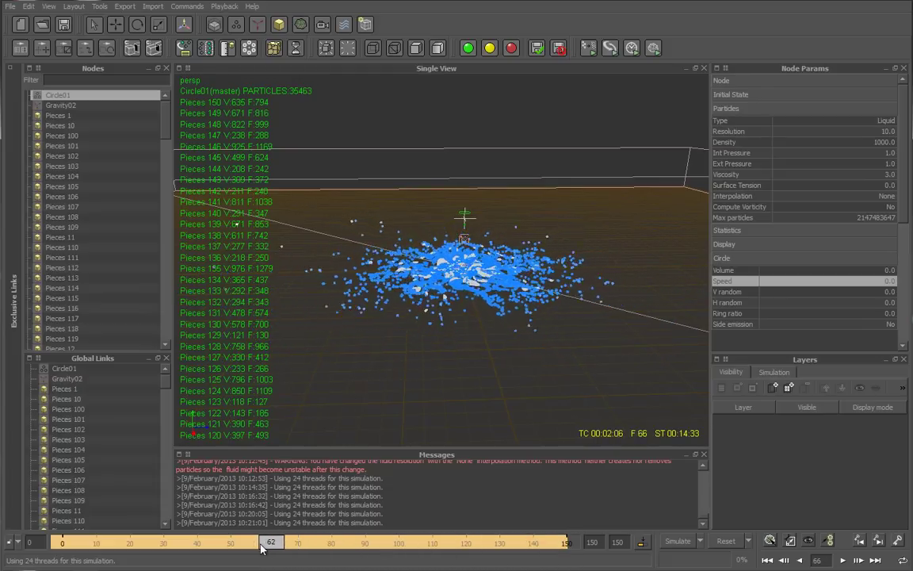
{"action": "left_click_drag", "start_coordinate": [184, 554], "coordinate": [130, 555]}
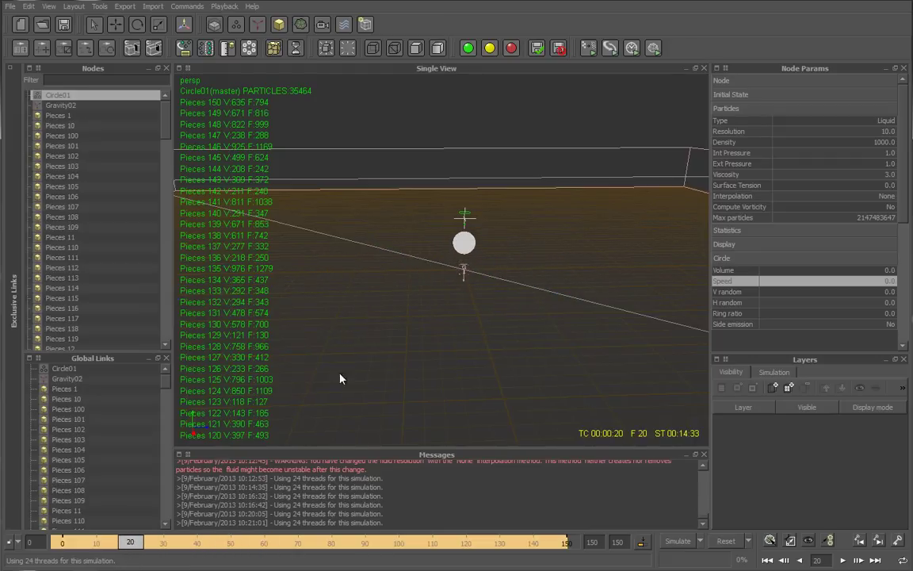
{"action": "scroll", "coordinate": [474, 295], "scroll_direction": "up", "scroll_amount": 3}
{"action": "scroll", "coordinate": [484, 290], "scroll_direction": "up", "scroll_amount": 3}
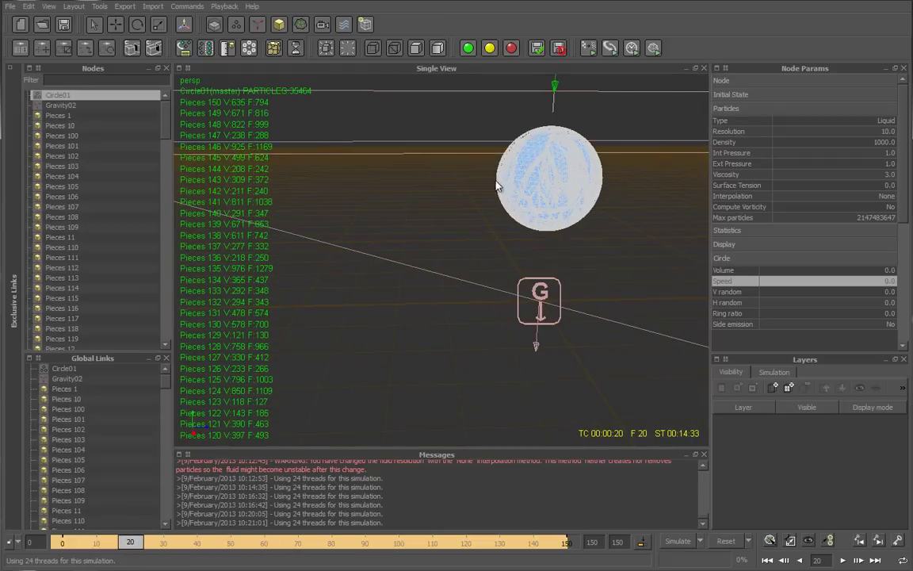
{"action": "middle_click_drag", "start_coordinate": [612, 197], "coordinate": [511, 177], "text": "alt"}
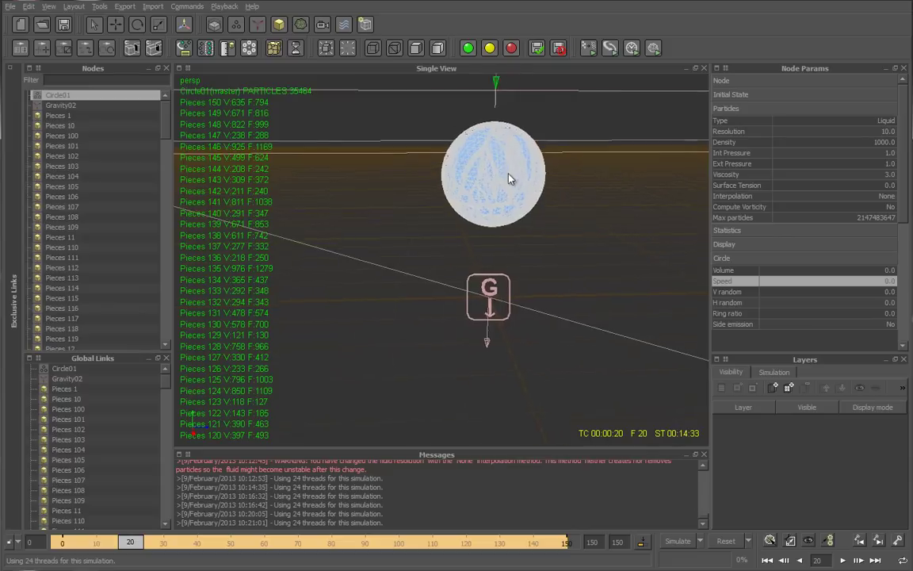
{"action": "mouse_move", "coordinate": [132, 544]}
{"action": "left_mouse_down"}
{"action": "mouse_move", "coordinate": [142, 562]}
{"action": "mouse_move", "coordinate": [259, 545]}
{"action": "mouse_move", "coordinate": [139, 544]}
{"action": "mouse_move", "coordinate": [178, 545]}
{"action": "mouse_move", "coordinate": [67, 560]}
{"action": "mouse_move", "coordinate": [347, 538]}
{"action": "mouse_move", "coordinate": [57, 557]}
{"action": "left_mouse_up"}
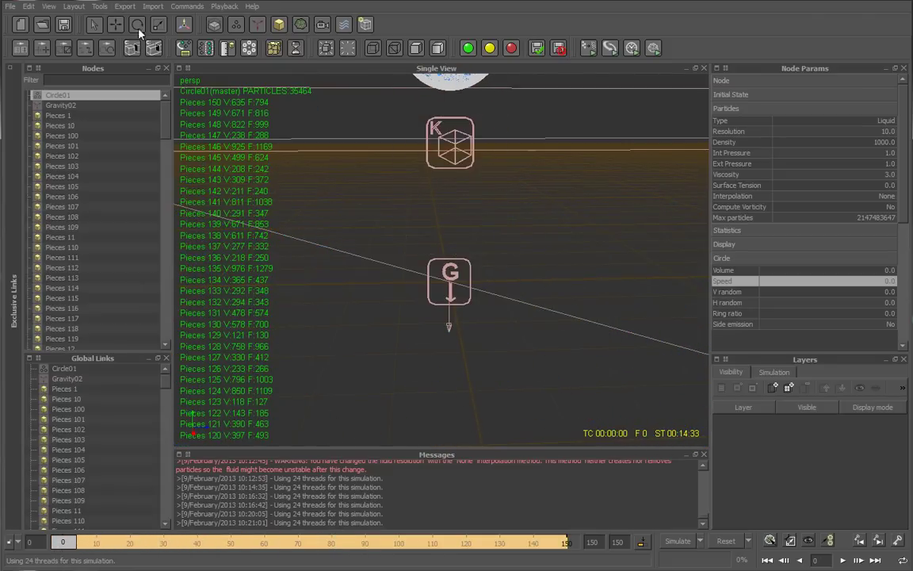
Save the project as realflow.flw
{"action": "left_click", "coordinate": [11, 6]}
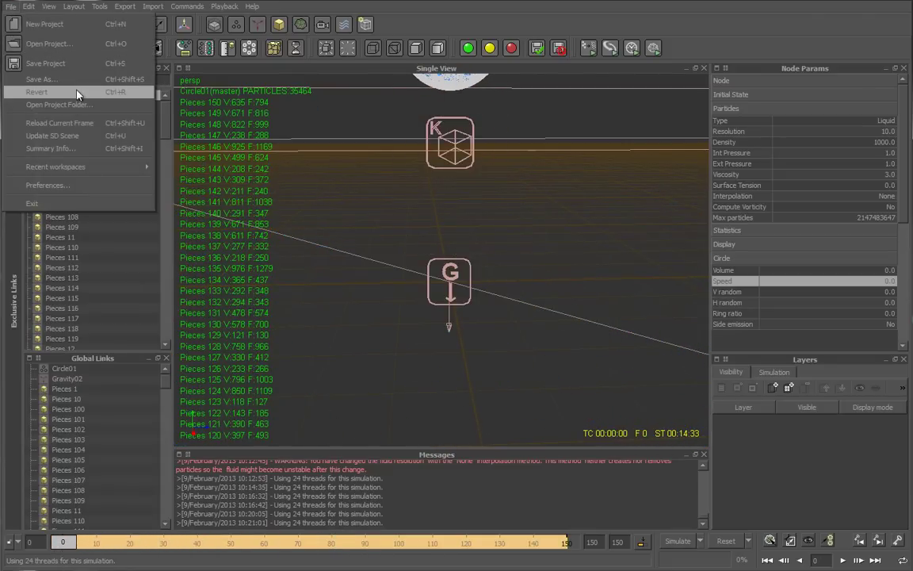
{"action": "left_click", "coordinate": [84, 64]}
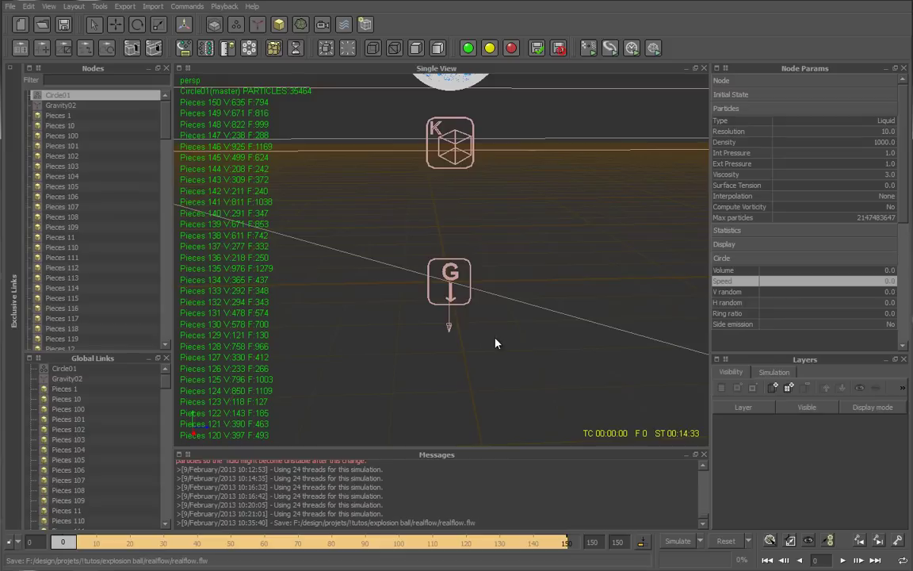
{"action": "scroll", "coordinate": [494, 239], "scroll_direction": "down", "scroll_amount": 3}
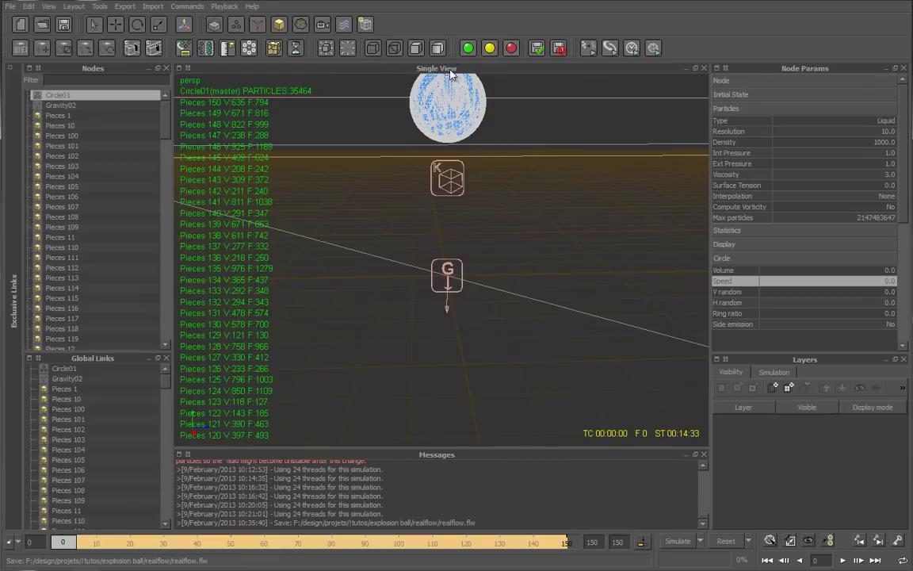
Add a Particle mesh (Standard) fed by Circle01, set Filter to Yes, and check its field settings
{"action": "left_click", "coordinate": [300, 26]}
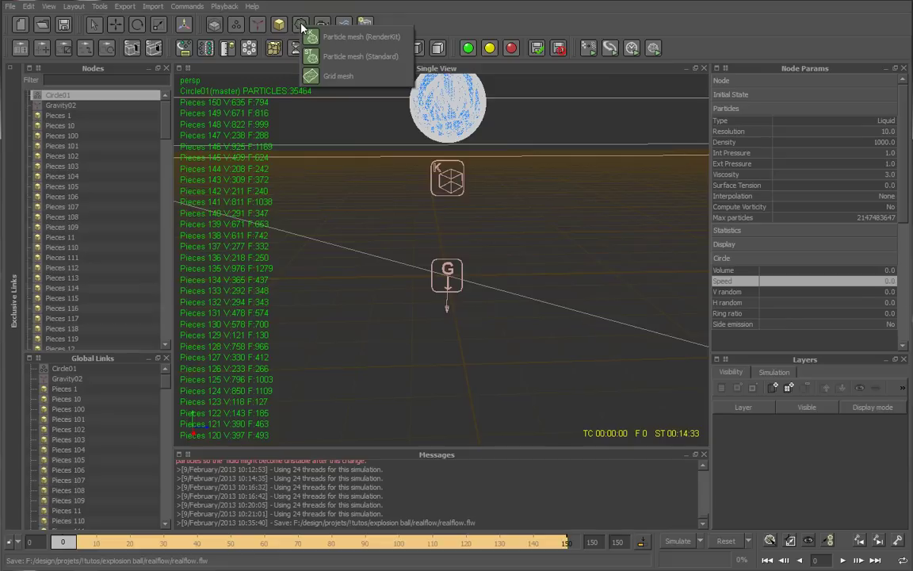
{"action": "left_click", "coordinate": [344, 60]}
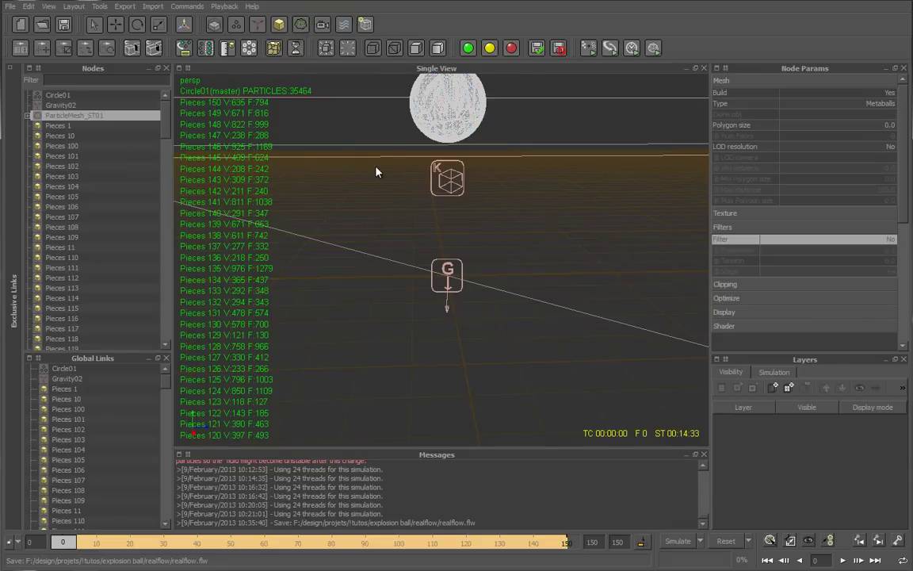
{"action": "left_click", "coordinate": [28, 116]}
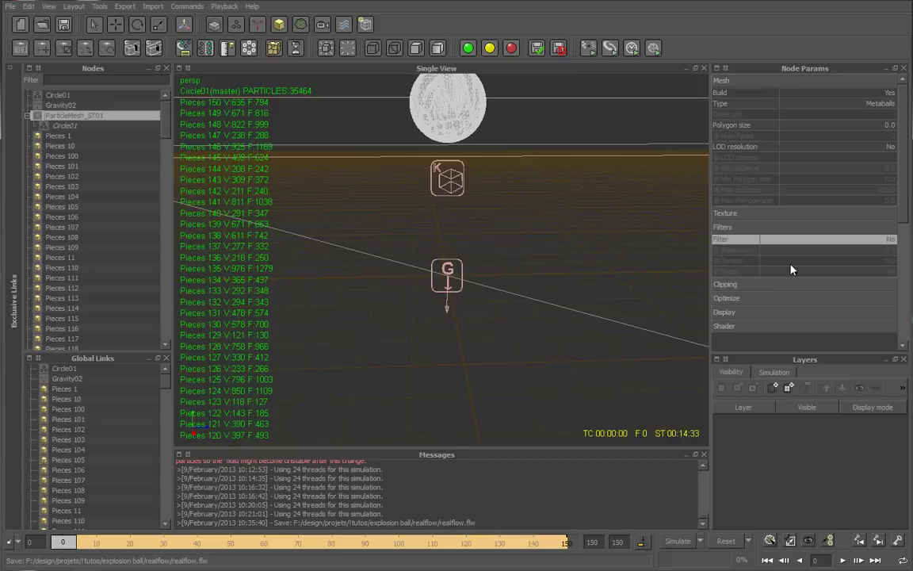
{"action": "left_click", "coordinate": [889, 238]}
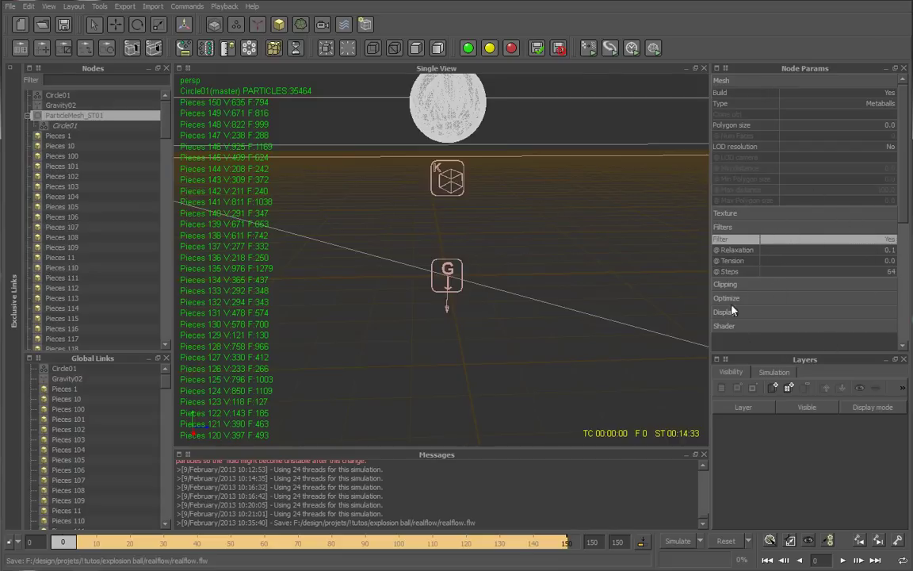
{"action": "left_click", "coordinate": [99, 127]}
{"action": "left_click", "coordinate": [790, 80]}
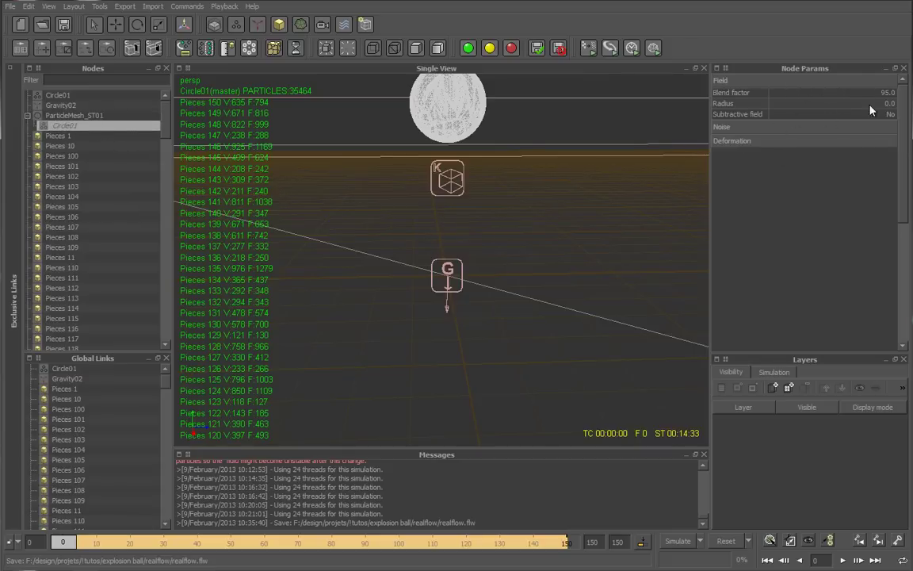
{"action": "left_click", "coordinate": [80, 117]}
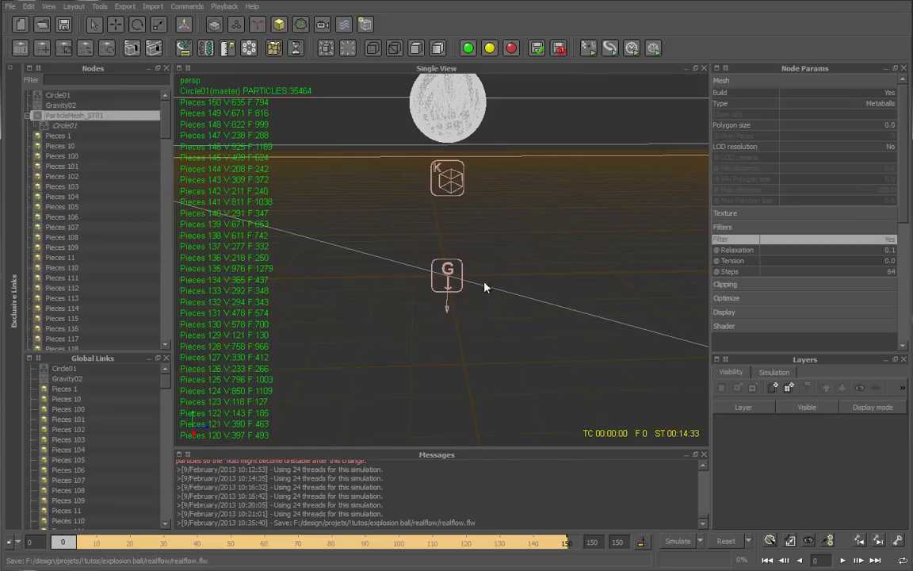
Build ParticleMesh_ST01 at frame 39 and zoom in to inspect the green splash mesh
{"action": "mouse_move", "coordinate": [62, 541]}
{"action": "left_mouse_down"}
{"action": "mouse_move", "coordinate": [207, 541]}
{"action": "mouse_move", "coordinate": [196, 542]}
{"action": "left_mouse_up"}
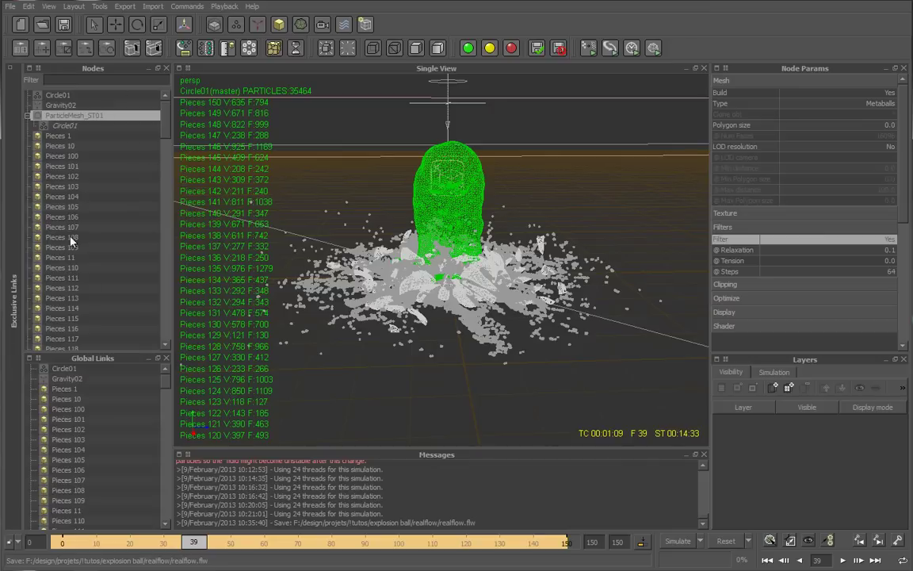
{"action": "right_click", "coordinate": [83, 116]}
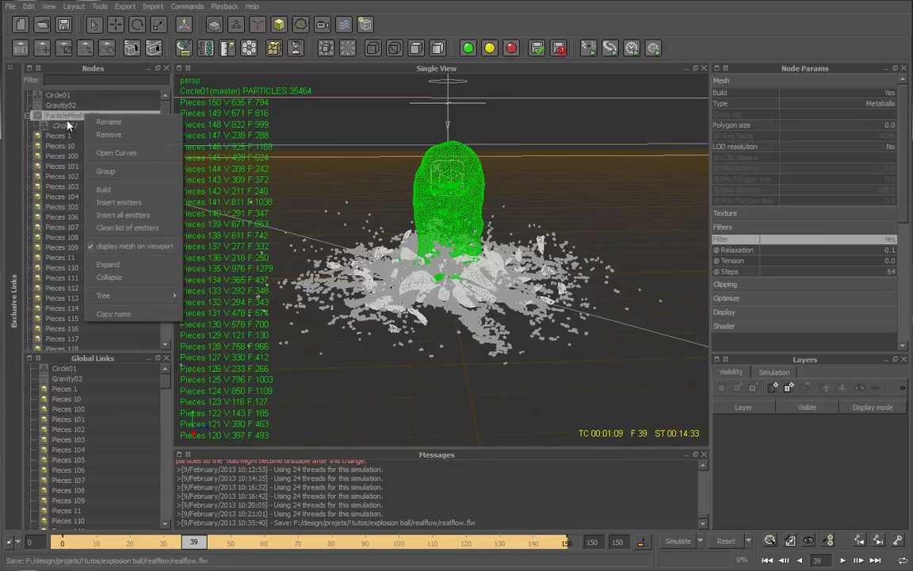
{"action": "left_click", "coordinate": [125, 189]}
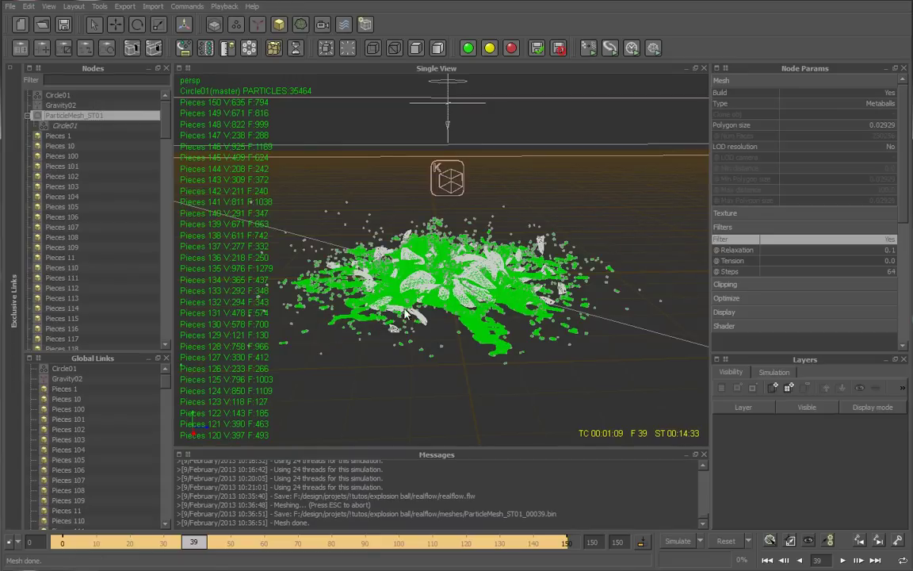
{"action": "scroll", "coordinate": [453, 305], "scroll_direction": "up", "scroll_amount": 3}
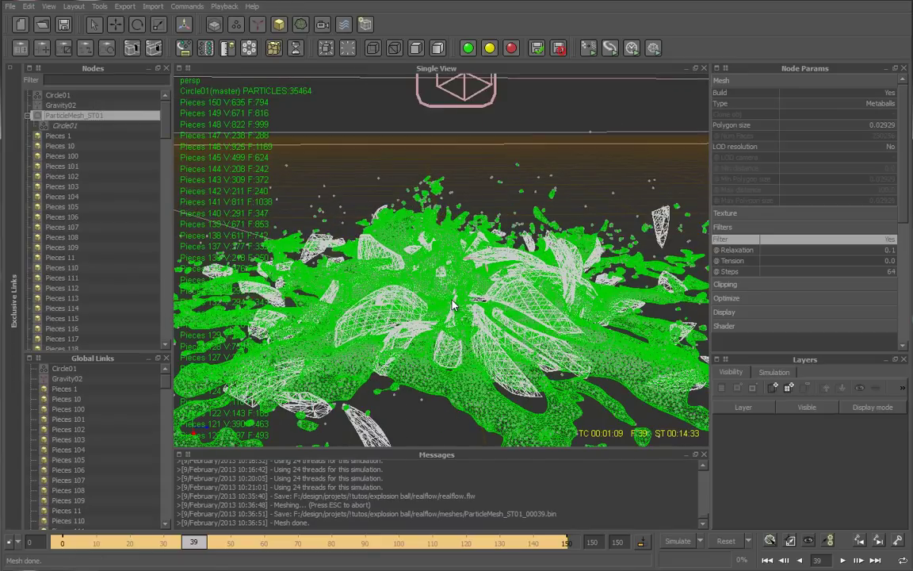
{"action": "scroll", "coordinate": [453, 305], "scroll_direction": "down", "scroll_amount": 2}
{"action": "scroll", "coordinate": [453, 305], "scroll_direction": "down", "scroll_amount": 2}
{"action": "scroll", "coordinate": [454, 305], "scroll_direction": "down", "scroll_amount": 1}
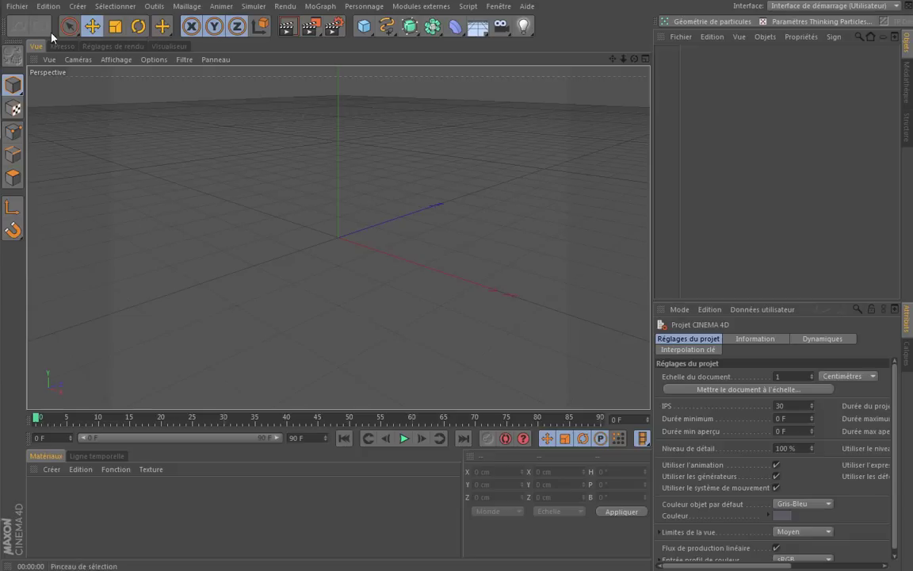
Reopen the recent explosion_ball.c4d scene and go to frame 39
{"action": "left_click", "coordinate": [17, 8]}
{"action": "mouse_move", "coordinate": [55, 195]}
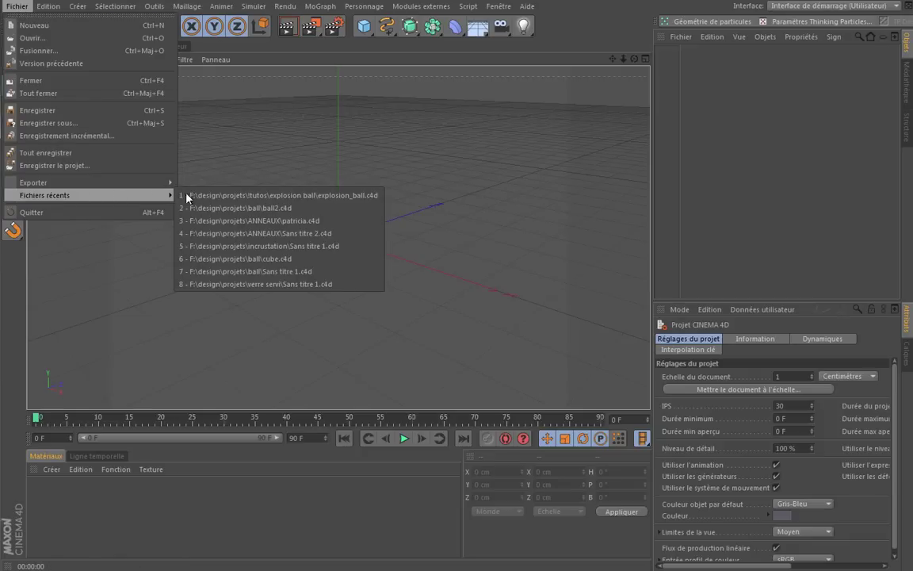
{"action": "left_click", "coordinate": [230, 195]}
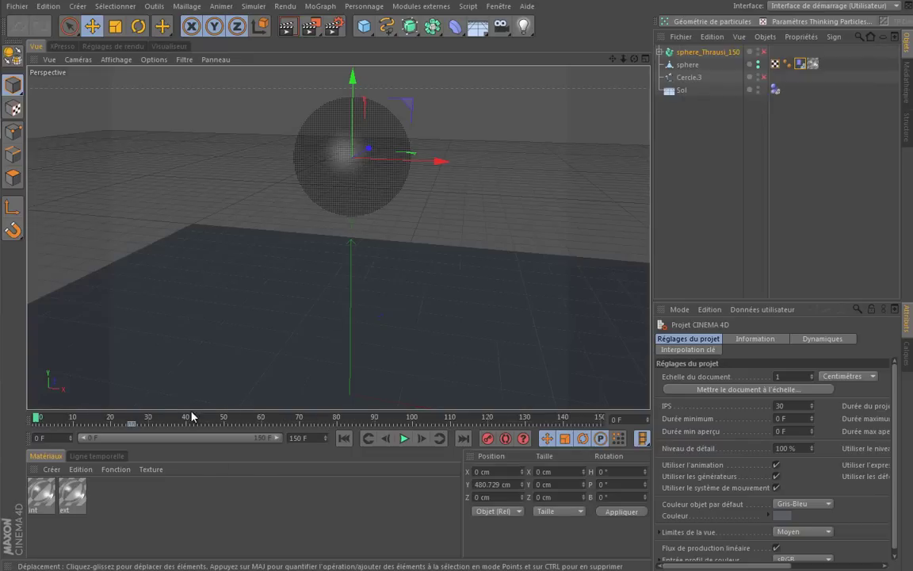
{"action": "left_click", "coordinate": [181, 422]}
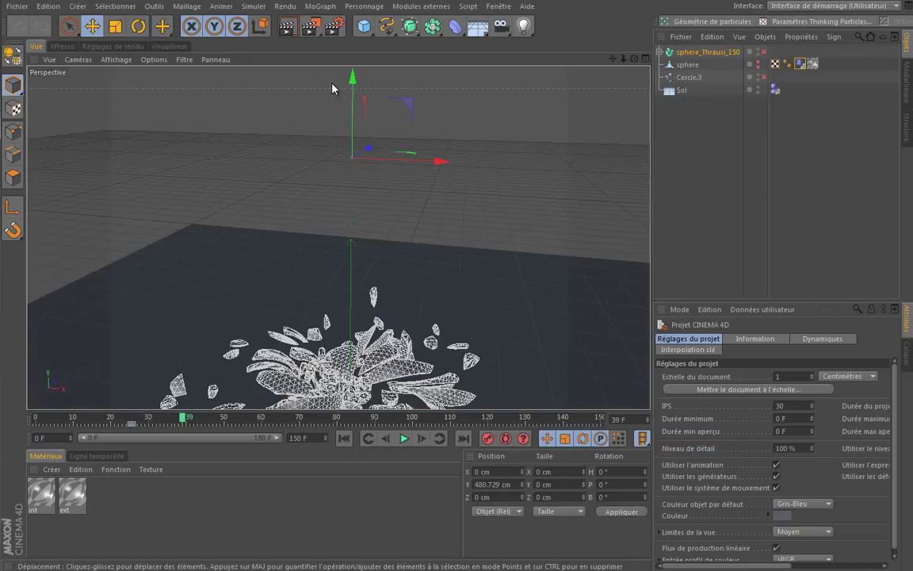
Add a RealFlow Mesh Importer loading ParticleMesh_ST01_00000.bin, then render a zoomed-in shaded preview
{"action": "left_click", "coordinate": [422, 5]}
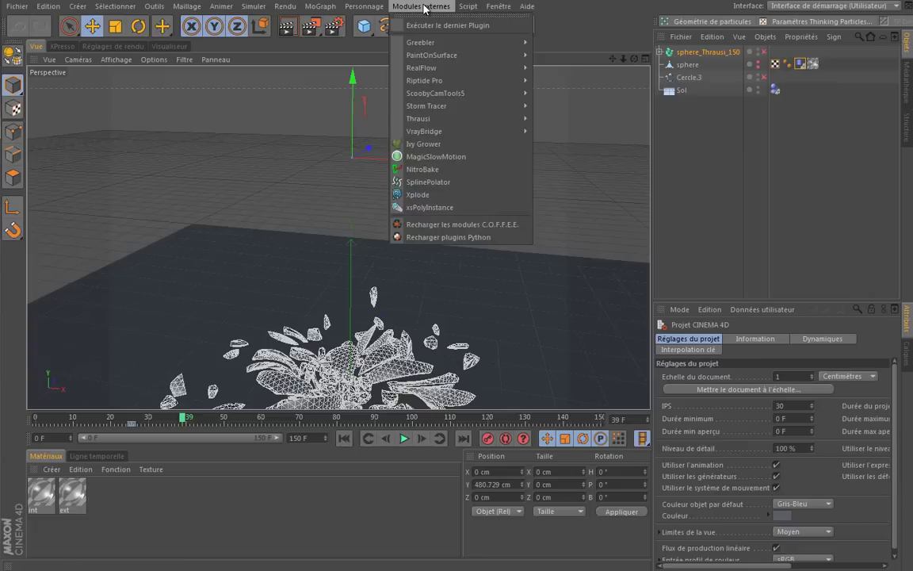
{"action": "mouse_move", "coordinate": [421, 67]}
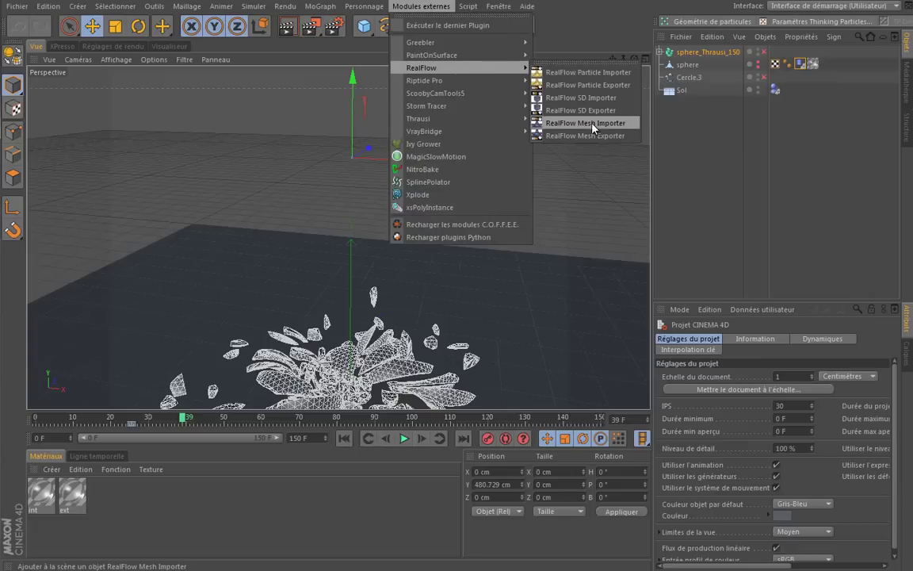
{"action": "left_click", "coordinate": [591, 129]}
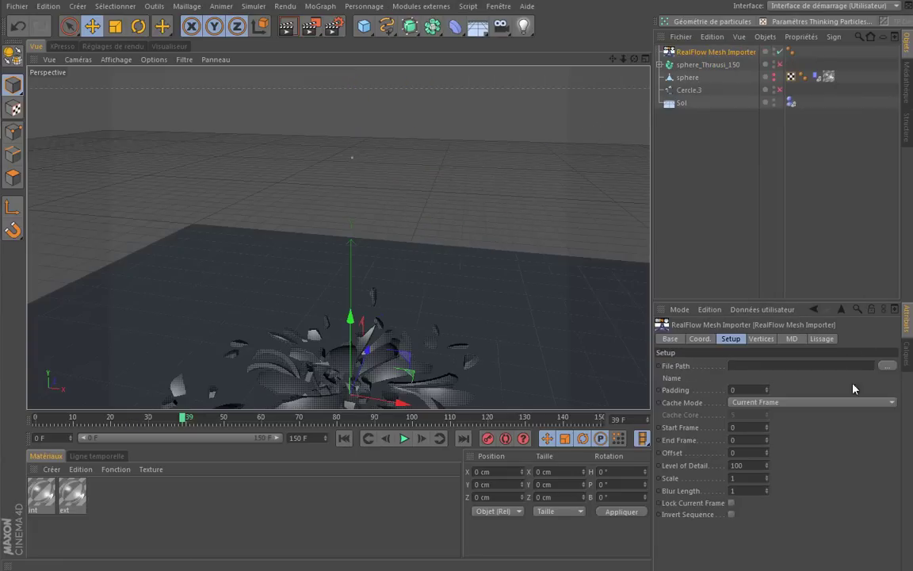
{"action": "left_click", "coordinate": [888, 367]}
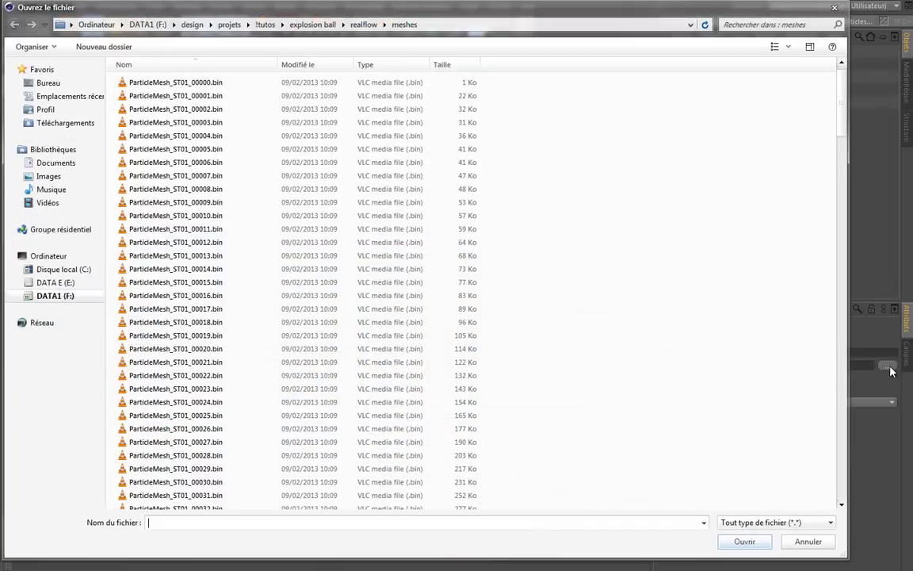
{"action": "left_click", "coordinate": [213, 84]}
{"action": "left_click", "coordinate": [745, 541]}
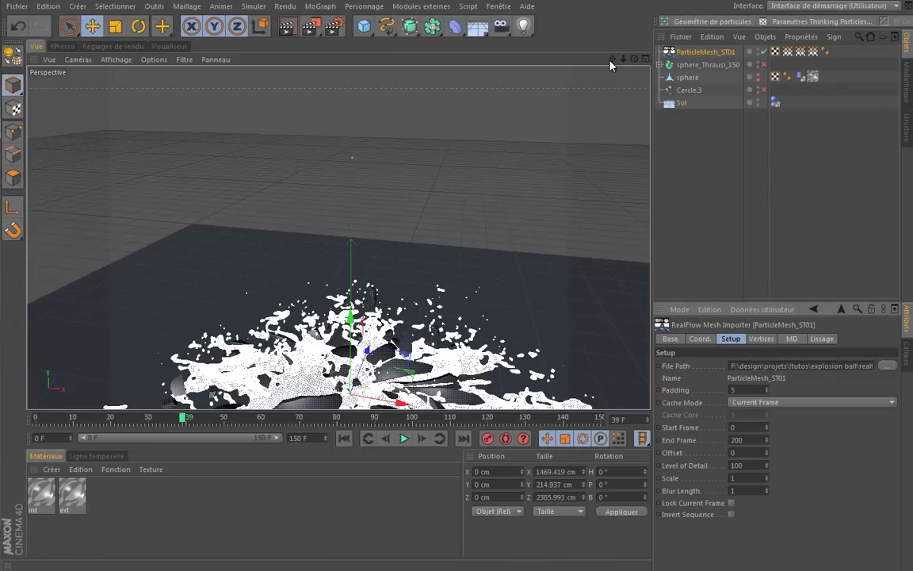
{"action": "left_click_drag", "start_coordinate": [613, 59], "coordinate": [613, 99]}
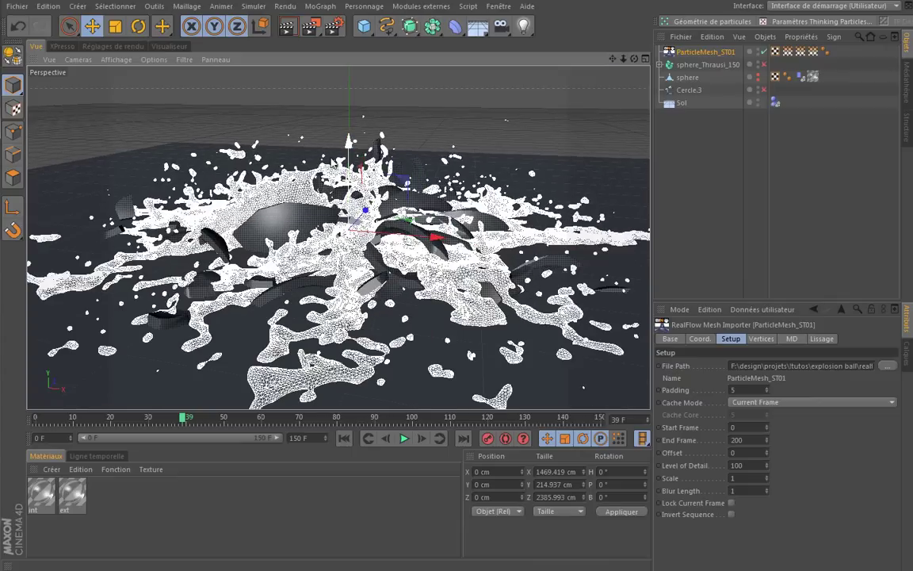
{"action": "left_click", "coordinate": [285, 26]}
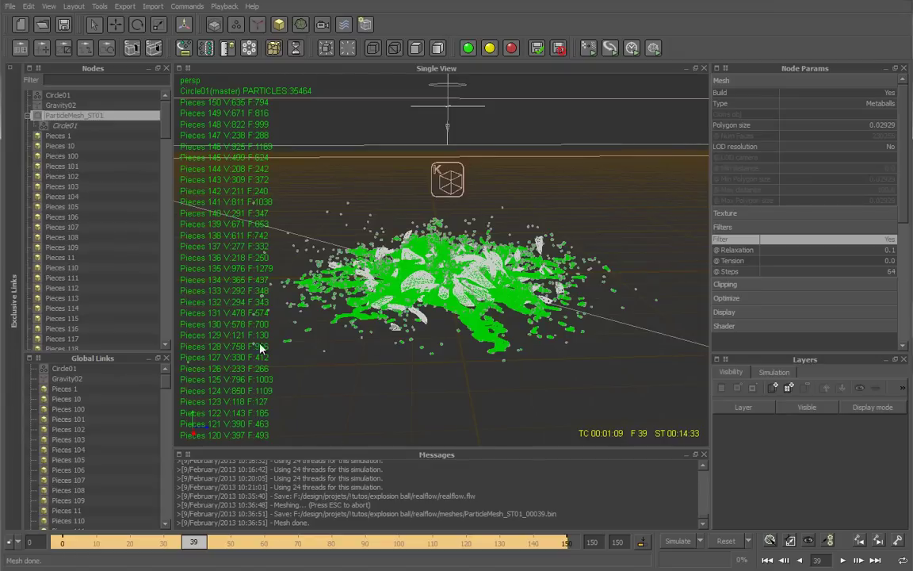
Set the Circle01 field's Blend factor to 50
{"action": "scroll", "coordinate": [430, 349], "scroll_direction": "up", "scroll_amount": 3}
{"action": "scroll", "coordinate": [430, 349], "scroll_direction": "up", "scroll_amount": 5}
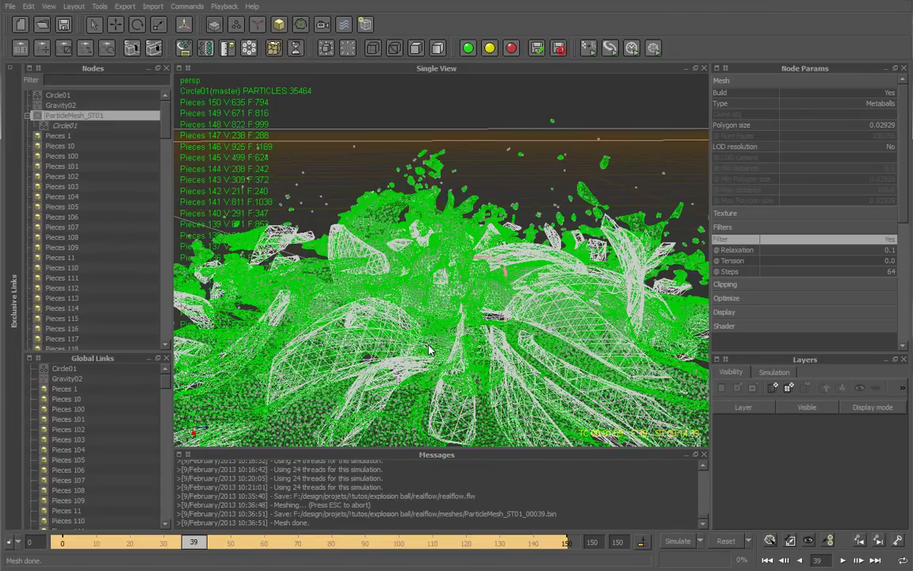
{"action": "scroll", "coordinate": [468, 132], "scroll_direction": "up", "scroll_amount": 2}
{"action": "scroll", "coordinate": [468, 133], "scroll_direction": "up", "scroll_amount": 2}
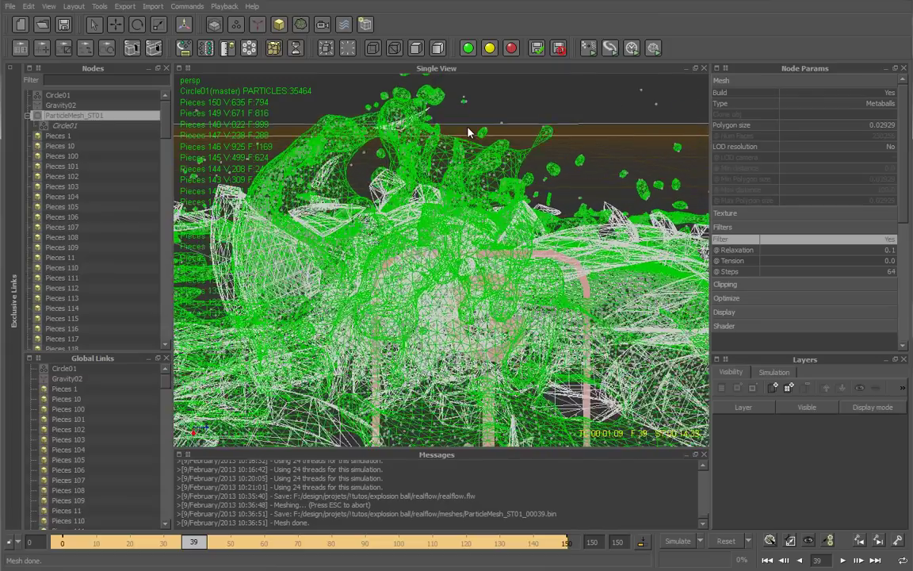
{"action": "scroll", "coordinate": [468, 133], "scroll_direction": "up", "scroll_amount": 2}
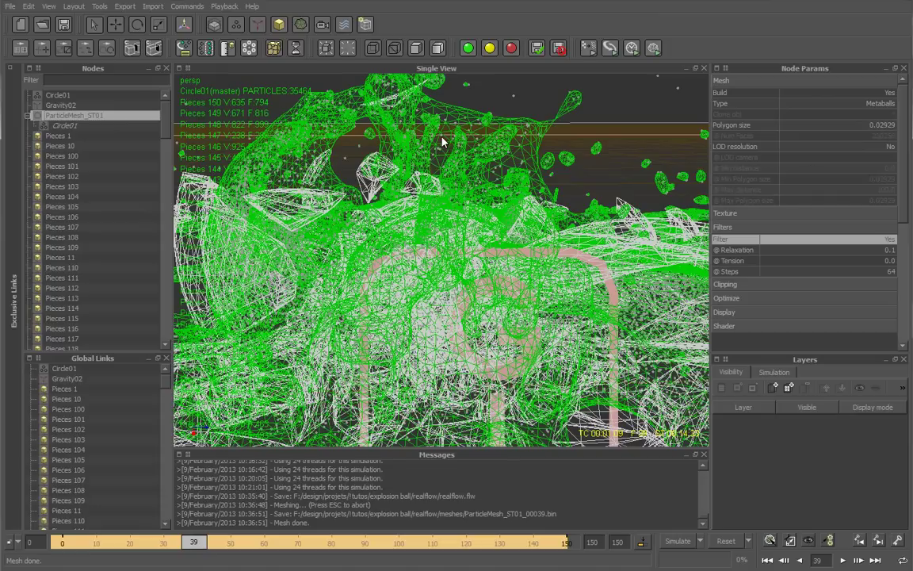
{"action": "left_click", "coordinate": [119, 127]}
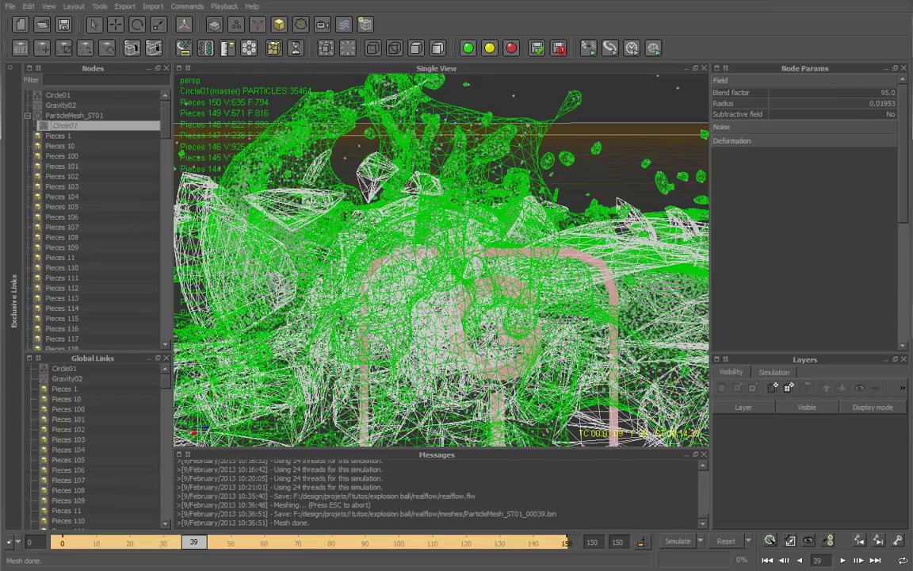
{"action": "left_click", "coordinate": [880, 93]}
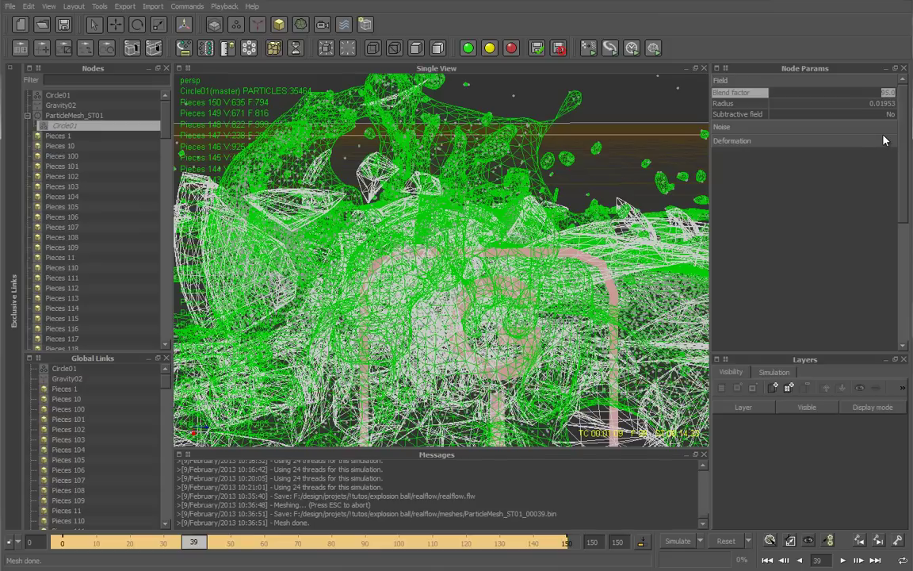
{"action": "type", "text": "50"}
{"action": "key", "text": "Return"}
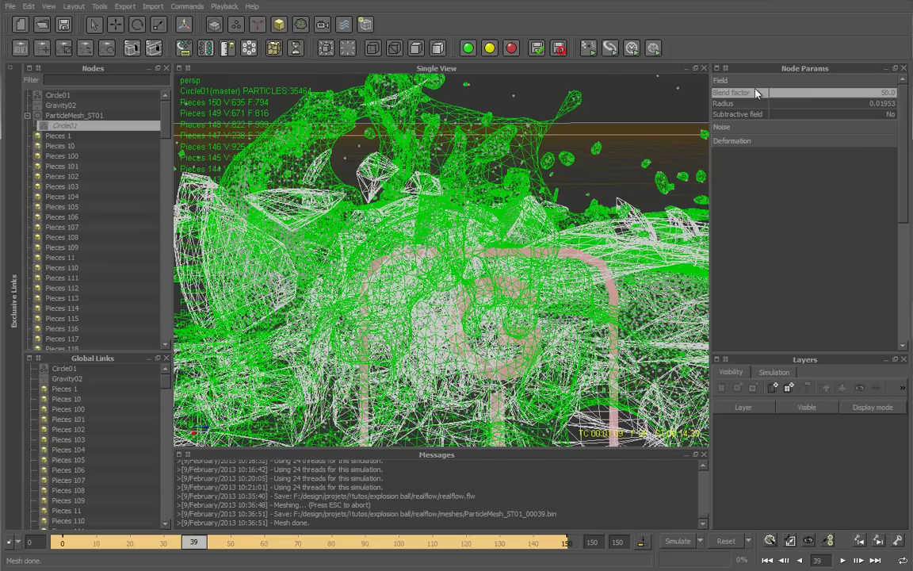
Rebuild the ParticleMesh_ST01 mesh with the new blend factor and recheck Circle01
{"action": "left_click", "coordinate": [79, 115]}
{"action": "right_click", "coordinate": [87, 118]}
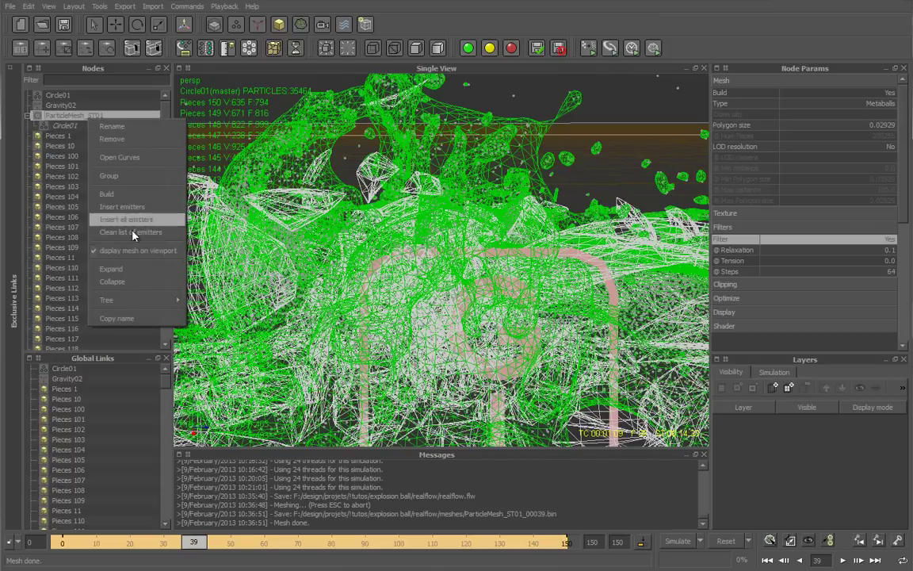
{"action": "left_click", "coordinate": [168, 193]}
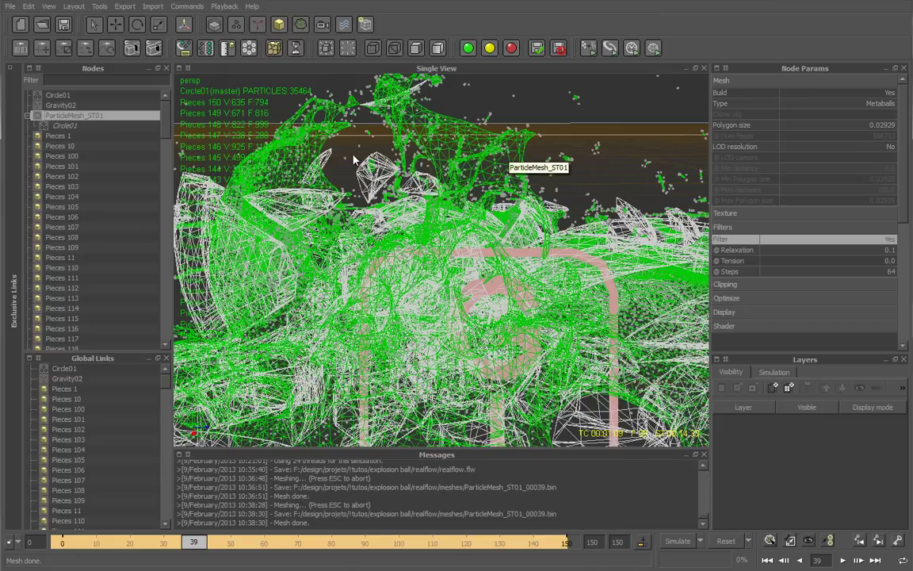
{"action": "left_click", "coordinate": [108, 127]}
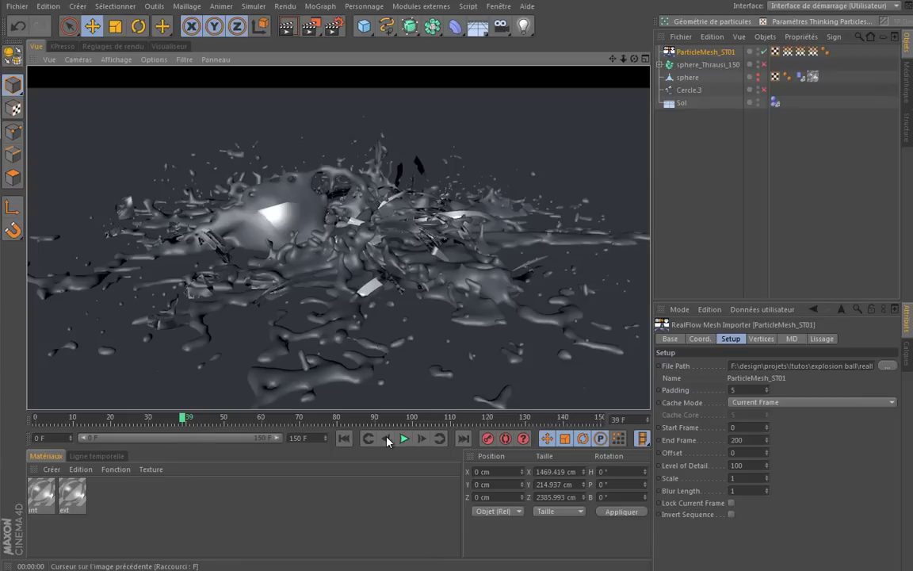
Step to frame 38 and back to 39 to reload the mesh, then render a zoomed-in preview
{"action": "left_click", "coordinate": [387, 442]}
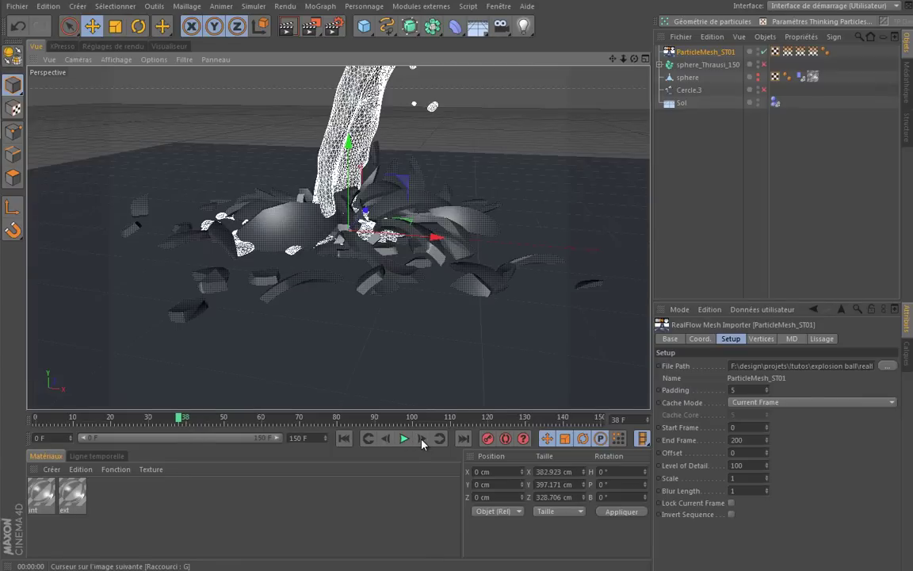
{"action": "left_click", "coordinate": [422, 440]}
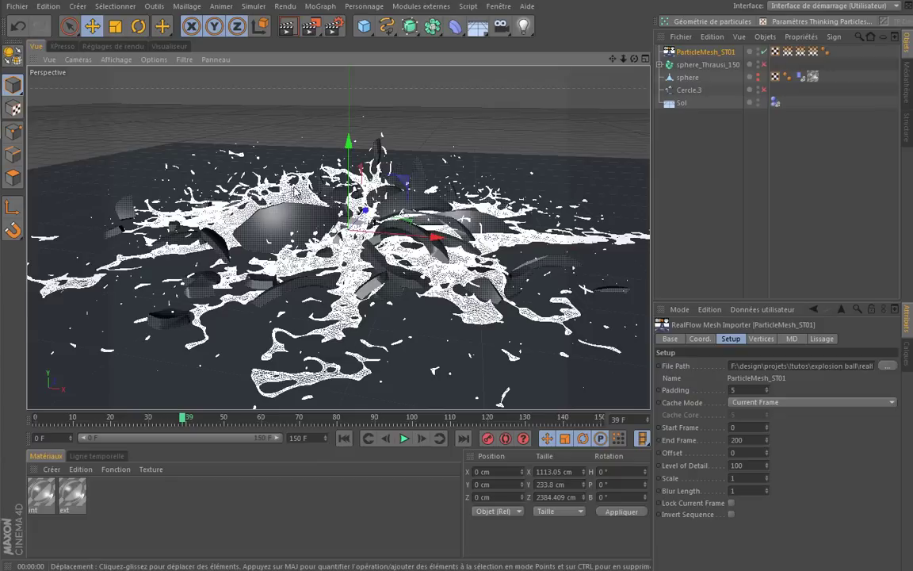
{"action": "scroll", "coordinate": [295, 191], "scroll_direction": "up", "scroll_amount": 1}
{"action": "scroll", "coordinate": [302, 178], "scroll_direction": "up", "scroll_amount": 1}
{"action": "scroll", "coordinate": [337, 190], "scroll_direction": "up", "scroll_amount": 1}
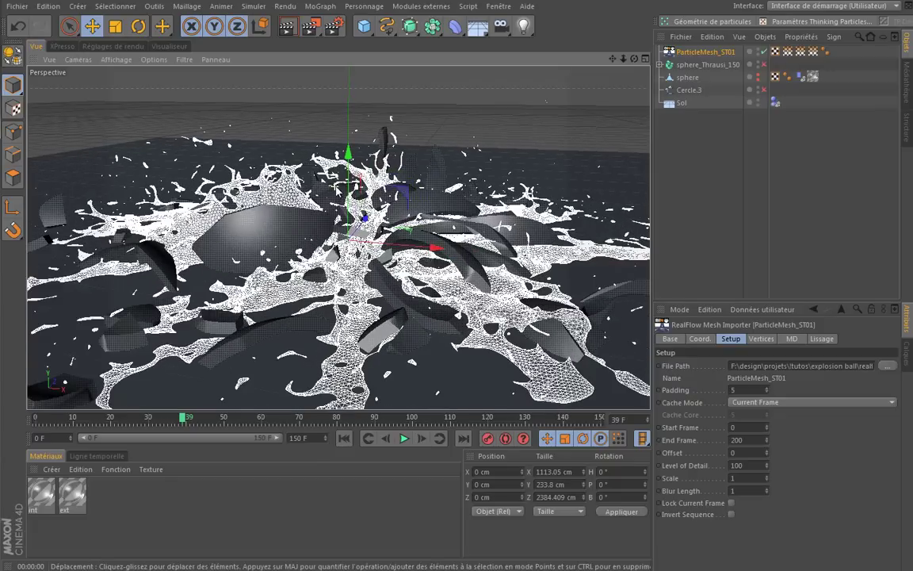
{"action": "scroll", "coordinate": [306, 173], "scroll_direction": "up", "scroll_amount": 1}
{"action": "scroll", "coordinate": [307, 173], "scroll_direction": "up", "scroll_amount": 1}
{"action": "scroll", "coordinate": [371, 238], "scroll_direction": "down", "scroll_amount": 2}
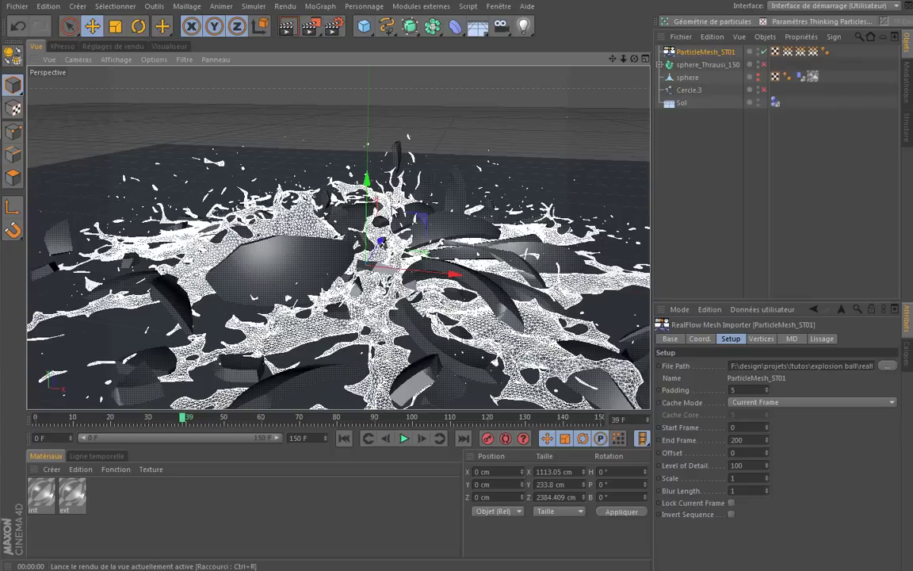
{"action": "left_click", "coordinate": [287, 26]}
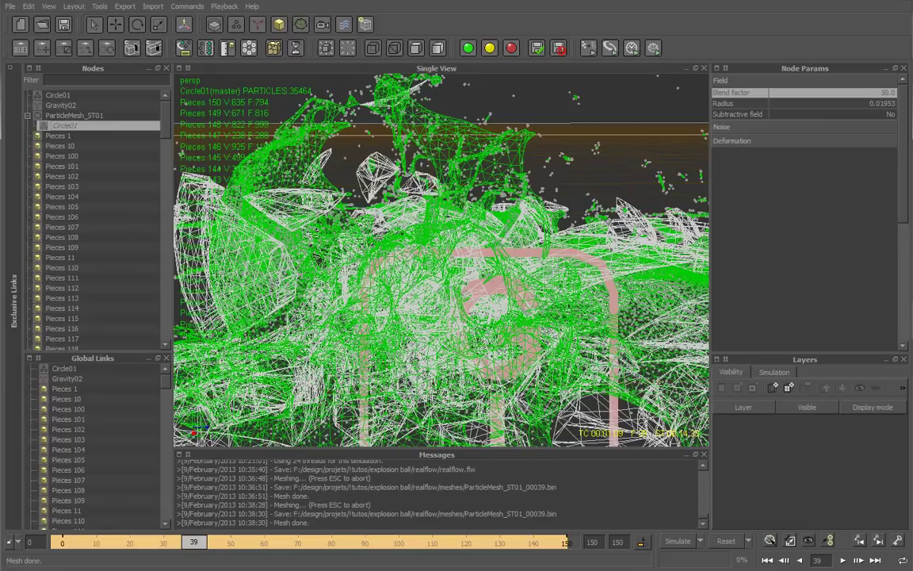
Restore the Circle01 Blend factor to 95
{"action": "left_click", "coordinate": [894, 94]}
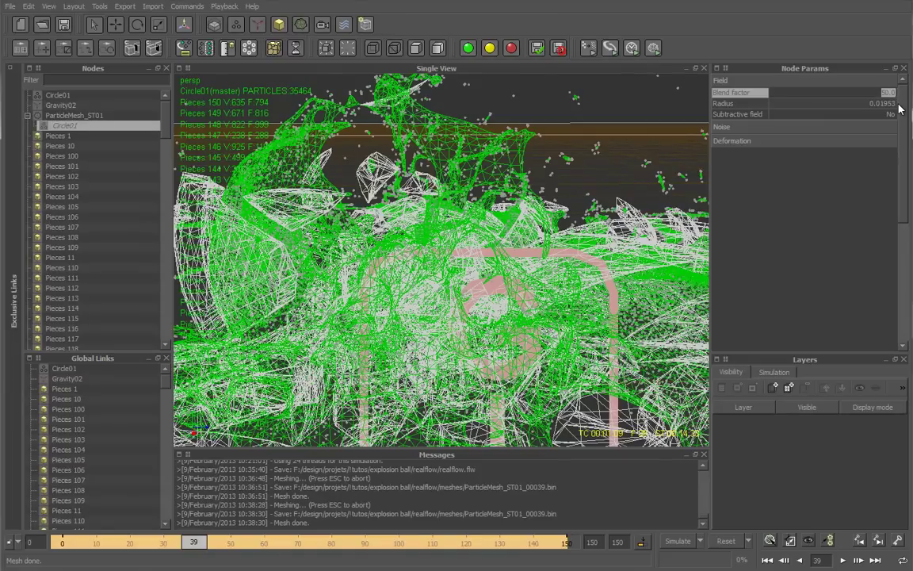
{"action": "type", "text": "95"}
{"action": "key", "text": "Return"}
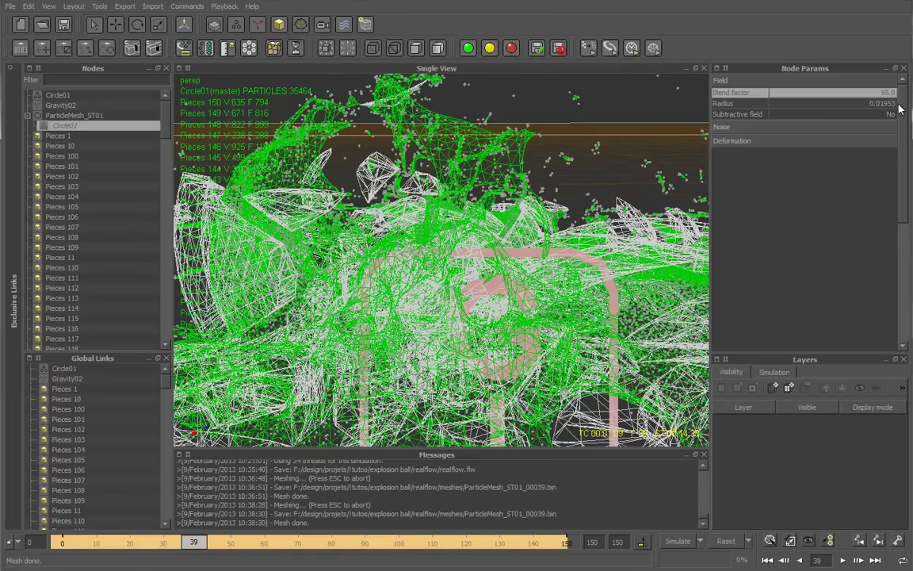
With ParticleMesh_ST01 selected and the timeline at frame 0, build meshes for every frame
{"action": "left_click", "coordinate": [101, 116]}
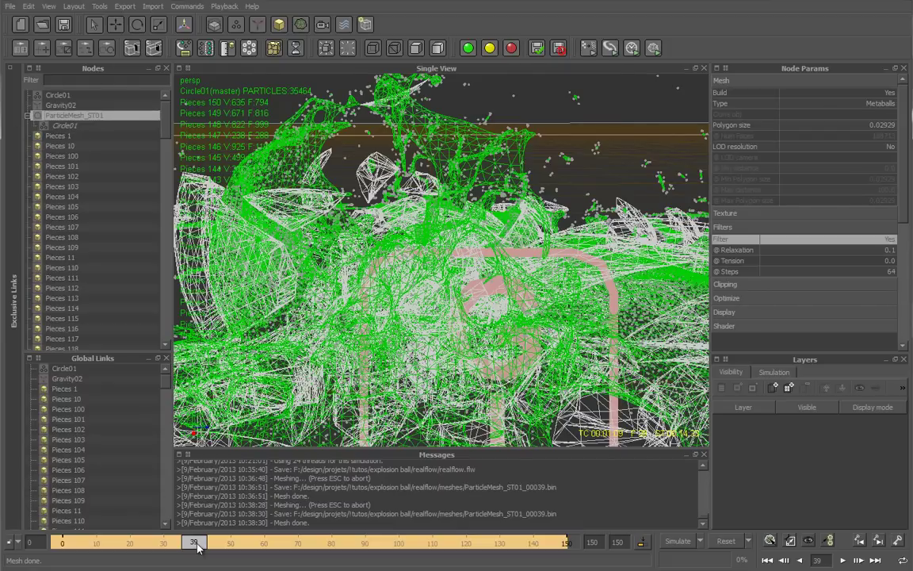
{"action": "left_click_drag", "start_coordinate": [194, 541], "coordinate": [61, 542]}
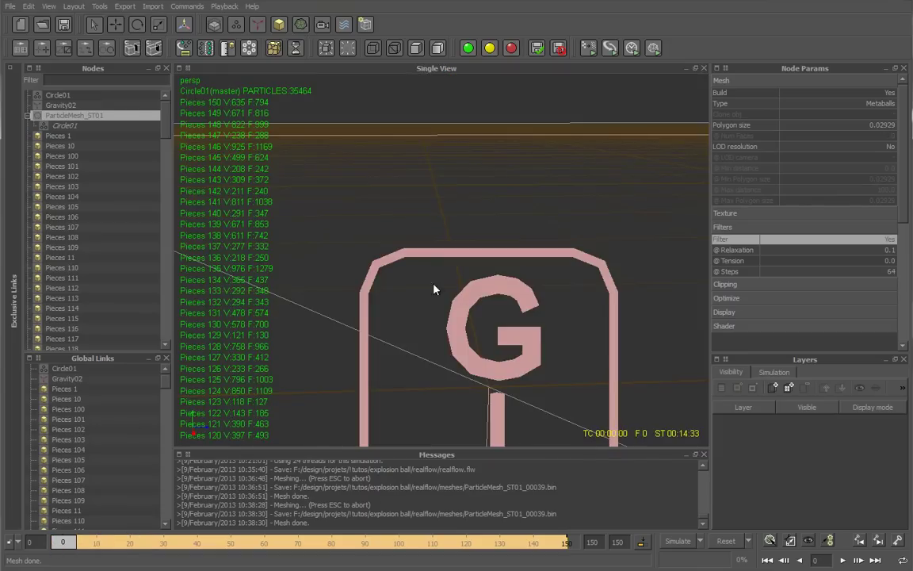
{"action": "scroll", "coordinate": [489, 320], "scroll_direction": "down", "scroll_amount": 3}
{"action": "scroll", "coordinate": [489, 320], "scroll_direction": "down", "scroll_amount": 3}
{"action": "scroll", "coordinate": [489, 320], "scroll_direction": "down", "scroll_amount": 3}
{"action": "scroll", "coordinate": [489, 320], "scroll_direction": "down", "scroll_amount": 2}
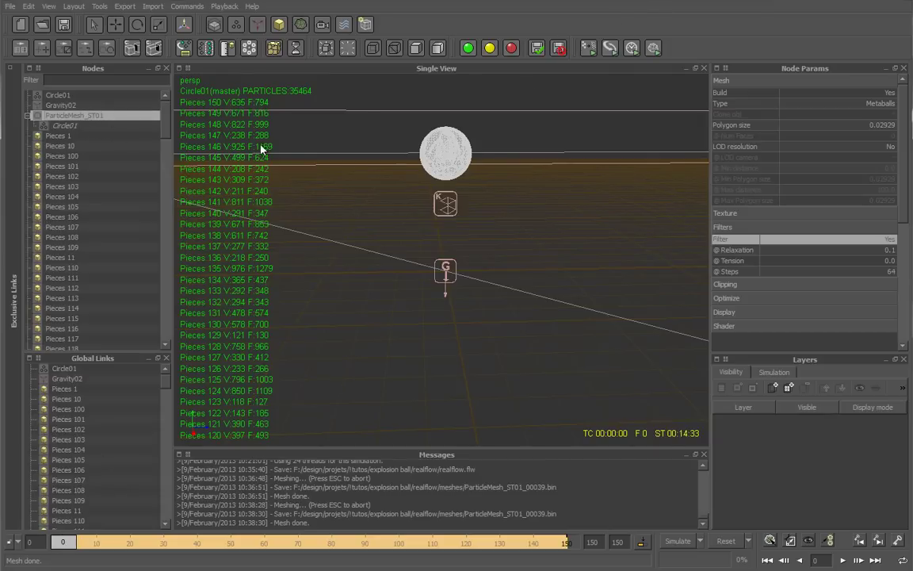
{"action": "left_click", "coordinate": [654, 48]}
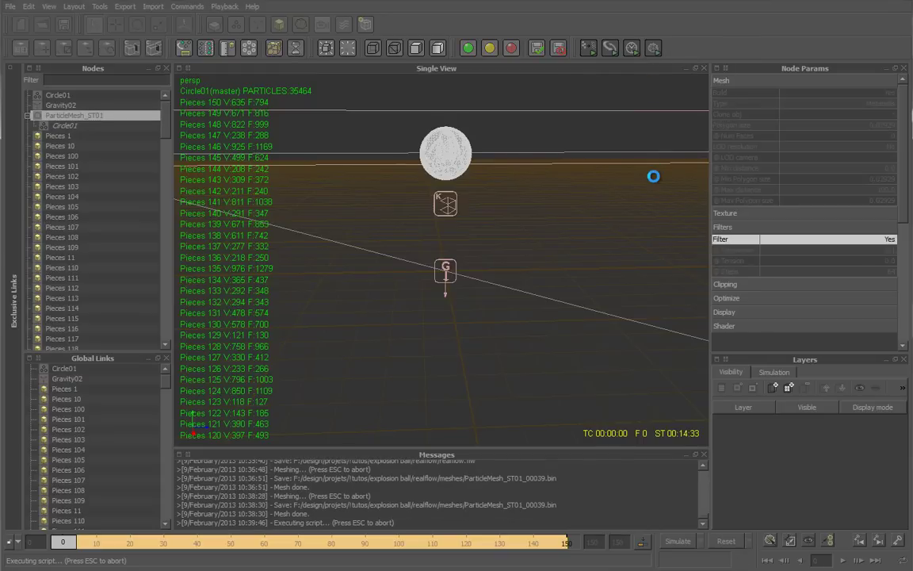
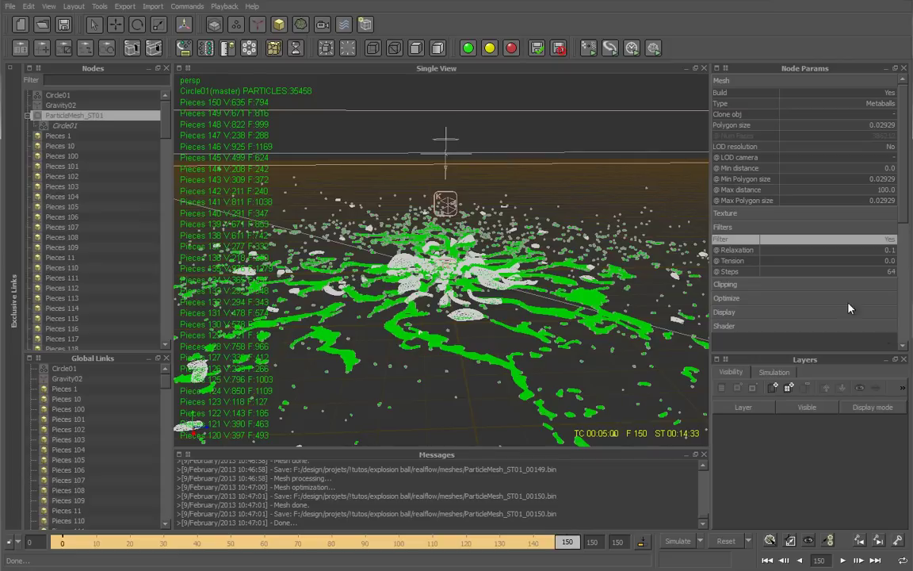
Scrub back to an early explosion frame and save the RealFlow scene as realflow.flw
{"action": "mouse_move", "coordinate": [566, 553]}
{"action": "left_mouse_down"}
{"action": "mouse_move", "coordinate": [122, 541]}
{"action": "mouse_move", "coordinate": [246, 542]}
{"action": "mouse_move", "coordinate": [147, 551]}
{"action": "mouse_move", "coordinate": [240, 564]}
{"action": "mouse_move", "coordinate": [336, 550]}
{"action": "mouse_move", "coordinate": [310, 554]}
{"action": "mouse_move", "coordinate": [308, 564]}
{"action": "left_mouse_up"}
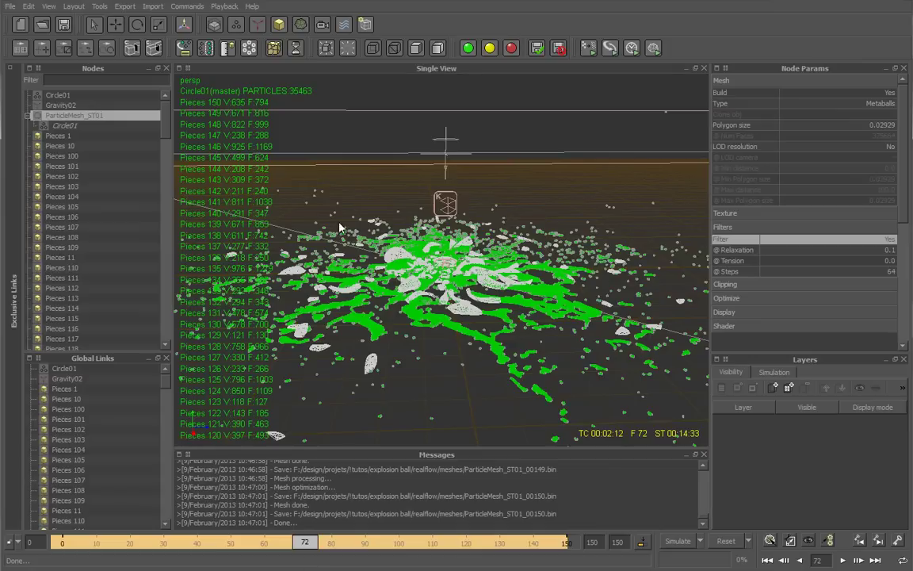
{"action": "left_click", "coordinate": [65, 27]}
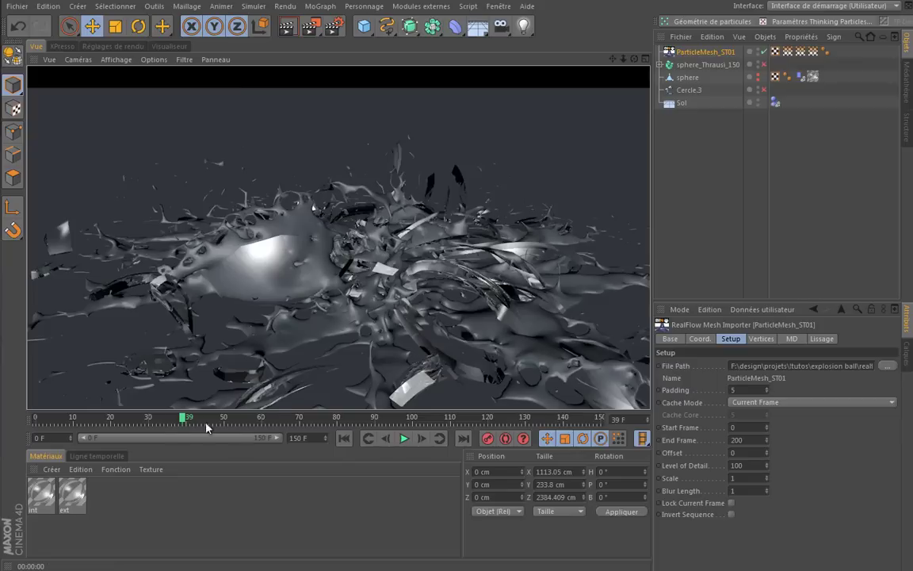
Return Cinema 4D to frame 0 and check the RealFlow plugins list without adding an importer
{"action": "key", "text": "shift+f"}
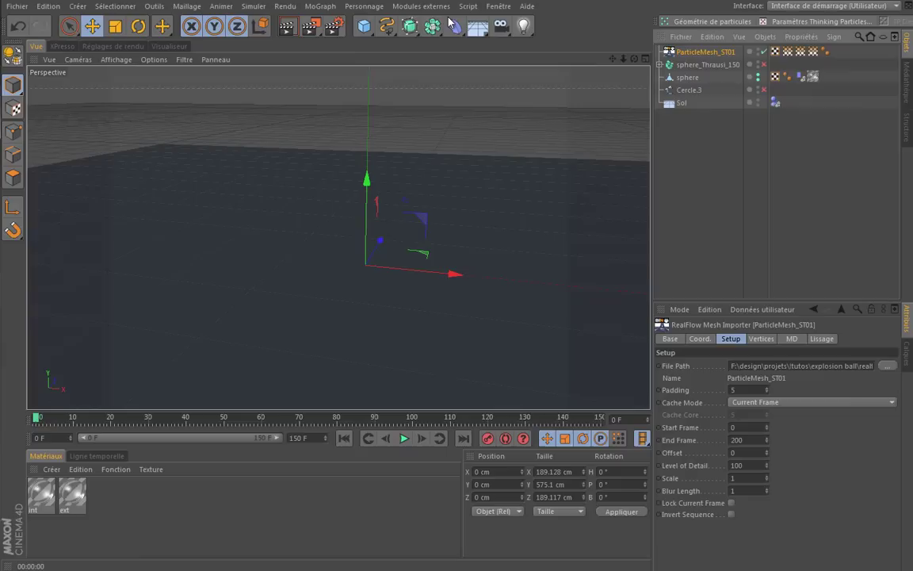
{"action": "left_click", "coordinate": [423, 7]}
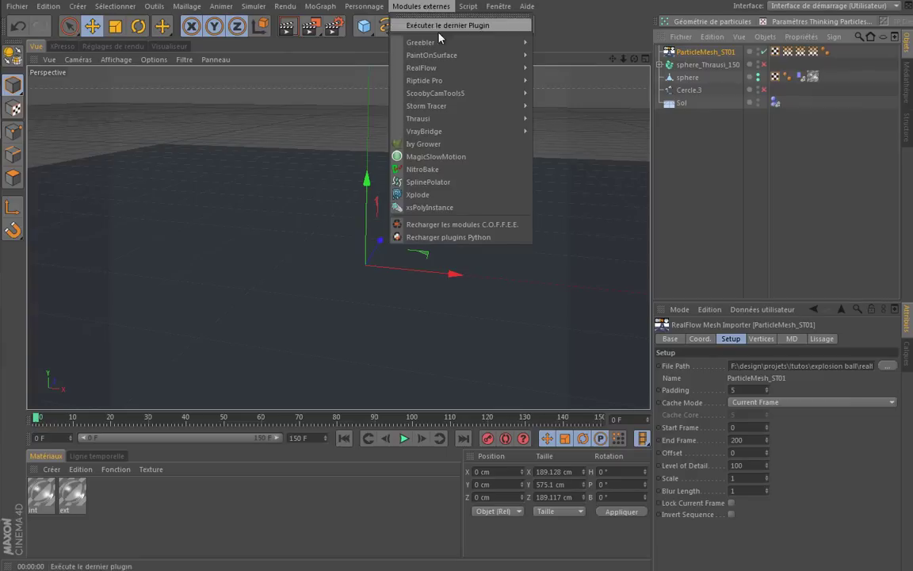
{"action": "mouse_move", "coordinate": [422, 68]}
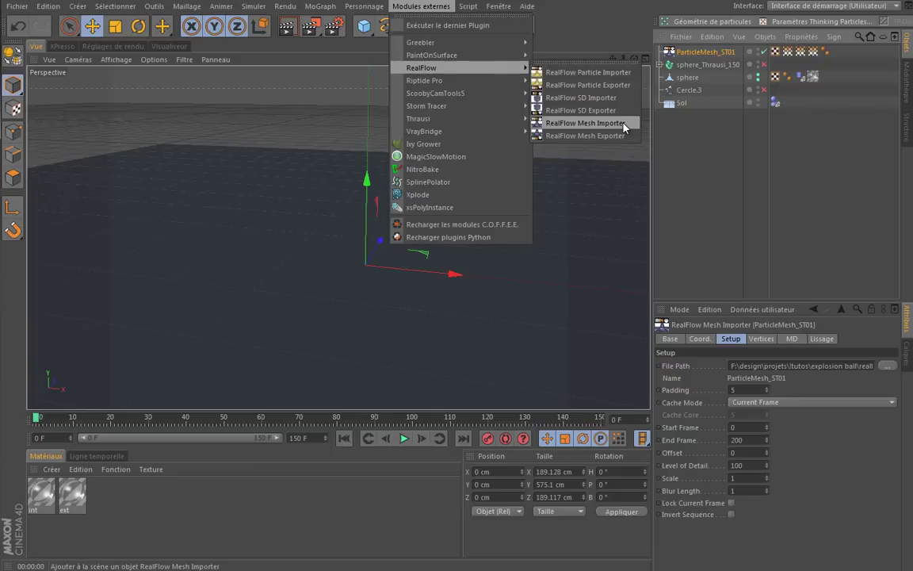
{"action": "left_click", "coordinate": [663, 138]}
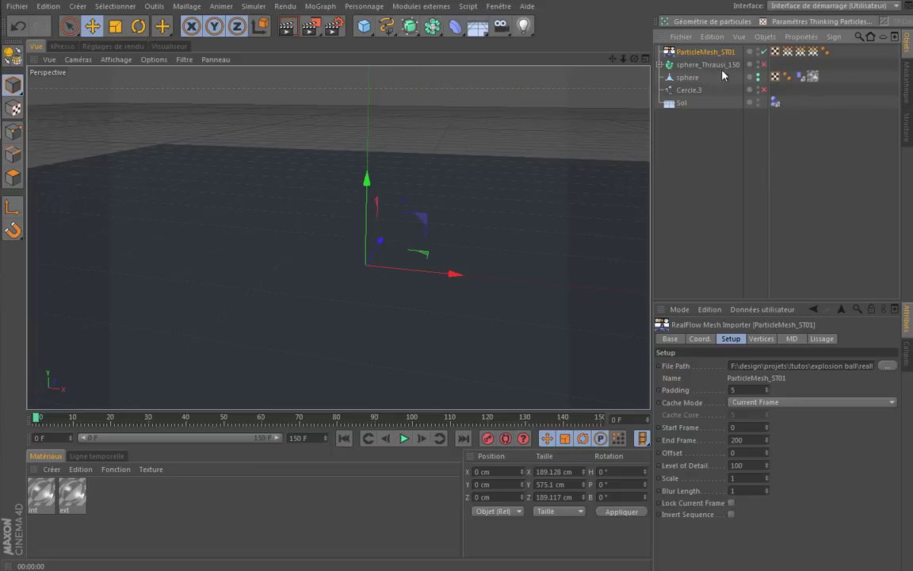
Browse for the importer's mesh file in the explosion ball > realflow > meshes folder
{"action": "left_click", "coordinate": [888, 365]}
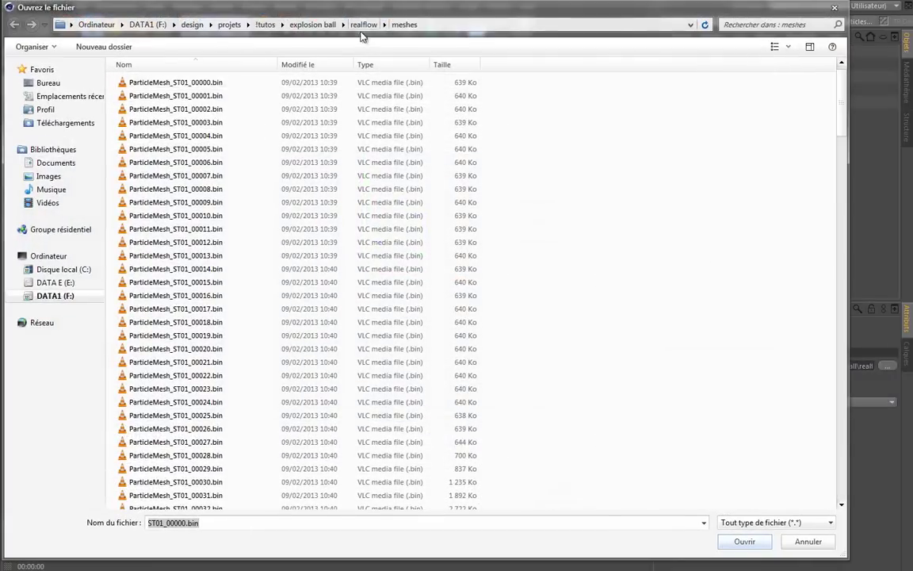
{"action": "left_click", "coordinate": [363, 25]}
{"action": "left_click", "coordinate": [313, 24]}
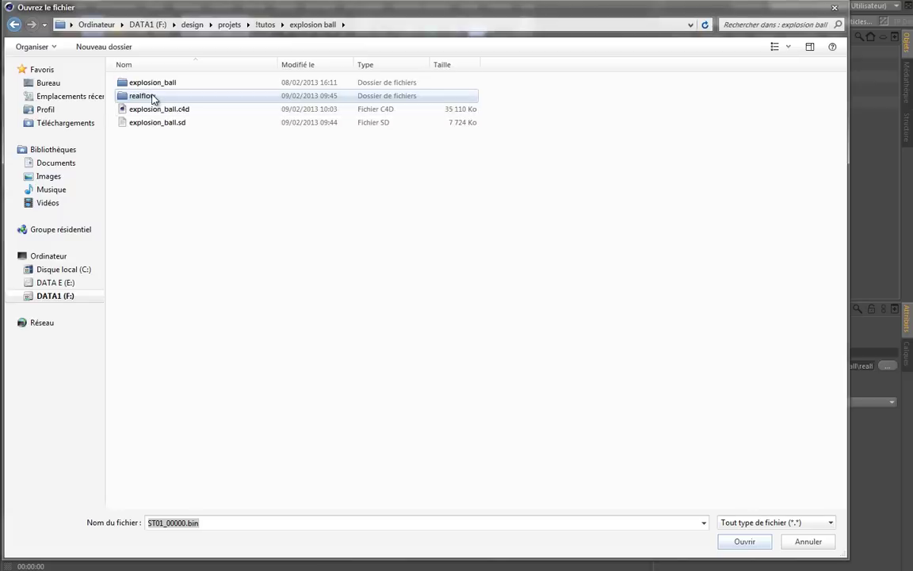
{"action": "double_click", "coordinate": [151, 96]}
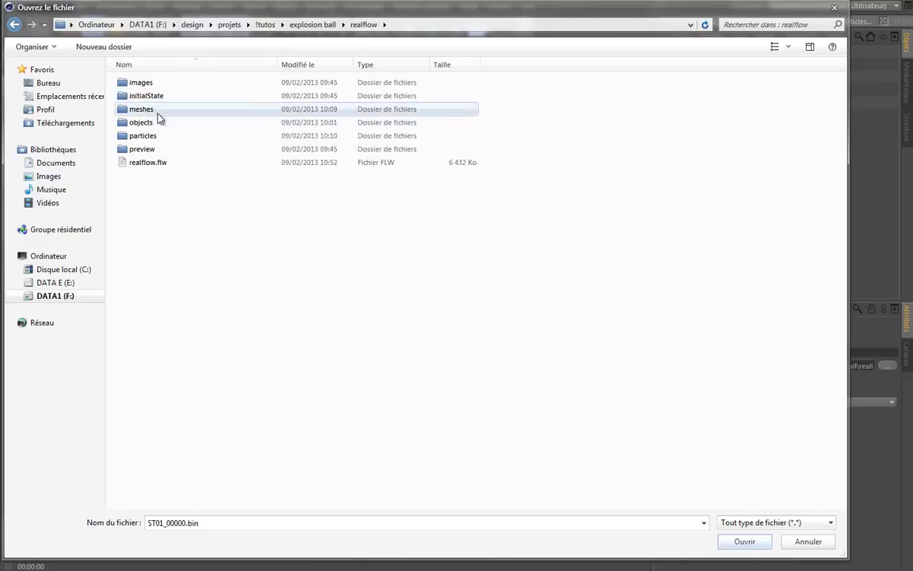
{"action": "double_click", "coordinate": [154, 110]}
{"action": "scroll", "coordinate": [230, 194], "scroll_direction": "down", "scroll_amount": 10}
{"action": "scroll", "coordinate": [238, 206], "scroll_direction": "down", "scroll_amount": 10}
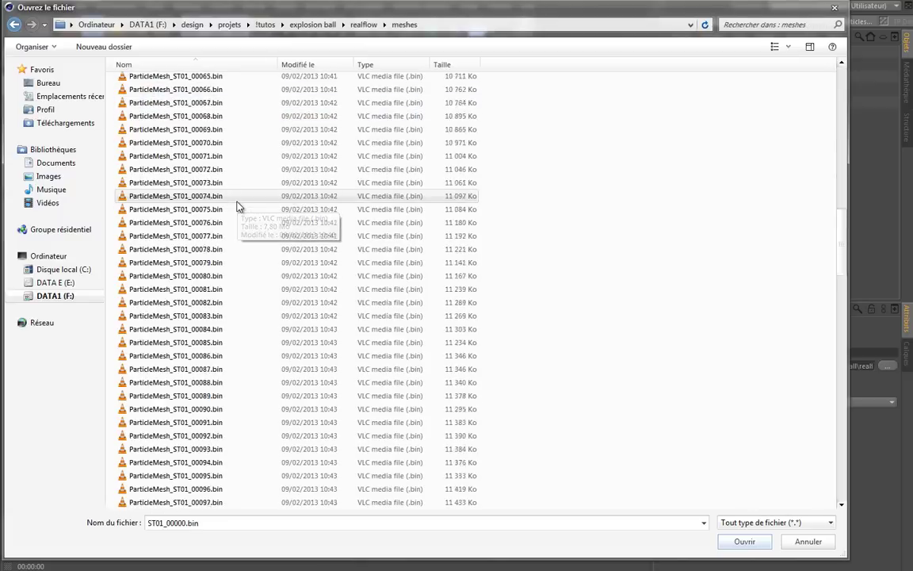
{"action": "scroll", "coordinate": [237, 206], "scroll_direction": "down", "scroll_amount": 10}
{"action": "scroll", "coordinate": [238, 208], "scroll_direction": "down", "scroll_amount": 10}
{"action": "scroll", "coordinate": [241, 230], "scroll_direction": "down", "scroll_amount": 9}
{"action": "scroll", "coordinate": [241, 229], "scroll_direction": "up", "scroll_amount": 5}
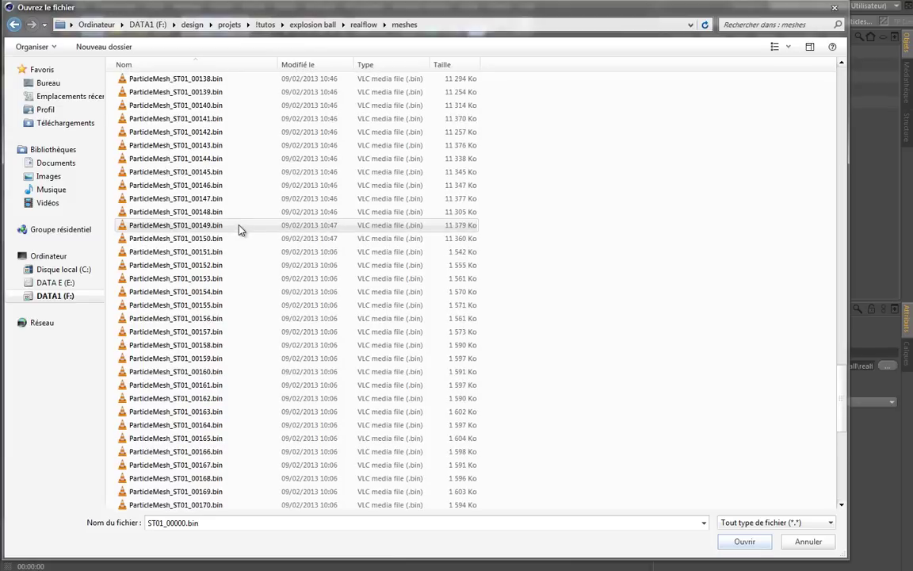
Load ParticleMesh_ST01_00000.bin as the importer's source file and select the End Frame value
{"action": "left_click", "coordinate": [236, 240]}
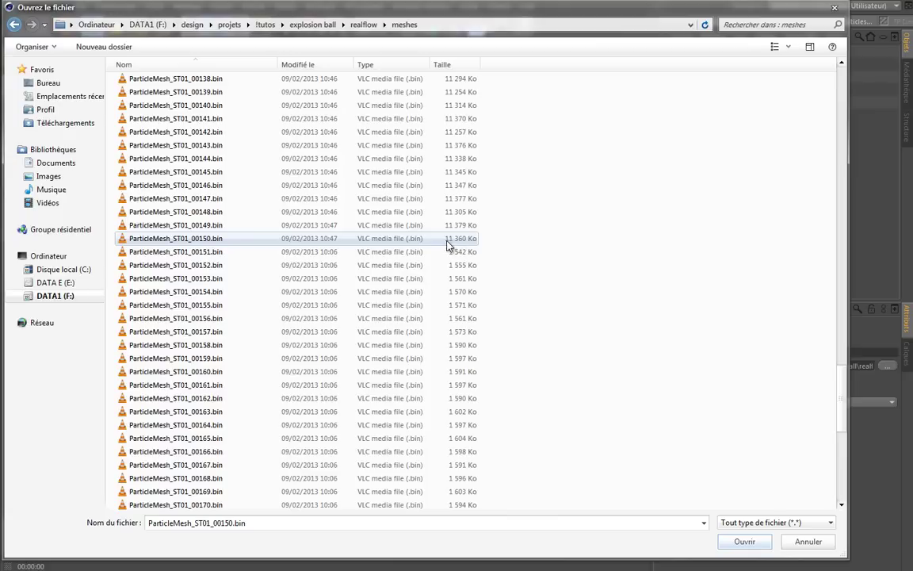
{"action": "scroll", "coordinate": [442, 281], "scroll_direction": "up", "scroll_amount": 1}
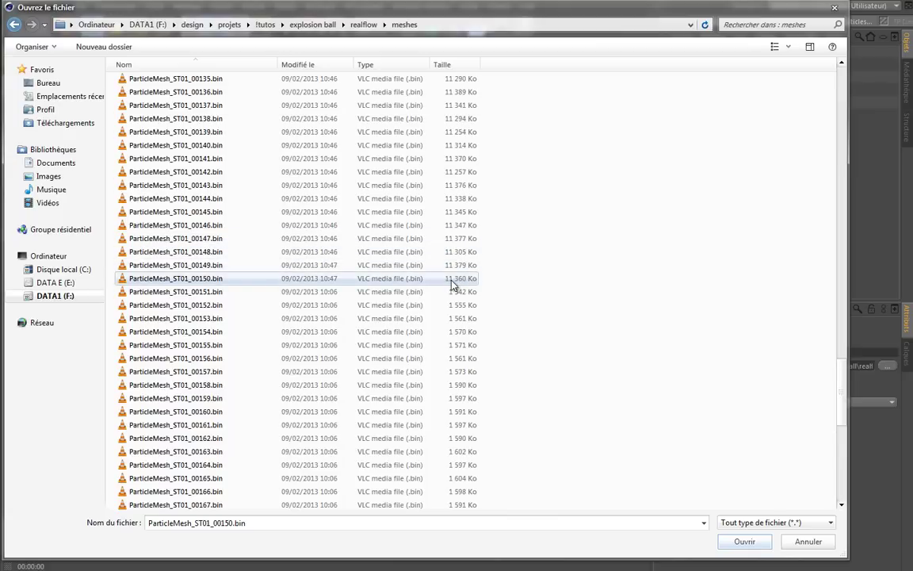
{"action": "left_click", "coordinate": [226, 292]}
{"action": "scroll", "coordinate": [254, 371], "scroll_direction": "down", "scroll_amount": 11}
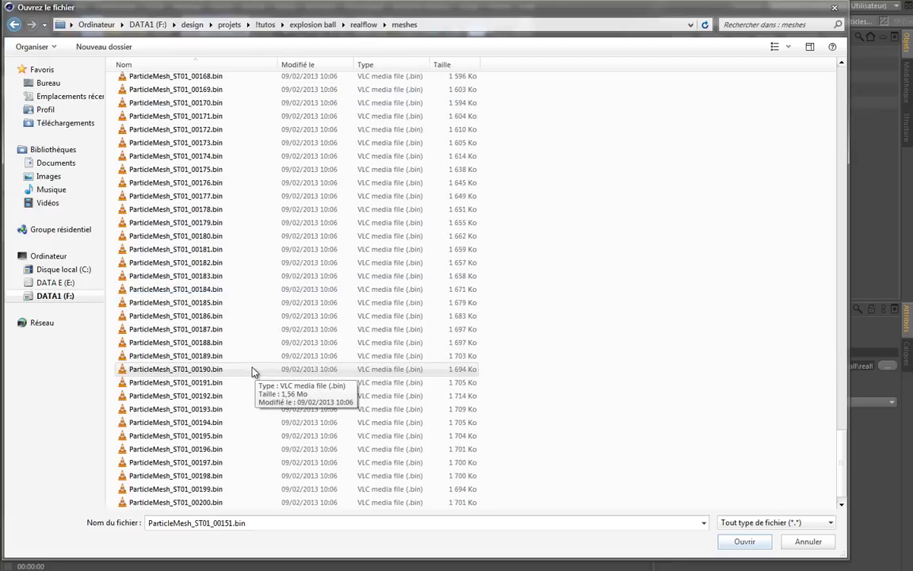
{"action": "left_click", "coordinate": [215, 502]}
{"action": "scroll", "coordinate": [235, 452], "scroll_direction": "up", "scroll_amount": 6}
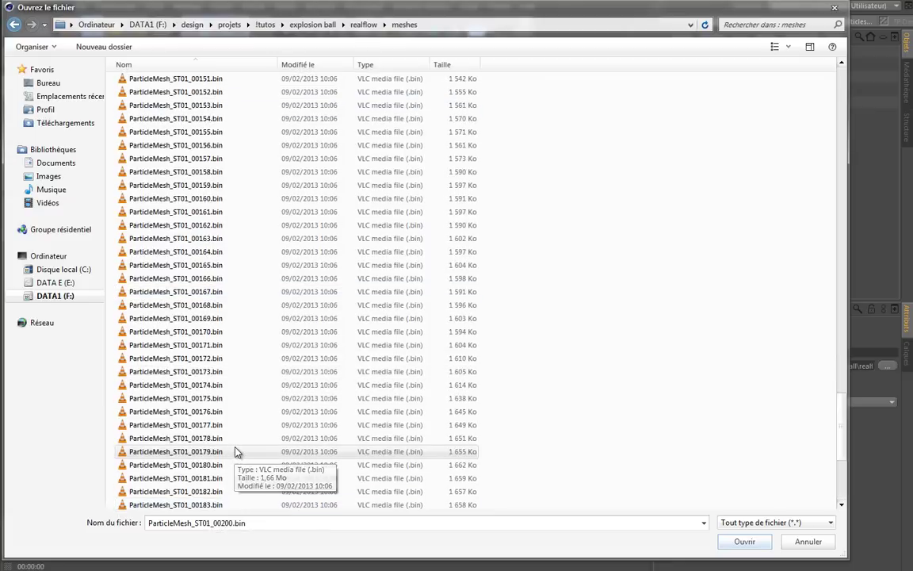
{"action": "scroll", "coordinate": [235, 451], "scroll_direction": "up", "scroll_amount": 8}
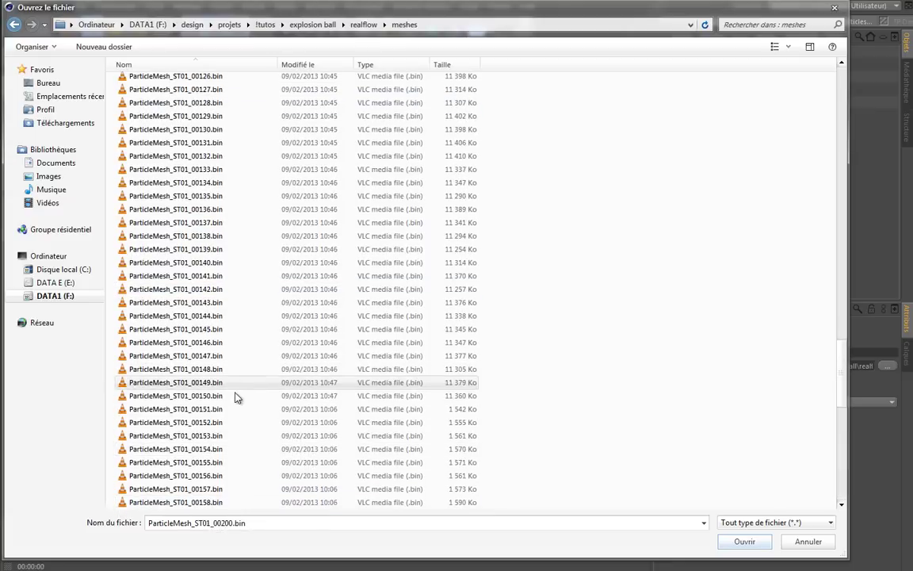
{"action": "left_click", "coordinate": [235, 397]}
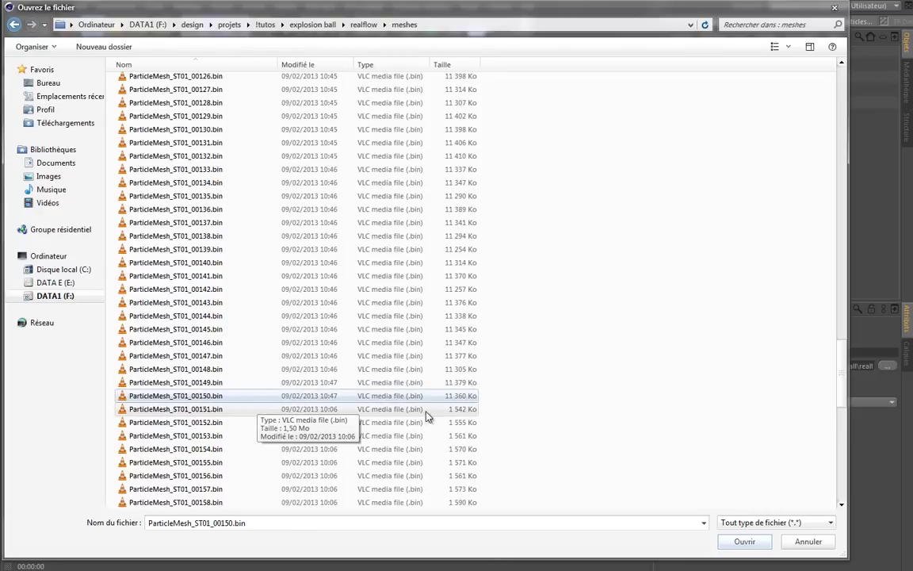
{"action": "scroll", "coordinate": [311, 292], "scroll_direction": "up", "scroll_amount": 12}
{"action": "scroll", "coordinate": [312, 292], "scroll_direction": "up", "scroll_amount": 11}
{"action": "scroll", "coordinate": [311, 292], "scroll_direction": "up", "scroll_amount": 10}
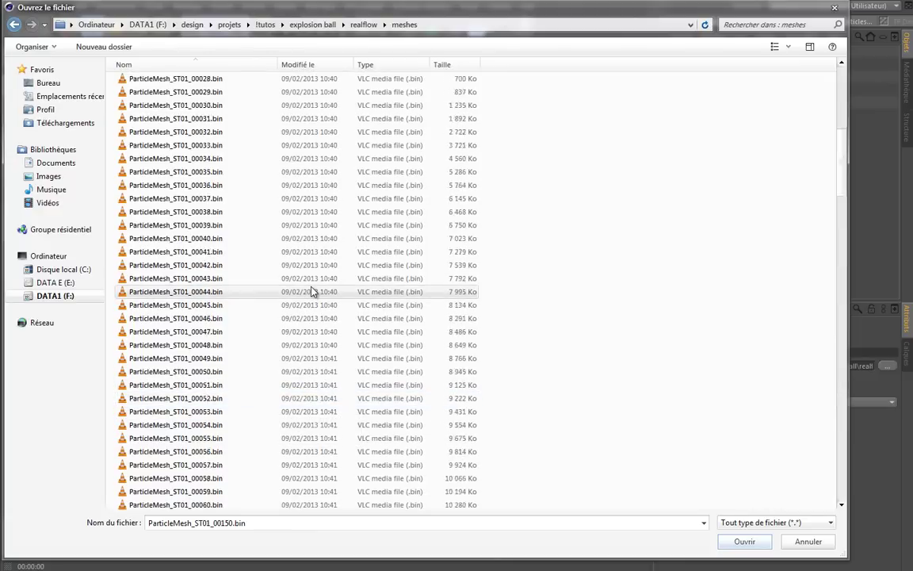
{"action": "scroll", "coordinate": [312, 292], "scroll_direction": "up", "scroll_amount": 10}
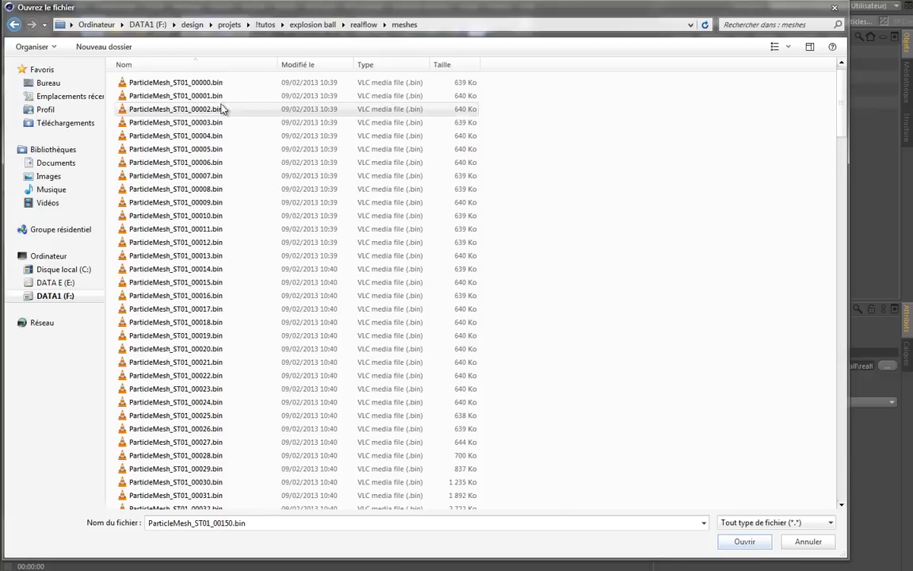
{"action": "left_click", "coordinate": [231, 84]}
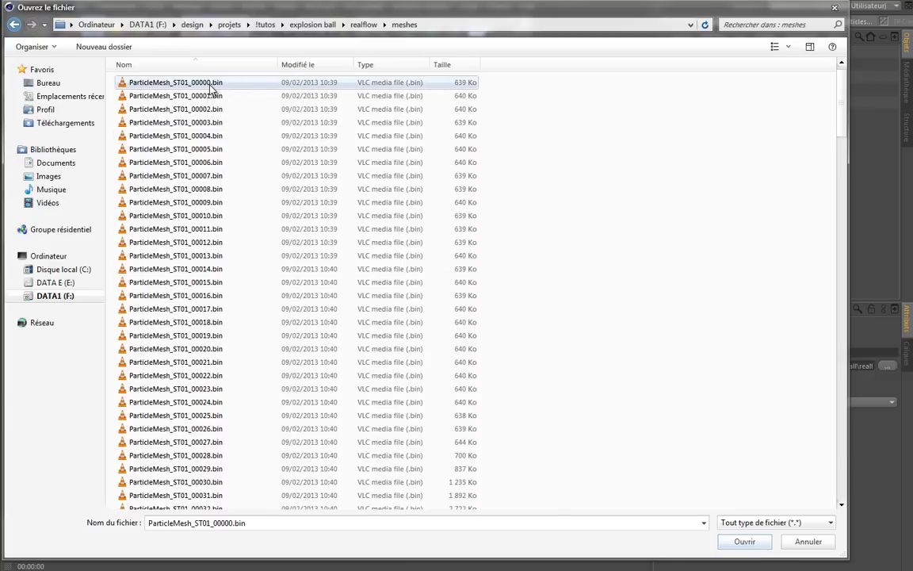
{"action": "left_click", "coordinate": [738, 542]}
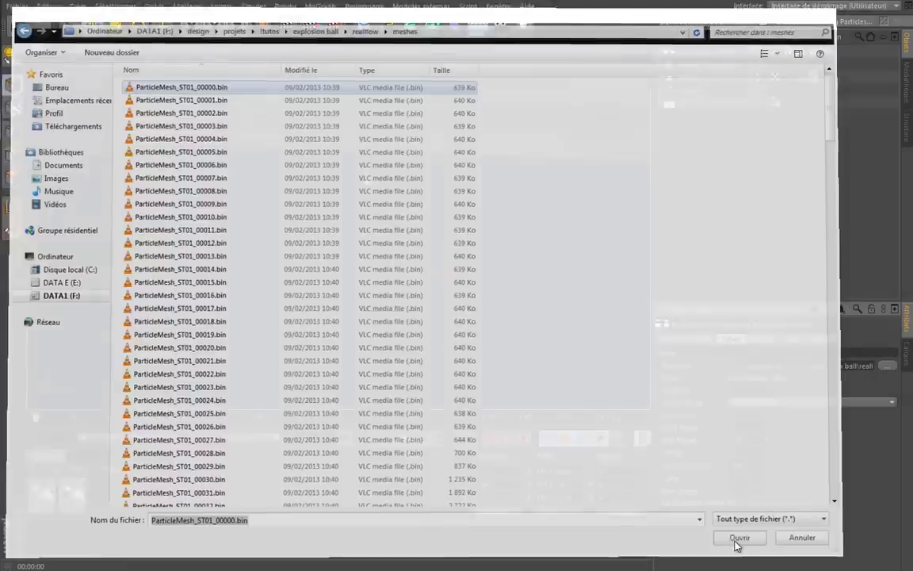
{"action": "double_click", "coordinate": [751, 442]}
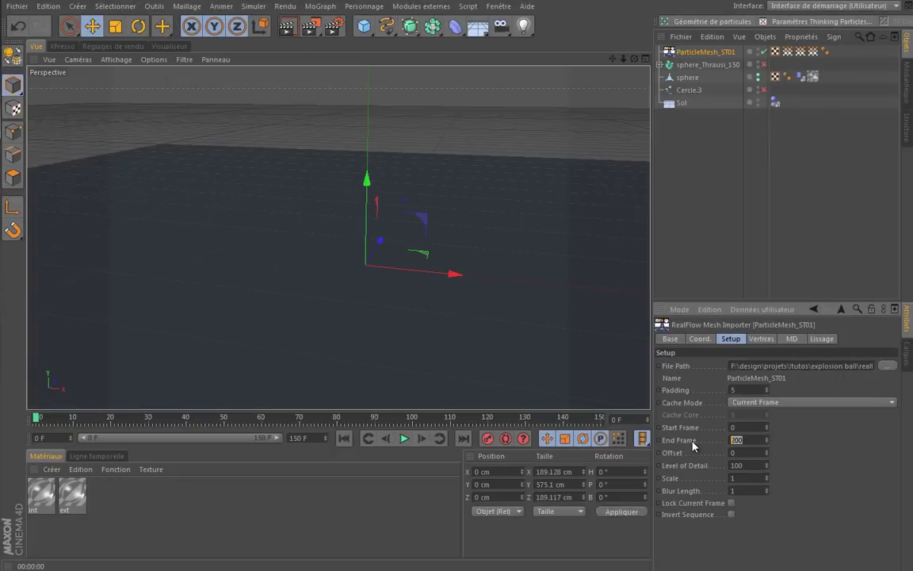
Set the mesh importer's End Frame to 150, play the animation and render the intact sphere
{"action": "type", "text": "150"}
{"action": "key", "text": "Tab"}
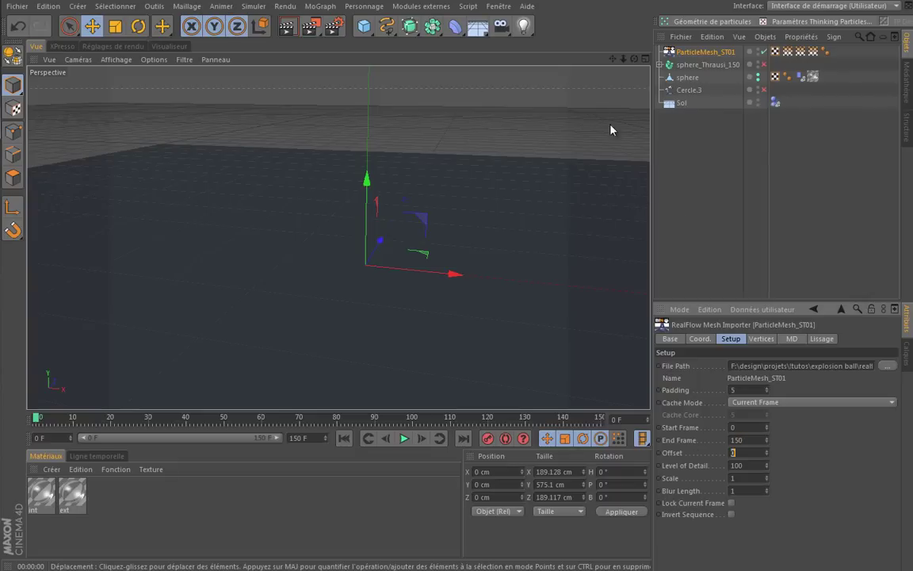
{"action": "left_click_drag", "start_coordinate": [400, 269], "coordinate": [402, 268], "text": "alt"}
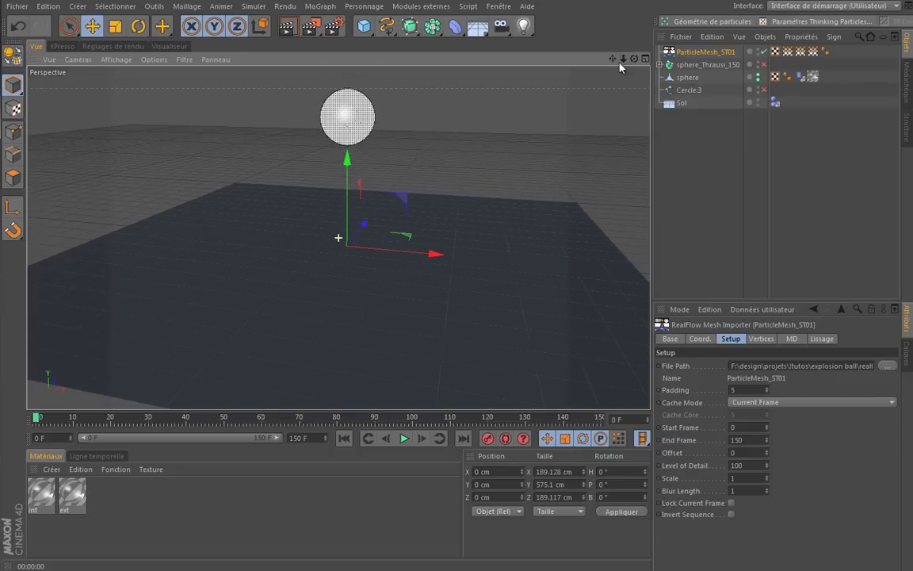
{"action": "left_click", "coordinate": [403, 439]}
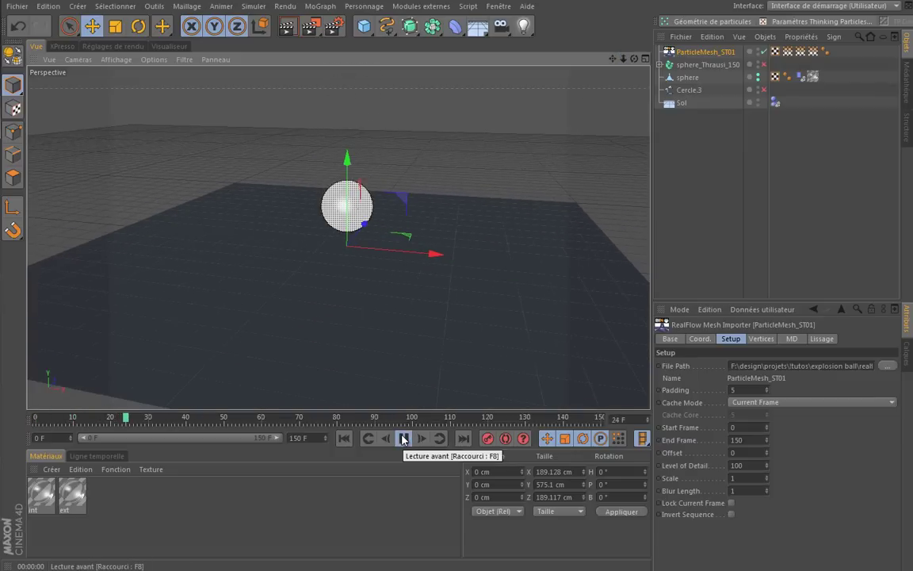
{"action": "left_click", "coordinate": [286, 26]}
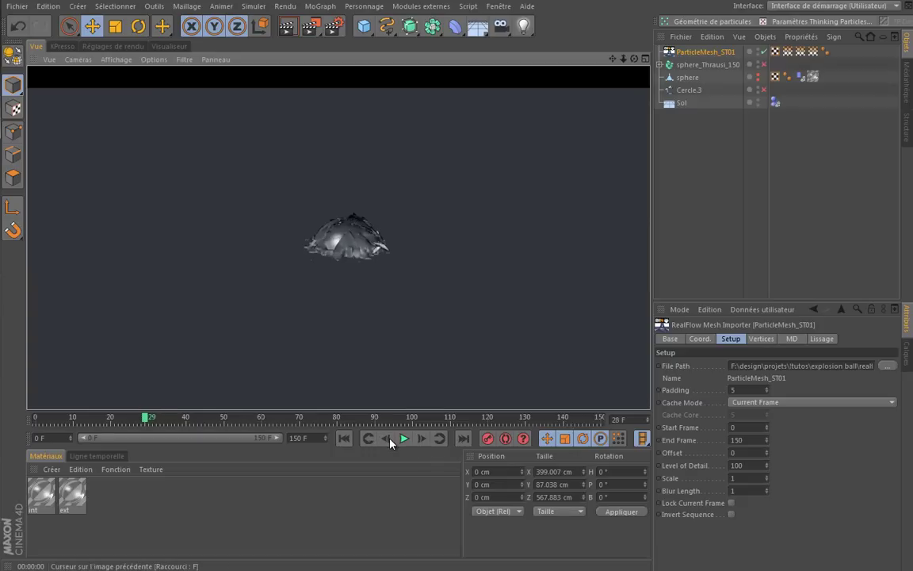
{"action": "key", "text": "f"}
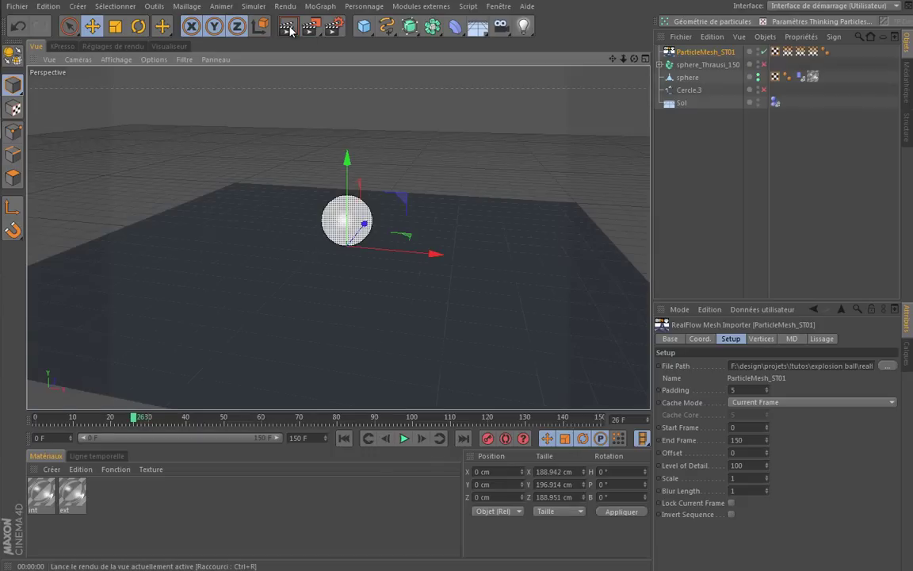
{"action": "left_click", "coordinate": [286, 26]}
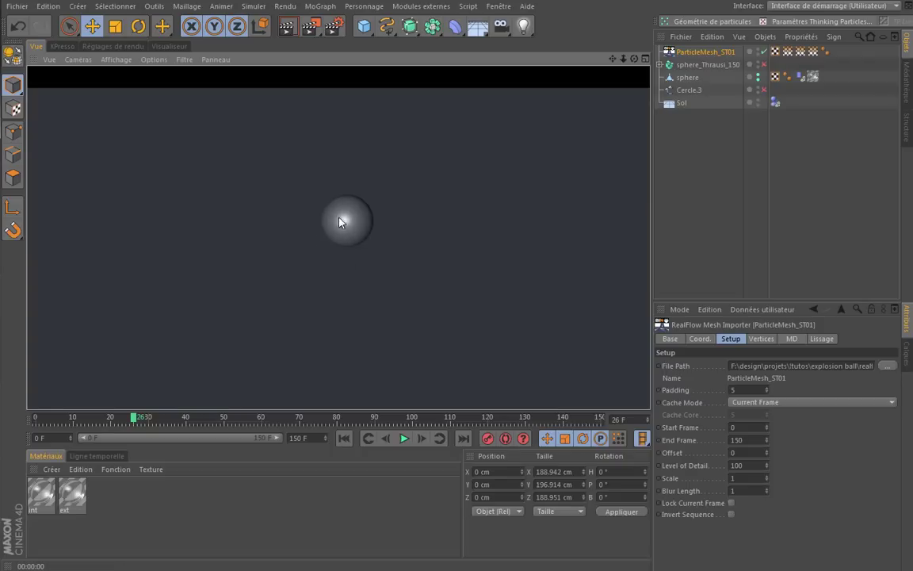
{"action": "key", "text": "ctrl+r"}
Apply the ext material to the sphere and render the view to preview it
{"action": "mouse_move", "coordinate": [79, 495]}
{"action": "left_mouse_down"}
{"action": "mouse_move", "coordinate": [367, 240]}
{"action": "mouse_move", "coordinate": [358, 230]}
{"action": "left_mouse_up"}
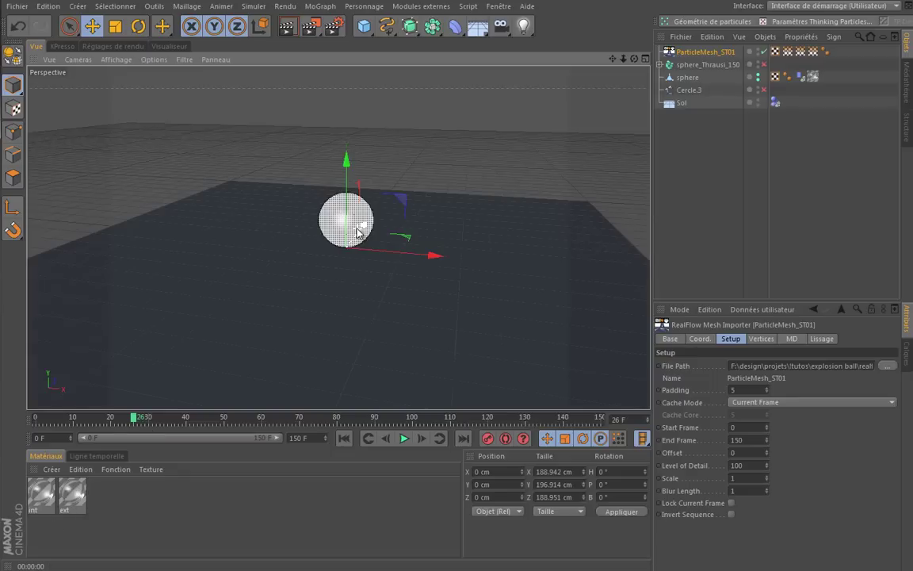
{"action": "scroll", "coordinate": [357, 229], "scroll_direction": "up", "scroll_amount": 1}
{"action": "scroll", "coordinate": [357, 233], "scroll_direction": "up", "scroll_amount": 1}
{"action": "scroll", "coordinate": [349, 232], "scroll_direction": "up", "scroll_amount": 1}
{"action": "scroll", "coordinate": [342, 230], "scroll_direction": "up", "scroll_amount": 1}
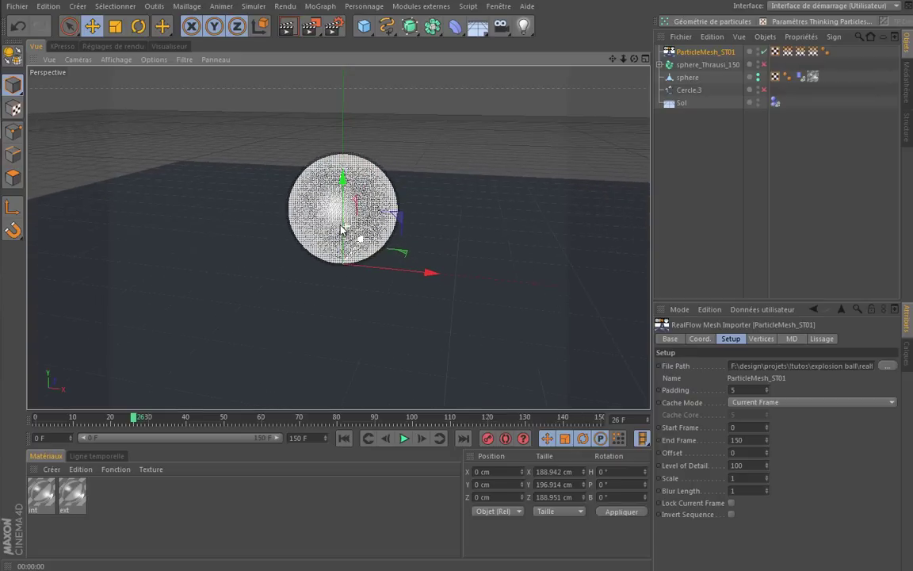
{"action": "left_click", "coordinate": [287, 26]}
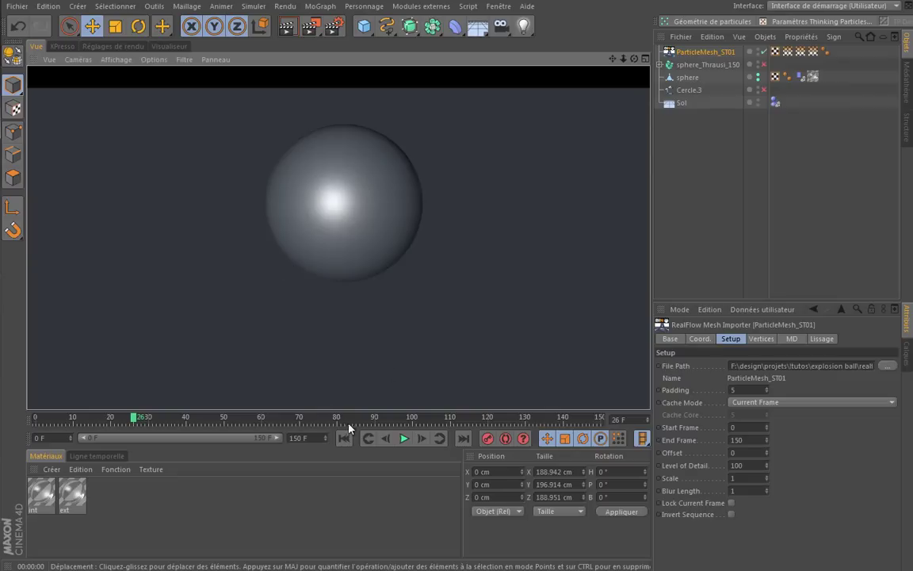
Tint the ext material's transparency colour pale blue at 19% saturation
{"action": "double_click", "coordinate": [84, 496]}
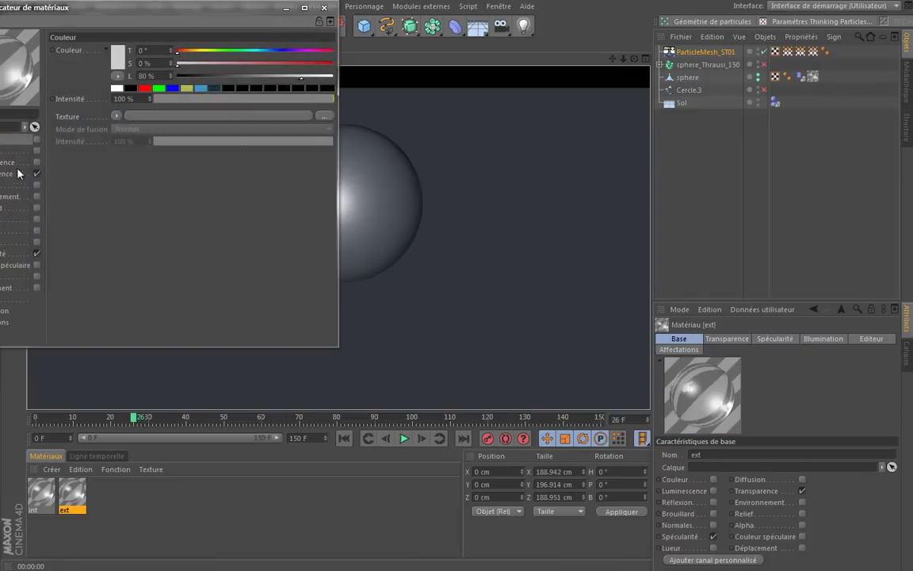
{"action": "left_click", "coordinate": [10, 174]}
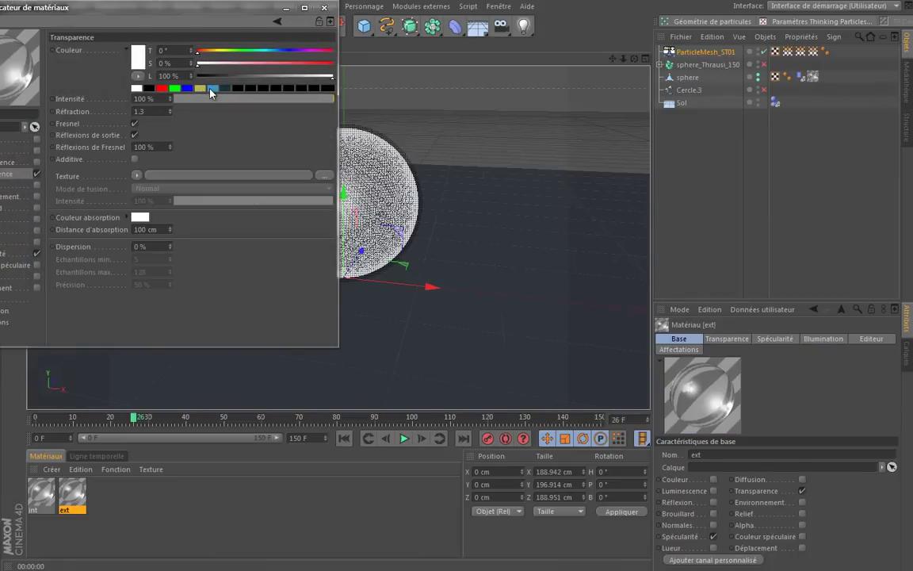
{"action": "left_click", "coordinate": [212, 88]}
{"action": "left_click_drag", "start_coordinate": [279, 71], "coordinate": [225, 72]}
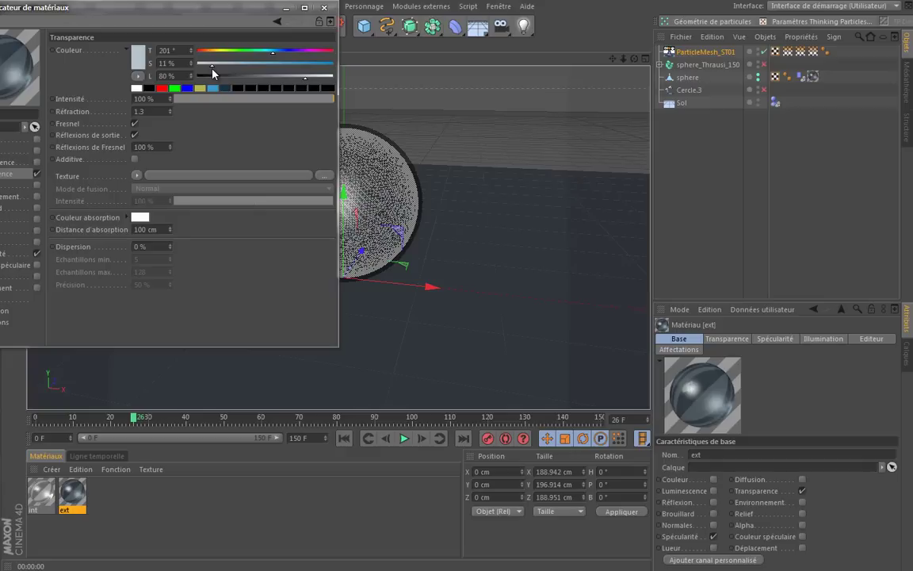
{"action": "left_click_drag", "start_coordinate": [211, 69], "coordinate": [222, 68]}
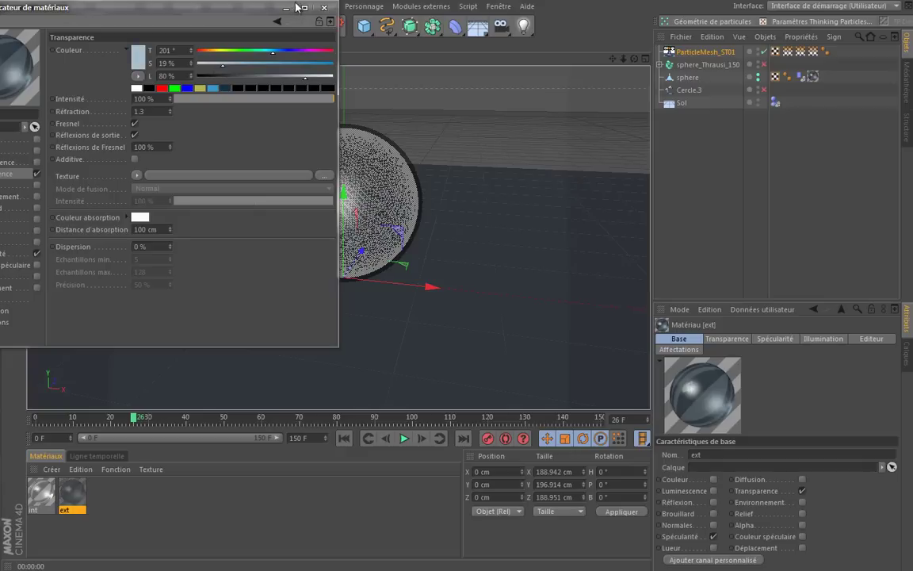
{"action": "left_click_drag", "start_coordinate": [264, 14], "coordinate": [352, 40]}
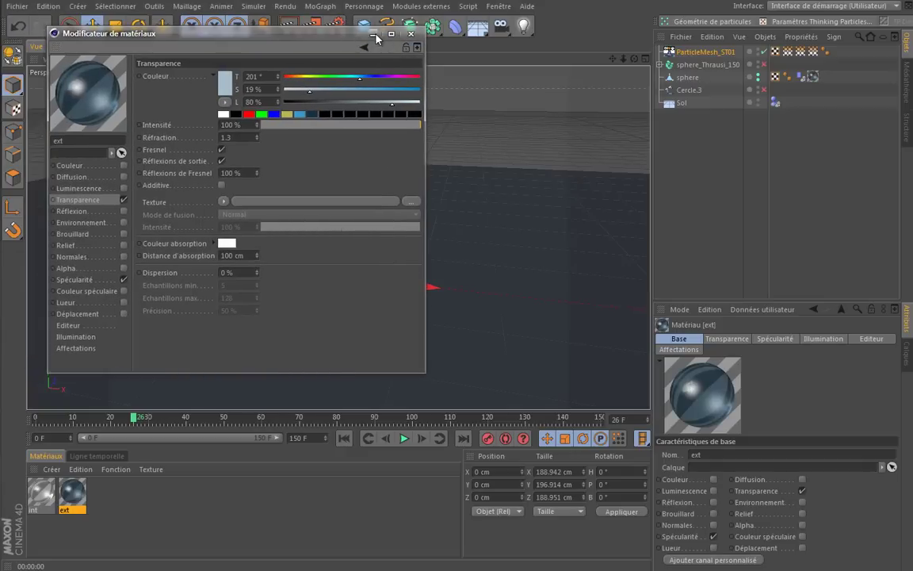
Close the material editor, render a preview, and add a Ciel sky object
{"action": "left_click", "coordinate": [376, 36]}
{"action": "key", "text": "ctrl+r"}
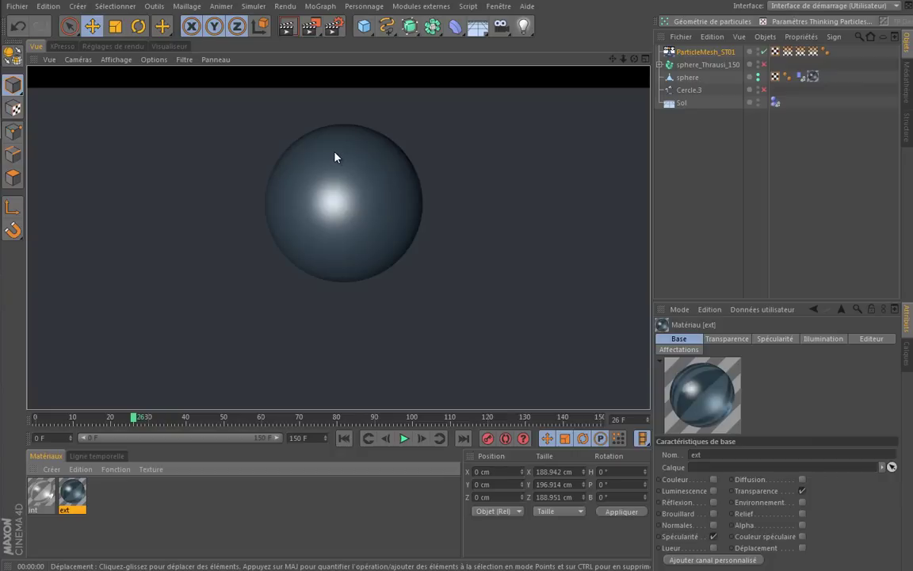
{"action": "left_click", "coordinate": [478, 27]}
{"action": "left_click", "coordinate": [507, 67]}
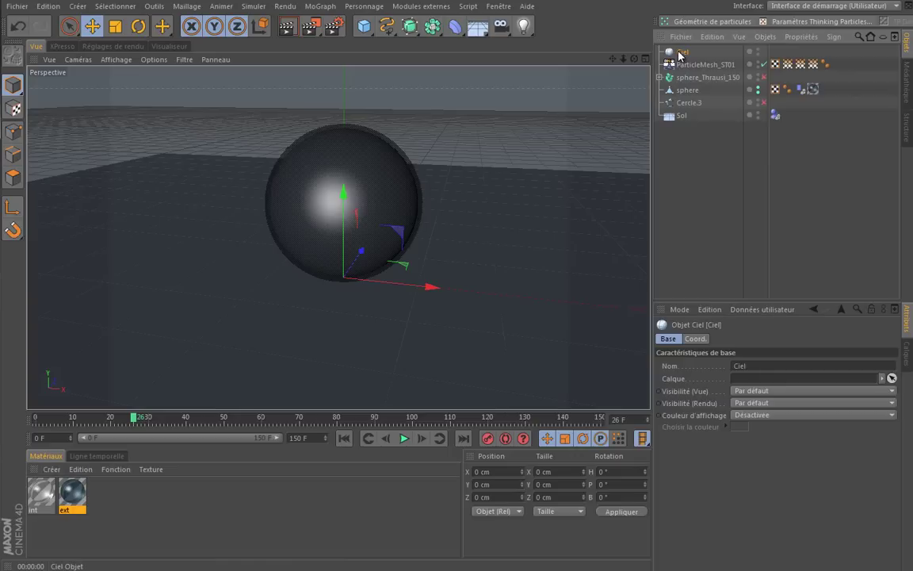
Create a new material Mat and apply it to the Ciel sky object
{"action": "double_click", "coordinate": [154, 506]}
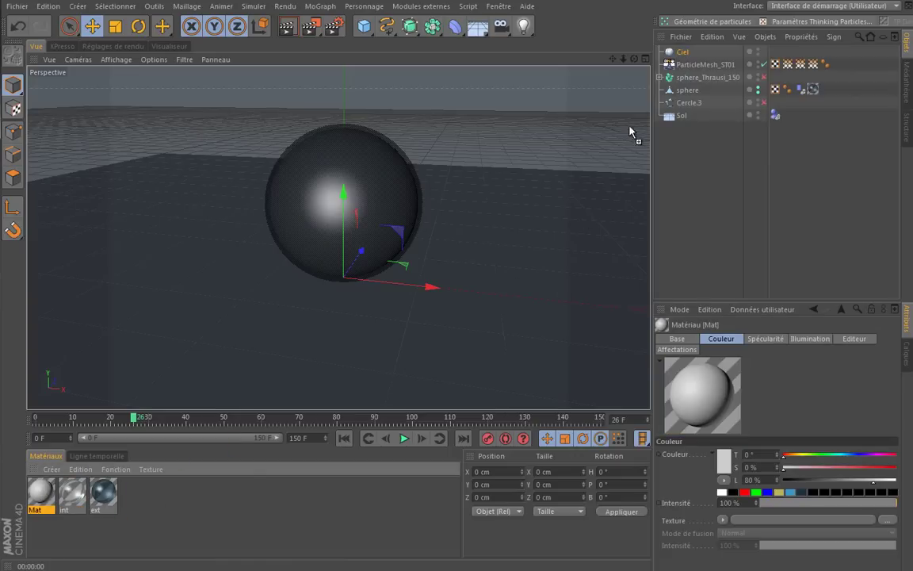
{"action": "left_click_drag", "start_coordinate": [632, 134], "coordinate": [619, 75]}
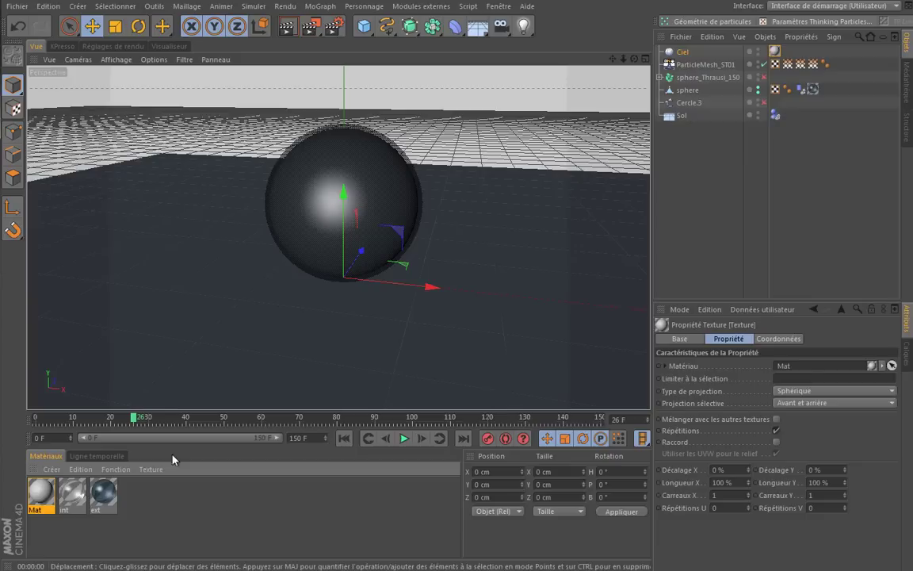
{"action": "left_click", "coordinate": [40, 494]}
{"action": "double_click", "coordinate": [39, 494]}
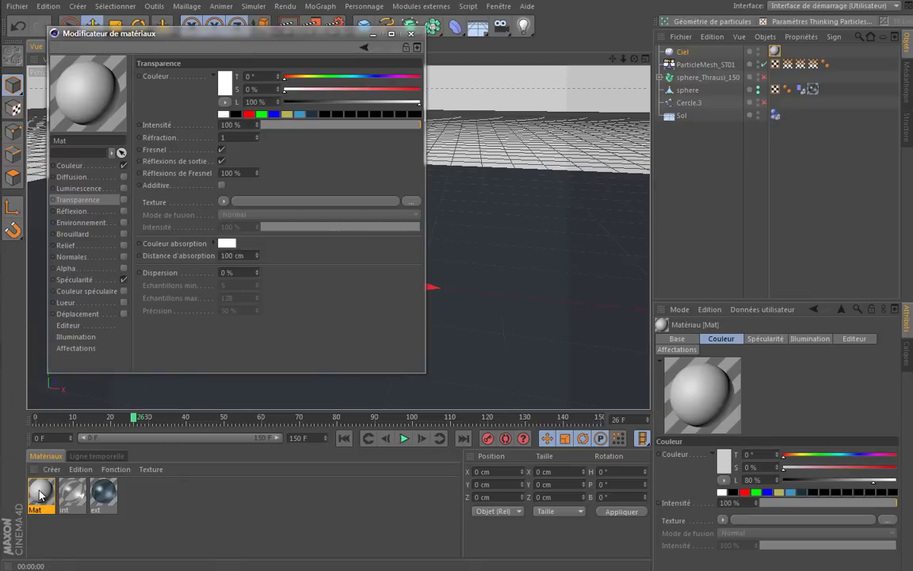
Make Mat luminance-only with OverheadWindowWithStripes.hdr as its texture, then render a preview
{"action": "left_click", "coordinate": [124, 165]}
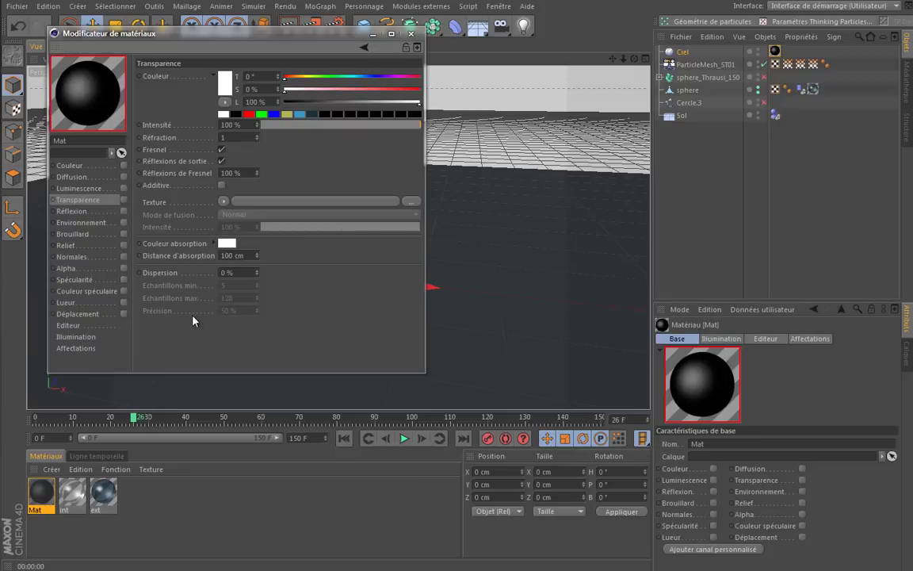
{"action": "left_click", "coordinate": [99, 189]}
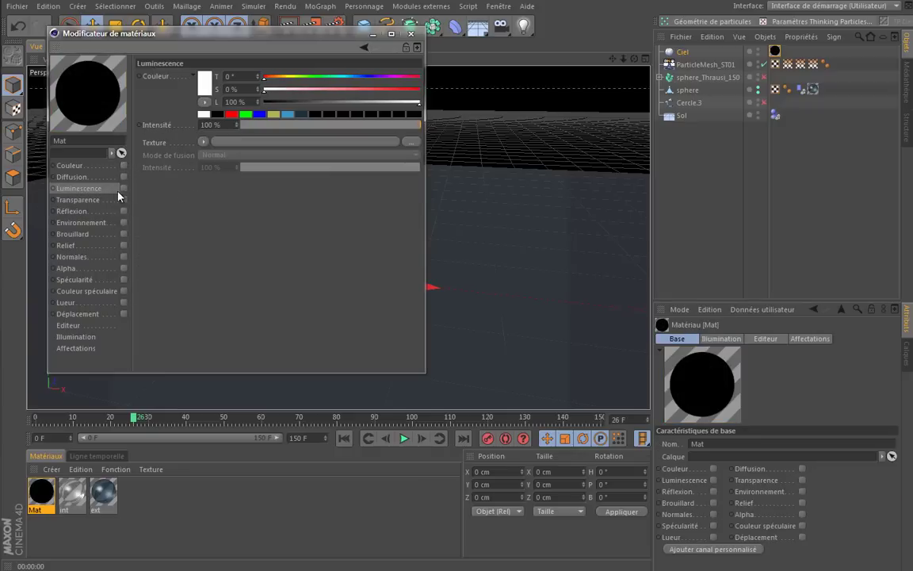
{"action": "left_click", "coordinate": [124, 189]}
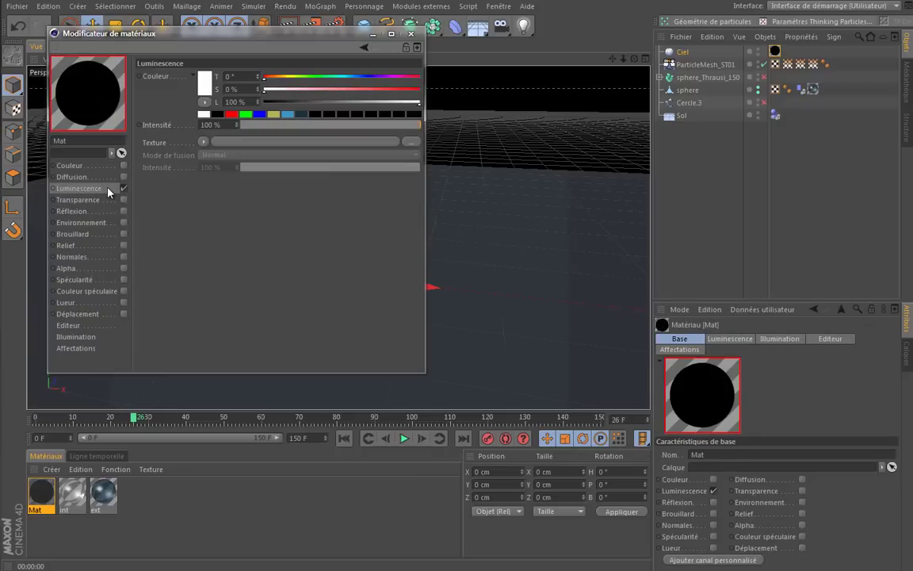
{"action": "left_click", "coordinate": [304, 142]}
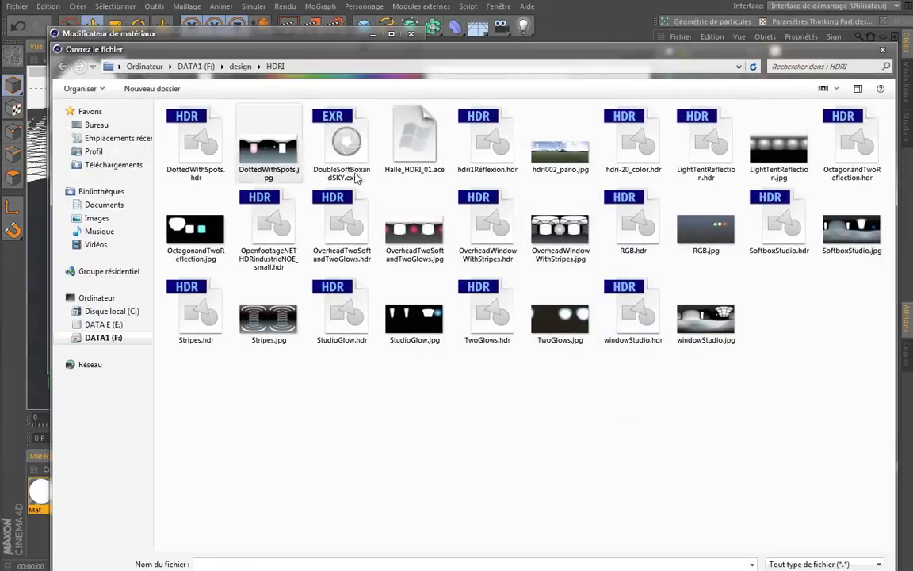
{"action": "left_click", "coordinate": [487, 226]}
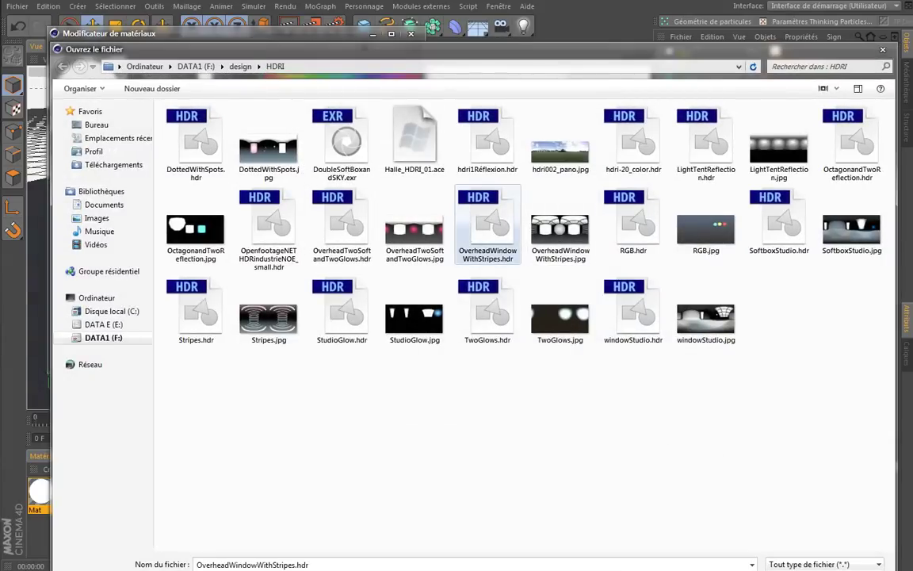
{"action": "key", "text": "Return"}
{"action": "left_click", "coordinate": [485, 305]}
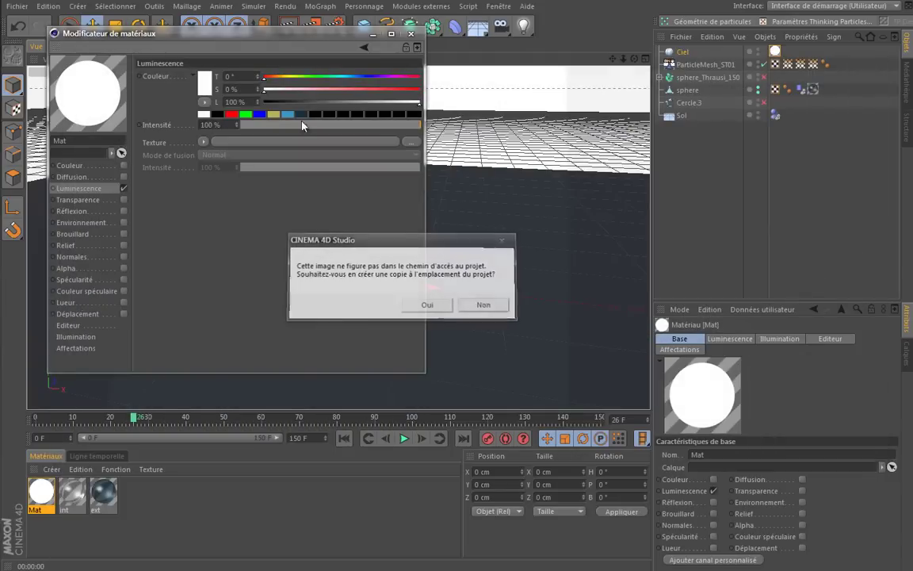
{"action": "left_click", "coordinate": [411, 33]}
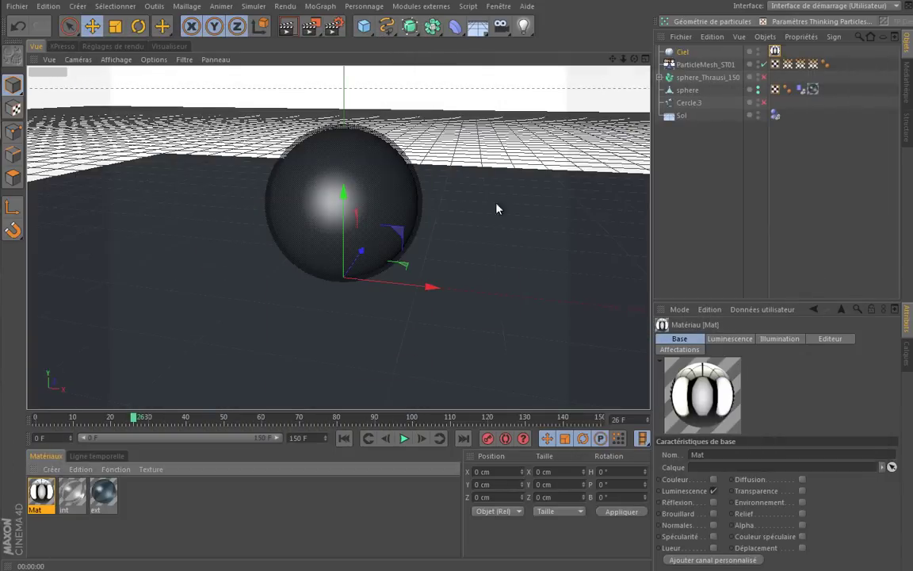
{"action": "left_click", "coordinate": [287, 29]}
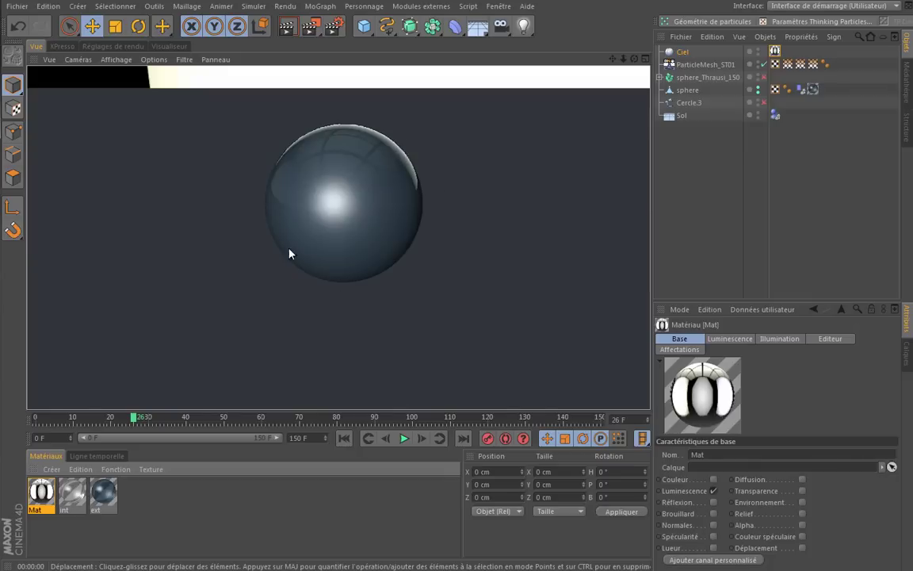
Play the animation to frame 32 and render the bursting fluid splash in the viewport
{"action": "left_click", "coordinate": [401, 268]}
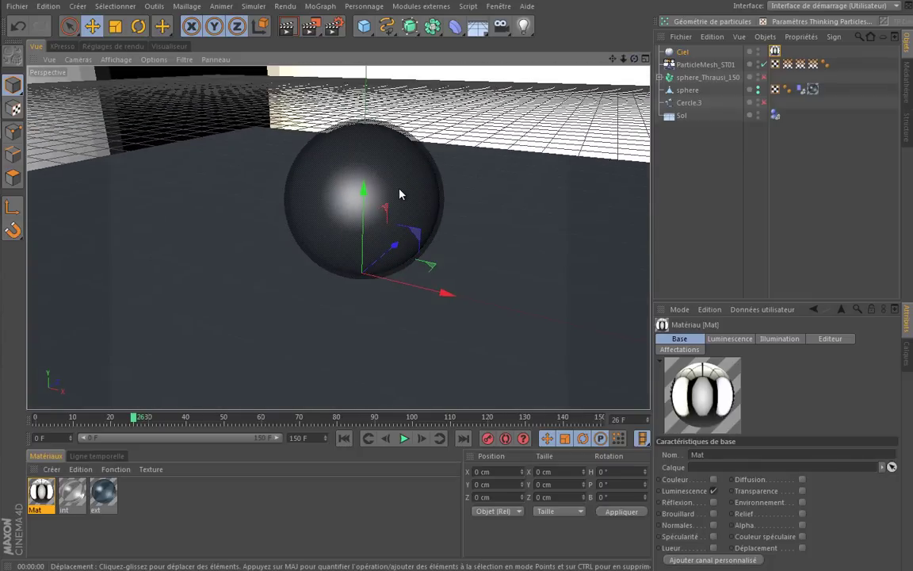
{"action": "left_click", "coordinate": [403, 439]}
{"action": "key", "text": "ctrl+r"}
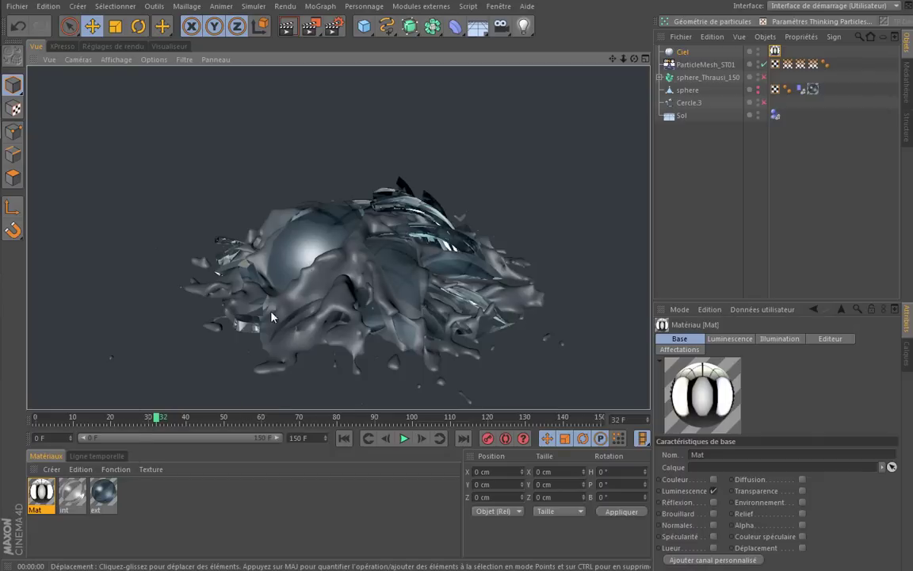
Create a new material Mat.1 and apply it to the particle mesh
{"action": "double_click", "coordinate": [169, 495]}
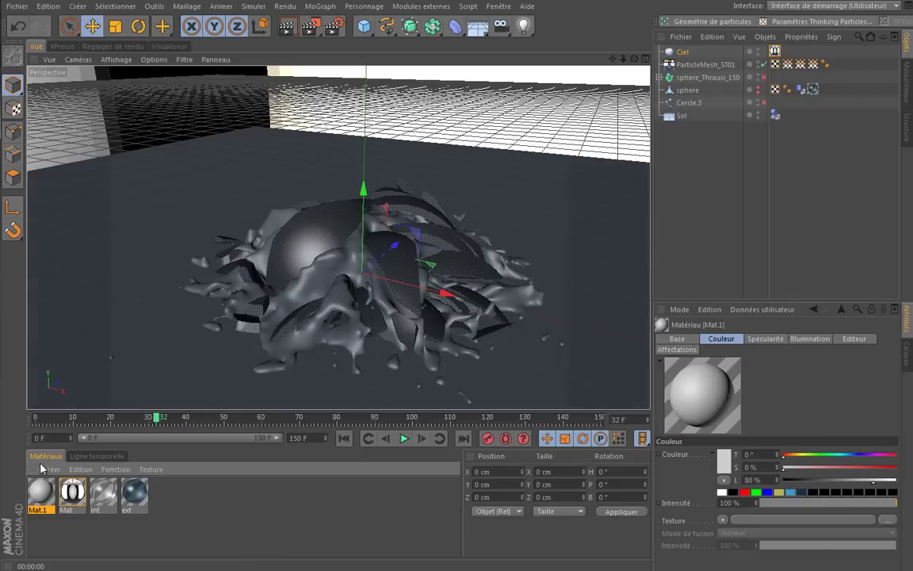
{"action": "mouse_move", "coordinate": [42, 495]}
{"action": "left_mouse_down"}
{"action": "mouse_move", "coordinate": [768, 117]}
{"action": "mouse_move", "coordinate": [718, 65]}
{"action": "left_mouse_up"}
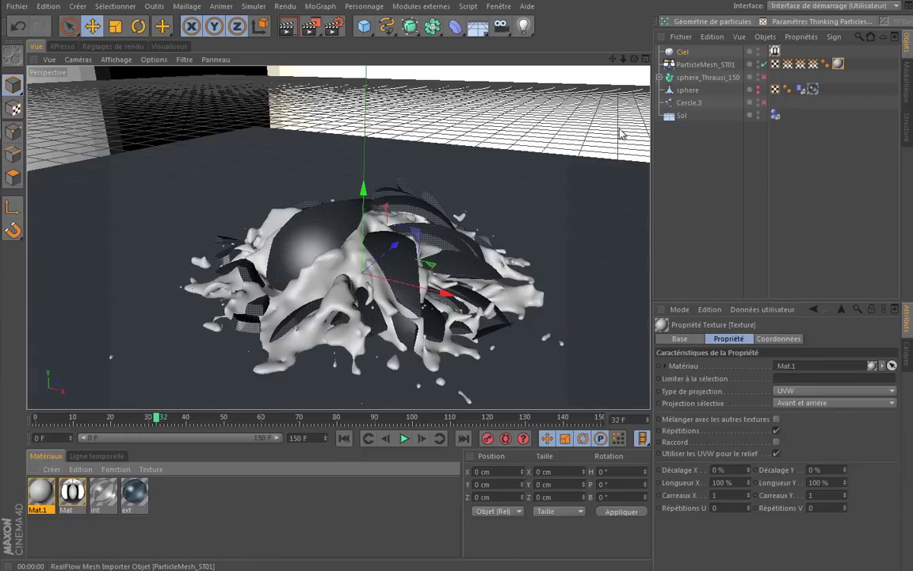
{"action": "double_click", "coordinate": [42, 495]}
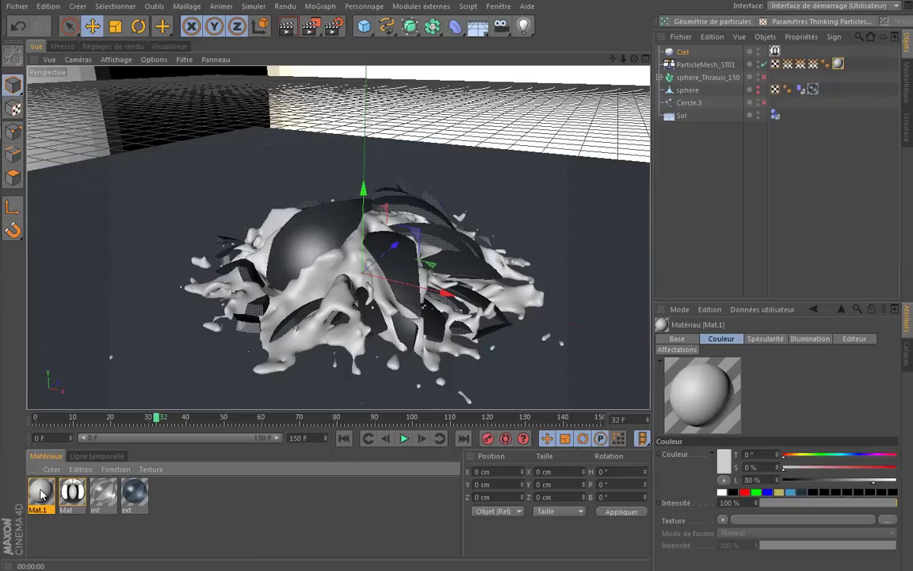
{"action": "mouse_move", "coordinate": [176, 29]}
{"action": "left_mouse_down"}
{"action": "mouse_move", "coordinate": [302, 150]}
{"action": "mouse_move", "coordinate": [353, 146]}
{"action": "left_mouse_up"}
Turn off Mat.1's specular and enable a 2% reflection with a Fresnel texture
{"action": "left_click", "coordinate": [300, 394]}
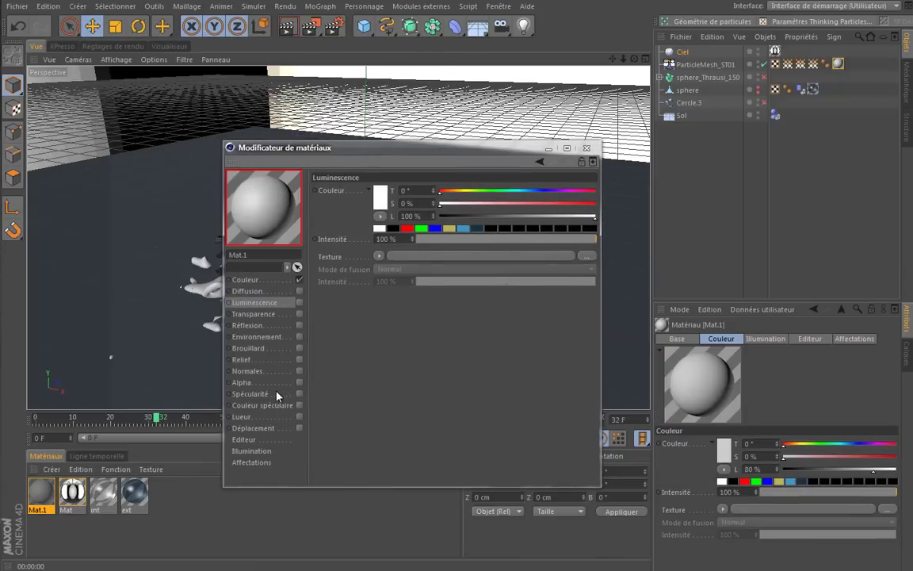
{"action": "left_click", "coordinate": [274, 327]}
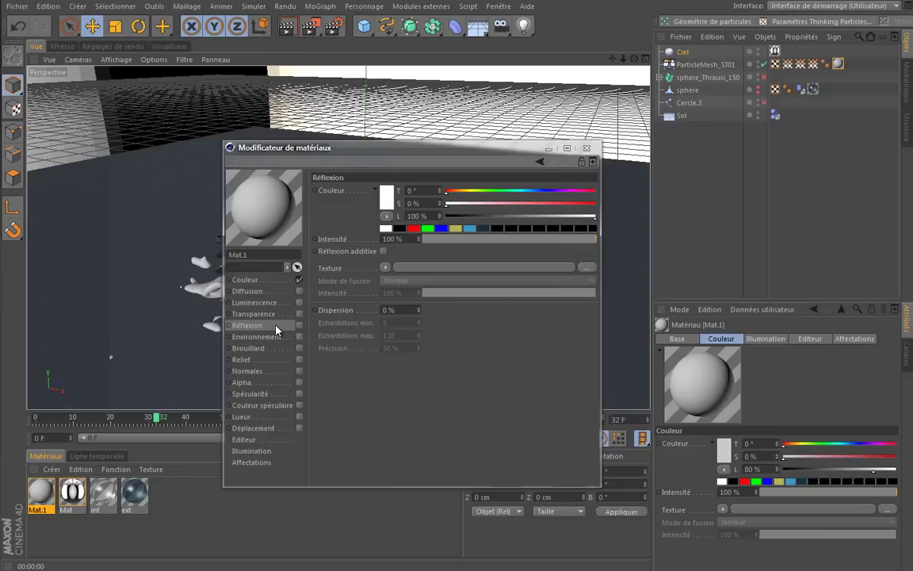
{"action": "left_click", "coordinate": [299, 325]}
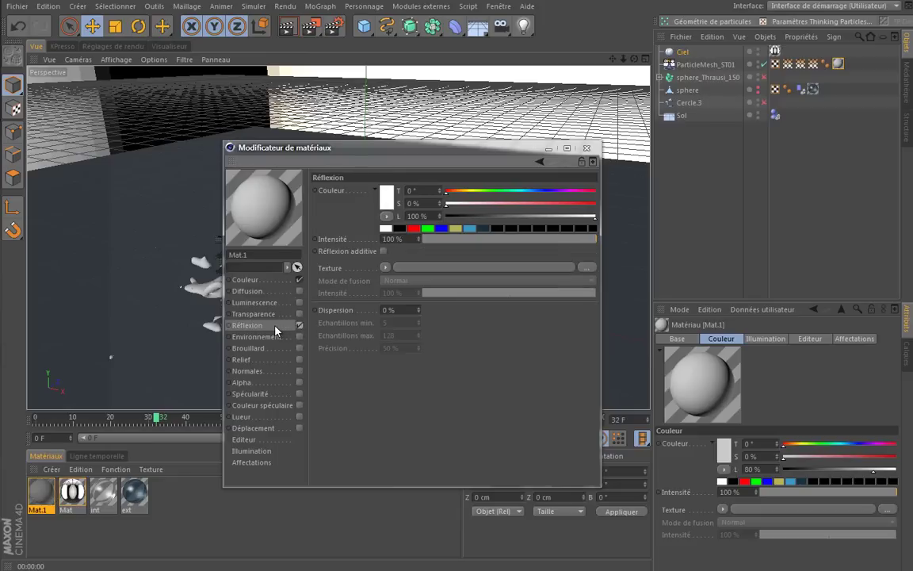
{"action": "left_click", "coordinate": [430, 240]}
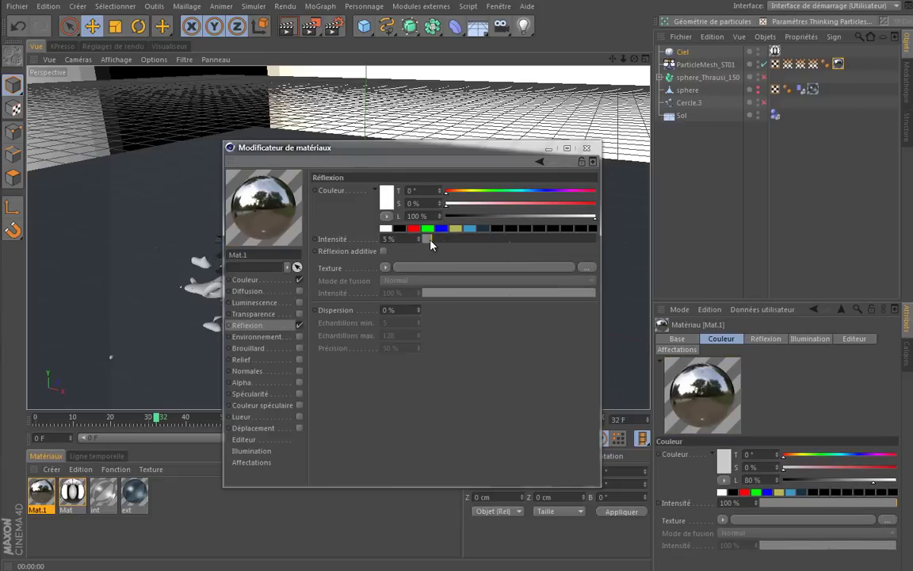
{"action": "left_click", "coordinate": [385, 267]}
{"action": "left_click", "coordinate": [428, 433]}
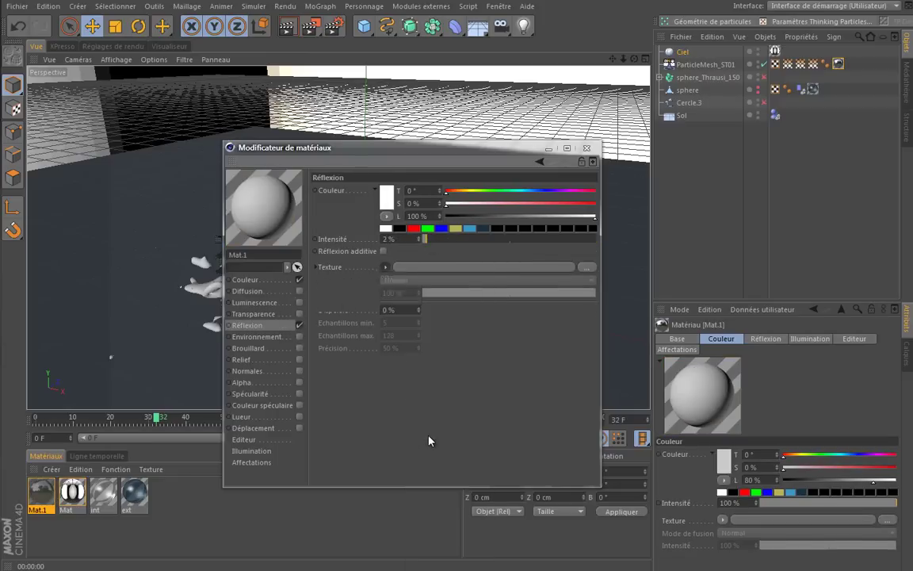
{"action": "left_click", "coordinate": [453, 332]}
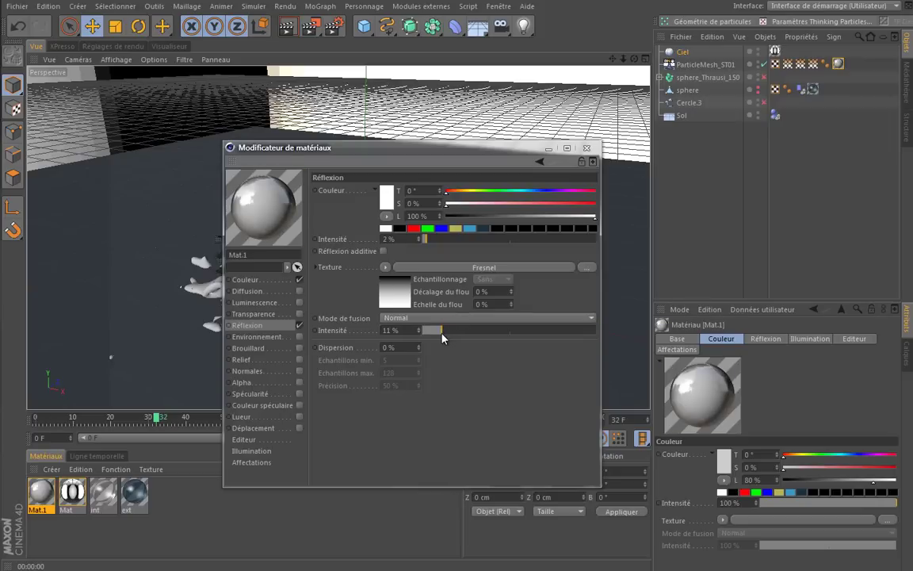
Set Mat.1's colour to blue (201°, 71%, 66%) and open its Diffusion channel
{"action": "left_click", "coordinate": [281, 282]}
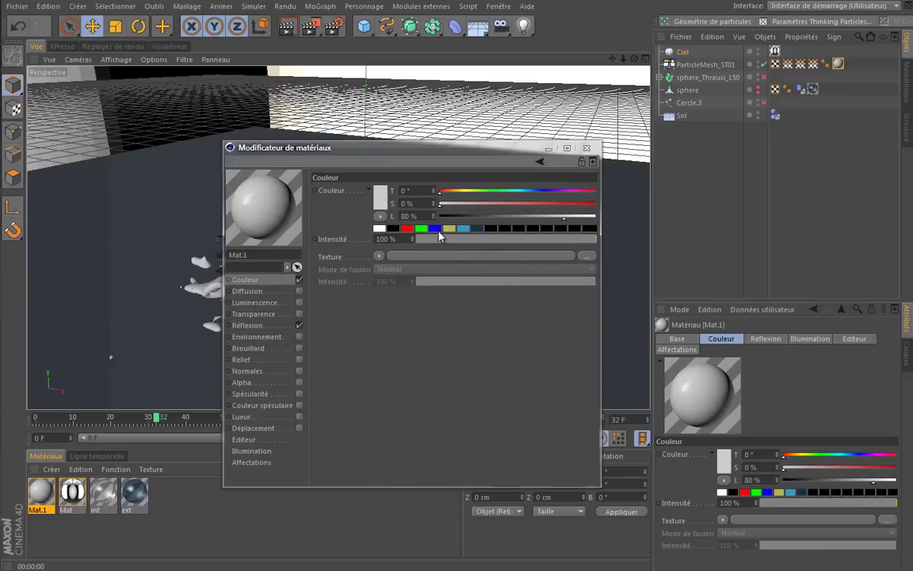
{"action": "left_click", "coordinate": [465, 228]}
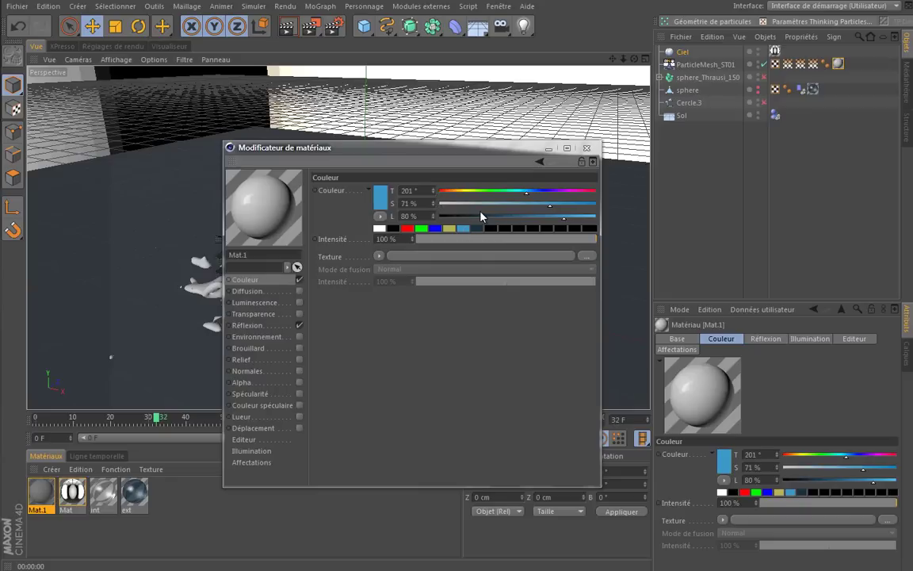
{"action": "left_click_drag", "start_coordinate": [562, 218], "coordinate": [544, 219]}
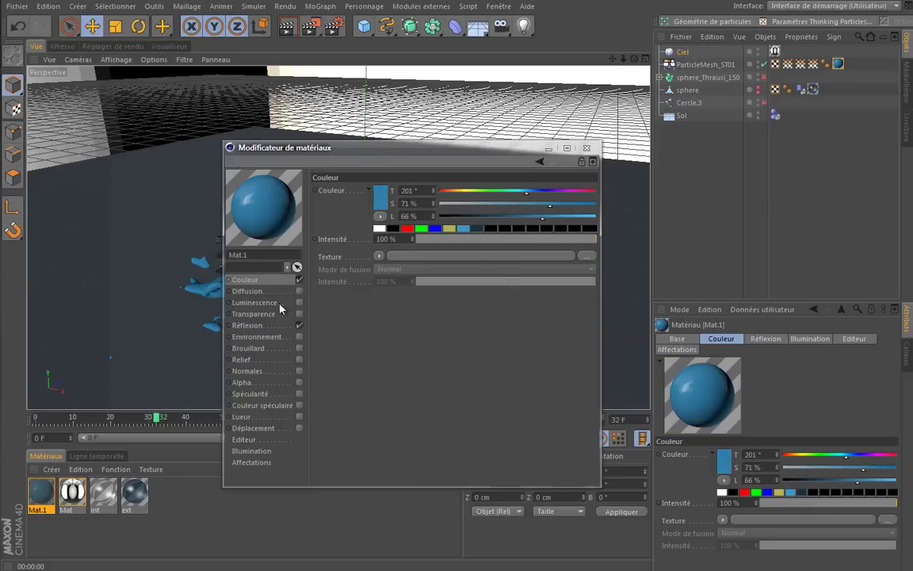
{"action": "left_click", "coordinate": [299, 292]}
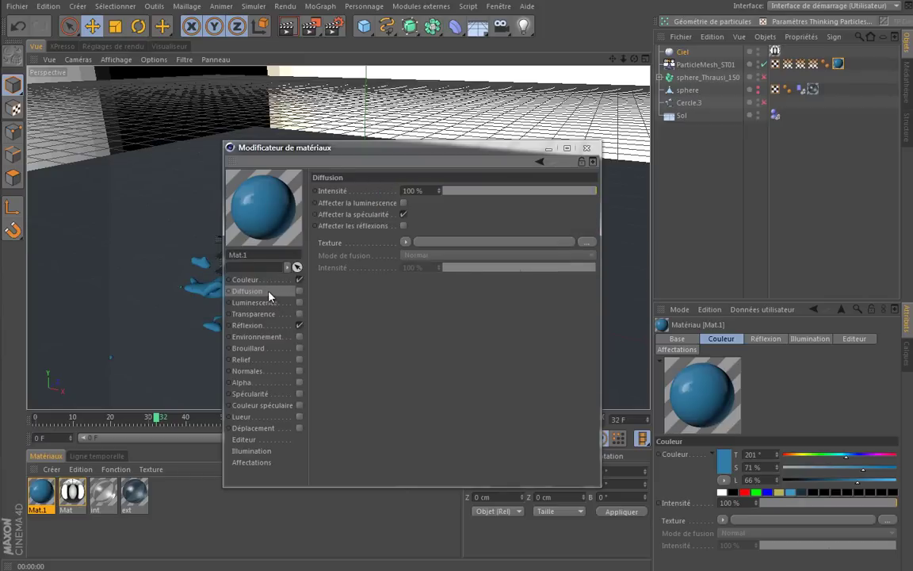
Enable Mat.1's diffusion with a Subsurface Scattering shader coloured blue (201°, 71%, 63%)
{"action": "left_click", "coordinate": [299, 292]}
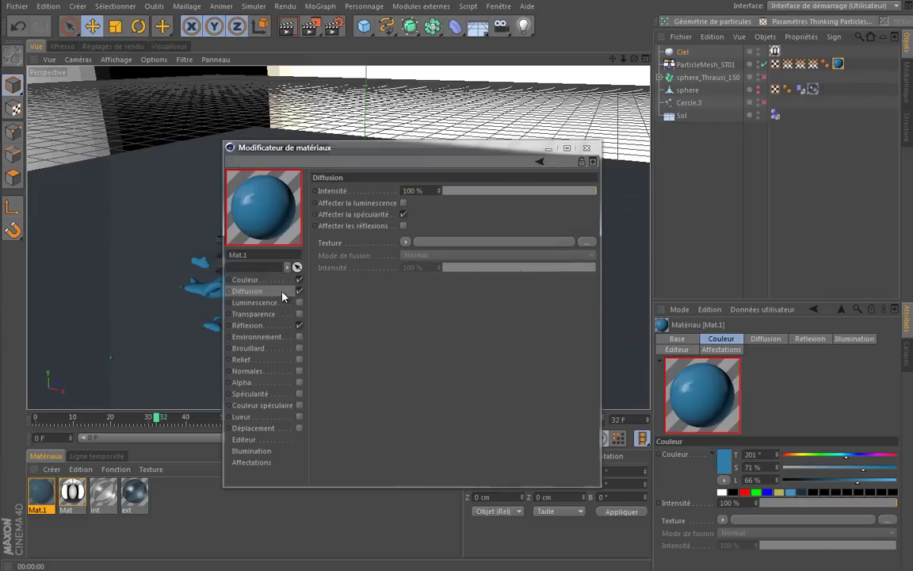
{"action": "left_click", "coordinate": [405, 243]}
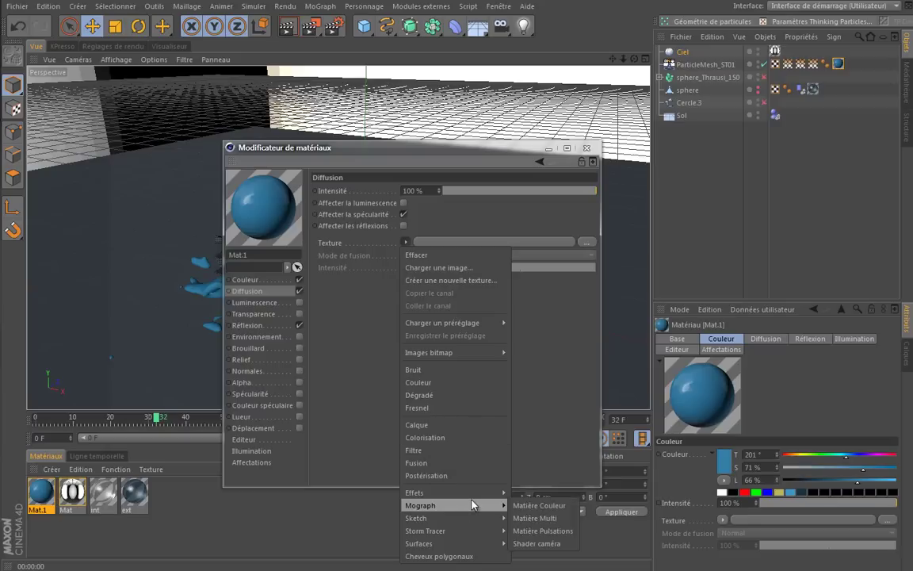
{"action": "mouse_move", "coordinate": [415, 492]}
{"action": "left_click", "coordinate": [575, 445]}
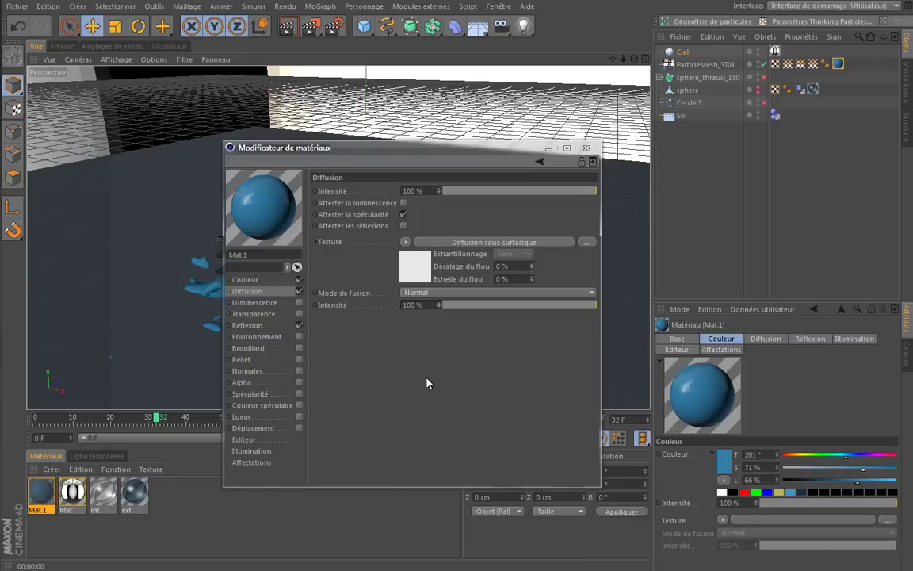
{"action": "left_click", "coordinate": [422, 268]}
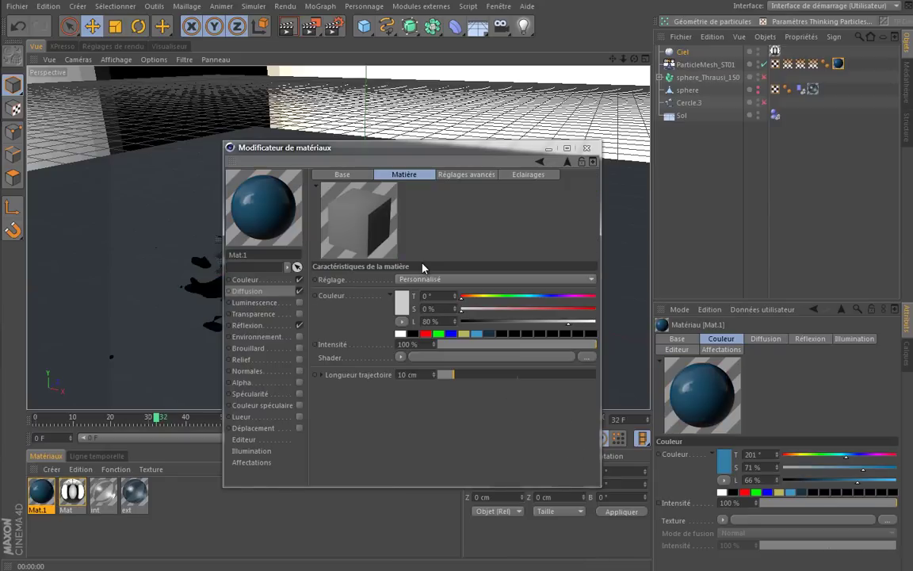
{"action": "left_click", "coordinate": [496, 279]}
{"action": "left_click", "coordinate": [506, 320]}
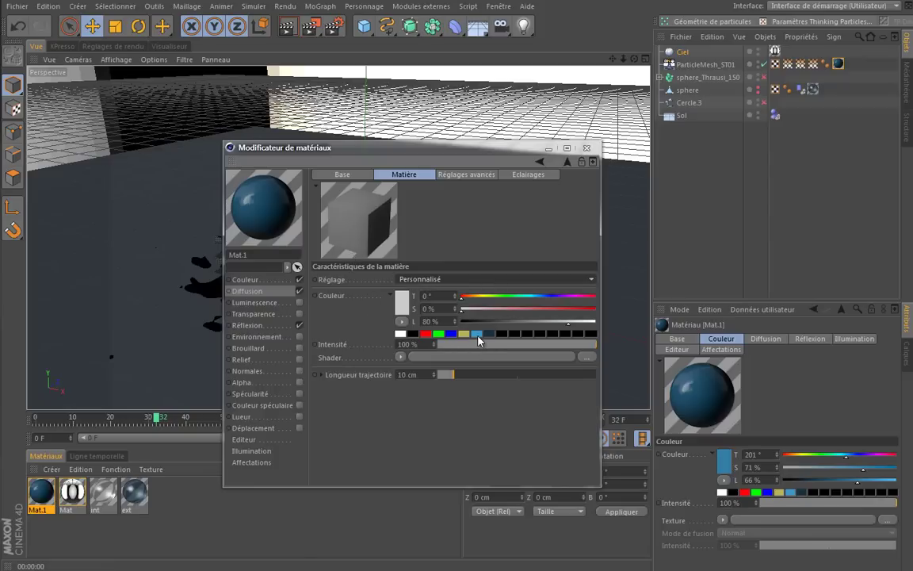
{"action": "left_click", "coordinate": [478, 334]}
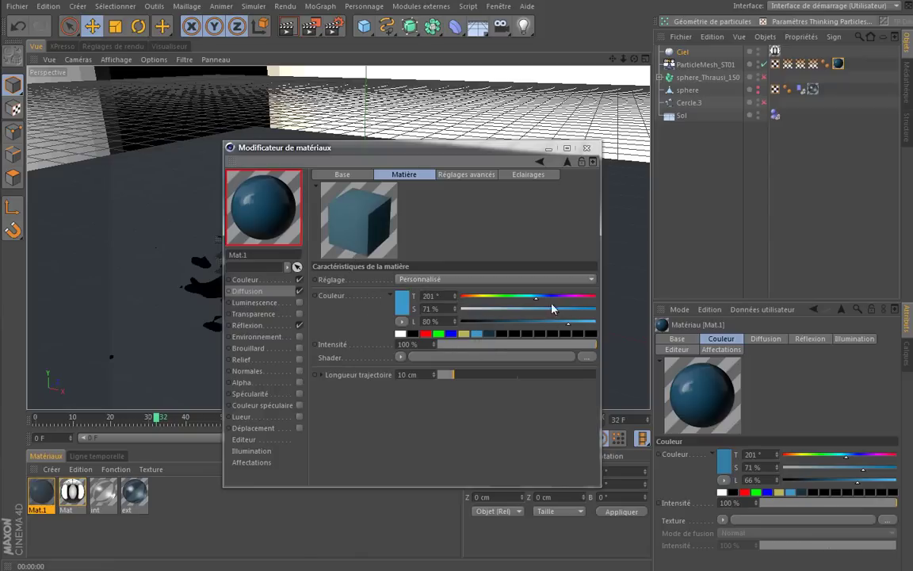
{"action": "left_click_drag", "start_coordinate": [570, 328], "coordinate": [545, 328]}
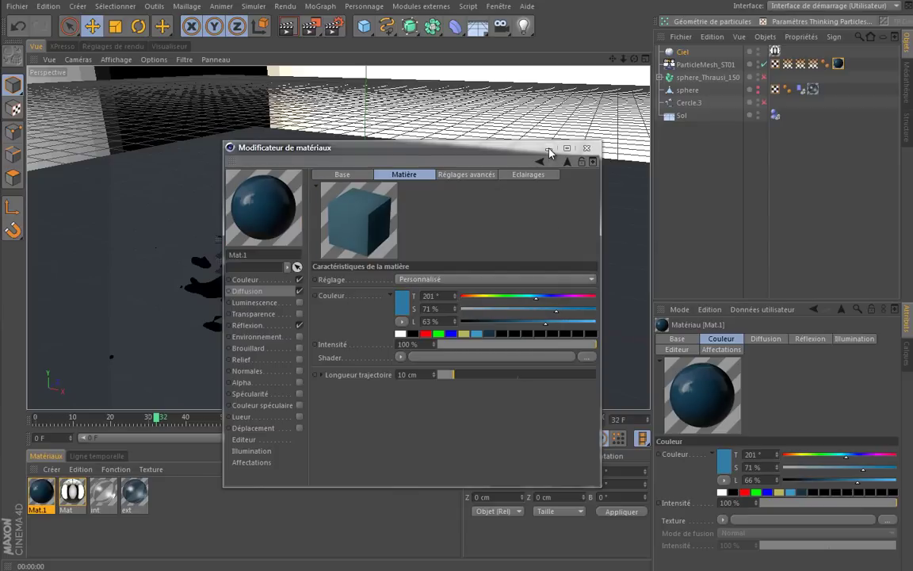
{"action": "left_click", "coordinate": [549, 150]}
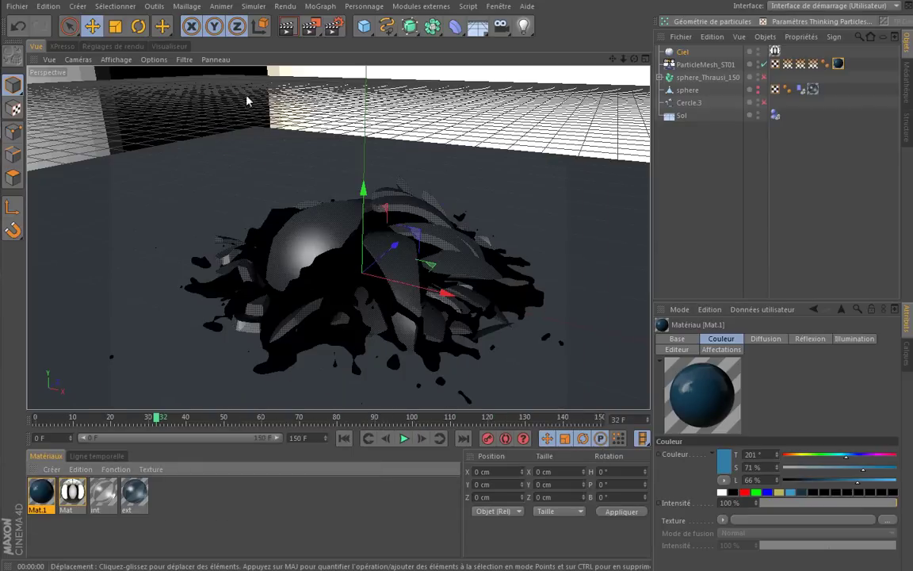
Lower Mat.1's reflection intensity, set dispersion to 5%, and re-render the viewport
{"action": "key", "text": "ctrl+r"}
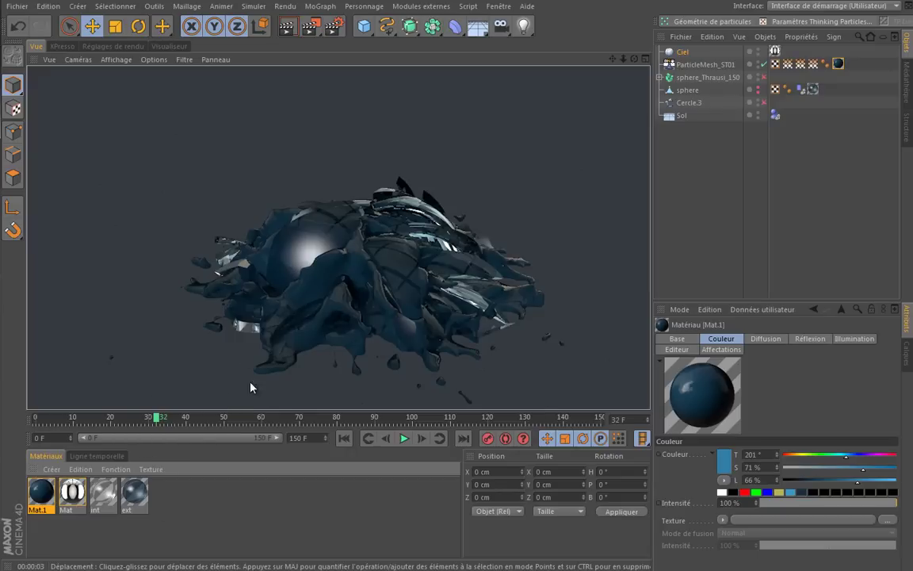
{"action": "double_click", "coordinate": [42, 492]}
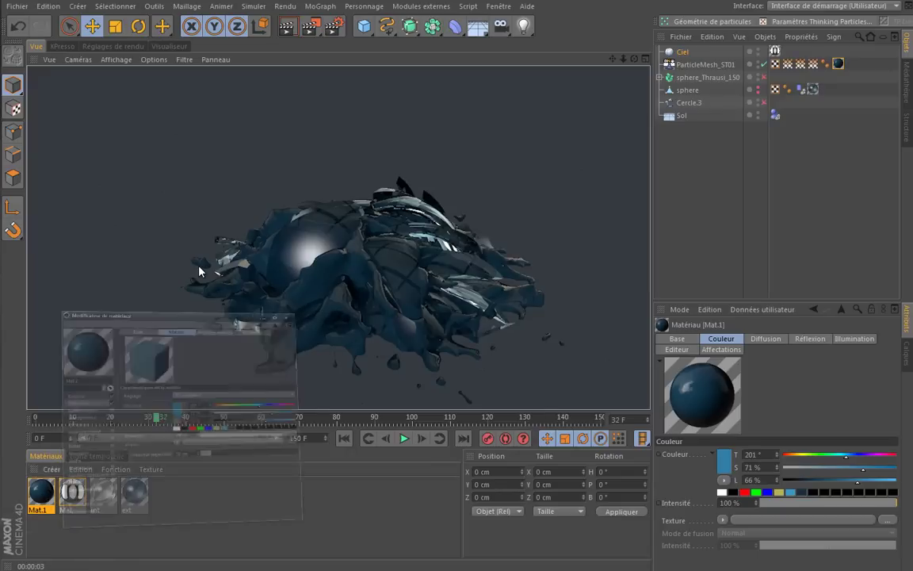
{"action": "left_click", "coordinate": [247, 325]}
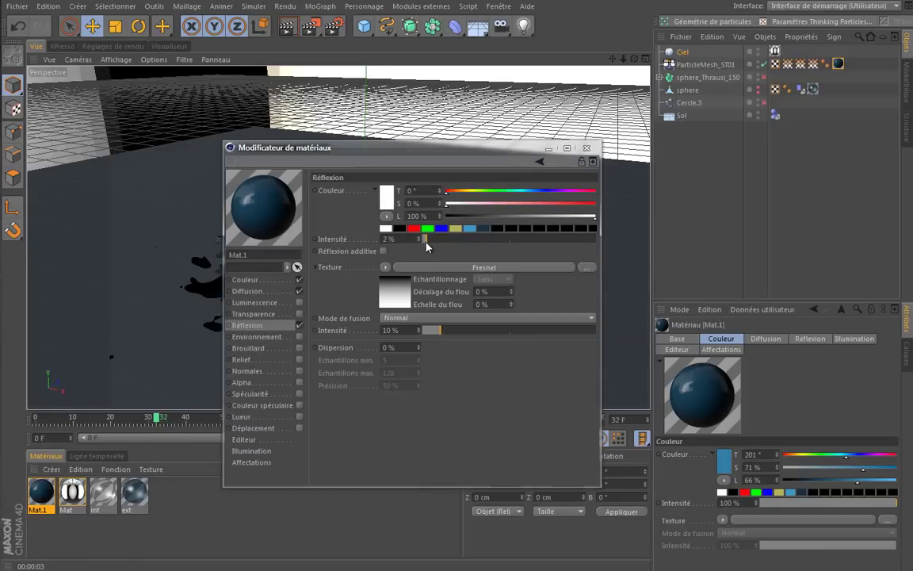
{"action": "left_click_drag", "start_coordinate": [440, 335], "coordinate": [435, 335]}
{"action": "left_click", "coordinate": [388, 348]}
{"action": "type", "text": "5"}
{"action": "key", "text": "Return"}
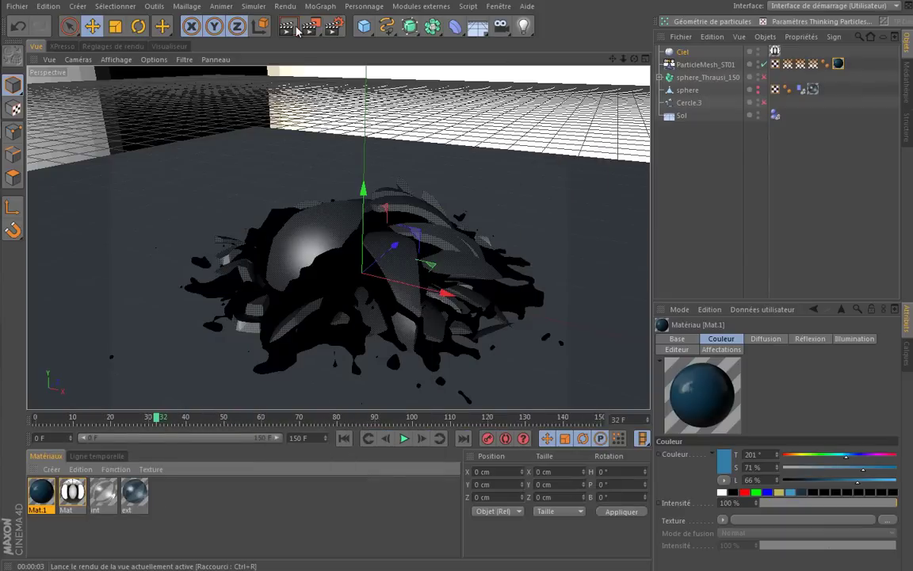
{"action": "key", "text": "ctrl+r"}
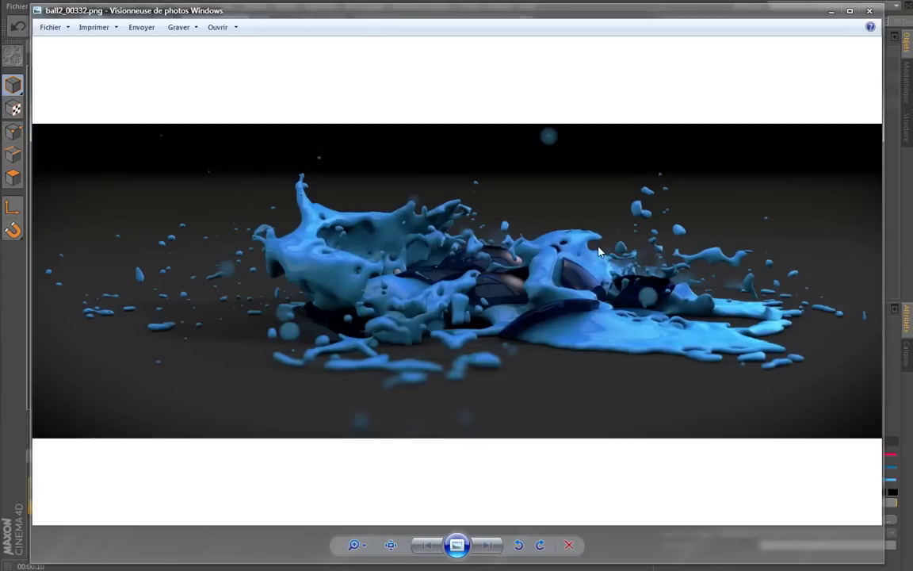
{"action": "left_click", "coordinate": [832, 12]}
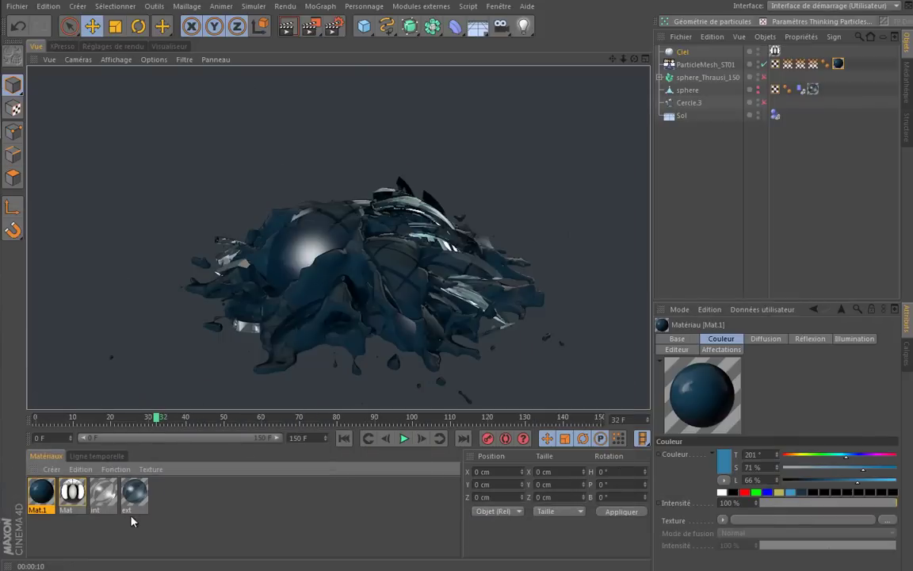
Tint the ext material's transparency blue (215°, 53%, 71%) and render the view to check the shards
{"action": "double_click", "coordinate": [139, 493]}
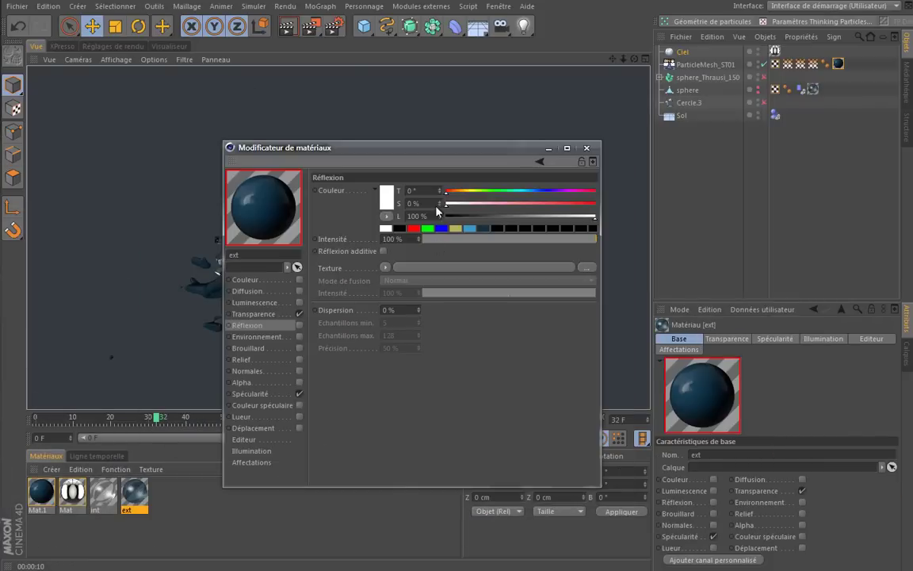
{"action": "left_click", "coordinate": [253, 313]}
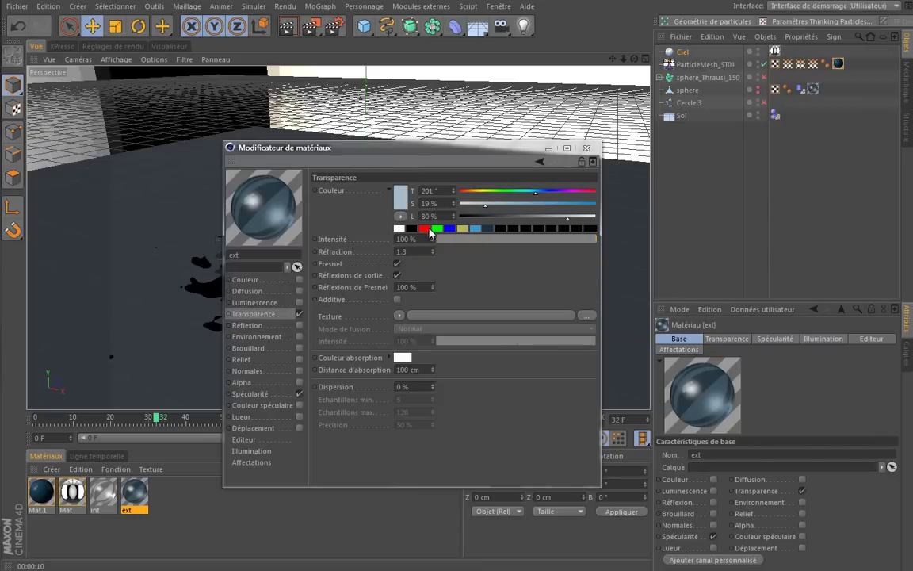
{"action": "mouse_move", "coordinate": [555, 216]}
{"action": "left_mouse_down"}
{"action": "mouse_move", "coordinate": [514, 218]}
{"action": "mouse_move", "coordinate": [541, 194]}
{"action": "mouse_move", "coordinate": [519, 219]}
{"action": "left_mouse_up"}
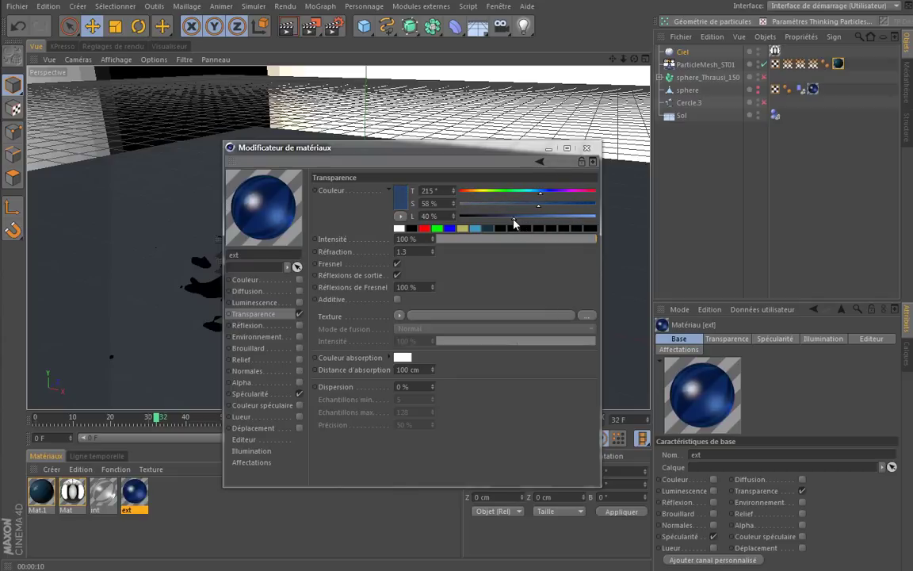
{"action": "left_click", "coordinate": [279, 394]}
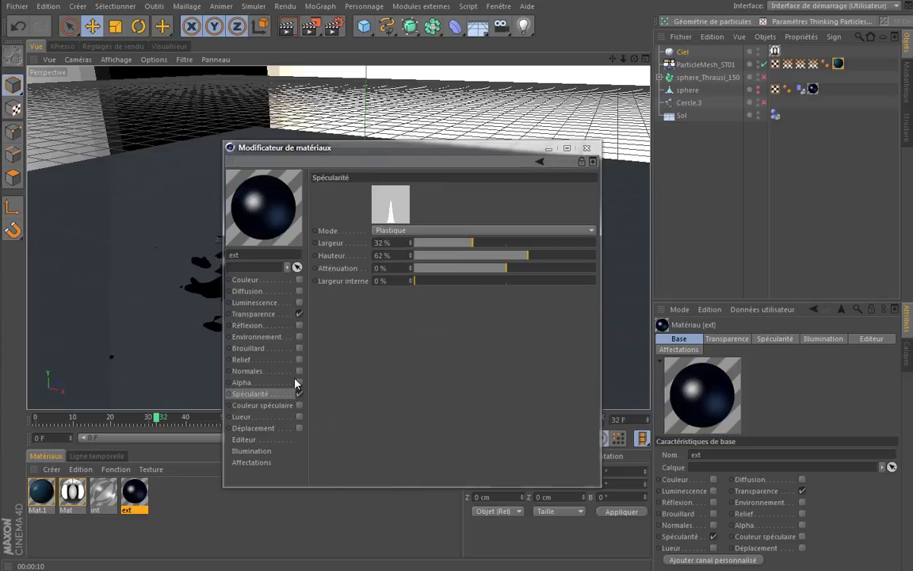
{"action": "left_click", "coordinate": [263, 315]}
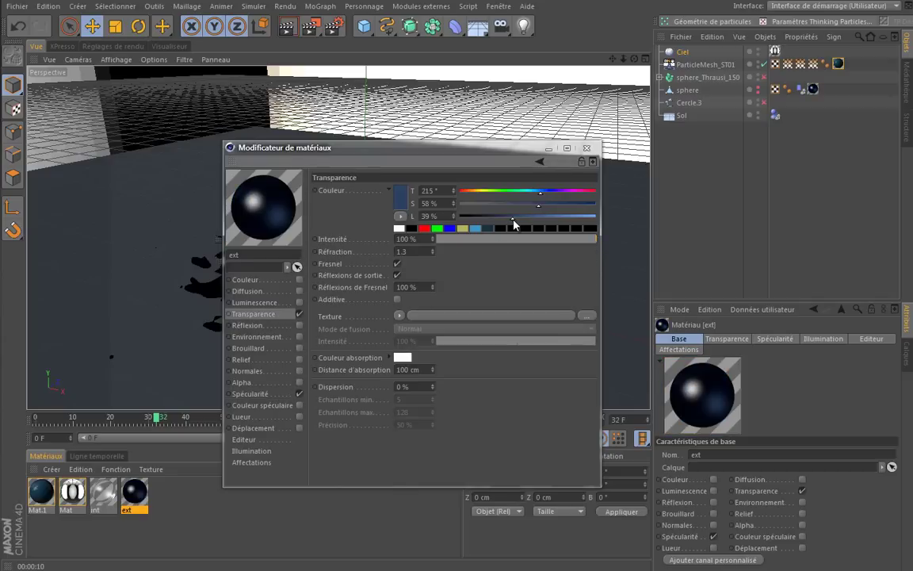
{"action": "left_click_drag", "start_coordinate": [513, 221], "coordinate": [555, 223]}
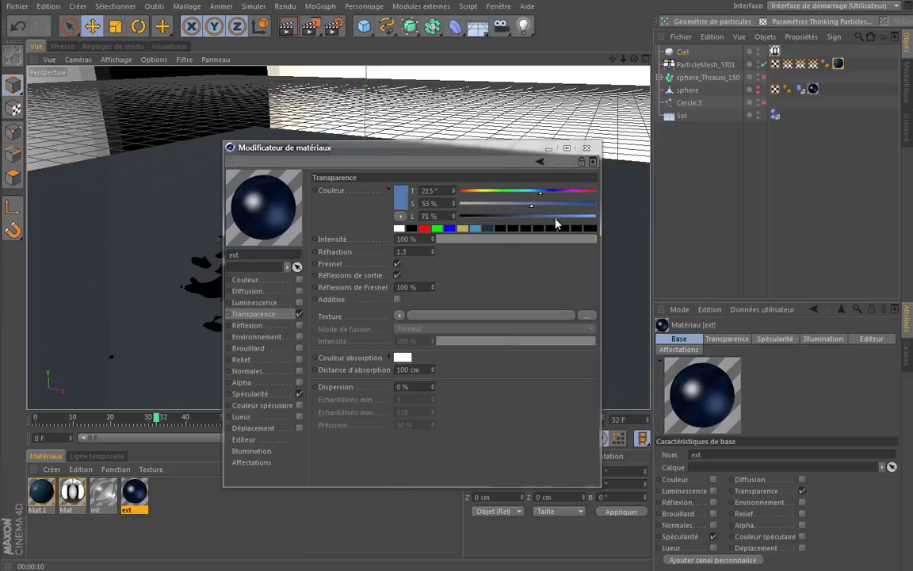
{"action": "left_click", "coordinate": [587, 148]}
{"action": "left_click", "coordinate": [288, 29]}
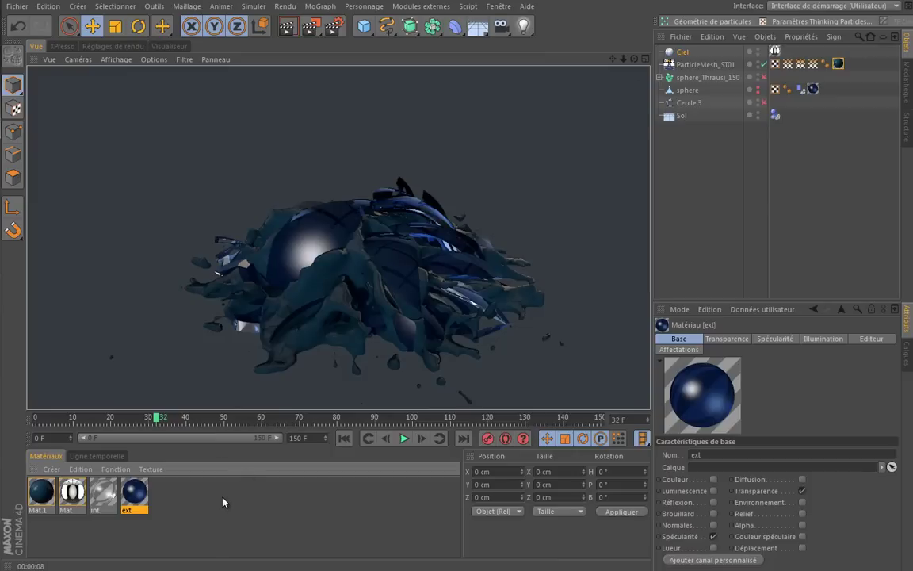
Create Mat.2, apply it to the Sol floor and make its colour dark grey (19% lightness)
{"action": "double_click", "coordinate": [224, 501]}
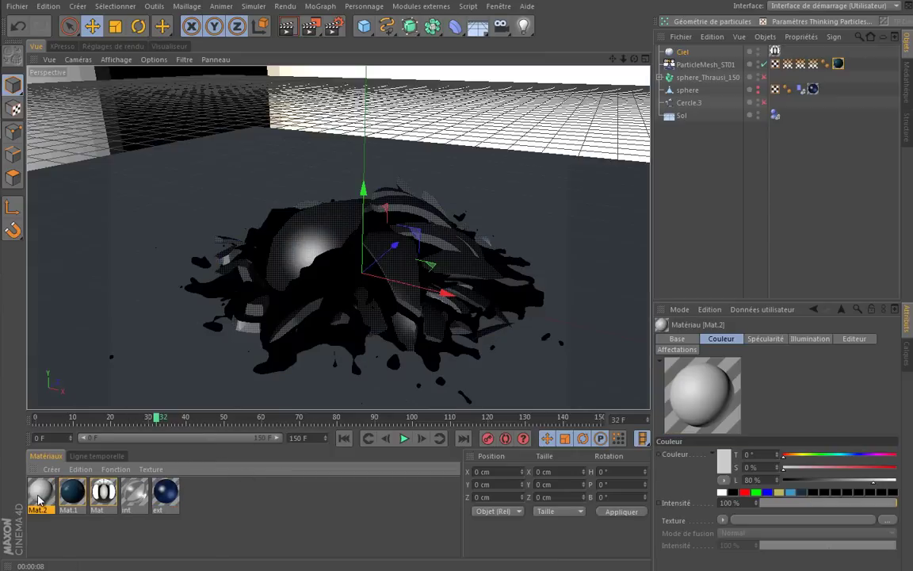
{"action": "mouse_move", "coordinate": [38, 502]}
{"action": "left_mouse_down"}
{"action": "mouse_move", "coordinate": [680, 82]}
{"action": "mouse_move", "coordinate": [680, 114]}
{"action": "left_mouse_up"}
{"action": "double_click", "coordinate": [39, 494]}
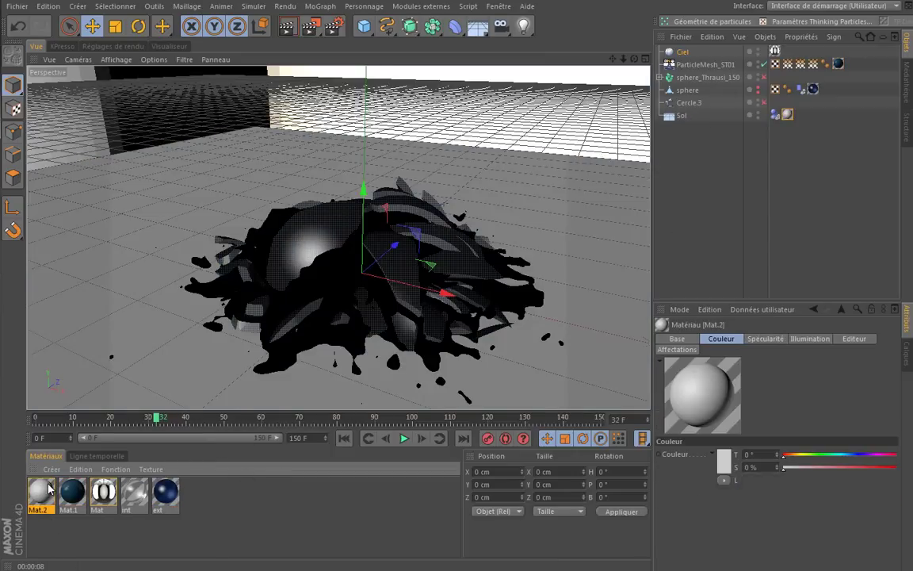
{"action": "left_click", "coordinate": [261, 280]}
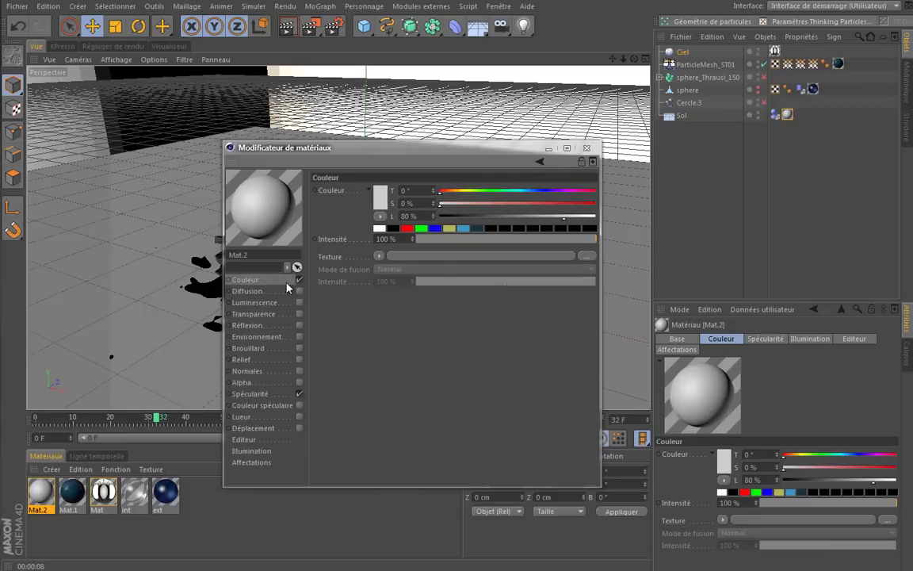
{"action": "left_click_drag", "start_coordinate": [474, 220], "coordinate": [470, 221]}
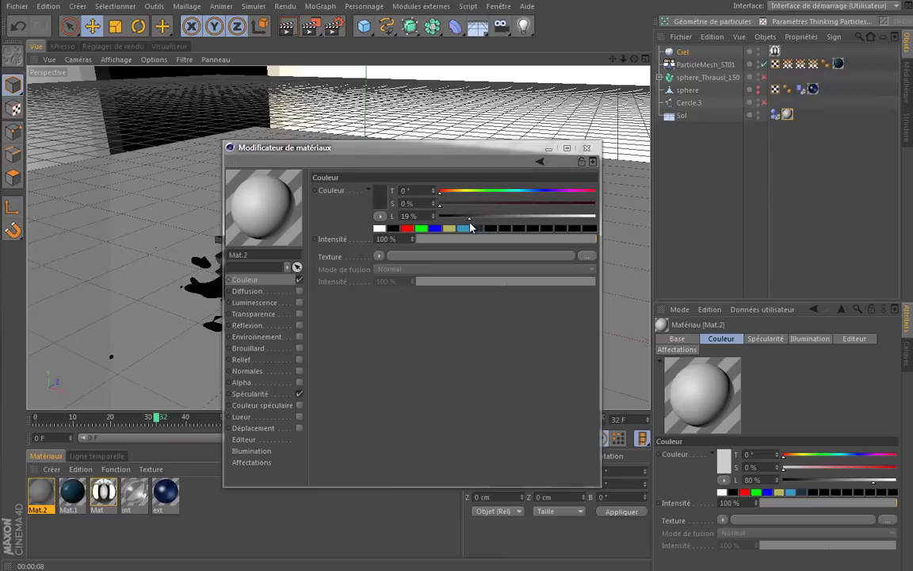
Turn off Mat.2's specular and give it 5% reflection intensity with 5% dispersion
{"action": "left_click", "coordinate": [299, 394]}
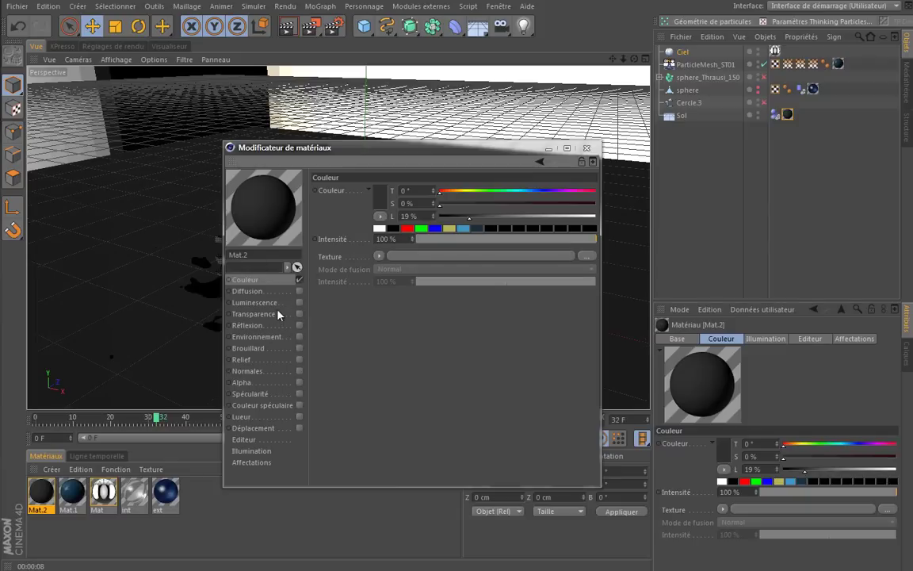
{"action": "left_click", "coordinate": [299, 326]}
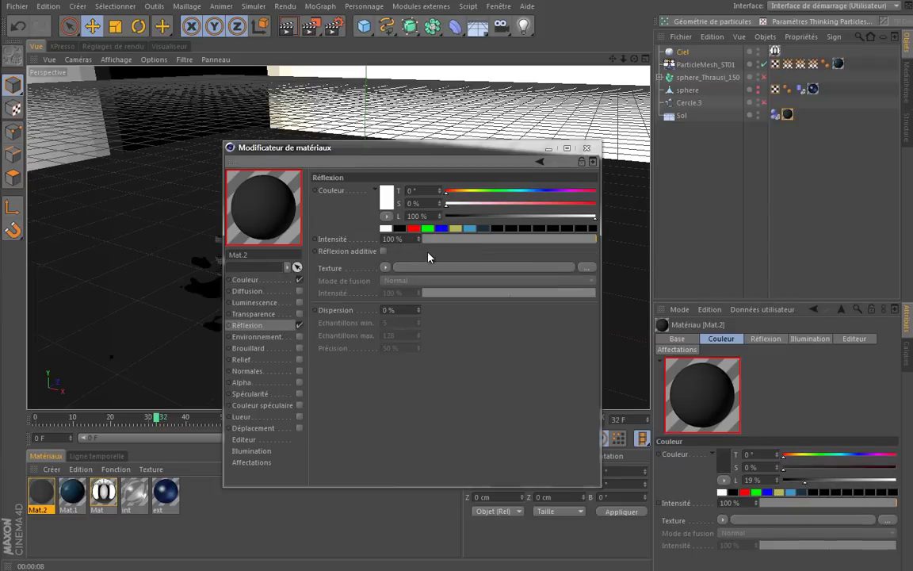
{"action": "left_click", "coordinate": [428, 240]}
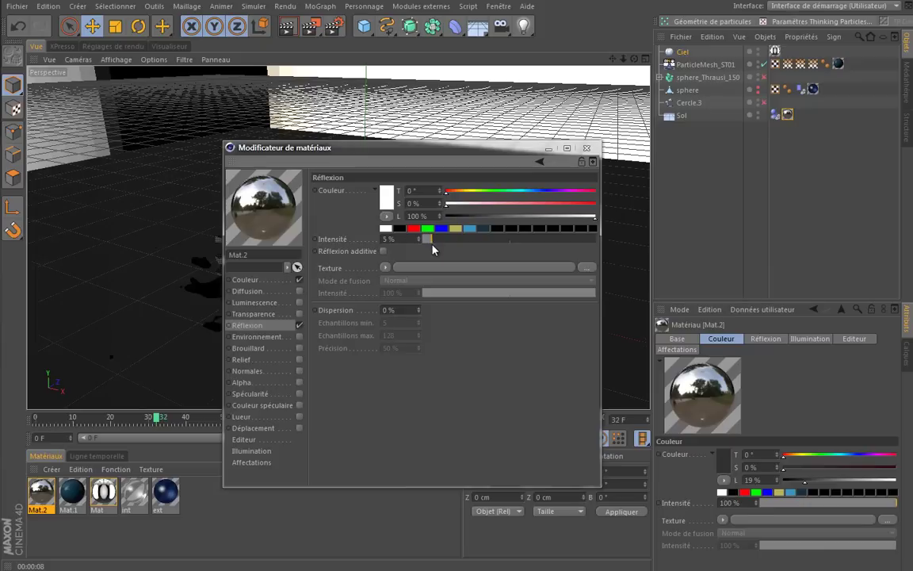
{"action": "left_click_drag", "start_coordinate": [434, 249], "coordinate": [431, 250]}
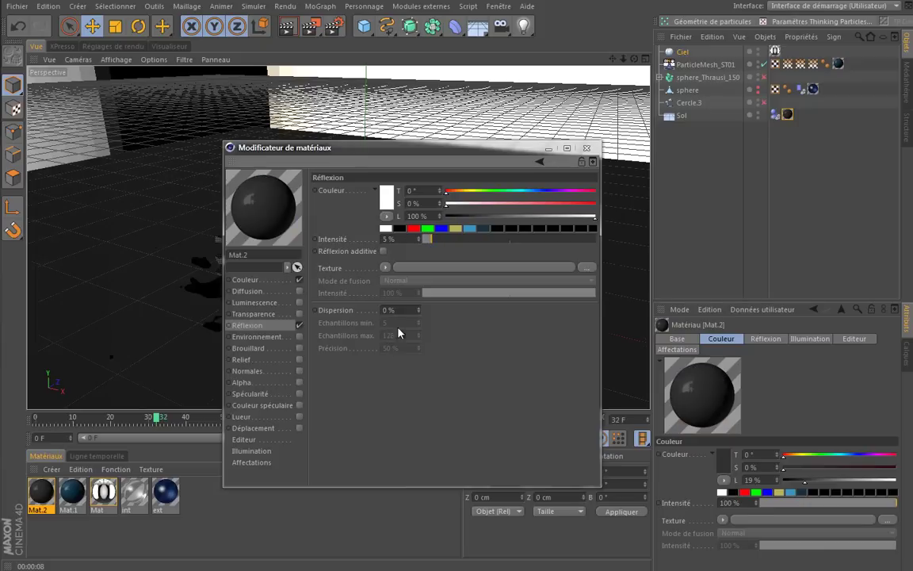
{"action": "key", "text": "Tab"}
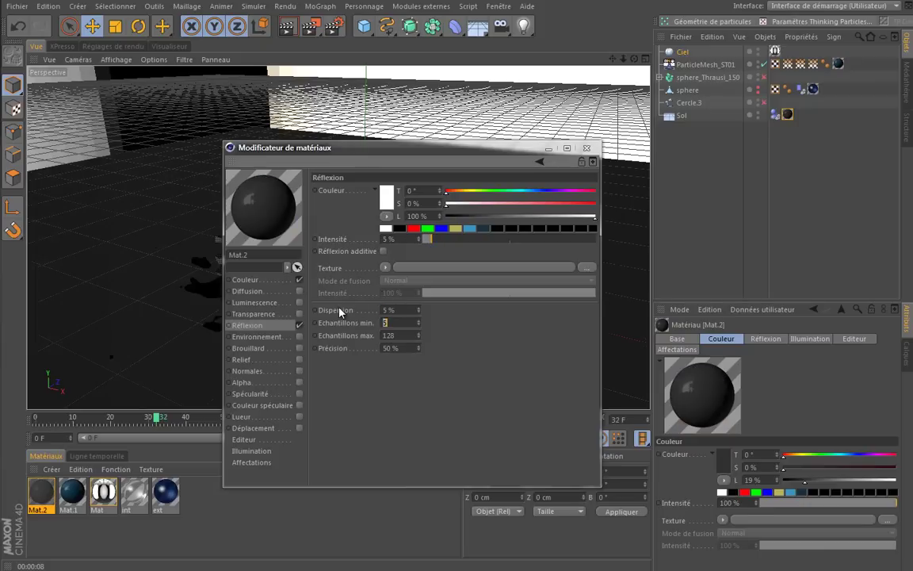
Scrub the exploding ball to frame 35 and view the debris from above, then zoom out
{"action": "left_click", "coordinate": [547, 150]}
{"action": "left_click_drag", "start_coordinate": [610, 63], "coordinate": [340, 236]}
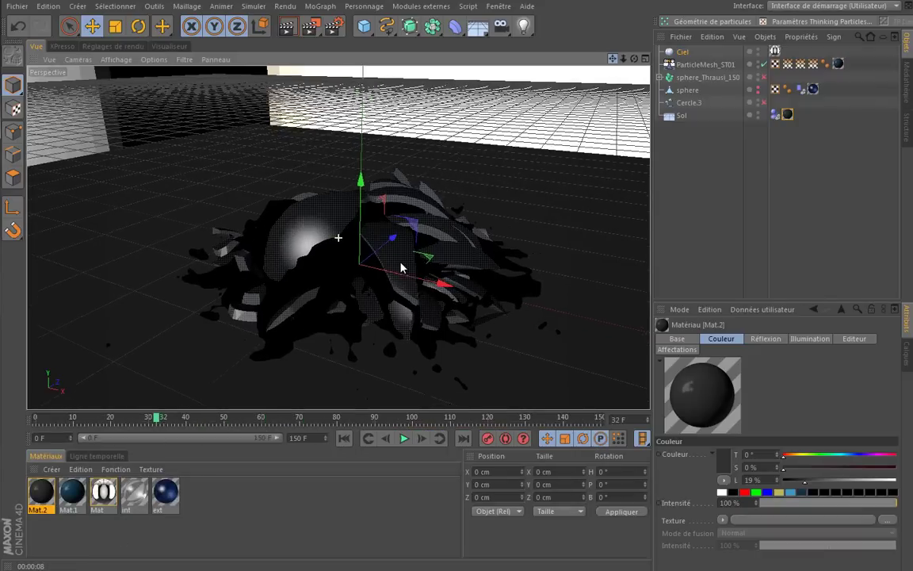
{"action": "left_click_drag", "start_coordinate": [160, 412], "coordinate": [175, 417]}
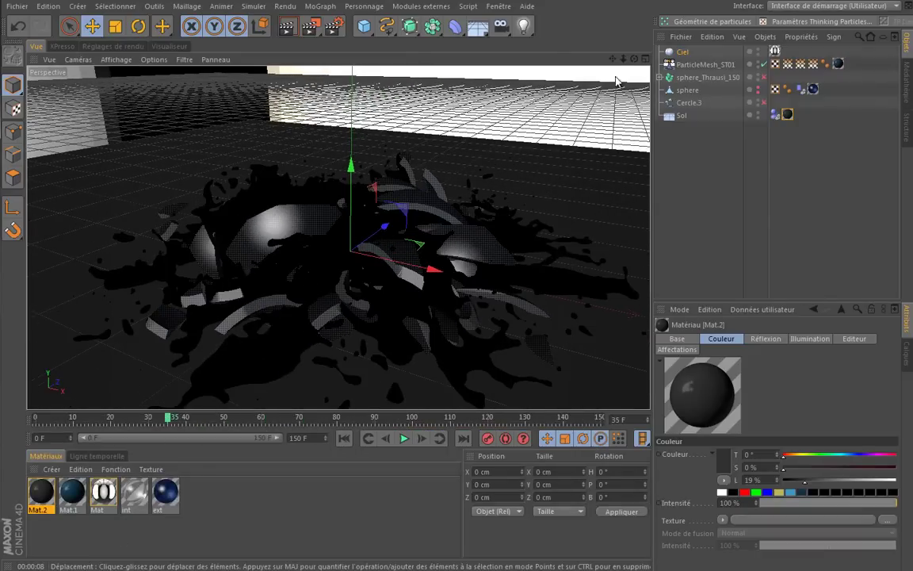
{"action": "mouse_move", "coordinate": [341, 238]}
{"action": "left_mouse_down", "text": "alt"}
{"action": "mouse_move", "coordinate": [360, 235]}
{"action": "mouse_move", "coordinate": [404, 265]}
{"action": "left_mouse_up", "text": "alt"}
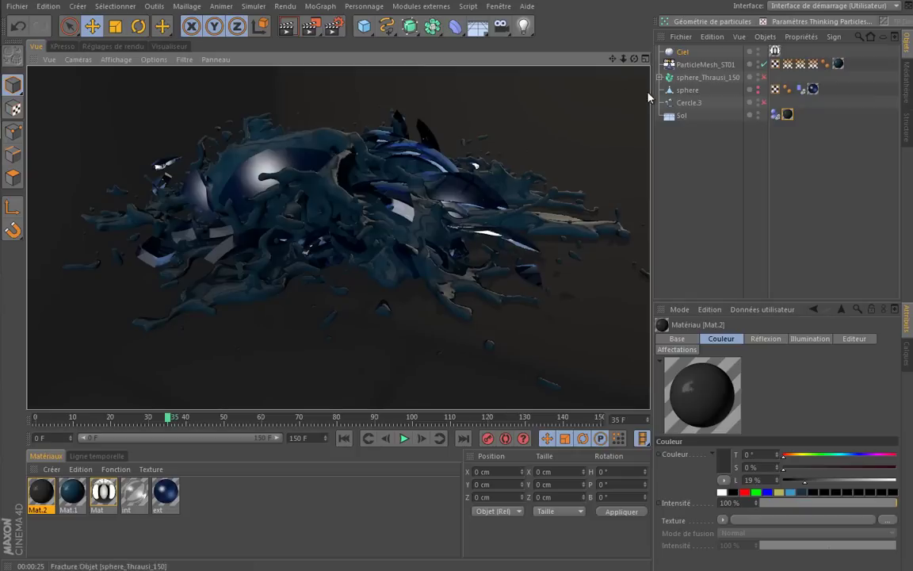
{"action": "left_click_drag", "start_coordinate": [624, 62], "coordinate": [399, 269]}
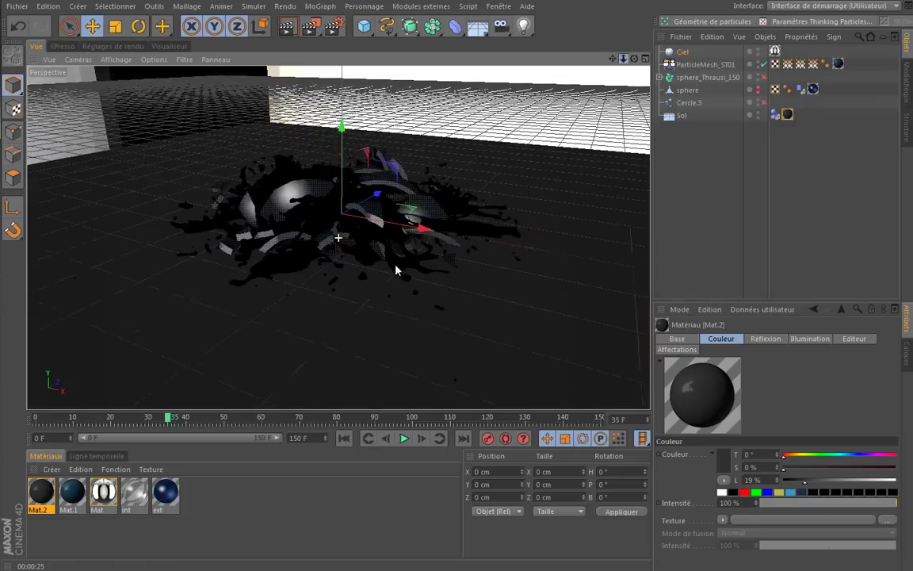
Add an area light, raise it above the floor and turn its heading
{"action": "left_click", "coordinate": [524, 28]}
{"action": "left_click", "coordinate": [685, 74]}
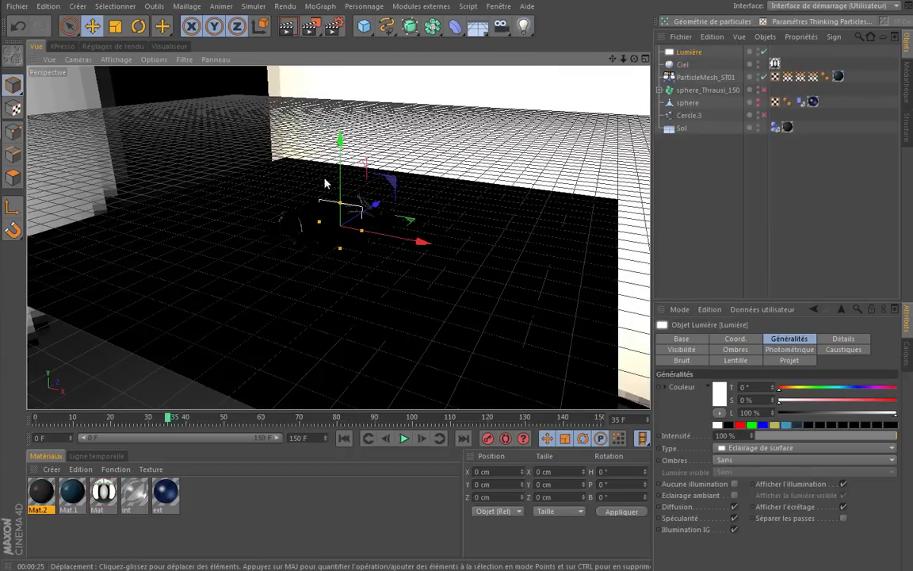
{"action": "mouse_move", "coordinate": [339, 150]}
{"action": "left_mouse_down"}
{"action": "mouse_move", "coordinate": [343, 128]}
{"action": "mouse_move", "coordinate": [367, 158]}
{"action": "left_mouse_up"}
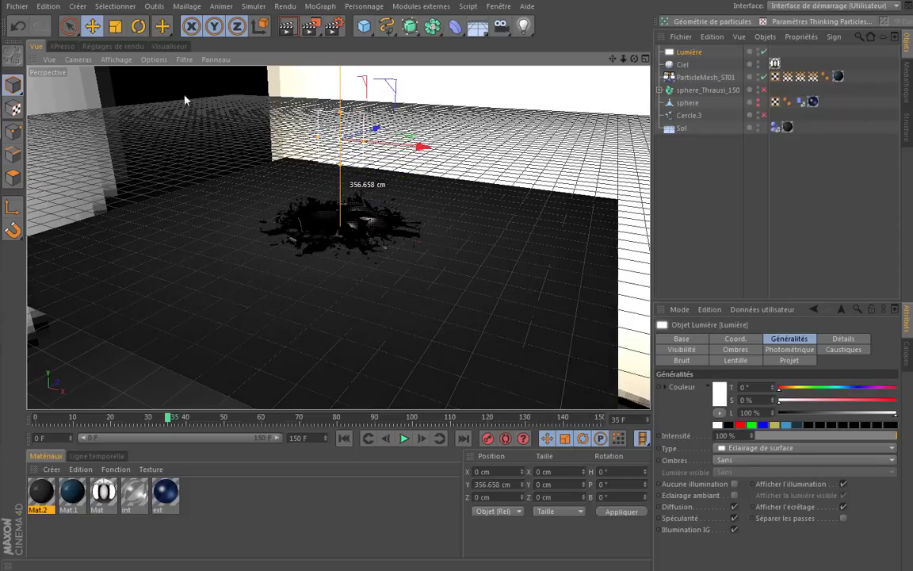
{"action": "key", "text": "r"}
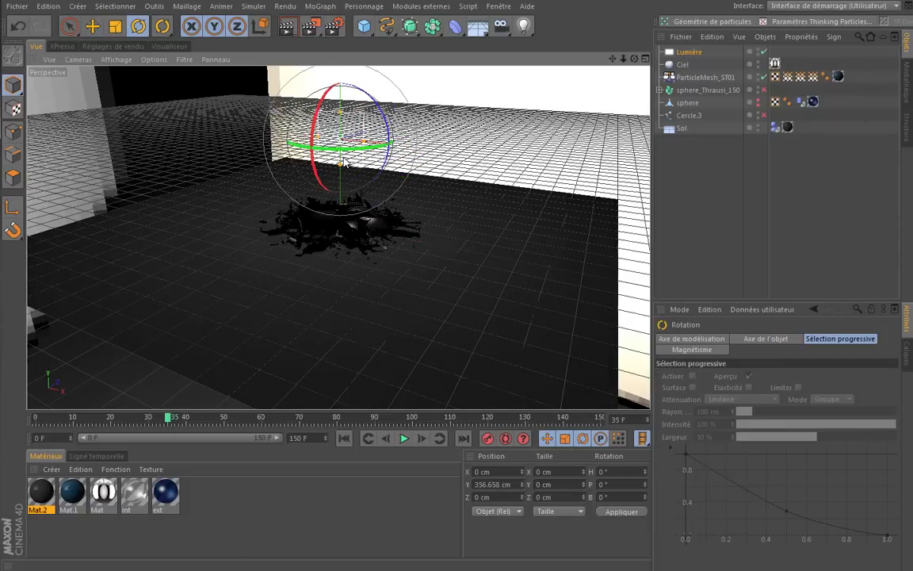
{"action": "left_click_drag", "start_coordinate": [349, 144], "coordinate": [316, 149]}
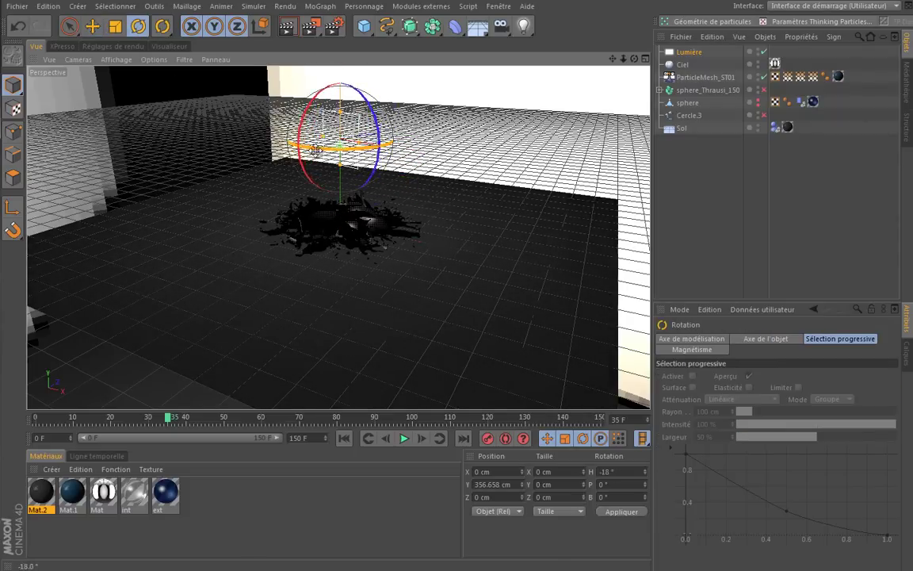
Move the light high to the upper left and aim it down at the debris (H −50.293°, P −39.427°)
{"action": "left_click", "coordinate": [252, 143]}
{"action": "left_click", "coordinate": [93, 29]}
{"action": "left_click", "coordinate": [304, 171]}
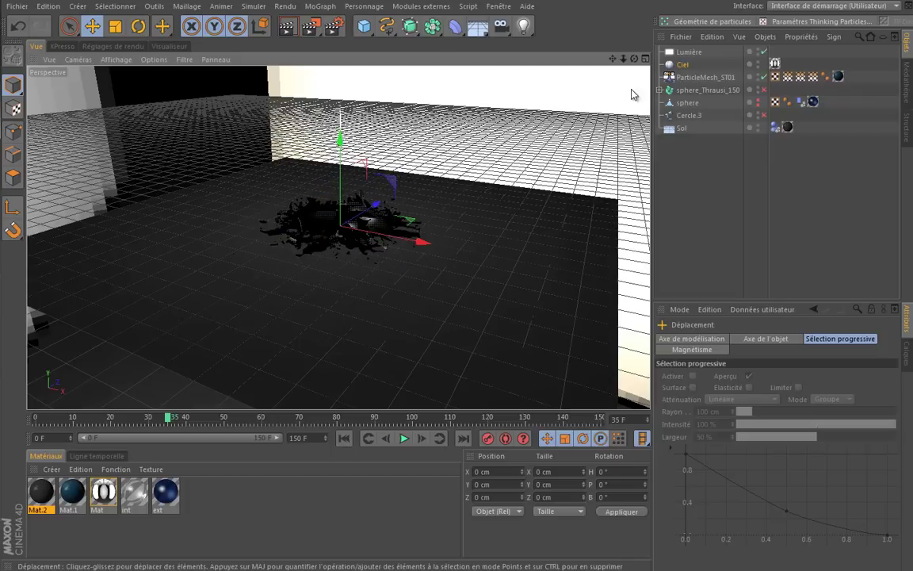
{"action": "left_click_drag", "start_coordinate": [432, 169], "coordinate": [234, 148]}
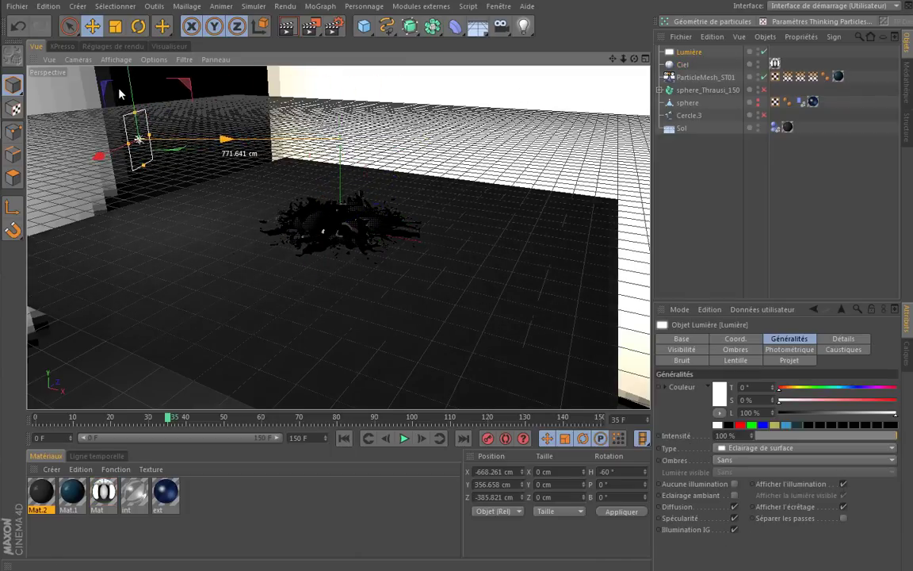
{"action": "left_click_drag", "start_coordinate": [127, 159], "coordinate": [101, 128]}
{"action": "left_click_drag", "start_coordinate": [130, 86], "coordinate": [124, 39]}
{"action": "key", "text": "r"}
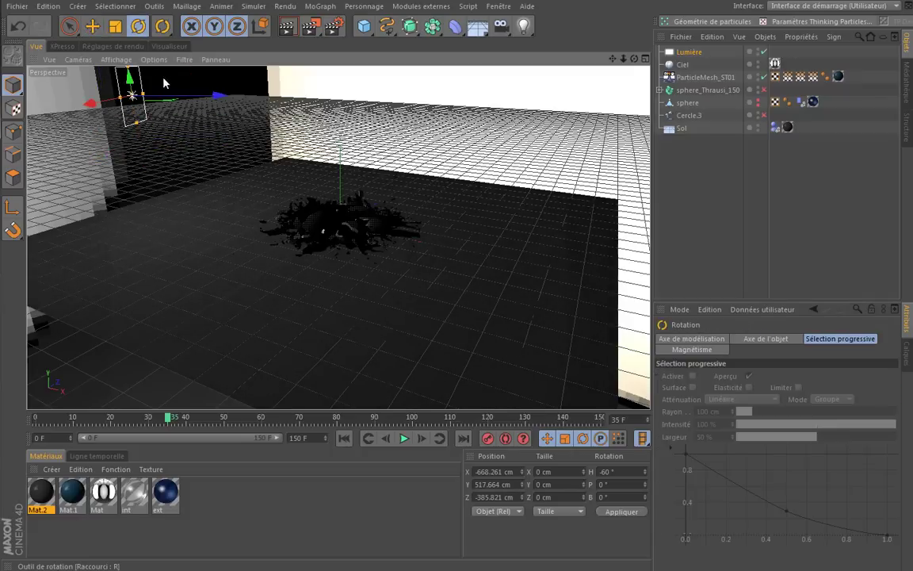
{"action": "left_click_drag", "start_coordinate": [164, 66], "coordinate": [189, 100]}
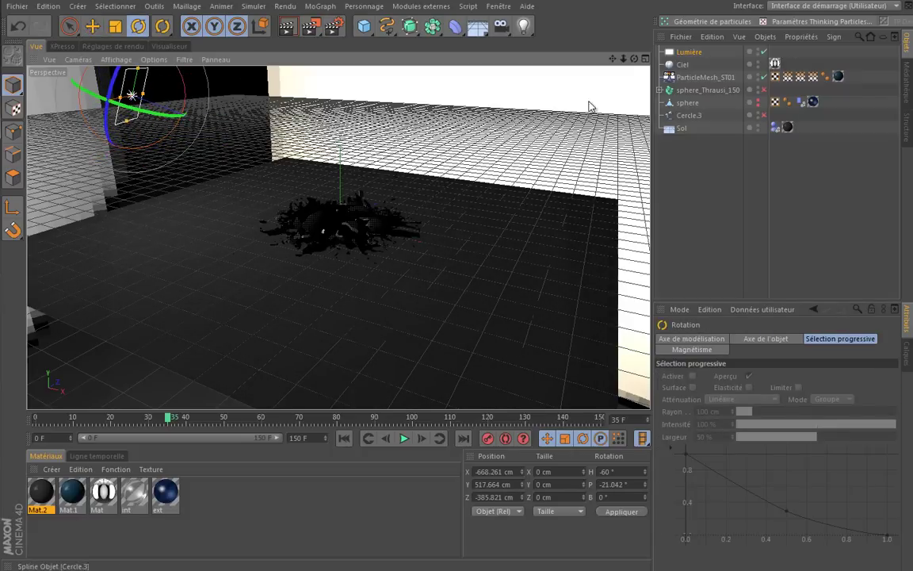
{"action": "left_click_drag", "start_coordinate": [589, 106], "coordinate": [402, 270], "text": "alt"}
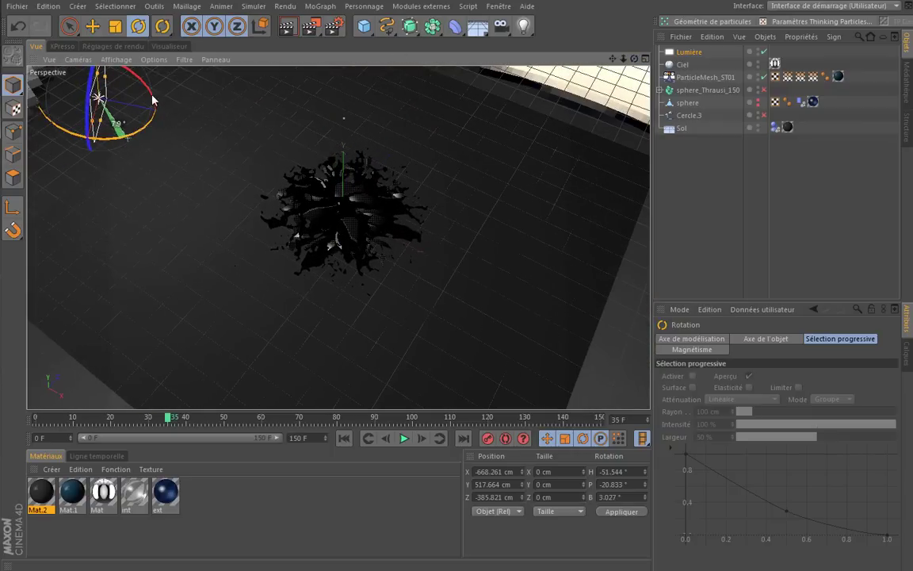
{"action": "left_click_drag", "start_coordinate": [140, 90], "coordinate": [134, 86]}
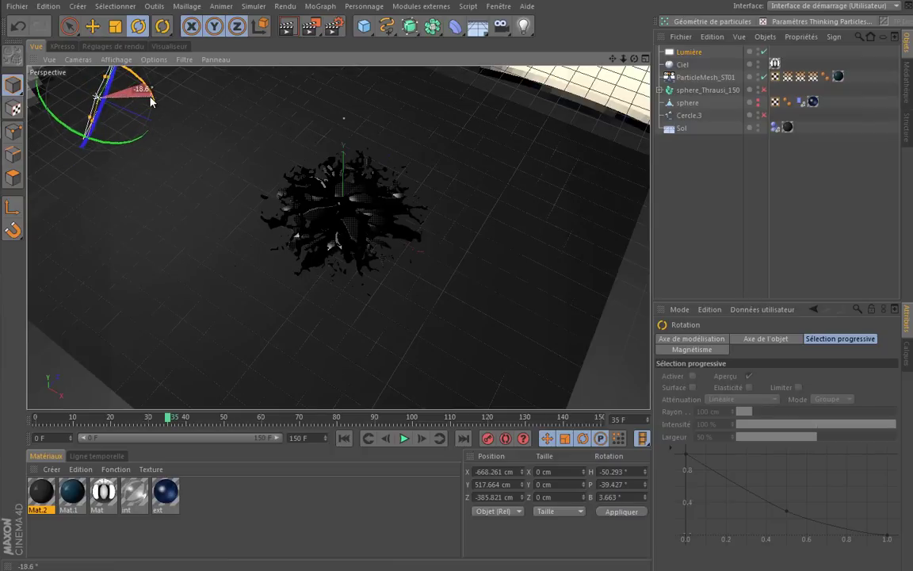
Duplicate the Lumière light with copy and paste to create Lumière.1
{"action": "left_click", "coordinate": [689, 52]}
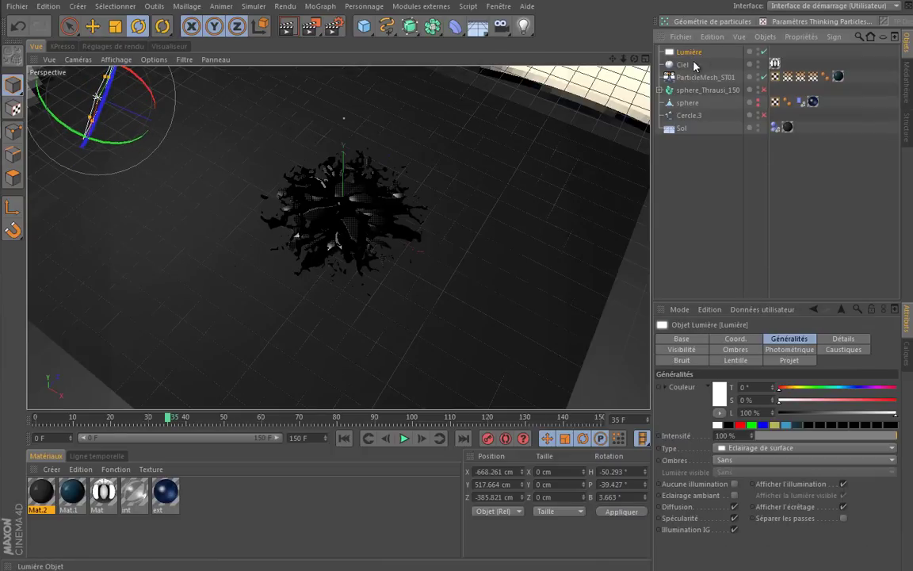
{"action": "key", "text": "ctrl+c"}
{"action": "key", "text": "ctrl+v"}
{"action": "left_click", "coordinate": [93, 29]}
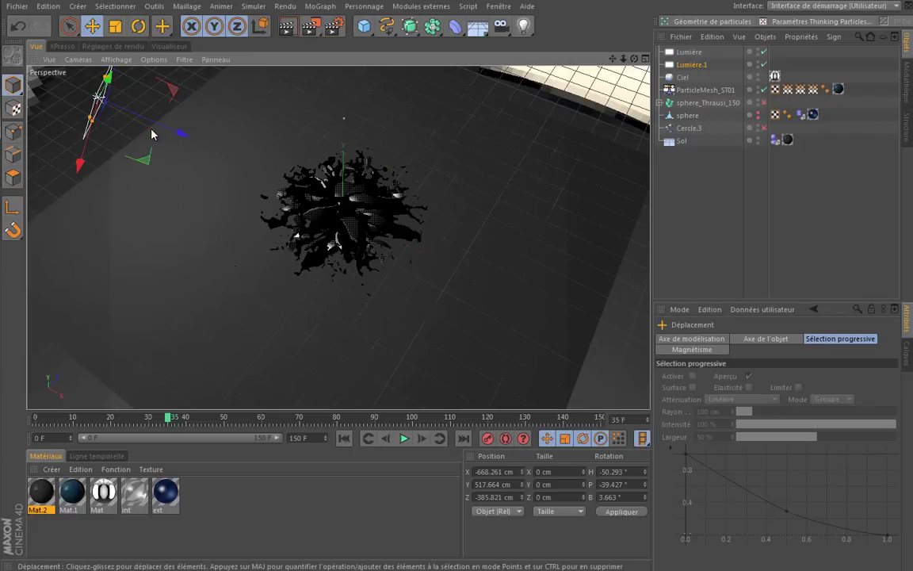
Move Lumière.1 high on the opposite side to X 643.849, Y 507.719, Z 617.213 cm
{"action": "left_click", "coordinate": [187, 139]}
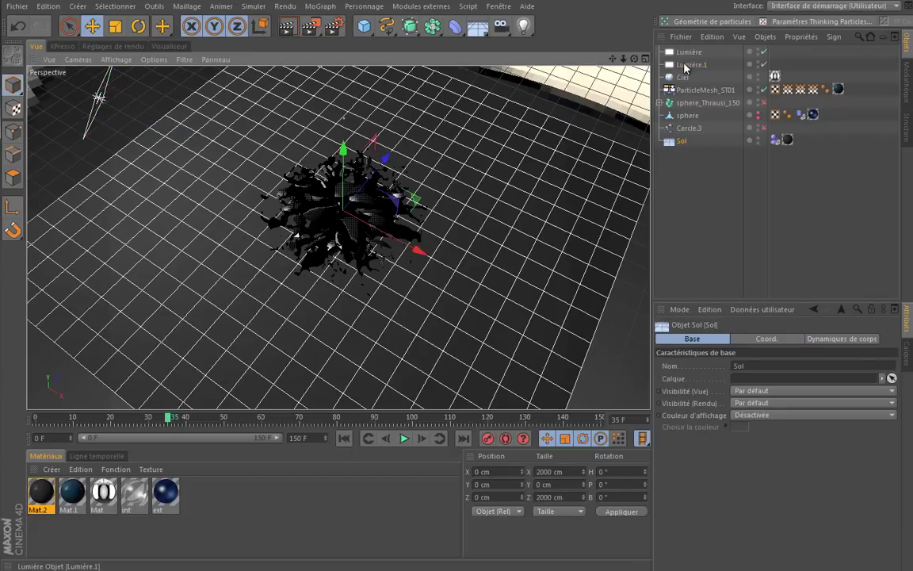
{"action": "left_click", "coordinate": [686, 66]}
{"action": "mouse_move", "coordinate": [179, 132]}
{"action": "left_mouse_down"}
{"action": "mouse_move", "coordinate": [311, 195]}
{"action": "mouse_move", "coordinate": [404, 103]}
{"action": "mouse_move", "coordinate": [572, 103]}
{"action": "left_mouse_up"}
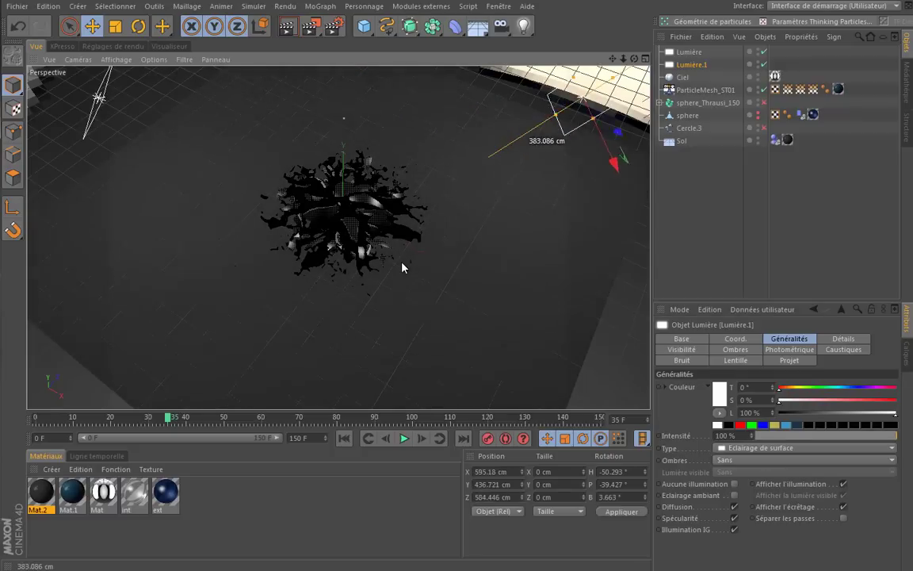
{"action": "mouse_move", "coordinate": [404, 268]}
{"action": "left_mouse_down"}
{"action": "mouse_move", "coordinate": [451, 148]}
{"action": "mouse_move", "coordinate": [508, 190]}
{"action": "left_mouse_up"}
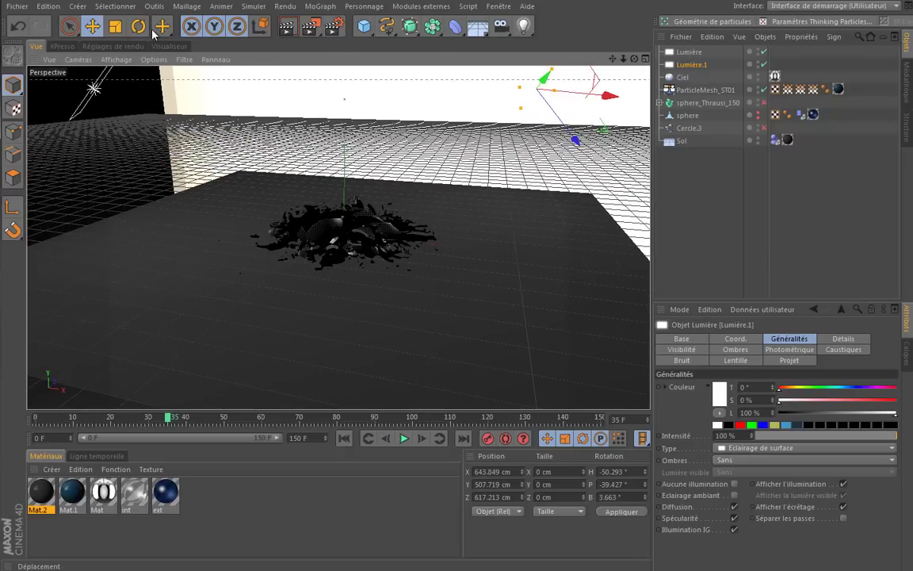
{"action": "left_click", "coordinate": [138, 27]}
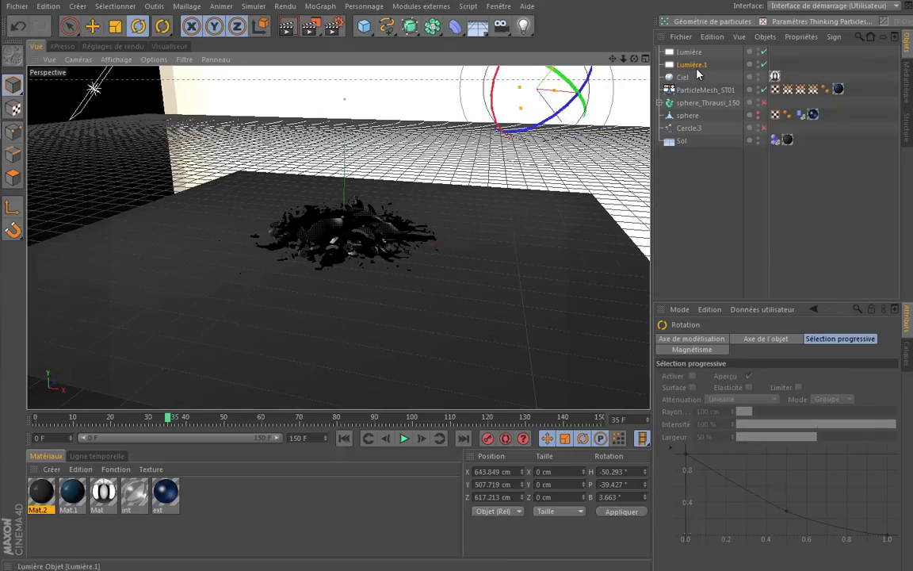
{"action": "left_click", "coordinate": [683, 77]}
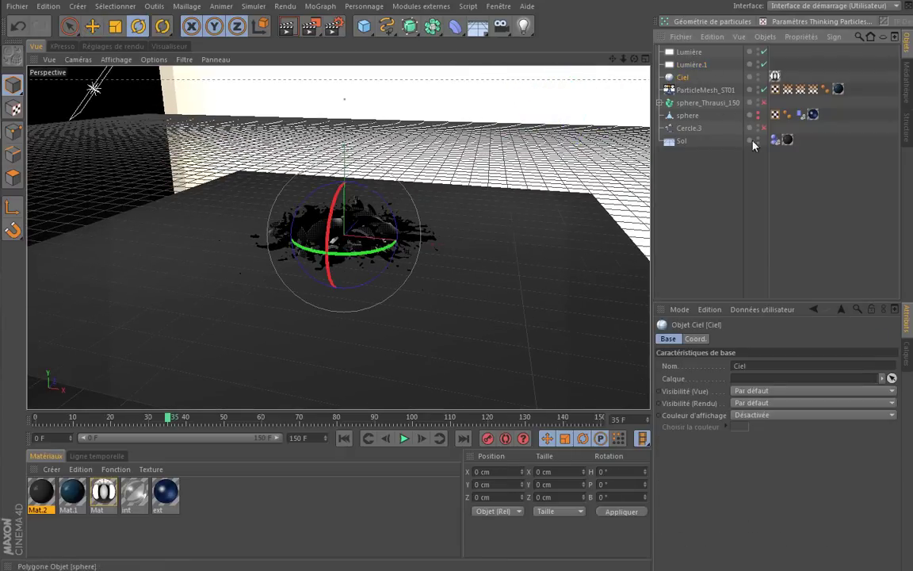
Add a render tag to the Ciel sky so it is hidden from the camera
{"action": "right_click", "coordinate": [679, 80]}
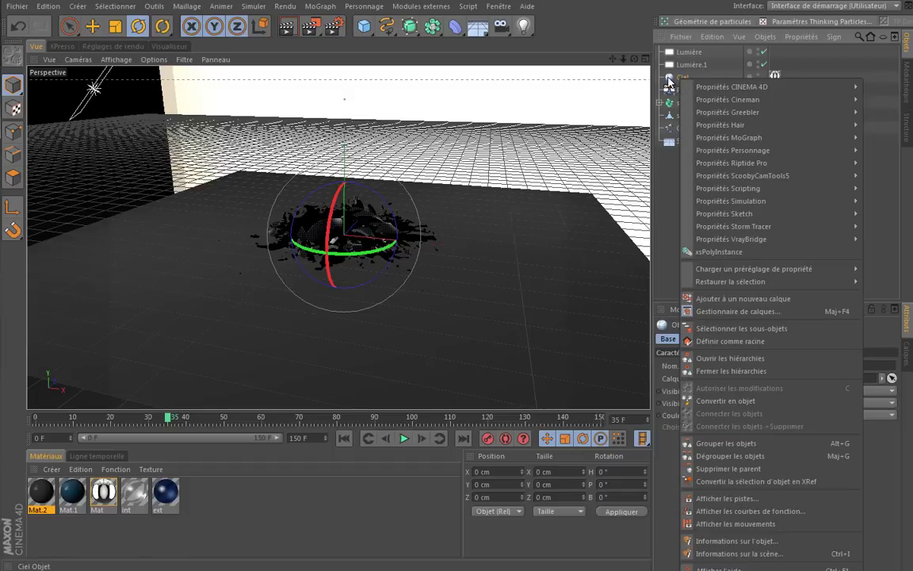
{"action": "mouse_move", "coordinate": [731, 87]}
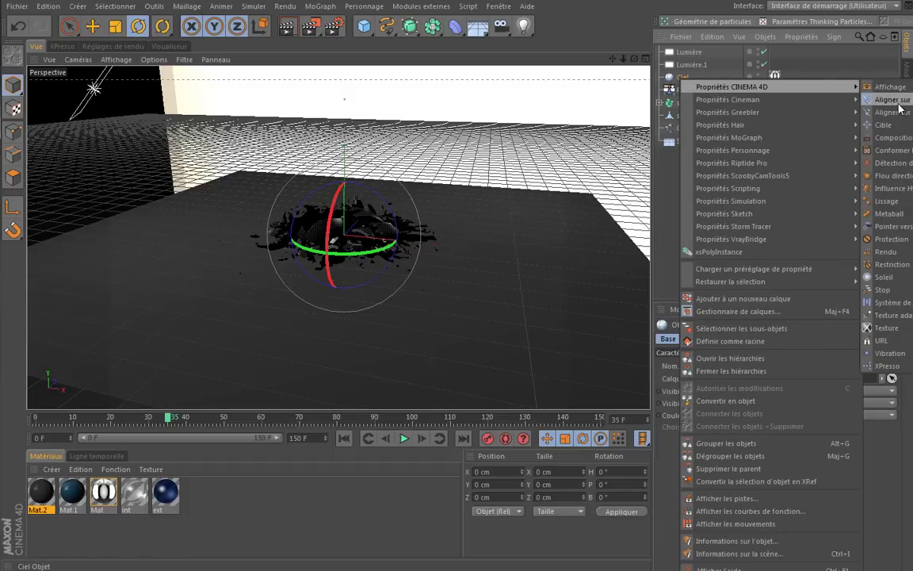
{"action": "left_click", "coordinate": [885, 251]}
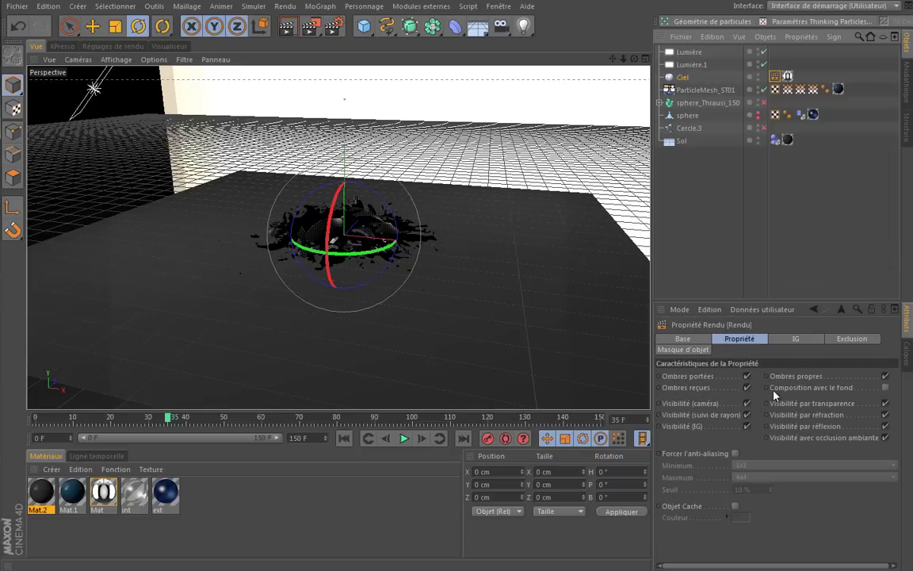
{"action": "left_click", "coordinate": [747, 404]}
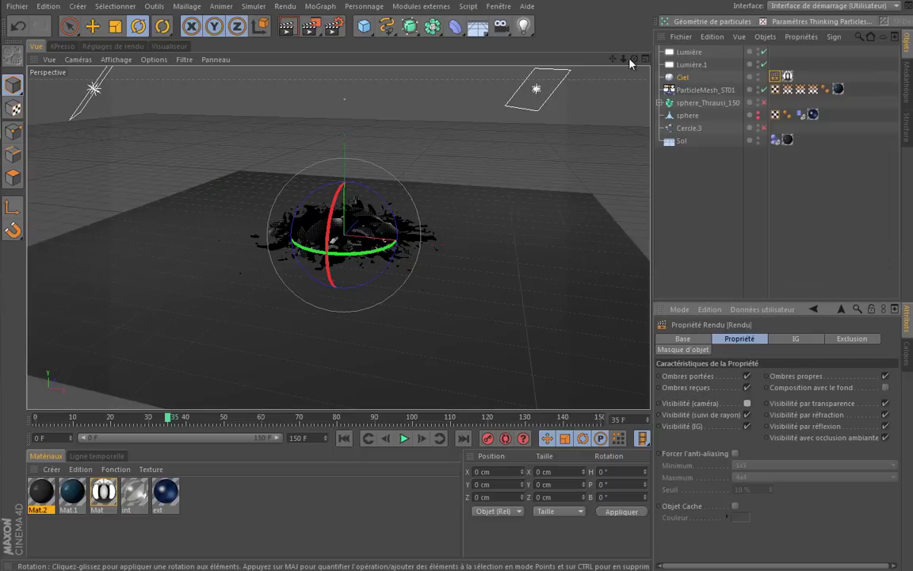
{"action": "left_click_drag", "start_coordinate": [634, 58], "coordinate": [402, 269]}
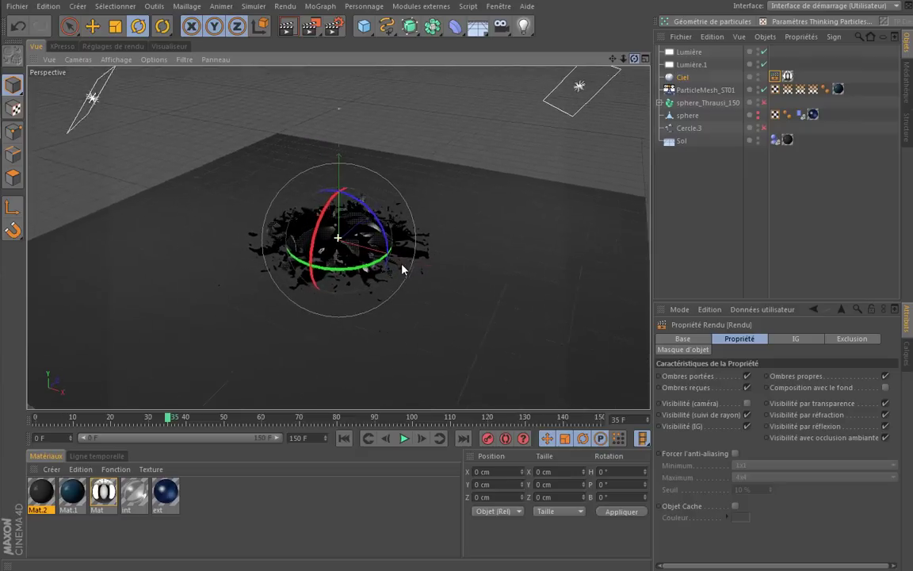
{"action": "left_click_drag", "start_coordinate": [634, 59], "coordinate": [616, 170]}
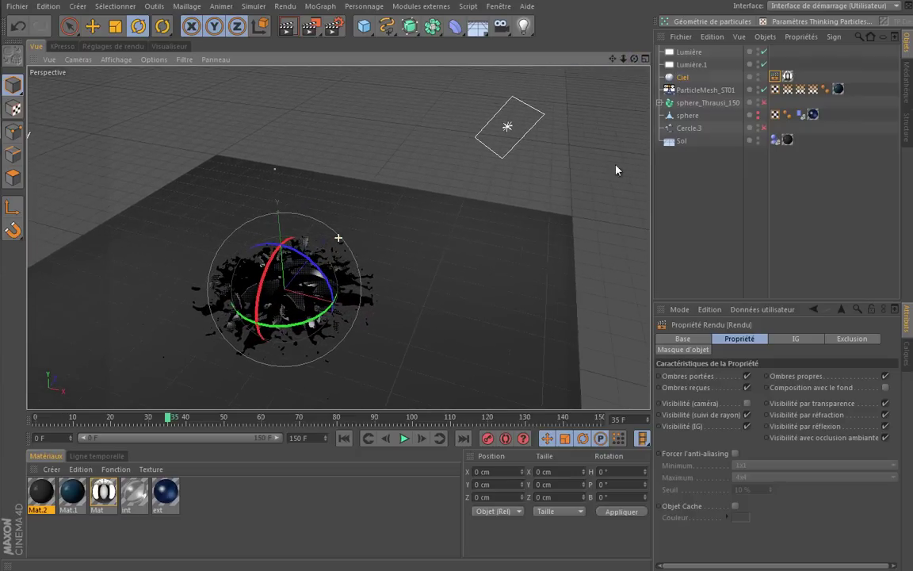
Rotate Lumière.1 down toward the splash to H −55.13°, P 41.545°, B 3.78°
{"action": "left_click", "coordinate": [162, 27]}
{"action": "left_click", "coordinate": [511, 115]}
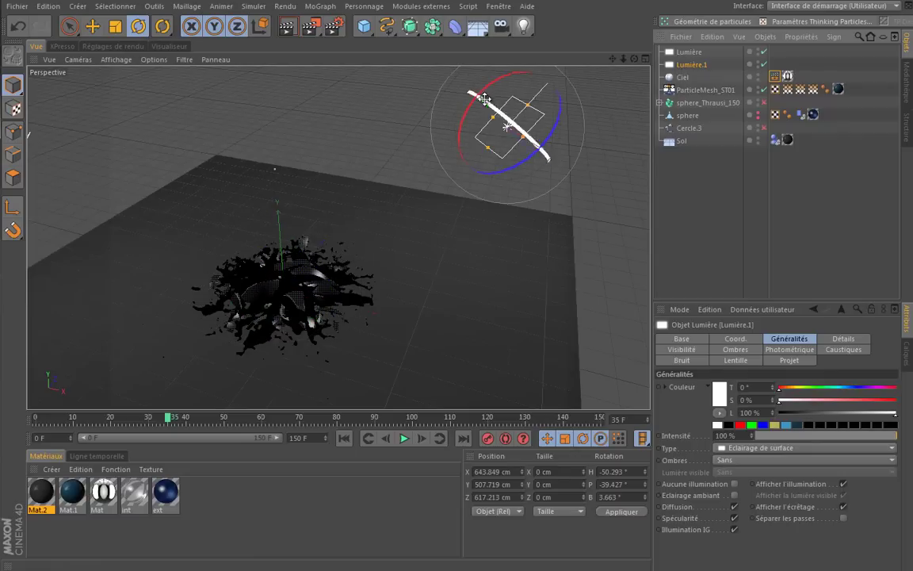
{"action": "left_click_drag", "start_coordinate": [485, 99], "coordinate": [412, 179]}
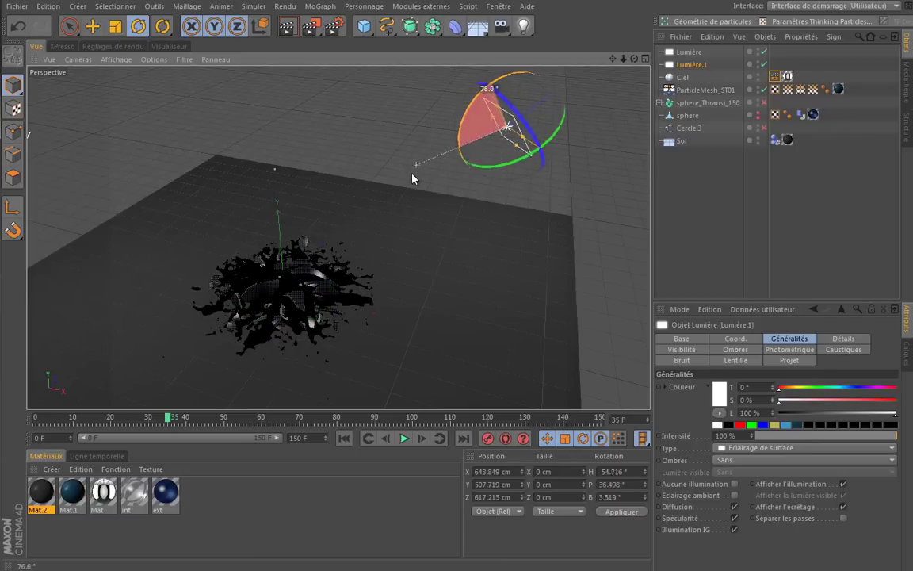
{"action": "left_click_drag", "start_coordinate": [413, 178], "coordinate": [565, 179]}
{"action": "mouse_move", "coordinate": [565, 179]}
{"action": "left_mouse_down", "text": "alt"}
{"action": "mouse_move", "coordinate": [446, 204]}
{"action": "mouse_move", "coordinate": [496, 154]}
{"action": "left_mouse_up", "text": "alt"}
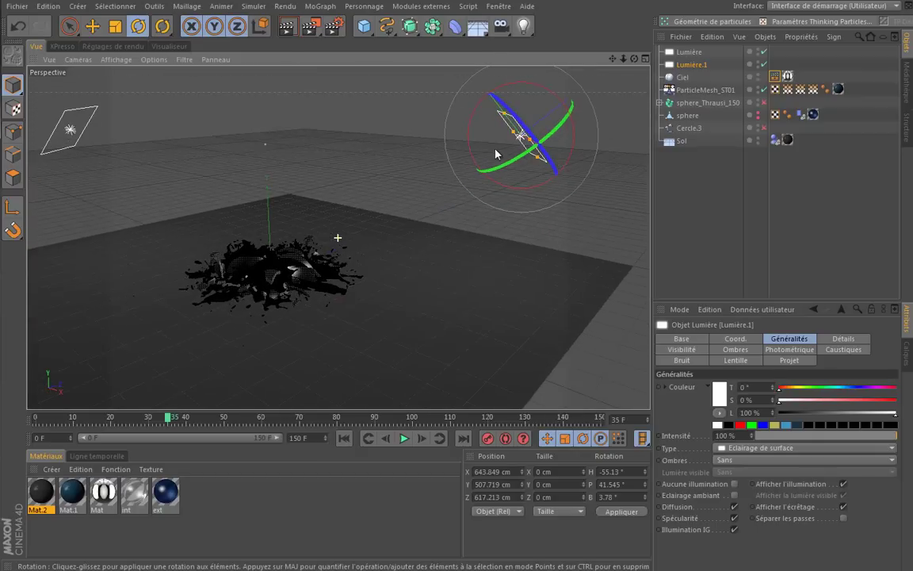
{"action": "left_click_drag", "start_coordinate": [392, 204], "coordinate": [399, 157], "text": "alt"}
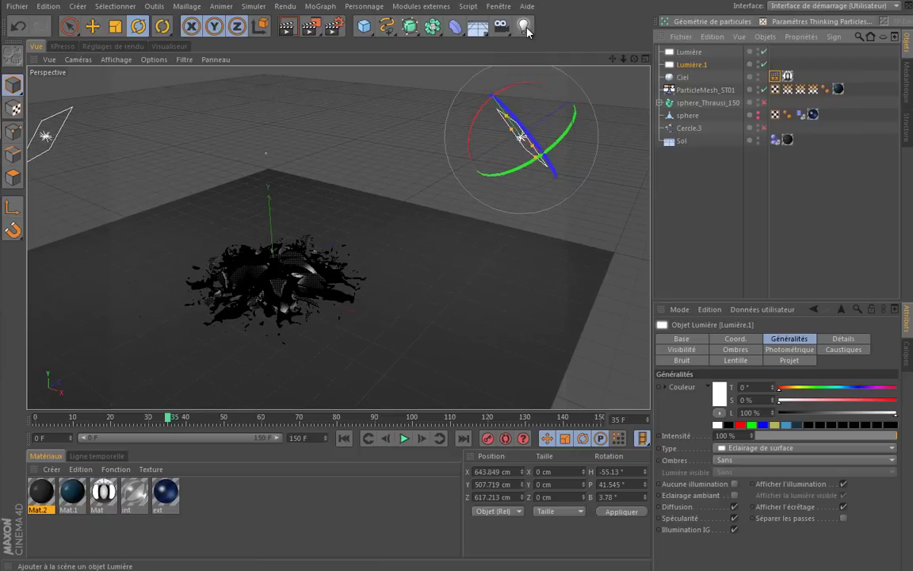
Add a third light, Lumière.2, and move it to X 446 cm, raised to Y 682.91 cm
{"action": "left_click_drag", "start_coordinate": [528, 30], "coordinate": [620, 62]}
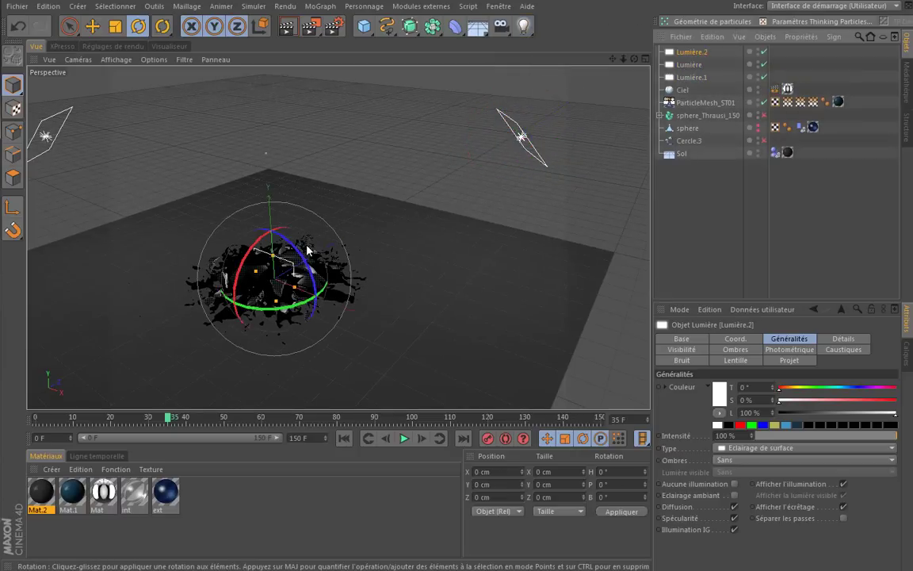
{"action": "left_click", "coordinate": [88, 26]}
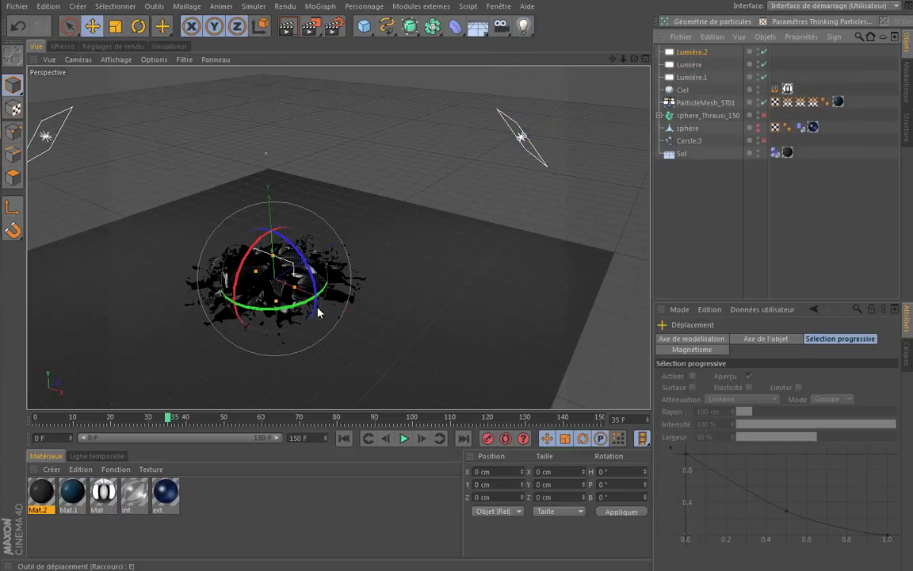
{"action": "left_click_drag", "start_coordinate": [337, 310], "coordinate": [458, 358]}
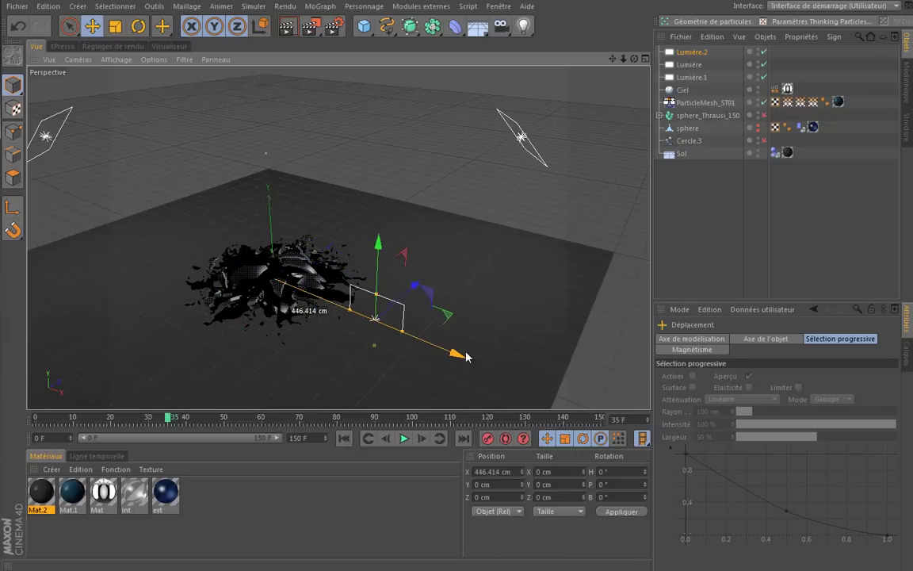
{"action": "left_click_drag", "start_coordinate": [557, 273], "coordinate": [563, 299], "text": "alt"}
{"action": "left_click_drag", "start_coordinate": [471, 277], "coordinate": [395, 358]}
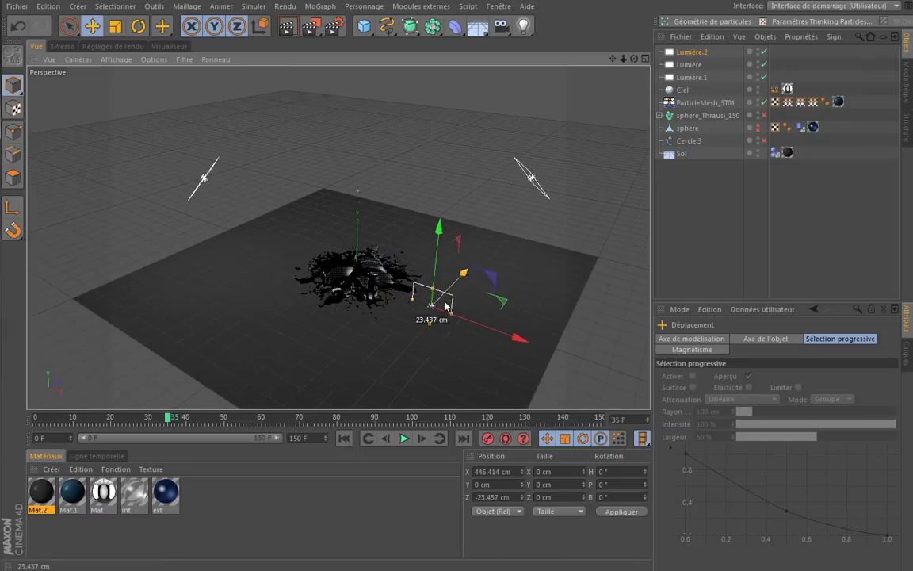
{"action": "mouse_move", "coordinate": [344, 334]}
{"action": "left_mouse_down"}
{"action": "mouse_move", "coordinate": [379, 204]}
{"action": "mouse_move", "coordinate": [416, 314]}
{"action": "mouse_move", "coordinate": [440, 313]}
{"action": "left_mouse_up"}
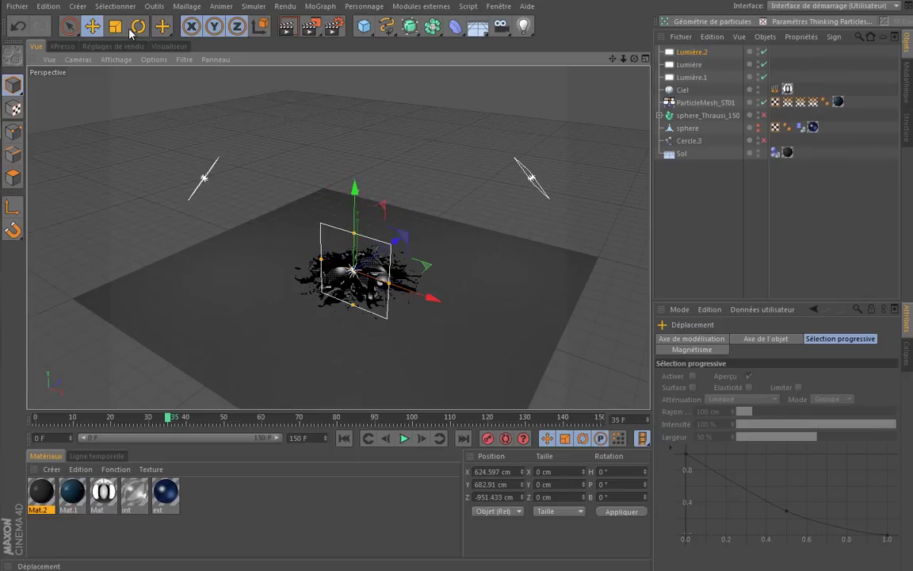
Angle Lumière.2 to H 35.292°, P −28.026° and widen its area shape
{"action": "key", "text": "r"}
{"action": "left_click_drag", "start_coordinate": [394, 273], "coordinate": [421, 299]}
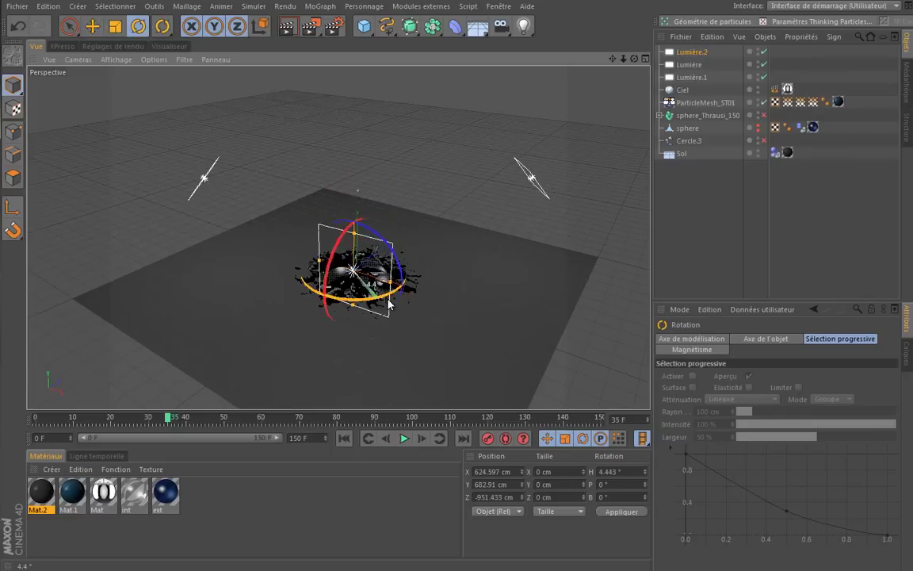
{"action": "mouse_move", "coordinate": [467, 225]}
{"action": "left_mouse_down", "text": "alt"}
{"action": "mouse_move", "coordinate": [354, 330]}
{"action": "mouse_move", "coordinate": [354, 372]}
{"action": "mouse_move", "coordinate": [332, 238]}
{"action": "mouse_move", "coordinate": [175, 190]}
{"action": "mouse_move", "coordinate": [265, 230]}
{"action": "mouse_move", "coordinate": [429, 253]}
{"action": "left_mouse_up", "text": "alt"}
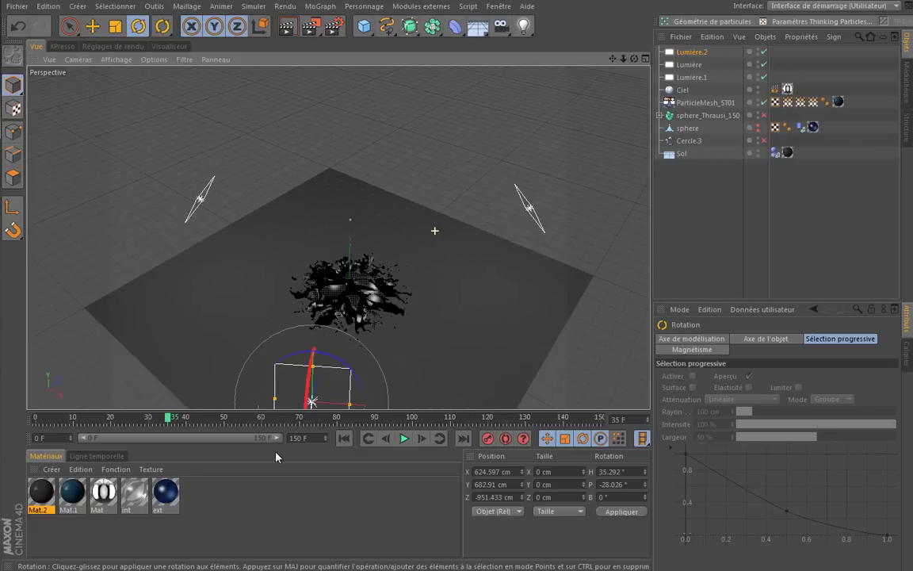
{"action": "left_click_drag", "start_coordinate": [352, 408], "coordinate": [411, 407]}
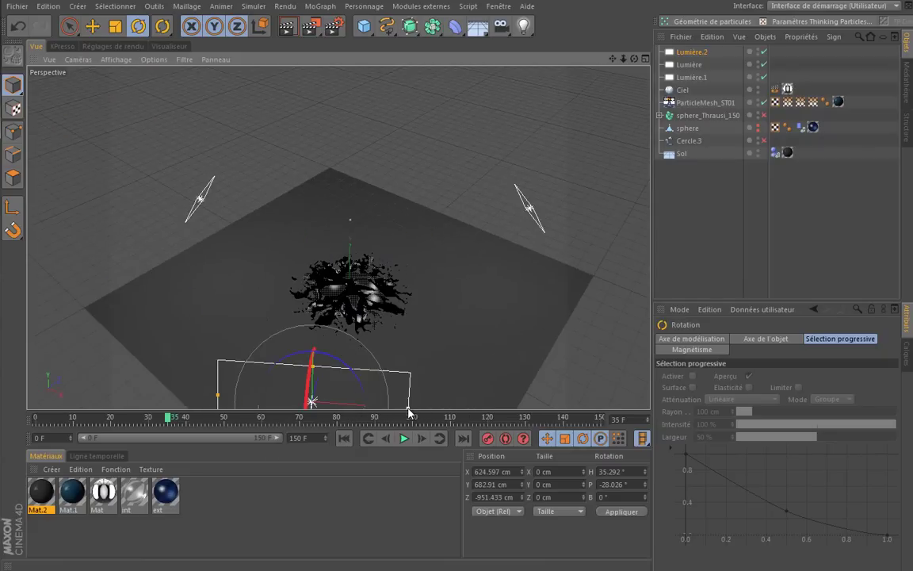
{"action": "left_click_drag", "start_coordinate": [492, 277], "coordinate": [512, 242], "text": "alt"}
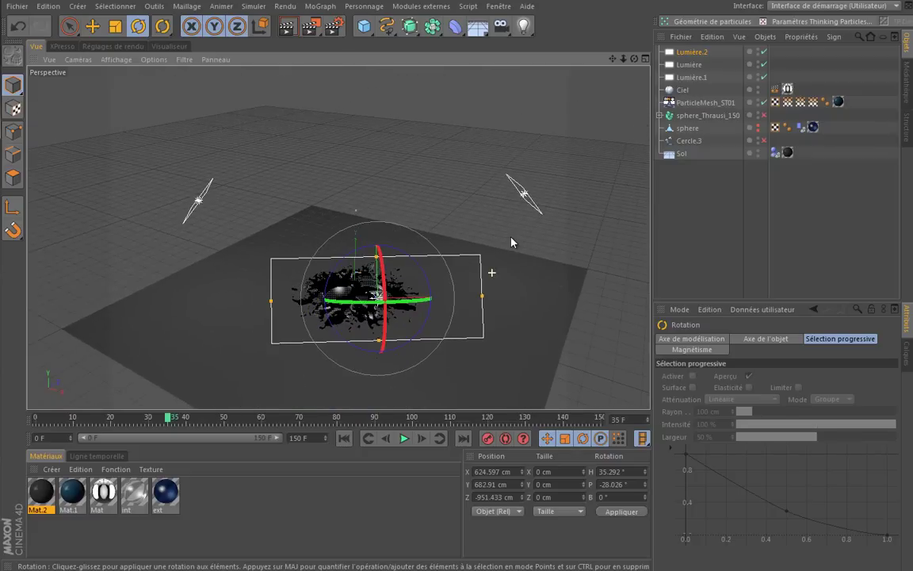
{"action": "left_click", "coordinate": [691, 51]}
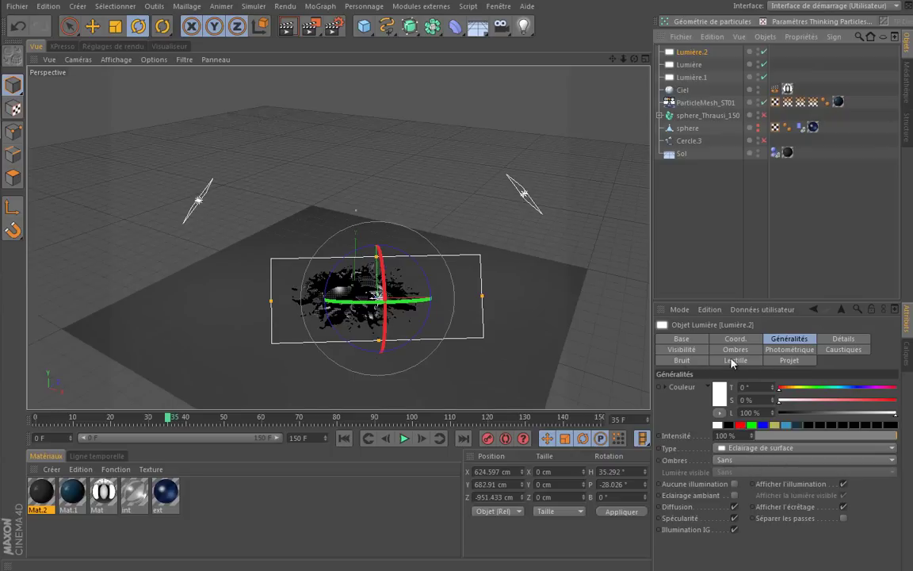
Give Lumière.2 soft shadow maps at 750x750 resolution
{"action": "left_click", "coordinate": [742, 350]}
{"action": "left_click", "coordinate": [753, 387]}
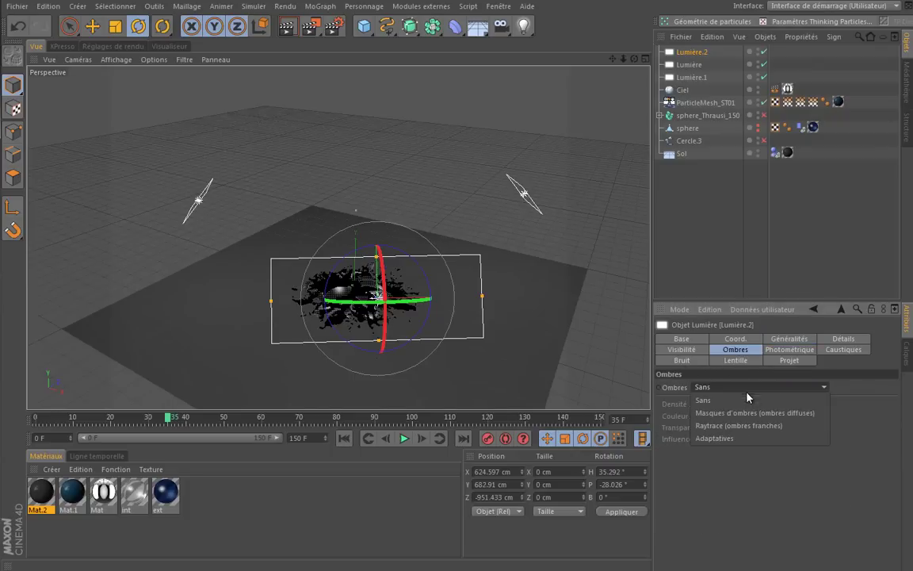
{"action": "left_click", "coordinate": [759, 418]}
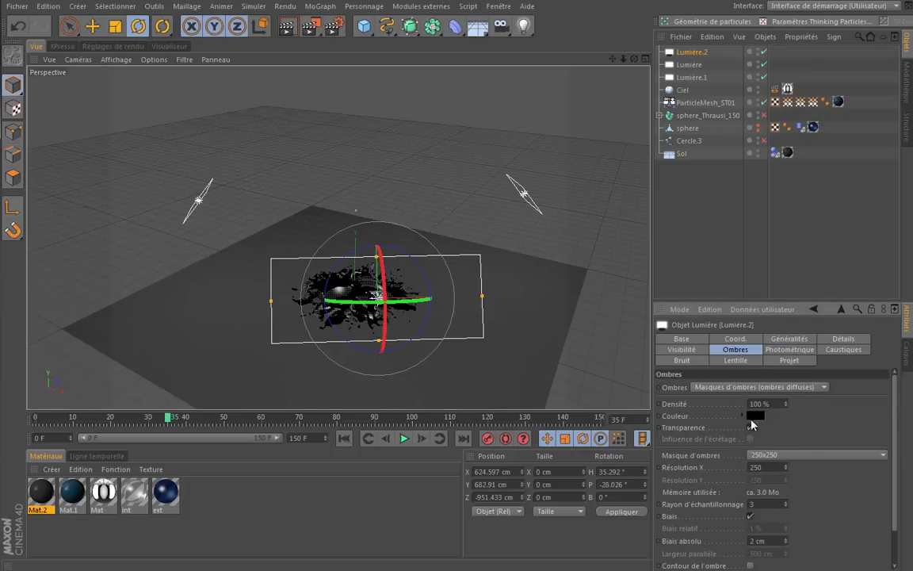
{"action": "left_click", "coordinate": [805, 457]}
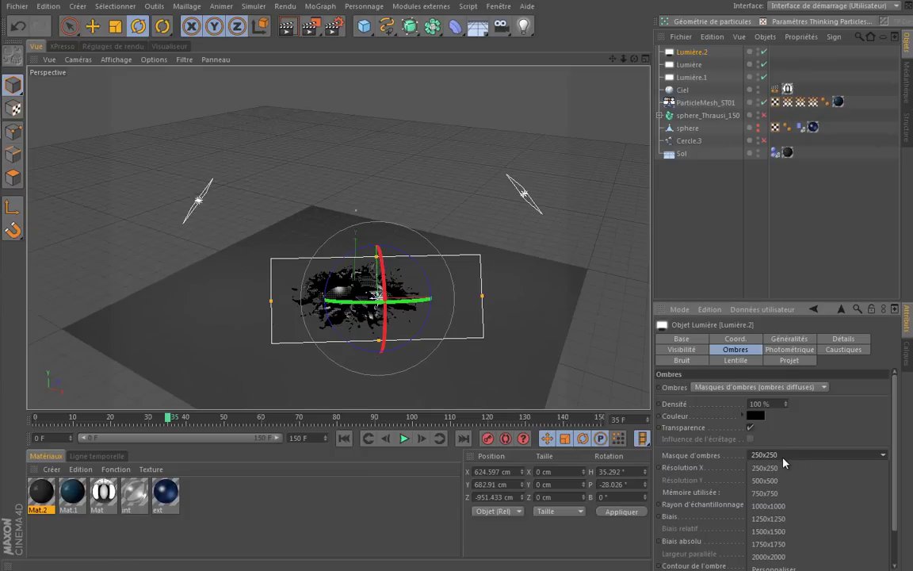
{"action": "left_click", "coordinate": [776, 494]}
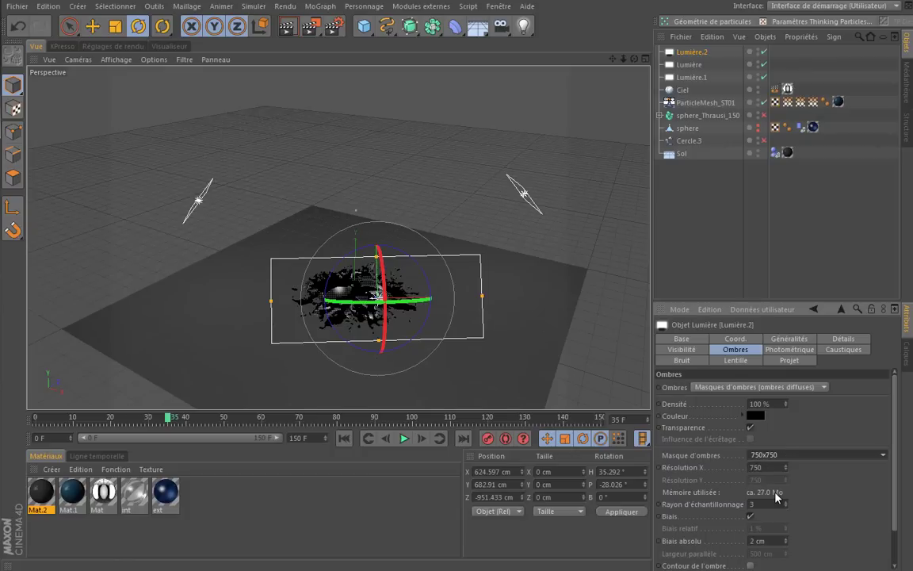
Give Lumière and Lumière.1 soft shadow maps at 500x500 with 60% shadow density
{"action": "left_click", "coordinate": [690, 64]}
{"action": "left_click", "coordinate": [692, 77], "text": "shift"}
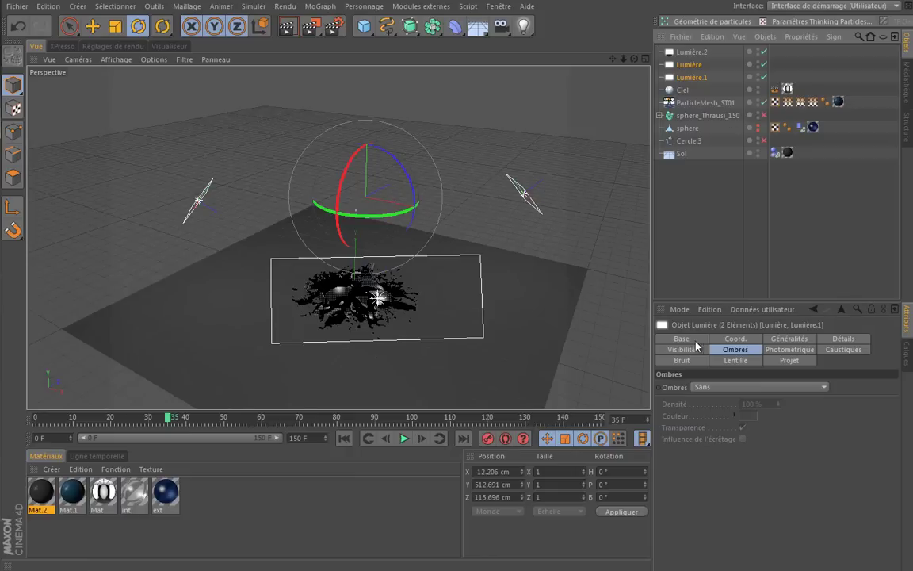
{"action": "left_click", "coordinate": [739, 388]}
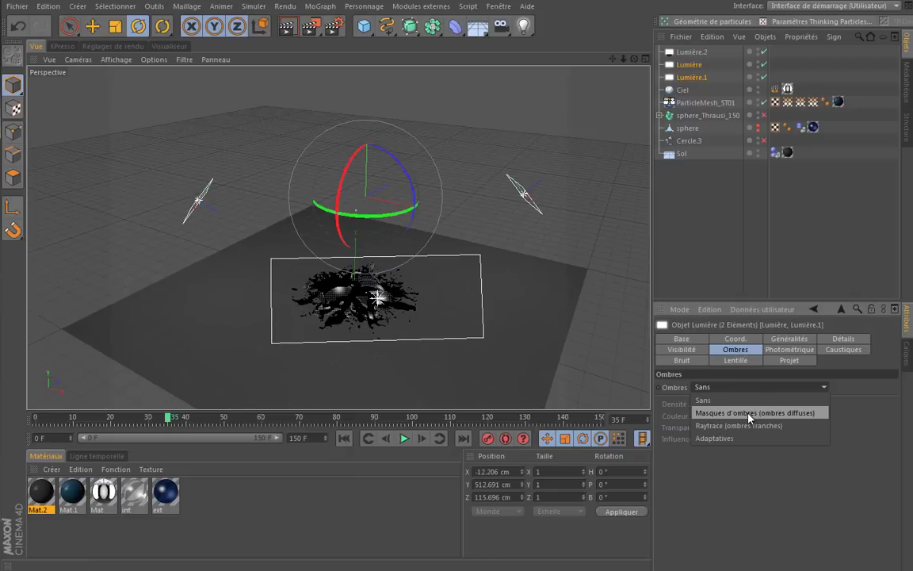
{"action": "left_click", "coordinate": [749, 414]}
{"action": "left_click", "coordinate": [780, 457]}
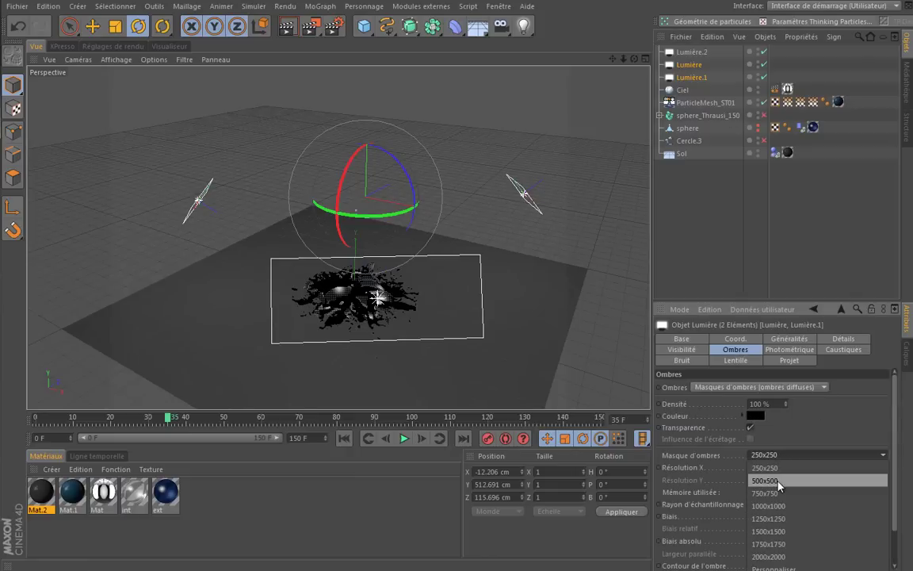
{"action": "left_click", "coordinate": [779, 482]}
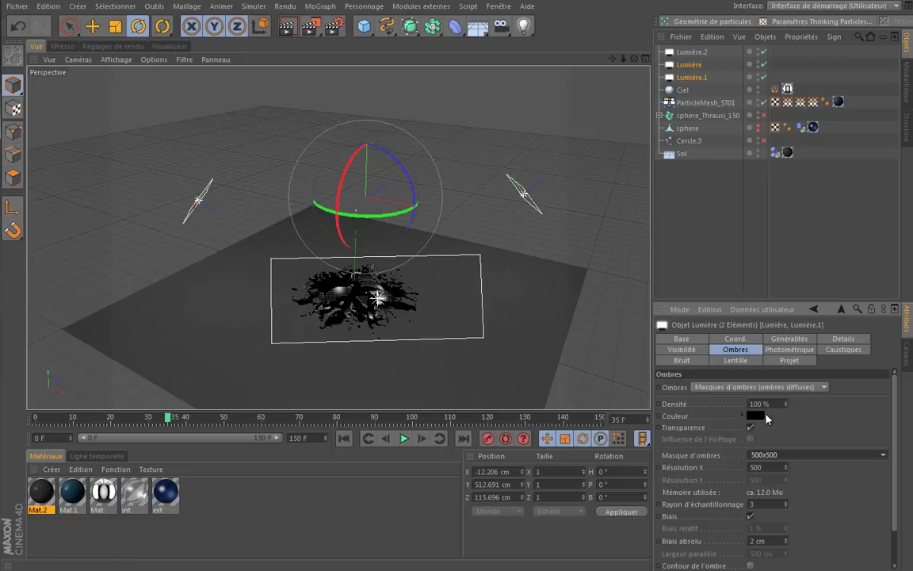
{"action": "left_click_drag", "start_coordinate": [768, 405], "coordinate": [699, 405]}
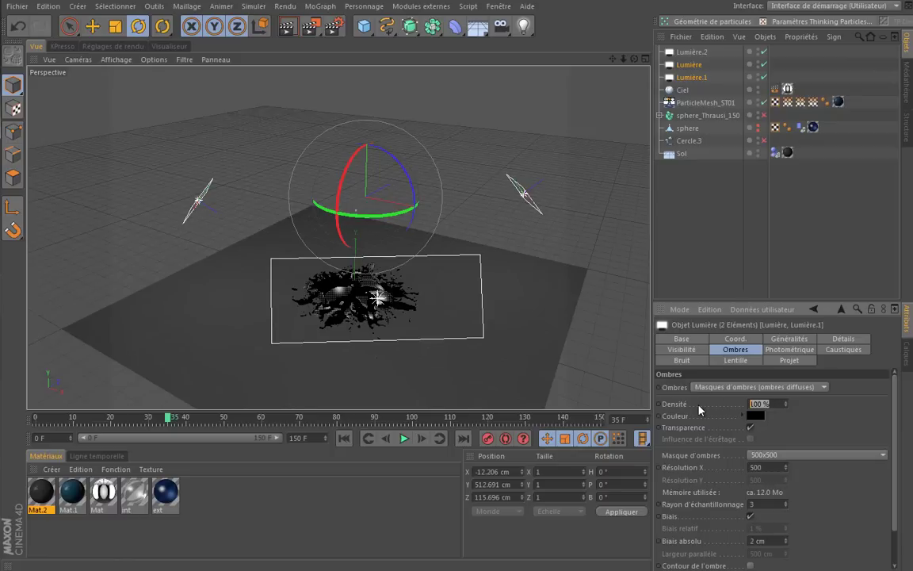
{"action": "type", "text": "60"}
{"action": "key", "text": "Return"}
{"action": "left_click", "coordinate": [791, 339]}
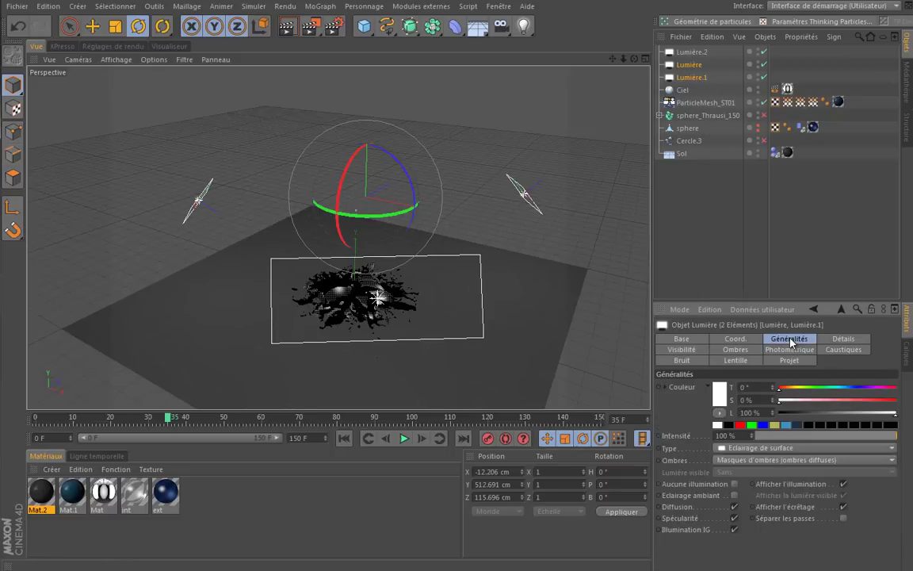
{"action": "left_click", "coordinate": [726, 435]}
Set Lumière and Lumière.1 to 60% intensity and tint Lumière slightly pink
{"action": "type", "text": "60"}
{"action": "key", "text": "Return"}
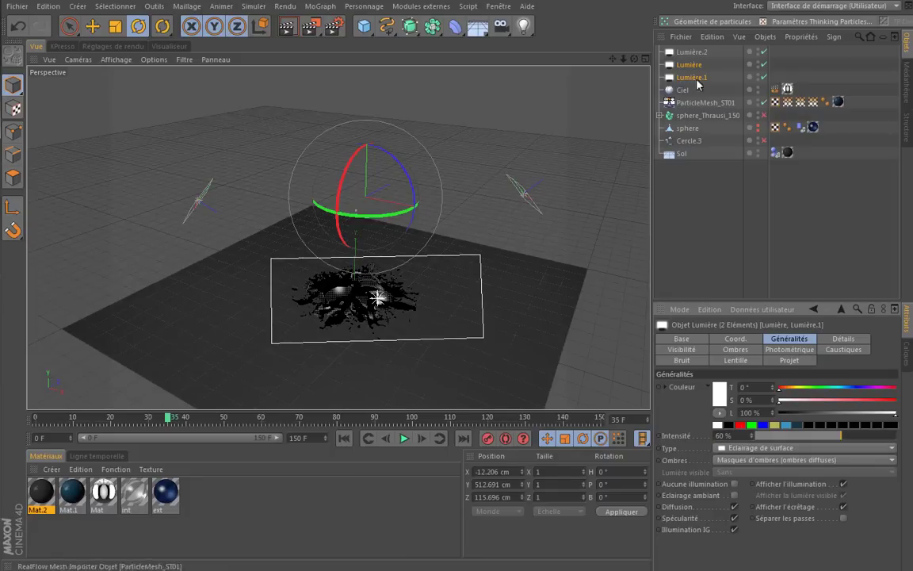
{"action": "left_click", "coordinate": [689, 65]}
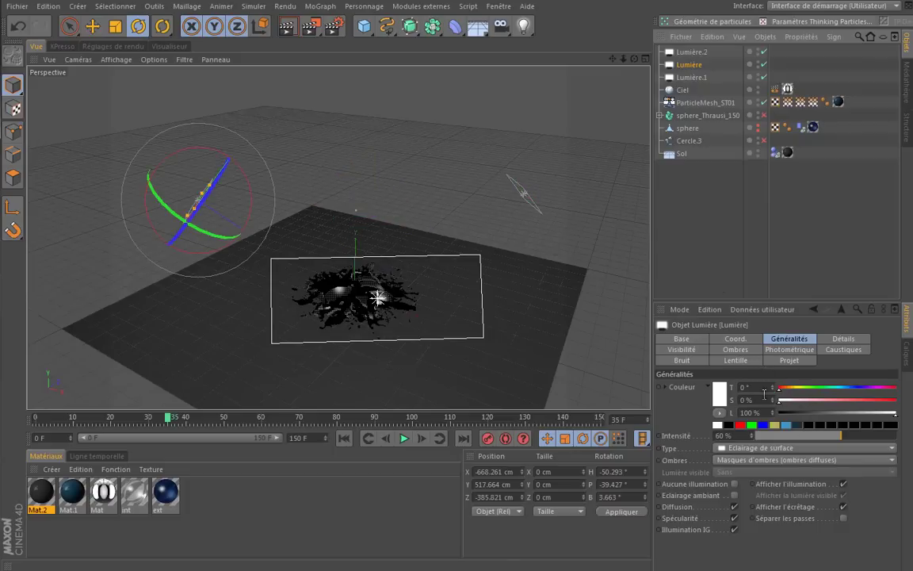
{"action": "left_click_drag", "start_coordinate": [779, 405], "coordinate": [784, 408]}
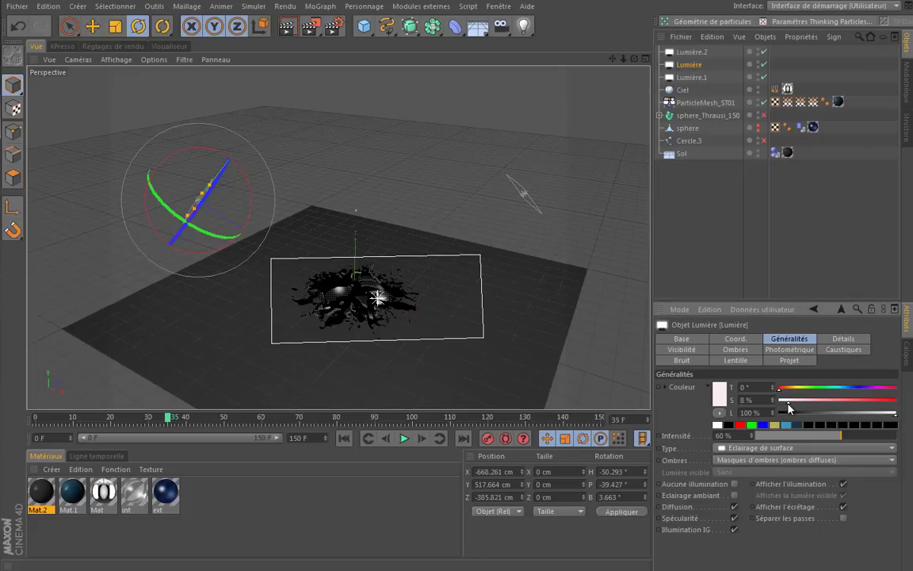
Make Lumière.1 pale blue (201°, 8%, 80%) and zoom in on the particle mesh
{"action": "left_click", "coordinate": [692, 77]}
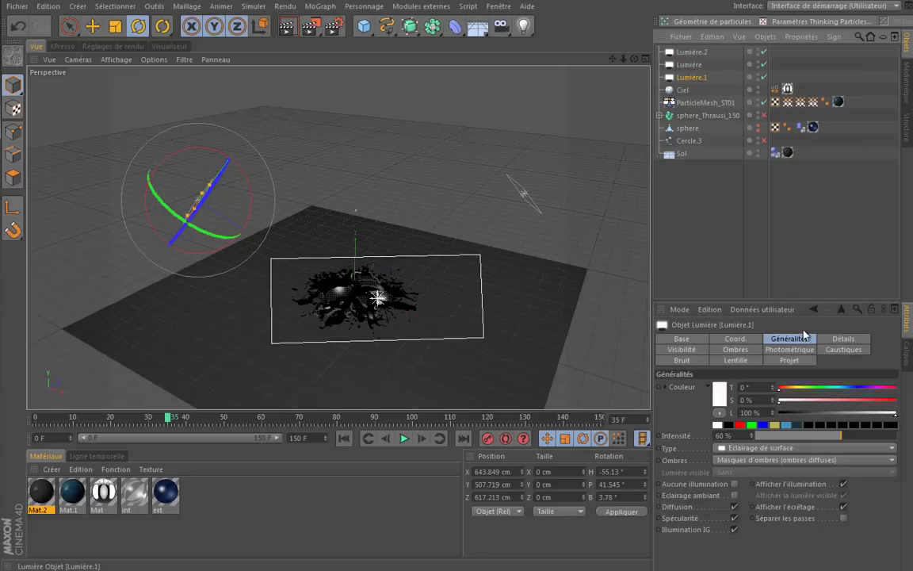
{"action": "left_click_drag", "start_coordinate": [850, 387], "coordinate": [855, 391]}
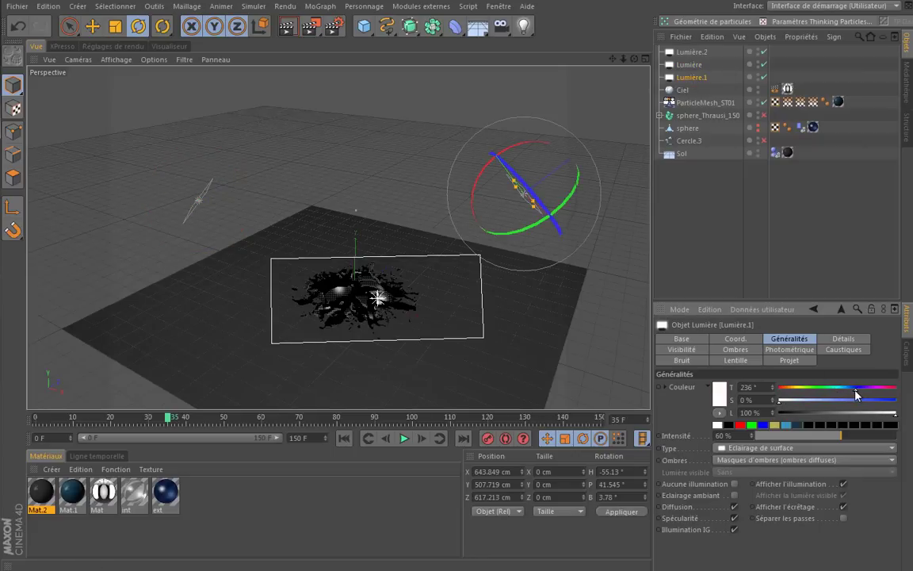
{"action": "left_click", "coordinate": [788, 425]}
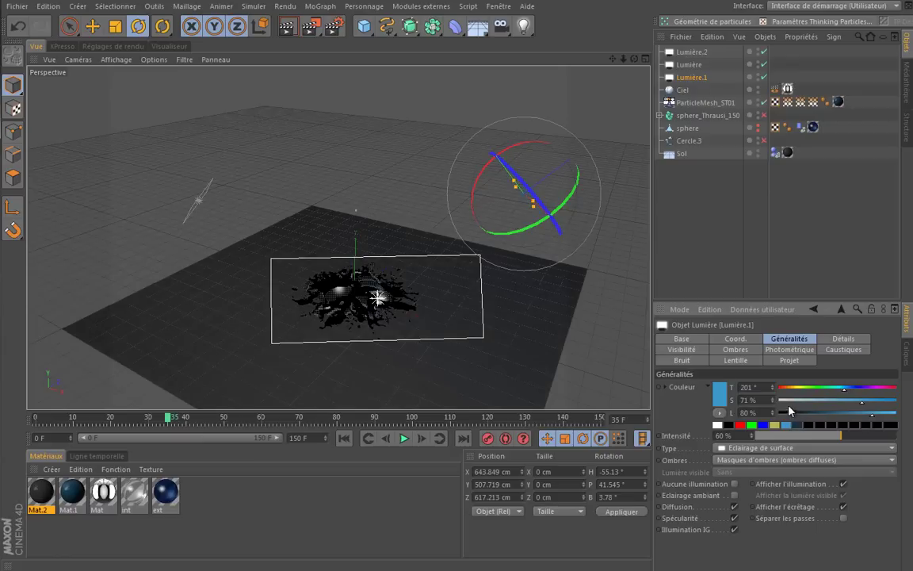
{"action": "left_click_drag", "start_coordinate": [865, 401], "coordinate": [792, 401]}
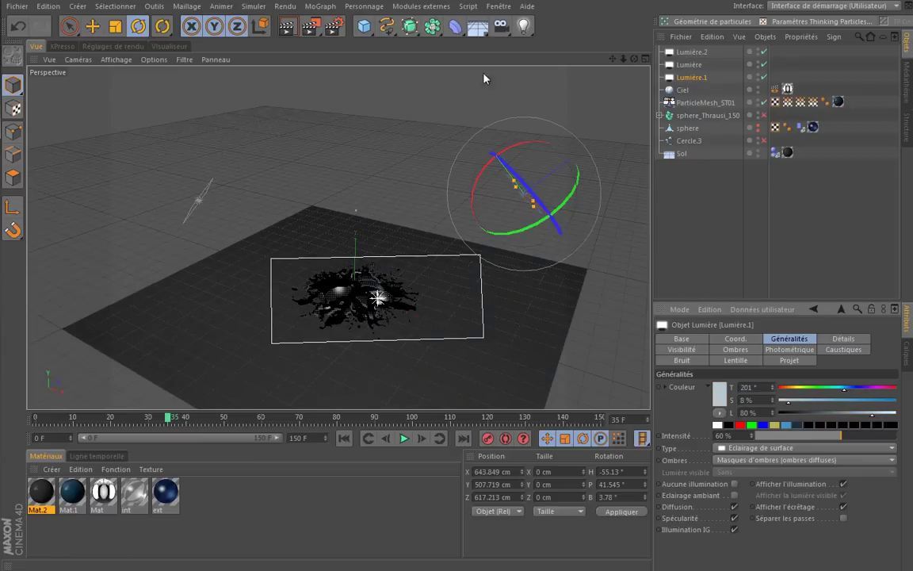
{"action": "scroll", "coordinate": [375, 339], "scroll_direction": "up", "scroll_amount": 3}
{"action": "scroll", "coordinate": [376, 340], "scroll_direction": "up", "scroll_amount": 2}
{"action": "scroll", "coordinate": [373, 336], "scroll_direction": "up", "scroll_amount": 1}
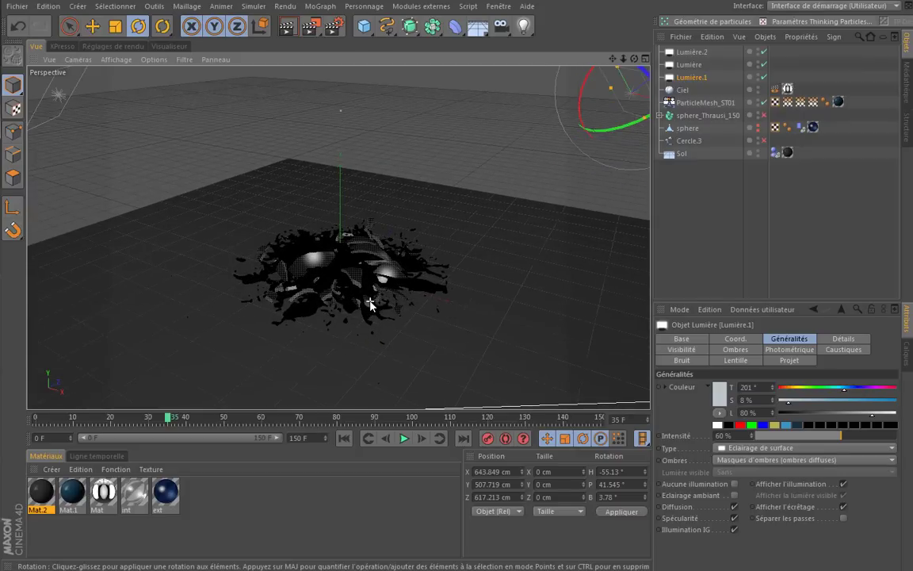
{"action": "scroll", "coordinate": [370, 304], "scroll_direction": "up", "scroll_amount": 2}
Check a quick render of the splash, then clear it and reframe closer on the mesh at a lower angle
{"action": "left_click_drag", "start_coordinate": [619, 62], "coordinate": [463, 47]}
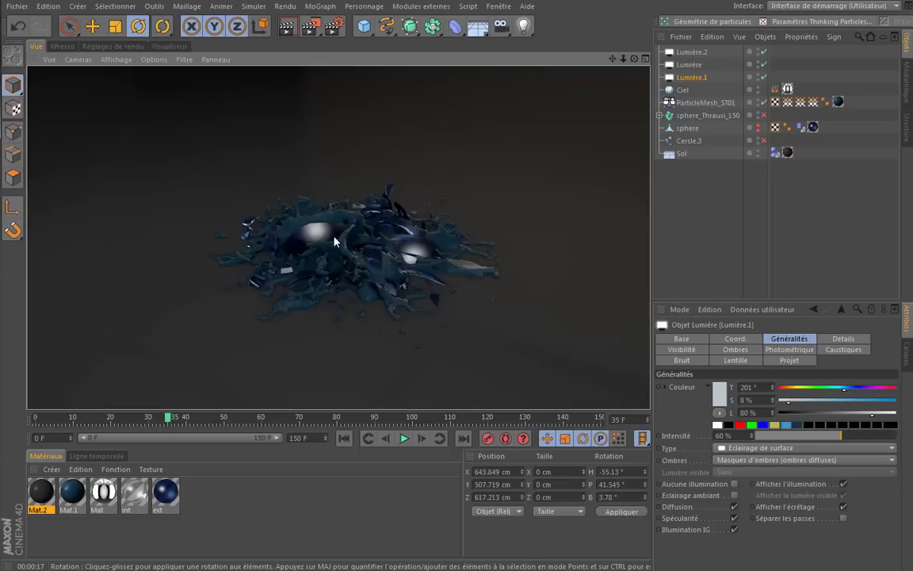
{"action": "left_click", "coordinate": [552, 50]}
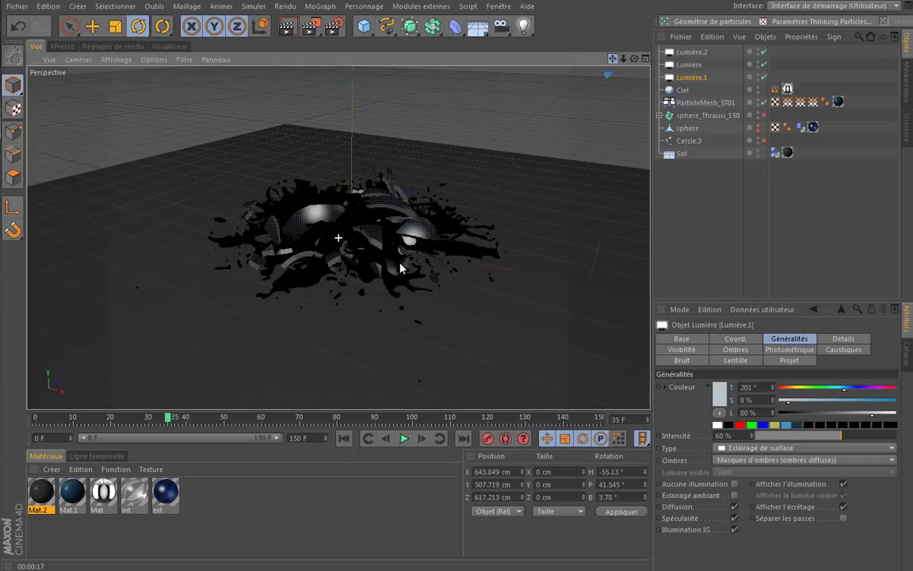
{"action": "left_click_drag", "start_coordinate": [625, 63], "coordinate": [606, 68]}
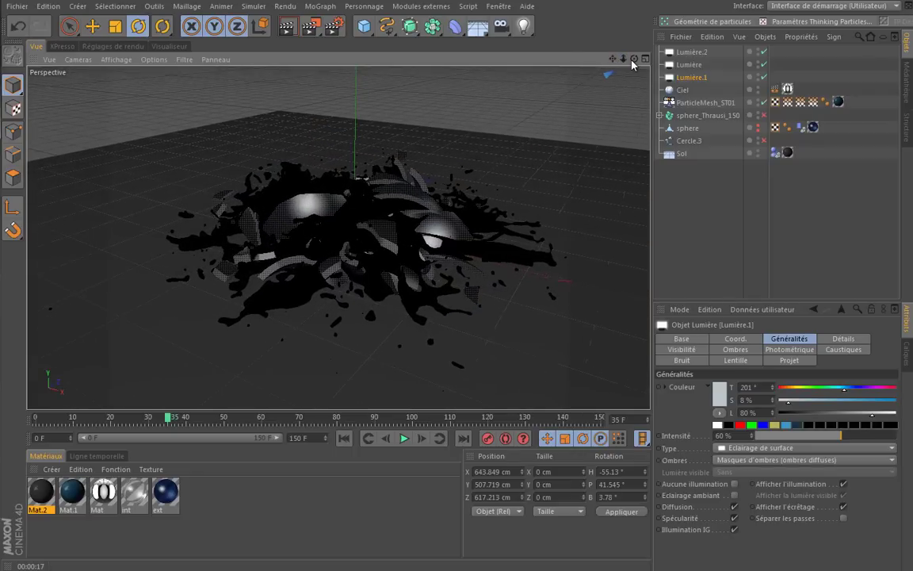
{"action": "left_click_drag", "start_coordinate": [401, 267], "coordinate": [406, 261], "text": "alt"}
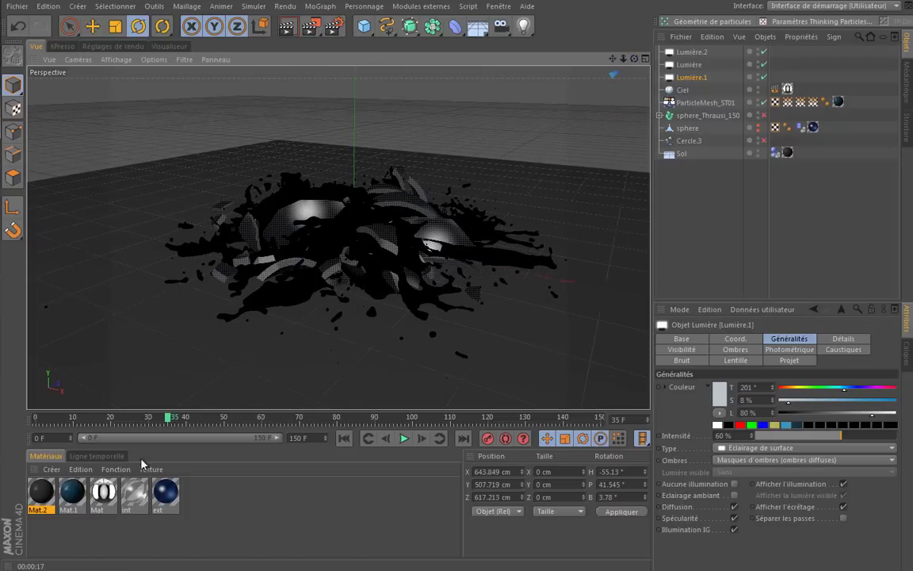
Reduce the ext material's specular highlight to 20% width and 30% height
{"action": "double_click", "coordinate": [166, 492]}
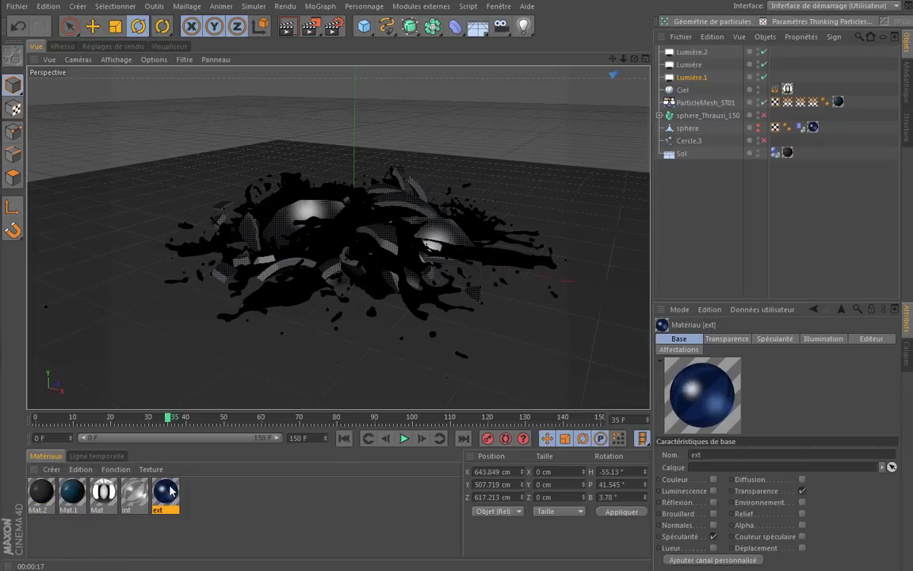
{"action": "left_click", "coordinate": [249, 394]}
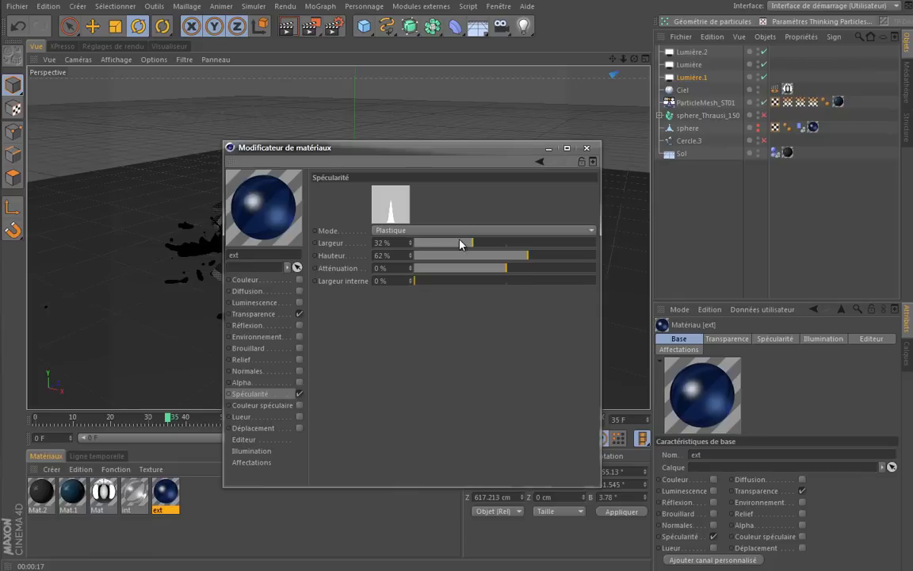
{"action": "left_click_drag", "start_coordinate": [460, 243], "coordinate": [443, 243]}
{"action": "mouse_move", "coordinate": [520, 255]}
{"action": "left_mouse_down"}
{"action": "mouse_move", "coordinate": [470, 255]}
{"action": "mouse_move", "coordinate": [450, 243]}
{"action": "left_mouse_up"}
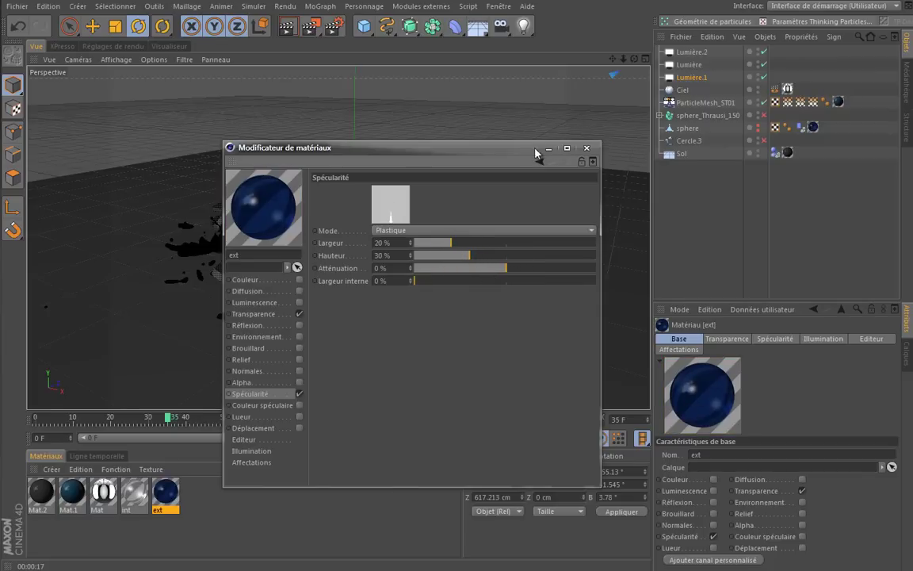
{"action": "left_click", "coordinate": [586, 148]}
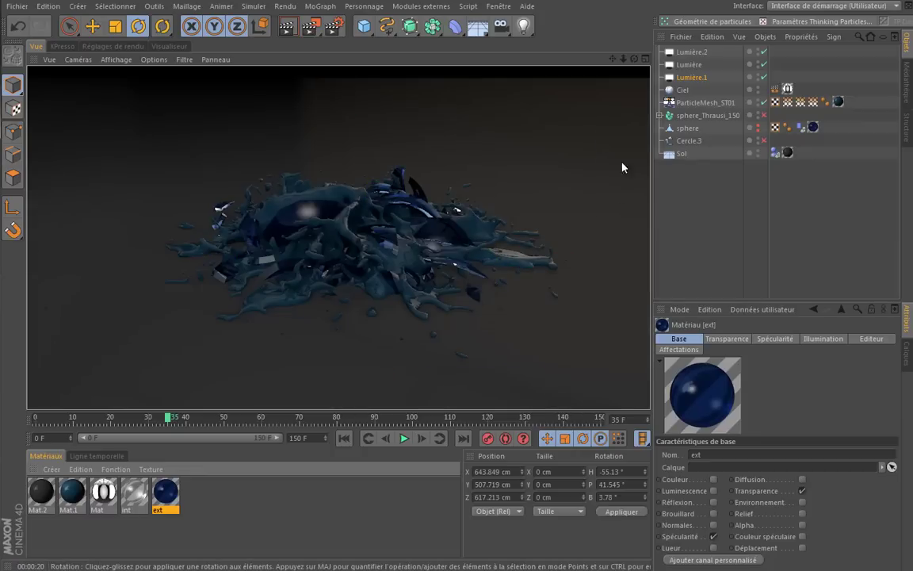
Clear the render and add Illumination globale as a render effect
{"action": "left_click", "coordinate": [401, 268]}
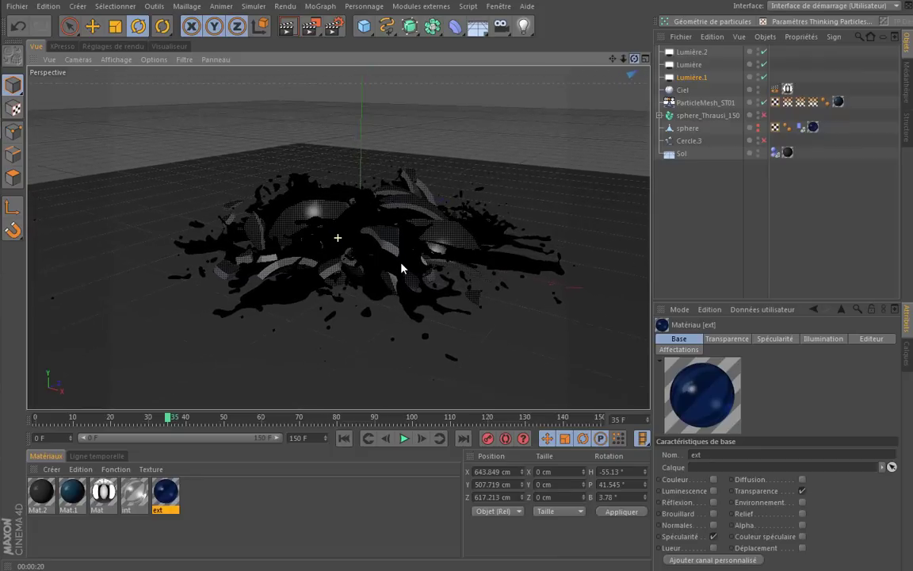
{"action": "left_click_drag", "start_coordinate": [401, 268], "coordinate": [389, 268], "text": "alt"}
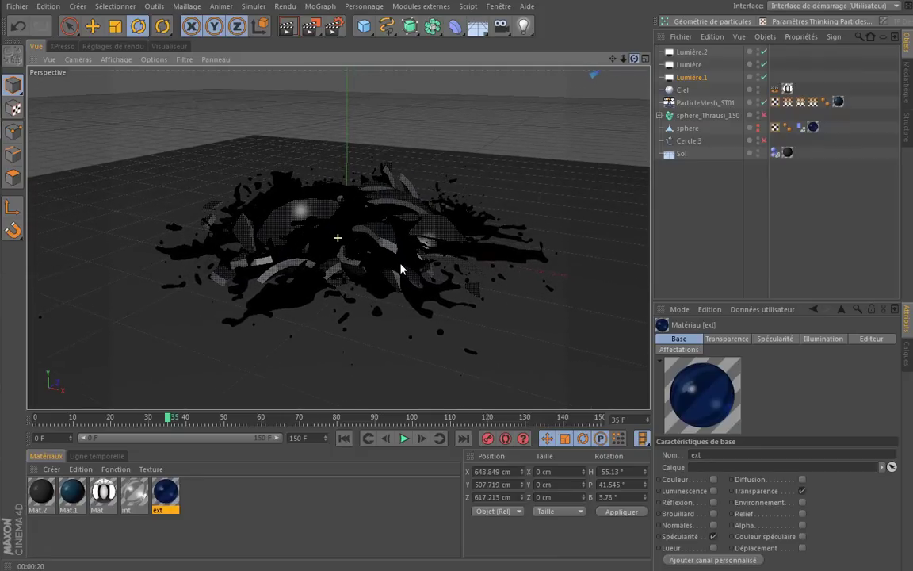
{"action": "left_click", "coordinate": [127, 47]}
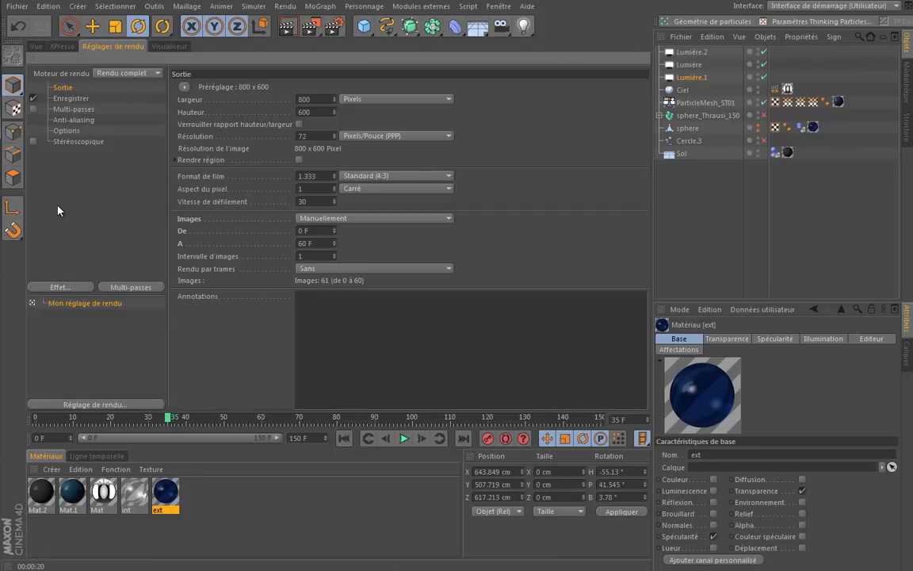
{"action": "right_click", "coordinate": [61, 190]}
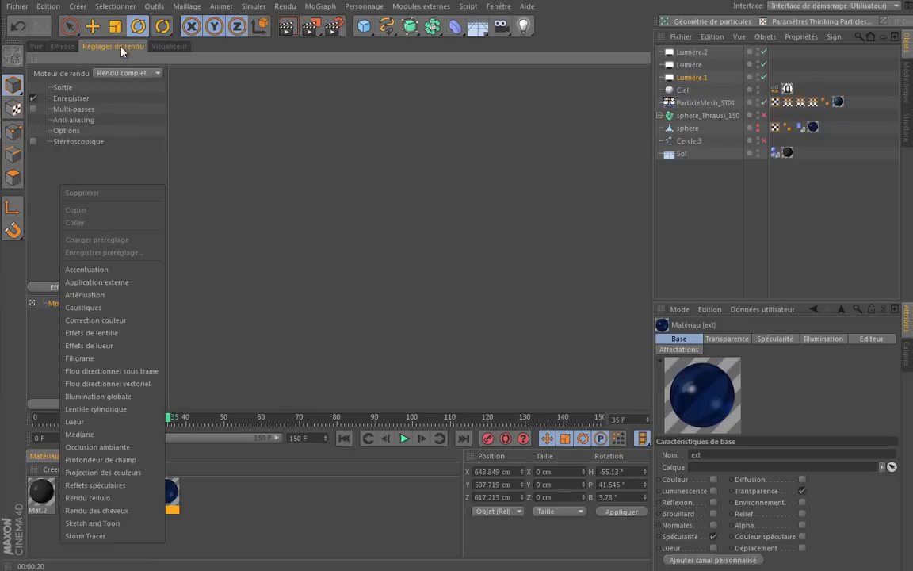
{"action": "right_click", "coordinate": [68, 168]}
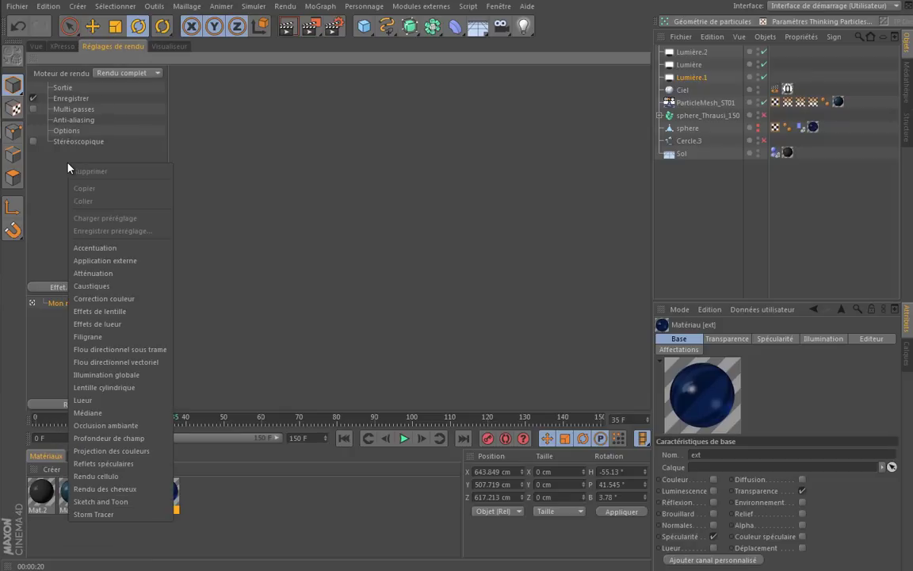
{"action": "left_click", "coordinate": [145, 379]}
Set GI stochastic samples to Basse and GI mode to IR + QMC (Image fixe)
{"action": "left_click", "coordinate": [316, 88]}
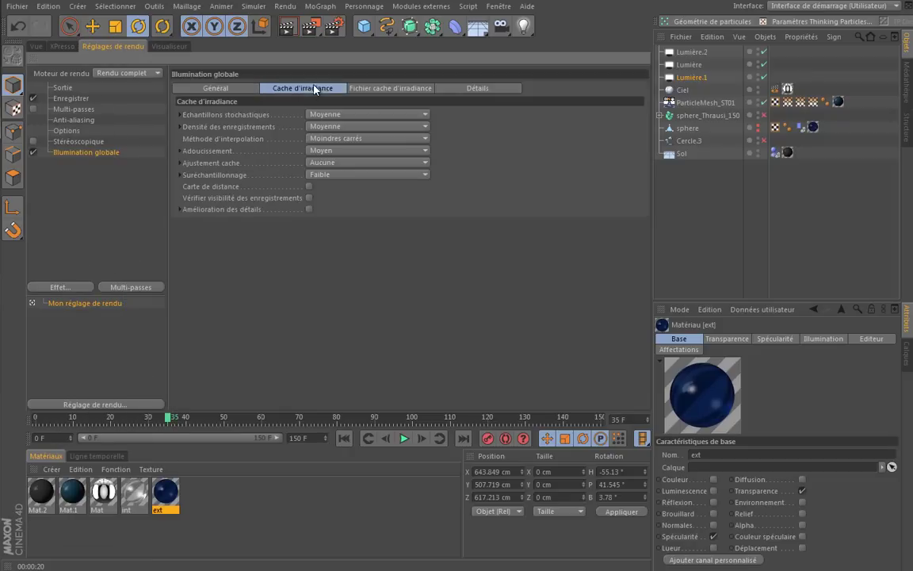
{"action": "left_click", "coordinate": [325, 114]}
{"action": "left_click", "coordinate": [344, 152]}
{"action": "left_click", "coordinate": [349, 129]}
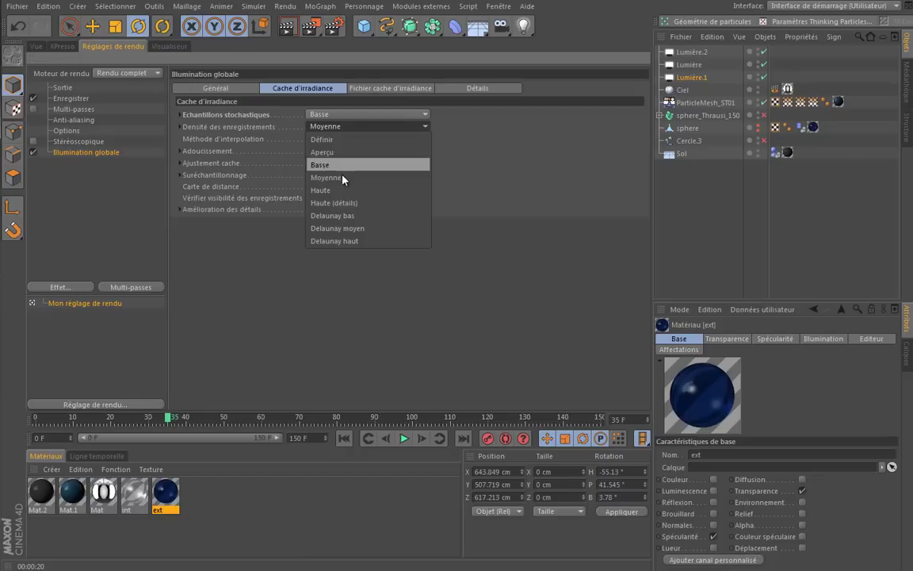
{"action": "left_click", "coordinate": [313, 163]}
{"action": "left_click", "coordinate": [215, 88]}
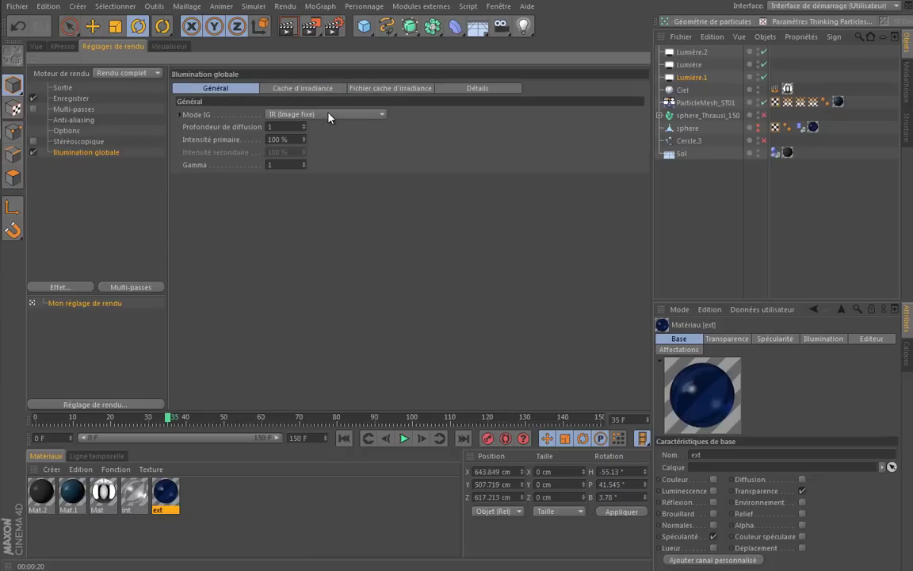
{"action": "left_click", "coordinate": [325, 115]}
{"action": "left_click", "coordinate": [325, 174]}
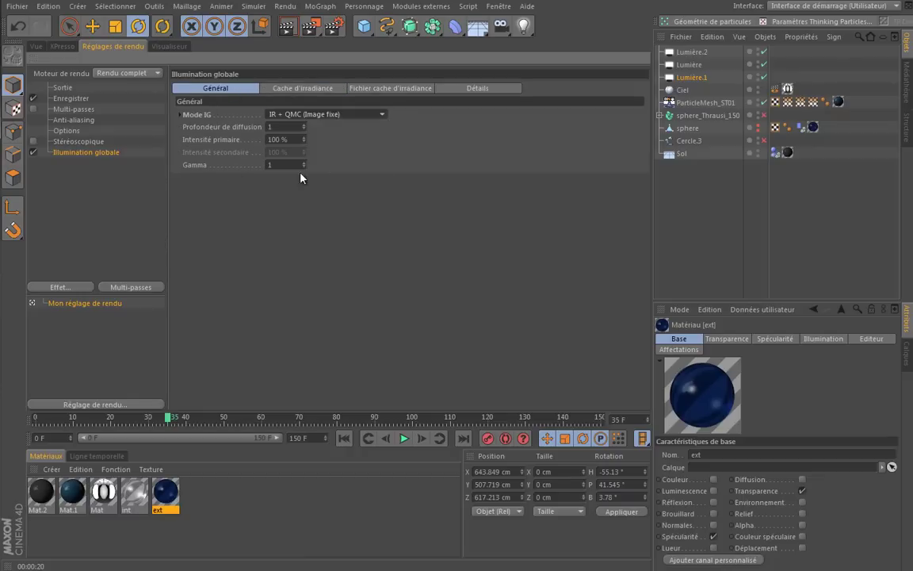
{"action": "left_click", "coordinate": [34, 47]}
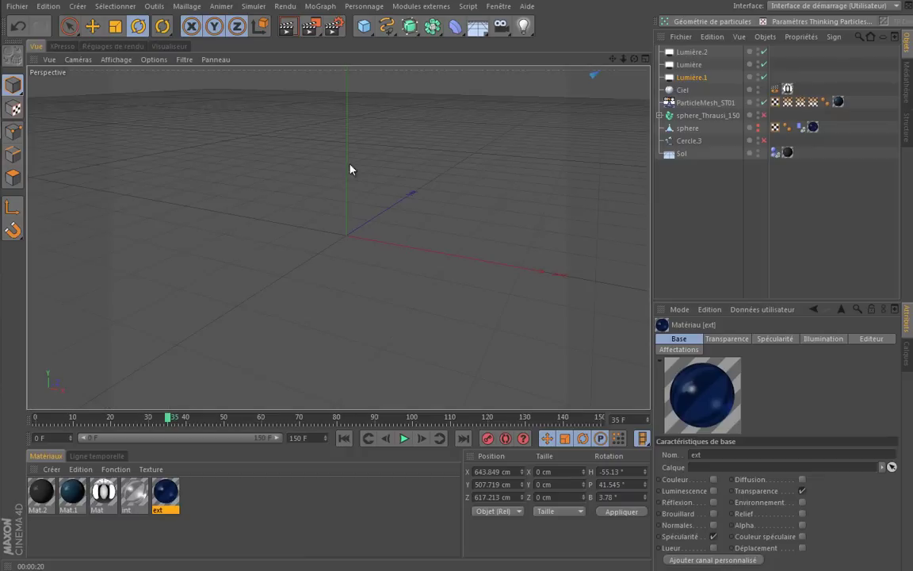
Test-render the splash with global illumination, then render the intact ball at frame 23
{"action": "left_click", "coordinate": [289, 30]}
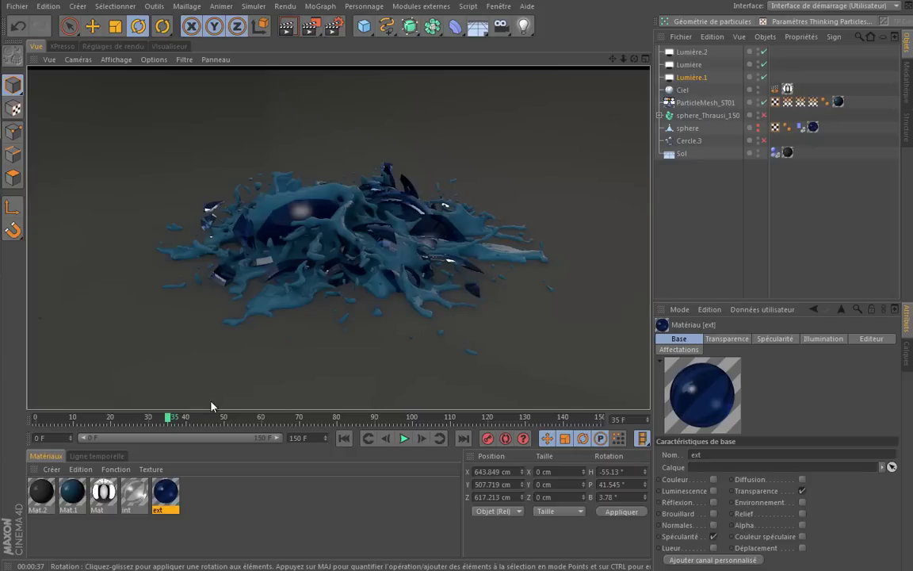
{"action": "mouse_move", "coordinate": [168, 419]}
{"action": "left_mouse_down"}
{"action": "mouse_move", "coordinate": [107, 426]}
{"action": "mouse_move", "coordinate": [122, 421]}
{"action": "left_mouse_up"}
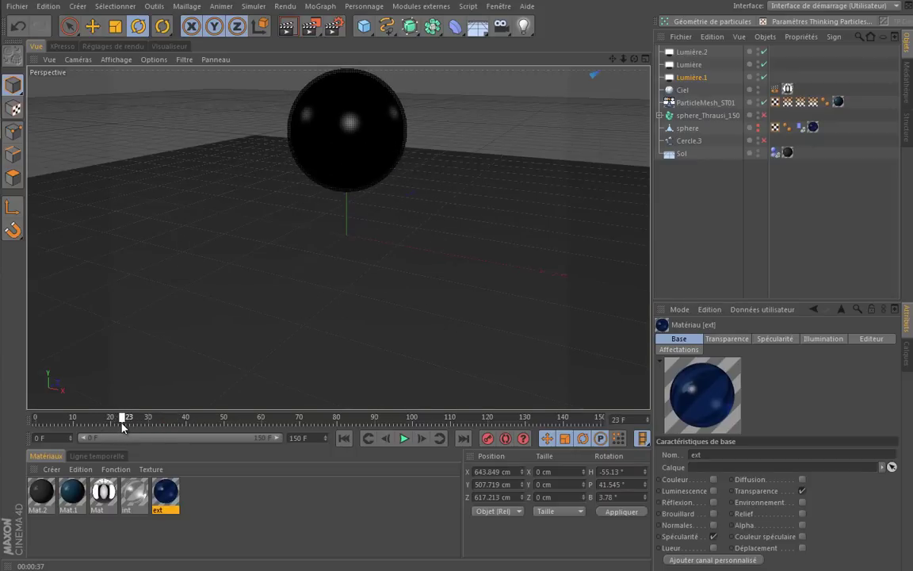
{"action": "left_click", "coordinate": [286, 29]}
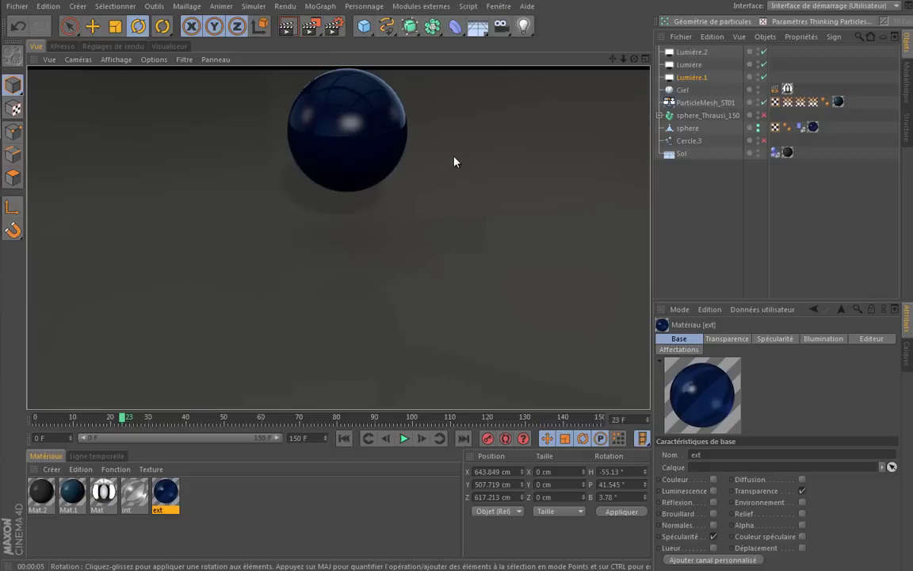
Clear the render and rewind the animation to frame 6
{"action": "left_click", "coordinate": [641, 64]}
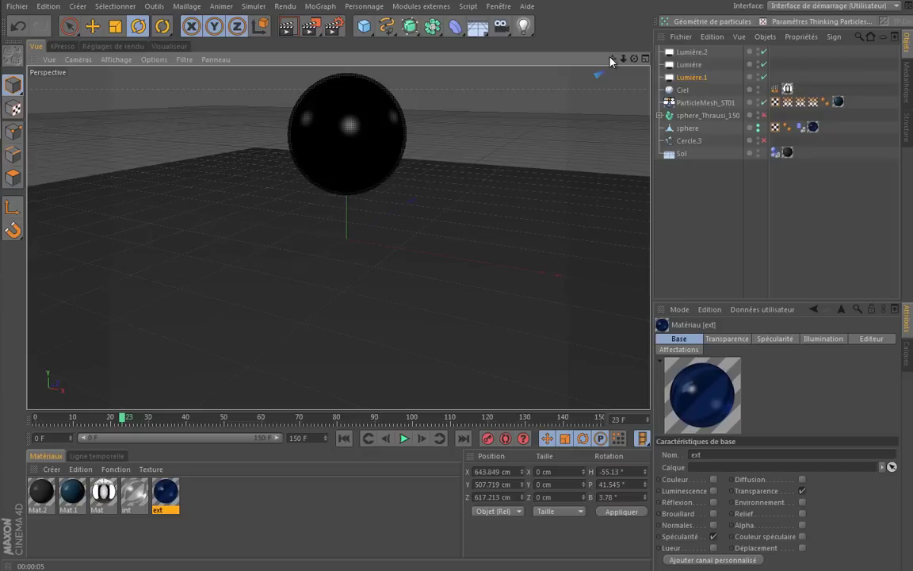
{"action": "left_click_drag", "start_coordinate": [360, 236], "coordinate": [400, 267], "text": "alt"}
{"action": "mouse_move", "coordinate": [129, 421]}
{"action": "left_mouse_down"}
{"action": "mouse_move", "coordinate": [32, 421]}
{"action": "mouse_move", "coordinate": [143, 415]}
{"action": "mouse_move", "coordinate": [159, 422]}
{"action": "mouse_move", "coordinate": [108, 422]}
{"action": "mouse_move", "coordinate": [111, 432]}
{"action": "mouse_move", "coordinate": [187, 432]}
{"action": "mouse_move", "coordinate": [59, 447]}
{"action": "left_mouse_up"}
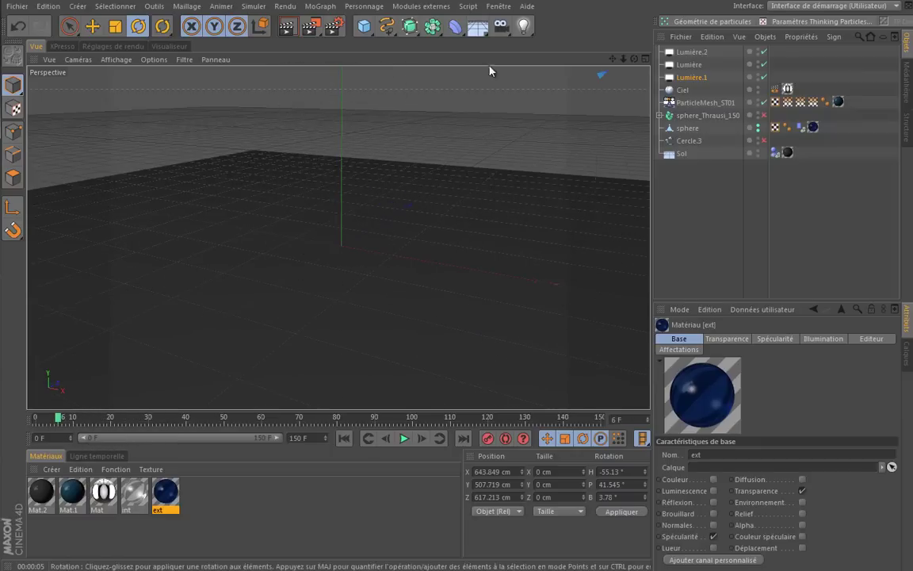
Add a camera, view the scene through it, and advance the animation
{"action": "left_click", "coordinate": [501, 26]}
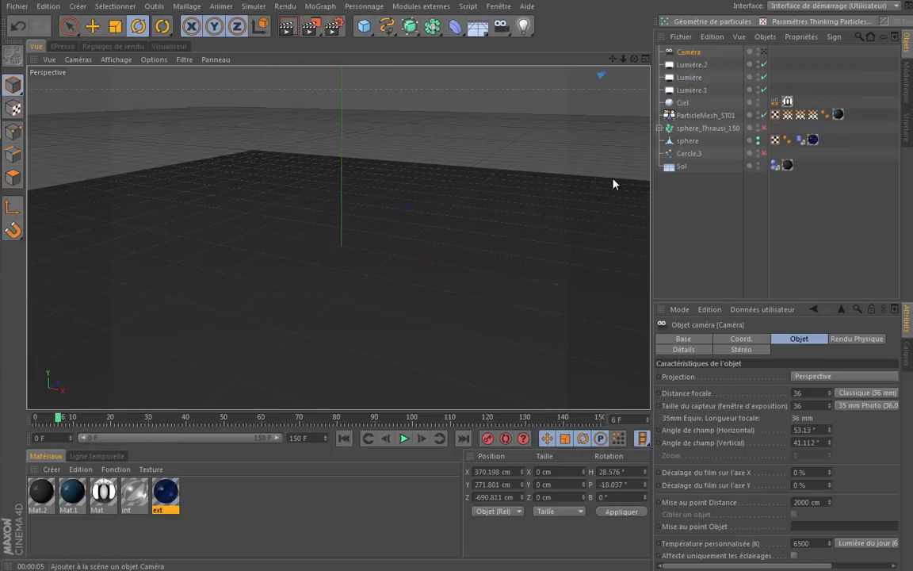
{"action": "left_click", "coordinate": [762, 52]}
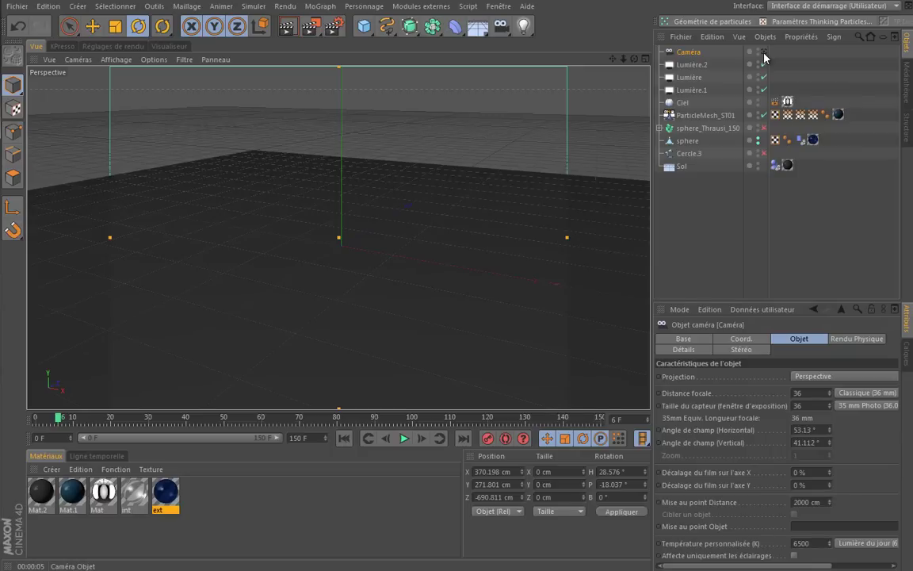
{"action": "left_click_drag", "start_coordinate": [59, 419], "coordinate": [132, 420]}
Set the render output size to 1920 x 1080
{"action": "left_click", "coordinate": [138, 47]}
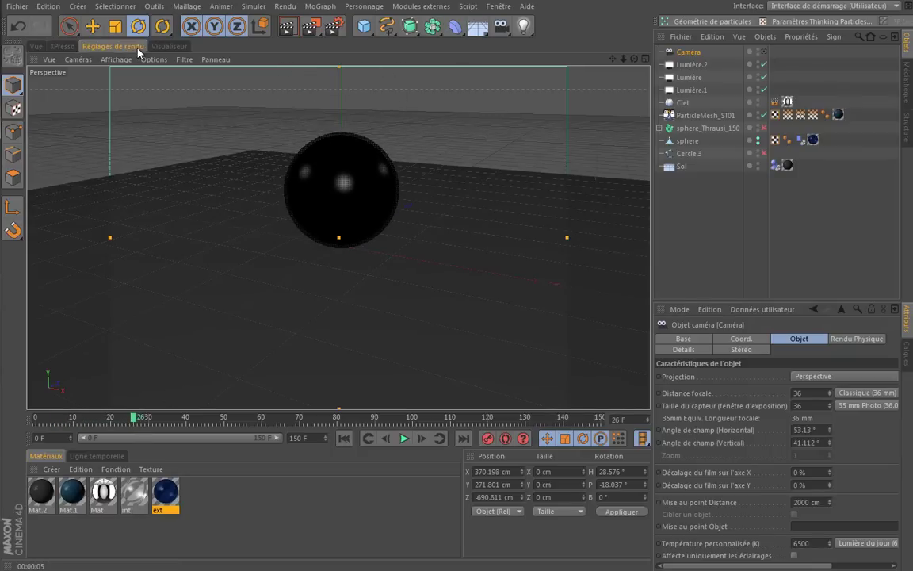
{"action": "left_click", "coordinate": [59, 89]}
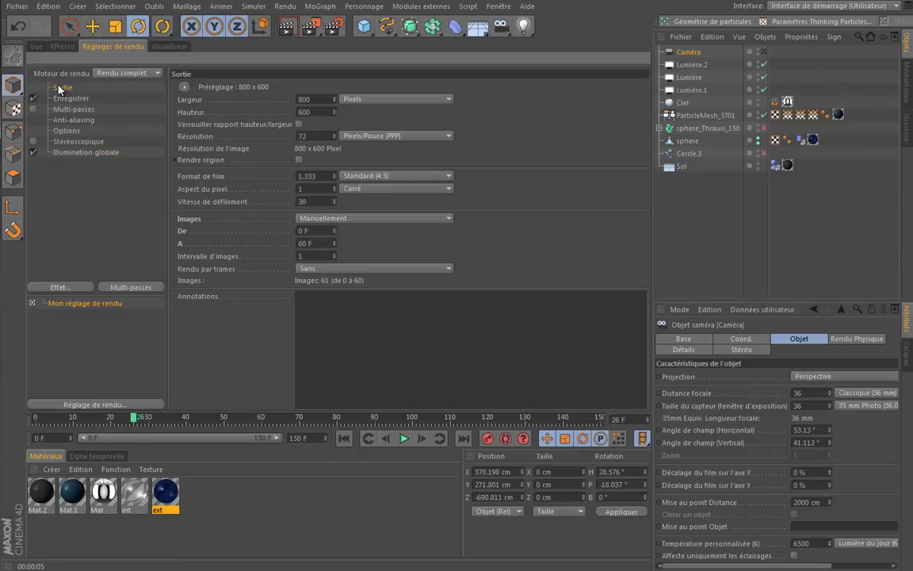
{"action": "double_click", "coordinate": [305, 99]}
{"action": "type", "text": "192"}
{"action": "type", "text": "0"}
{"action": "key", "text": "Tab"}
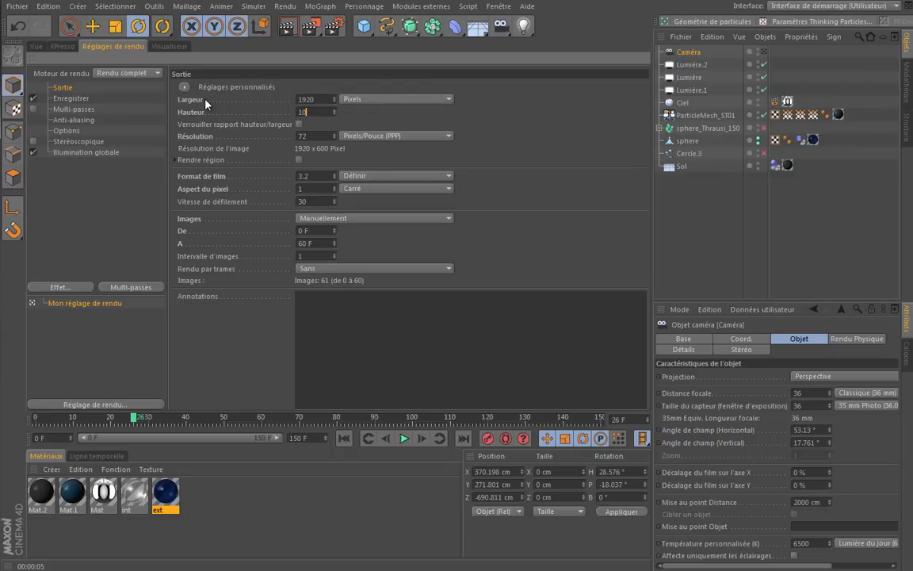
{"action": "type", "text": "80"}
{"action": "key", "text": "Return"}
Move the animation to frame 36 and frame the burst splash in the camera view
{"action": "left_click", "coordinate": [37, 46]}
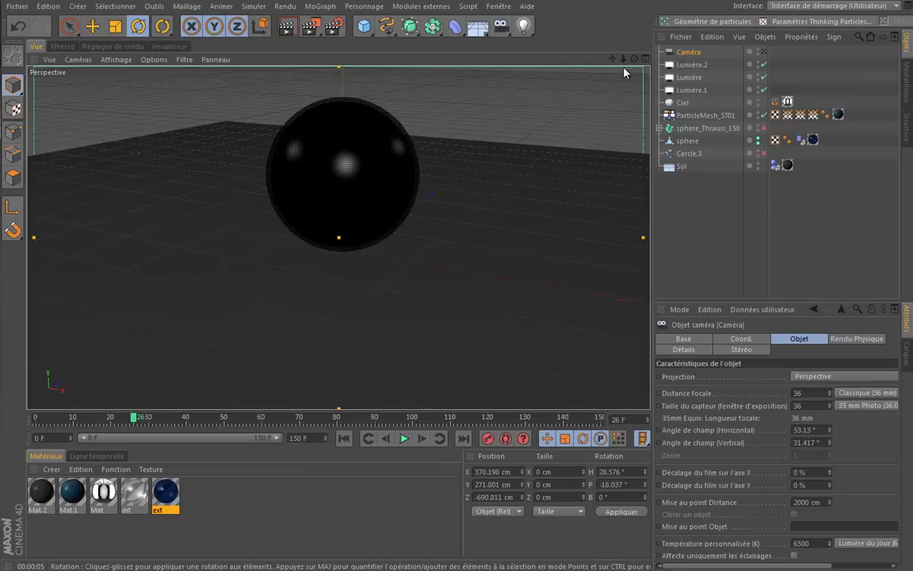
{"action": "left_click_drag", "start_coordinate": [429, 254], "coordinate": [401, 267], "text": "alt"}
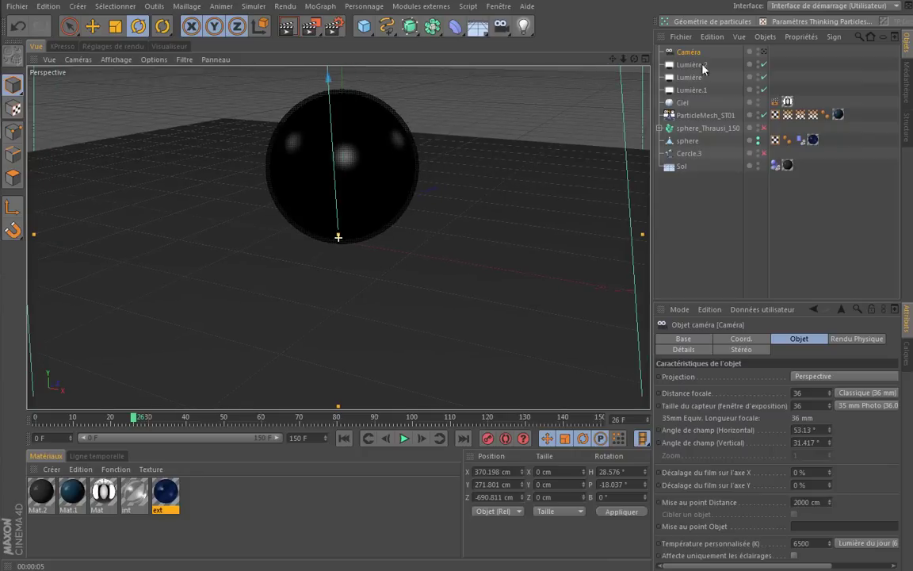
{"action": "key", "text": "ctrl+shift+z"}
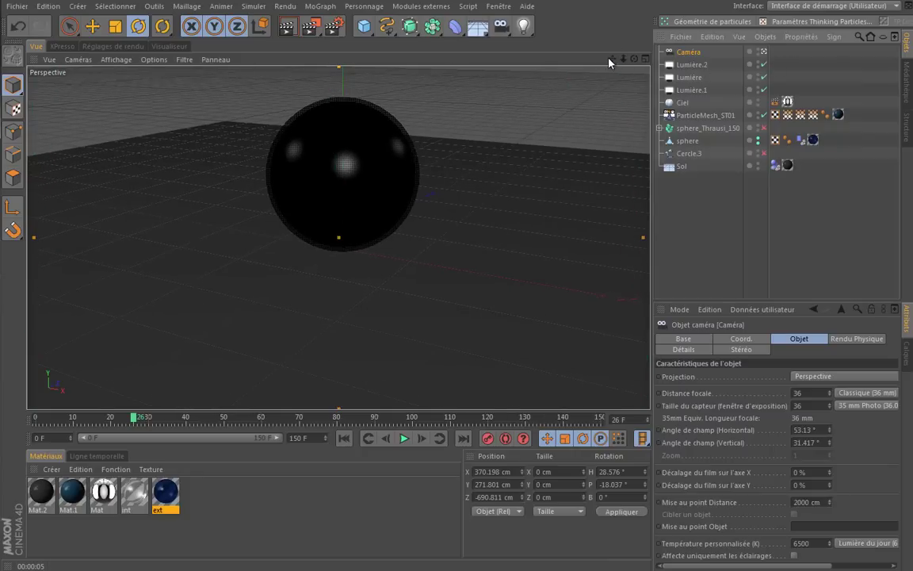
{"action": "key", "text": "ctrl+shift+z"}
{"action": "key", "text": "ctrl+shift+z"}
{"action": "key", "text": "ctrl+shift+z"}
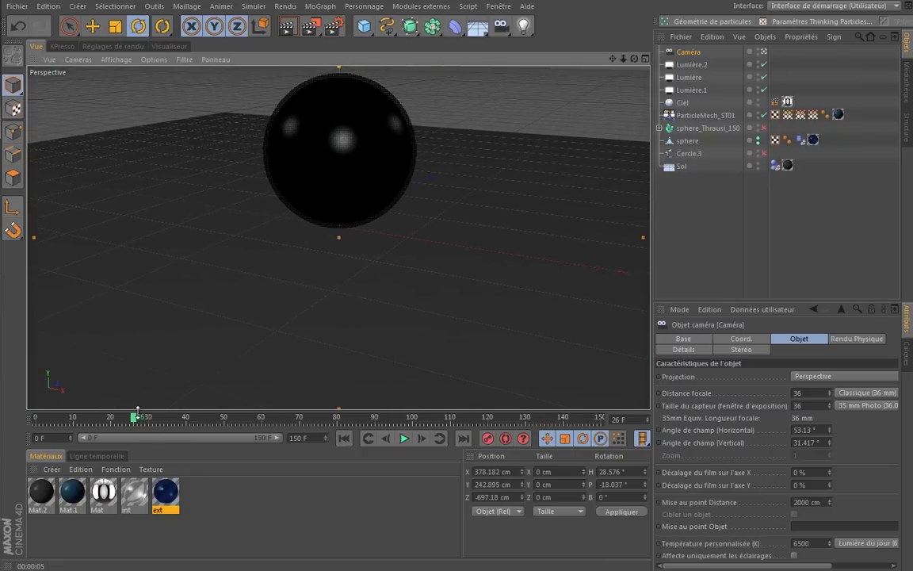
{"action": "left_click_drag", "start_coordinate": [137, 413], "coordinate": [170, 415]}
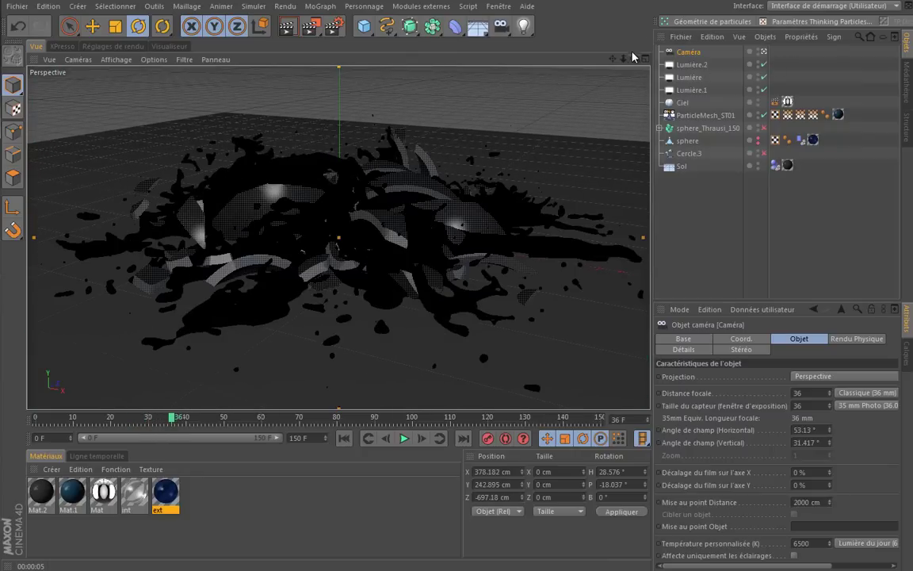
{"action": "left_click_drag", "start_coordinate": [613, 57], "coordinate": [402, 268]}
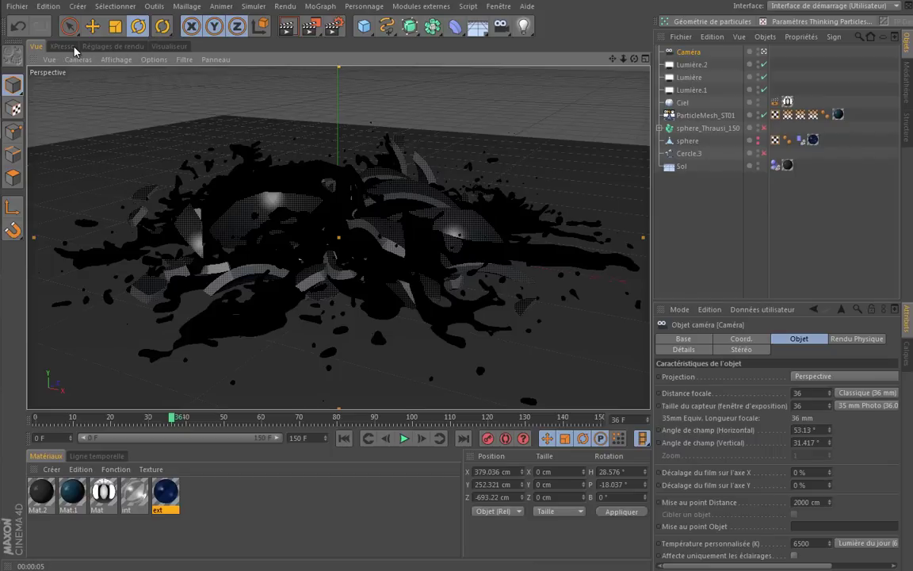
Open the Illumination globale page and keep the mode at IR + QMC (Image fixe)
{"action": "left_click", "coordinate": [110, 48]}
{"action": "left_click", "coordinate": [103, 153]}
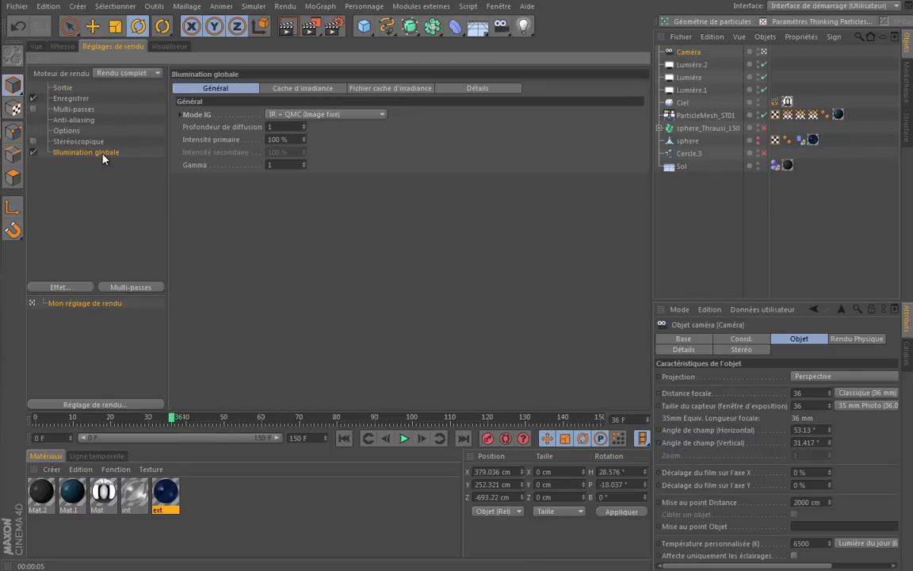
{"action": "left_click", "coordinate": [334, 116]}
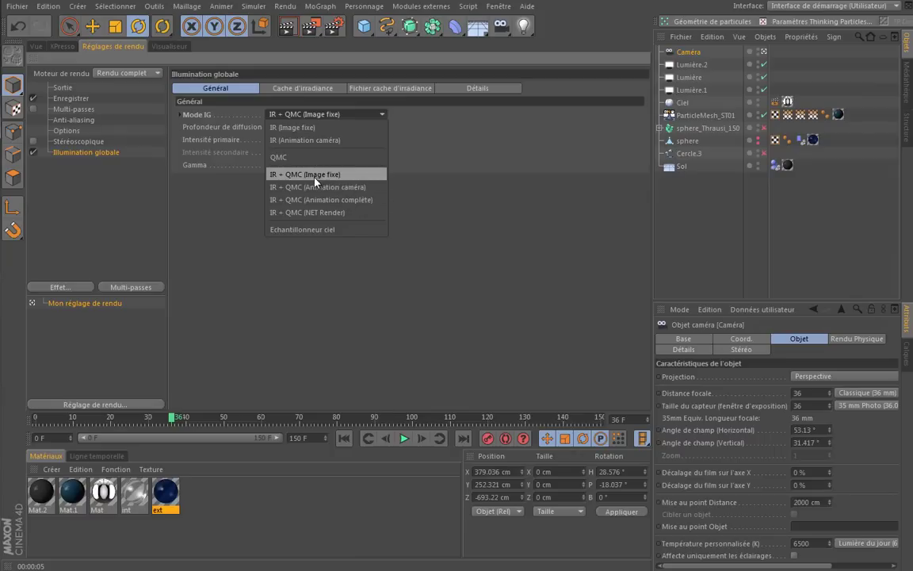
{"action": "left_click", "coordinate": [327, 176]}
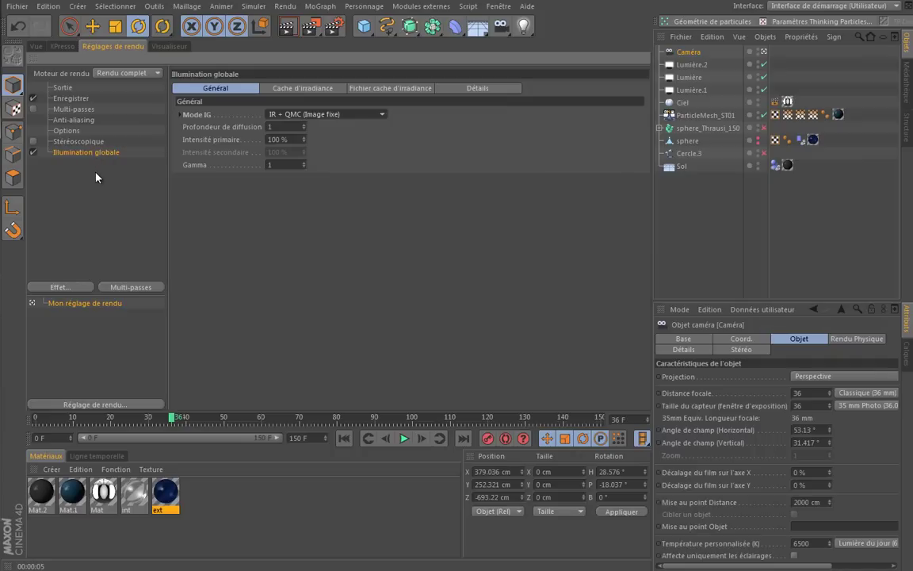
Add Occlusion ambiante with a 50 cm maximum ray length
{"action": "right_click", "coordinate": [55, 183]}
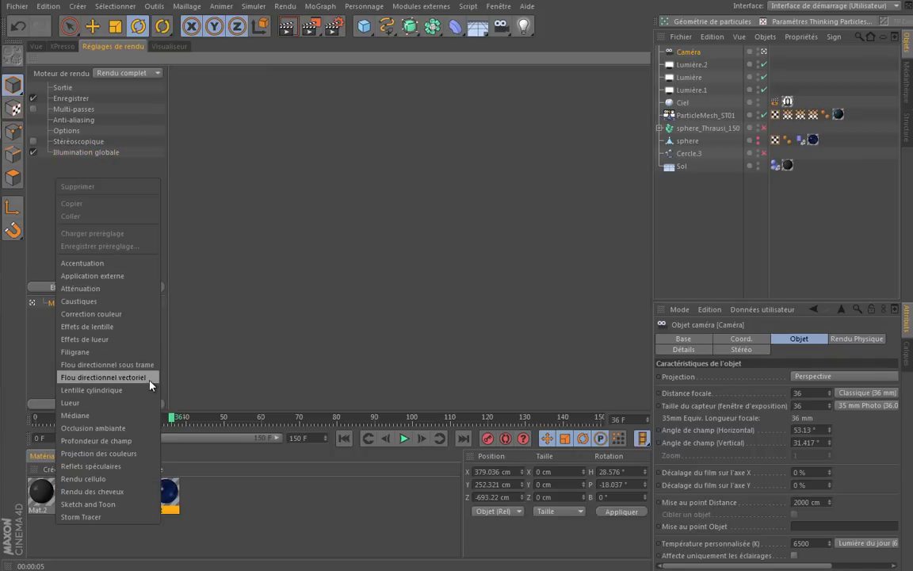
{"action": "left_click", "coordinate": [139, 429]}
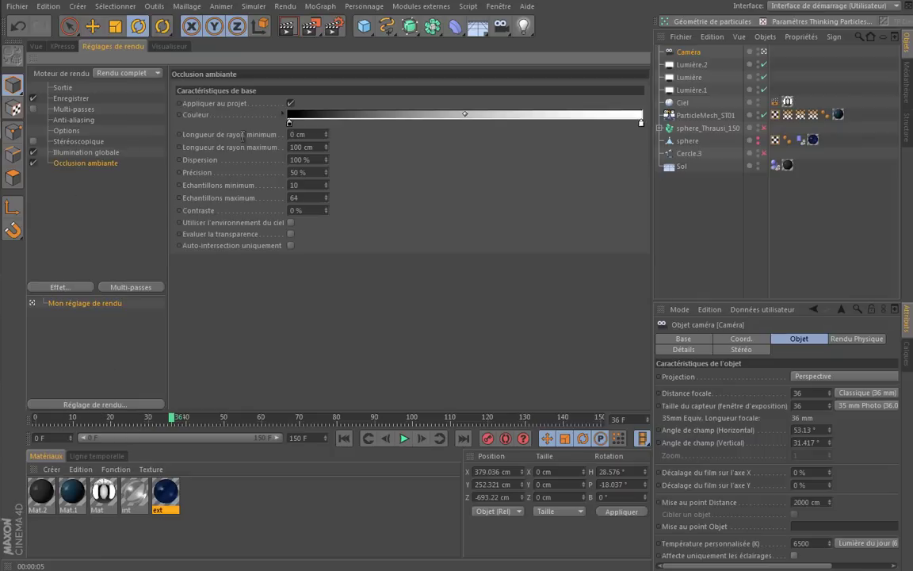
{"action": "left_click", "coordinate": [314, 147]}
{"action": "type", "text": "50"}
{"action": "key", "text": "Return"}
Return to the viewport and reframe the splash with small orbits and pans
{"action": "left_click", "coordinate": [33, 46]}
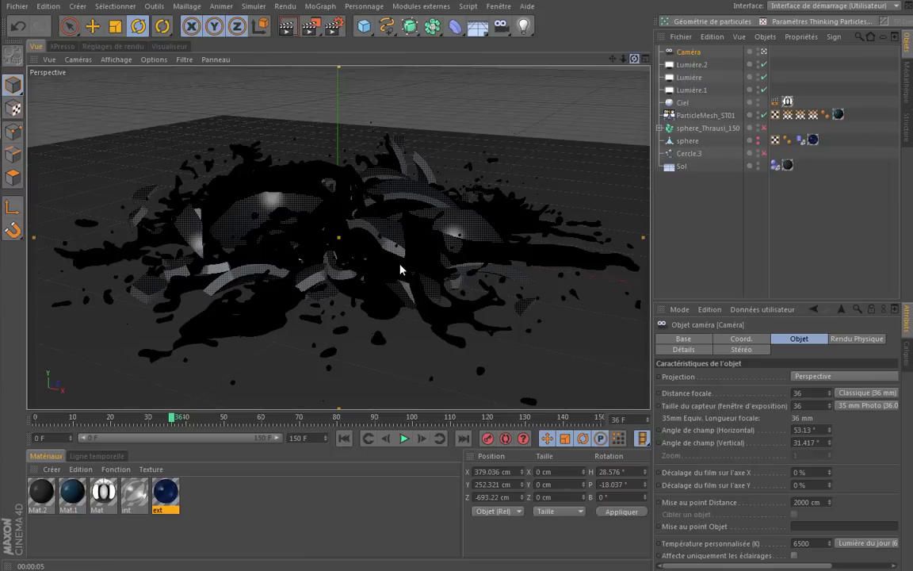
{"action": "left_click_drag", "start_coordinate": [402, 267], "coordinate": [413, 266], "text": "alt"}
{"action": "left_click_drag", "start_coordinate": [617, 61], "coordinate": [635, 62]}
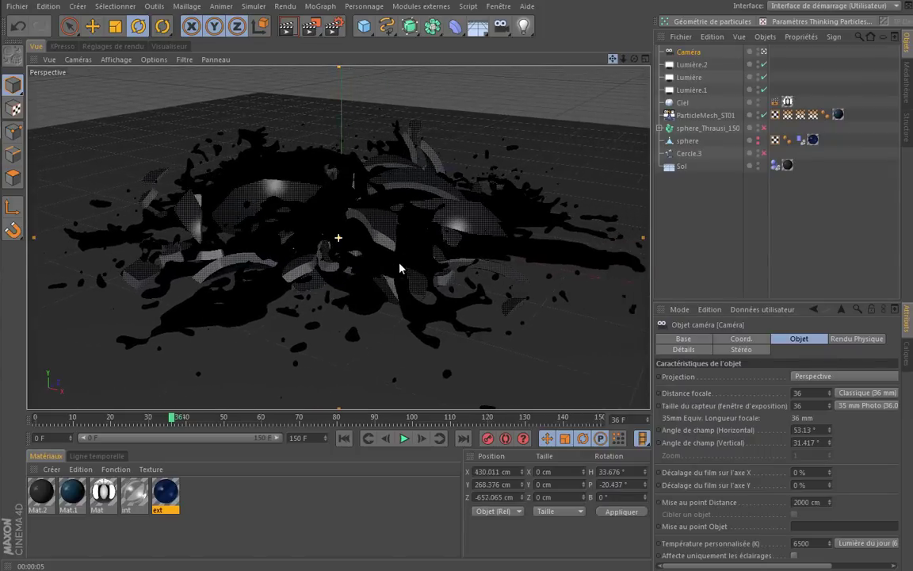
{"action": "left_click_drag", "start_coordinate": [399, 265], "coordinate": [401, 268], "text": "alt"}
{"action": "middle_click_drag", "start_coordinate": [401, 268], "coordinate": [402, 266], "text": "alt"}
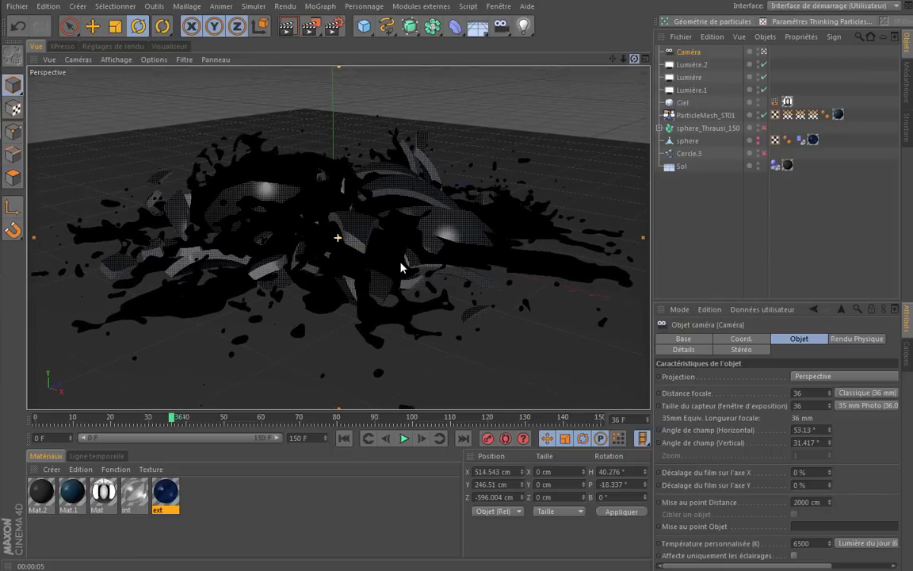
{"action": "left_click_drag", "start_coordinate": [401, 265], "coordinate": [401, 267], "text": "alt"}
Dolly slightly closer and render a preview of the frame 36 splash
{"action": "left_click_drag", "start_coordinate": [621, 65], "coordinate": [401, 267]}
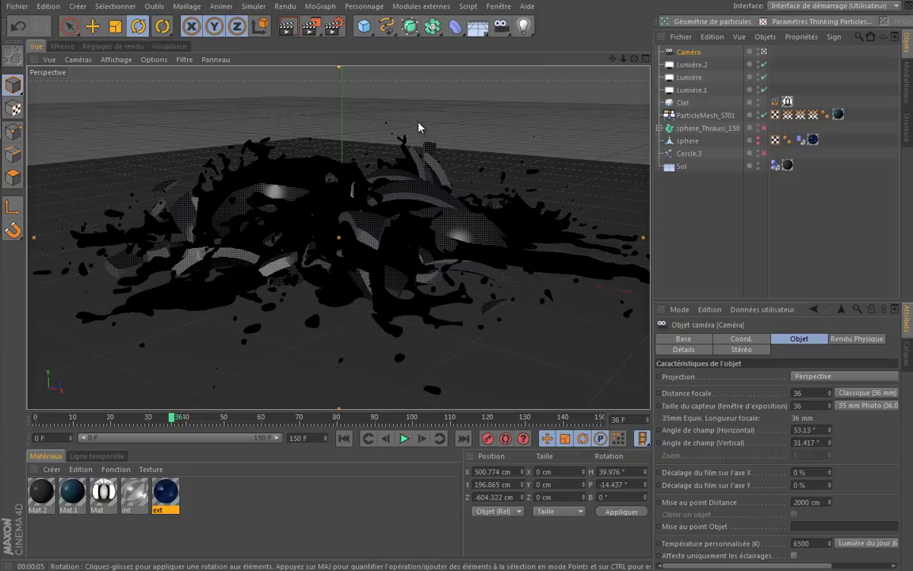
{"action": "left_click", "coordinate": [287, 26]}
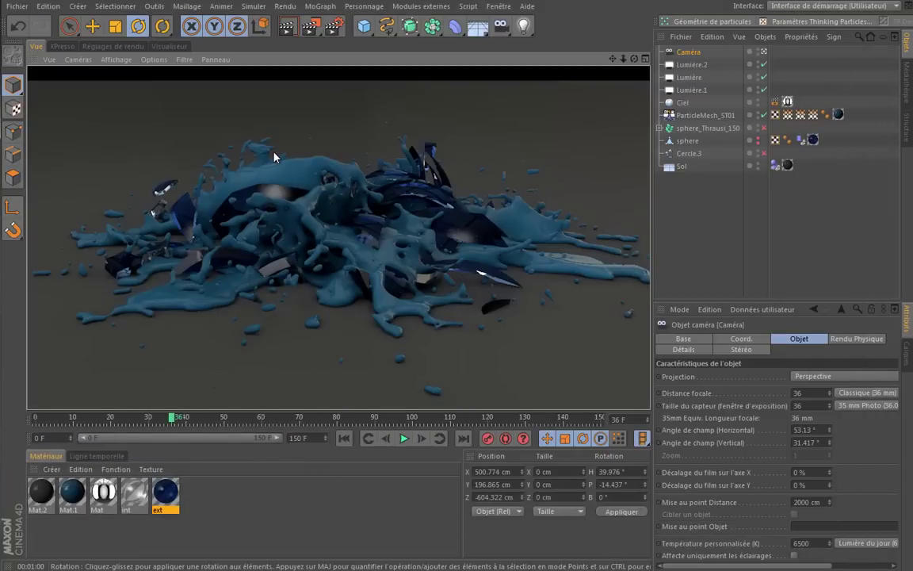
Clear the preview, leave the camera view, and zoom out to see the camera
{"action": "left_click", "coordinate": [691, 54]}
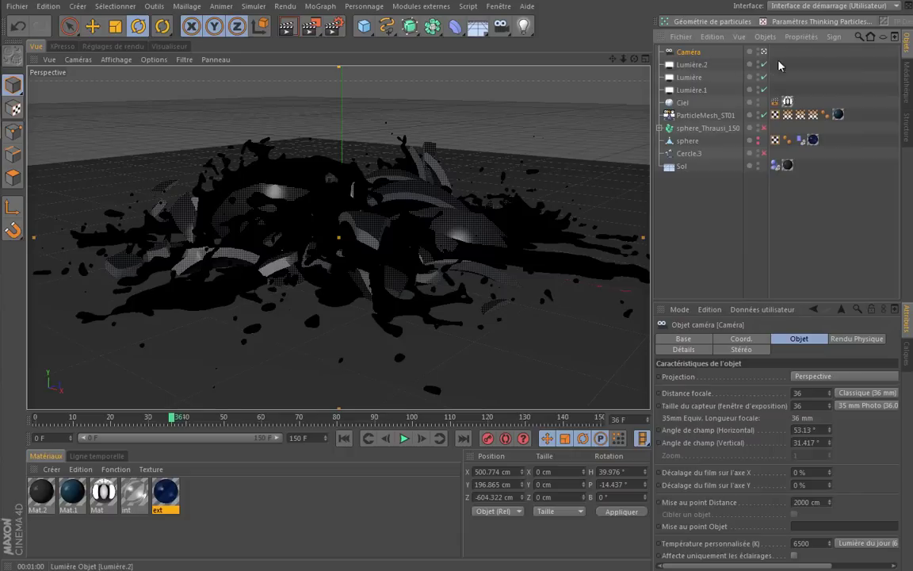
{"action": "left_click", "coordinate": [764, 52]}
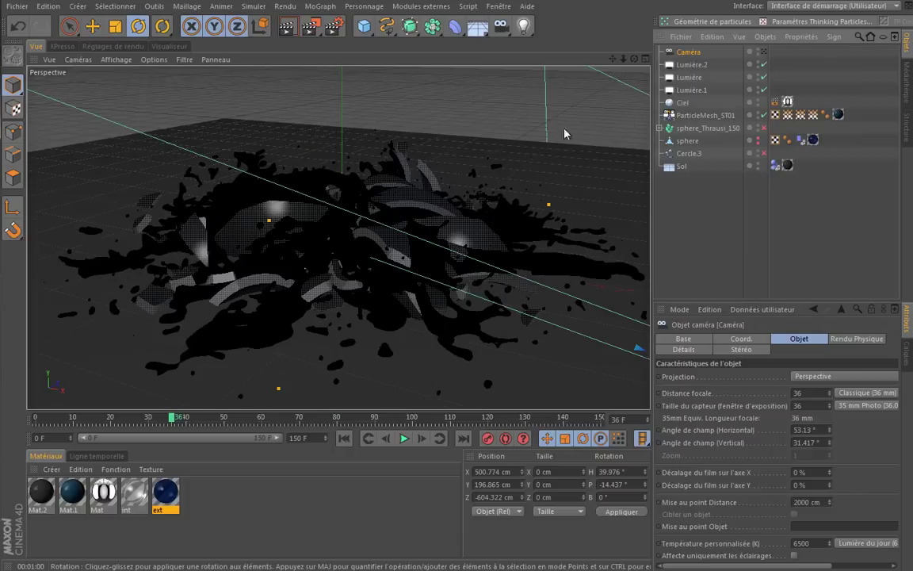
{"action": "scroll", "coordinate": [413, 203], "scroll_direction": "down", "scroll_amount": 5}
{"action": "scroll", "coordinate": [414, 200], "scroll_direction": "down", "scroll_amount": 5}
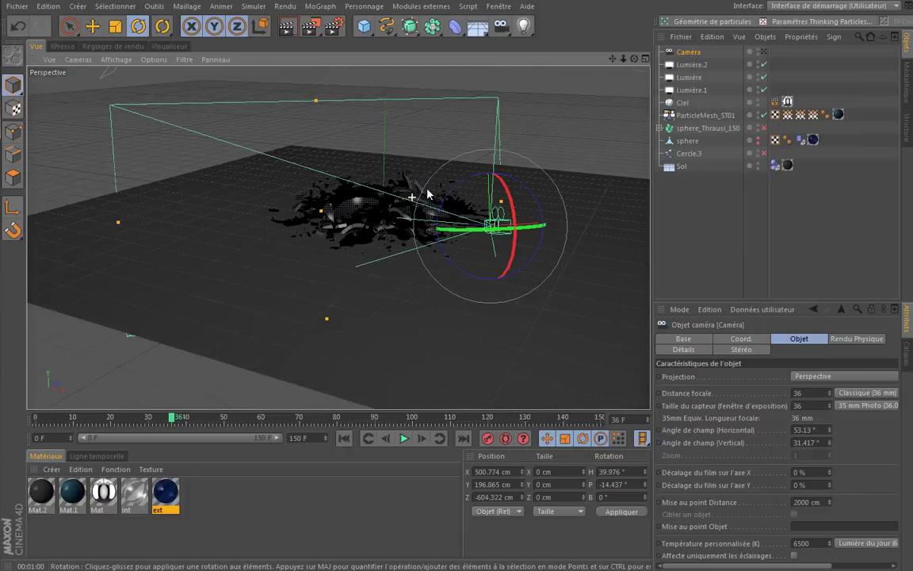
{"action": "left_click_drag", "start_coordinate": [636, 59], "coordinate": [362, 234]}
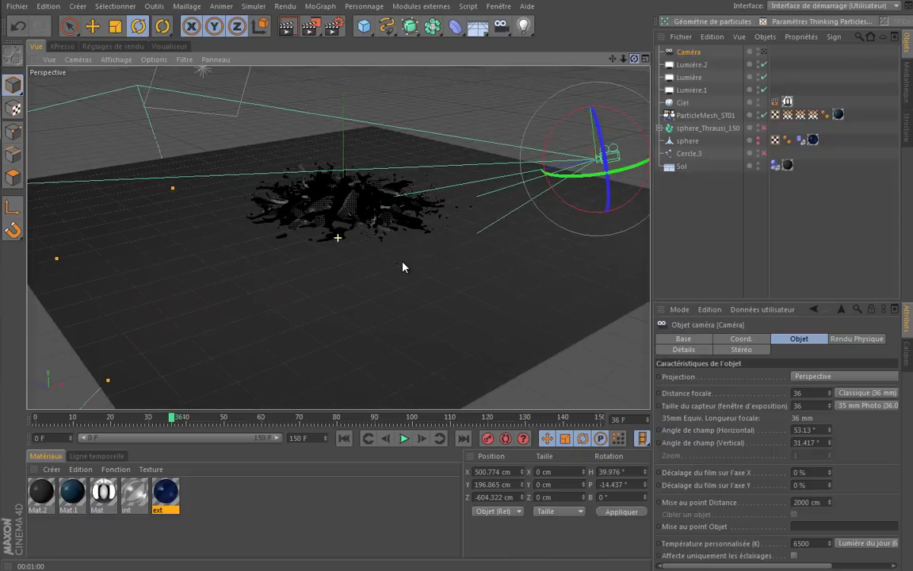
Place the camera's focus distance on the splash (about 790 cm) and show its Détails settings
{"action": "mouse_move", "coordinate": [57, 262]}
{"action": "left_mouse_down"}
{"action": "mouse_move", "coordinate": [336, 229]}
{"action": "mouse_move", "coordinate": [378, 215]}
{"action": "mouse_move", "coordinate": [352, 225]}
{"action": "left_mouse_up"}
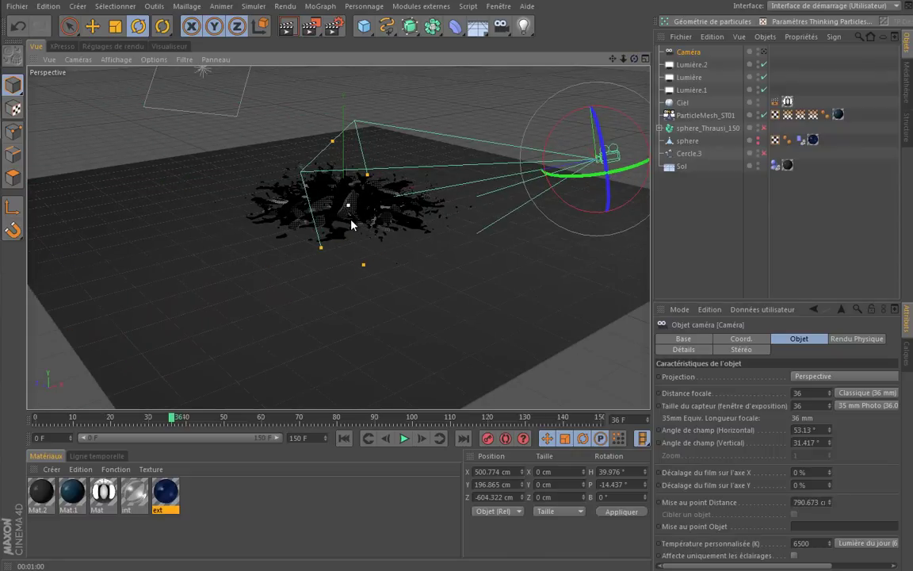
{"action": "mouse_move", "coordinate": [456, 163]}
{"action": "left_mouse_down", "text": "alt"}
{"action": "mouse_move", "coordinate": [485, 155]}
{"action": "mouse_move", "coordinate": [475, 153]}
{"action": "mouse_move", "coordinate": [467, 171]}
{"action": "mouse_move", "coordinate": [485, 165]}
{"action": "mouse_move", "coordinate": [483, 153]}
{"action": "mouse_move", "coordinate": [476, 159]}
{"action": "left_mouse_up", "text": "alt"}
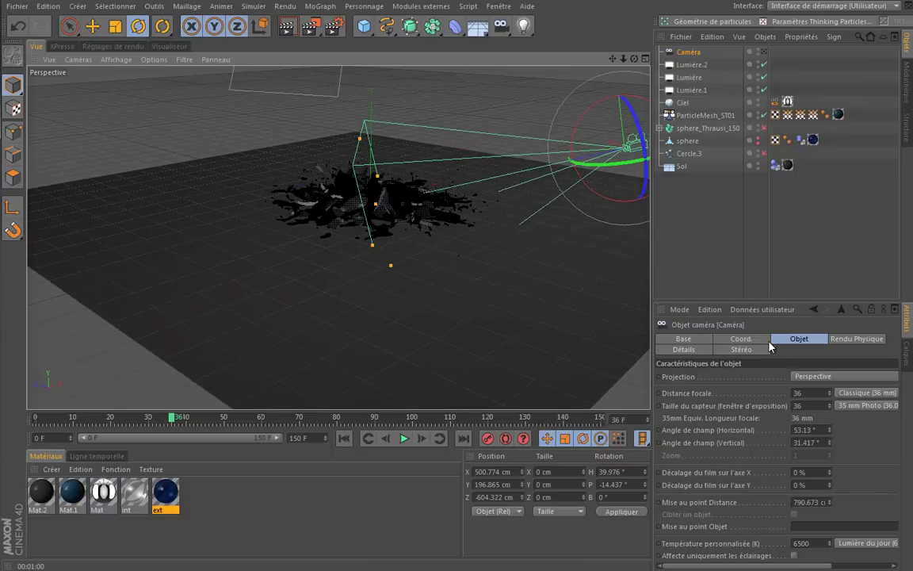
{"action": "left_click", "coordinate": [686, 350]}
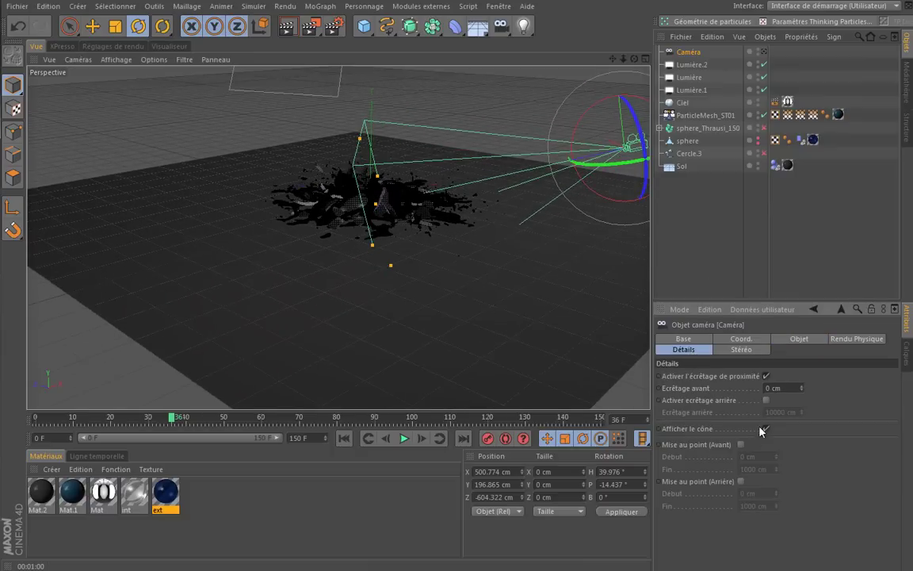
Enable rear focus blur and pull its limit into the splash, ending at 194.211 cm
{"action": "left_click", "coordinate": [742, 482]}
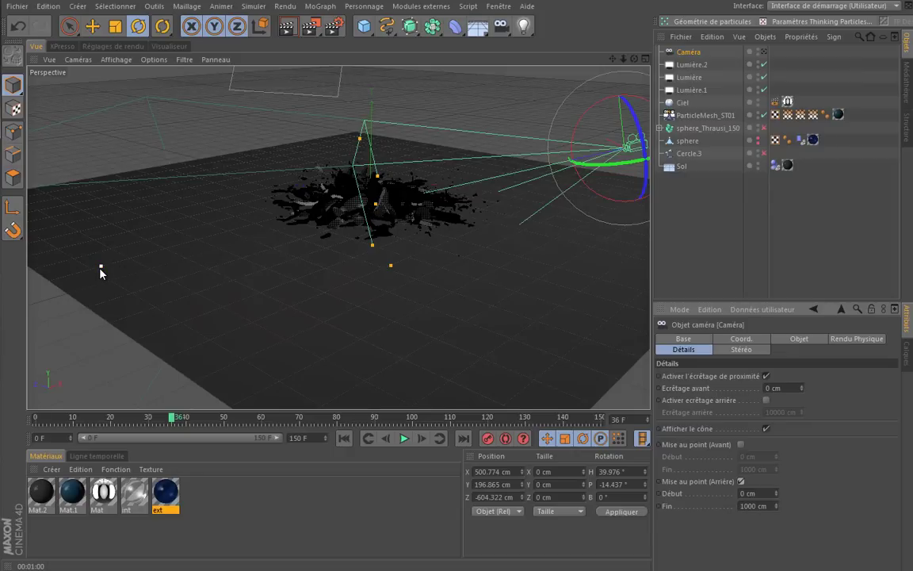
{"action": "left_click_drag", "start_coordinate": [100, 268], "coordinate": [330, 240]}
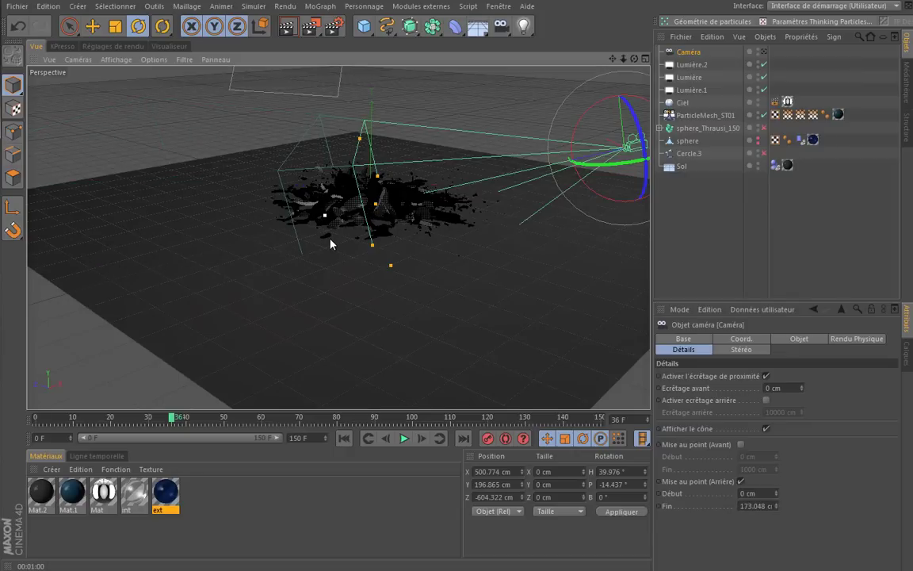
{"action": "left_click_drag", "start_coordinate": [389, 263], "coordinate": [471, 198], "text": "alt"}
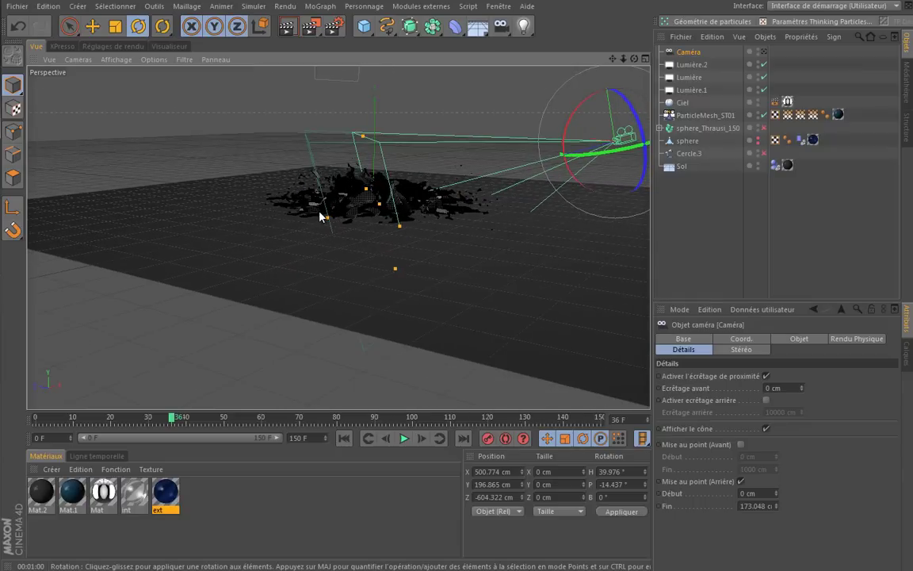
{"action": "mouse_move", "coordinate": [327, 218]}
{"action": "left_mouse_down"}
{"action": "mouse_move", "coordinate": [319, 225]}
{"action": "mouse_move", "coordinate": [465, 203]}
{"action": "mouse_move", "coordinate": [469, 261]}
{"action": "left_mouse_up"}
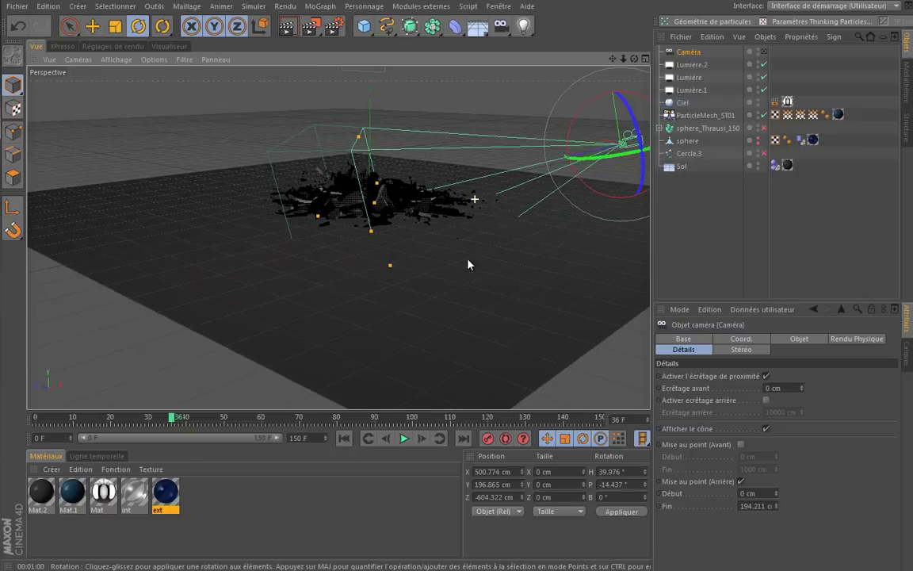
Enable front focus blur from 160 cm to 435 cm and look through the camera again
{"action": "left_click", "coordinate": [740, 445]}
{"action": "left_click_drag", "start_coordinate": [563, 286], "coordinate": [563, 280], "text": "alt"}
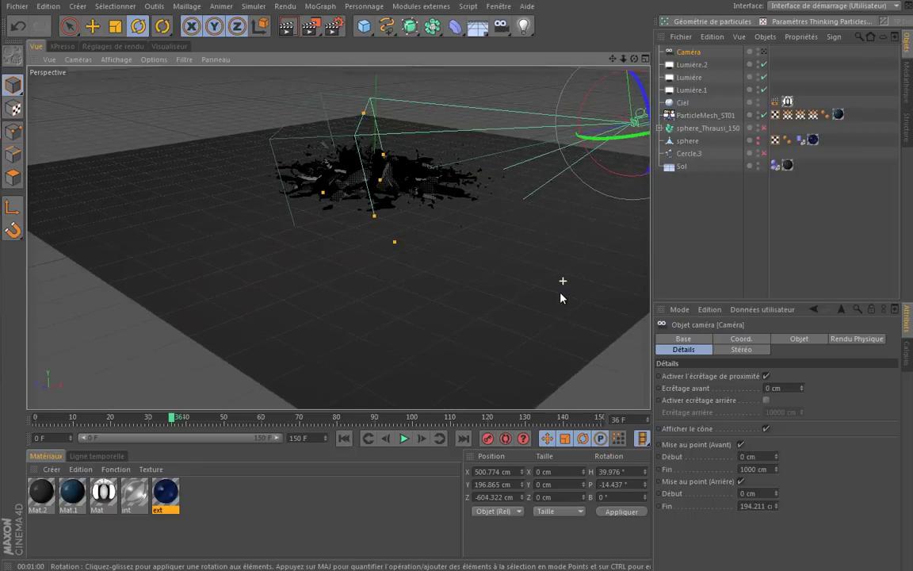
{"action": "mouse_move", "coordinate": [779, 471]}
{"action": "left_mouse_down"}
{"action": "mouse_move", "coordinate": [793, 495]}
{"action": "mouse_move", "coordinate": [777, 468]}
{"action": "left_mouse_up"}
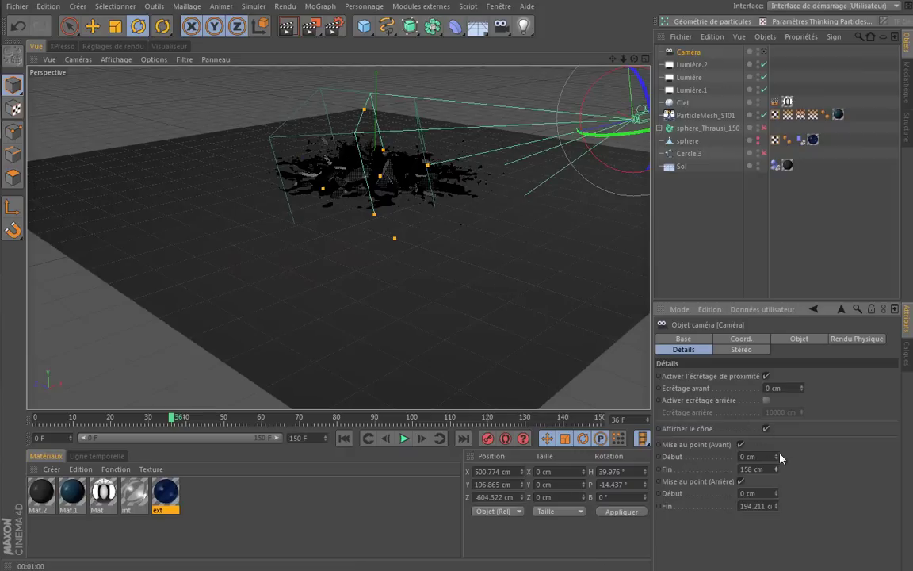
{"action": "left_click", "coordinate": [757, 456]}
{"action": "type", "text": "158"}
{"action": "key", "text": "Tab"}
{"action": "left_click_drag", "start_coordinate": [776, 458], "coordinate": [778, 471]}
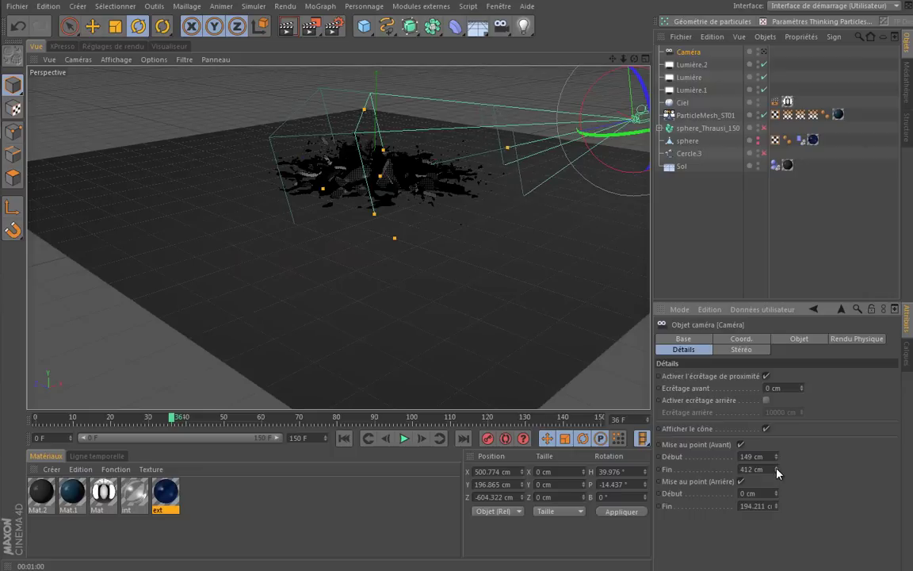
{"action": "double_click", "coordinate": [752, 456]}
{"action": "type", "text": "160"}
{"action": "key", "text": "Tab"}
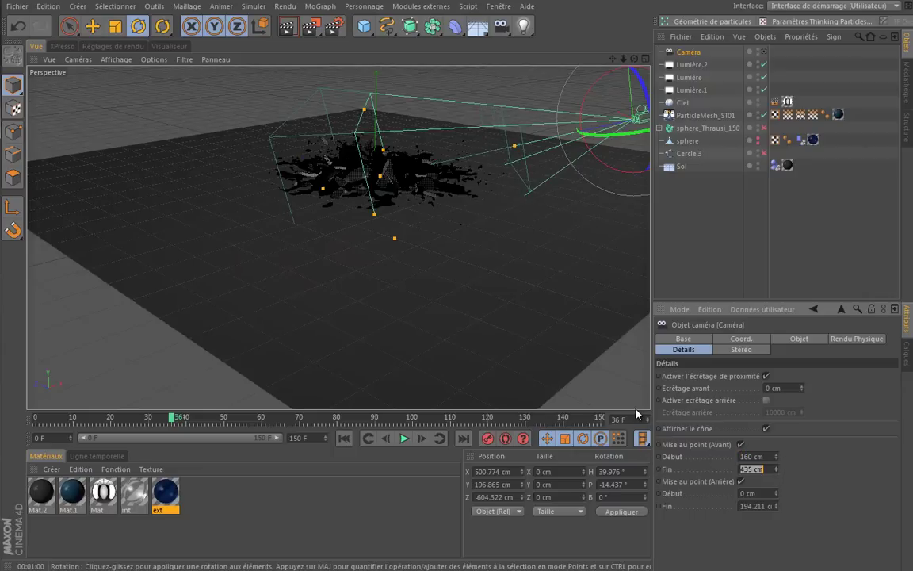
{"action": "left_click", "coordinate": [763, 51]}
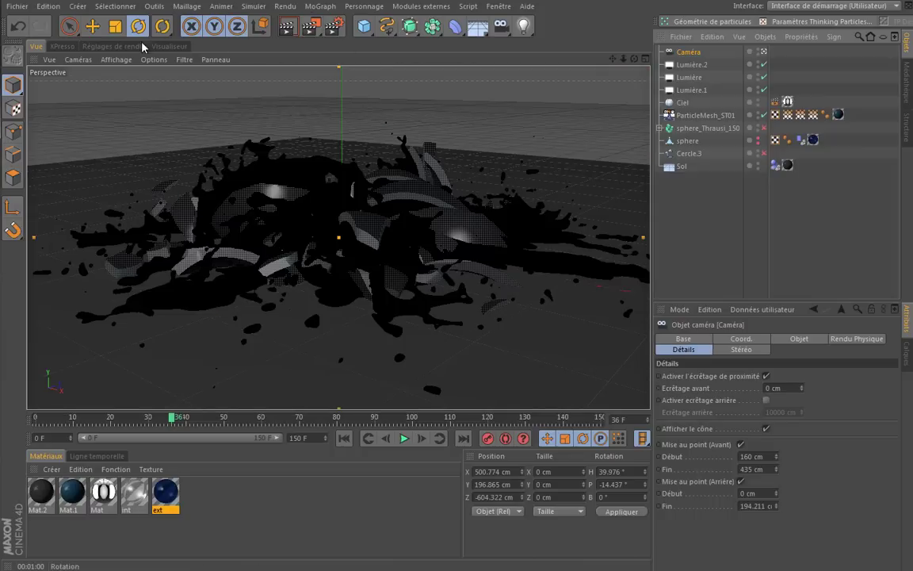
Add a Profondeur de champ effect with Utiliser les dégradés enabled, deselecting ambient occlusion
{"action": "left_click", "coordinate": [94, 46]}
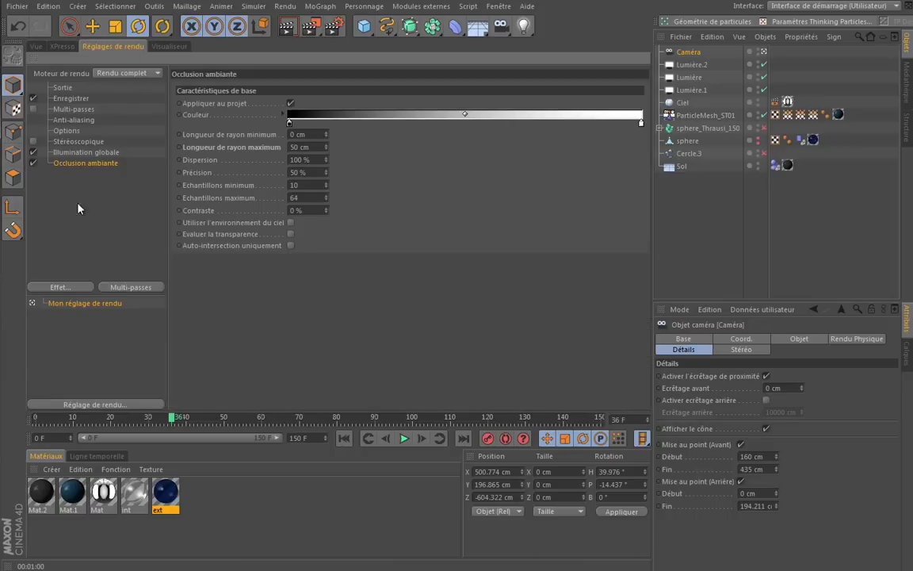
{"action": "left_click", "coordinate": [58, 192]}
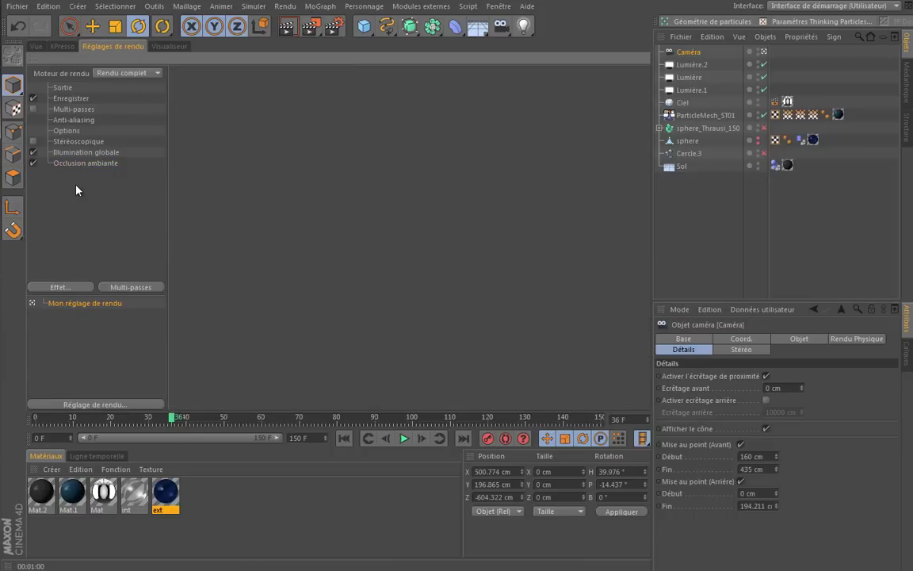
{"action": "right_click", "coordinate": [77, 190]}
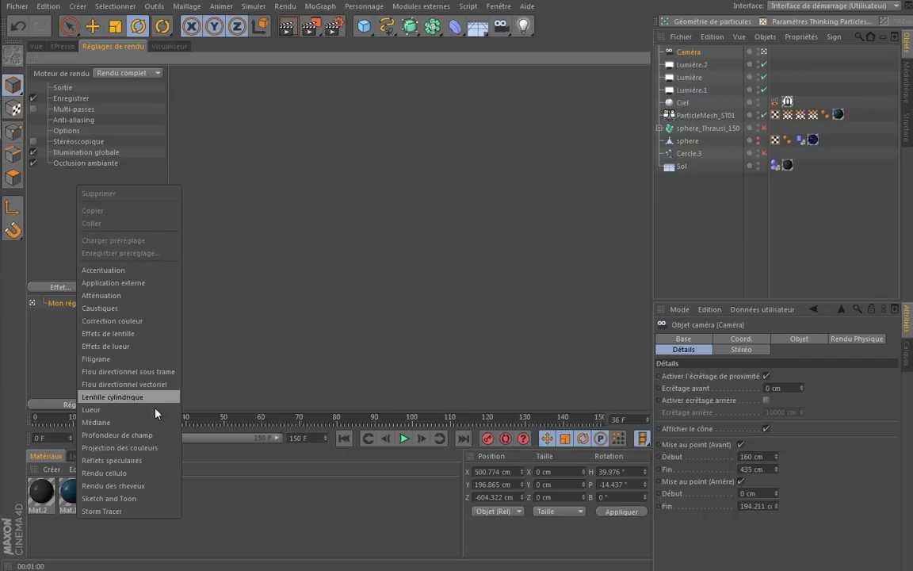
{"action": "left_click", "coordinate": [151, 434]}
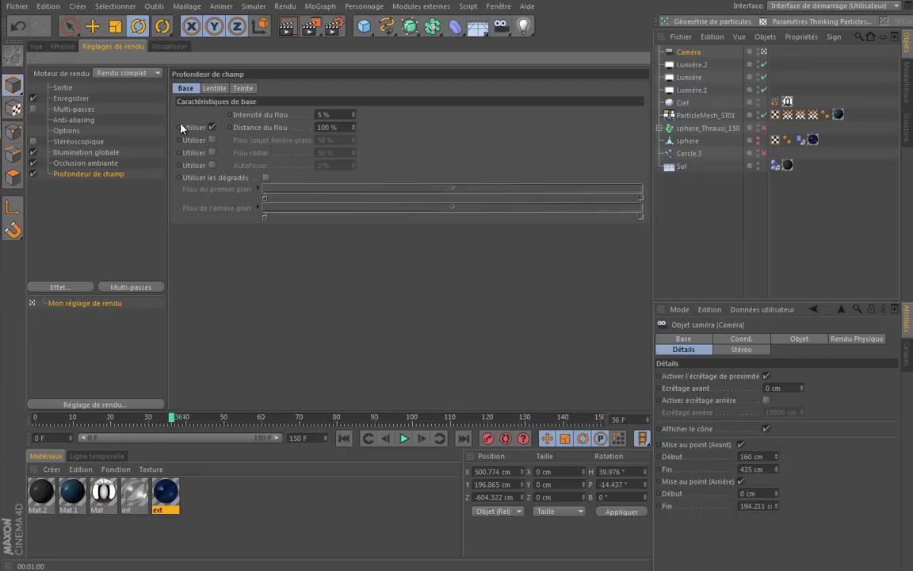
{"action": "left_click", "coordinate": [266, 178]}
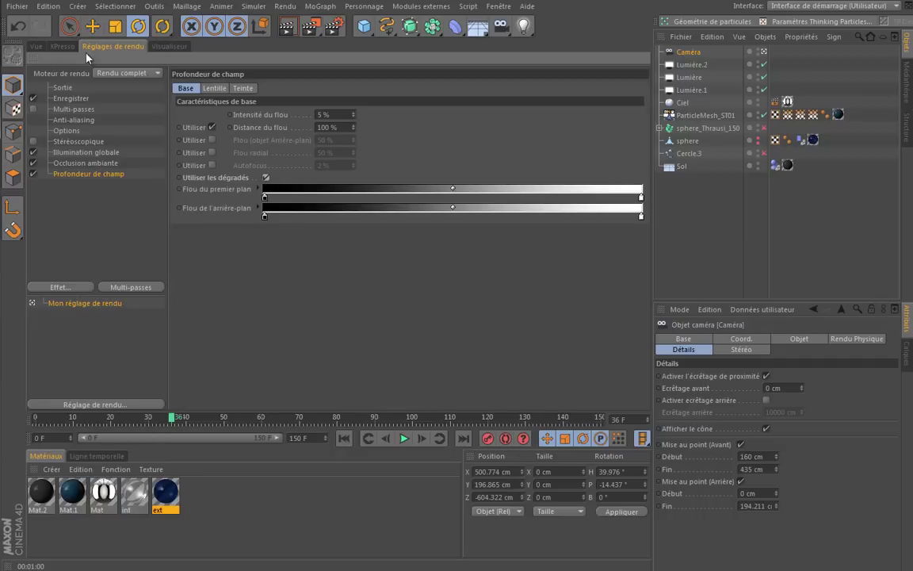
Set anti-aliasing quality to Au mieux and return to the Vue
{"action": "left_click", "coordinate": [81, 121]}
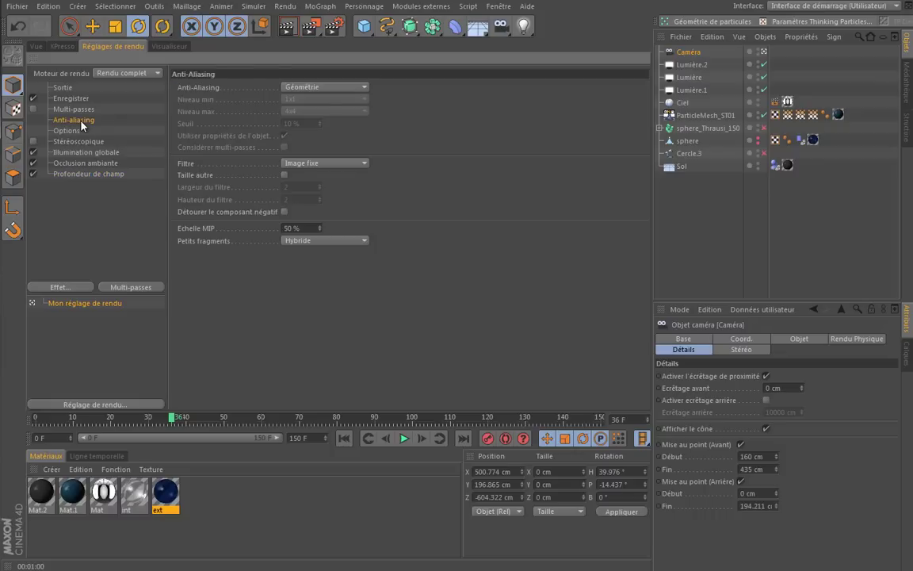
{"action": "left_click", "coordinate": [321, 86]}
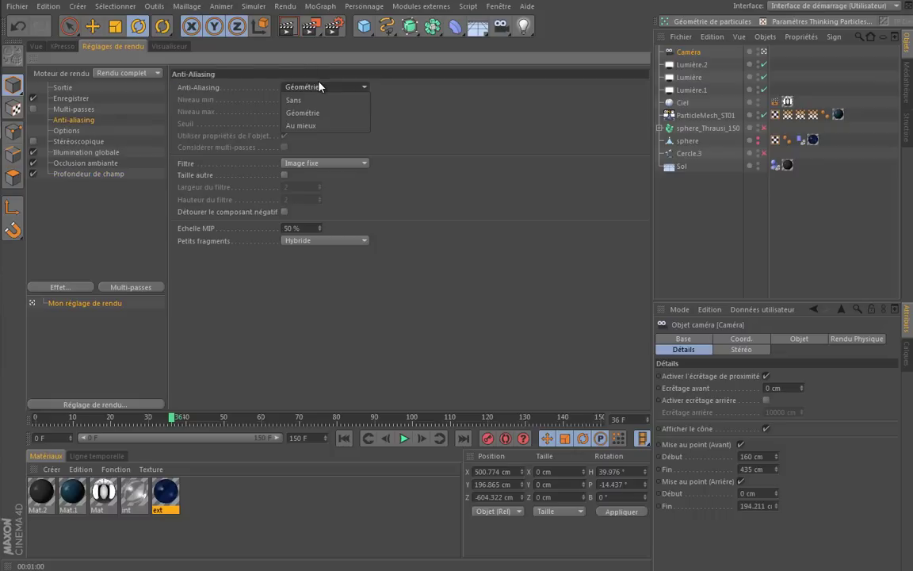
{"action": "left_click", "coordinate": [316, 125]}
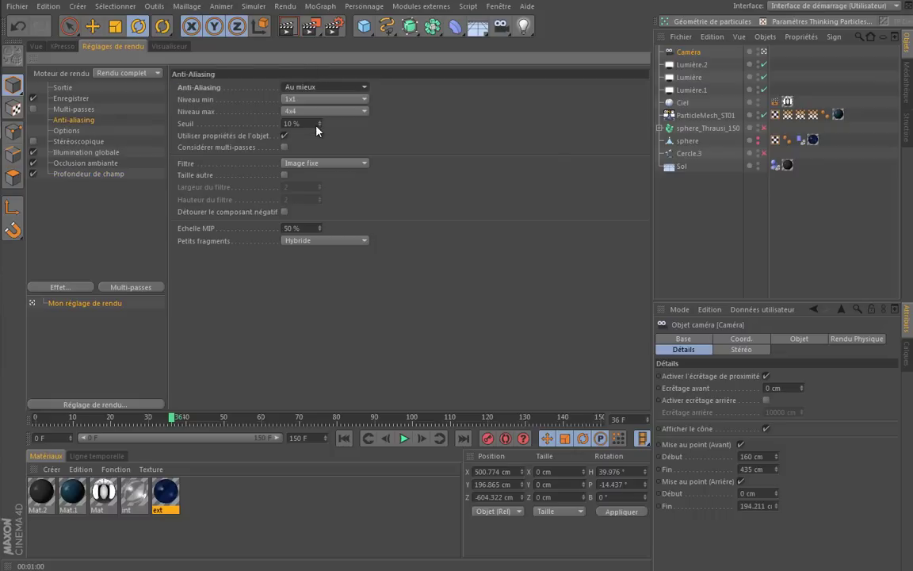
{"action": "left_click", "coordinate": [35, 47]}
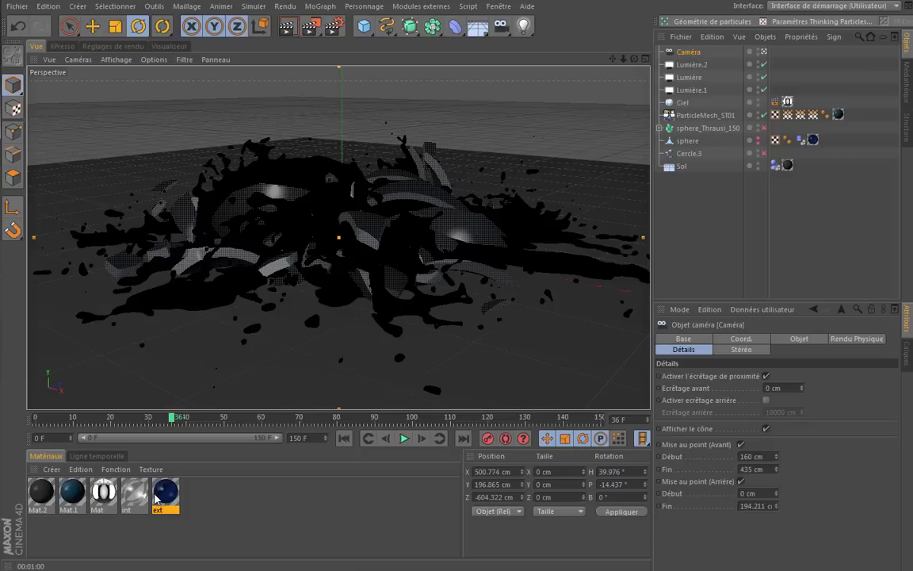
Create a 'rendu' folder in explosion ball and set the render save file to rendu1 there
{"action": "left_click", "coordinate": [133, 47]}
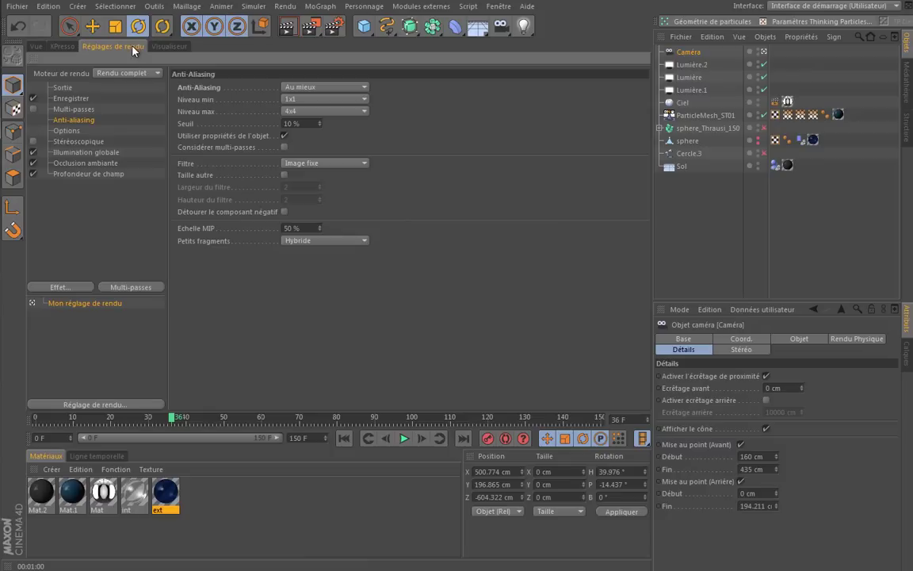
{"action": "left_click", "coordinate": [66, 97]}
{"action": "left_click", "coordinate": [633, 109]}
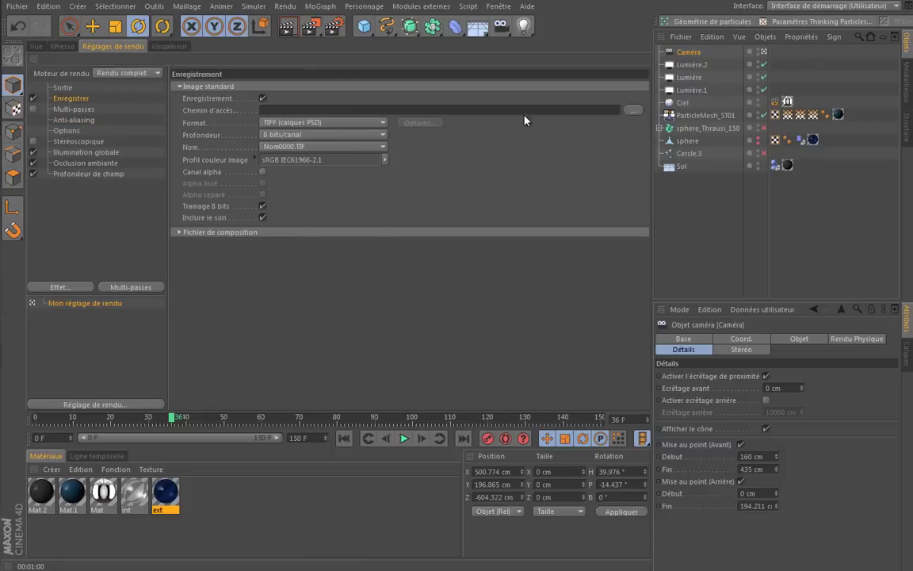
{"action": "left_click", "coordinate": [304, 25]}
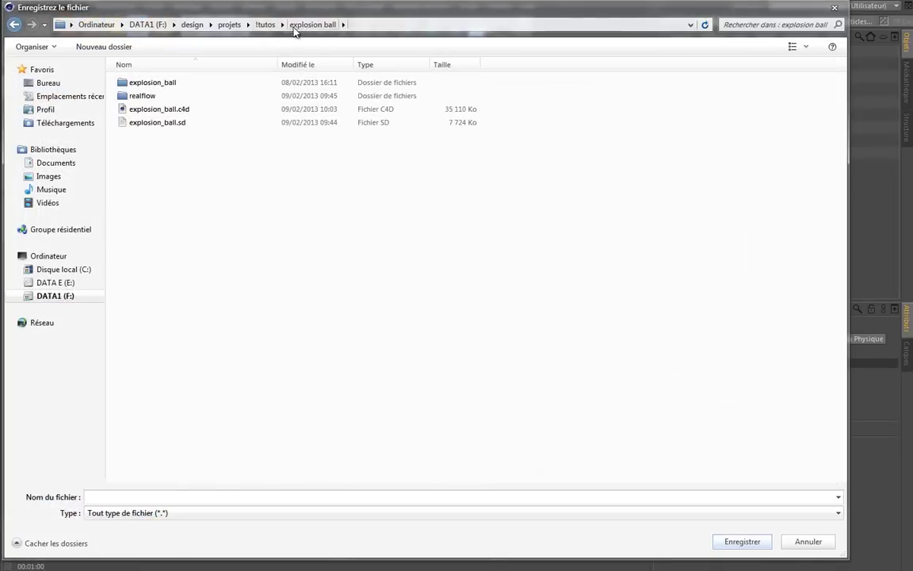
{"action": "right_click", "coordinate": [204, 224]}
{"action": "mouse_move", "coordinate": [398, 346]}
{"action": "left_click", "coordinate": [406, 369]}
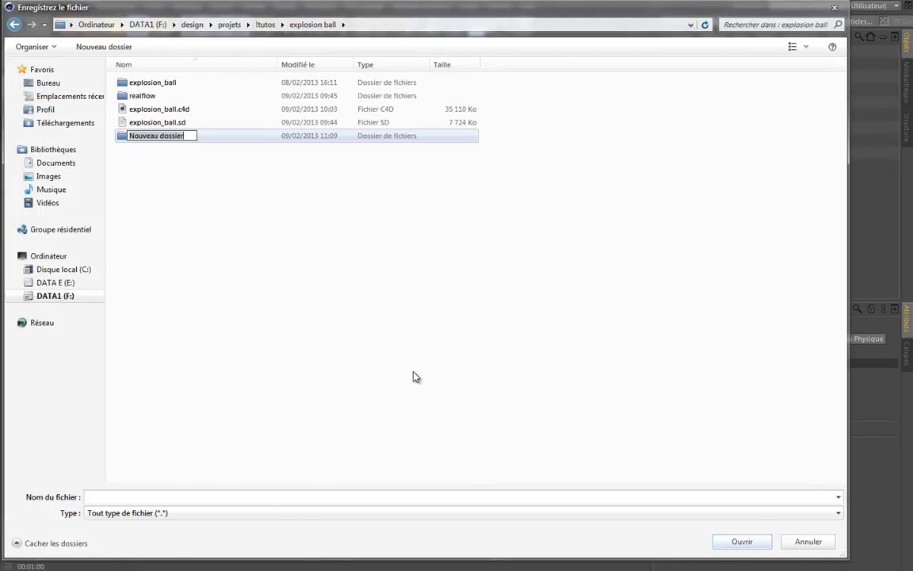
{"action": "type", "text": "rendu"}
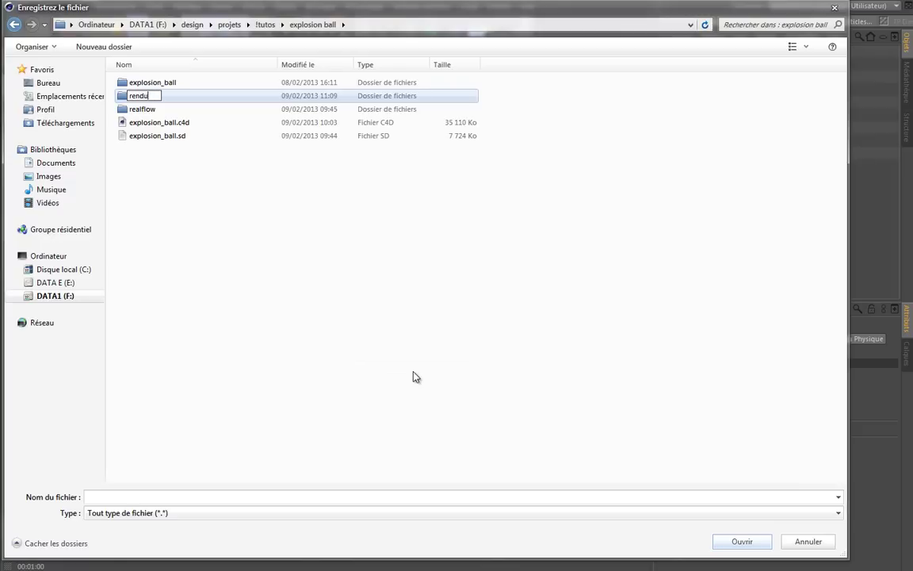
{"action": "key", "text": "Return"}
{"action": "double_click", "coordinate": [137, 109]}
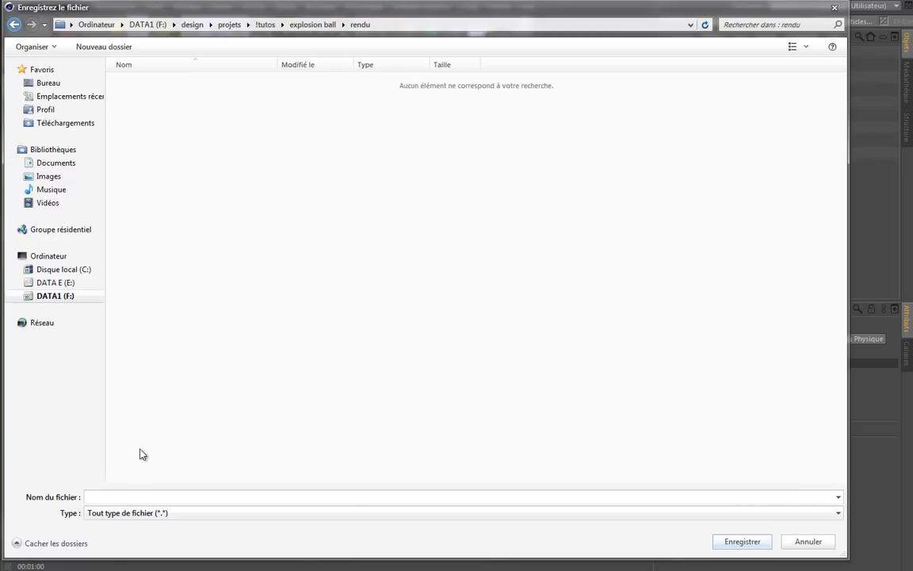
{"action": "type", "text": "rendu"}
{"action": "type", "text": "1"}
{"action": "left_click", "coordinate": [729, 546]}
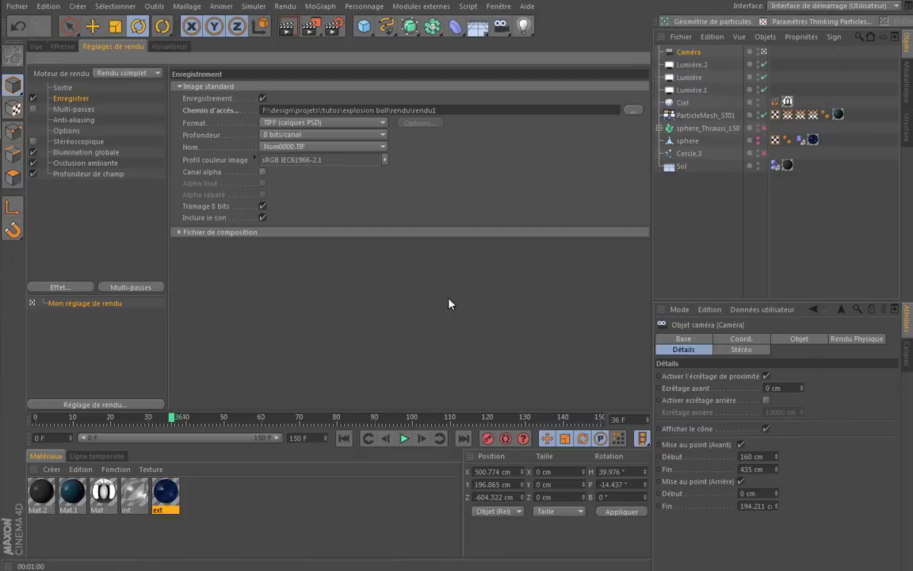
Untick Inclure le son, then launch a rendu1 test render to the Picture Viewer and stop it
{"action": "left_click", "coordinate": [263, 217]}
{"action": "left_click", "coordinate": [315, 27]}
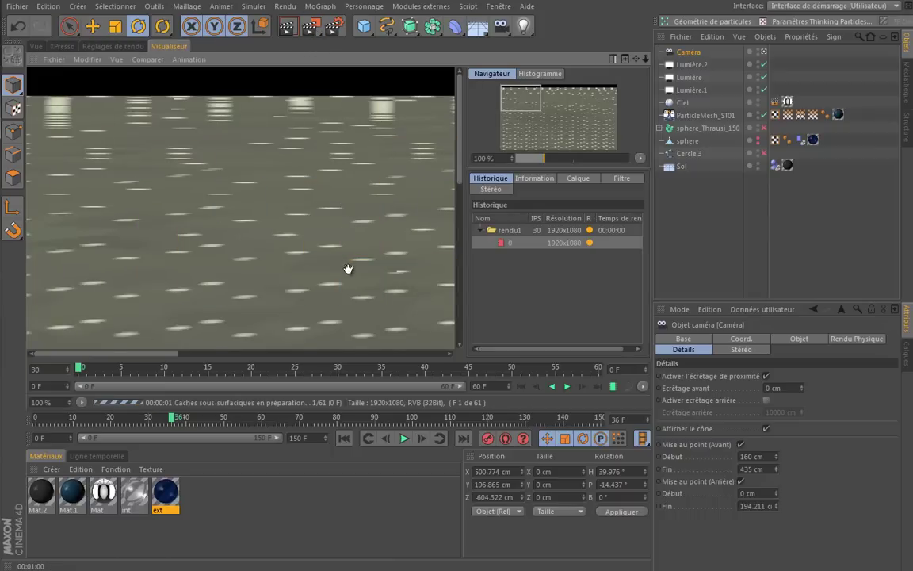
{"action": "scroll", "coordinate": [348, 269], "scroll_direction": "down", "scroll_amount": 3}
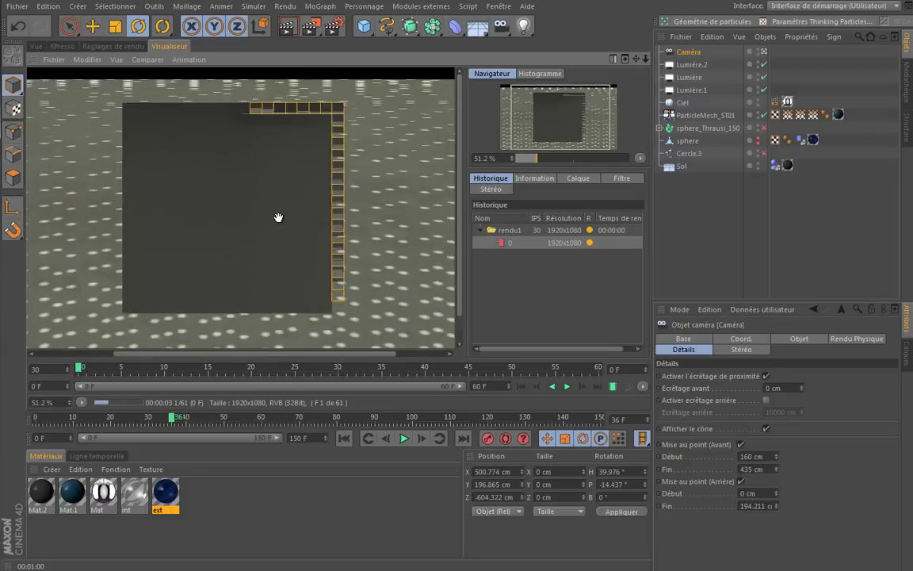
{"action": "scroll", "coordinate": [278, 217], "scroll_direction": "down", "scroll_amount": 2}
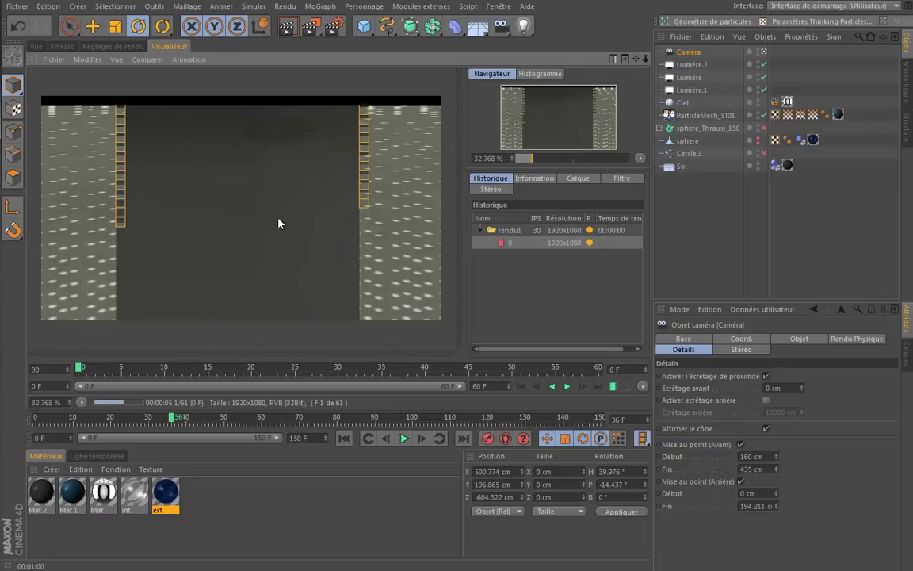
{"action": "left_click", "coordinate": [57, 60]}
{"action": "left_click", "coordinate": [74, 98]}
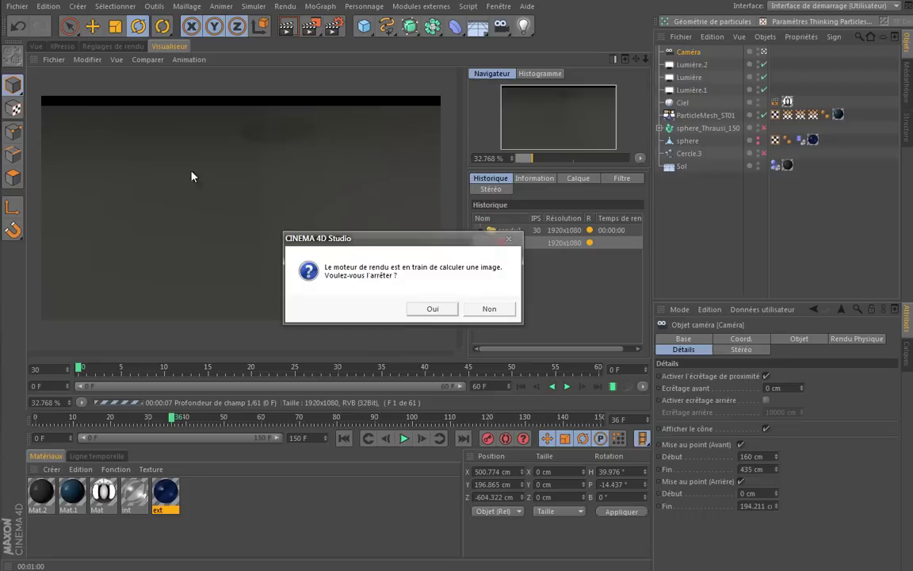
{"action": "left_click", "coordinate": [433, 309]}
Set the Sortie frame range to Image courante so only frame 36 renders
{"action": "left_click", "coordinate": [106, 46]}
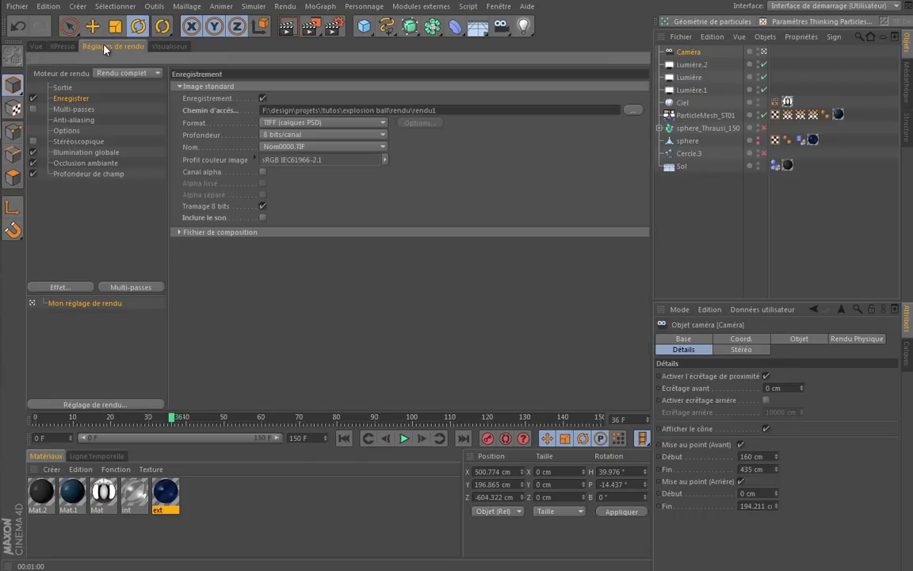
{"action": "left_click", "coordinate": [64, 88]}
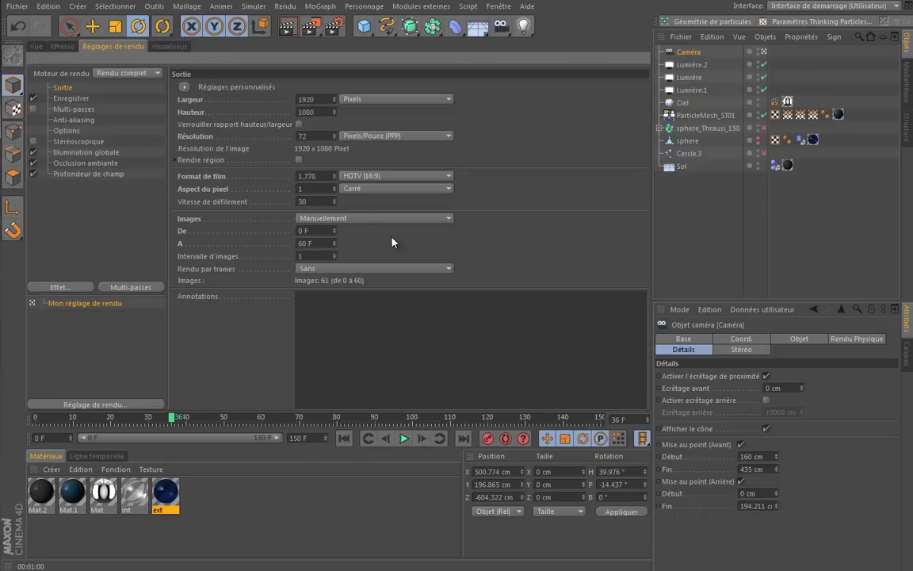
{"action": "left_click", "coordinate": [342, 218]}
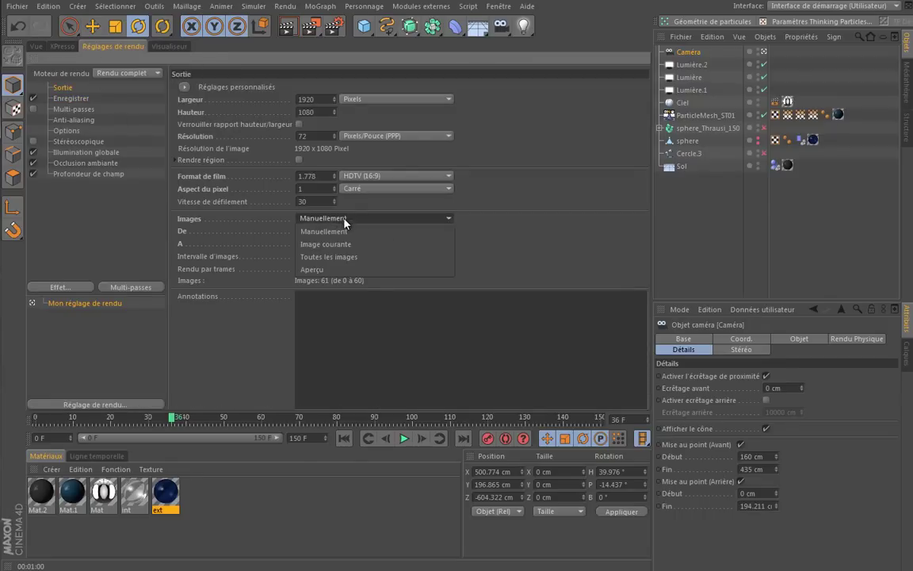
{"action": "left_click", "coordinate": [361, 243]}
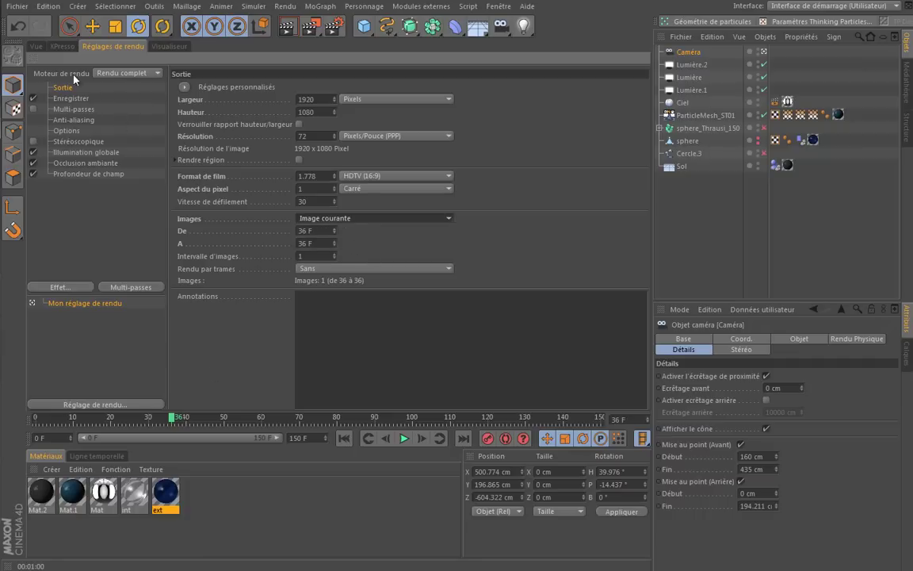
{"action": "left_click", "coordinate": [33, 48]}
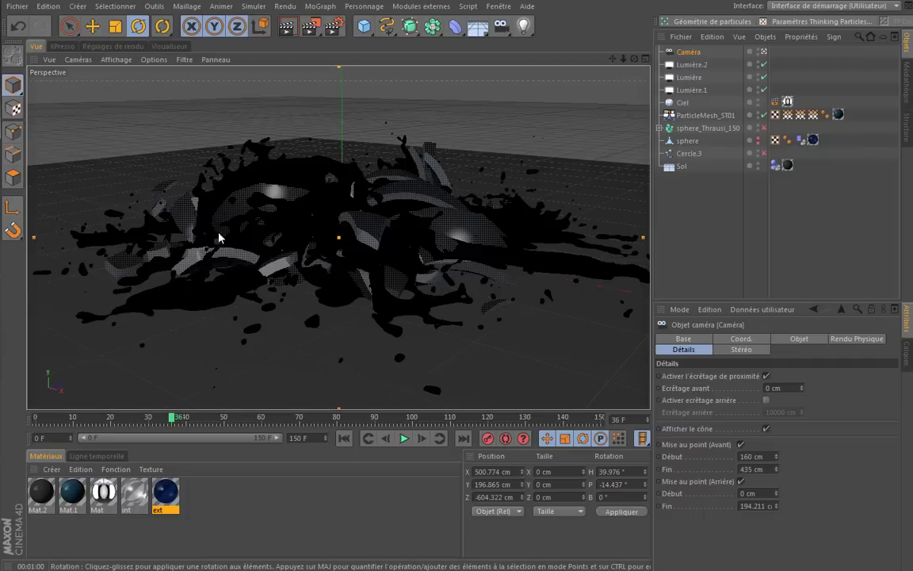
Render frame 36 to the Picture Viewer as rendu1_0036.tif
{"action": "left_click", "coordinate": [119, 46]}
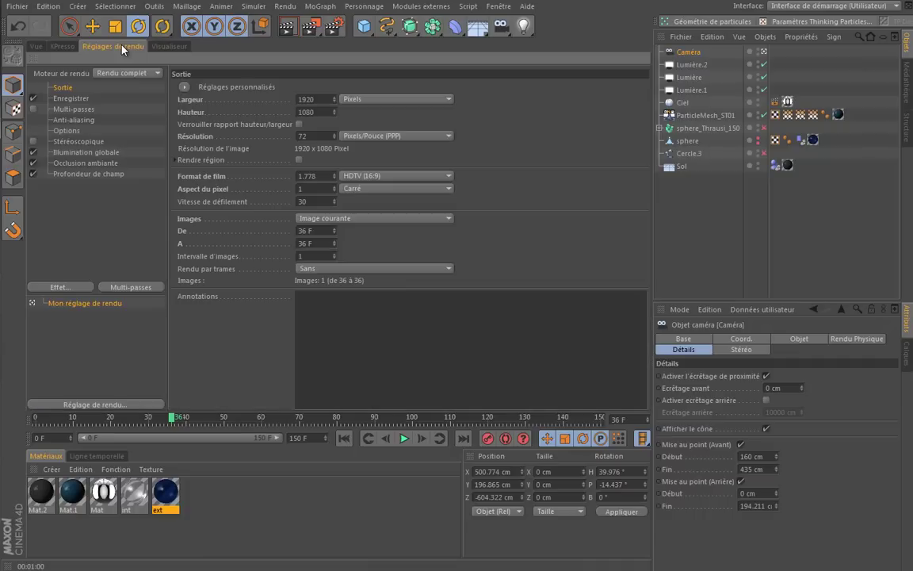
{"action": "left_click", "coordinate": [170, 46]}
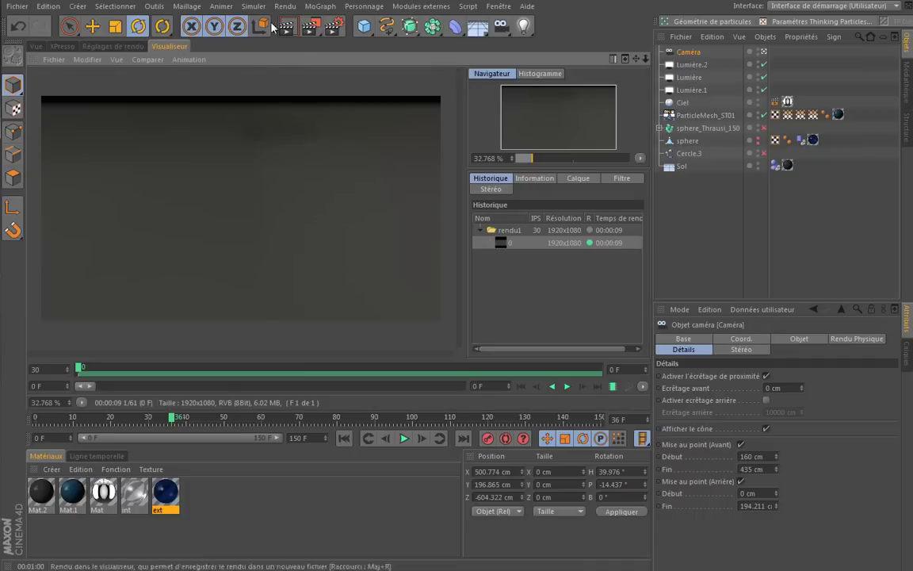
{"action": "left_click", "coordinate": [312, 29]}
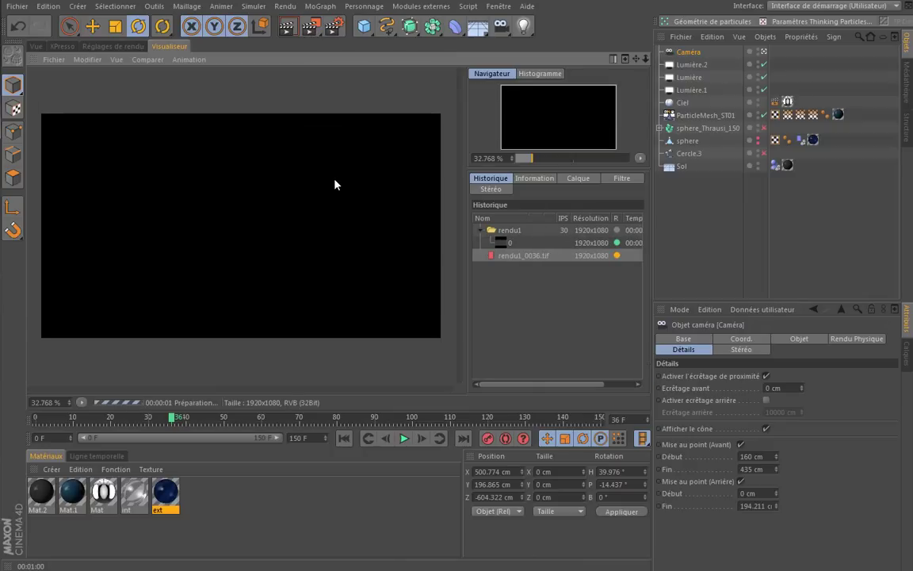
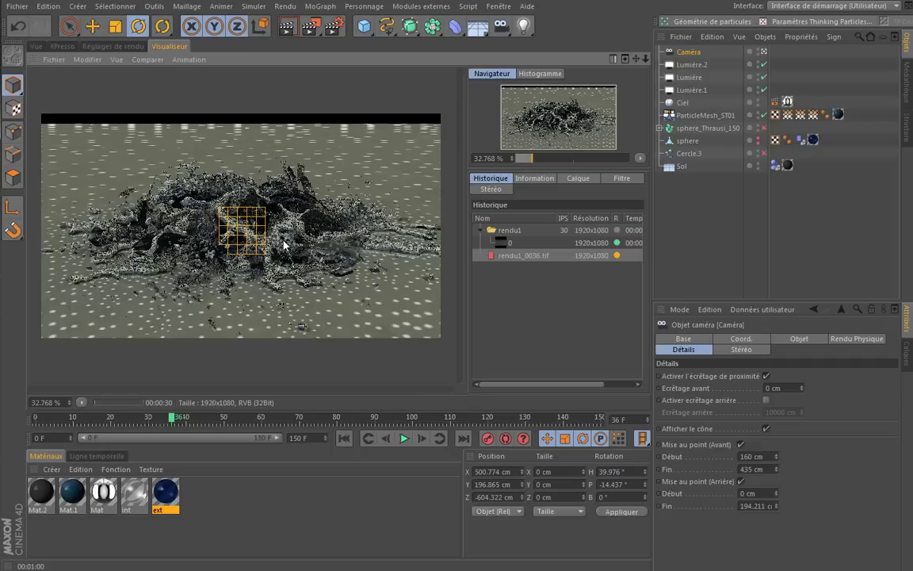
Check the global illumination mode in the render settings without changing it, then return to the image
{"action": "left_click", "coordinate": [120, 44]}
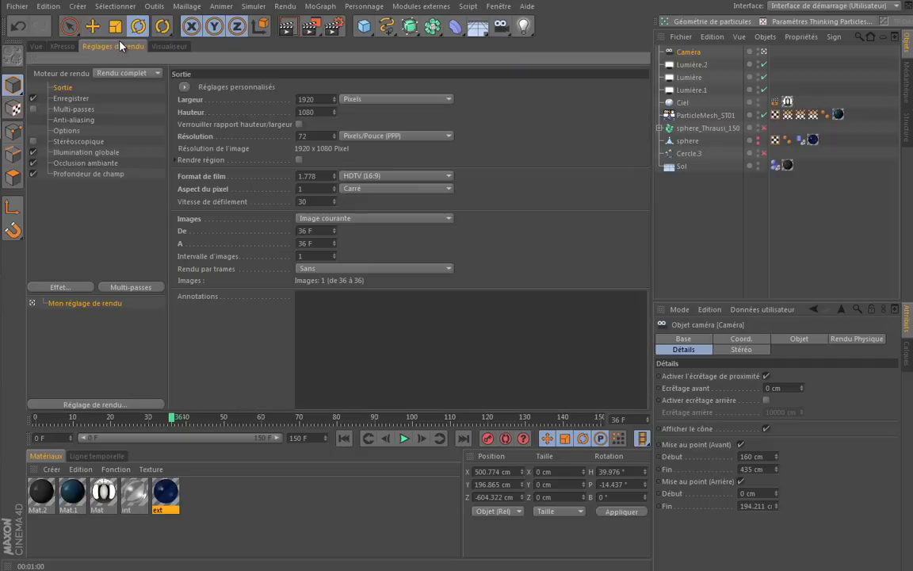
{"action": "left_click", "coordinate": [98, 153]}
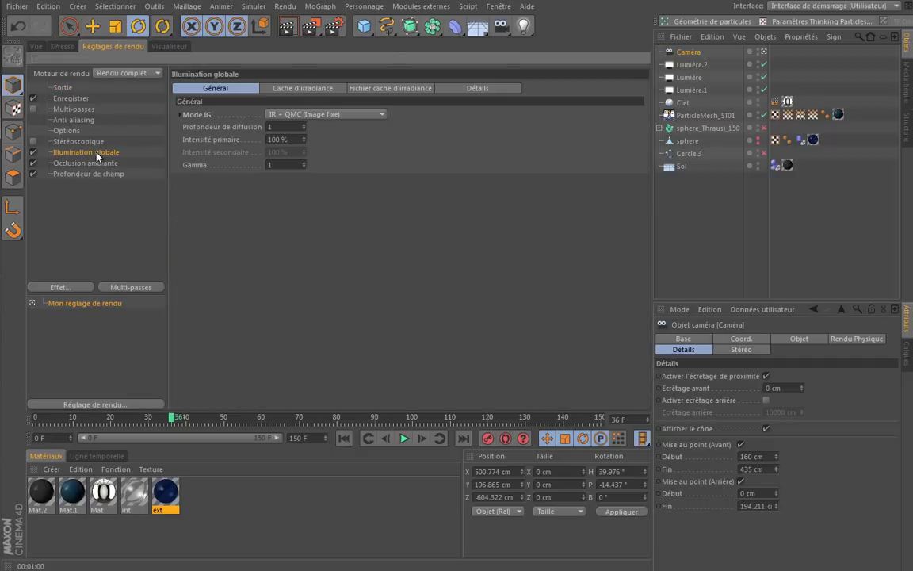
{"action": "left_click", "coordinate": [306, 116]}
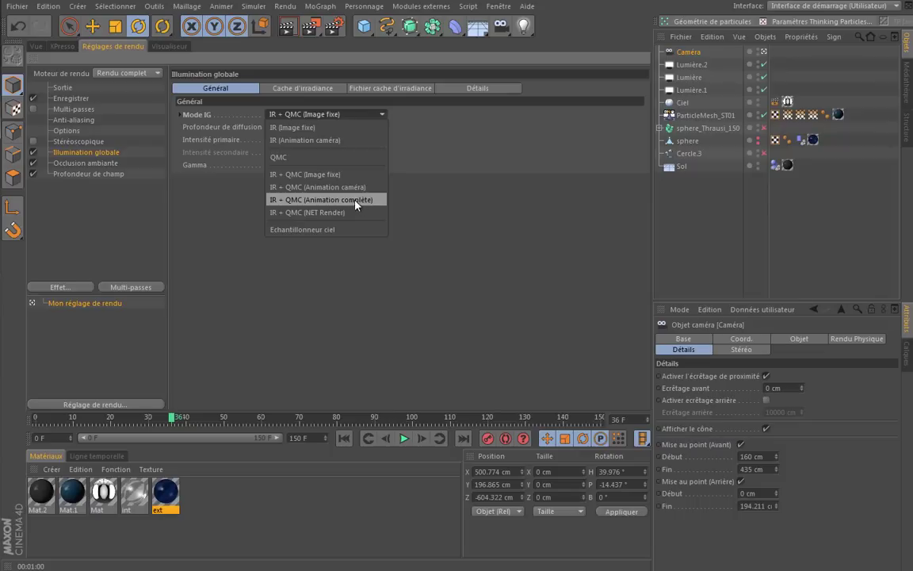
{"action": "left_click", "coordinate": [317, 174]}
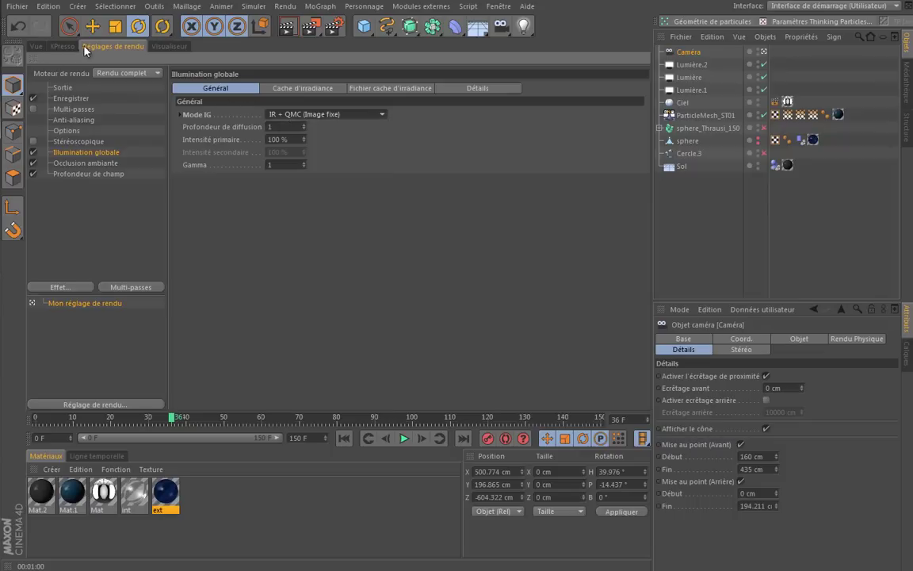
{"action": "left_click", "coordinate": [167, 48]}
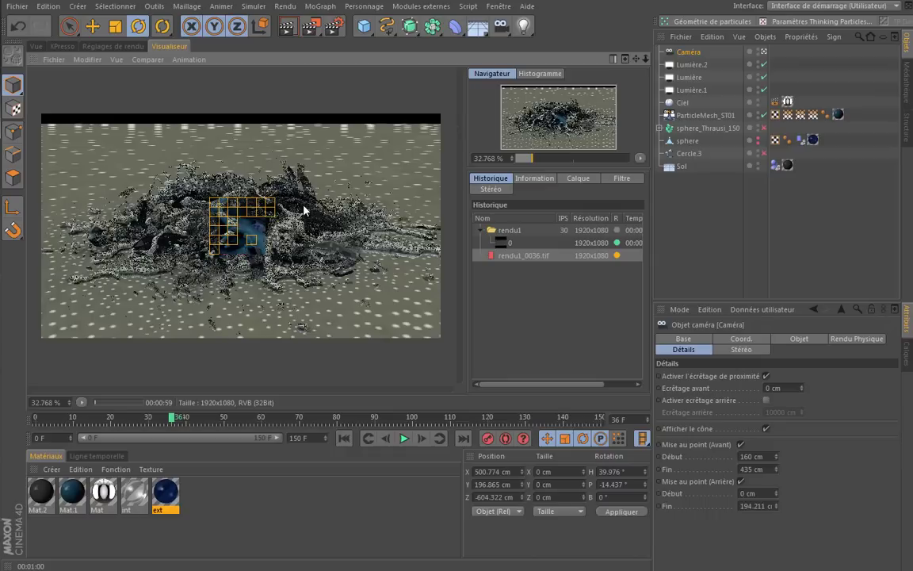
Back in the 3D viewport, render frame 36 to the Picture Viewer
{"action": "left_click", "coordinate": [109, 46]}
{"action": "left_click", "coordinate": [60, 46]}
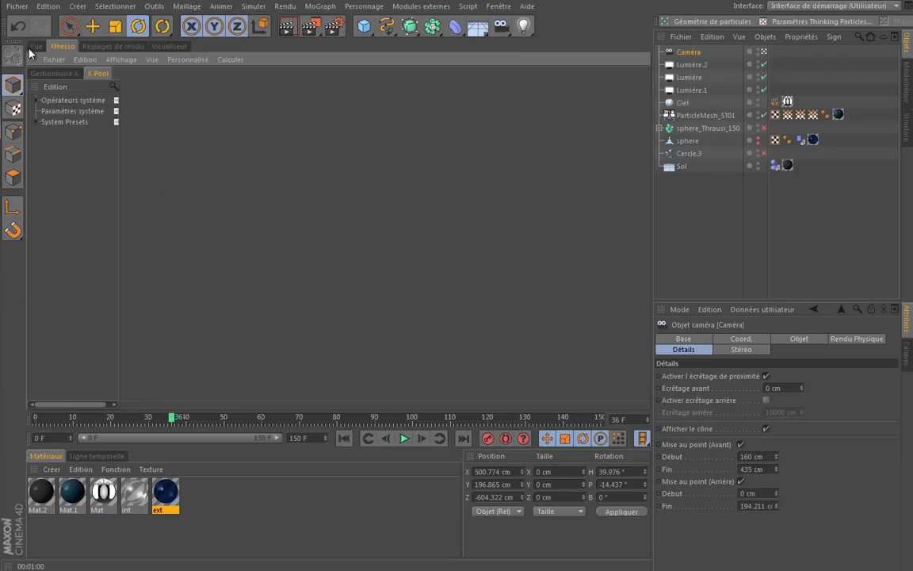
{"action": "left_click", "coordinate": [32, 48]}
{"action": "left_click", "coordinate": [34, 48]}
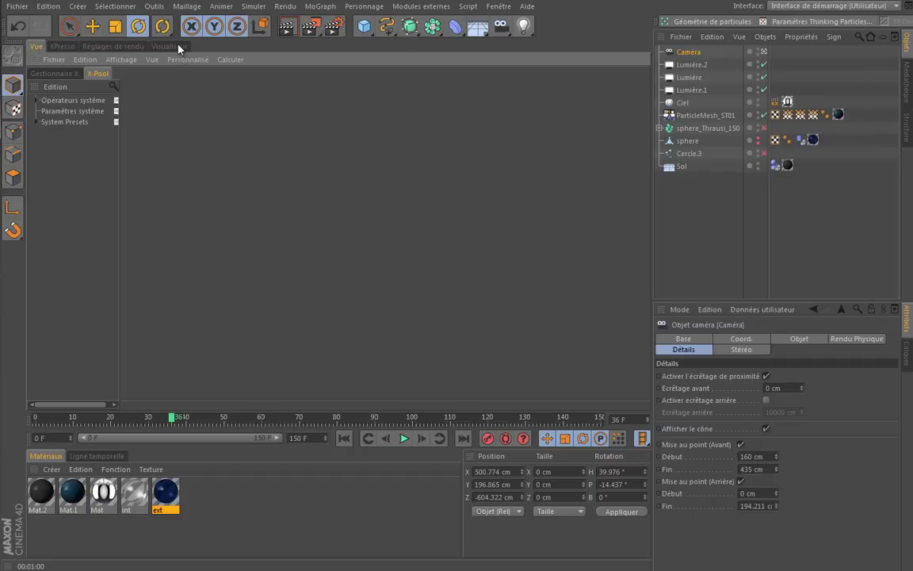
{"action": "key", "text": "shift+r"}
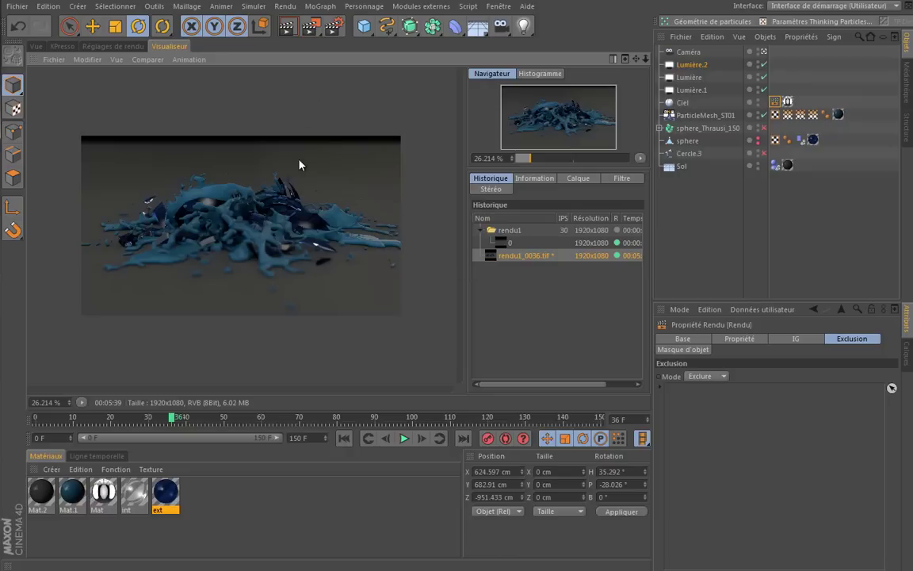
{"action": "scroll", "coordinate": [231, 277], "scroll_direction": "up", "scroll_amount": 2}
{"action": "scroll", "coordinate": [235, 254], "scroll_direction": "up", "scroll_amount": 3}
{"action": "scroll", "coordinate": [240, 241], "scroll_direction": "up", "scroll_amount": 2}
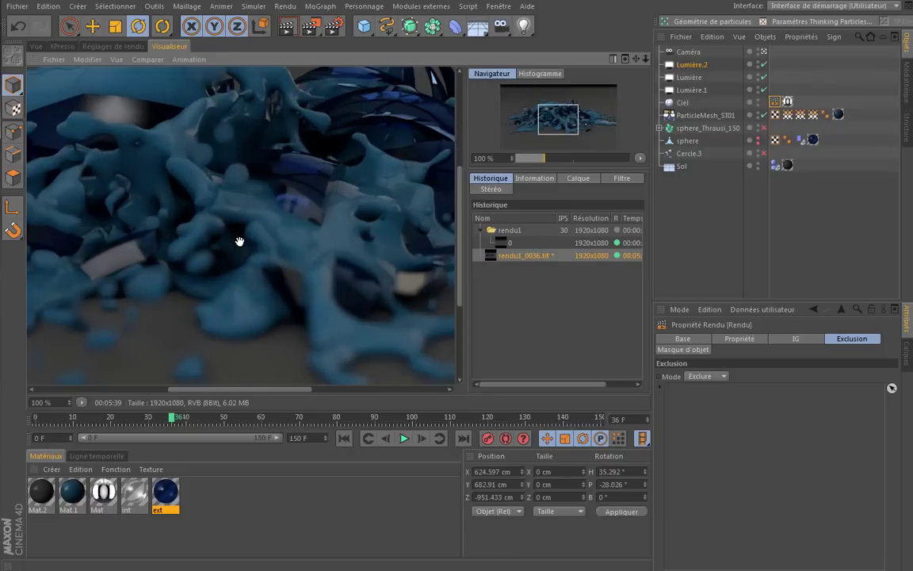
{"action": "mouse_move", "coordinate": [351, 178]}
{"action": "left_mouse_down"}
{"action": "mouse_move", "coordinate": [255, 250]}
{"action": "mouse_move", "coordinate": [200, 262]}
{"action": "mouse_move", "coordinate": [164, 245]}
{"action": "mouse_move", "coordinate": [391, 228]}
{"action": "left_mouse_up"}
{"action": "scroll", "coordinate": [306, 261], "scroll_direction": "down", "scroll_amount": 2}
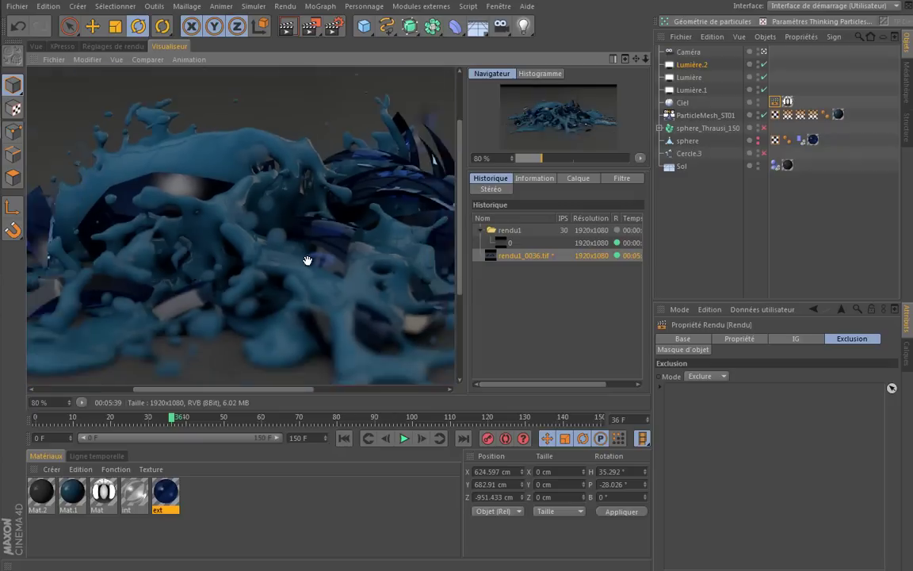
{"action": "scroll", "coordinate": [308, 260], "scroll_direction": "down", "scroll_amount": 2}
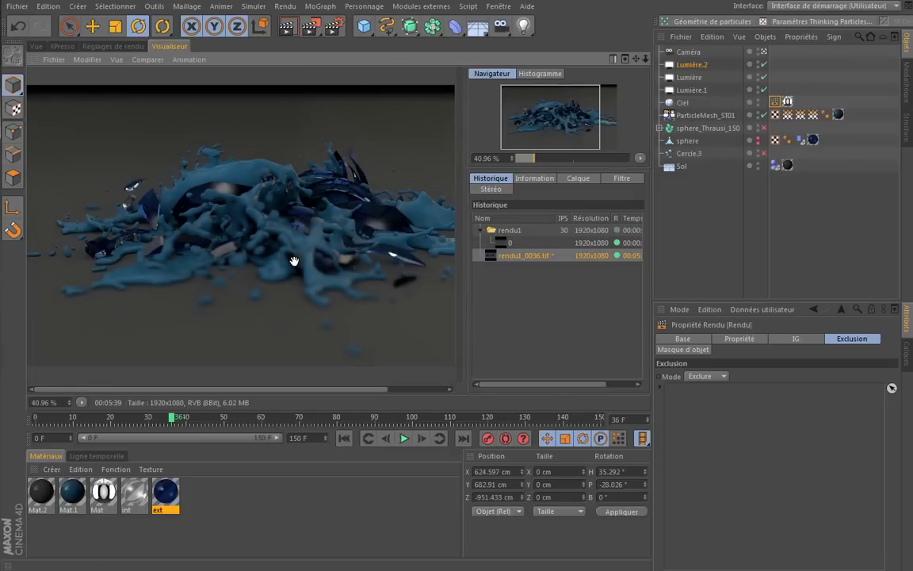
{"action": "scroll", "coordinate": [322, 252], "scroll_direction": "up", "scroll_amount": 2}
{"action": "scroll", "coordinate": [323, 252], "scroll_direction": "down", "scroll_amount": 1}
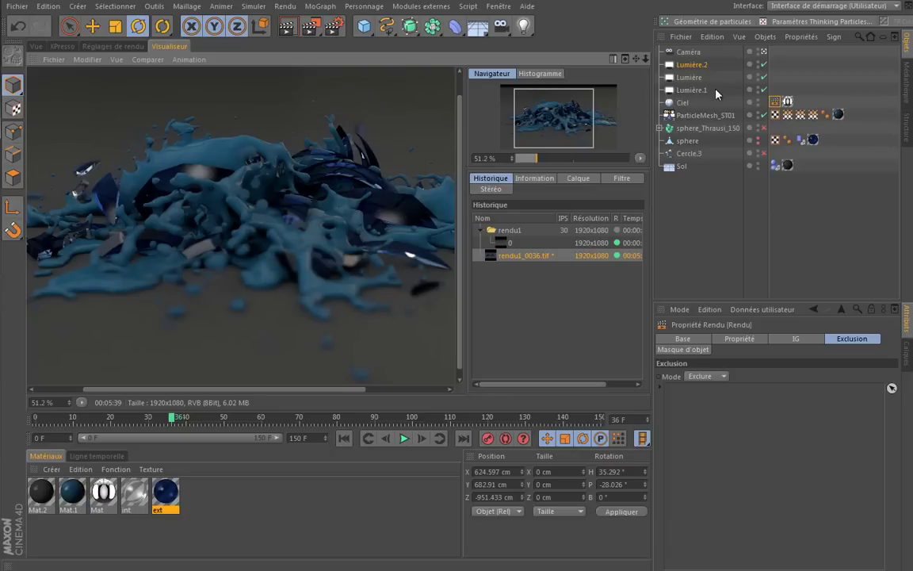
Look through the Caméra, then dolly it back, tilt up and pan to centre the splash
{"action": "left_click", "coordinate": [37, 48]}
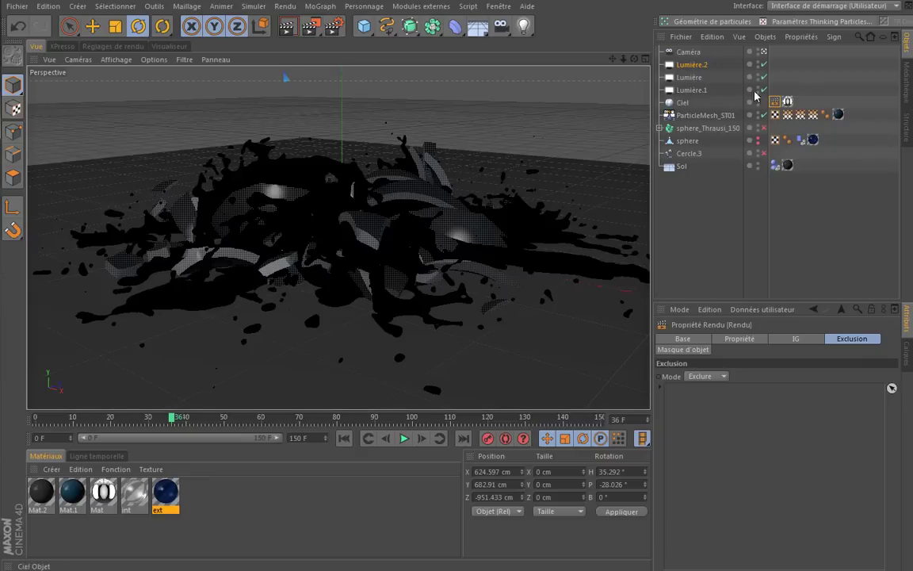
{"action": "left_click", "coordinate": [763, 52]}
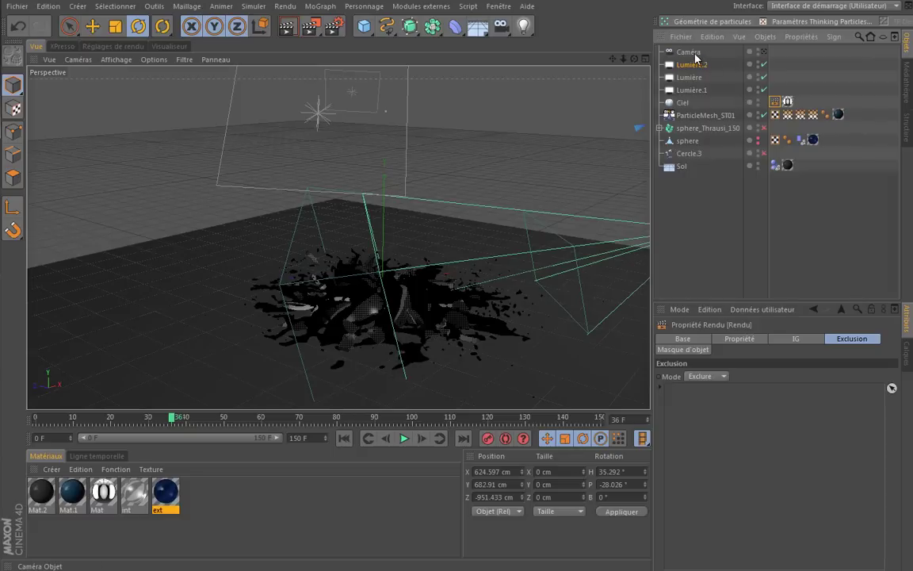
{"action": "left_click", "coordinate": [691, 53]}
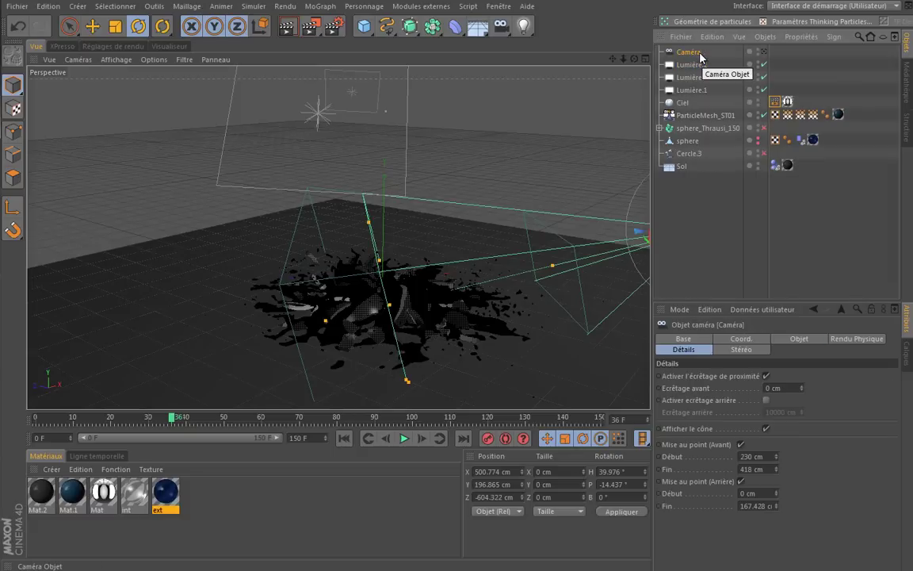
{"action": "left_click_drag", "start_coordinate": [615, 61], "coordinate": [393, 260]}
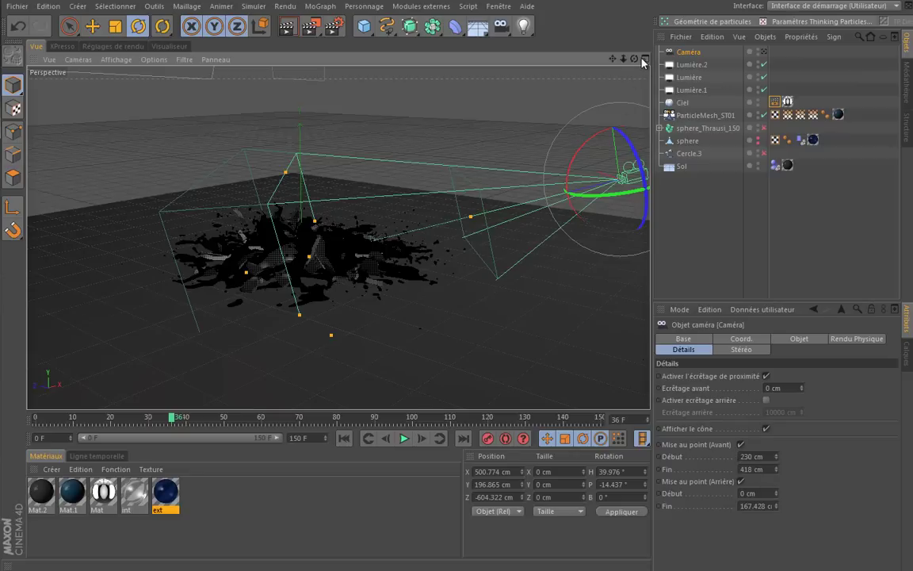
{"action": "left_click", "coordinate": [765, 52]}
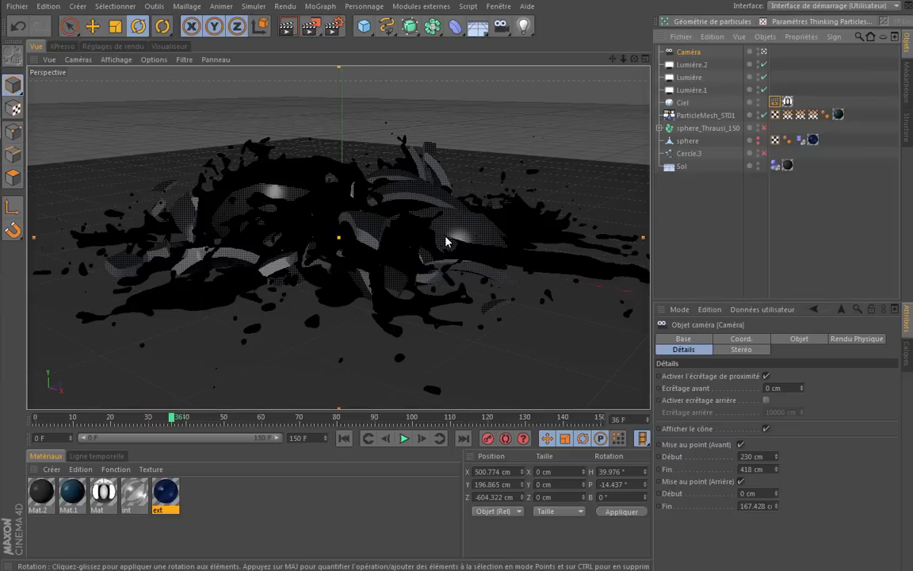
{"action": "mouse_move", "coordinate": [628, 63]}
{"action": "left_mouse_down"}
{"action": "mouse_move", "coordinate": [401, 268]}
{"action": "mouse_move", "coordinate": [359, 237]}
{"action": "left_mouse_up"}
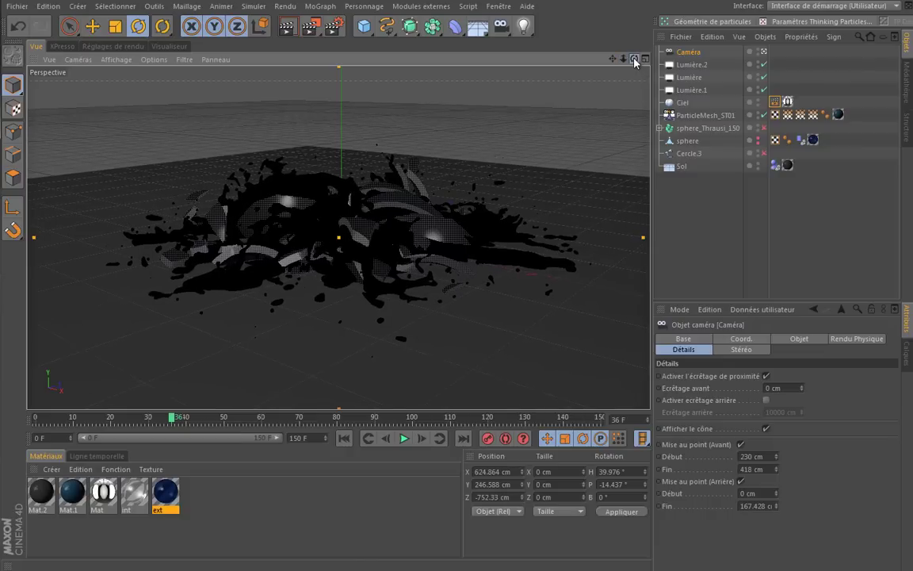
{"action": "mouse_move", "coordinate": [634, 64]}
{"action": "left_mouse_down"}
{"action": "mouse_move", "coordinate": [401, 268]}
{"action": "mouse_move", "coordinate": [625, 72]}
{"action": "left_mouse_up"}
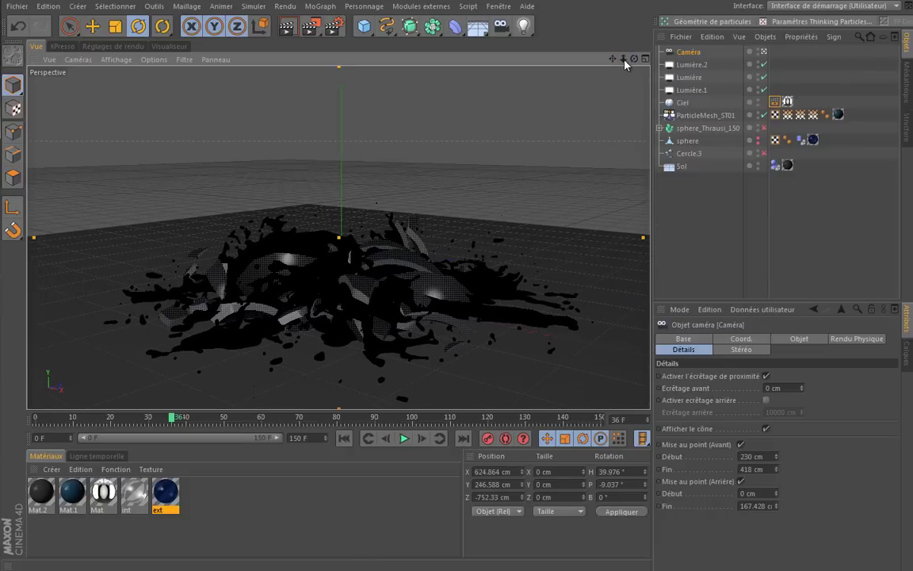
{"action": "left_click_drag", "start_coordinate": [612, 59], "coordinate": [401, 265]}
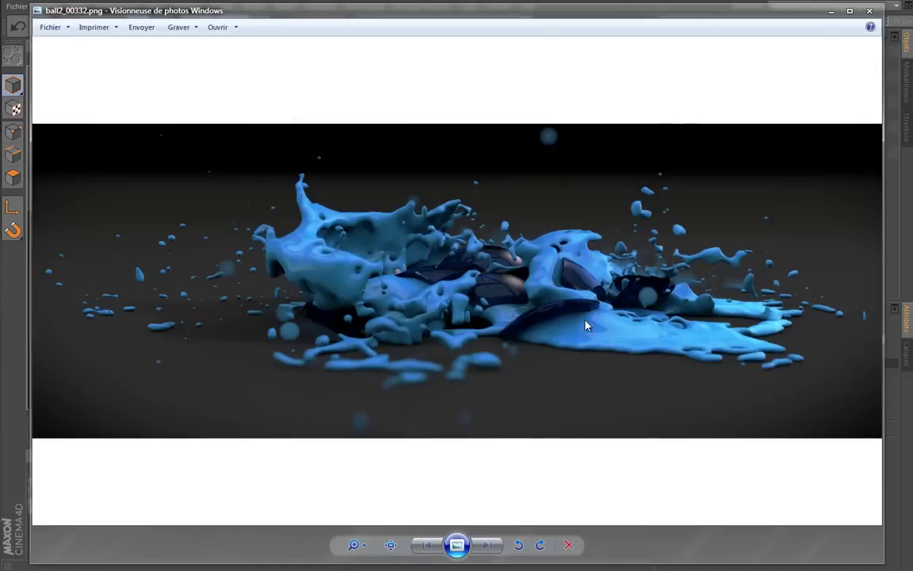
Minimize the Windows Photo Viewer showing the reference splash image
{"action": "left_click", "coordinate": [832, 11]}
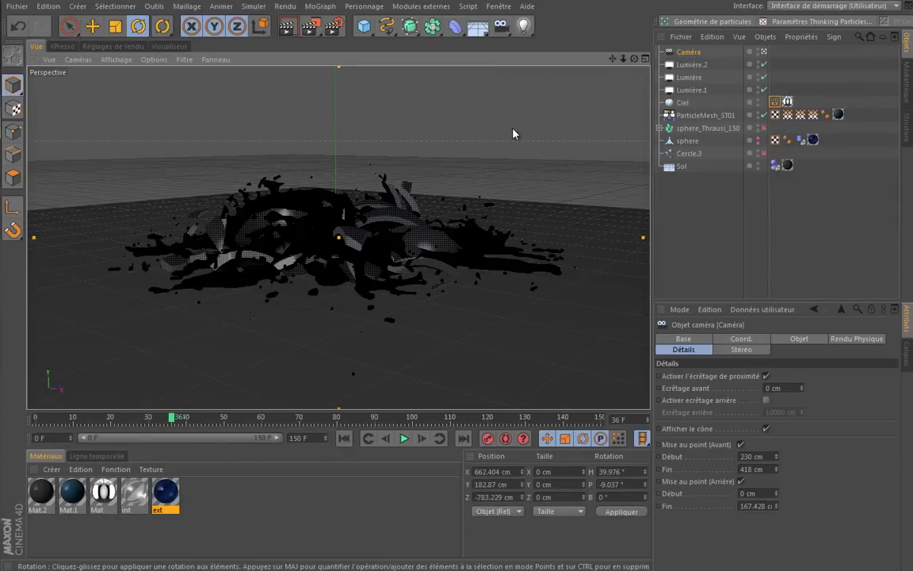
Orbit and lower the camera, move the timeline to frame 39, and pan the splash left
{"action": "left_click_drag", "start_coordinate": [634, 59], "coordinate": [400, 268]}
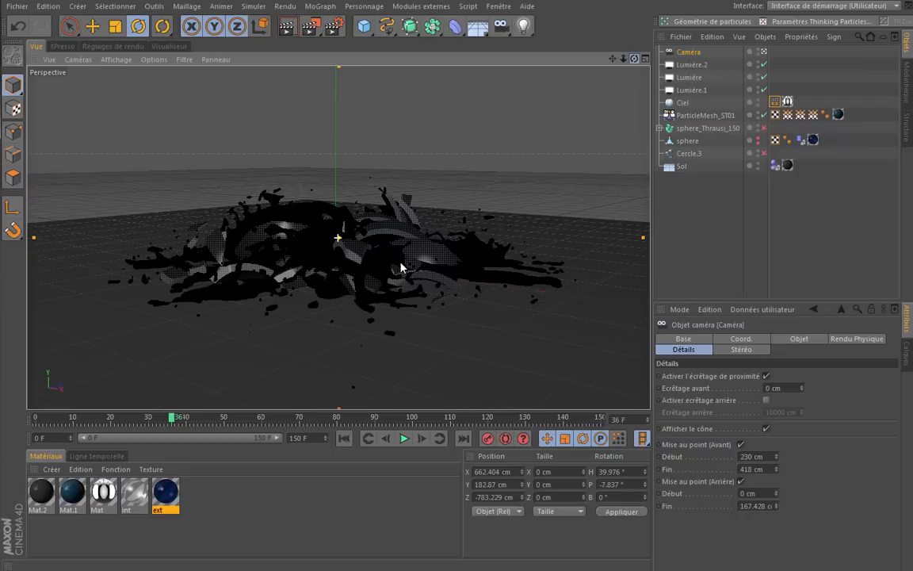
{"action": "left_click_drag", "start_coordinate": [617, 60], "coordinate": [617, 76]}
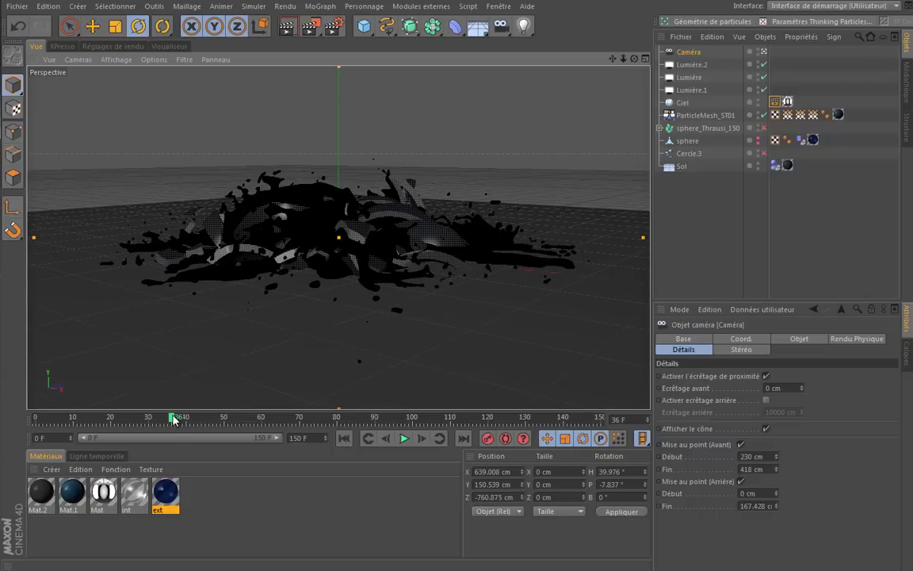
{"action": "left_click_drag", "start_coordinate": [175, 420], "coordinate": [179, 422]}
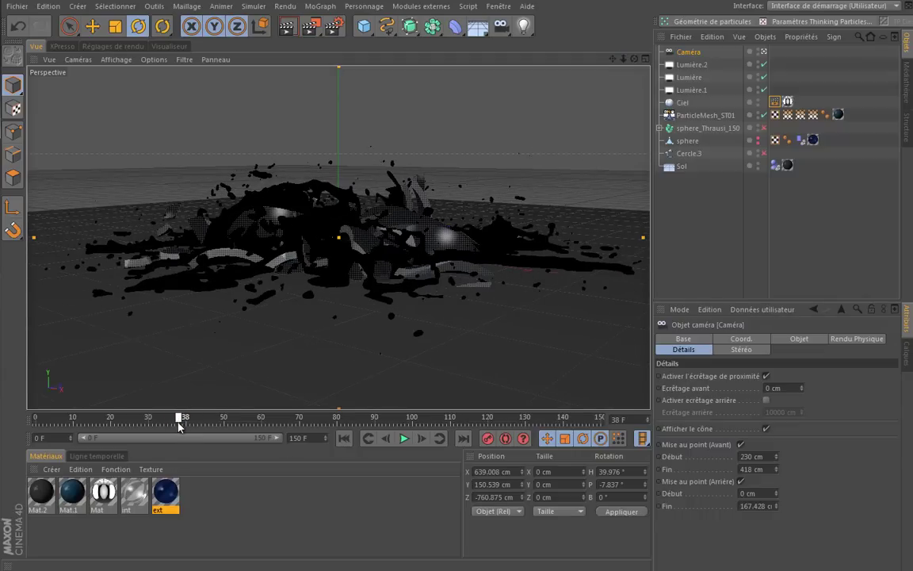
{"action": "left_click_drag", "start_coordinate": [179, 423], "coordinate": [182, 423]}
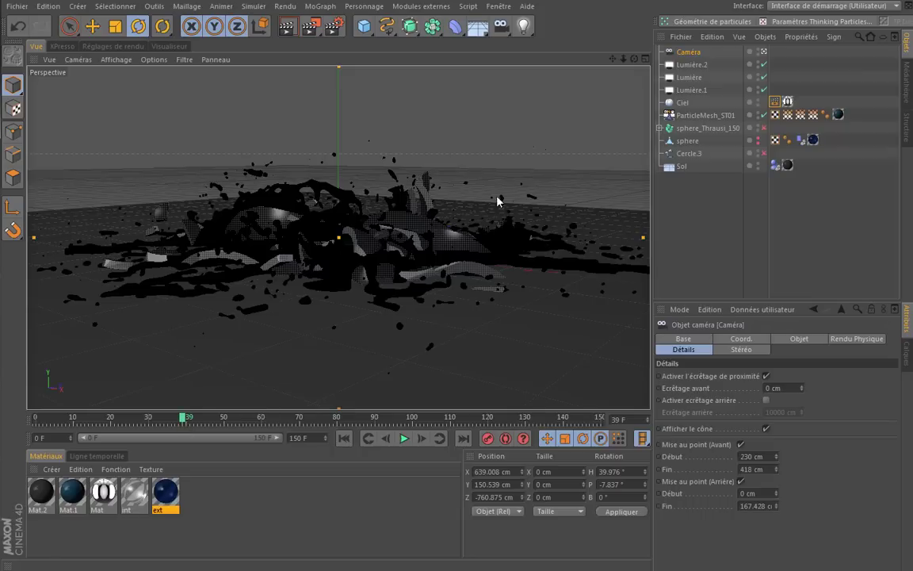
{"action": "middle_click_drag", "start_coordinate": [364, 241], "coordinate": [408, 267], "text": "alt"}
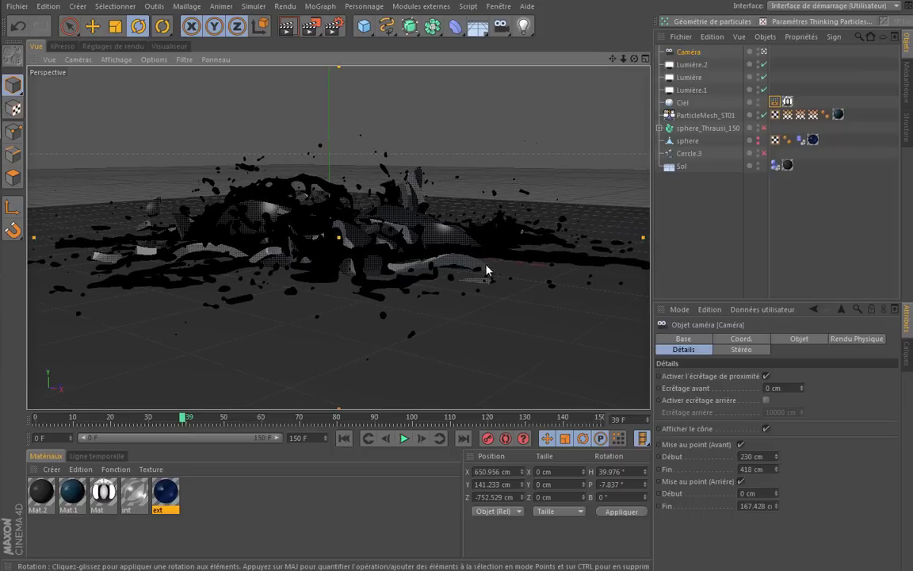
In the editor perspective, swing the camera left and pull in its far focus distance (187.456 cm)
{"action": "left_click", "coordinate": [763, 52]}
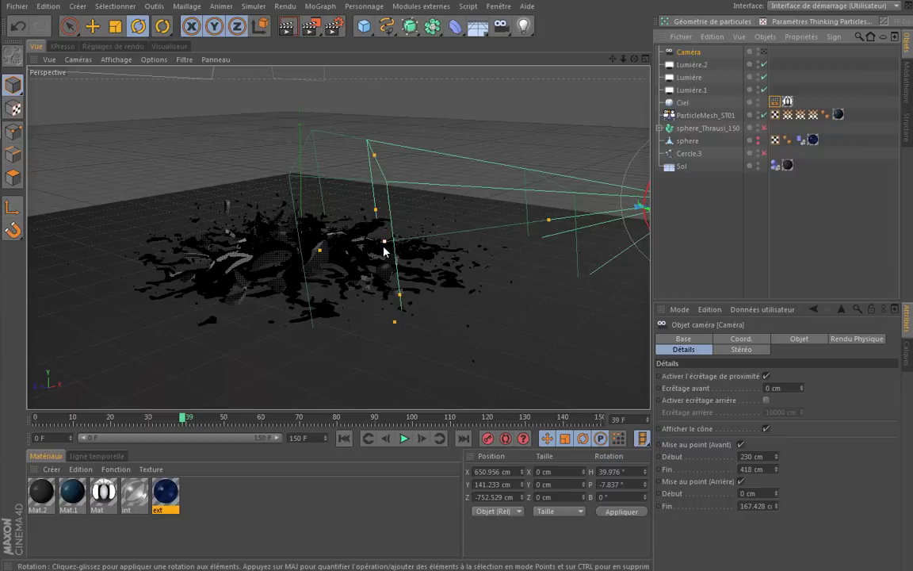
{"action": "left_click_drag", "start_coordinate": [321, 259], "coordinate": [297, 265]}
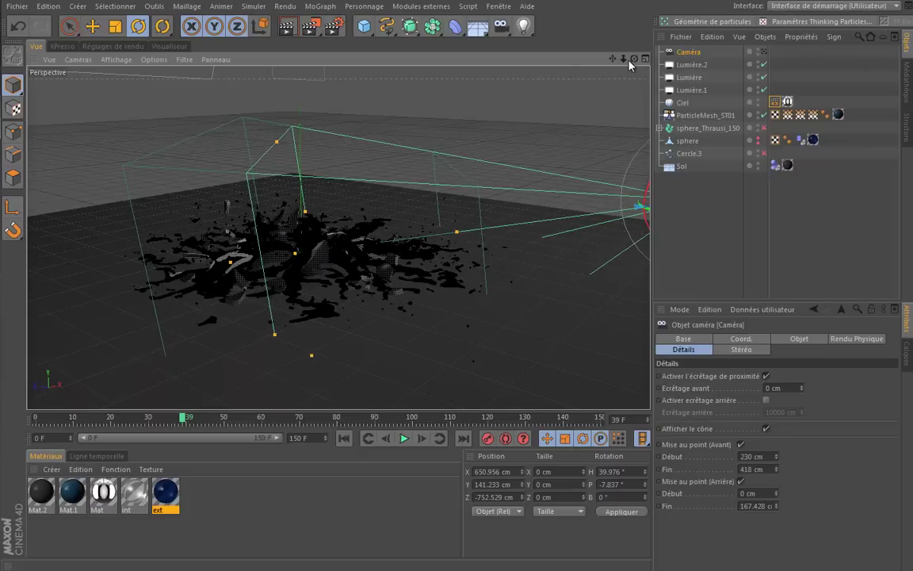
{"action": "left_click_drag", "start_coordinate": [567, 69], "coordinate": [404, 265], "text": "alt"}
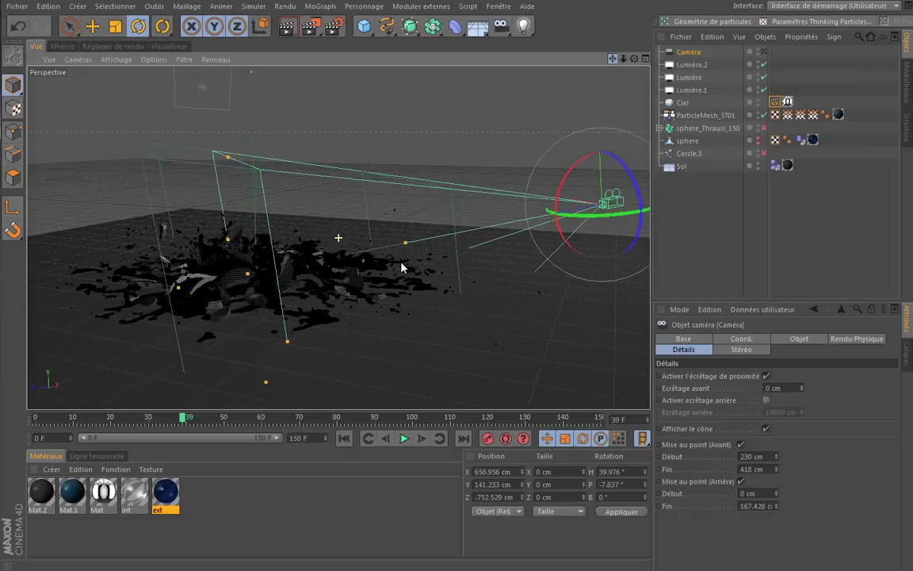
{"action": "left_click_drag", "start_coordinate": [182, 289], "coordinate": [172, 289]}
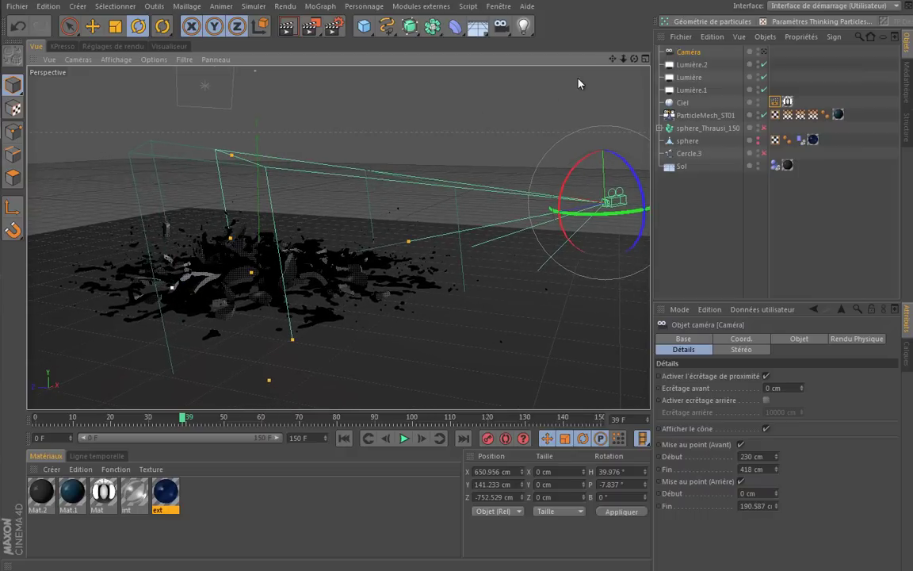
{"action": "left_click_drag", "start_coordinate": [402, 265], "coordinate": [401, 265], "text": "alt"}
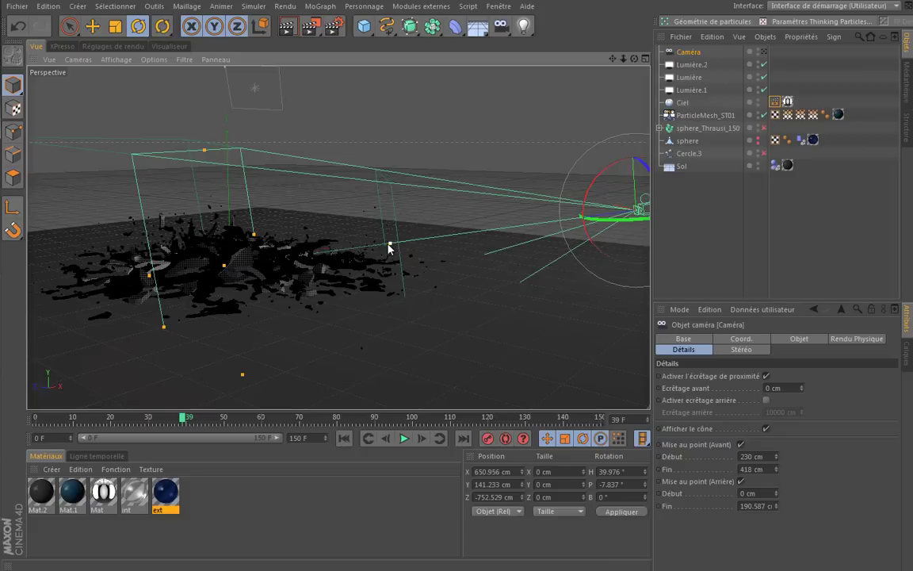
{"action": "left_click_drag", "start_coordinate": [391, 247], "coordinate": [378, 243]}
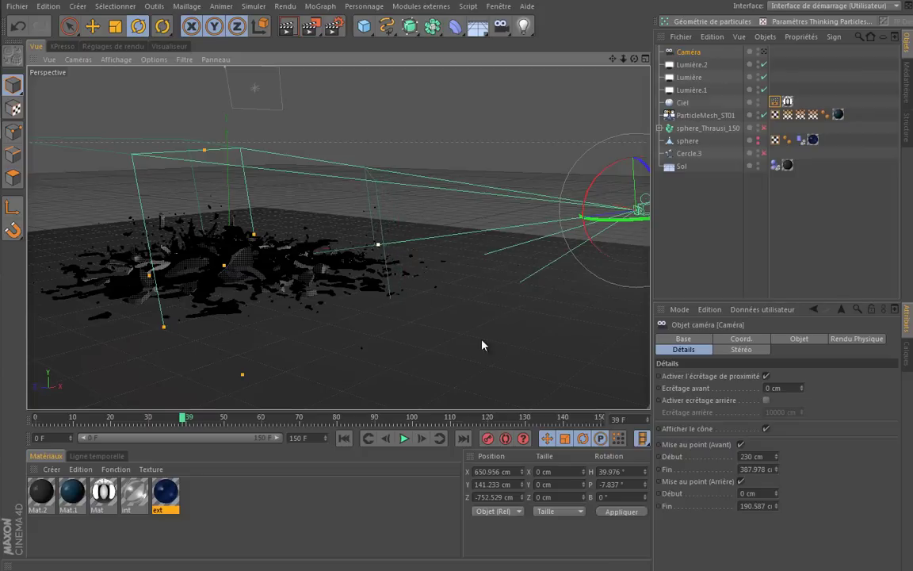
Set the camera's front focus range to start at 390 cm and end at 561.978 cm
{"action": "double_click", "coordinate": [757, 456]}
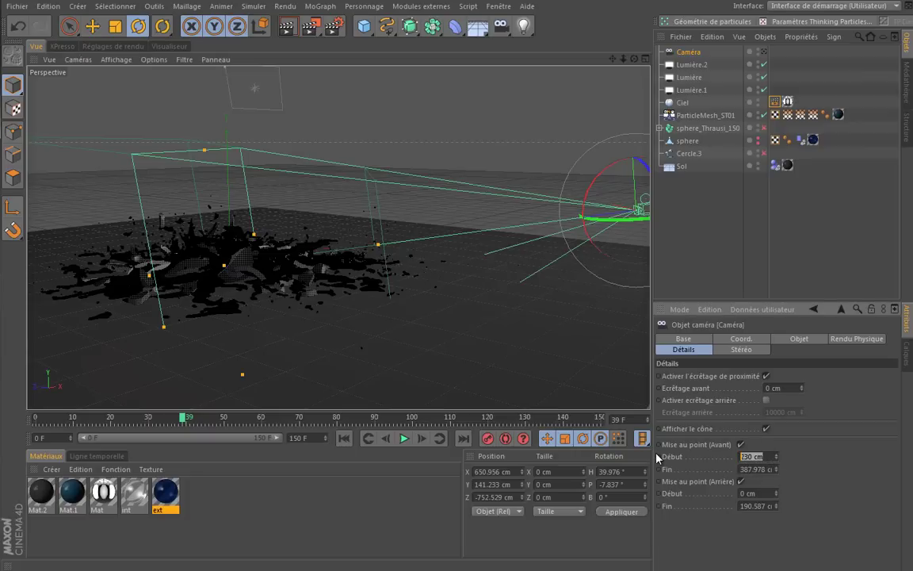
{"action": "type", "text": "39"}
{"action": "key", "text": "Return"}
{"action": "left_click_drag", "start_coordinate": [778, 474], "coordinate": [778, 474]}
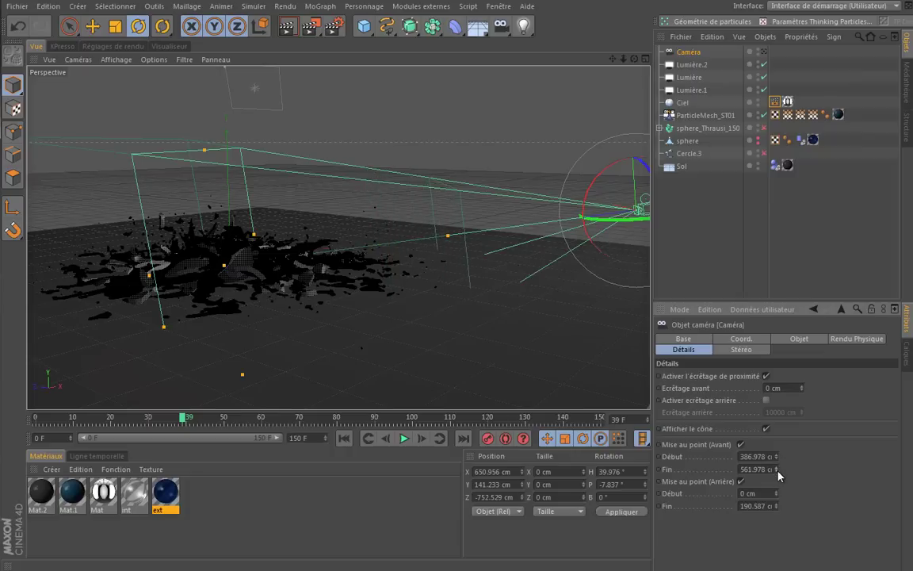
{"action": "double_click", "coordinate": [773, 457]}
{"action": "type", "text": "390"}
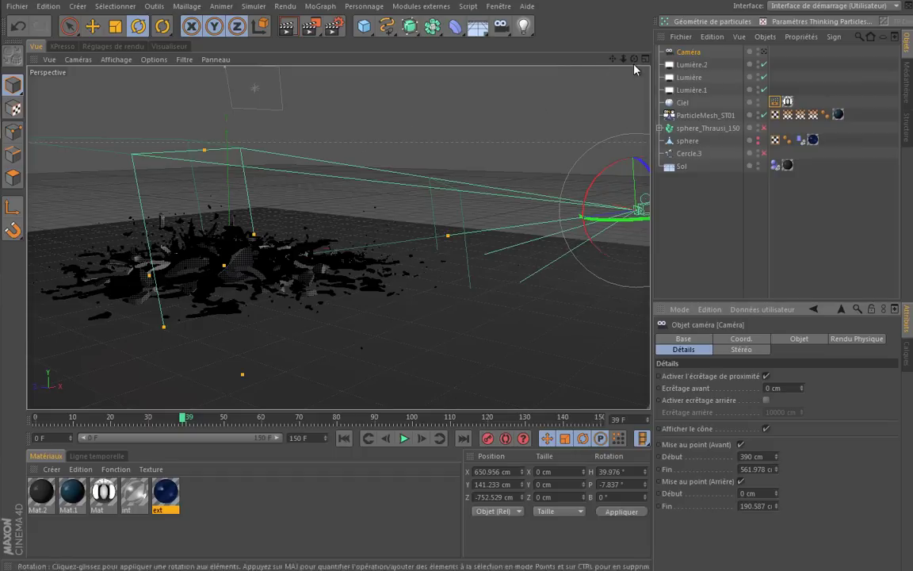
Orbit around the splash to bring the lights into view, deselect the camera, and pick Move
{"action": "left_click_drag", "start_coordinate": [402, 265], "coordinate": [402, 267], "text": "alt"}
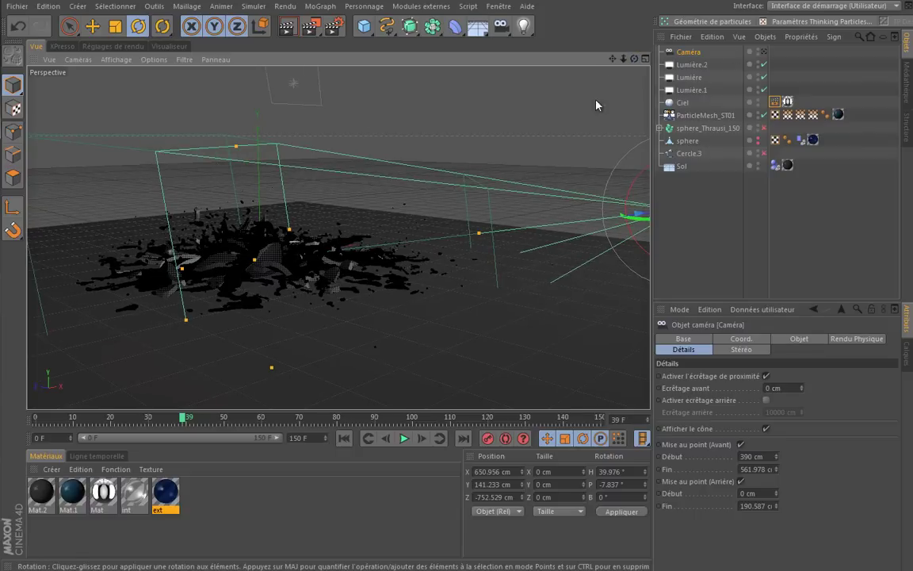
{"action": "left_click_drag", "start_coordinate": [597, 104], "coordinate": [555, 153], "text": "alt"}
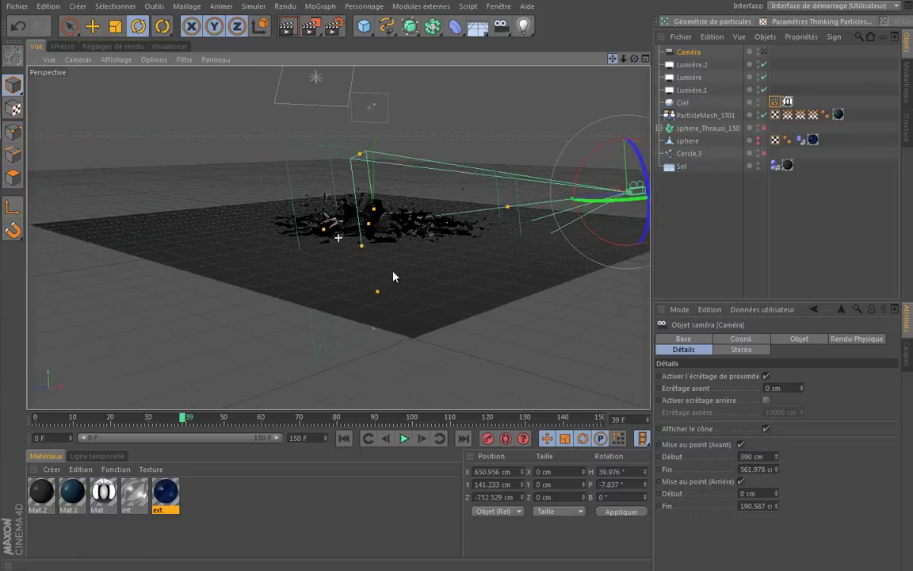
{"action": "left_click_drag", "start_coordinate": [398, 275], "coordinate": [406, 265], "text": "alt"}
{"action": "left_click", "coordinate": [578, 131]}
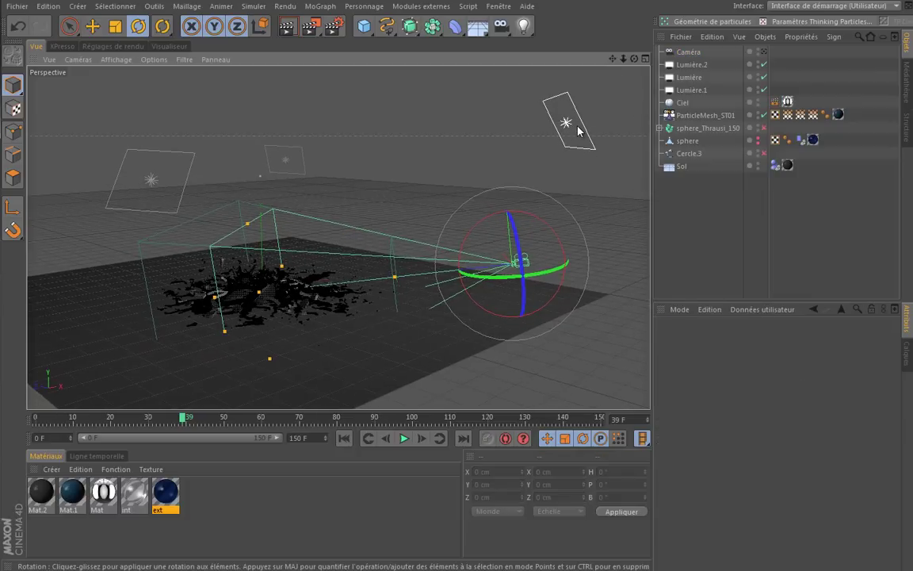
{"action": "key", "text": "e"}
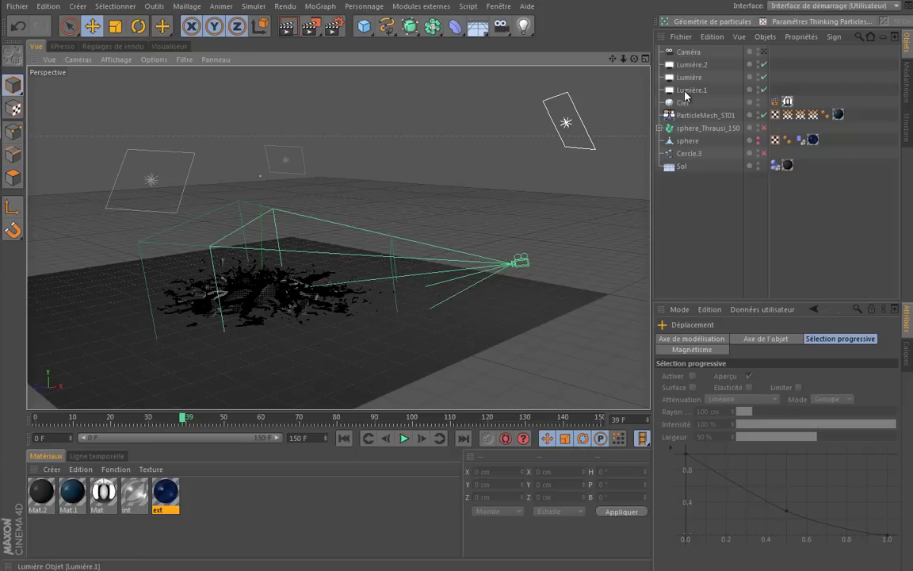
Move Lumière.2, tilt its pitch down to -40.308°, and view the scene through the Caméra
{"action": "left_click", "coordinate": [686, 77]}
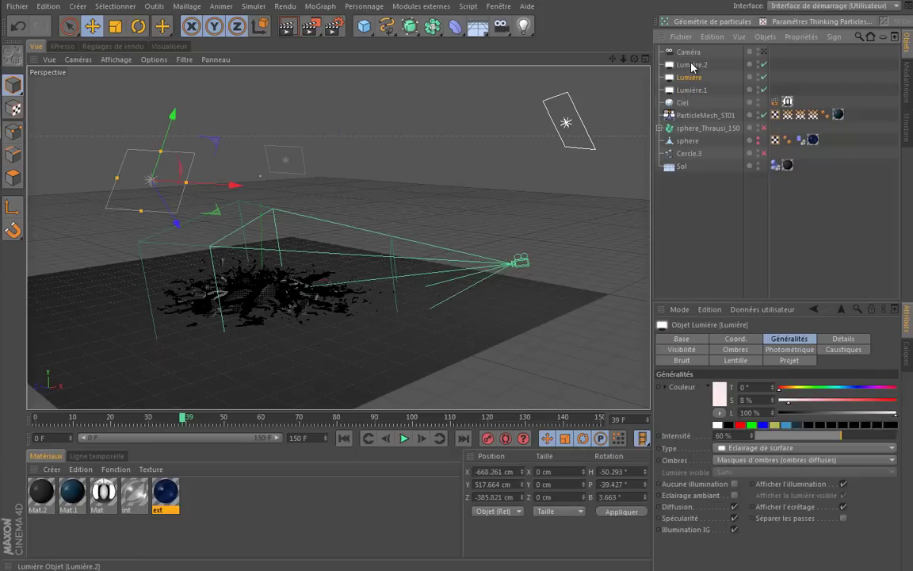
{"action": "left_click", "coordinate": [566, 122]}
{"action": "mouse_move", "coordinate": [523, 150]}
{"action": "left_mouse_down"}
{"action": "mouse_move", "coordinate": [430, 125]}
{"action": "mouse_move", "coordinate": [421, 162]}
{"action": "left_mouse_up"}
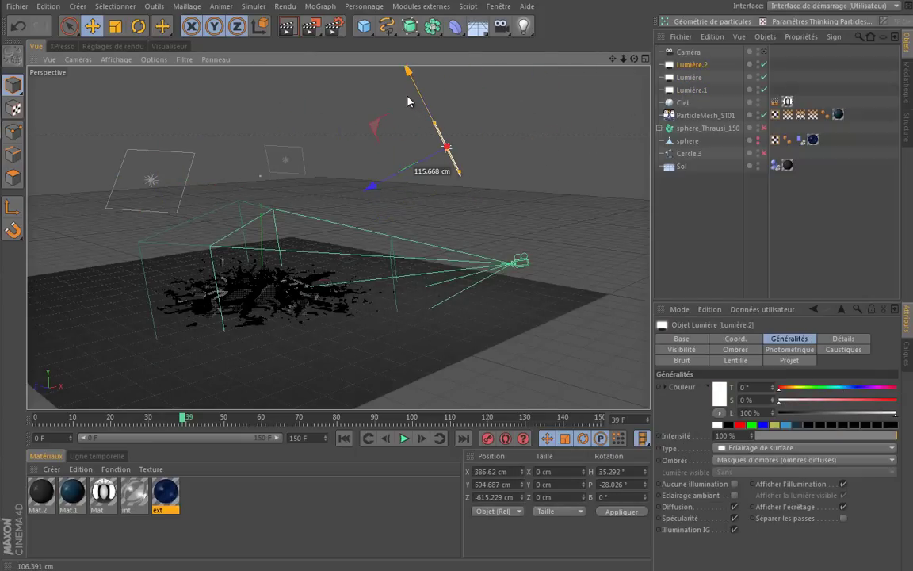
{"action": "left_click", "coordinate": [138, 27]}
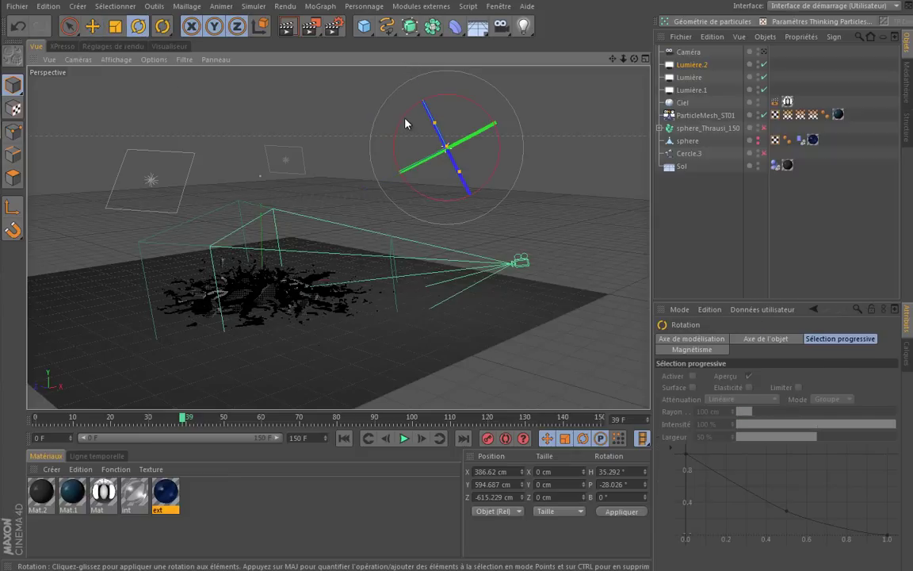
{"action": "left_click_drag", "start_coordinate": [408, 118], "coordinate": [399, 124]}
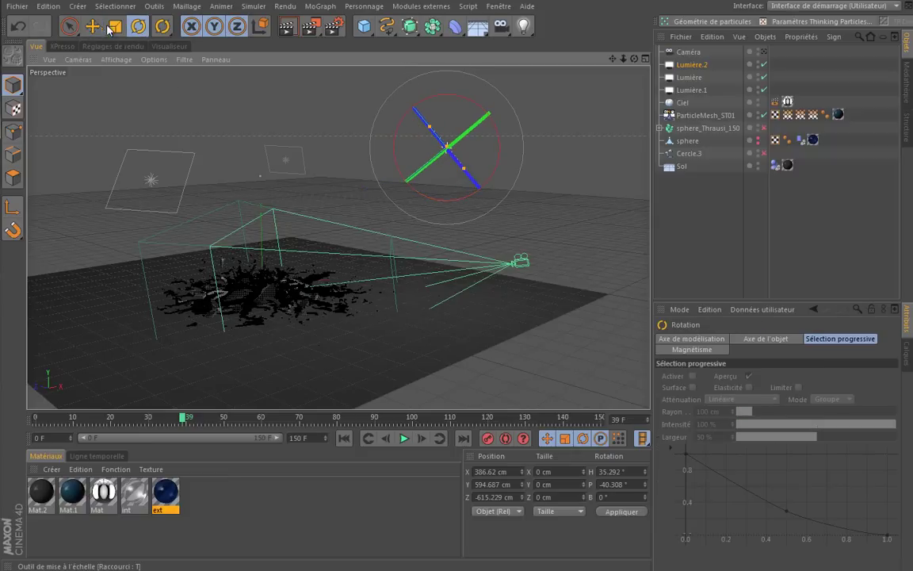
{"action": "key", "text": "e"}
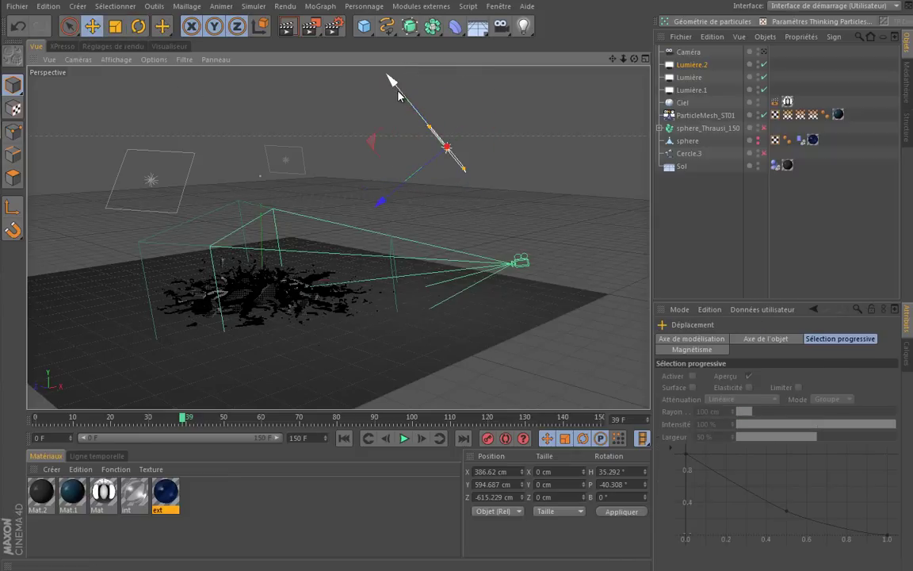
{"action": "mouse_move", "coordinate": [398, 95]}
{"action": "left_mouse_down"}
{"action": "mouse_move", "coordinate": [394, 83]}
{"action": "mouse_move", "coordinate": [406, 94]}
{"action": "left_mouse_up"}
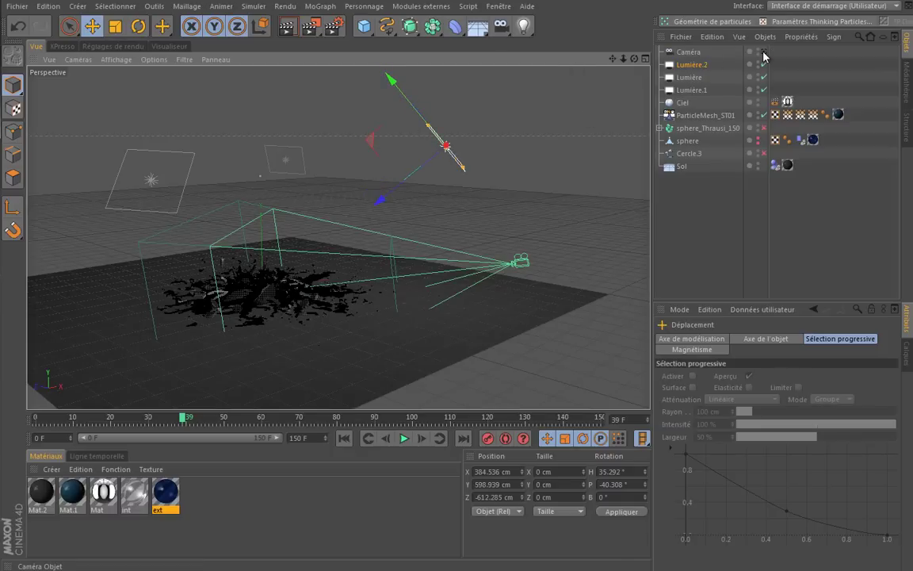
{"action": "left_click", "coordinate": [764, 52]}
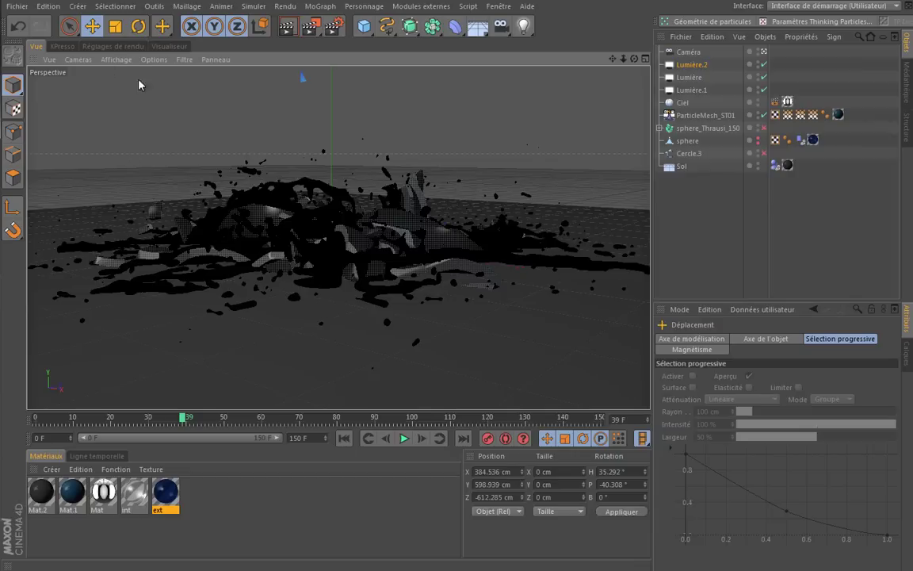
Render frame 39 to the Picture Viewer and zoom and pan around the image to inspect it
{"action": "left_click", "coordinate": [334, 24]}
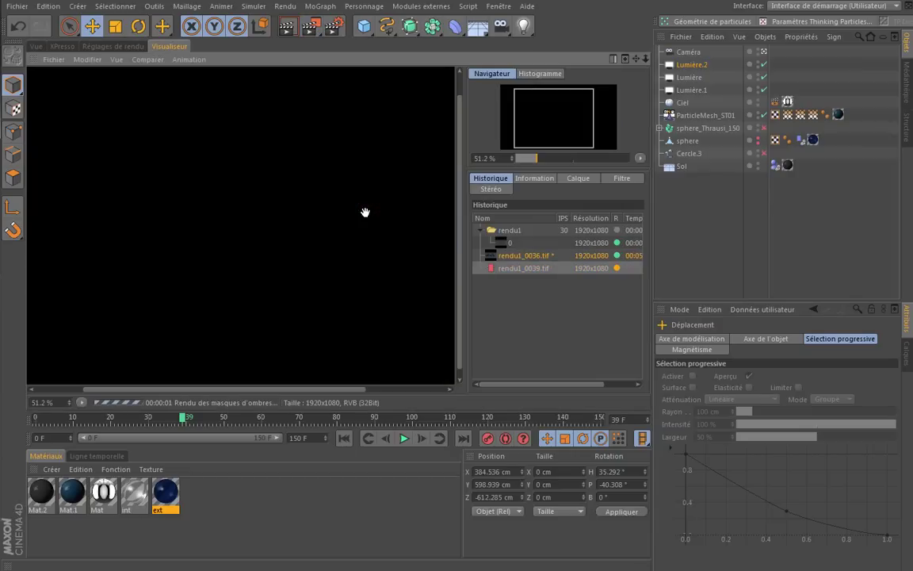
{"action": "scroll", "coordinate": [322, 276], "scroll_direction": "down", "scroll_amount": 3}
{"action": "scroll", "coordinate": [324, 279], "scroll_direction": "up", "scroll_amount": 1}
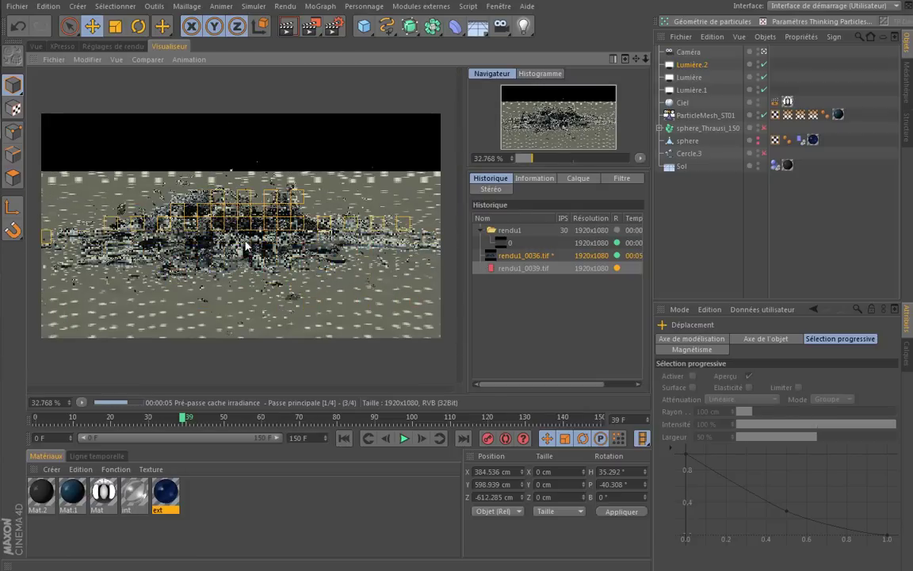
{"action": "scroll", "coordinate": [324, 279], "scroll_direction": "up", "scroll_amount": 1}
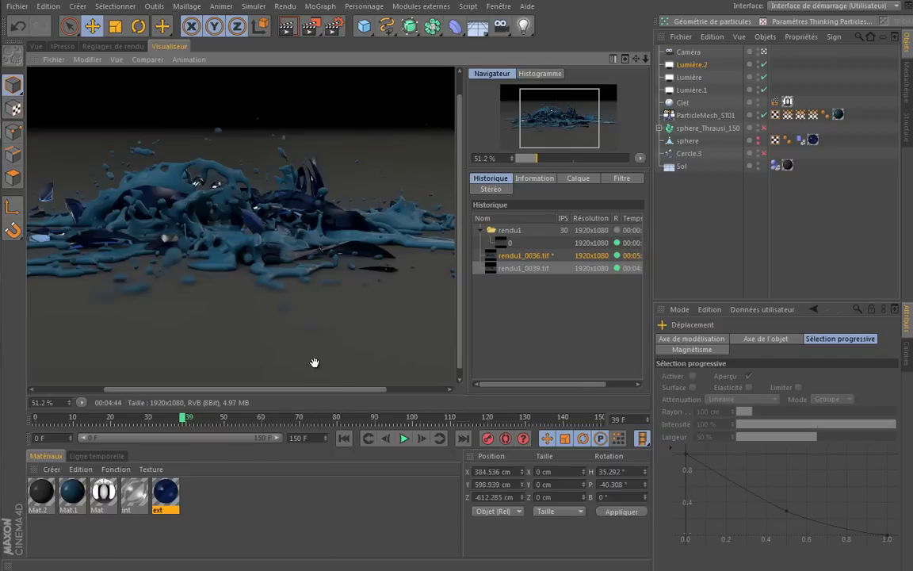
{"action": "mouse_move", "coordinate": [331, 391]}
{"action": "left_mouse_down"}
{"action": "mouse_move", "coordinate": [256, 402]}
{"action": "mouse_move", "coordinate": [423, 385]}
{"action": "mouse_move", "coordinate": [296, 383]}
{"action": "left_mouse_up"}
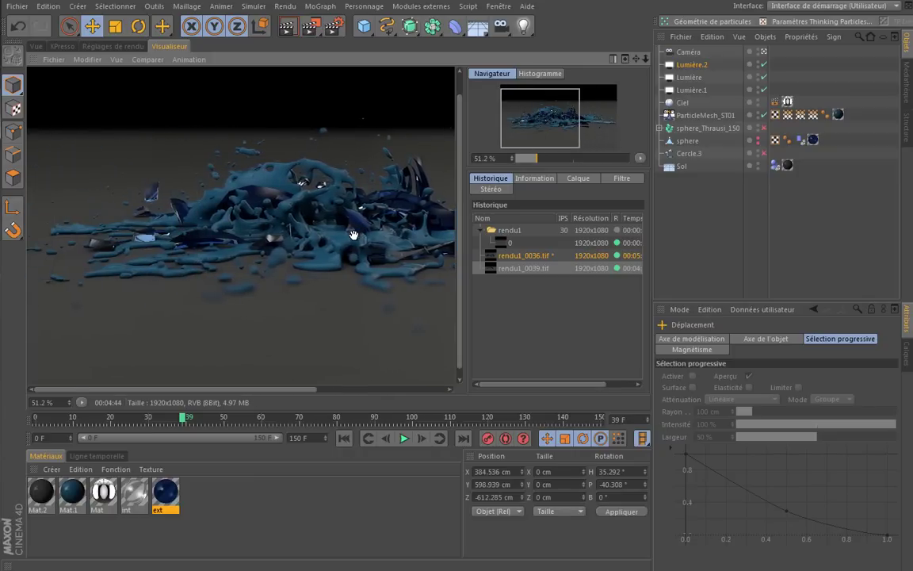
{"action": "scroll", "coordinate": [354, 235], "scroll_direction": "up", "scroll_amount": 2}
{"action": "scroll", "coordinate": [354, 235], "scroll_direction": "up", "scroll_amount": 2}
{"action": "scroll", "coordinate": [353, 235], "scroll_direction": "down", "scroll_amount": 2}
{"action": "scroll", "coordinate": [352, 234], "scroll_direction": "down", "scroll_amount": 1}
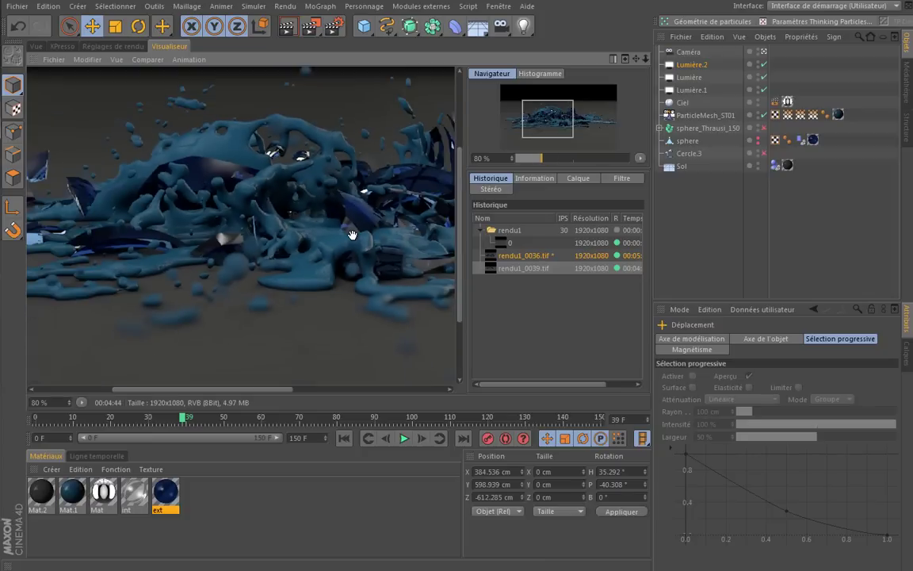
{"action": "mouse_move", "coordinate": [369, 213]}
{"action": "left_mouse_down"}
{"action": "mouse_move", "coordinate": [329, 240]}
{"action": "mouse_move", "coordinate": [306, 241]}
{"action": "left_mouse_up"}
{"action": "scroll", "coordinate": [308, 244], "scroll_direction": "down", "scroll_amount": 2}
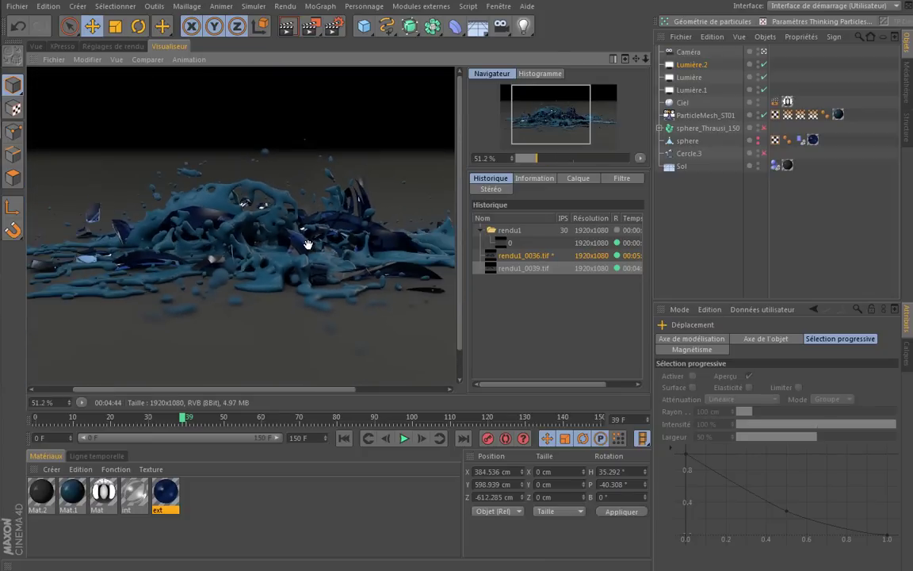
{"action": "scroll", "coordinate": [308, 244], "scroll_direction": "up", "scroll_amount": 1}
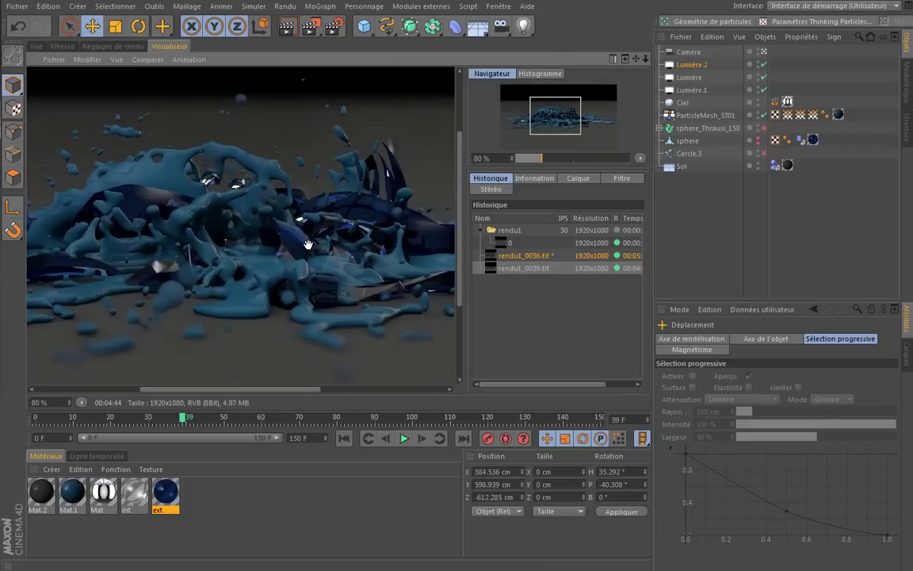
{"action": "scroll", "coordinate": [308, 244], "scroll_direction": "up", "scroll_amount": 1}
{"action": "scroll", "coordinate": [307, 244], "scroll_direction": "down", "scroll_amount": 2}
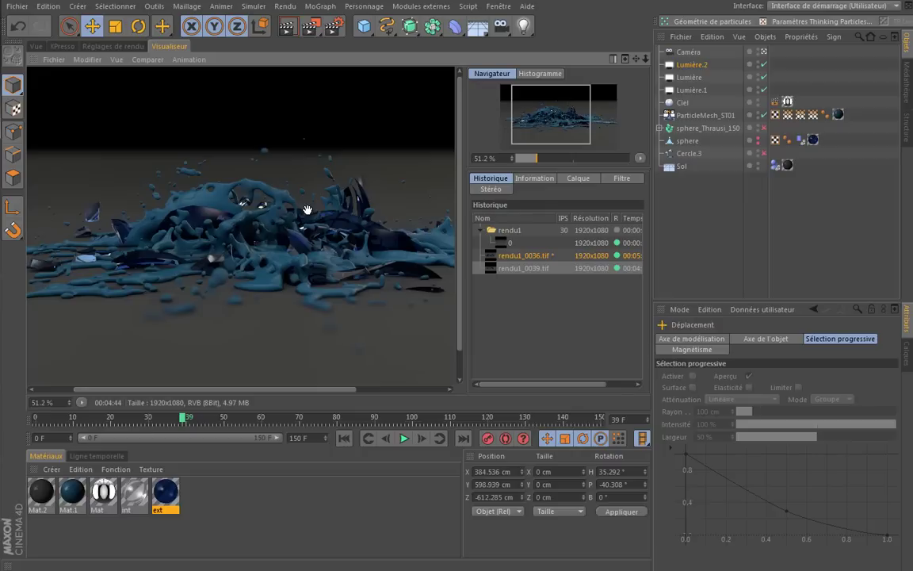
{"action": "mouse_move", "coordinate": [322, 204]}
{"action": "left_mouse_down"}
{"action": "mouse_move", "coordinate": [322, 235]}
{"action": "mouse_move", "coordinate": [265, 239]}
{"action": "mouse_move", "coordinate": [349, 244]}
{"action": "mouse_move", "coordinate": [264, 245]}
{"action": "mouse_move", "coordinate": [333, 267]}
{"action": "mouse_move", "coordinate": [287, 267]}
{"action": "mouse_move", "coordinate": [316, 275]}
{"action": "left_mouse_up"}
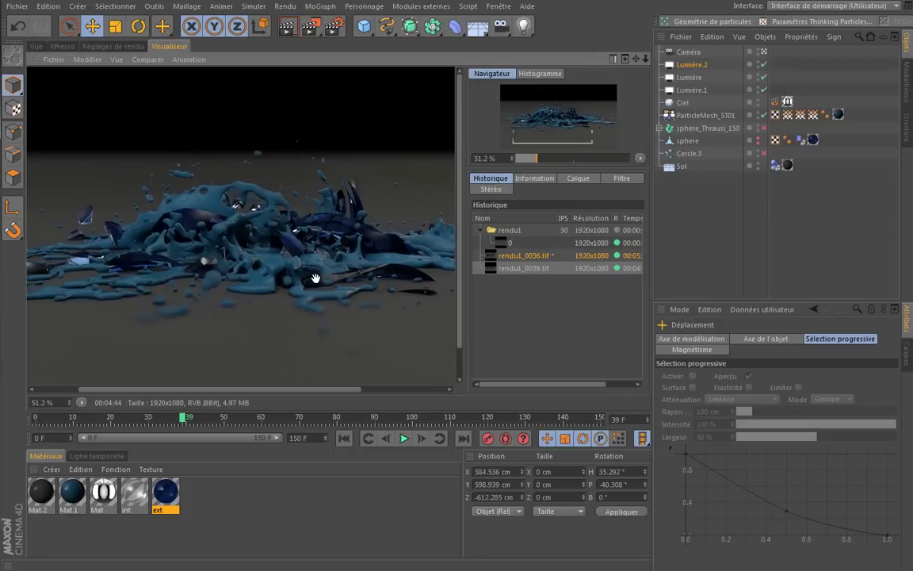
{"action": "scroll", "coordinate": [272, 280], "scroll_direction": "down", "scroll_amount": 1}
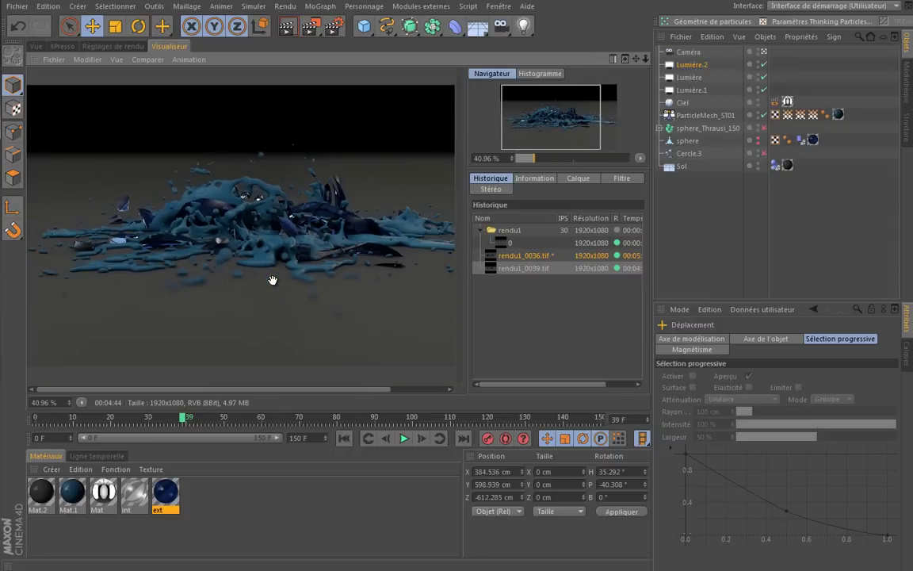
{"action": "scroll", "coordinate": [272, 280], "scroll_direction": "down", "scroll_amount": 1}
{"action": "scroll", "coordinate": [272, 280], "scroll_direction": "up", "scroll_amount": 1}
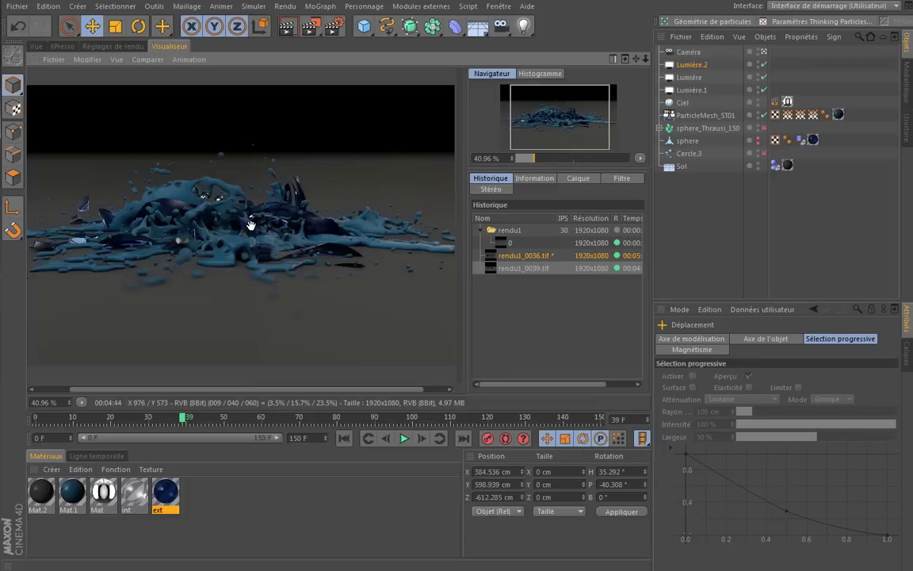
{"action": "scroll", "coordinate": [250, 225], "scroll_direction": "up", "scroll_amount": 1}
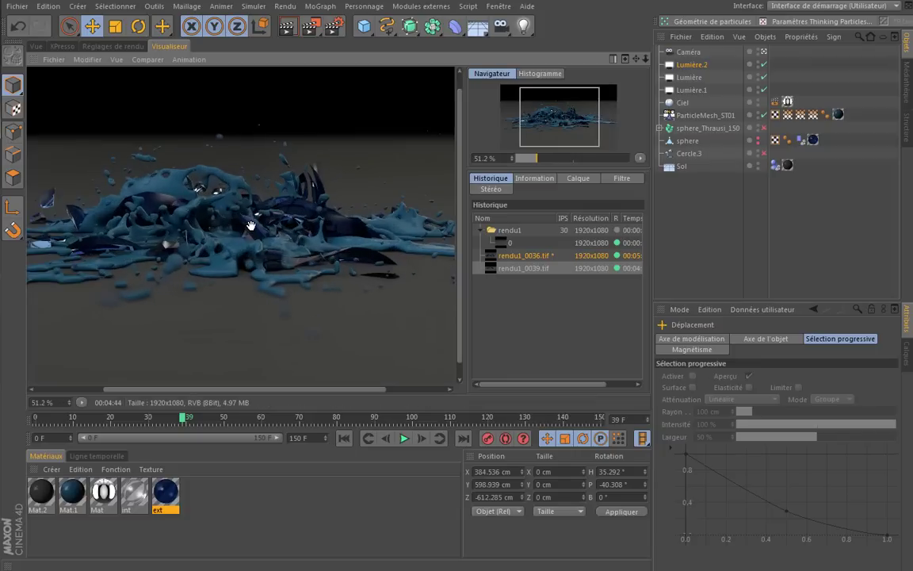
{"action": "scroll", "coordinate": [250, 225], "scroll_direction": "up", "scroll_amount": 2}
{"action": "scroll", "coordinate": [251, 225], "scroll_direction": "down", "scroll_amount": 1}
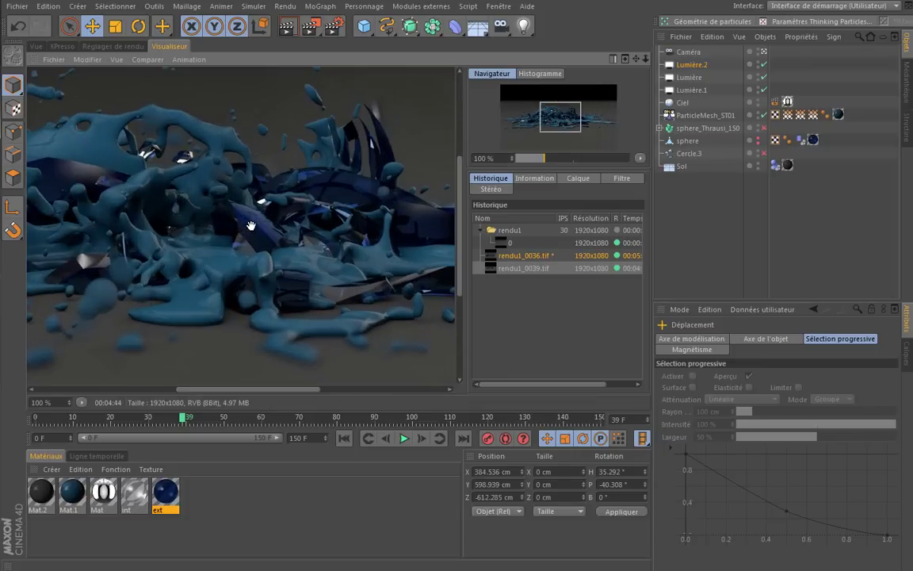
{"action": "scroll", "coordinate": [251, 225], "scroll_direction": "down", "scroll_amount": 1}
{"action": "scroll", "coordinate": [251, 225], "scroll_direction": "down", "scroll_amount": 1}
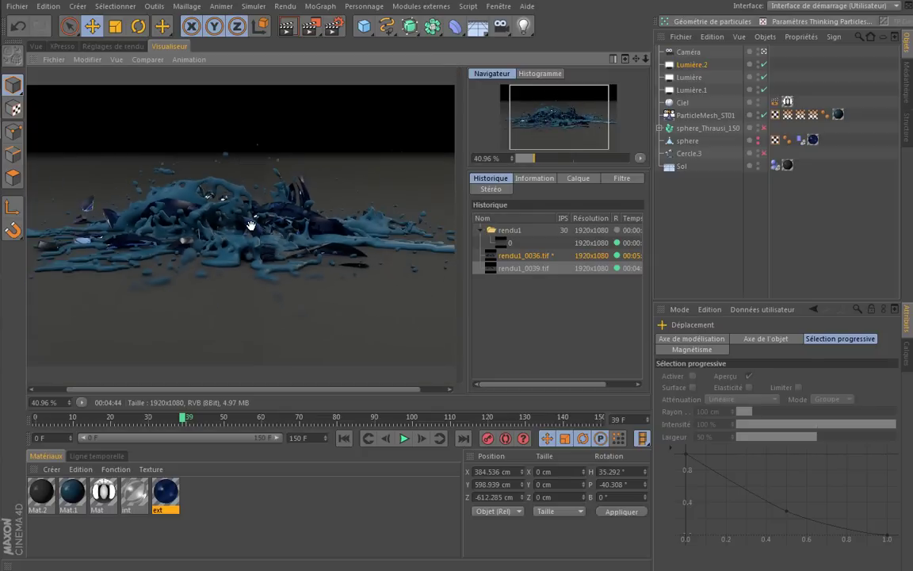
Return from the rendered image to the Perspective viewport
{"action": "left_click", "coordinate": [107, 46]}
{"action": "left_click", "coordinate": [62, 46]}
{"action": "left_click", "coordinate": [35, 46]}
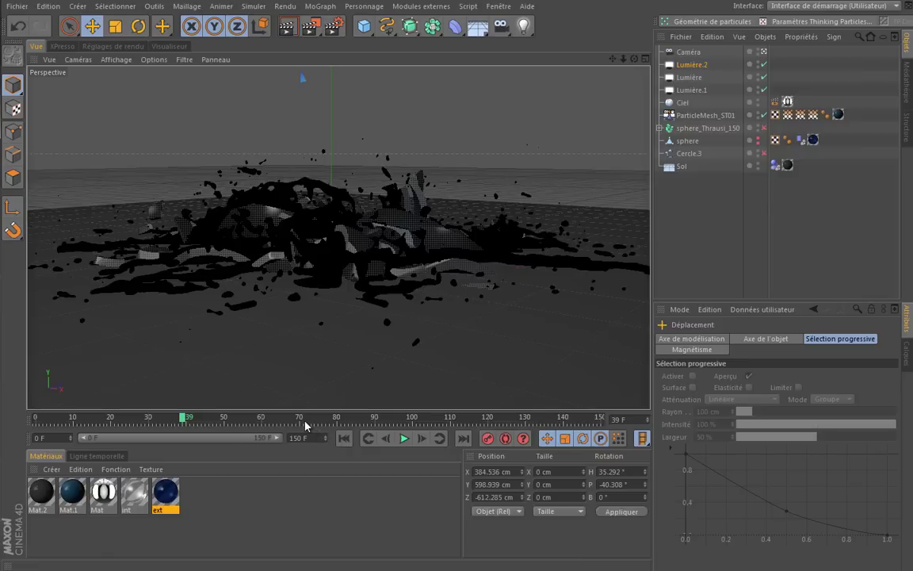
Go to frame 0, uncheck Illumination globale in Réglages de rendu, and return to the Vue tab
{"action": "left_click", "coordinate": [343, 439]}
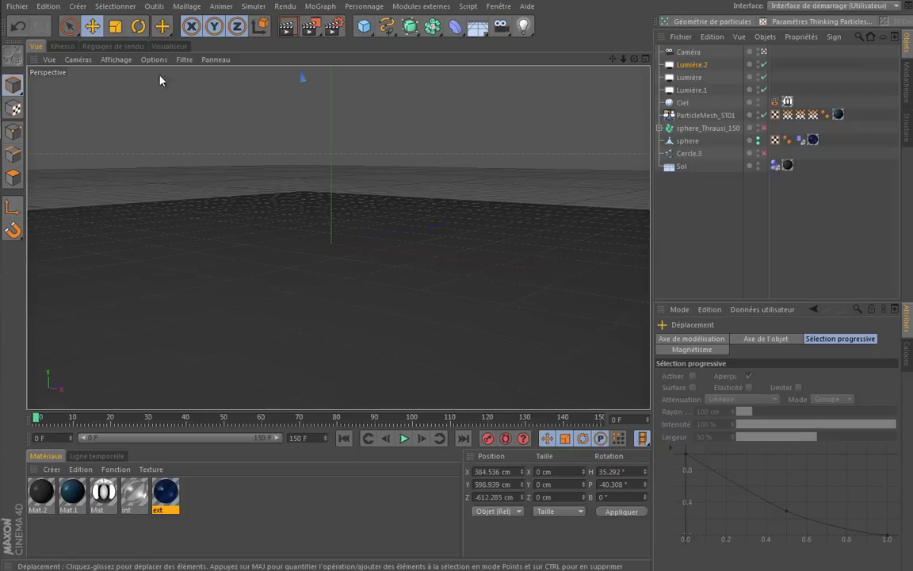
{"action": "left_click", "coordinate": [109, 45]}
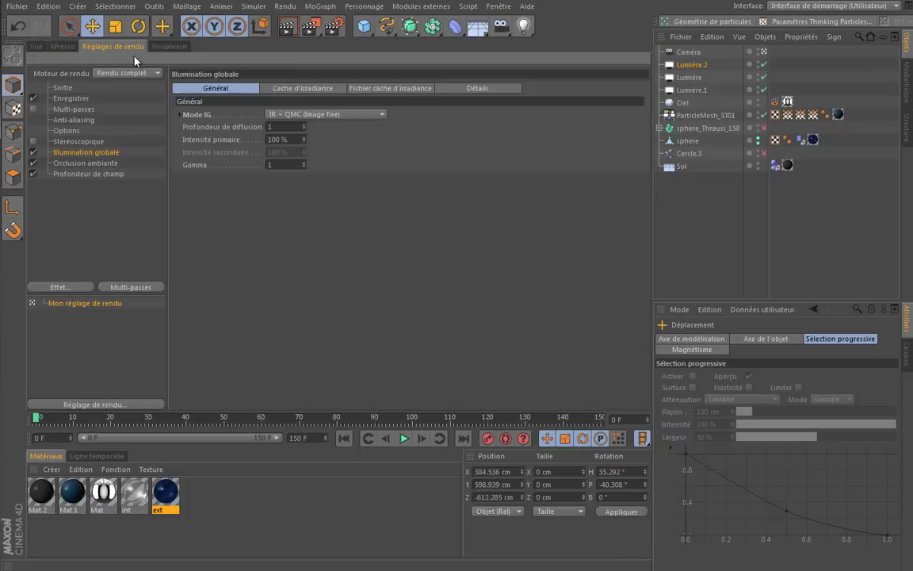
{"action": "left_click", "coordinate": [33, 151]}
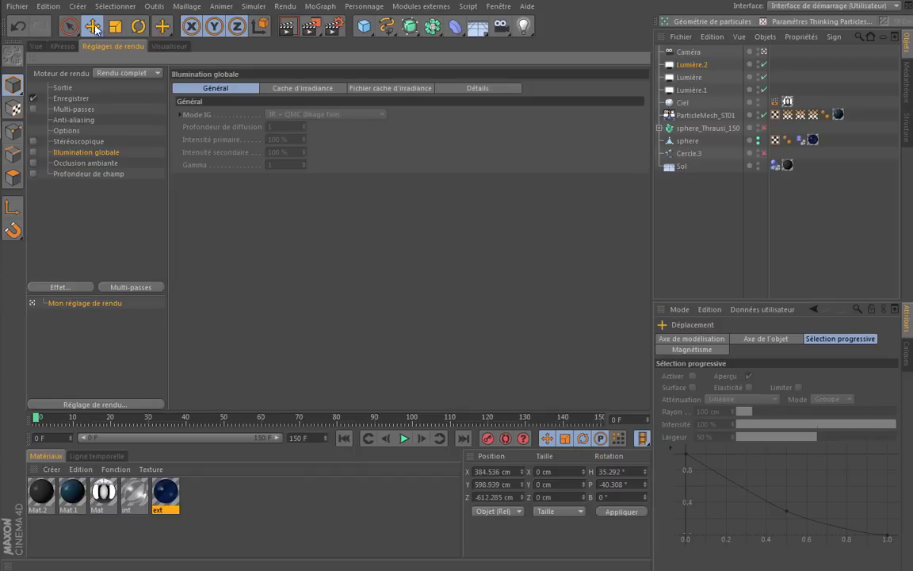
{"action": "left_click", "coordinate": [35, 46]}
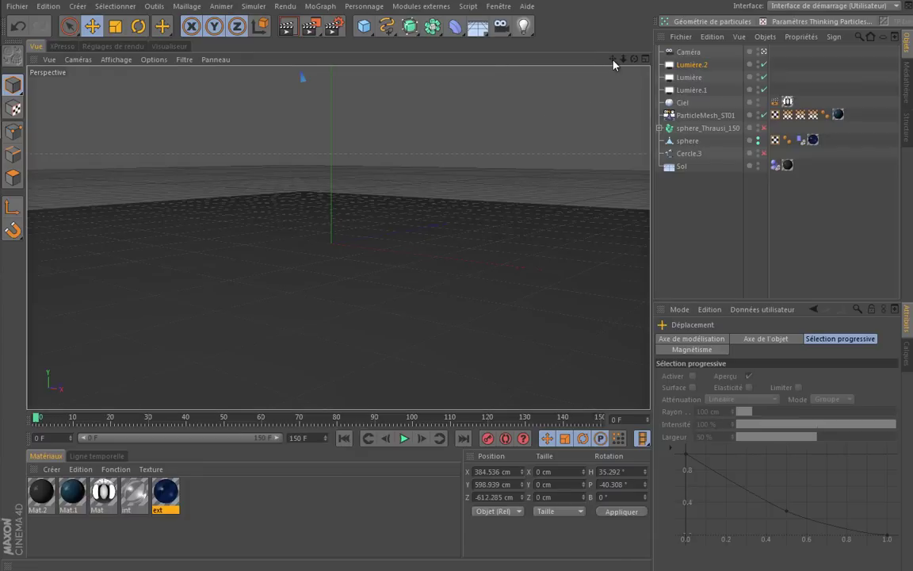
Adjust the view, preview playback, and move the timeline to frame 36
{"action": "left_click_drag", "start_coordinate": [613, 61], "coordinate": [400, 268]}
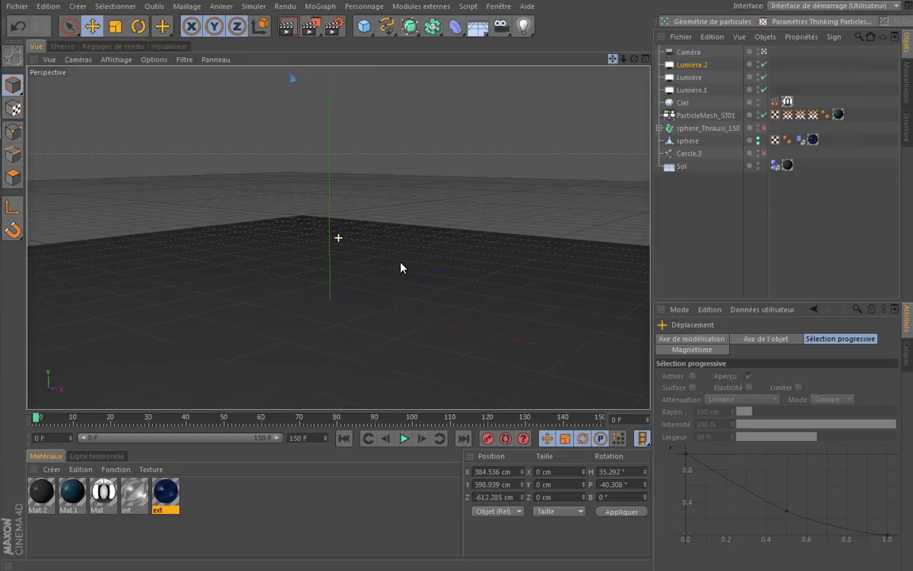
{"action": "left_click_drag", "start_coordinate": [613, 60], "coordinate": [401, 268]}
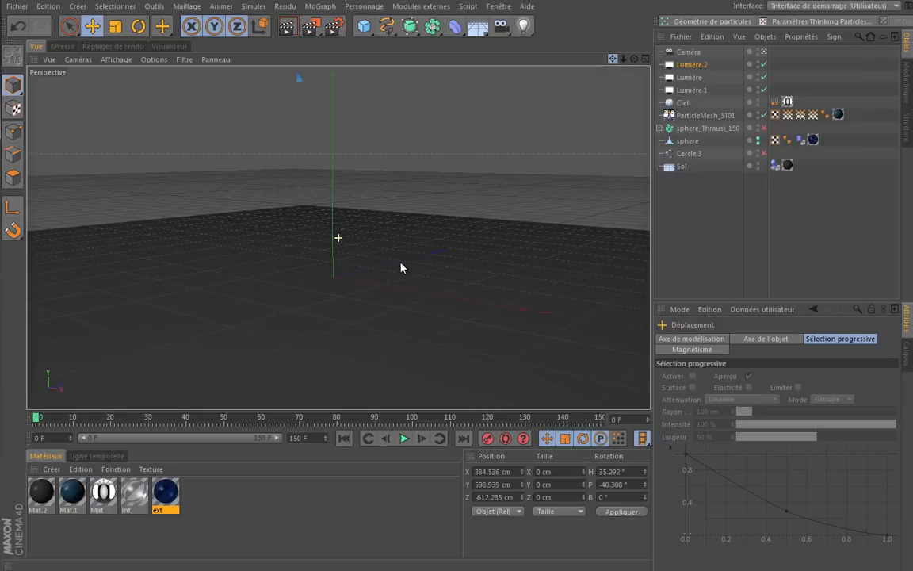
{"action": "left_click", "coordinate": [405, 438]}
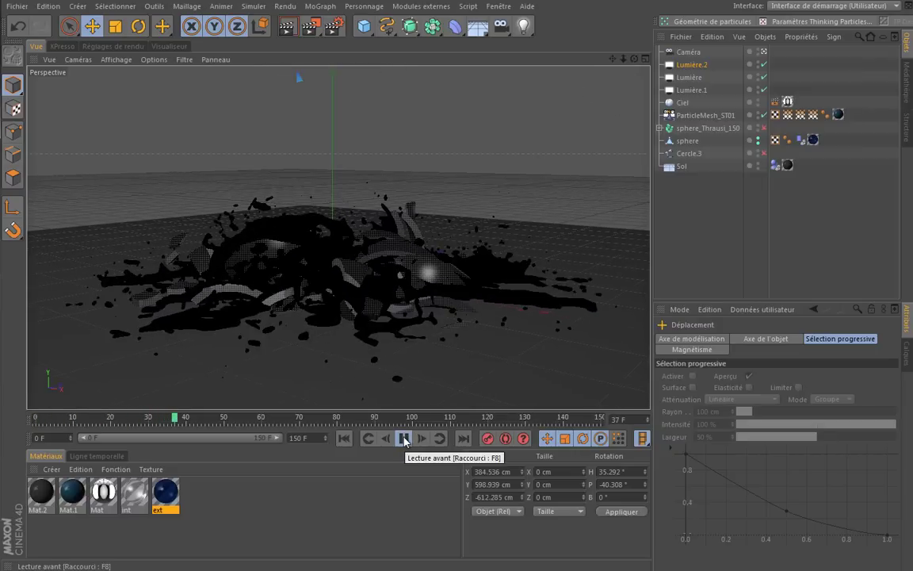
{"action": "left_click", "coordinate": [404, 438]}
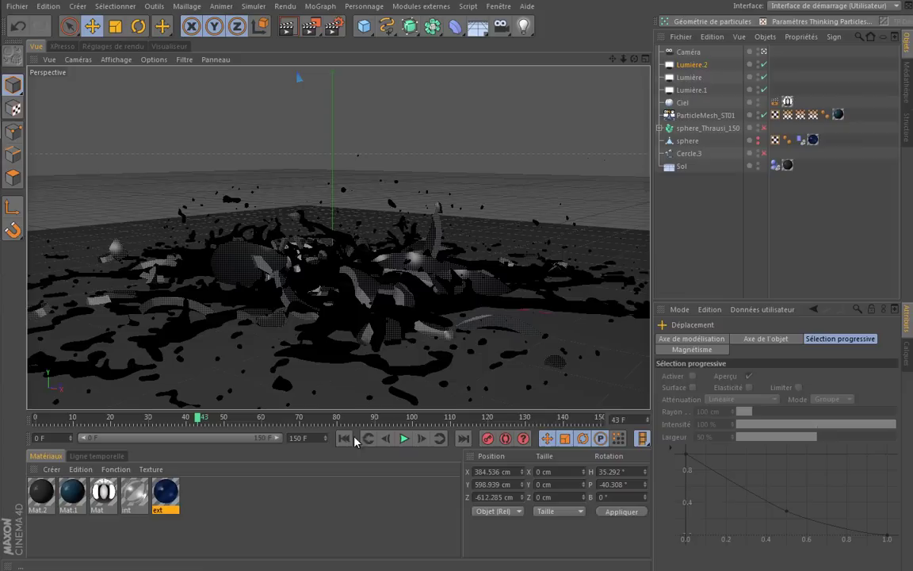
{"action": "left_click", "coordinate": [344, 439]}
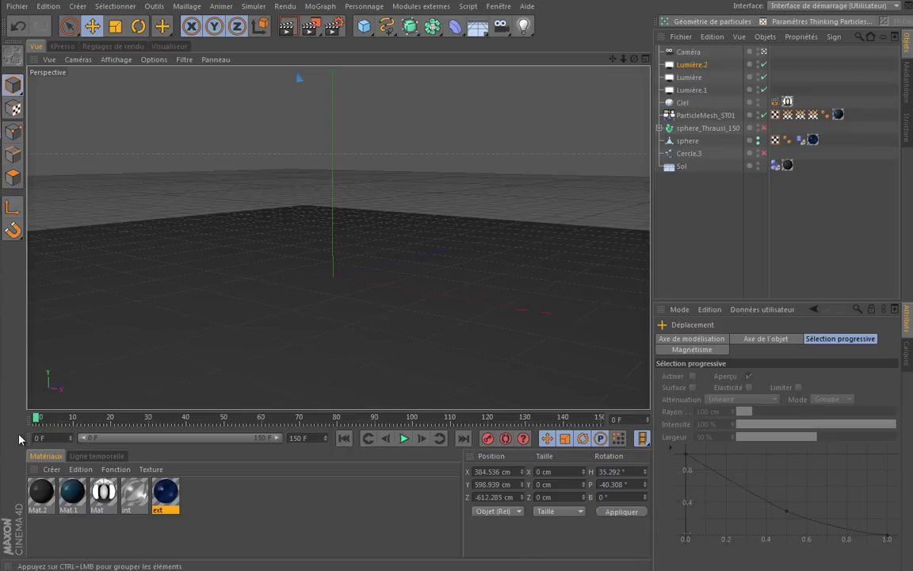
{"action": "mouse_move", "coordinate": [36, 417]}
{"action": "left_mouse_down"}
{"action": "mouse_move", "coordinate": [194, 424]}
{"action": "mouse_move", "coordinate": [147, 428]}
{"action": "mouse_move", "coordinate": [170, 429]}
{"action": "left_mouse_up"}
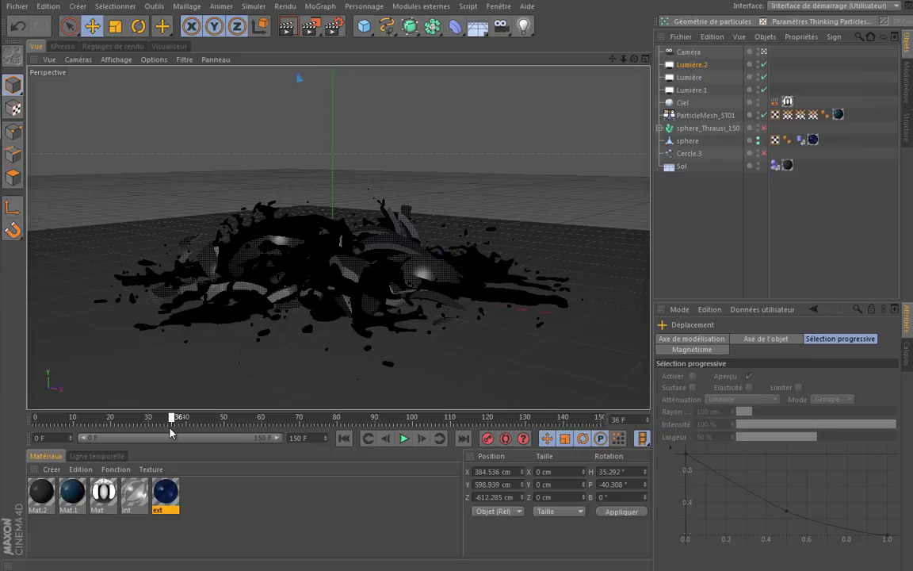
Key the Caméra's position at frame 36 from its Coord. tab
{"action": "left_click", "coordinate": [688, 51]}
{"action": "left_click", "coordinate": [742, 339]}
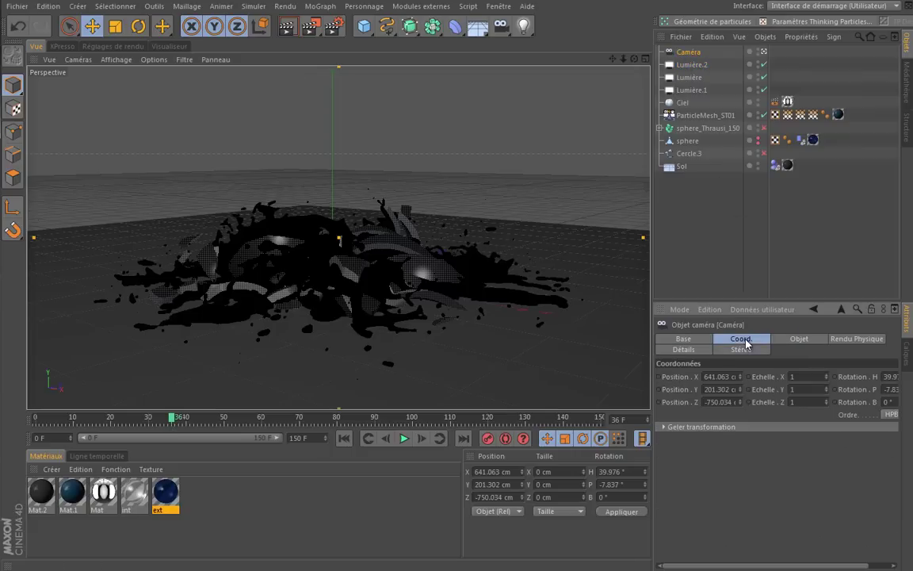
{"action": "left_click_drag", "start_coordinate": [650, 351], "coordinate": [619, 359]}
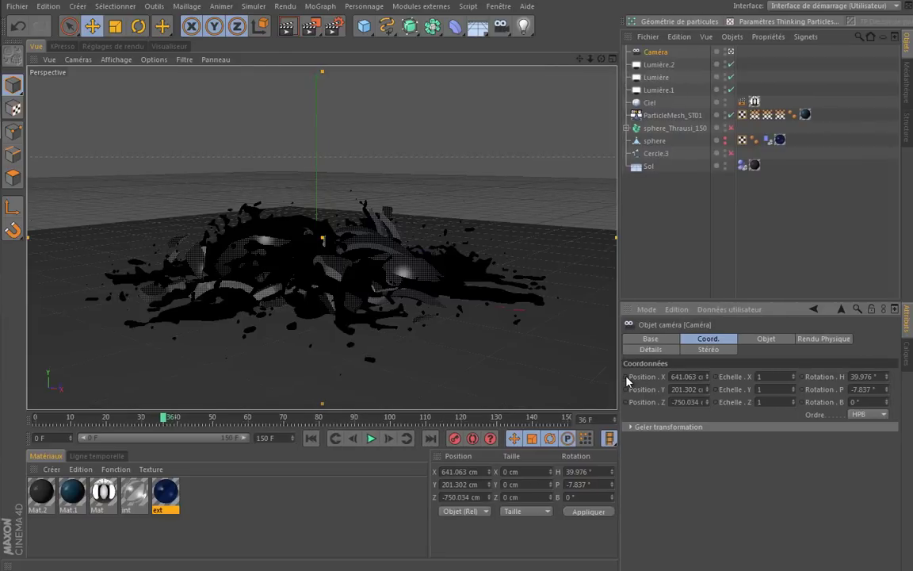
{"action": "left_click", "coordinate": [626, 388], "text": "ctrl"}
Key the camera rotation at frame 36, then at frame 150 pull it back, up and tilt it down
{"action": "left_click", "coordinate": [801, 389], "text": "ctrl"}
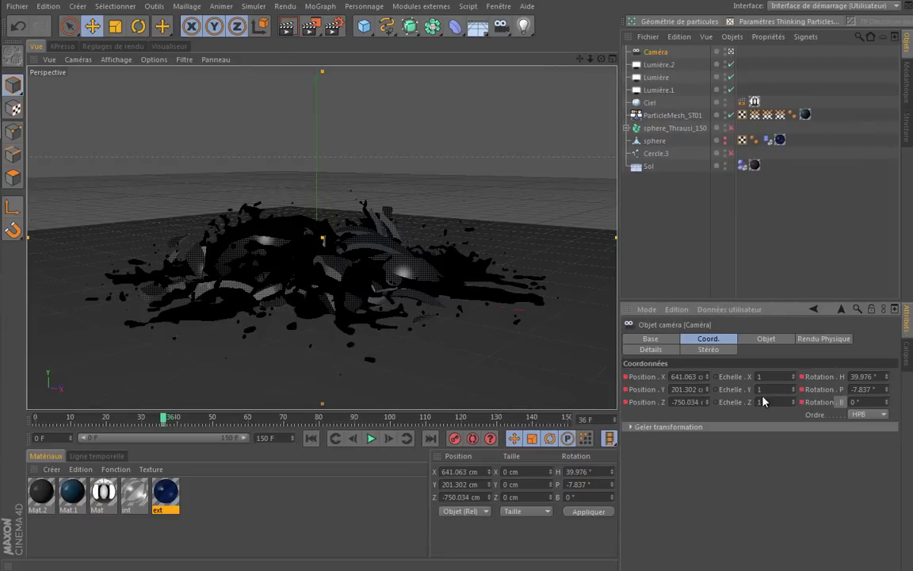
{"action": "left_click", "coordinate": [371, 438]}
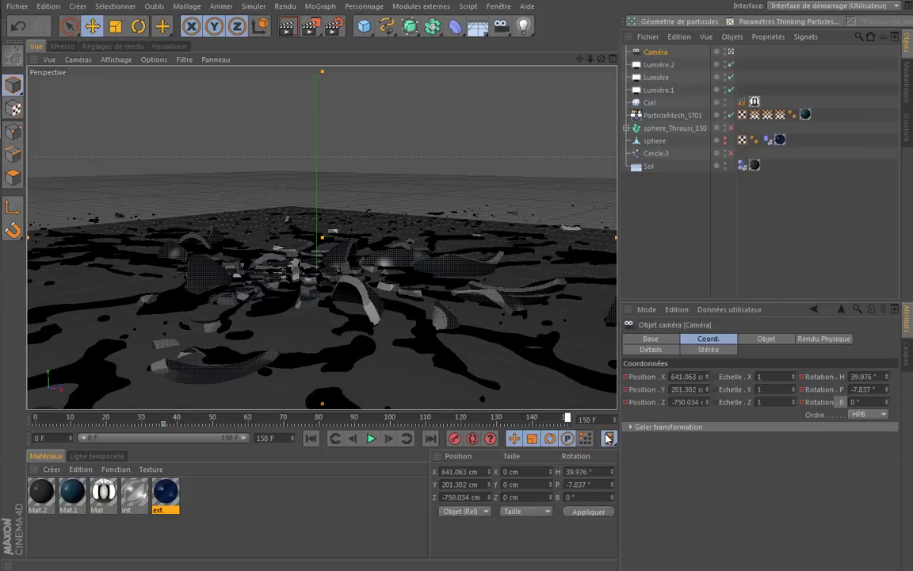
{"action": "left_click_drag", "start_coordinate": [591, 59], "coordinate": [401, 268]}
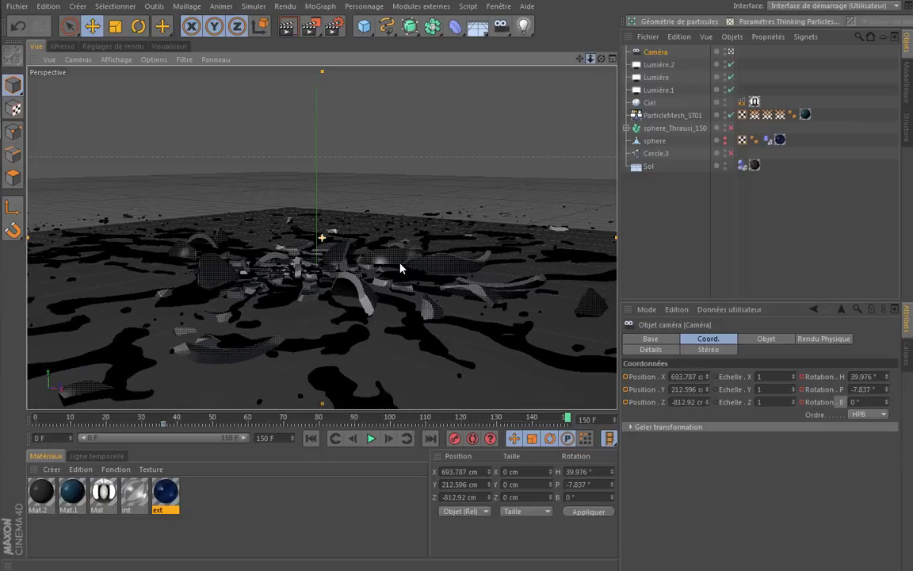
{"action": "scroll", "coordinate": [401, 268], "scroll_direction": "down", "scroll_amount": 2}
{"action": "scroll", "coordinate": [400, 268], "scroll_direction": "down", "scroll_amount": 2}
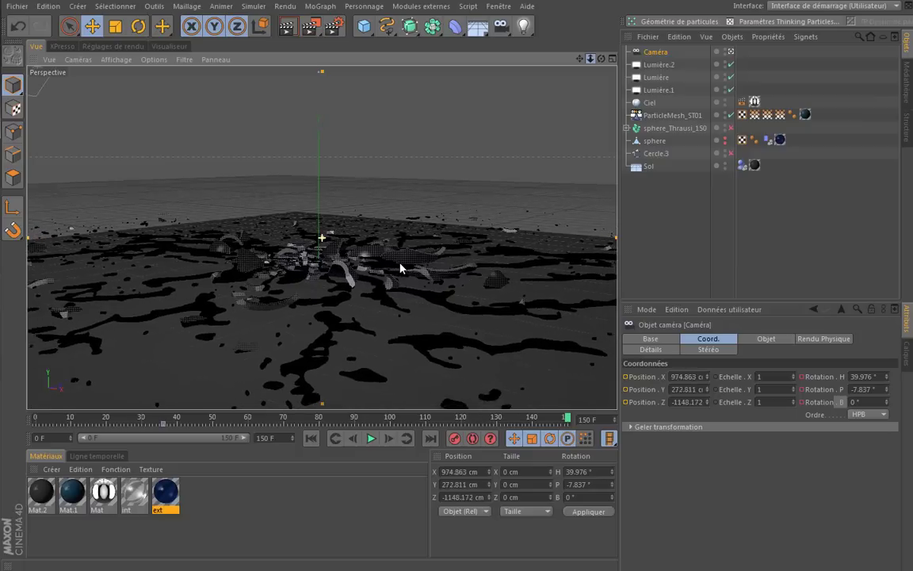
{"action": "scroll", "coordinate": [400, 268], "scroll_direction": "down", "scroll_amount": 2}
{"action": "scroll", "coordinate": [401, 268], "scroll_direction": "down", "scroll_amount": 1}
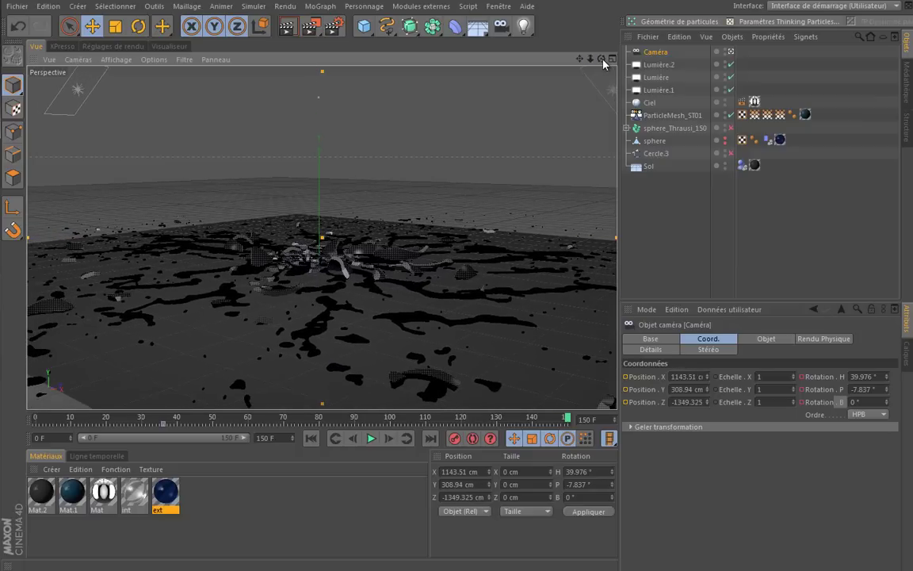
{"action": "left_click_drag", "start_coordinate": [400, 268], "coordinate": [400, 270], "text": "alt"}
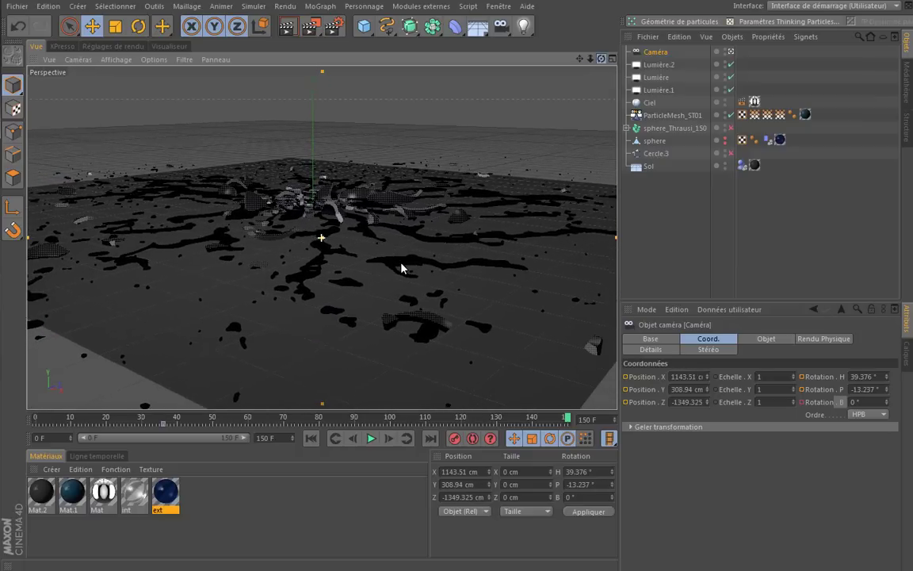
{"action": "middle_click_drag", "start_coordinate": [400, 270], "coordinate": [401, 264], "text": "alt"}
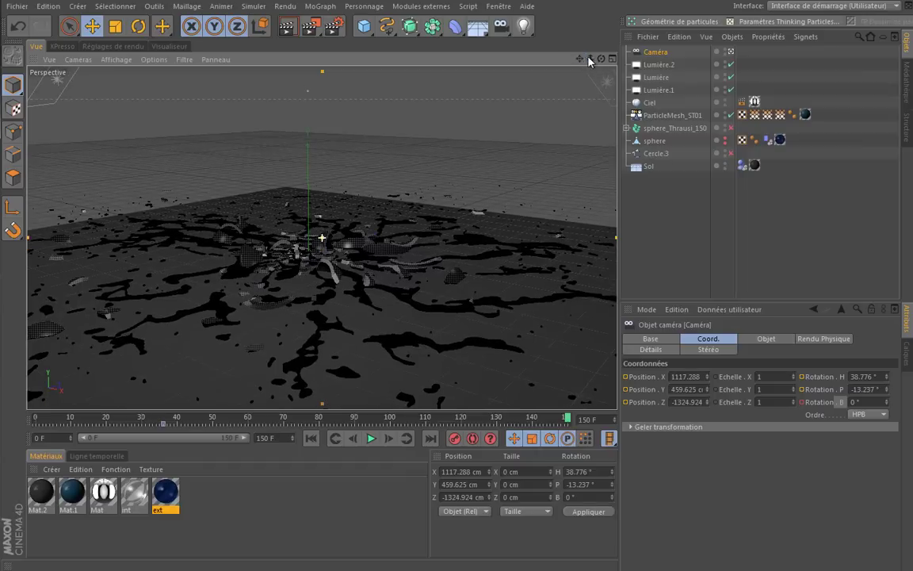
{"action": "left_click_drag", "start_coordinate": [601, 63], "coordinate": [598, 62]}
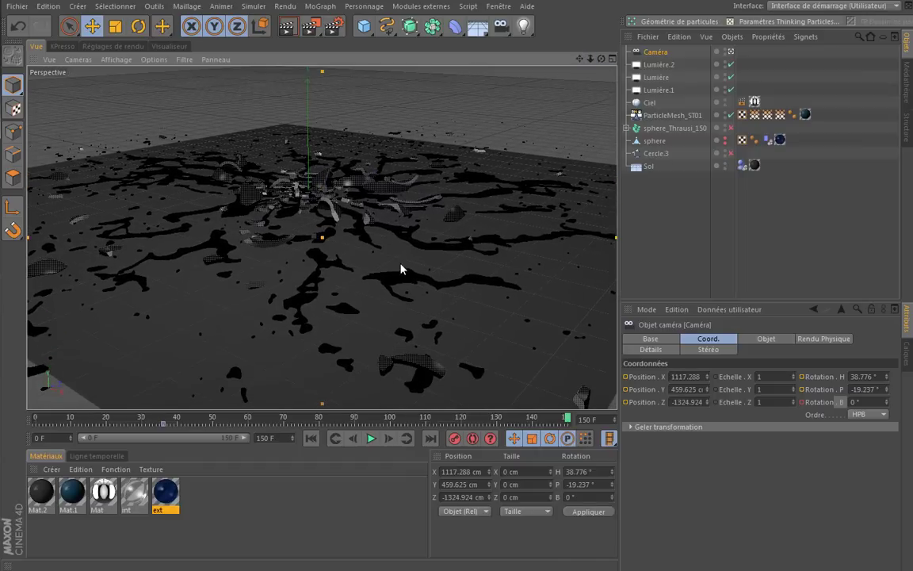
{"action": "middle_click_drag", "start_coordinate": [401, 269], "coordinate": [400, 269], "text": "alt"}
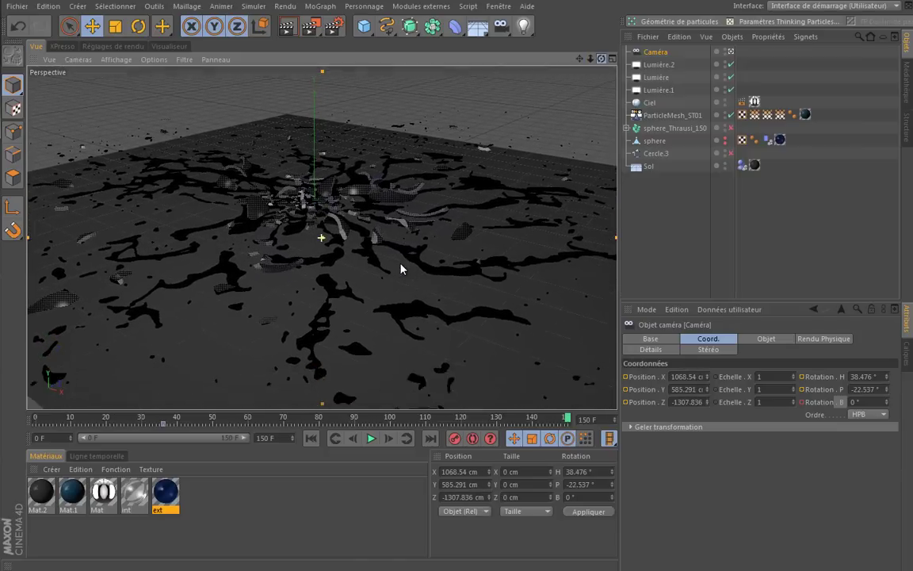
{"action": "left_click_drag", "start_coordinate": [400, 270], "coordinate": [400, 270], "text": "alt"}
{"action": "middle_click_drag", "start_coordinate": [400, 269], "coordinate": [403, 265], "text": "alt"}
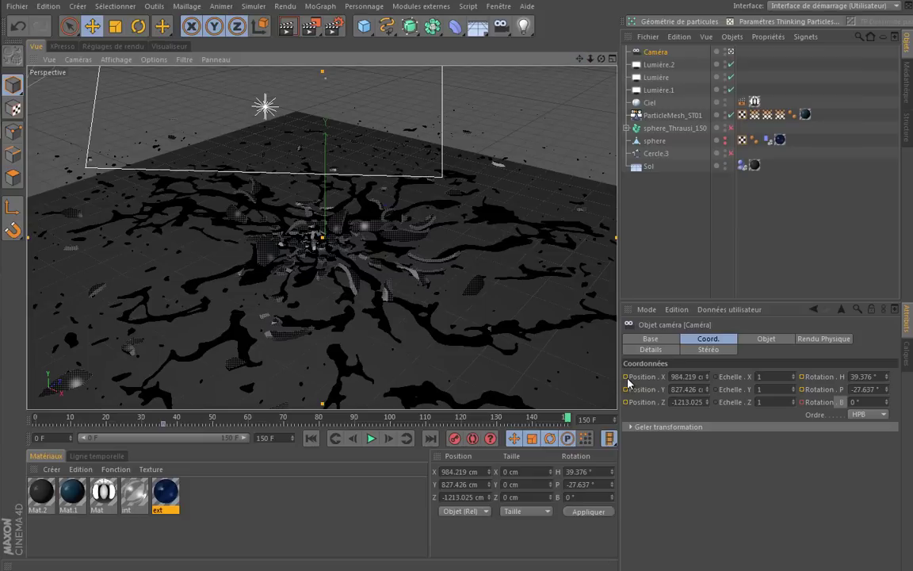
Key the camera's position and rotation at frame 150, then rewind and play to preview
{"action": "left_click", "coordinate": [627, 378], "text": "ctrl"}
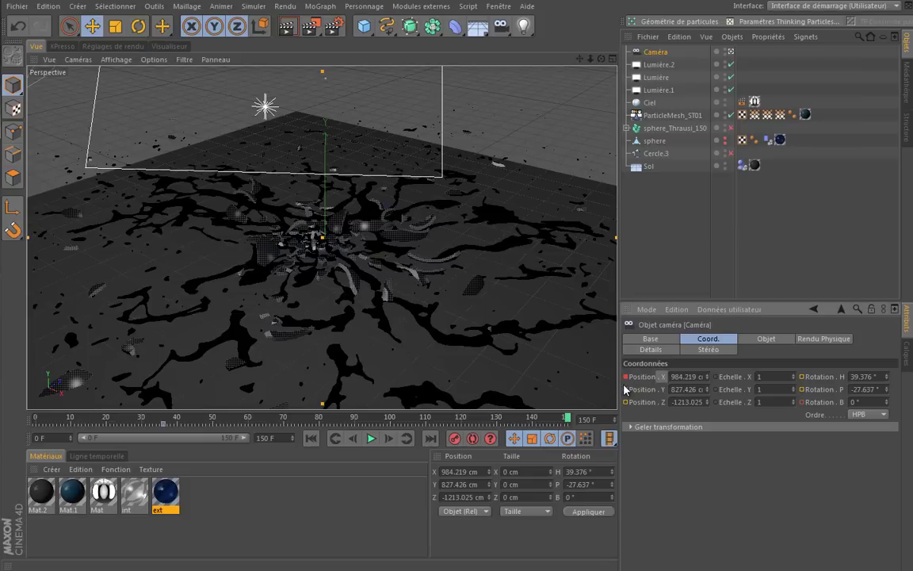
{"action": "left_click", "coordinate": [802, 389], "text": "ctrl"}
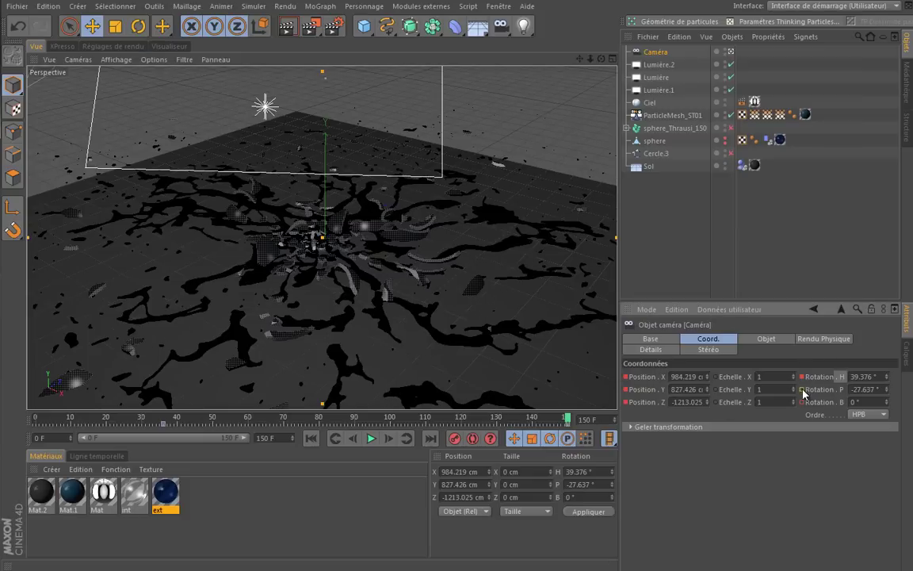
{"action": "left_click", "coordinate": [310, 438]}
{"action": "left_click", "coordinate": [371, 441]}
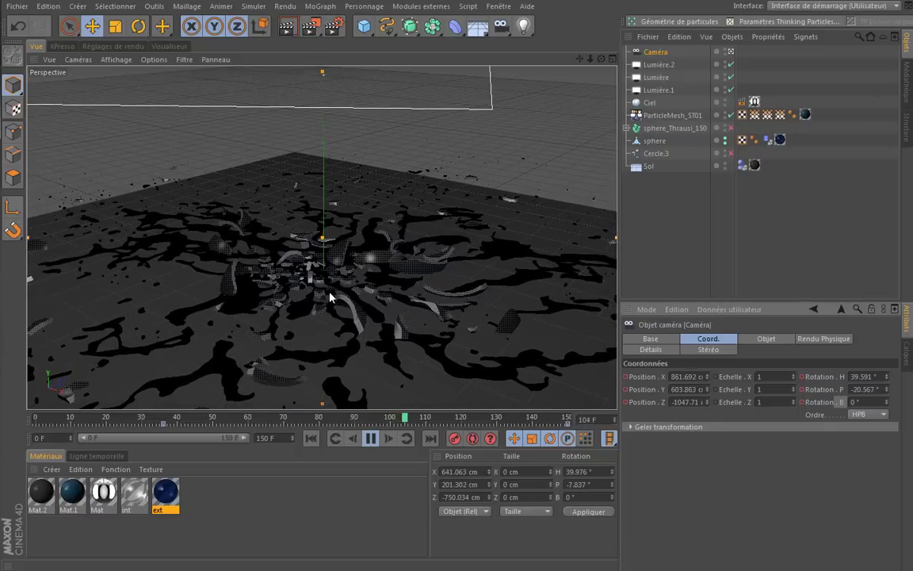
{"action": "left_click", "coordinate": [374, 443]}
{"action": "left_click", "coordinate": [311, 438]}
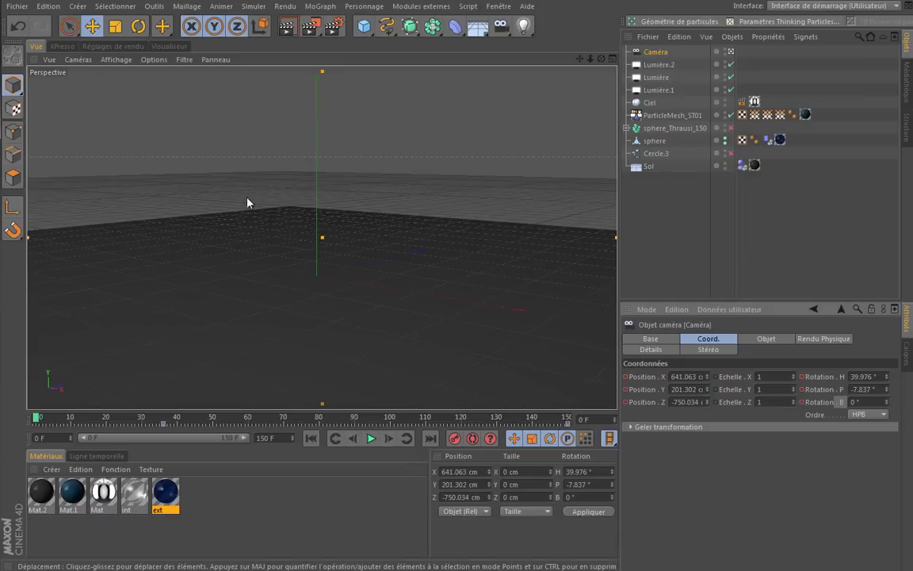
Scrub the timeline to frame 51 and render the splash in the active view
{"action": "left_click_drag", "start_coordinate": [35, 418], "coordinate": [136, 428]}
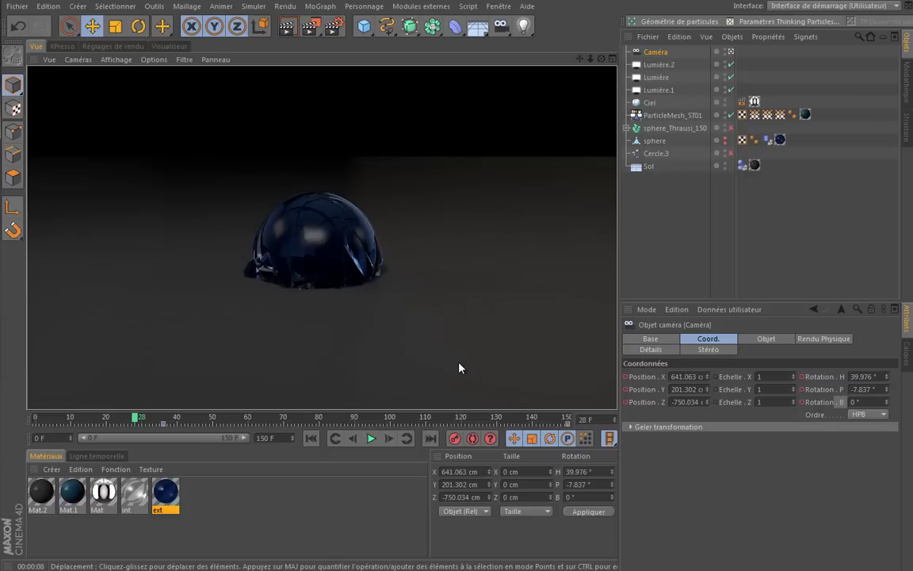
{"action": "left_click_drag", "start_coordinate": [136, 419], "coordinate": [216, 419]}
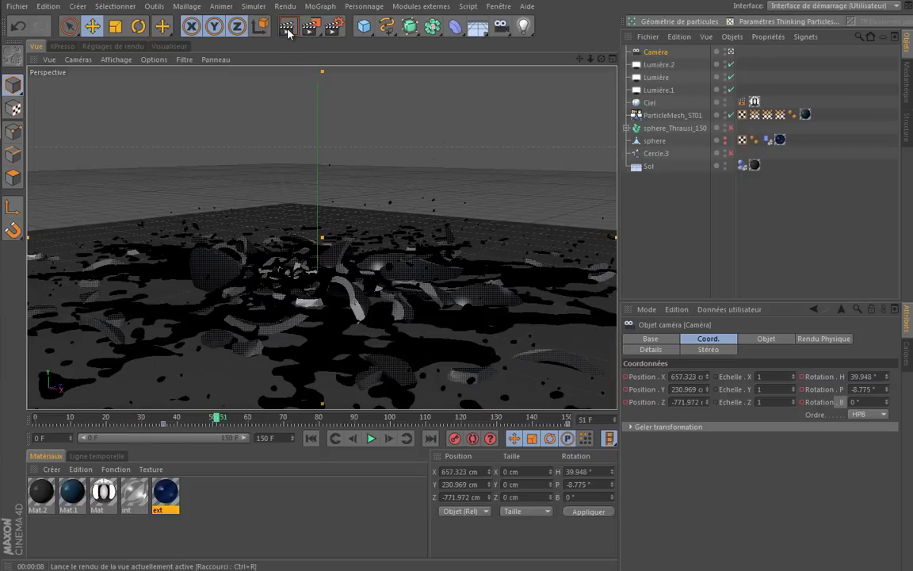
{"action": "left_click", "coordinate": [288, 28]}
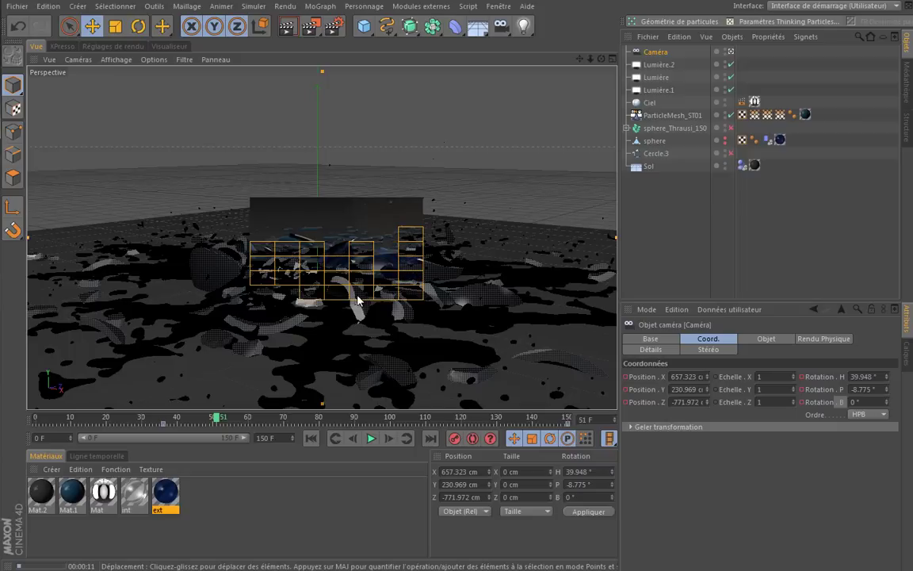
Set render anti-aliasing to Géométrie and test-render the current view
{"action": "left_click", "coordinate": [113, 45]}
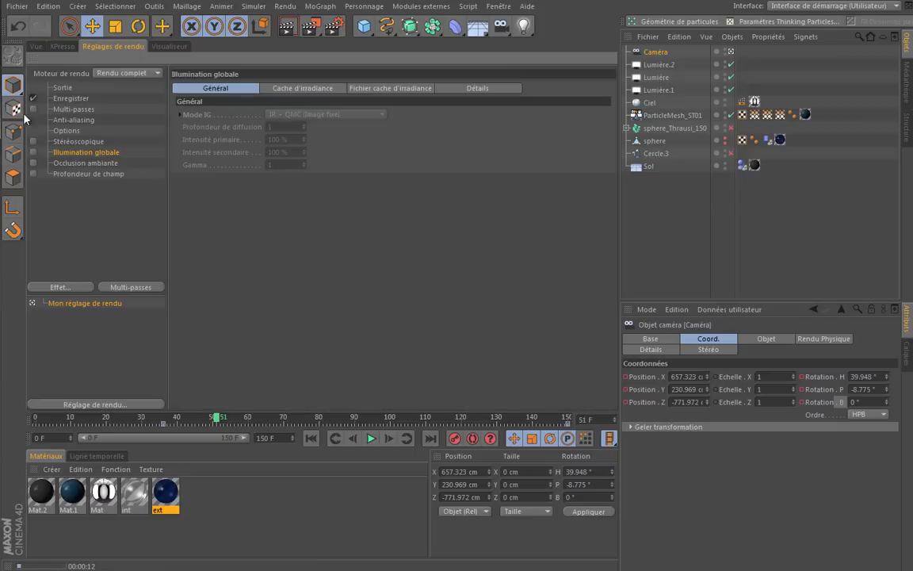
{"action": "left_click", "coordinate": [85, 120]}
{"action": "left_click", "coordinate": [325, 87]}
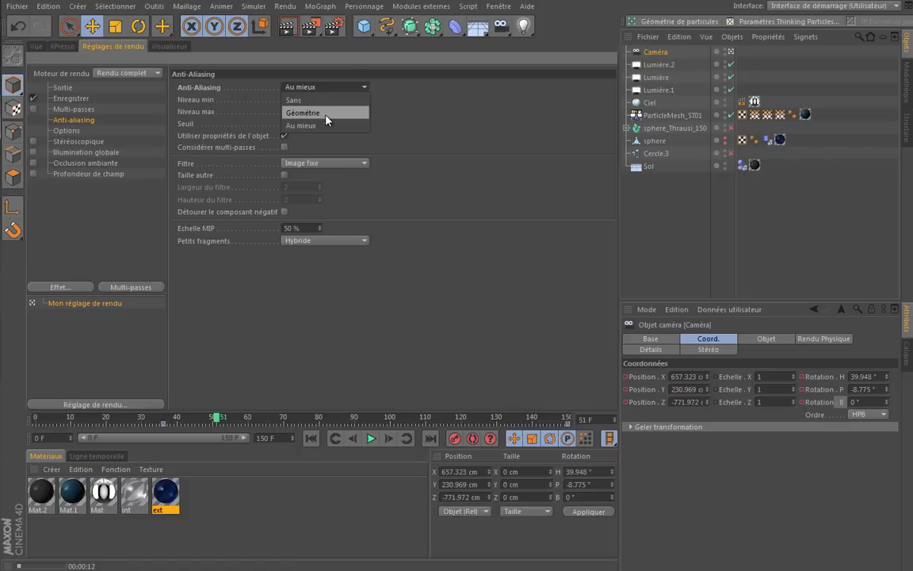
{"action": "left_click", "coordinate": [325, 105]}
{"action": "left_click", "coordinate": [36, 46]}
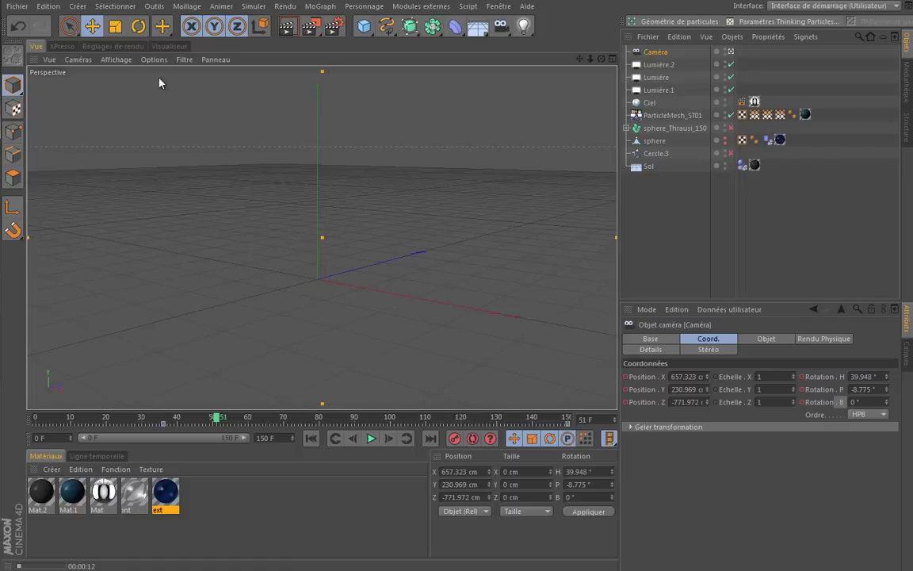
{"action": "left_click", "coordinate": [285, 26]}
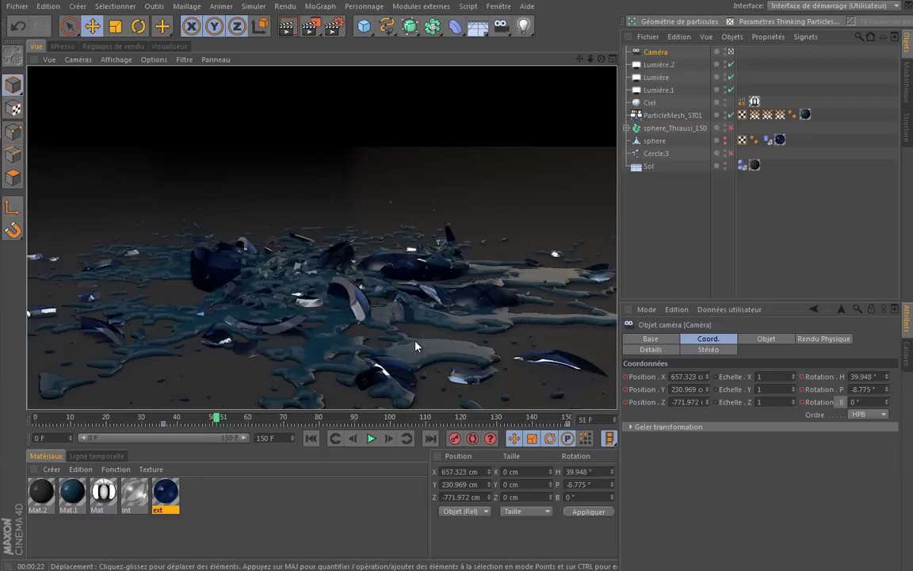
Deselect the ext material, return to frame 36, and orbit the view around the splash
{"action": "left_click", "coordinate": [299, 503]}
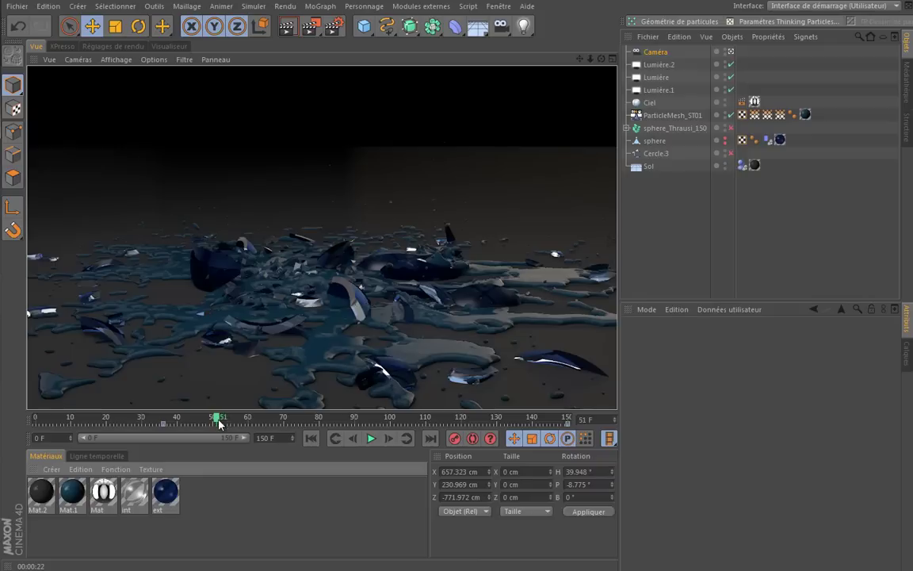
{"action": "mouse_move", "coordinate": [220, 424]}
{"action": "left_mouse_down"}
{"action": "mouse_move", "coordinate": [21, 432]}
{"action": "mouse_move", "coordinate": [165, 423]}
{"action": "left_mouse_up"}
{"action": "left_click_drag", "start_coordinate": [601, 59], "coordinate": [401, 269]}
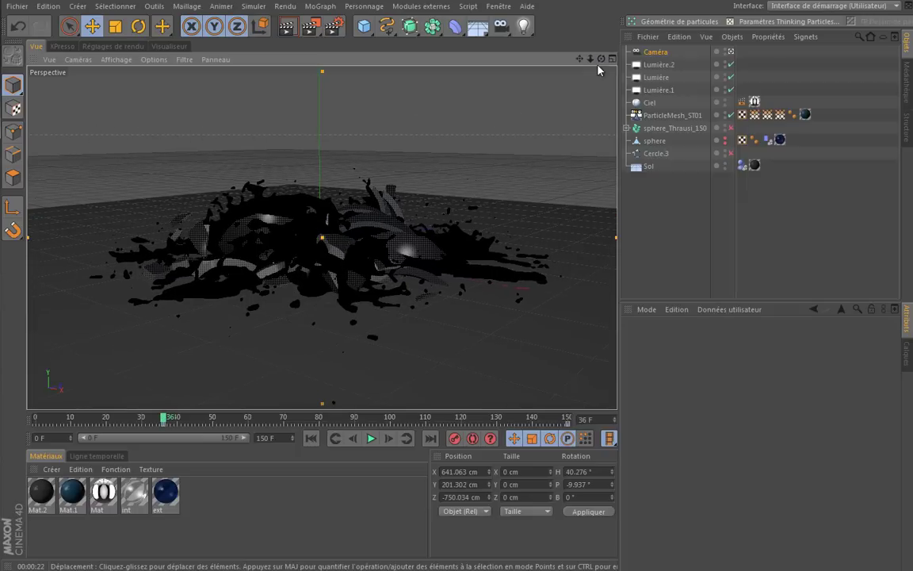
Orbit and pan to a steeper angle, then key Caméra's position and rotation at frame 36
{"action": "left_click_drag", "start_coordinate": [601, 59], "coordinate": [401, 268]}
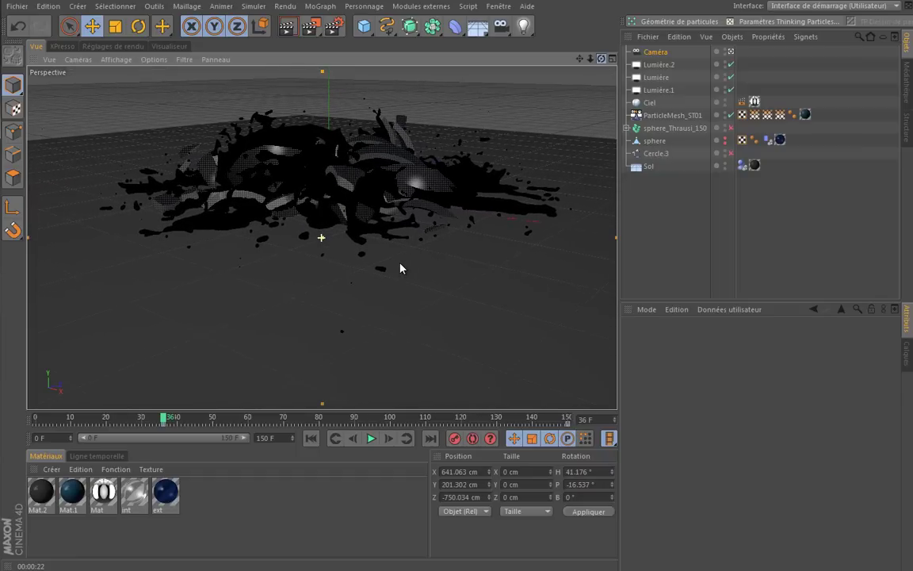
{"action": "middle_click_drag", "start_coordinate": [400, 269], "coordinate": [401, 268], "text": "alt"}
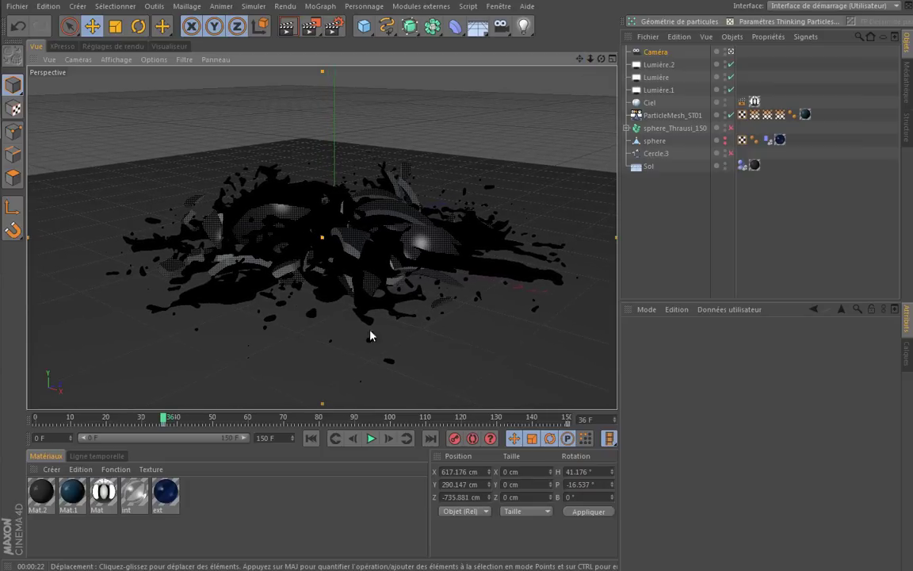
{"action": "left_click", "coordinate": [655, 51]}
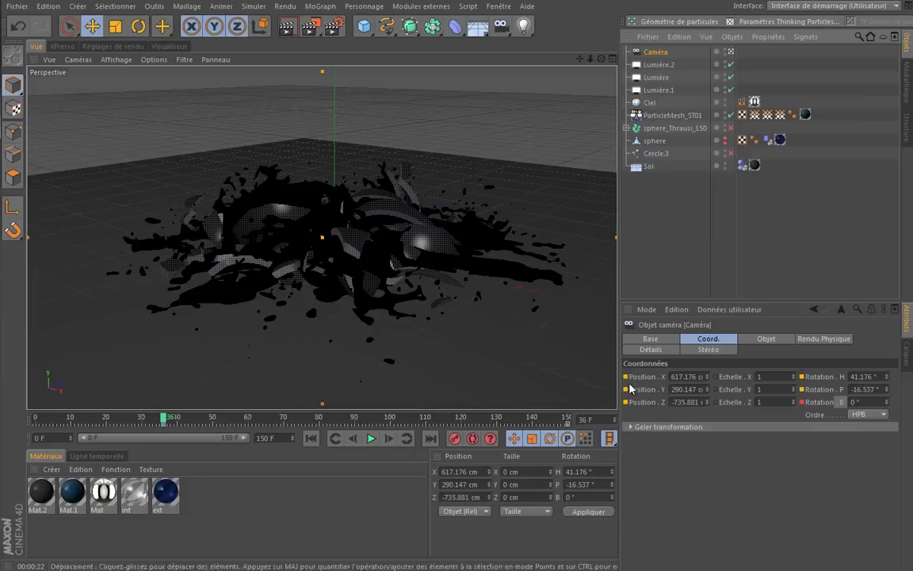
{"action": "left_click", "coordinate": [625, 390], "text": "ctrl"}
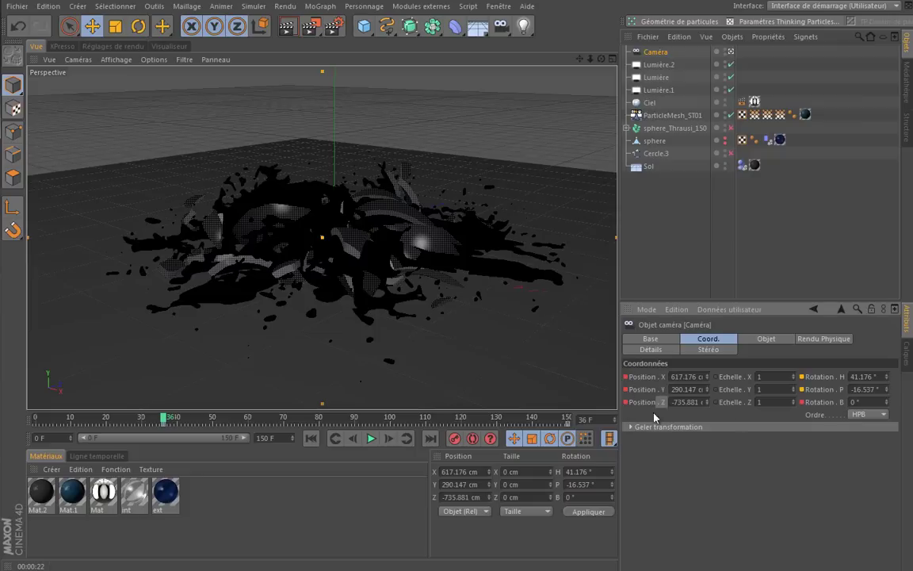
{"action": "left_click", "coordinate": [801, 389], "text": "ctrl"}
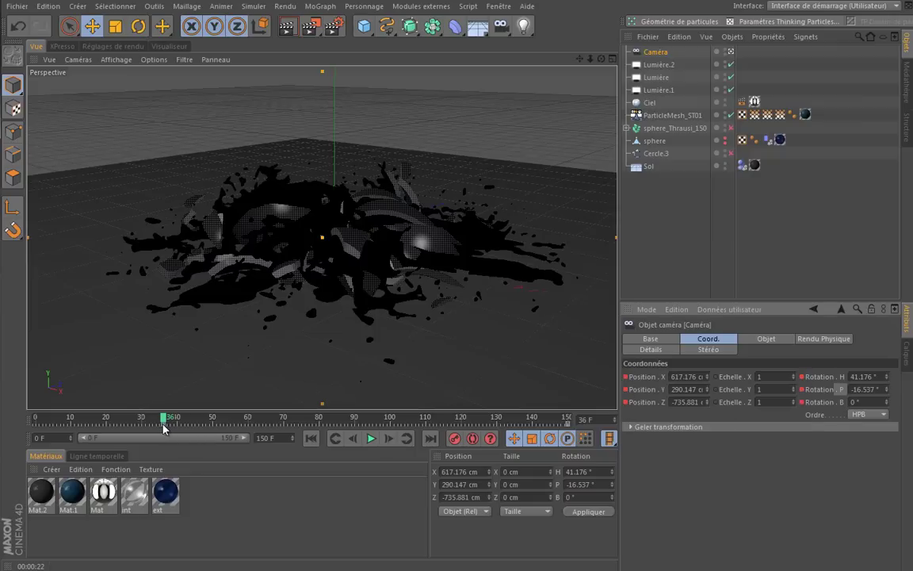
At frame 75, tilt the camera further down and key its position and rotation
{"action": "left_click_drag", "start_coordinate": [163, 428], "coordinate": [314, 428]}
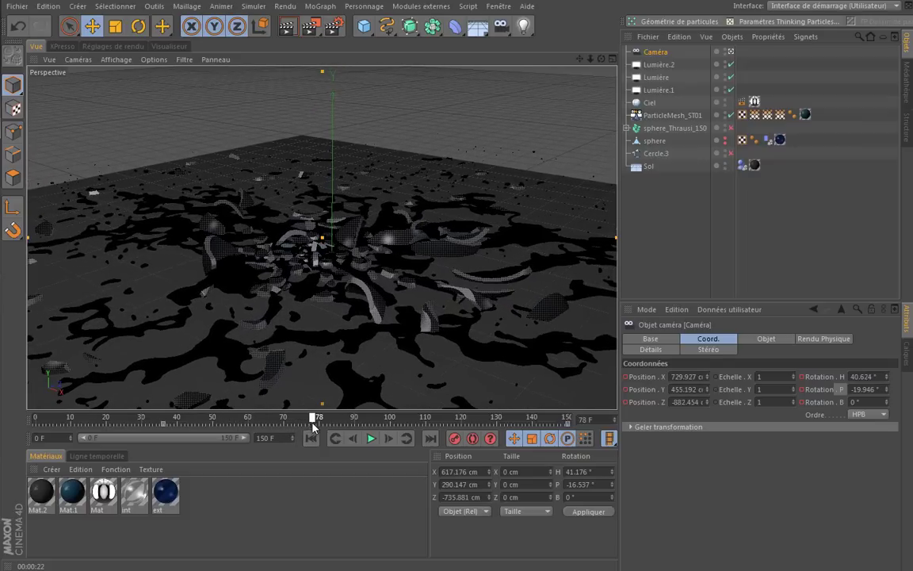
{"action": "mouse_move", "coordinate": [257, 426]}
{"action": "left_mouse_down"}
{"action": "mouse_move", "coordinate": [197, 431]}
{"action": "mouse_move", "coordinate": [292, 429]}
{"action": "left_mouse_up"}
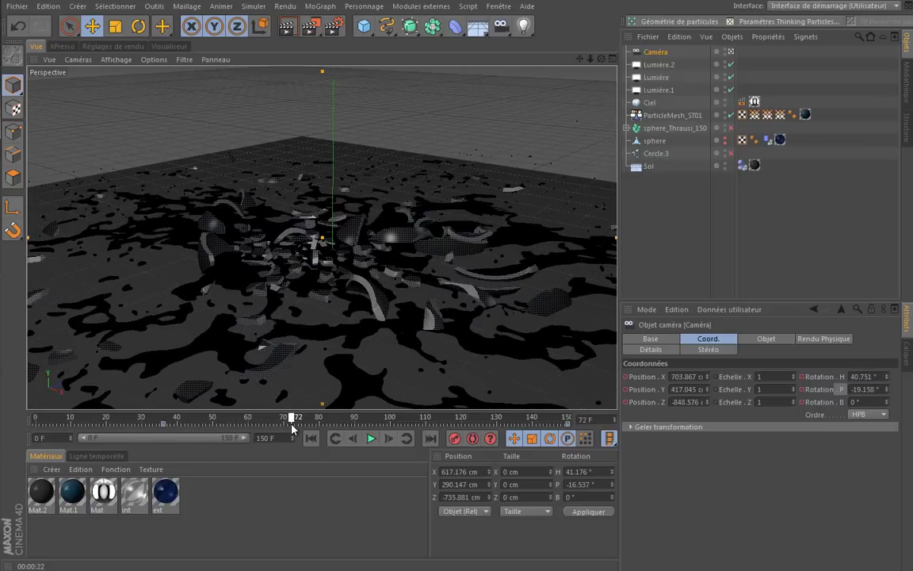
{"action": "left_click_drag", "start_coordinate": [292, 428], "coordinate": [323, 420]}
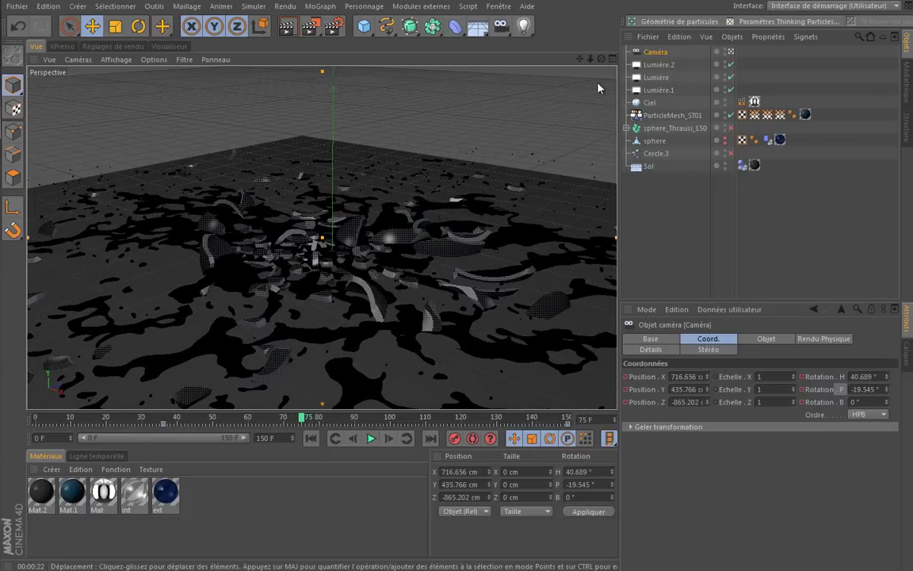
{"action": "left_click_drag", "start_coordinate": [402, 267], "coordinate": [402, 269], "text": "alt"}
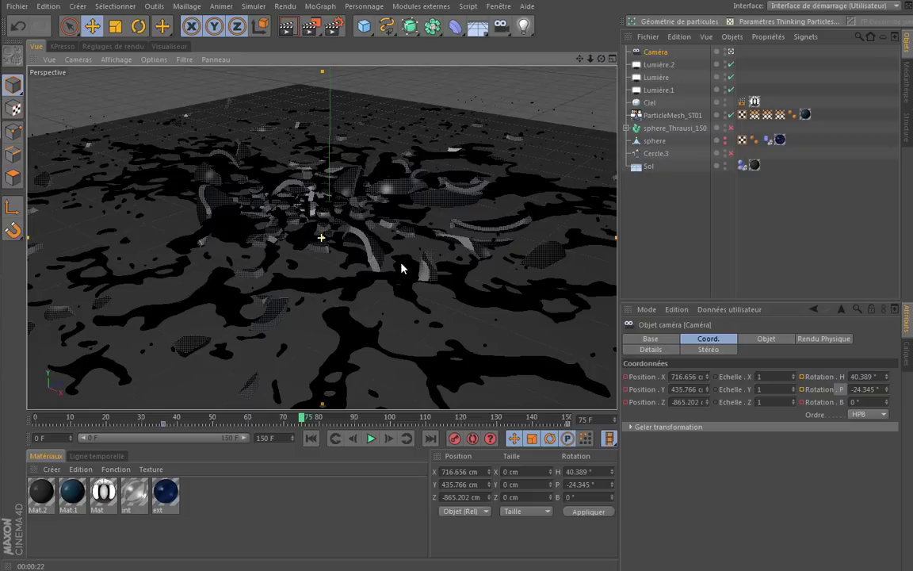
{"action": "left_click", "coordinate": [625, 390], "text": "ctrl"}
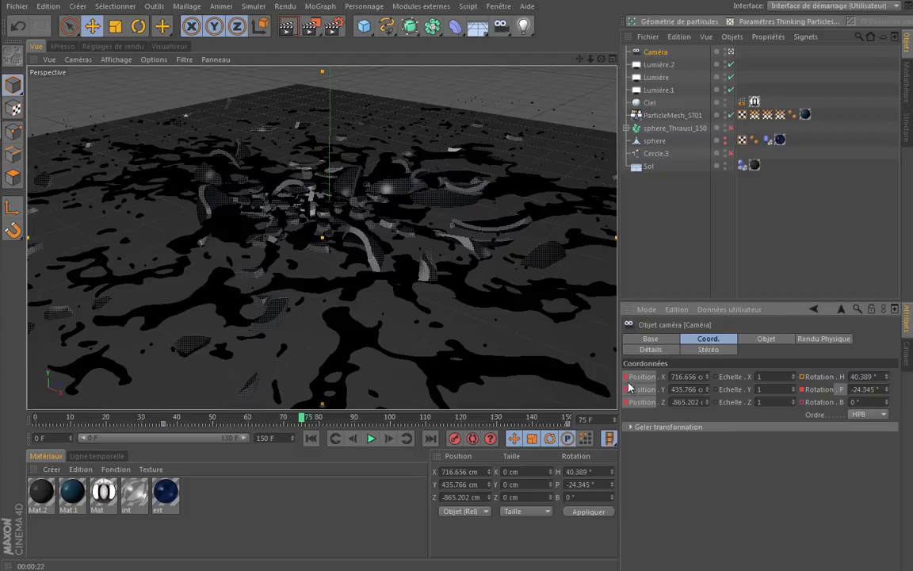
{"action": "left_click_drag", "start_coordinate": [817, 377], "coordinate": [817, 402]}
{"action": "left_click", "coordinate": [800, 402], "text": "ctrl"}
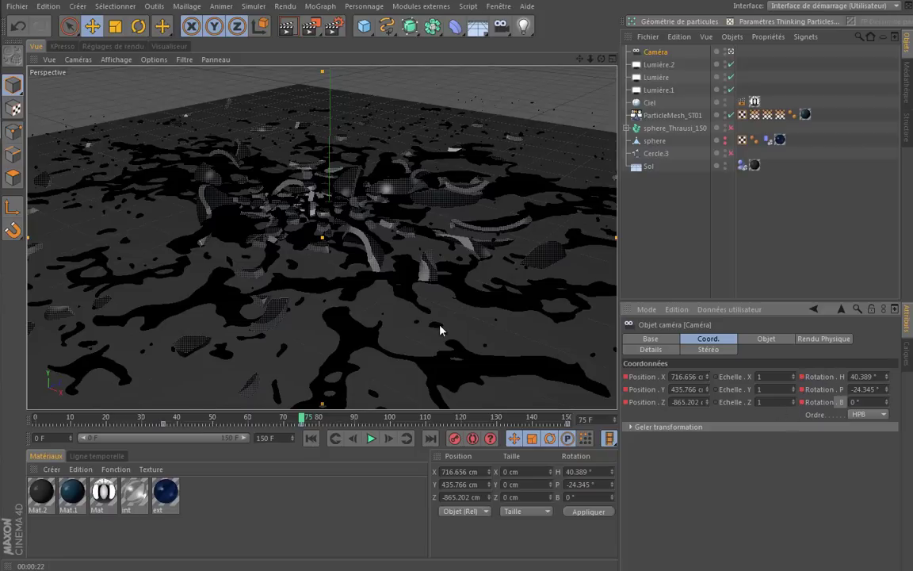
Move to the last frame, 150, and tilt the camera slightly down
{"action": "left_click_drag", "start_coordinate": [313, 422], "coordinate": [466, 420]}
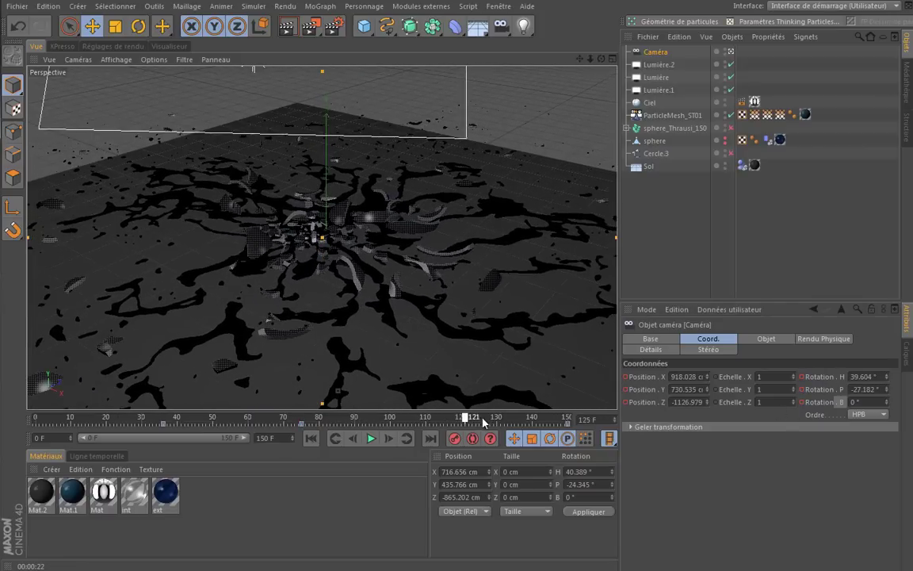
{"action": "left_click_drag", "start_coordinate": [465, 420], "coordinate": [583, 430]}
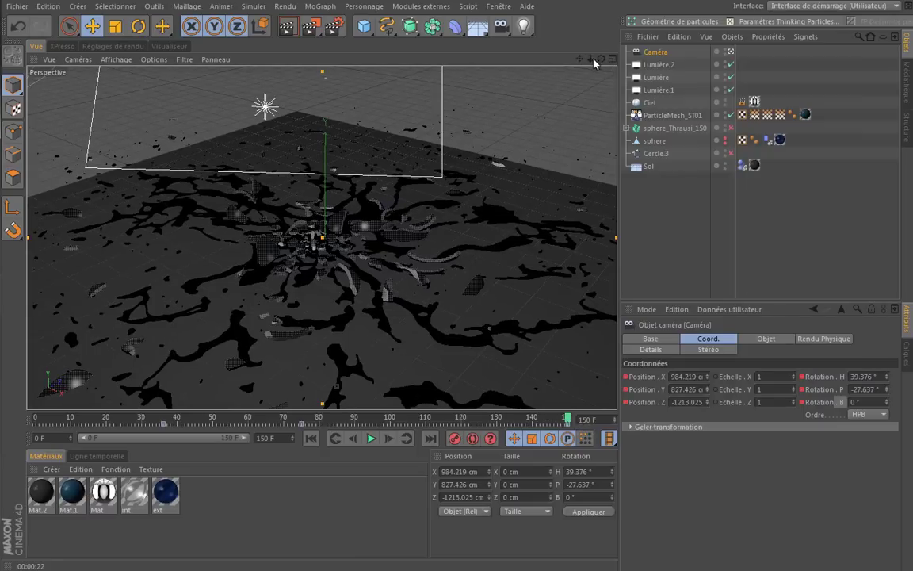
{"action": "mouse_move", "coordinate": [602, 60]}
{"action": "left_mouse_down"}
{"action": "mouse_move", "coordinate": [400, 270]}
{"action": "mouse_move", "coordinate": [605, 62]}
{"action": "mouse_move", "coordinate": [400, 269]}
{"action": "mouse_move", "coordinate": [364, 243]}
{"action": "left_mouse_up"}
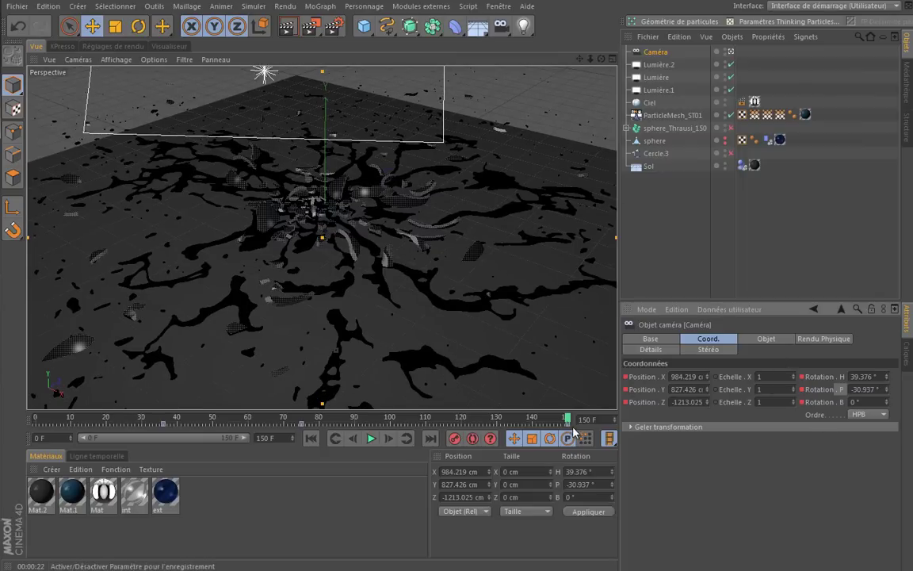
Play back the camera move, then rewind to frame 0 and go to frame 89
{"action": "left_click", "coordinate": [35, 416]}
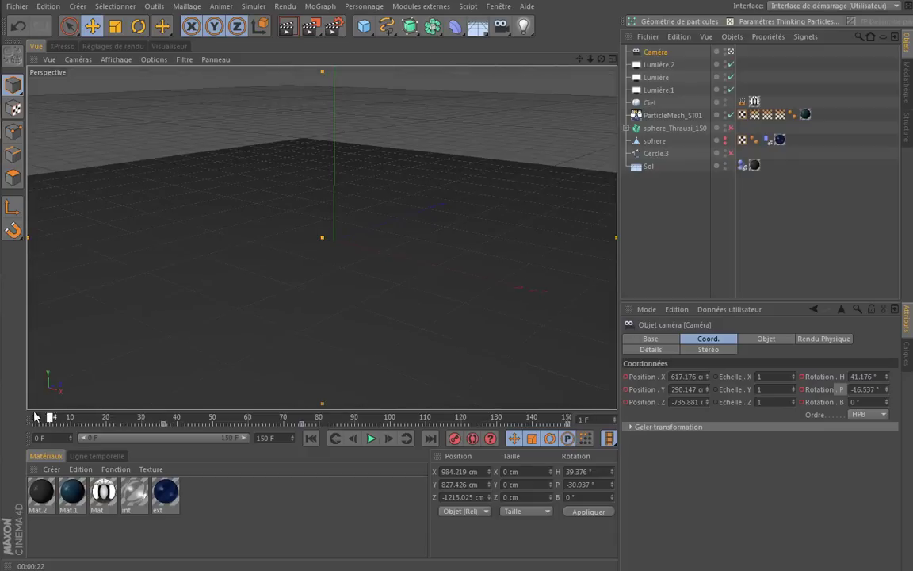
{"action": "left_click", "coordinate": [371, 439]}
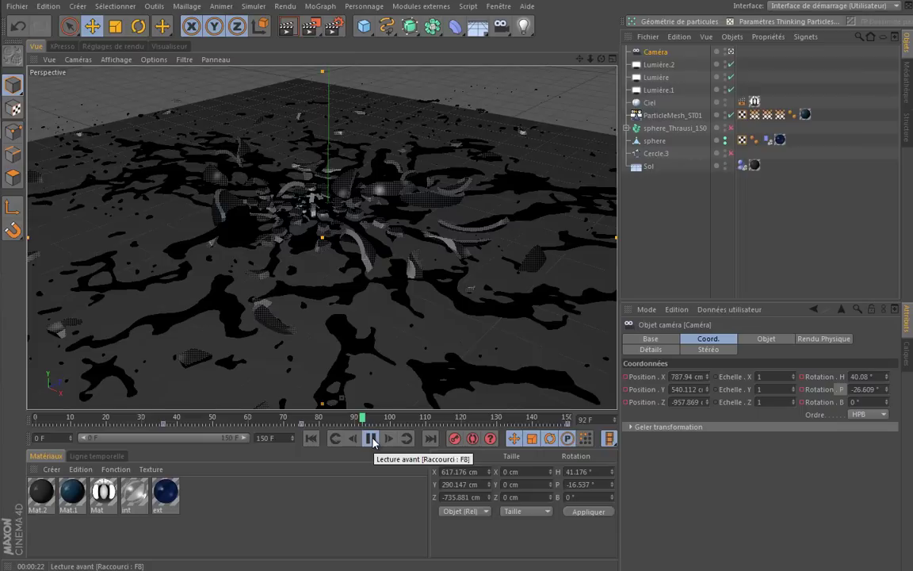
{"action": "left_click", "coordinate": [373, 442]}
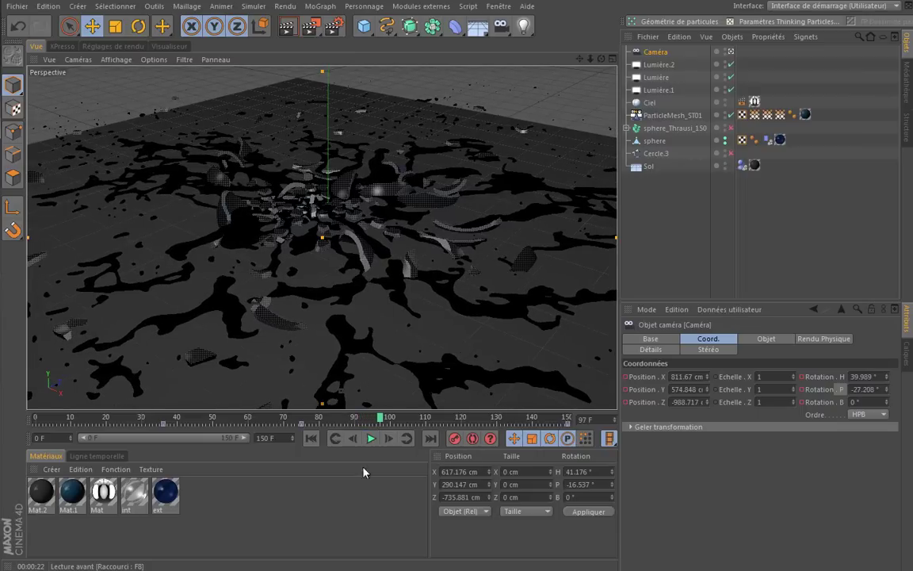
{"action": "left_click", "coordinate": [311, 439]}
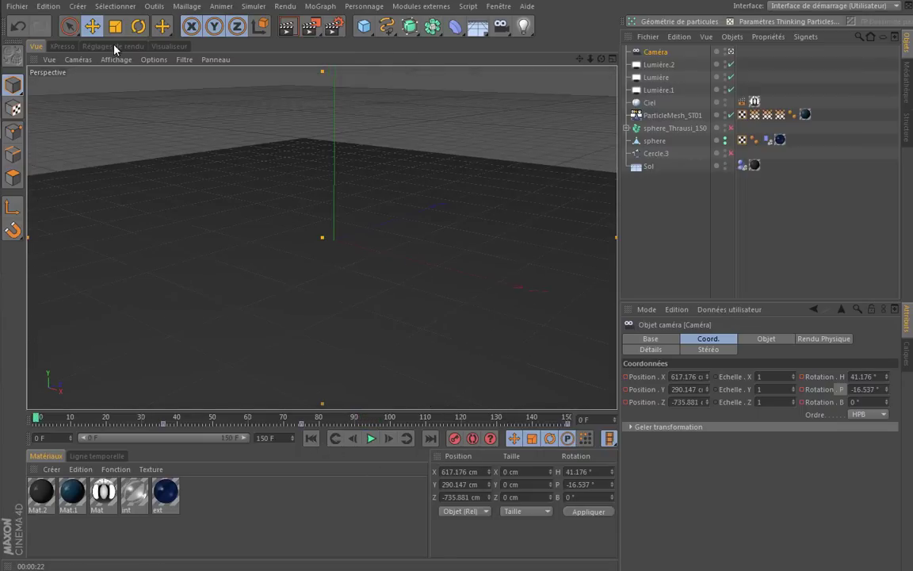
{"action": "left_click", "coordinate": [351, 421]}
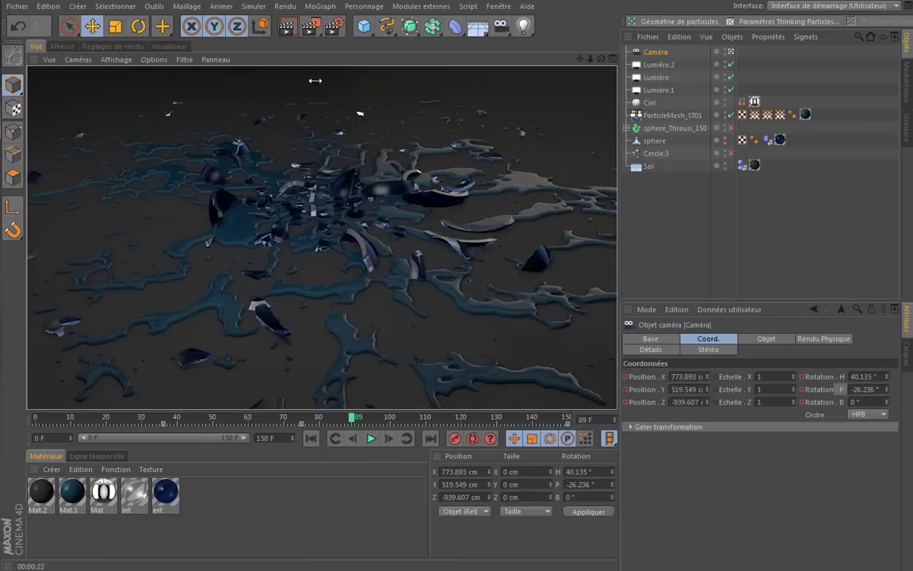
In the Render Settings save options, begin choosing the location for rendered images
{"action": "left_click", "coordinate": [126, 46]}
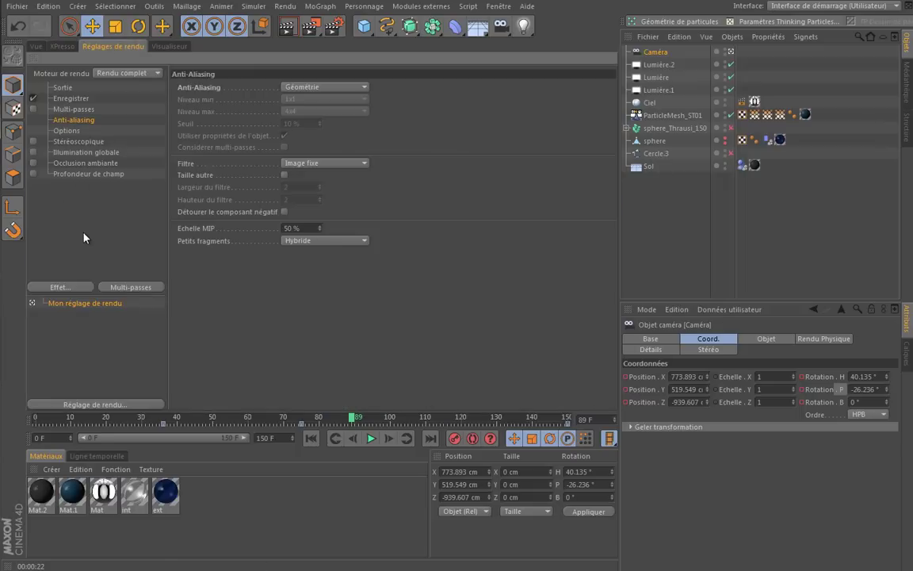
{"action": "left_click", "coordinate": [115, 107]}
{"action": "left_click", "coordinate": [77, 99]}
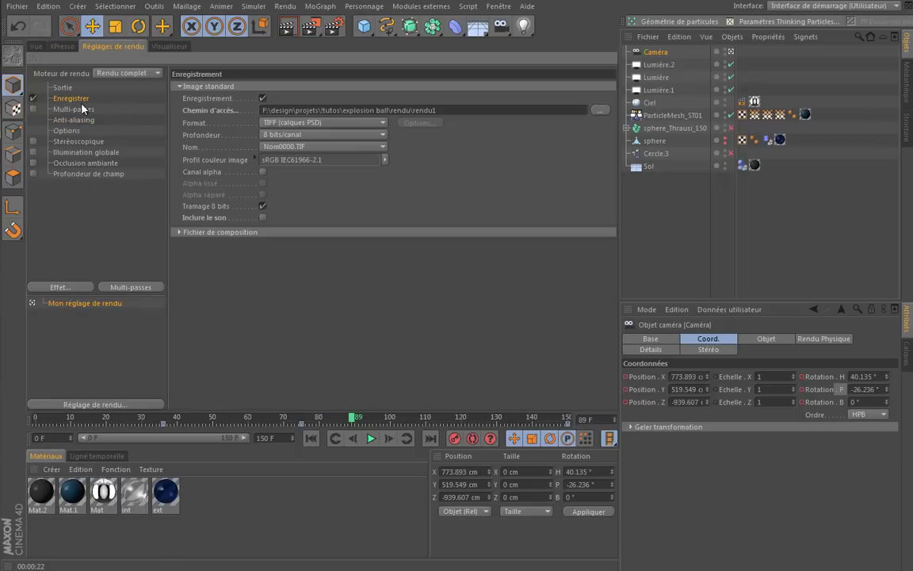
{"action": "left_click", "coordinate": [601, 111]}
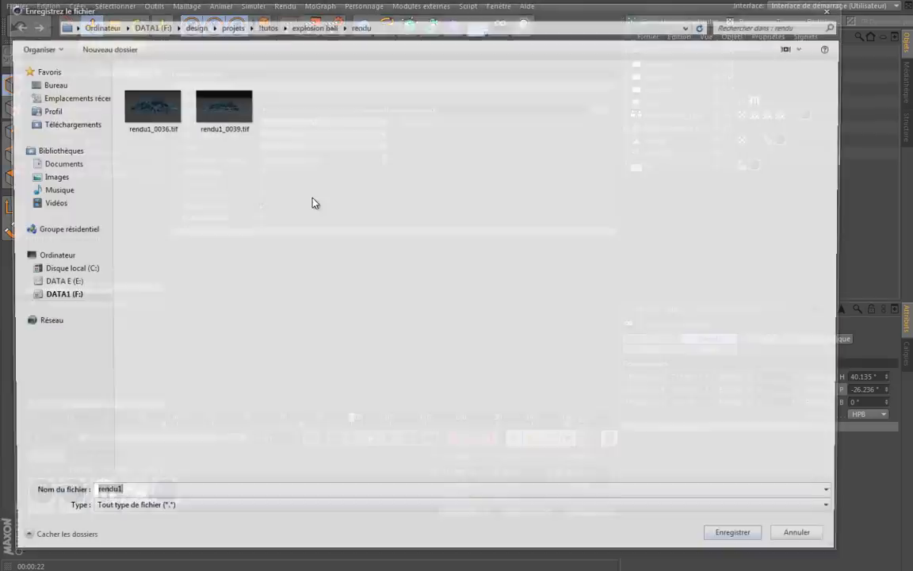
Create a rendu2 folder inside explosion ball and save the output named rendu2 there
{"action": "left_click", "coordinate": [314, 24]}
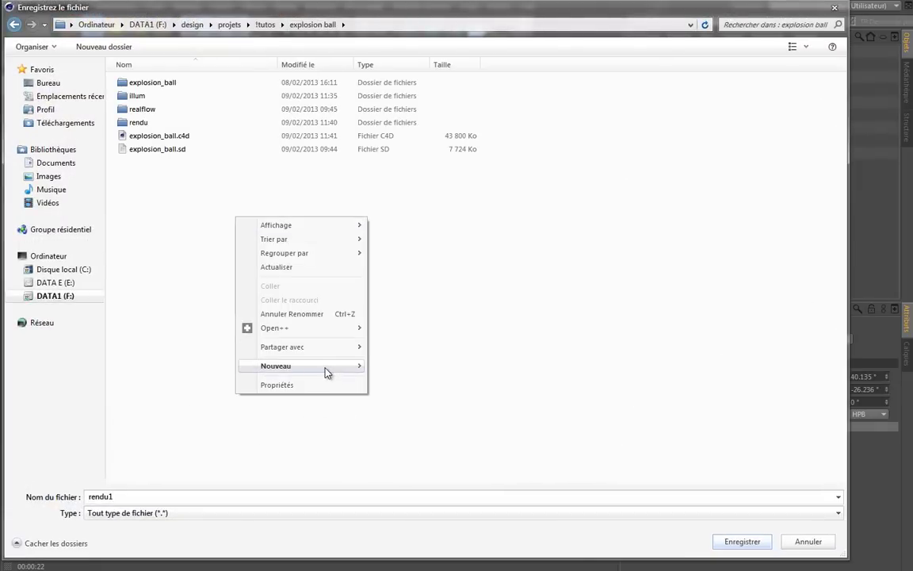
{"action": "left_click", "coordinate": [428, 367]}
{"action": "type", "text": "ren"}
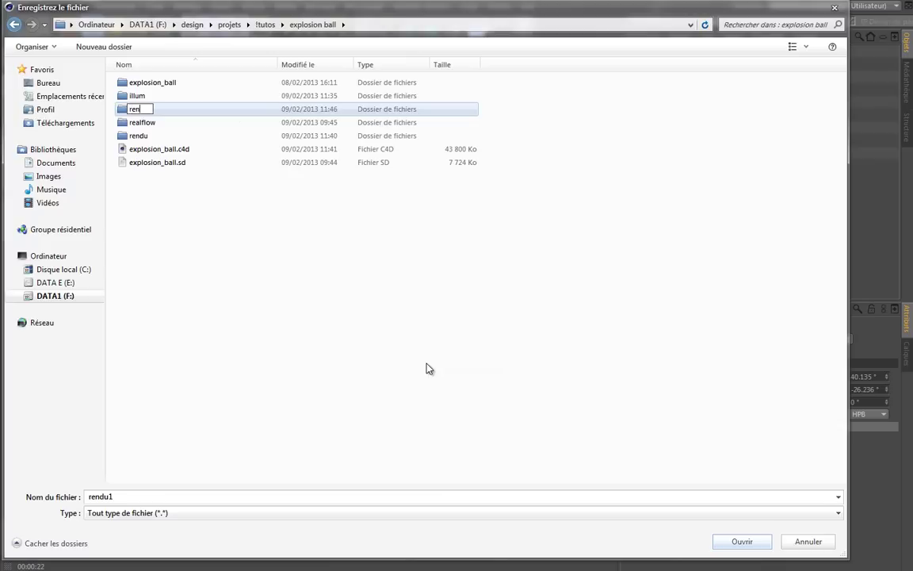
{"action": "type", "text": "du2"}
{"action": "key", "text": "Return"}
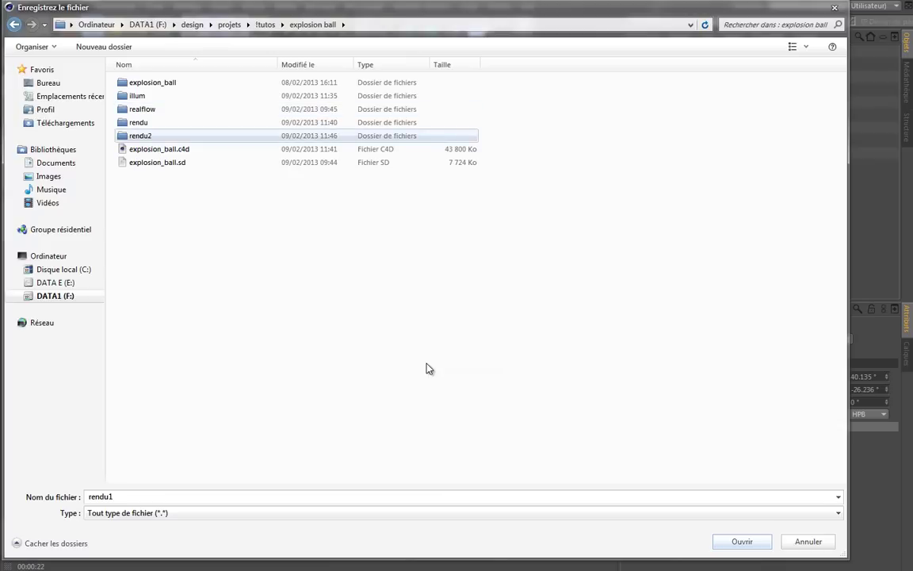
{"action": "key", "text": "Return"}
{"action": "double_click", "coordinate": [172, 494]}
{"action": "left_click", "coordinate": [180, 500]}
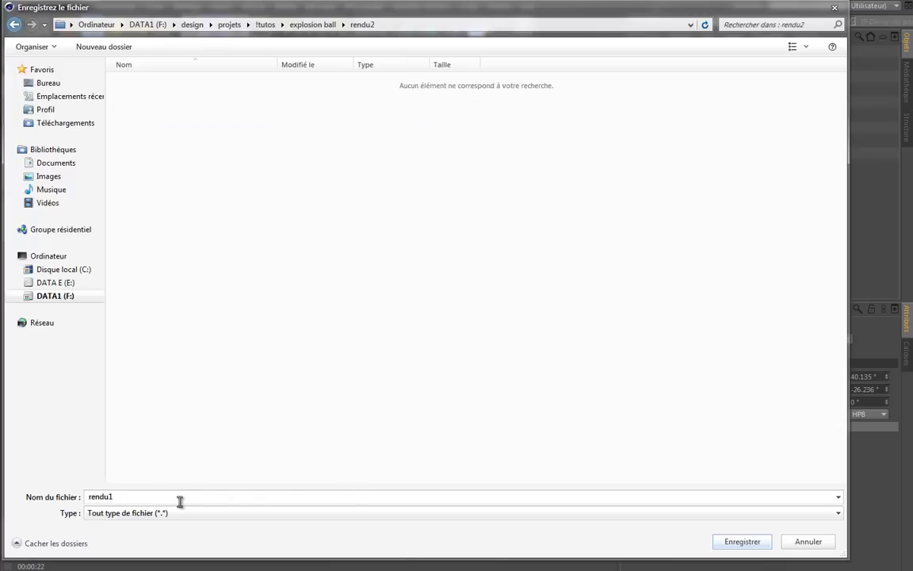
{"action": "type", "text": "2"}
{"action": "left_click", "coordinate": [751, 542]}
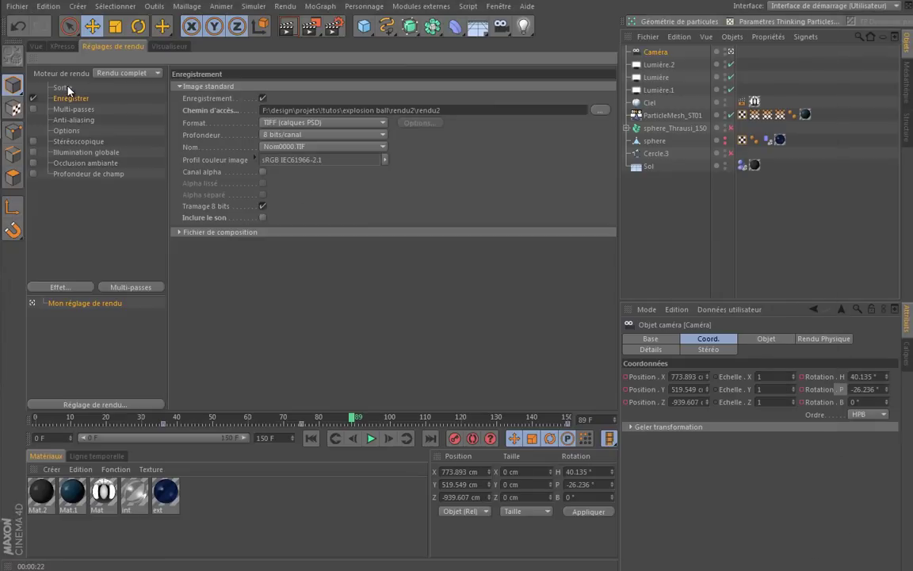
Set the output size to 640 x 360 and render all frames 0–150
{"action": "left_click", "coordinate": [62, 87]}
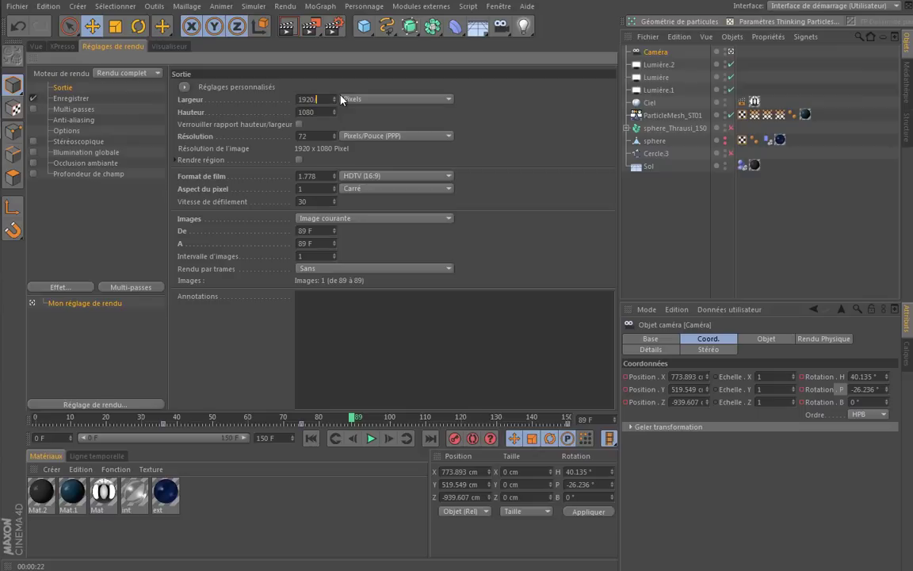
{"action": "left_click", "coordinate": [299, 123]}
{"action": "left_click_drag", "start_coordinate": [319, 99], "coordinate": [273, 96]}
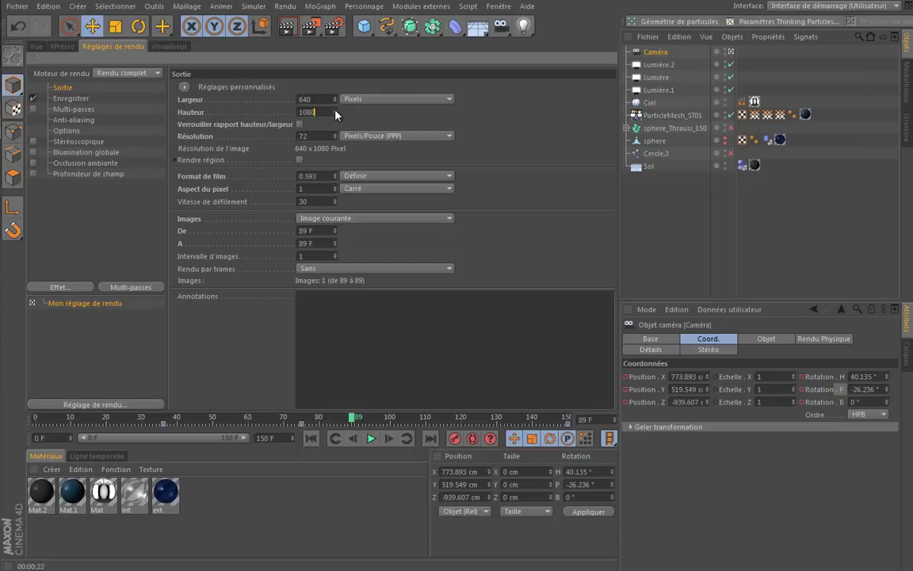
{"action": "type", "text": "/3"}
{"action": "key", "text": "Return"}
{"action": "left_click", "coordinate": [365, 218]}
{"action": "left_click", "coordinate": [367, 260]}
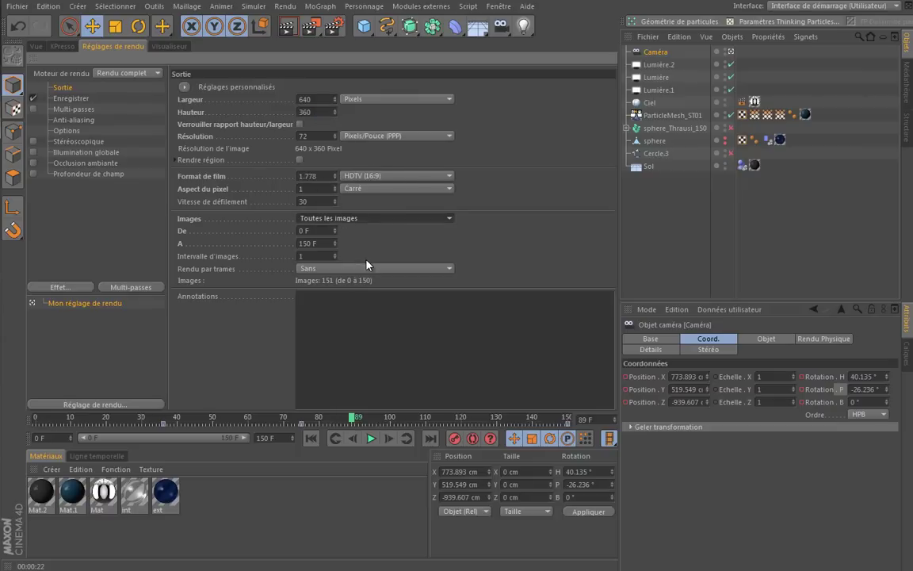
Verify the render save path, then rewind the animation to frame 0 in the viewport
{"action": "left_click", "coordinate": [35, 46]}
{"action": "left_click", "coordinate": [63, 46]}
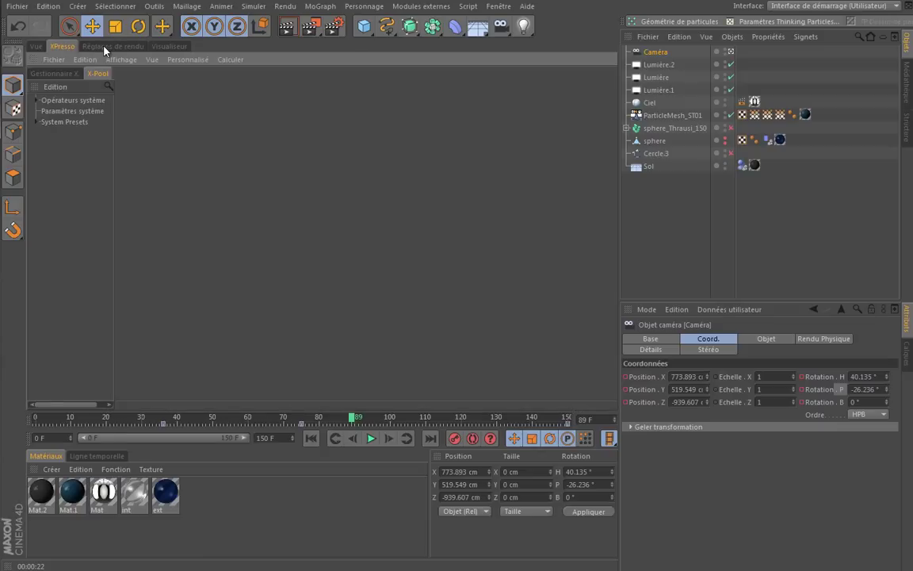
{"action": "left_click", "coordinate": [111, 46]}
{"action": "left_click", "coordinate": [76, 97]}
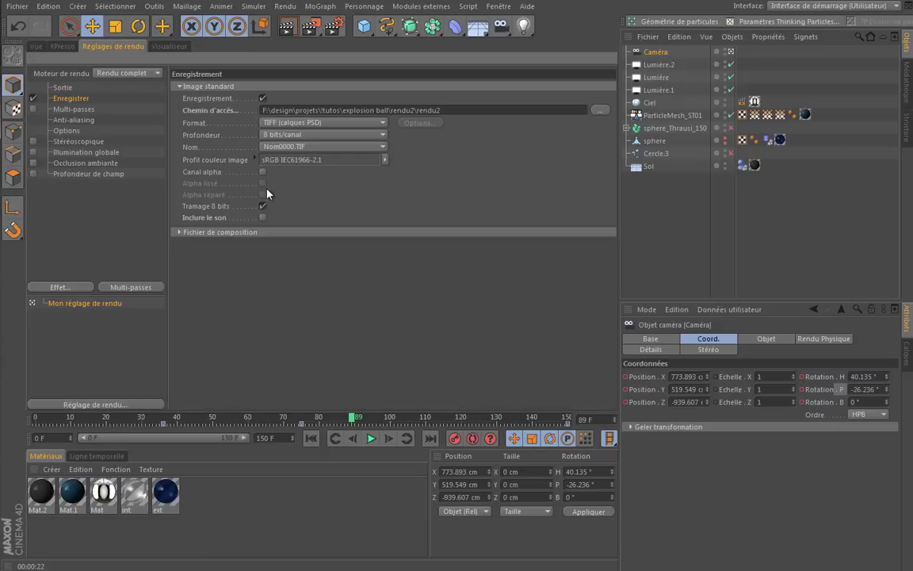
{"action": "left_click", "coordinate": [32, 46]}
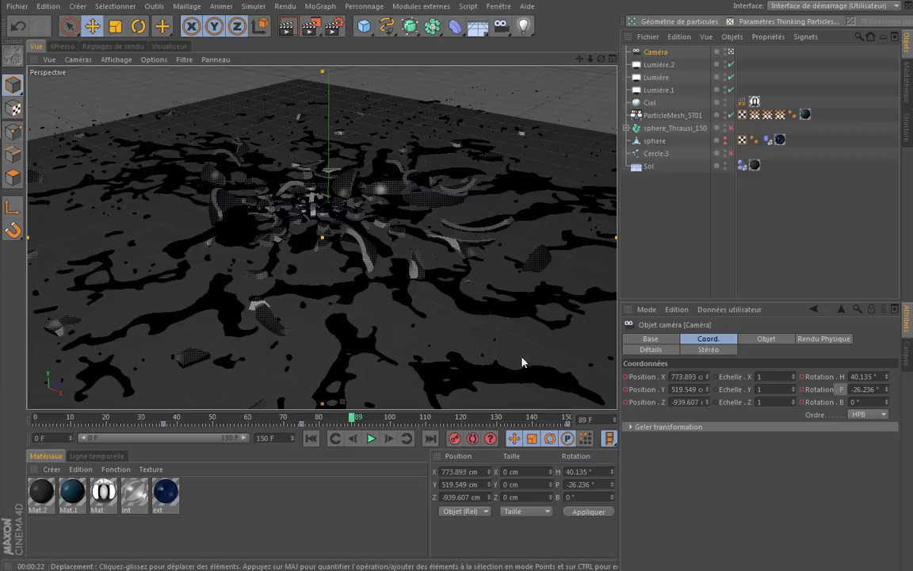
{"action": "left_click", "coordinate": [309, 441]}
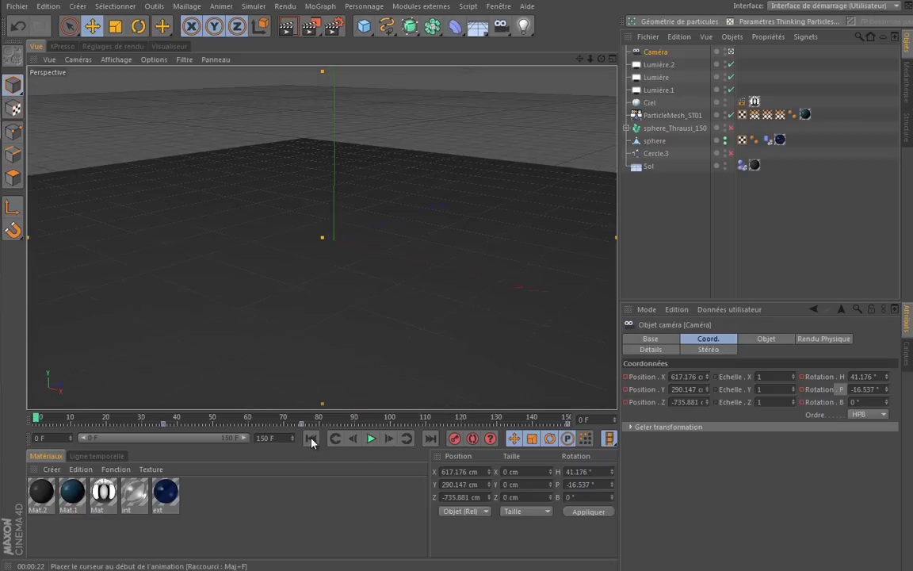
Render the 151-frame sequence to the Picture Viewer and zoom it to 100%
{"action": "left_click", "coordinate": [313, 27]}
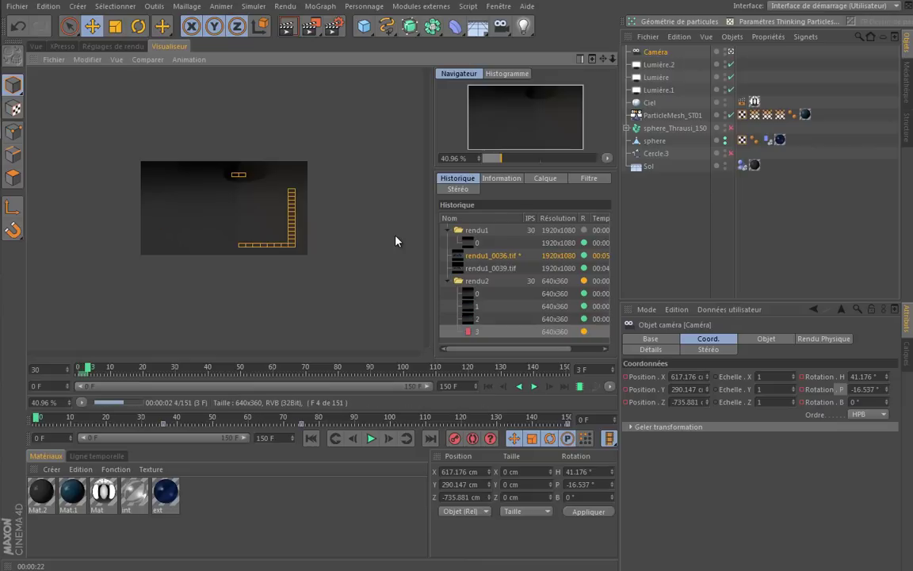
{"action": "scroll", "coordinate": [242, 230], "scroll_direction": "up", "scroll_amount": 2}
{"action": "scroll", "coordinate": [243, 231], "scroll_direction": "up", "scroll_amount": 1}
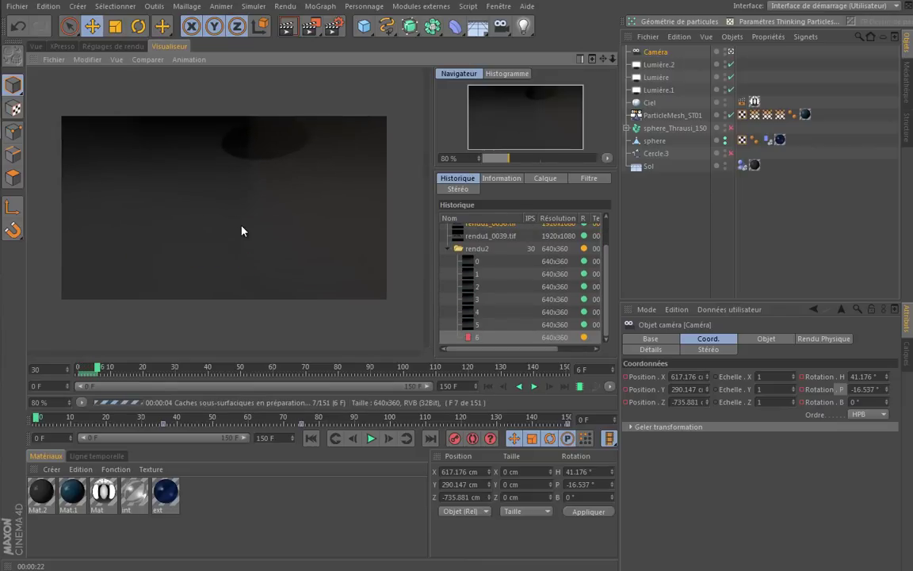
{"action": "scroll", "coordinate": [242, 230], "scroll_direction": "up", "scroll_amount": 1}
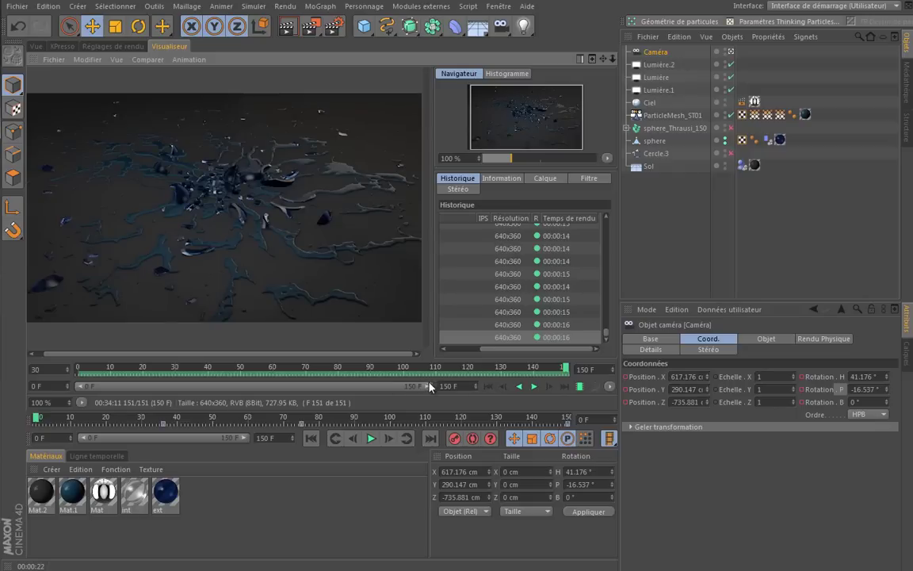
Play the rendered splash sequence from its first frame and scrub through it
{"action": "left_click", "coordinate": [487, 387]}
{"action": "left_click", "coordinate": [533, 388]}
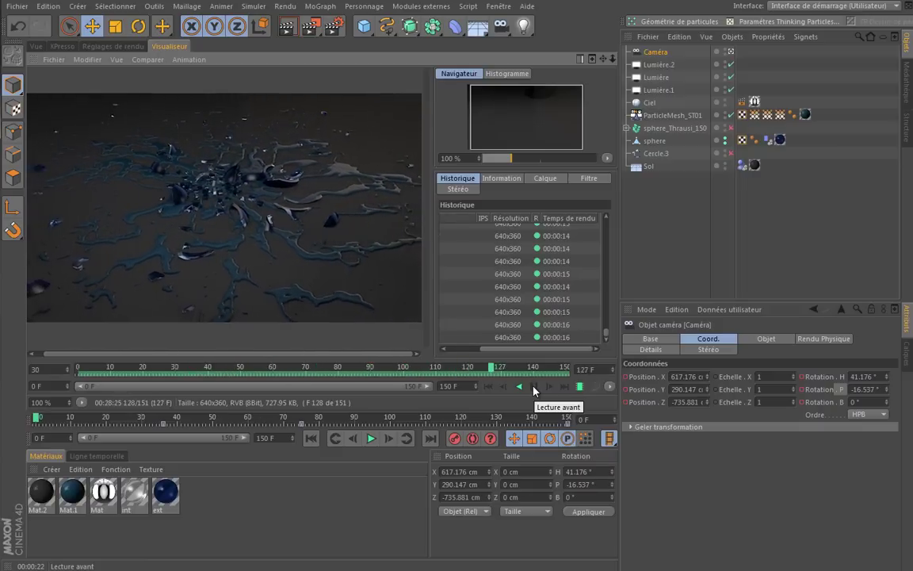
{"action": "left_click", "coordinate": [487, 387]}
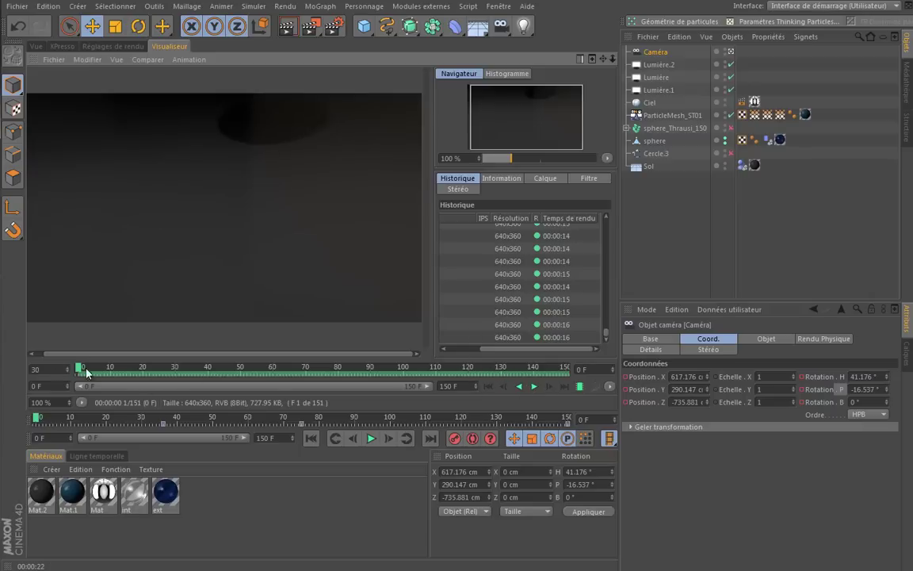
{"action": "left_click_drag", "start_coordinate": [80, 373], "coordinate": [254, 372]}
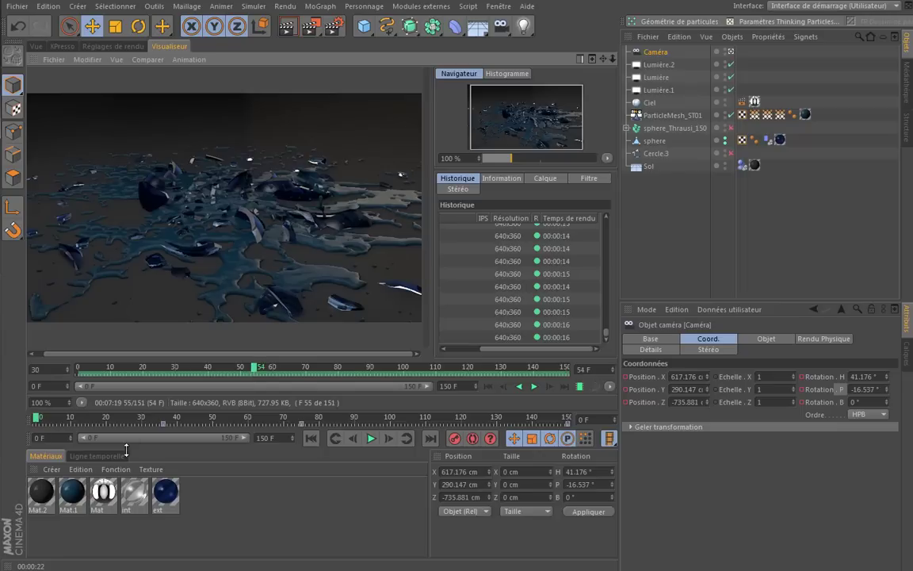
{"action": "double_click", "coordinate": [72, 491]}
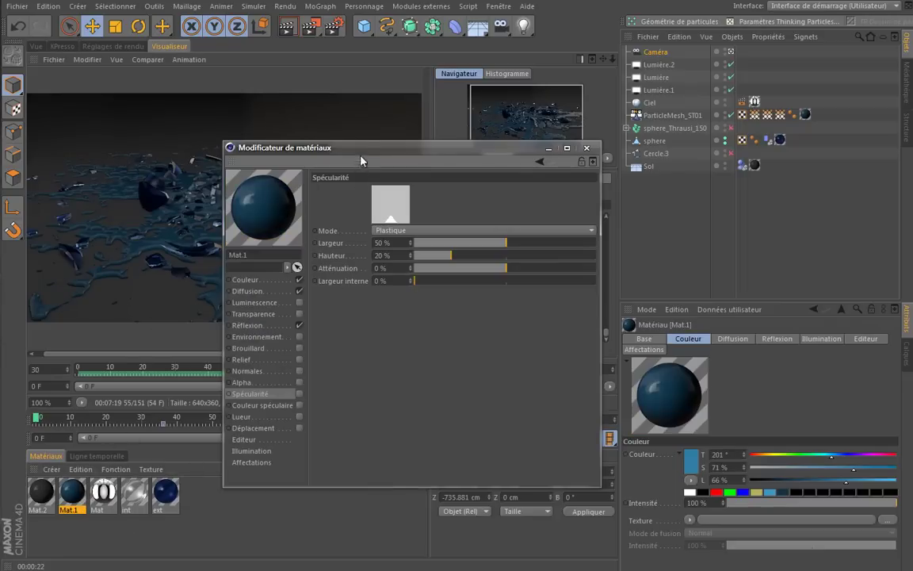
{"action": "left_click_drag", "start_coordinate": [357, 152], "coordinate": [460, 155]}
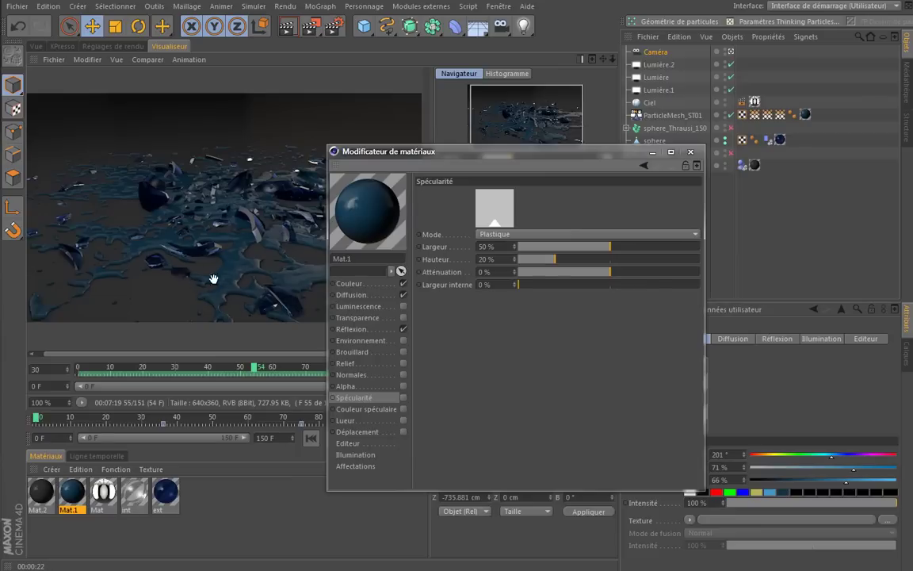
{"action": "left_click", "coordinate": [384, 295]}
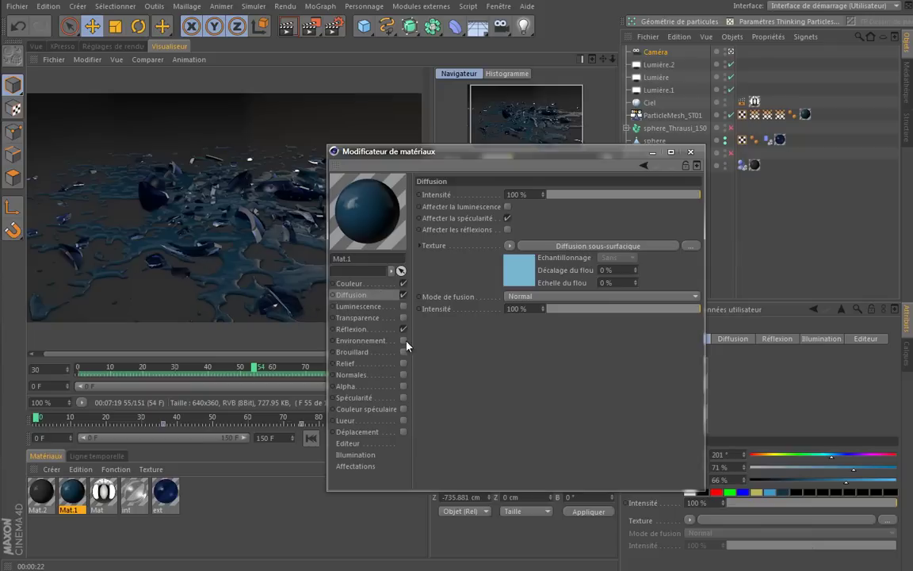
{"action": "left_click", "coordinate": [654, 151]}
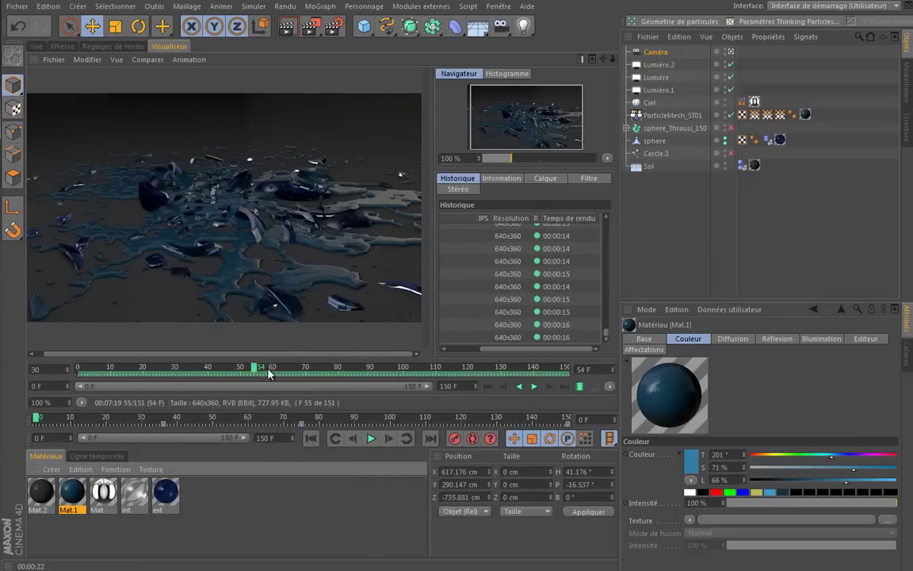
Scroll the history list and load the earlier 1920x1080 rendu1_0039.tif render, zooming in
{"action": "mouse_move", "coordinate": [256, 370]}
{"action": "left_mouse_down"}
{"action": "mouse_move", "coordinate": [336, 374]}
{"action": "mouse_move", "coordinate": [139, 375]}
{"action": "mouse_move", "coordinate": [256, 373]}
{"action": "left_mouse_up"}
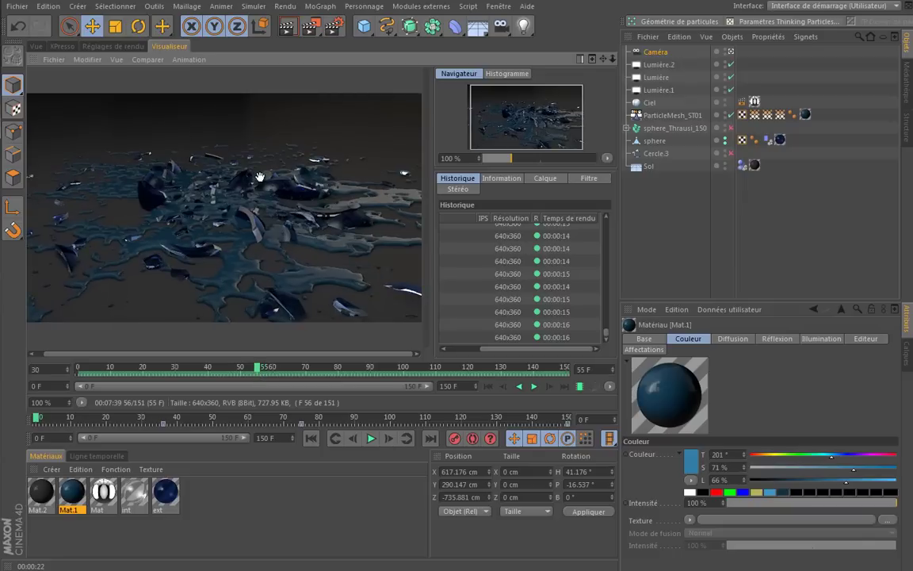
{"action": "left_click_drag", "start_coordinate": [606, 333], "coordinate": [603, 238]}
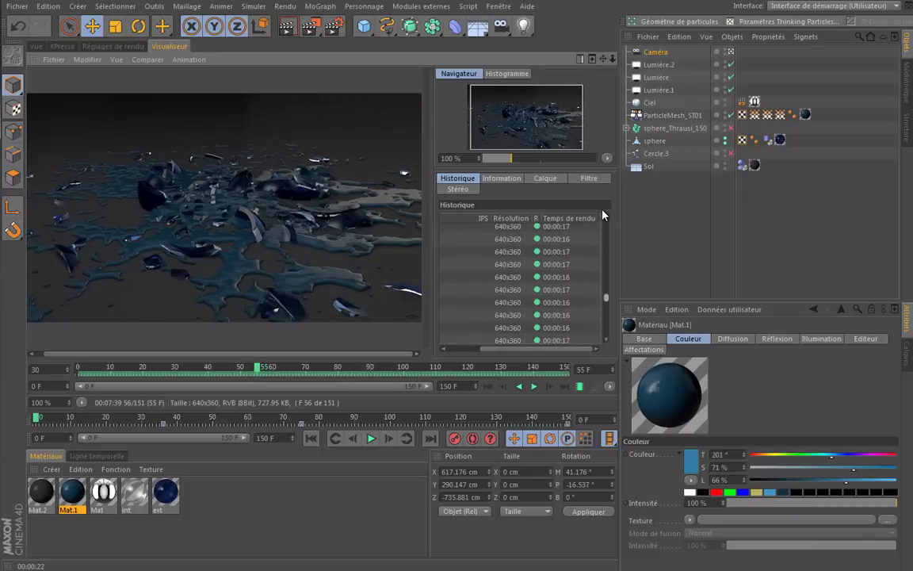
{"action": "left_click_drag", "start_coordinate": [607, 274], "coordinate": [606, 228]}
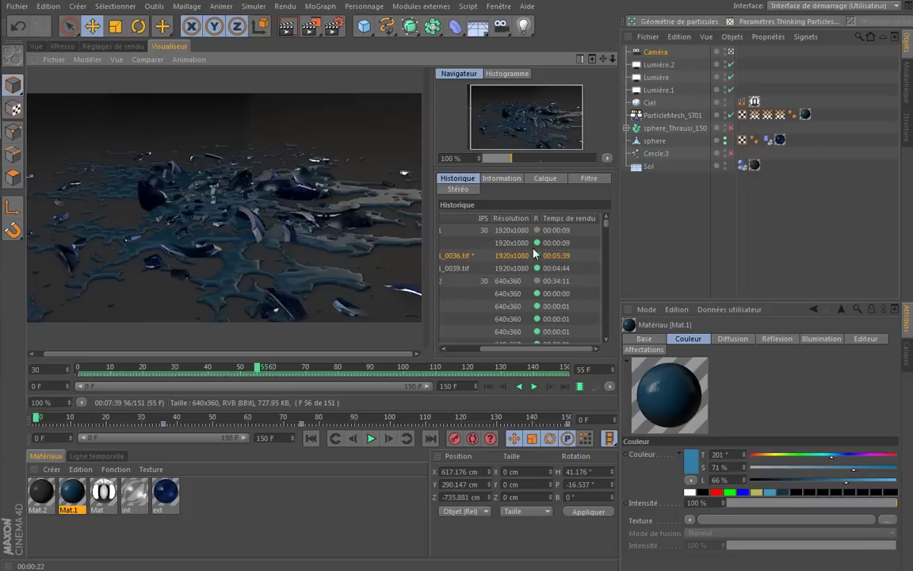
{"action": "left_click", "coordinate": [463, 268]}
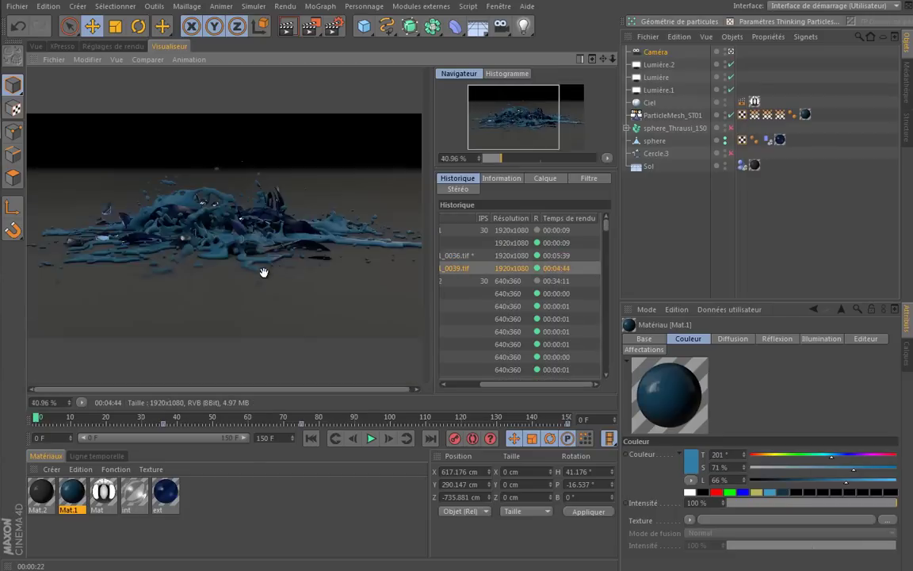
{"action": "scroll", "coordinate": [270, 268], "scroll_direction": "up", "scroll_amount": 2}
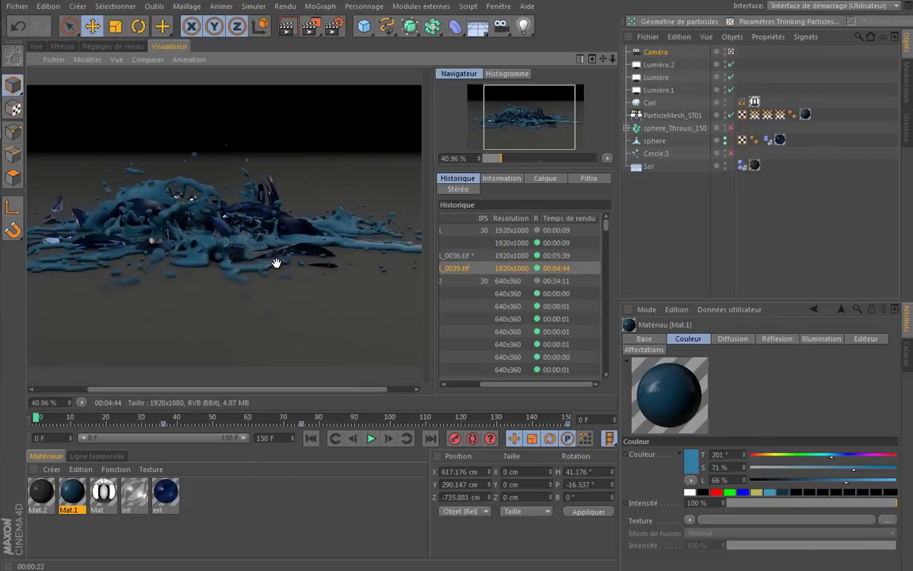